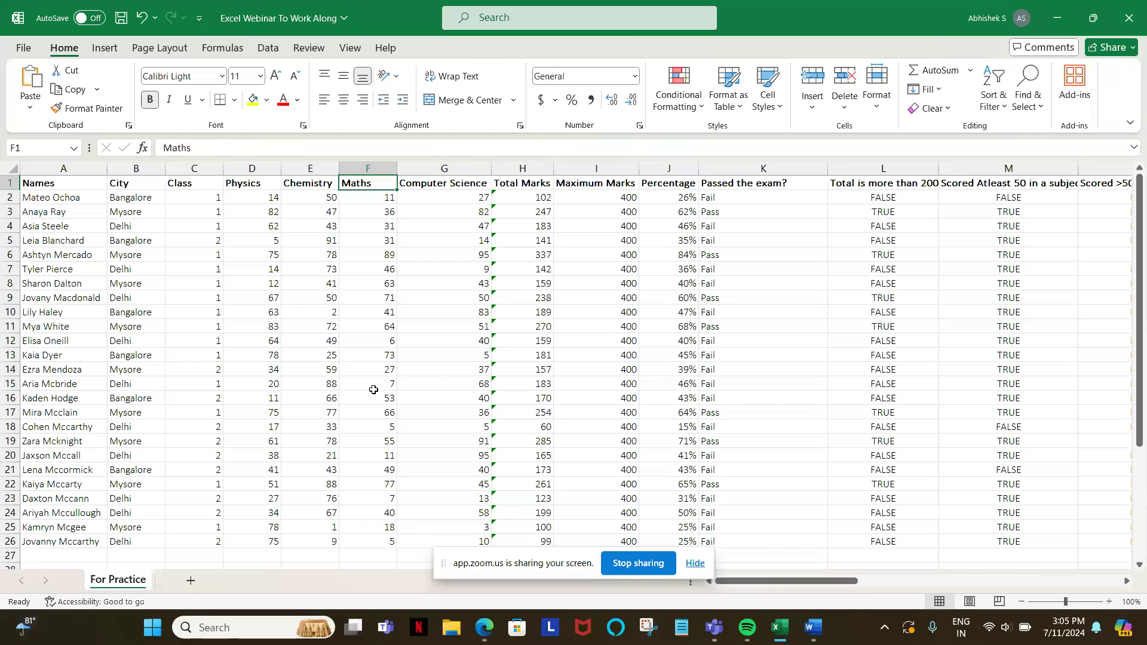
Step: Turn on filtering for the marks table with the Names header in cell A1 selected
left_click(694, 564)
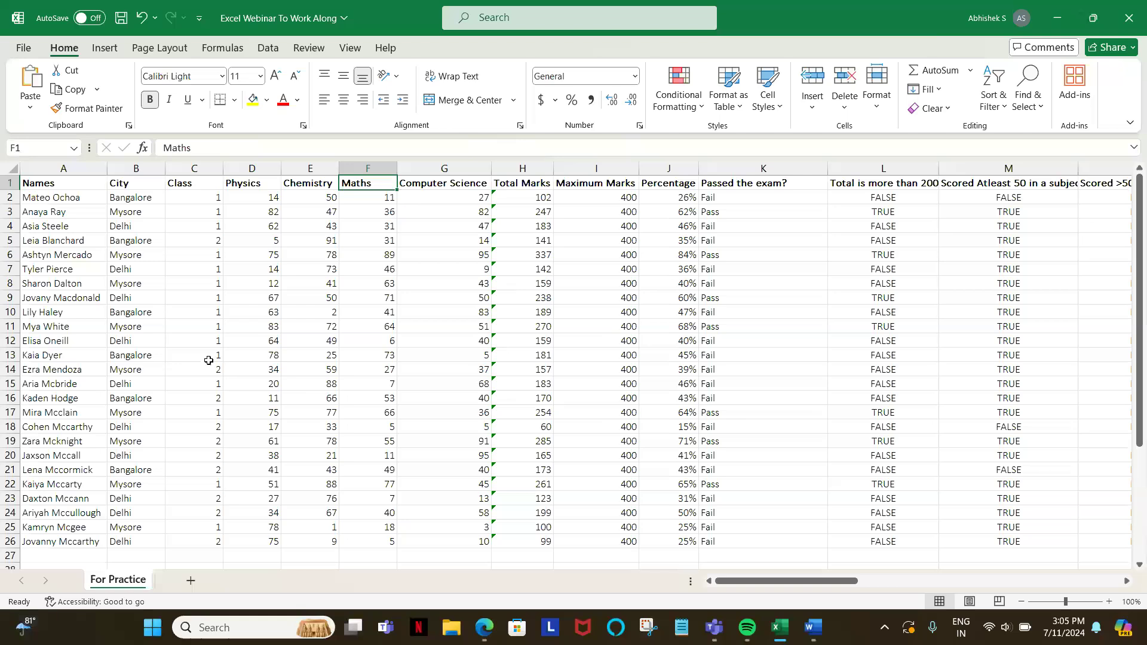
left_click(63, 179)
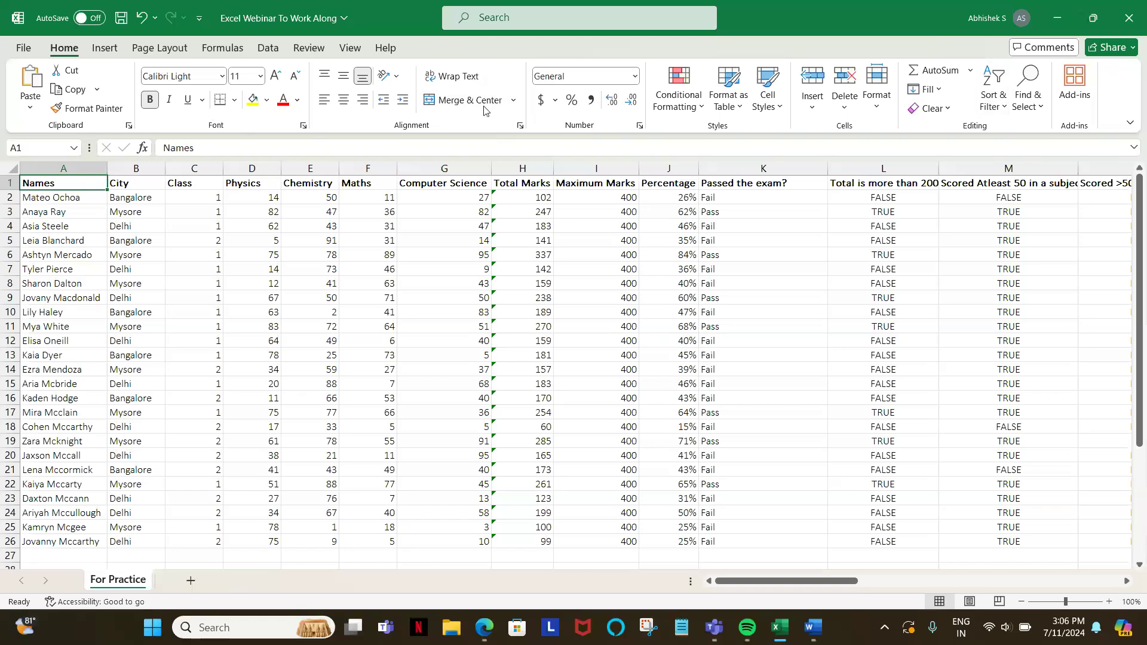
left_click(997, 107)
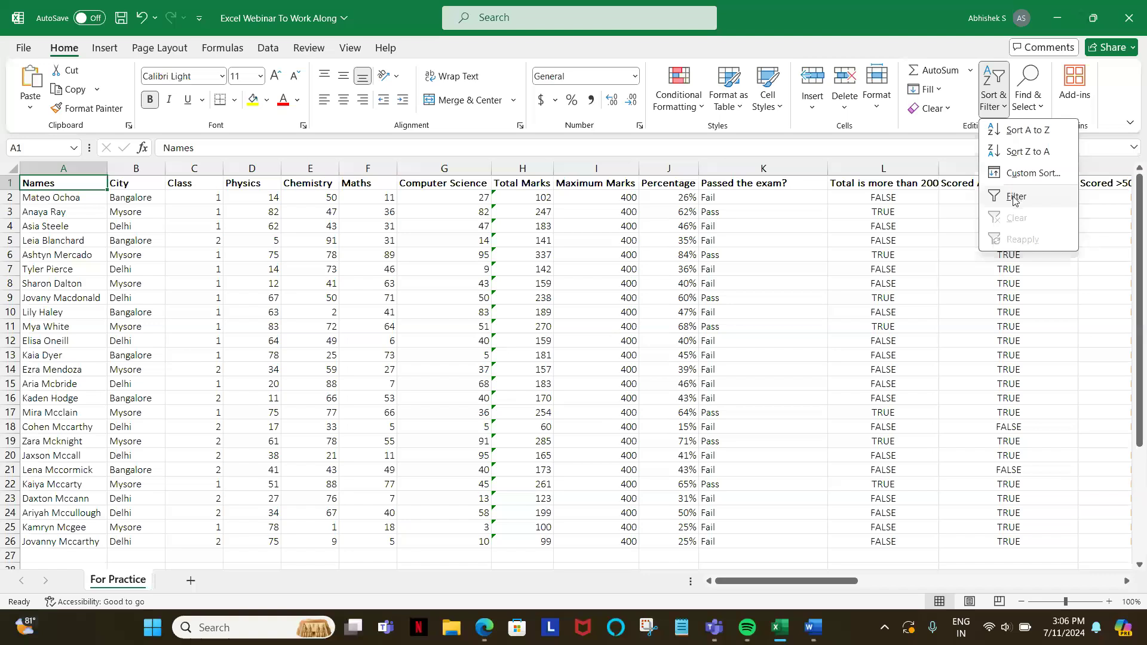
left_click(1014, 199)
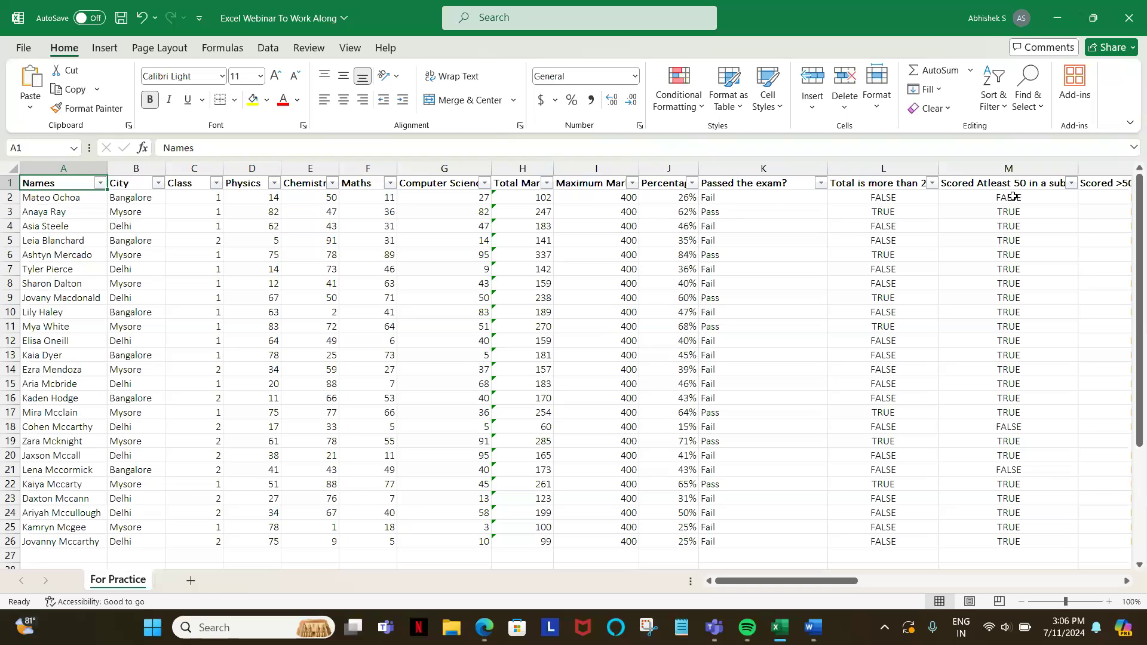
Step: Turn off filtering so the filter arrows are removed from the header row
left_click(993, 96)
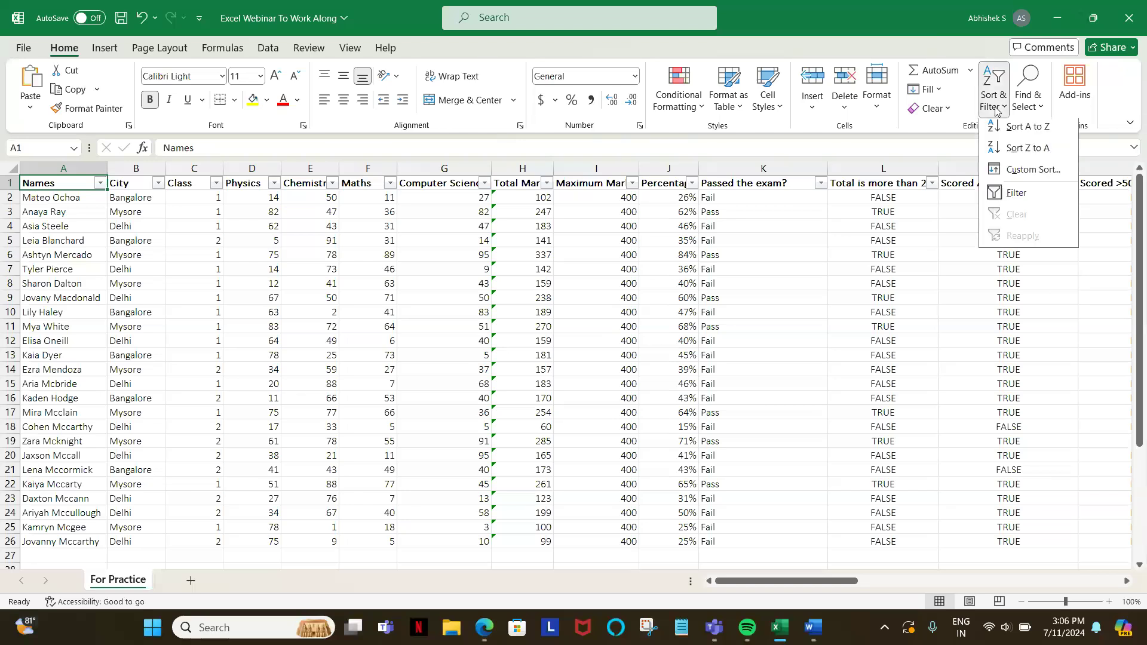
left_click(1015, 198)
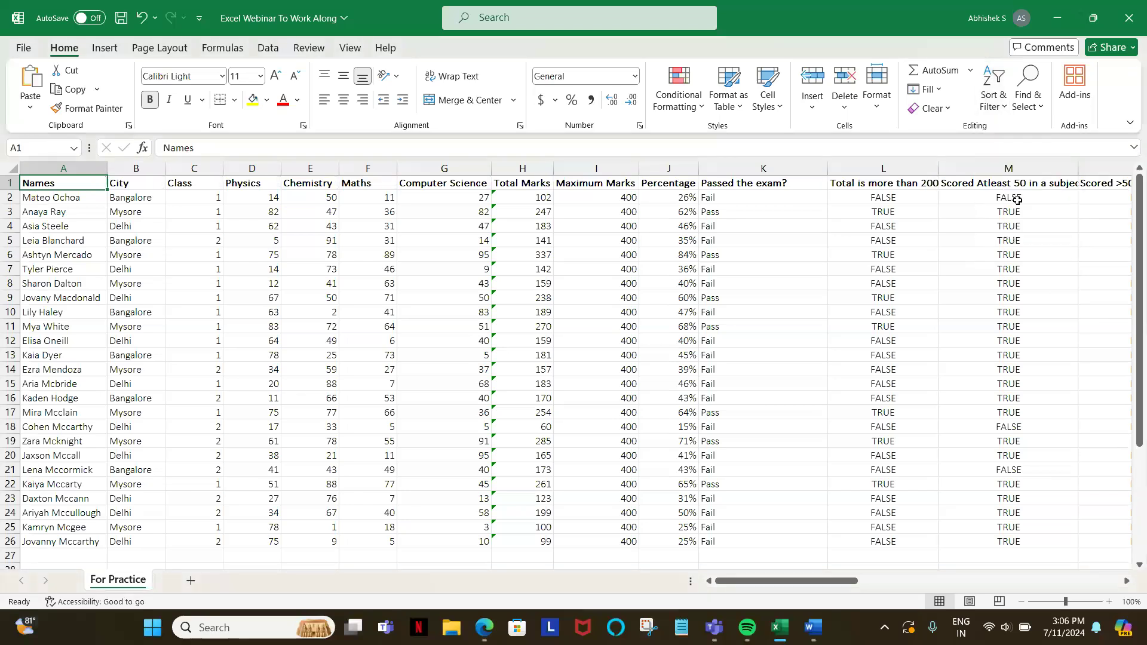
left_click(270, 53)
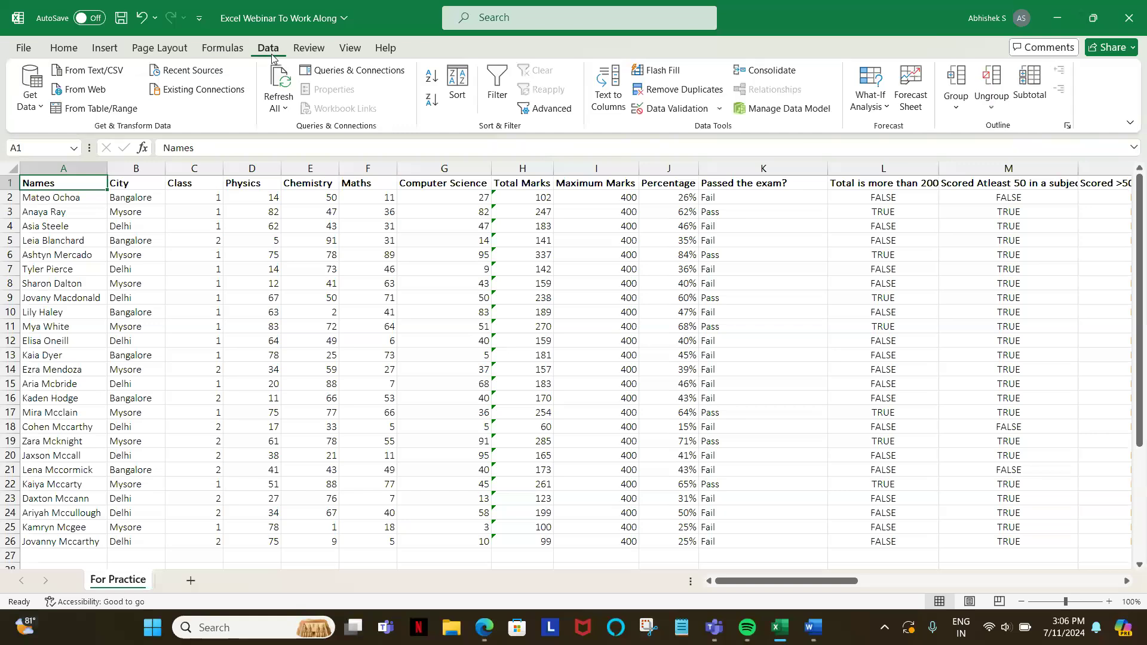
left_click(64, 50)
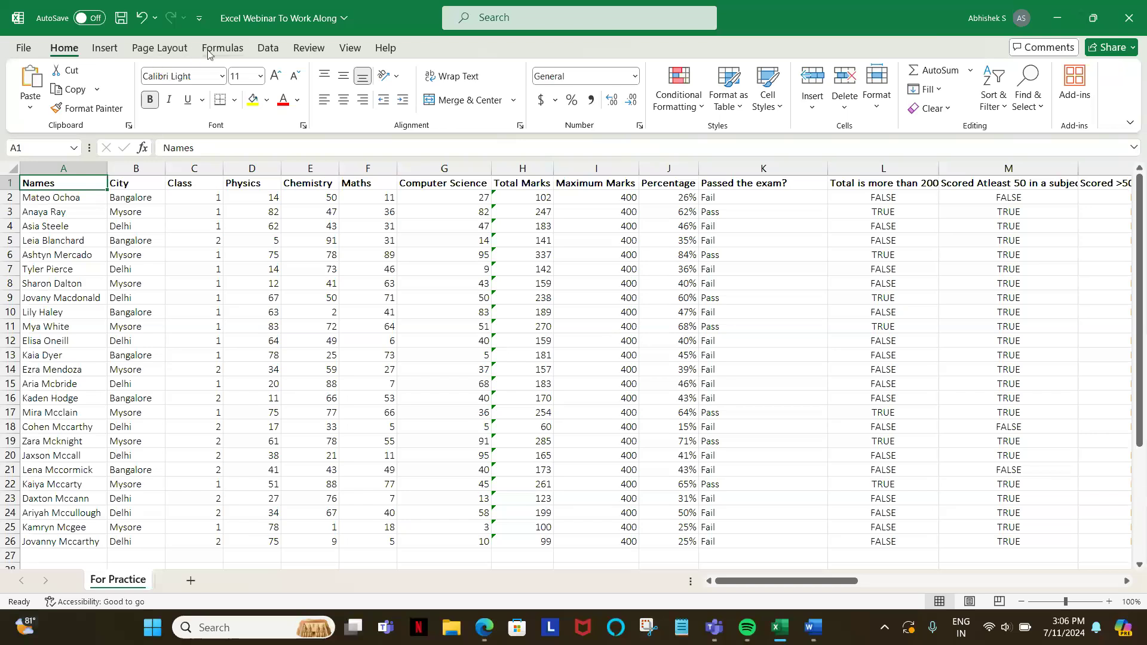
Step: Add filter arrows to the header row from cell A1 again, and remove them
left_click(269, 49)
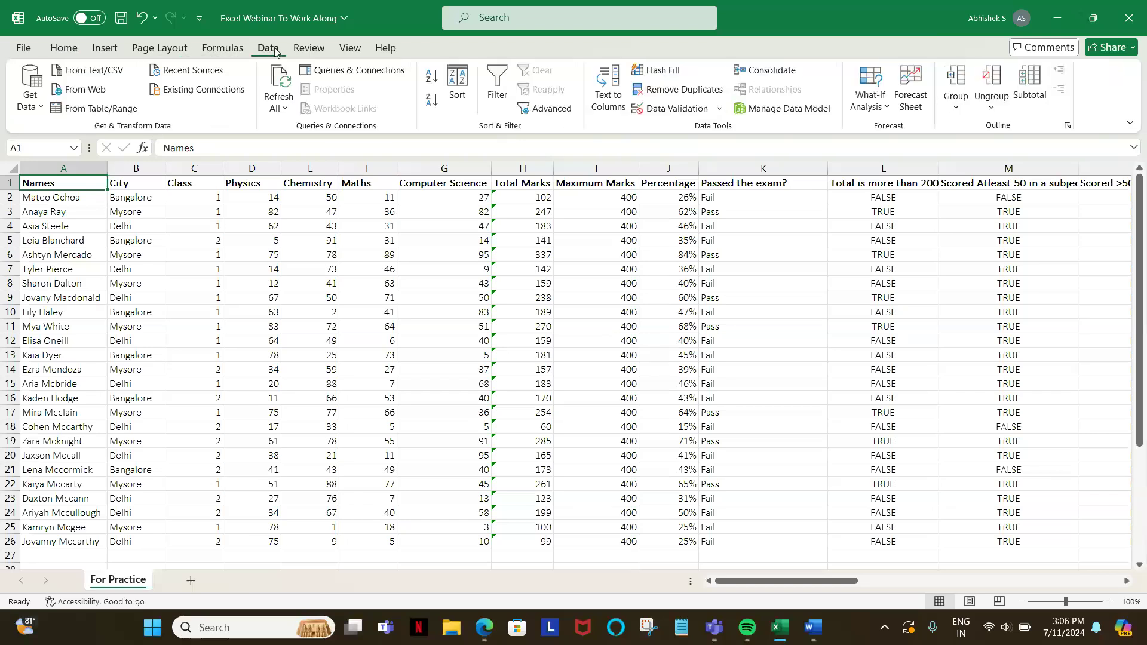
left_click(499, 91)
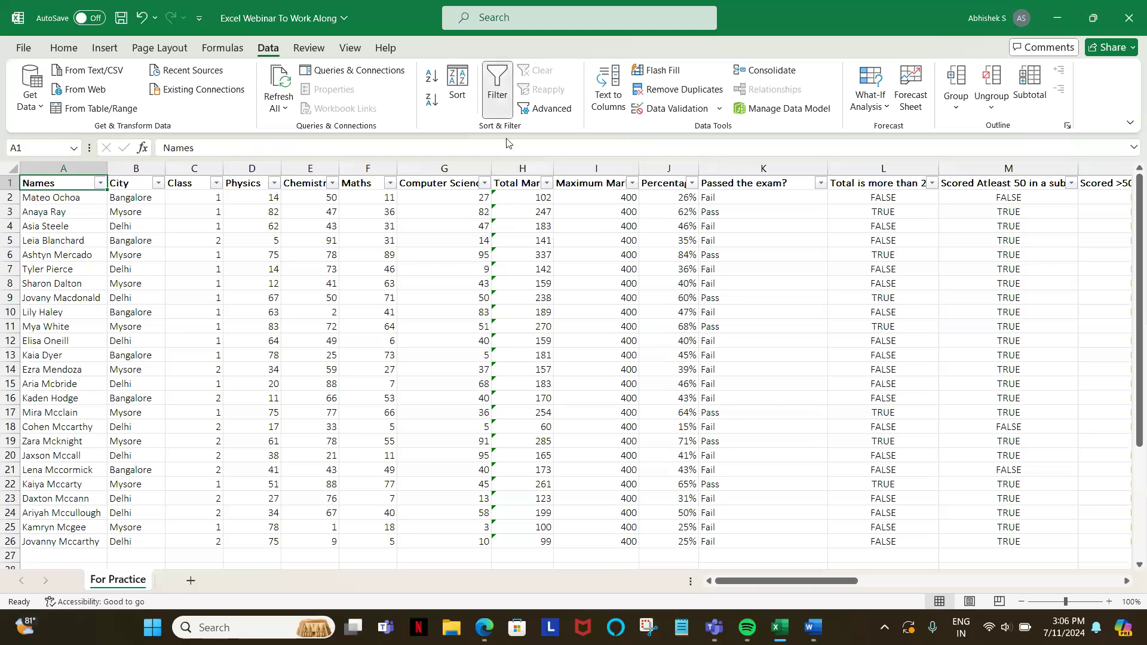
key("ctrl+shift+l")
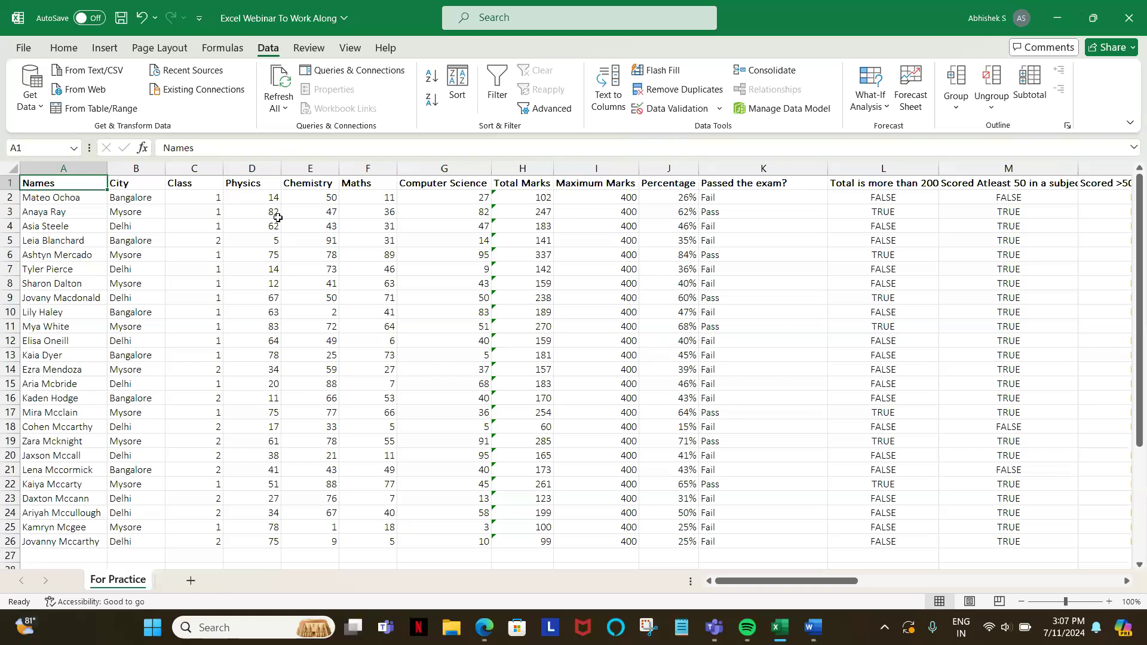
Step: Turn the table's filter on and back off with only cell A9, inside the data, selected
left_click(45, 299)
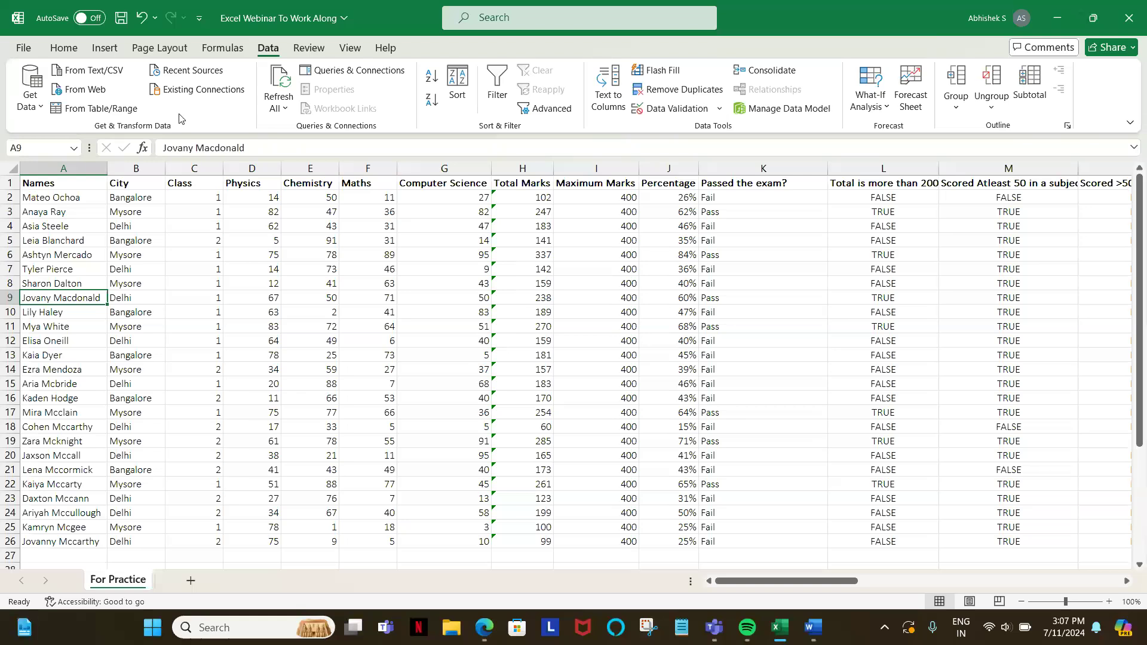
left_click(503, 81)
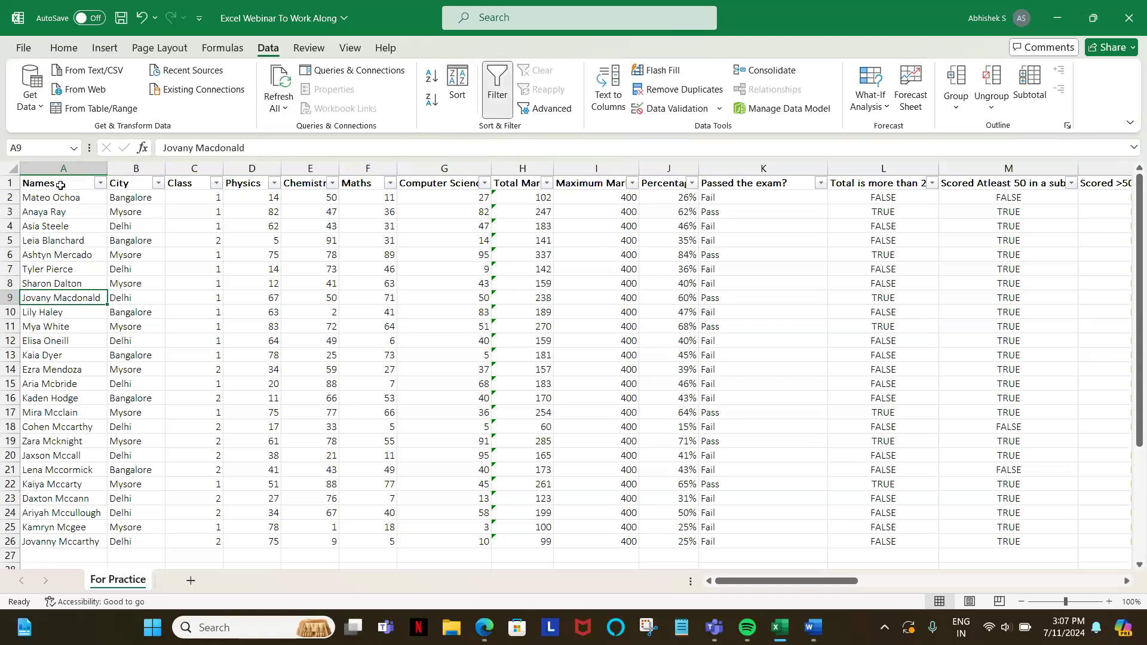
left_click(490, 105)
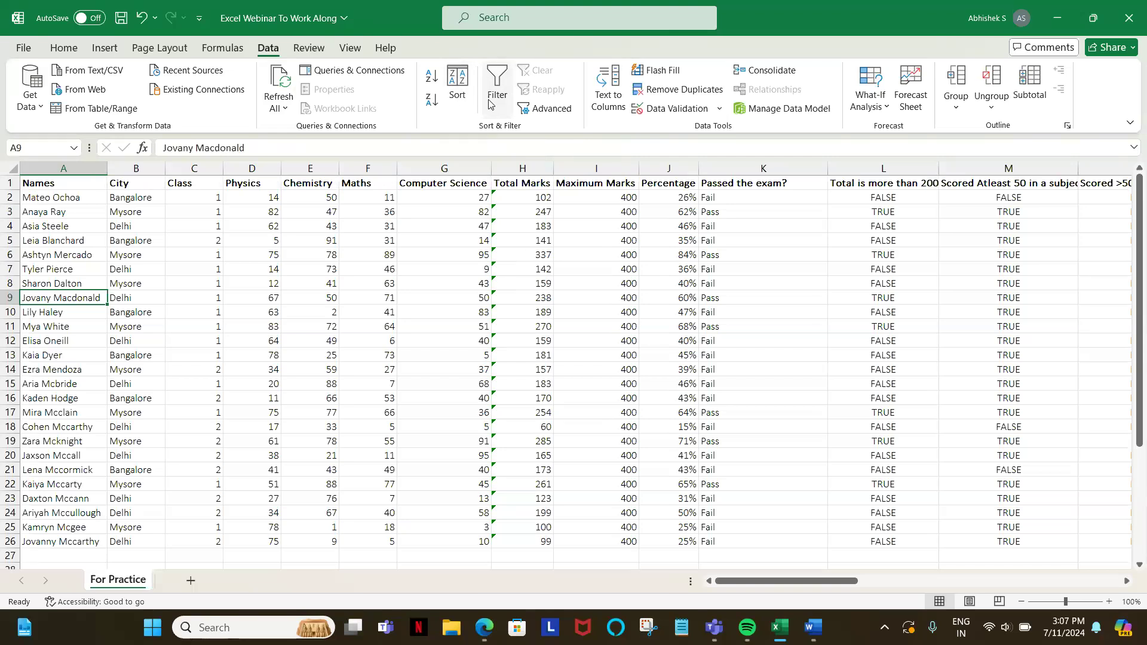
left_click(5, 298)
right_click(6, 299)
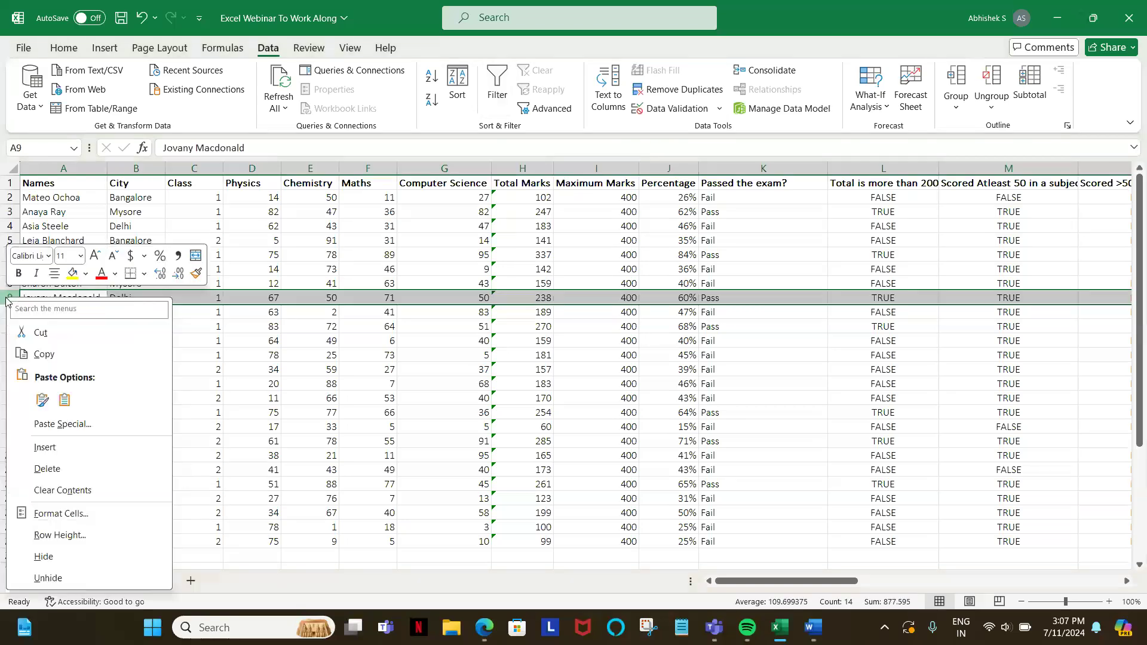
key("Escape")
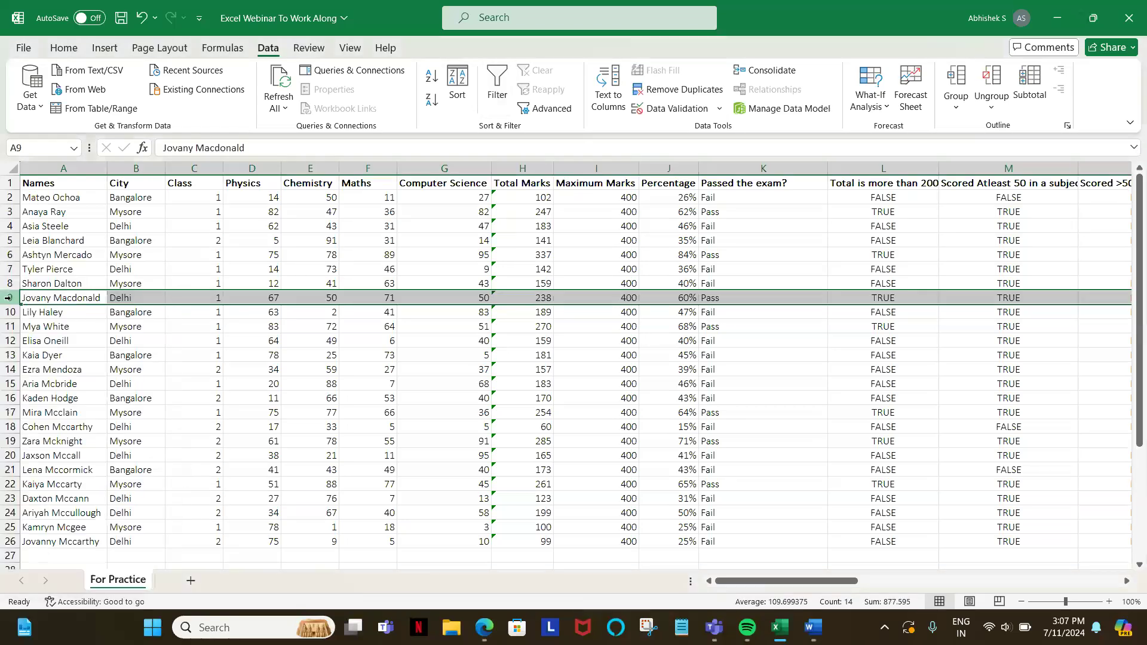
left_click(34, 300)
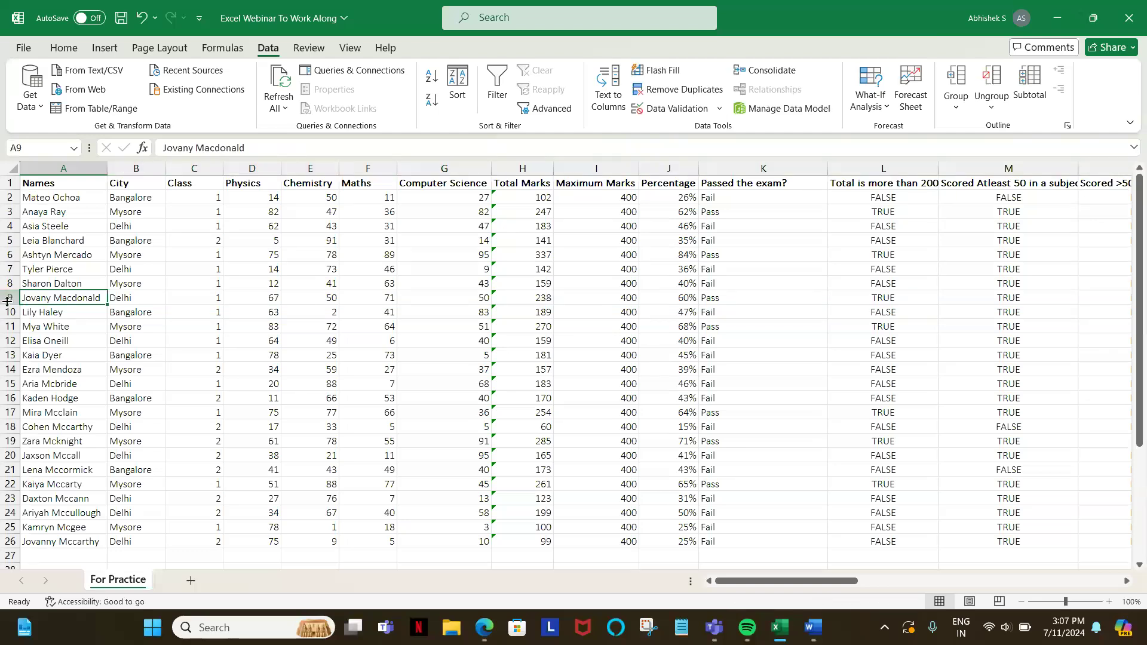
Step: Apply a filter to the whole of row 9, remove it, and return to the Names header in A1
left_click(6, 299)
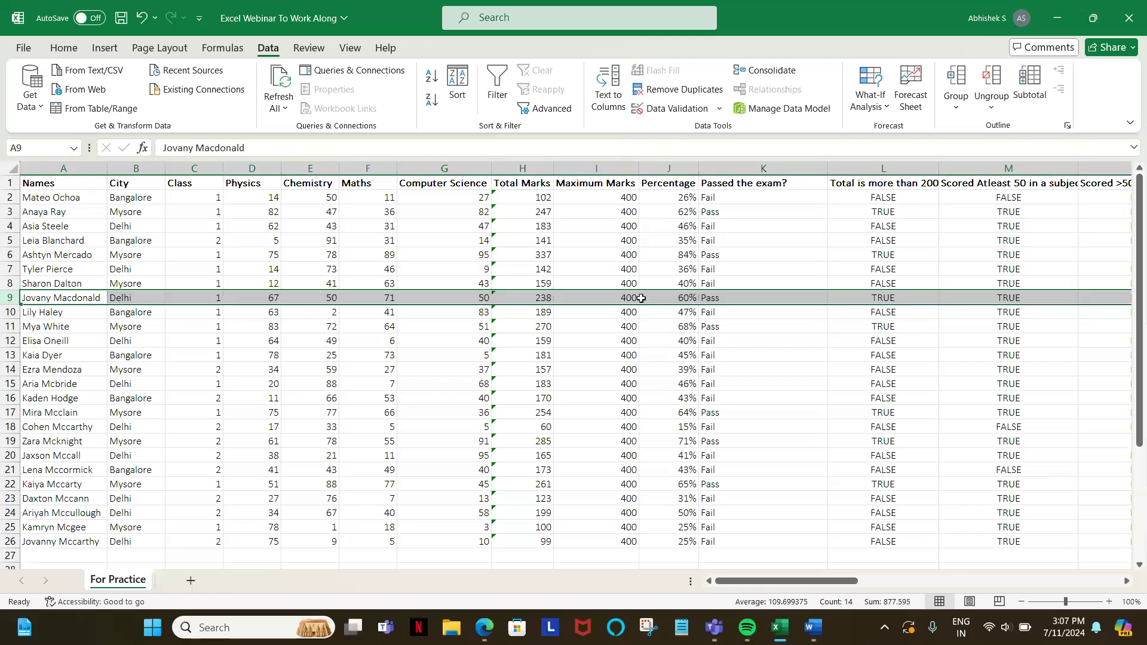
left_click(499, 87)
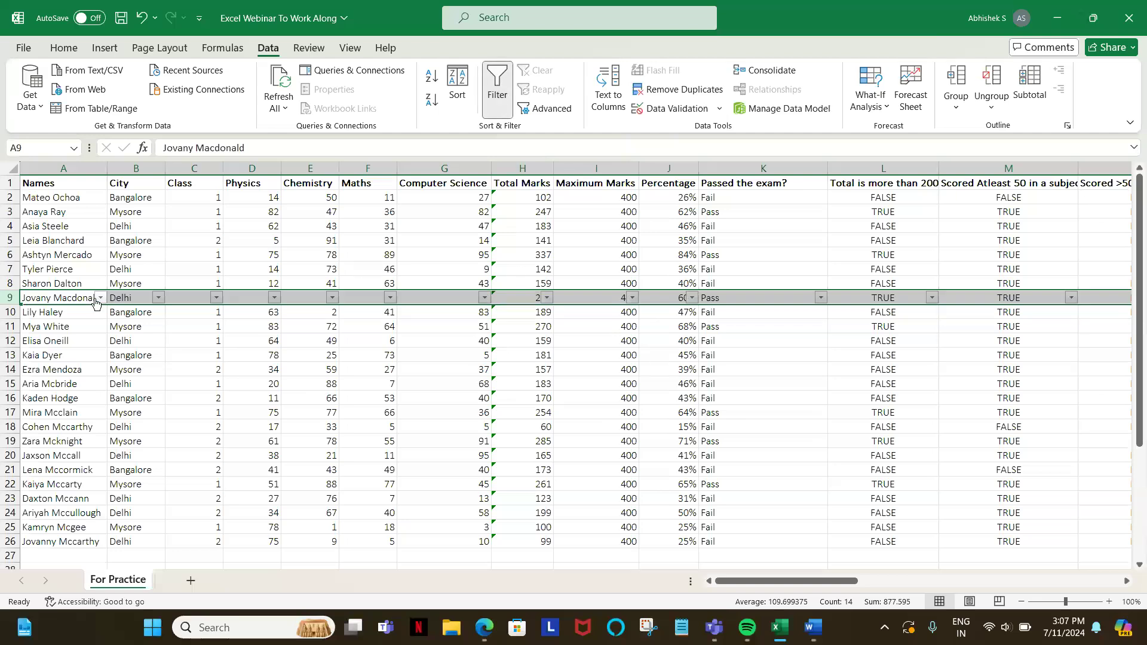
key("ctrl+shift+l")
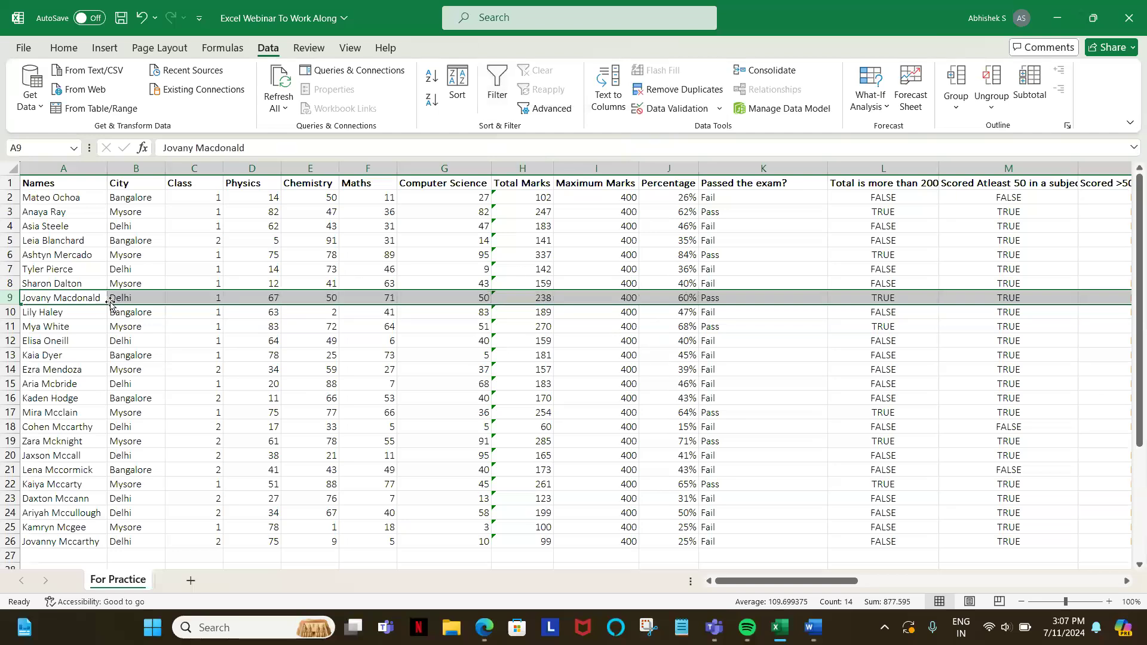
left_click(61, 196)
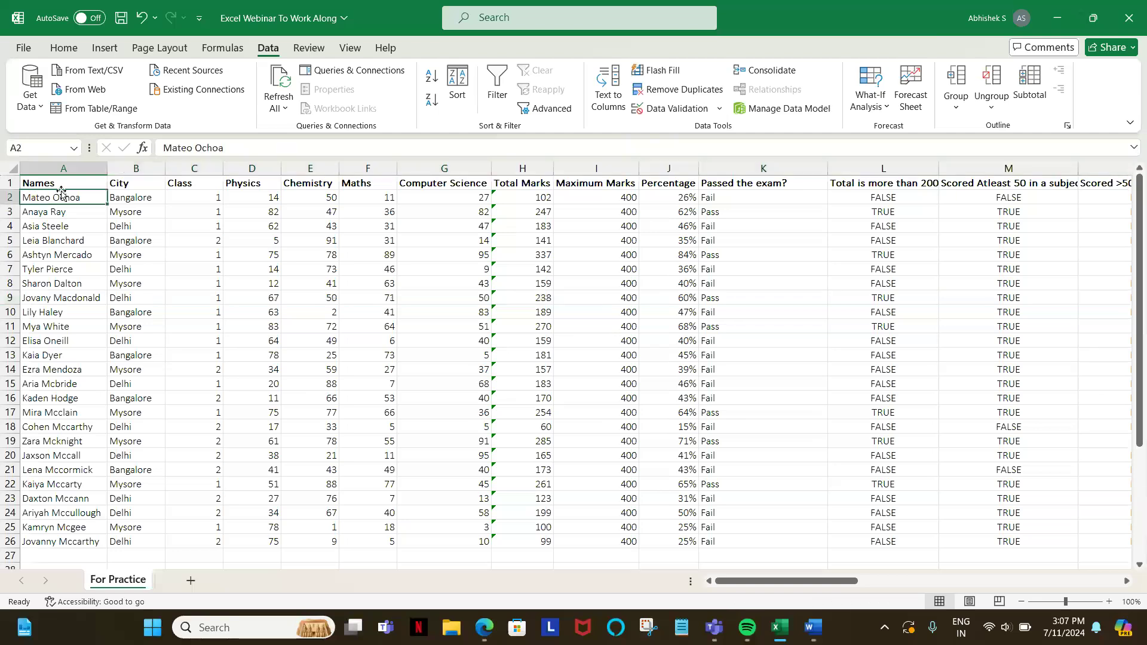
key("Up")
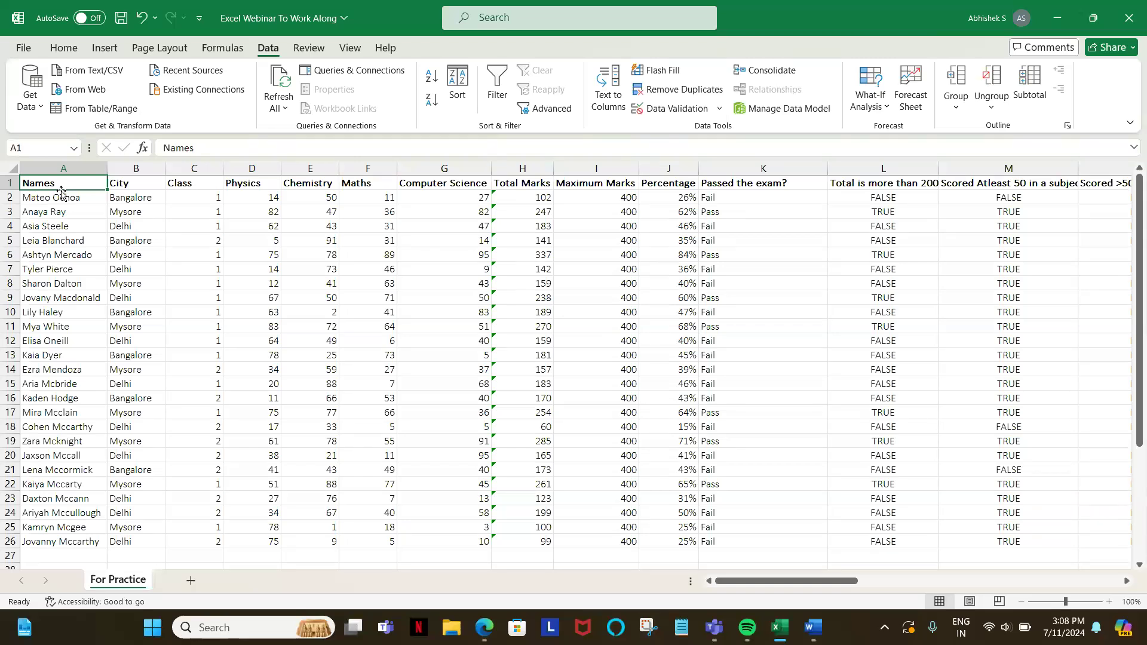
left_click(142, 314)
left_click(131, 327)
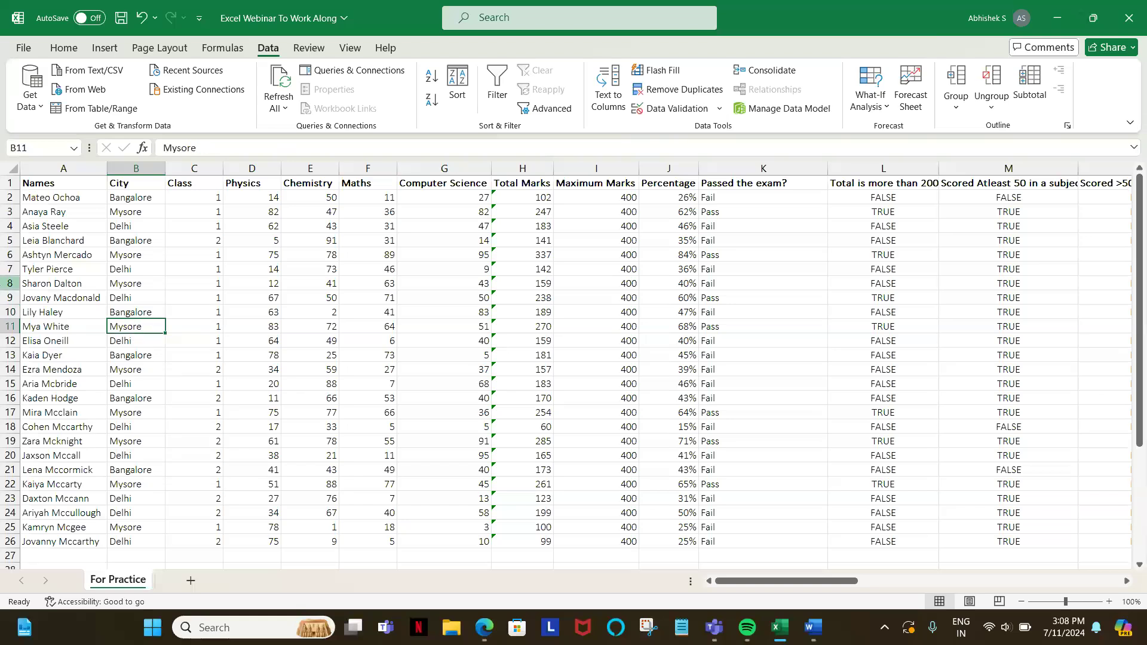
left_click(9, 298)
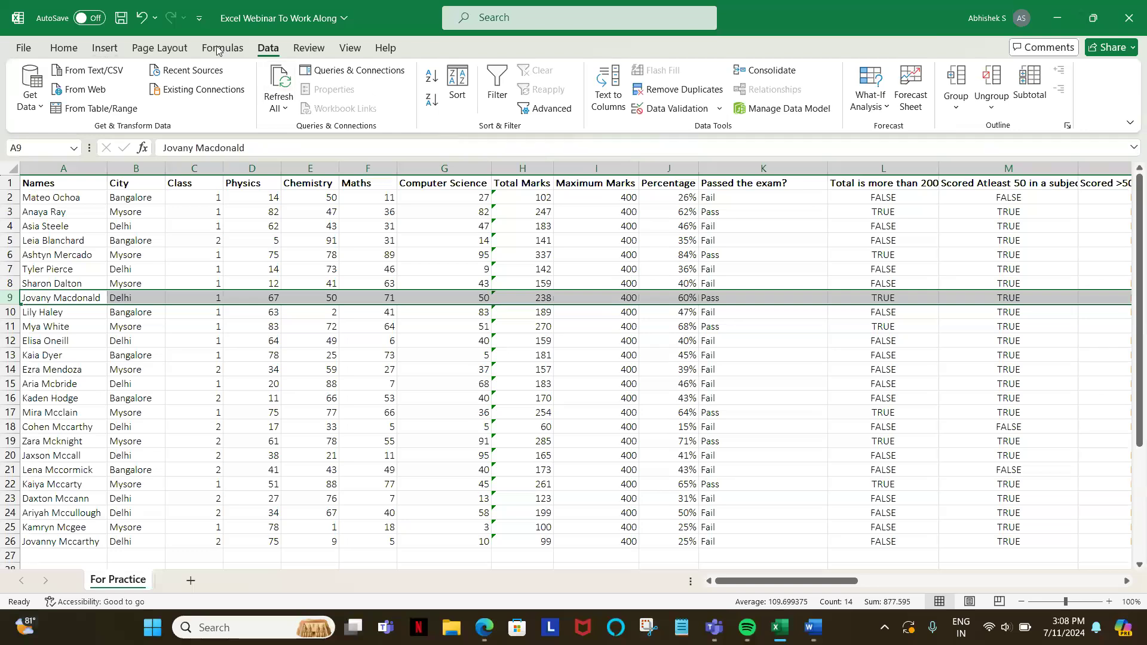
left_click(60, 49)
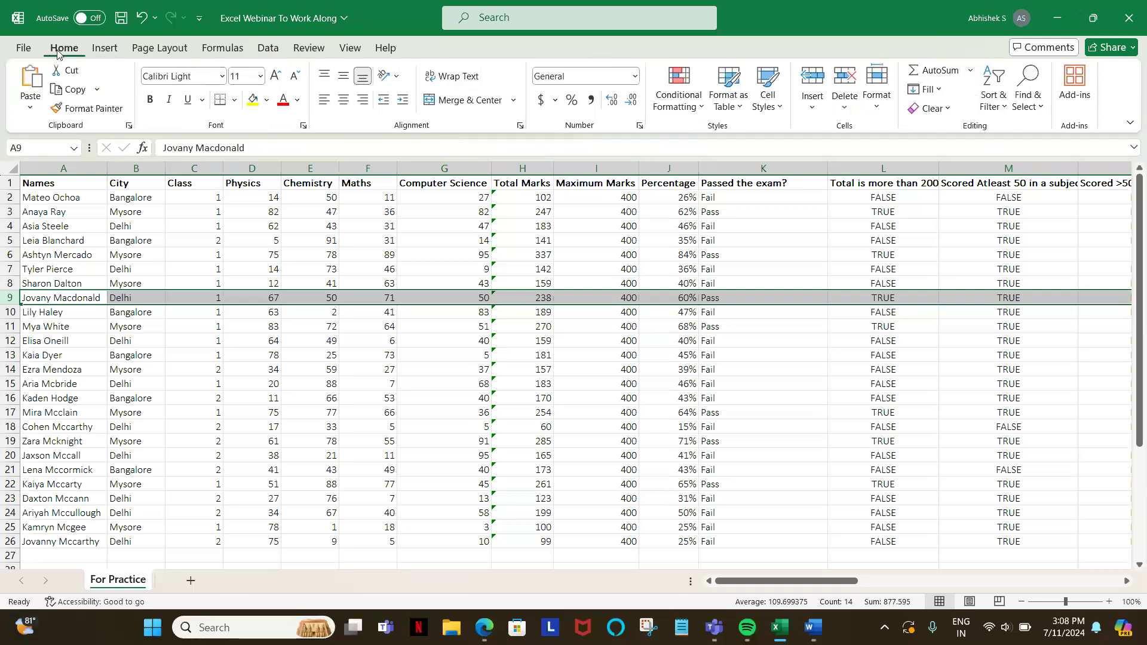
left_click(53, 191)
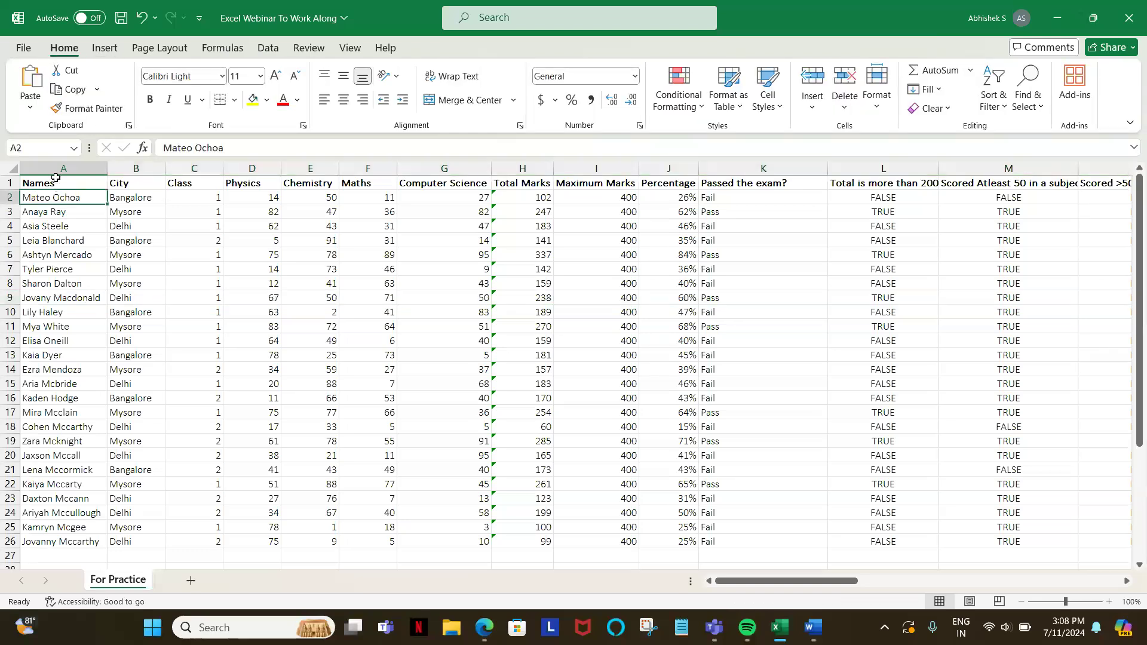
Step: Select the Names header in A1 and toggle the table's filter on and off
left_click(55, 183)
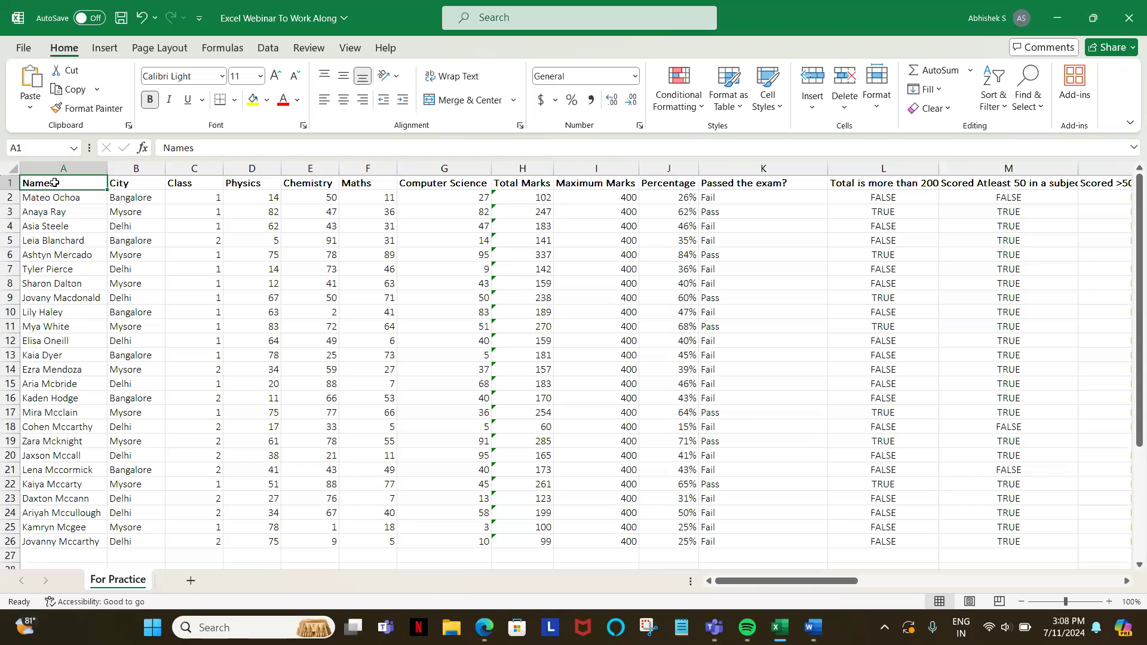
key("ctrl+shift+l")
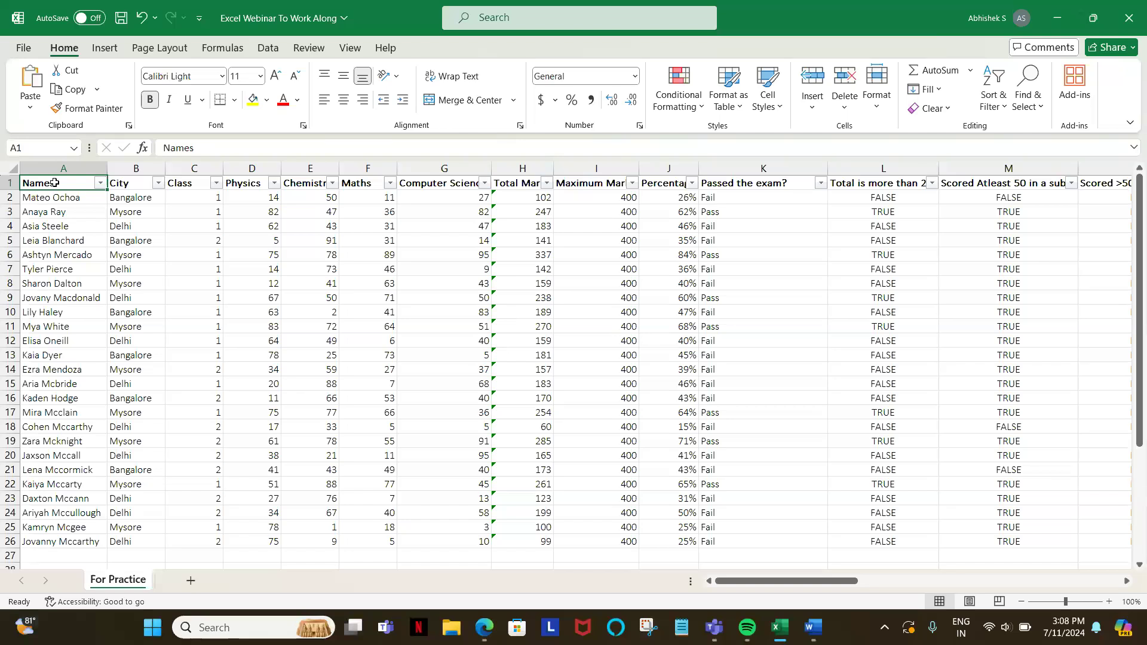
key("ctrl+shift+l")
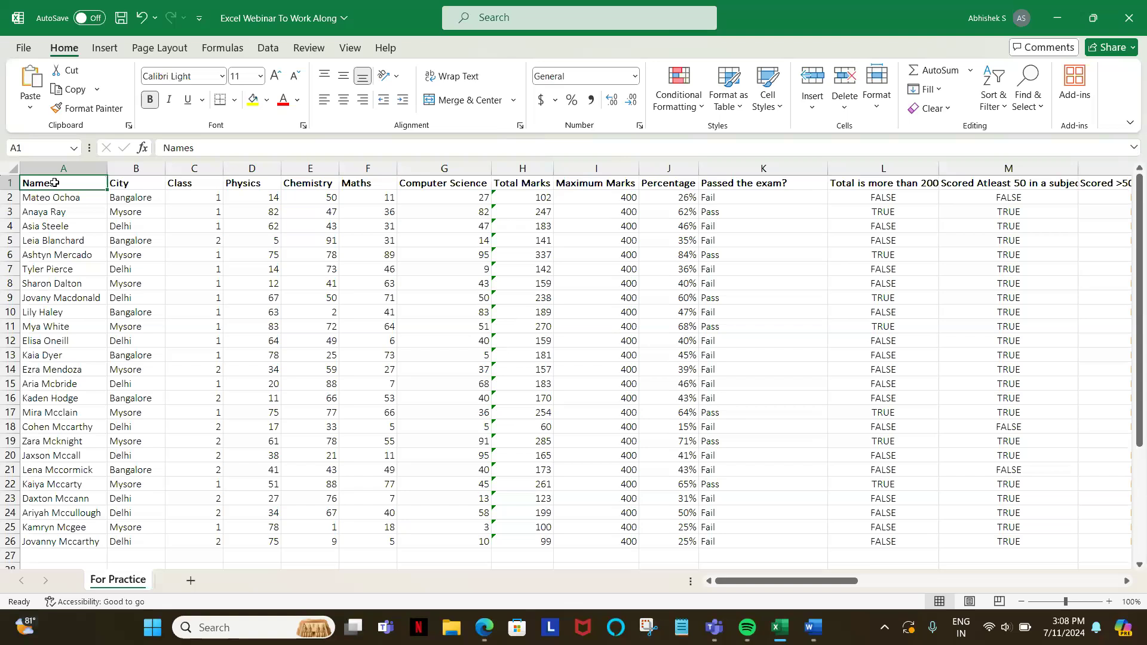
Step: Turn on the header filters, view the Names column's filter options without changing them, and remove the filters
key("ctrl+shift+l")
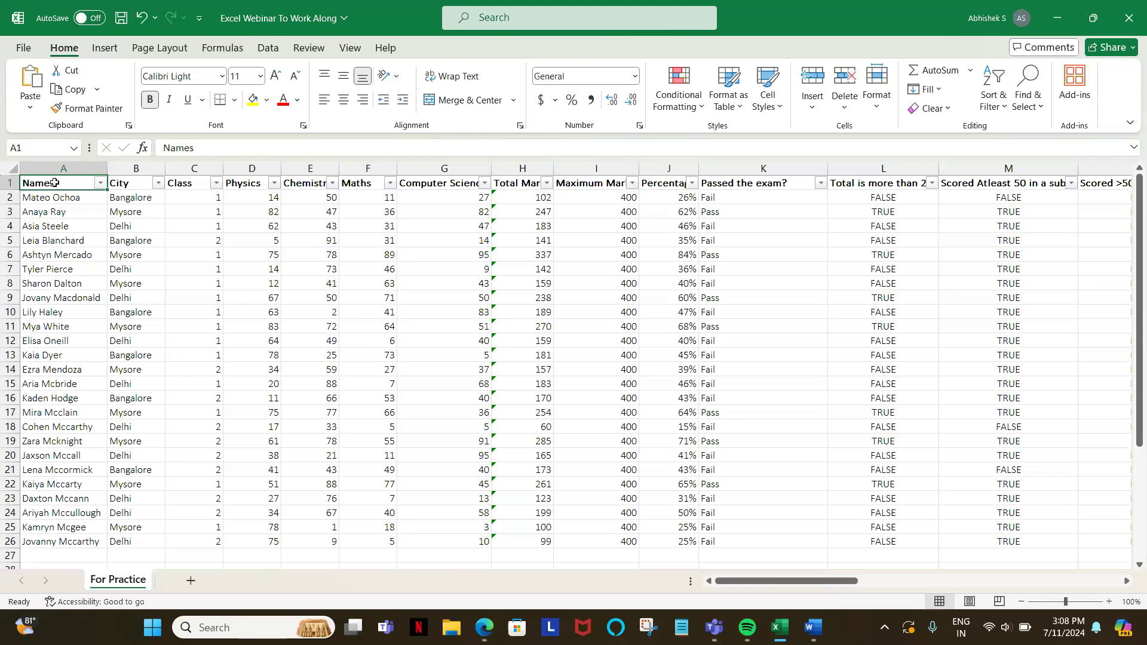
left_click(100, 183)
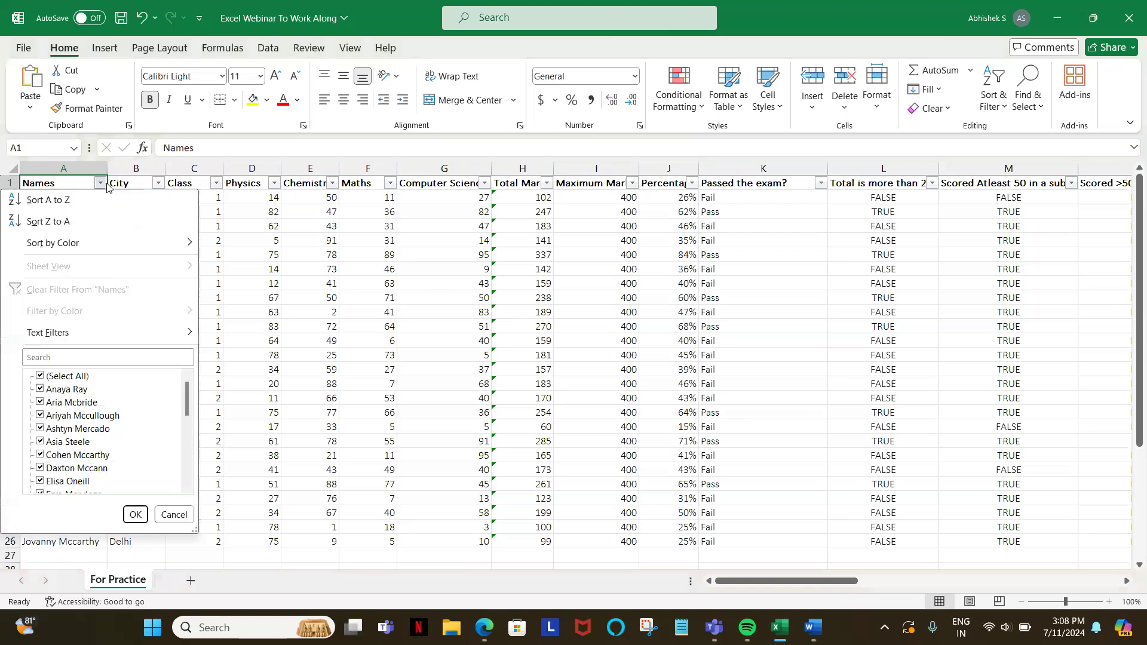
left_click(260, 251)
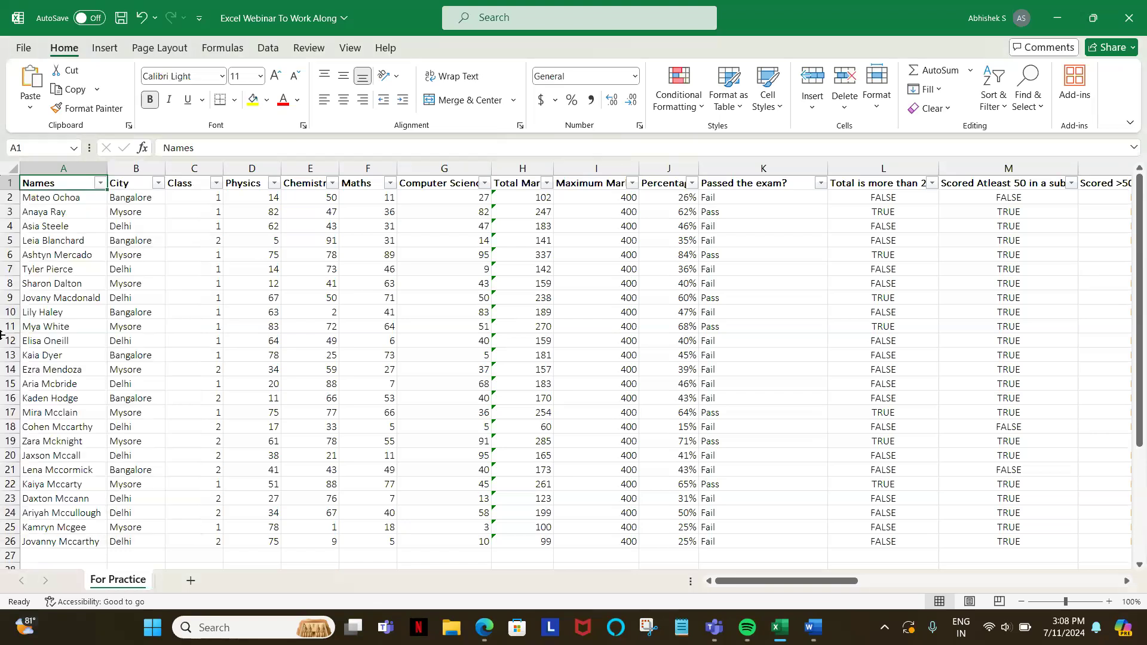
key("ctrl+shift+l")
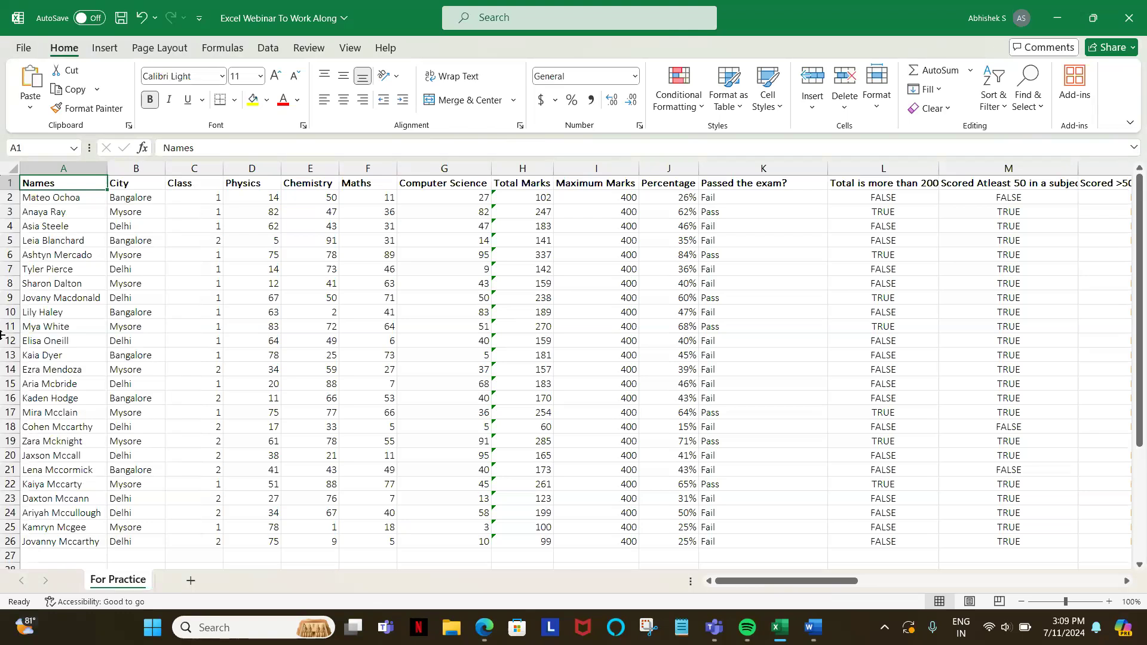
Step: Apply a filter to the table's header row once more from cell A1
key("alt")
key("d")
key("f")
key("f")
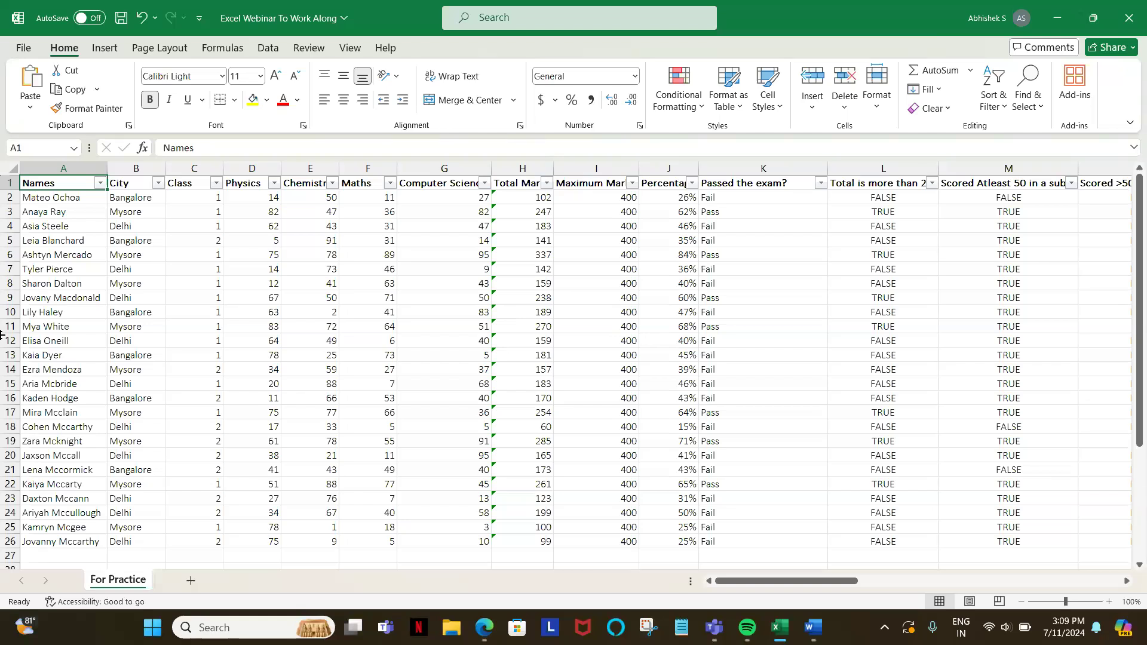
Step: Remove the filter from the table's header row
key("alt")
key("d")
key("f")
key("f")
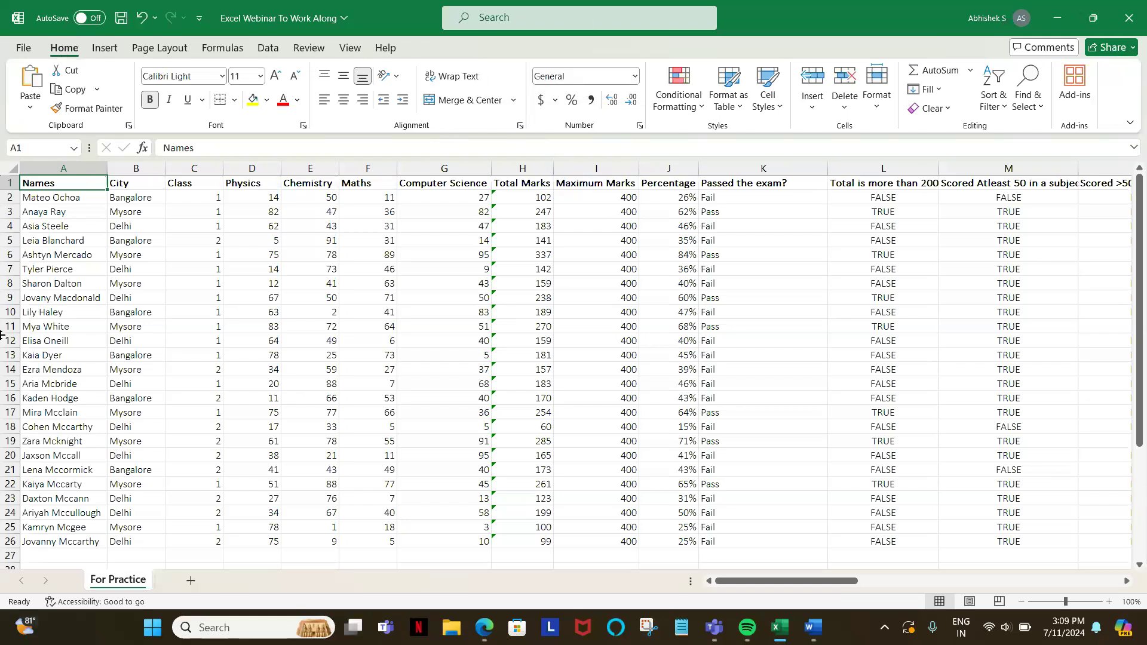
Step: Turn the header filters of the student marks table on and off again from cell A1
key("alt")
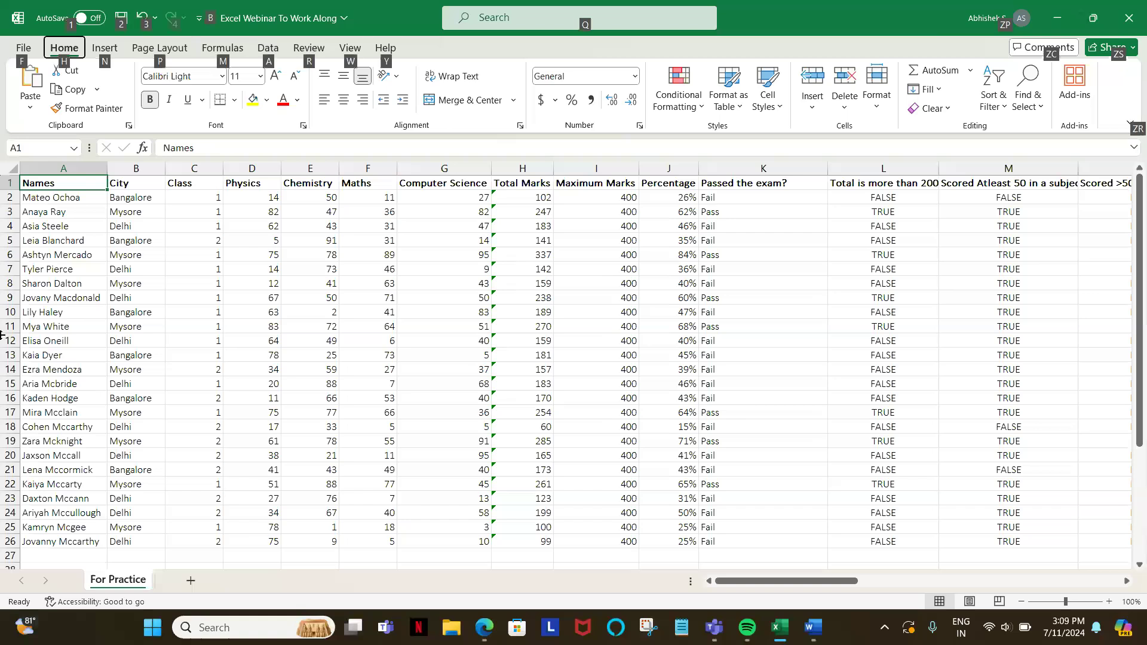
key("d")
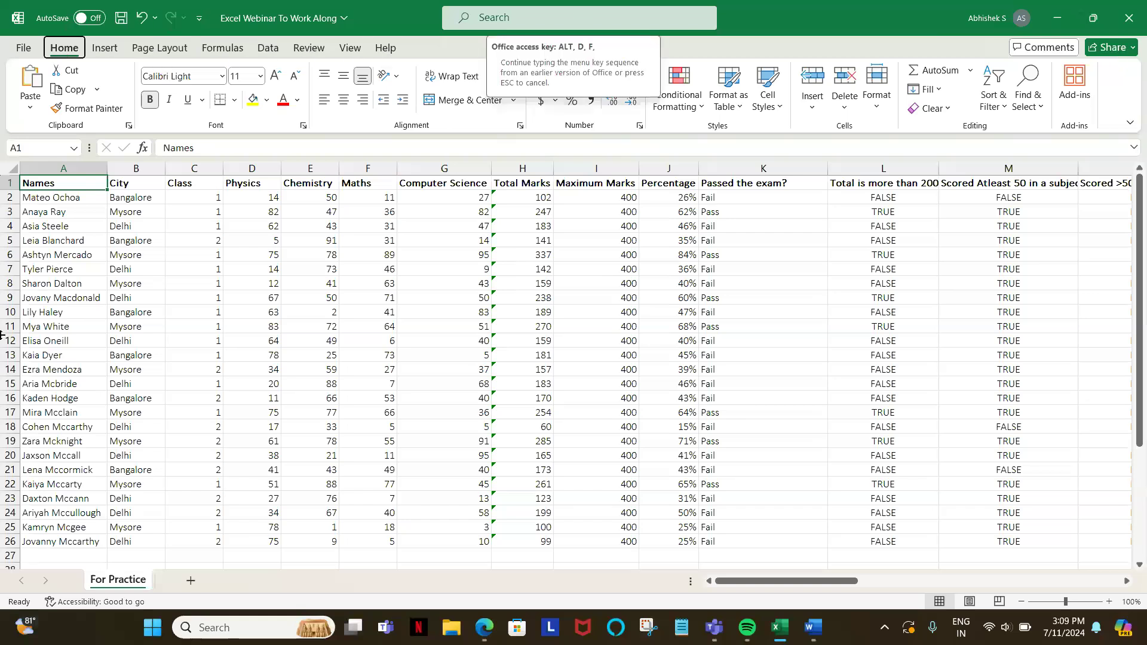
key("f")
key("f")
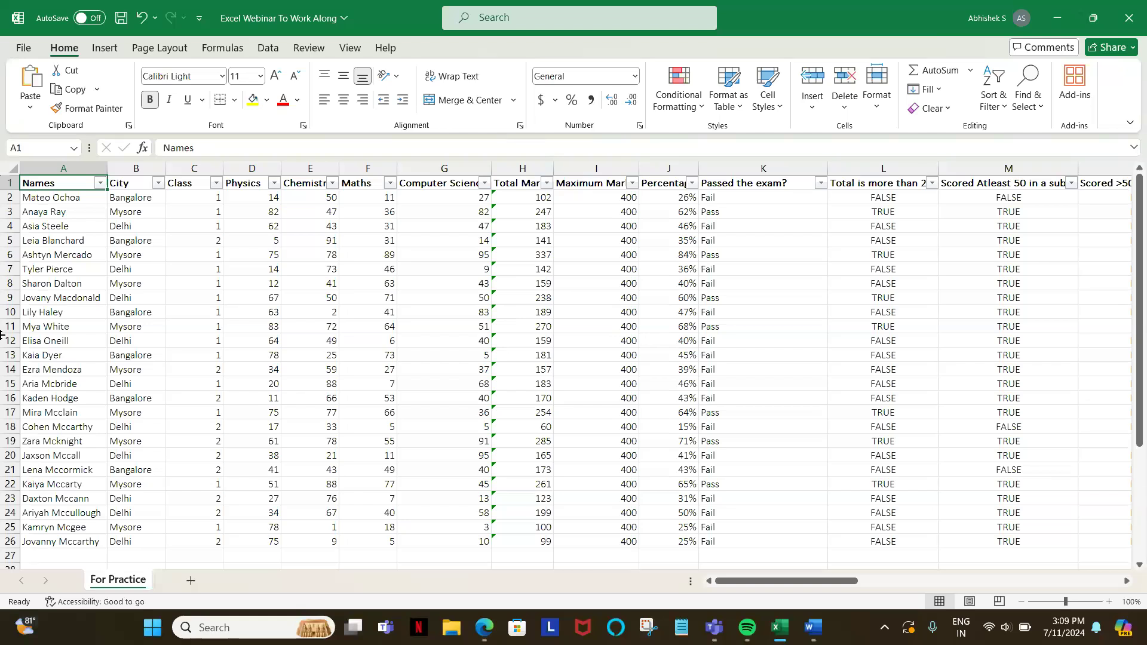
key("alt")
key("d")
key("f")
key("f")
Step: Add filters to the header row of the student marks table
key("alt")
key("d")
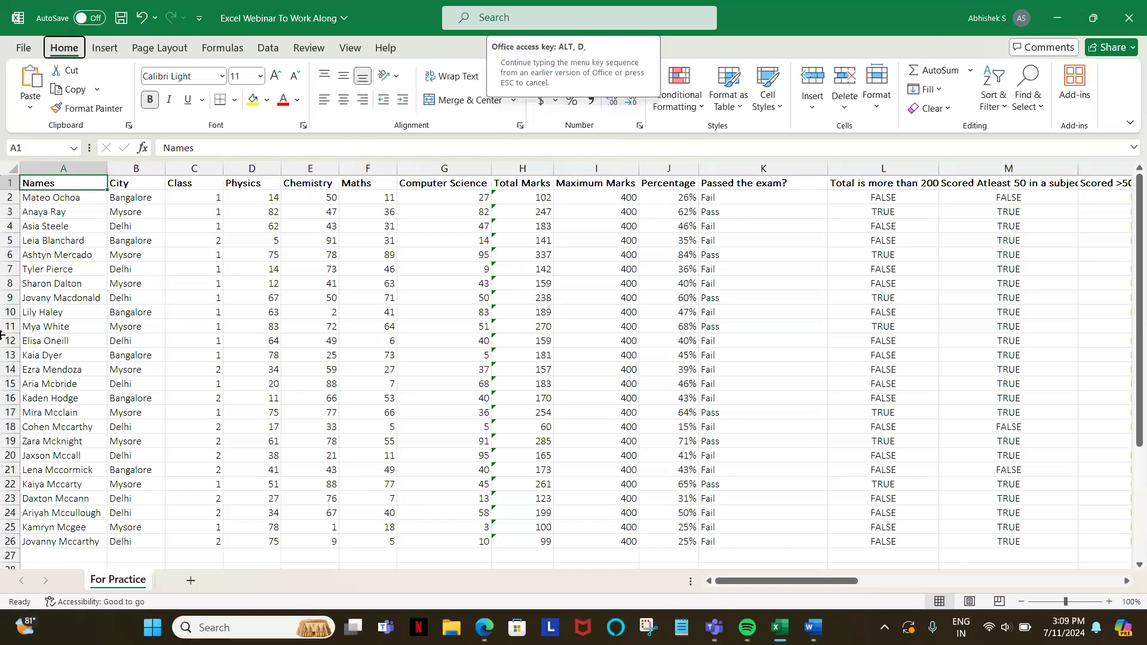
key("f")
key("f")
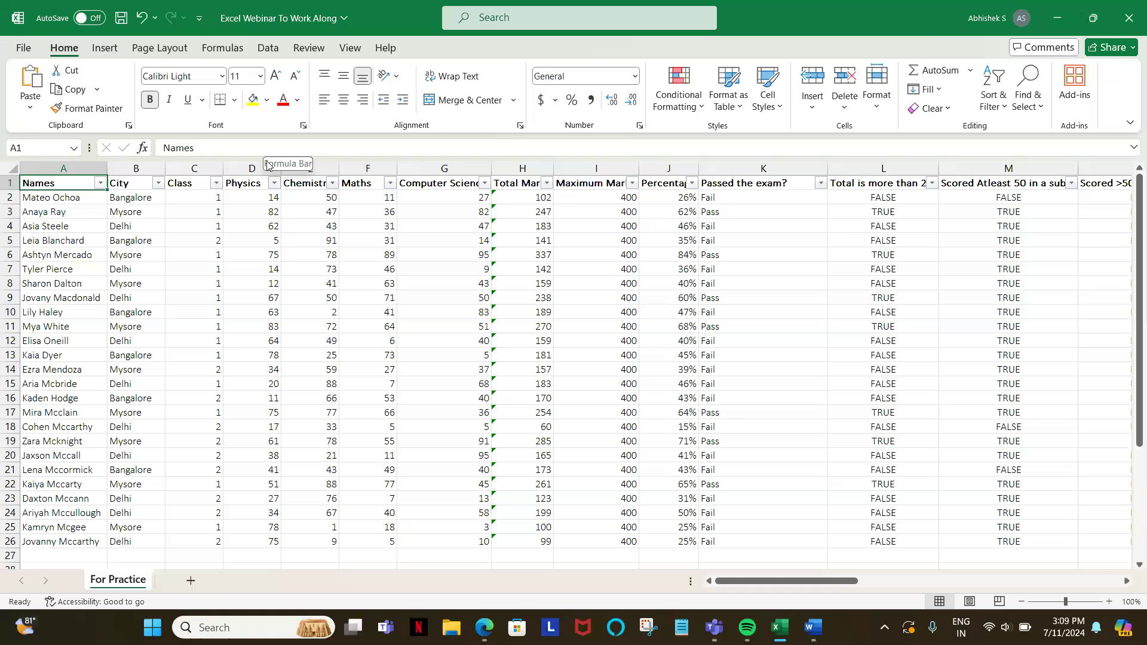
Step: Go through the sort and filter options of the Names column down to Text Filters, leaving everything unchanged
key("alt+Down")
key("Down")
key("Down")
key("Down")
key("Down")
key("Down")
key("Down")
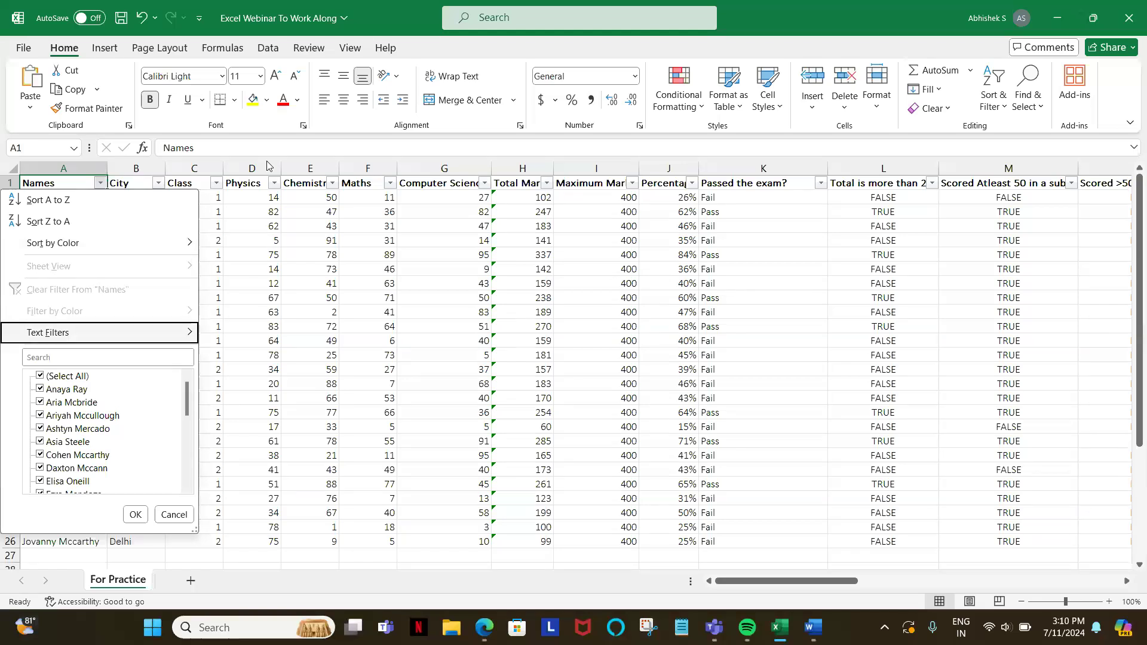
key("Escape")
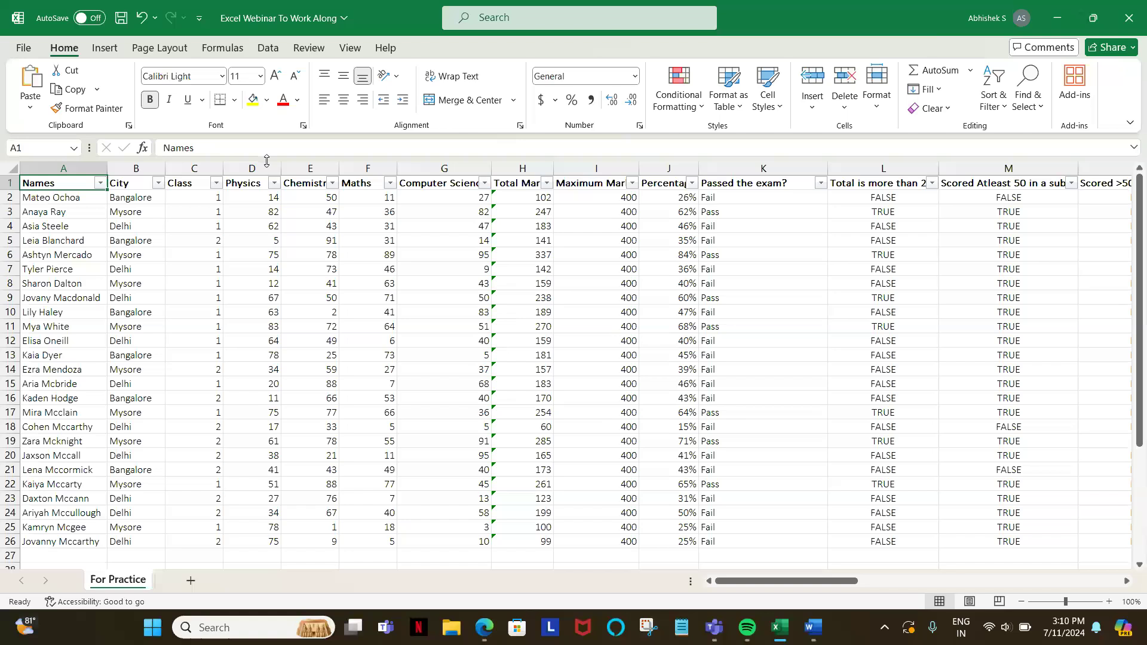
key("alt+Down")
key("Down")
key("Down")
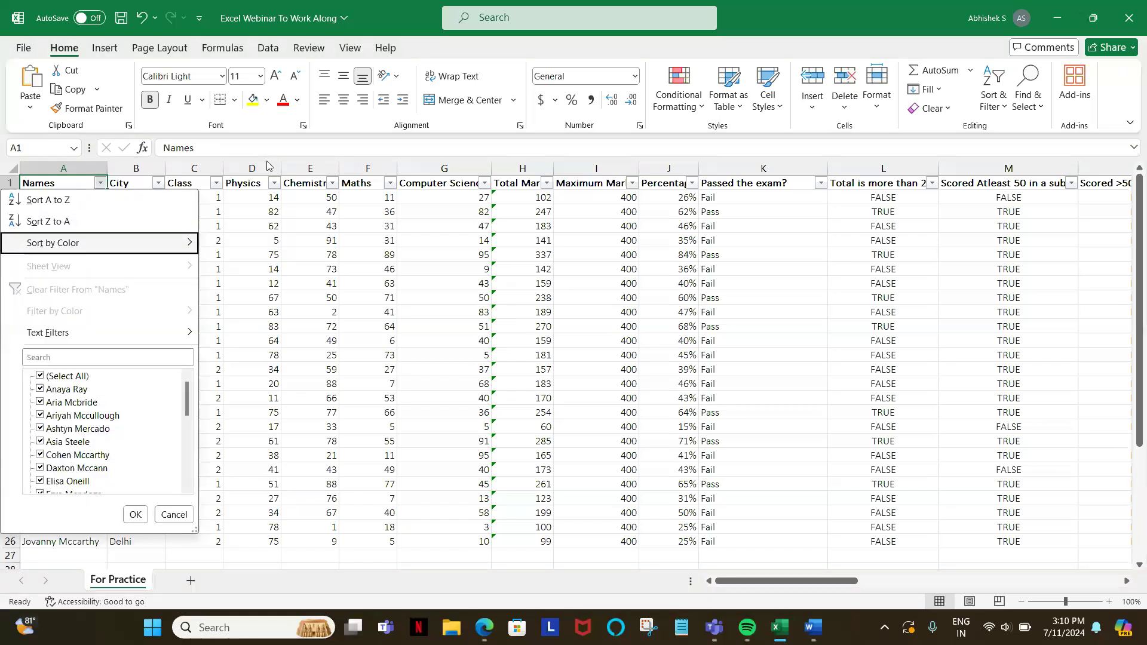
key("Down")
key("Down")
key("Down")
key("Down")
key("Escape")
Step: Fill the four names in cells A9 to A12 with yellow
key("Down")
key("Down")
key("Down")
key("Down")
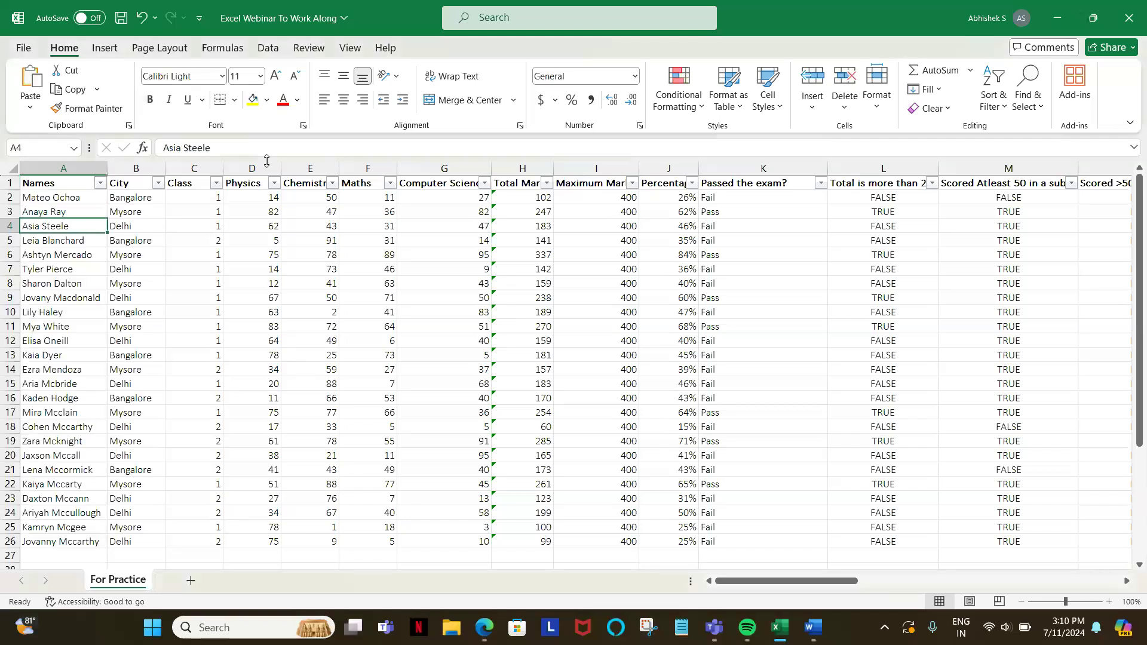
key("Down")
key("Down")
key("Down")
key("Down")
key("shift+Down")
key("shift+Down")
key("shift+Down")
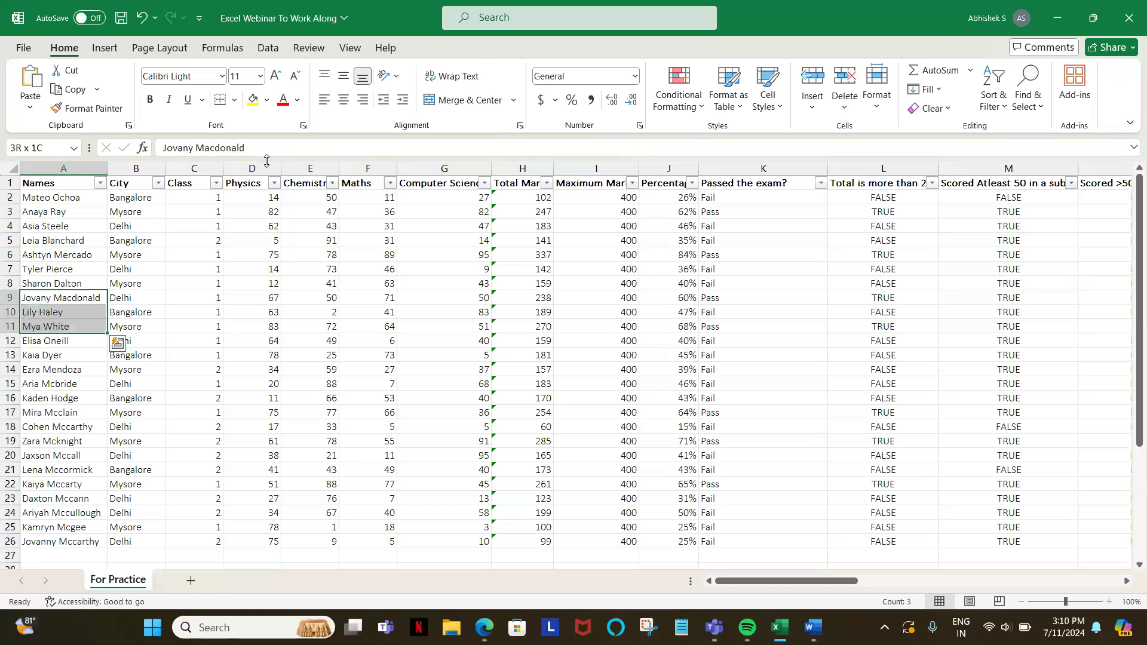
left_click(253, 99)
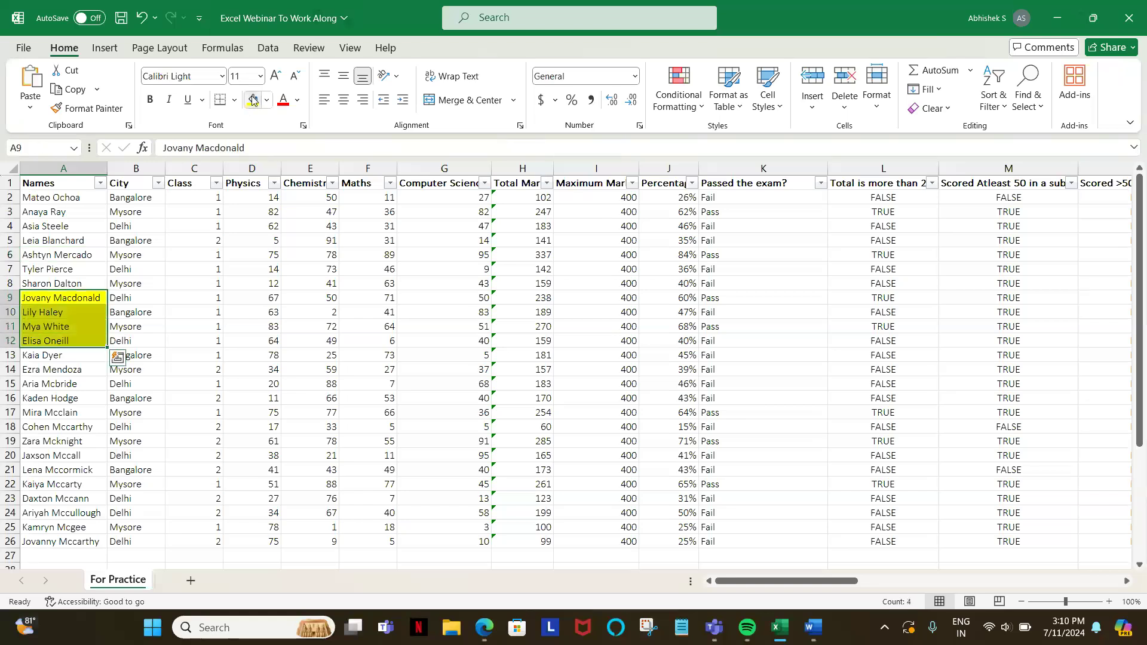
Step: Examine the Names column's filter options, including Filter by Color, without applying any of them
left_click(80, 182)
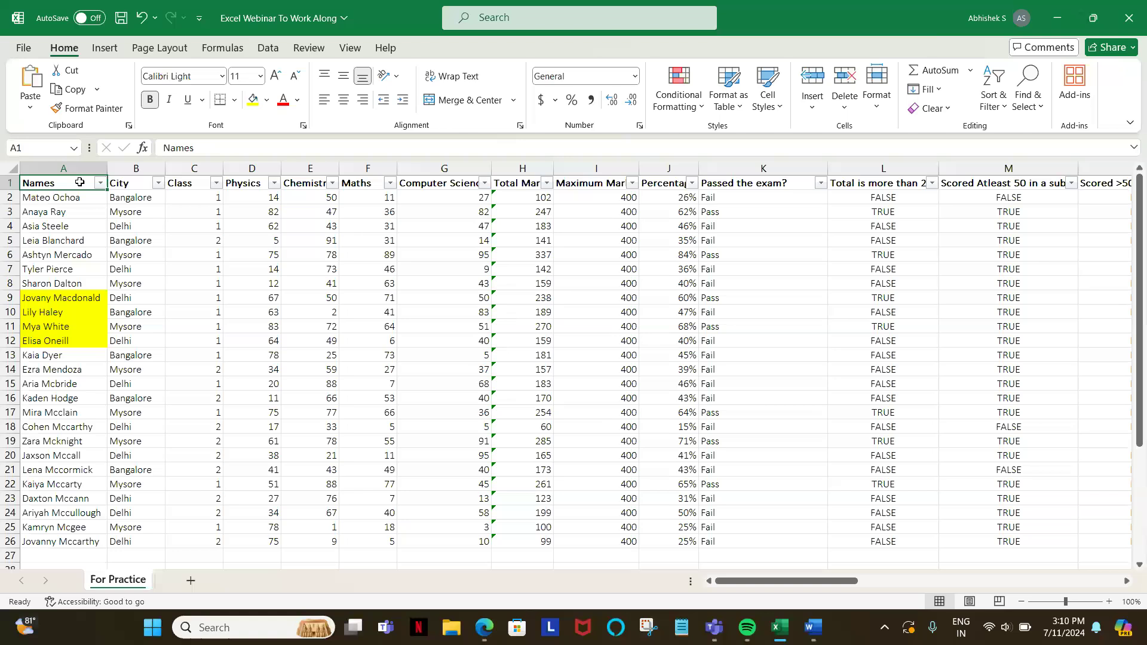
key("alt+Down")
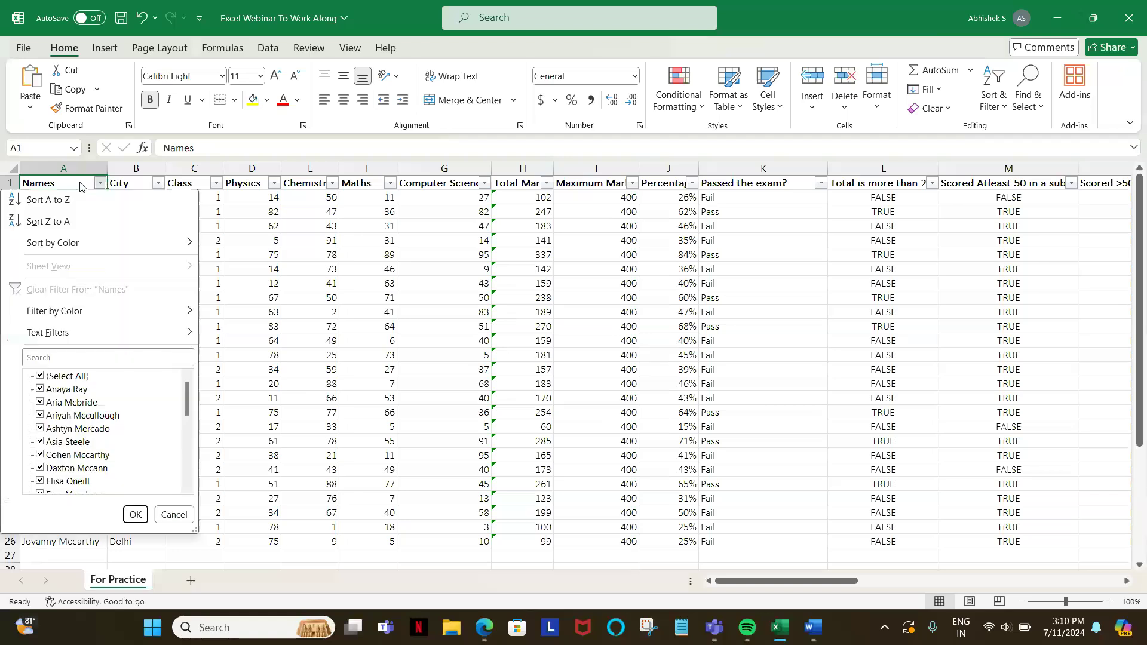
key("Escape")
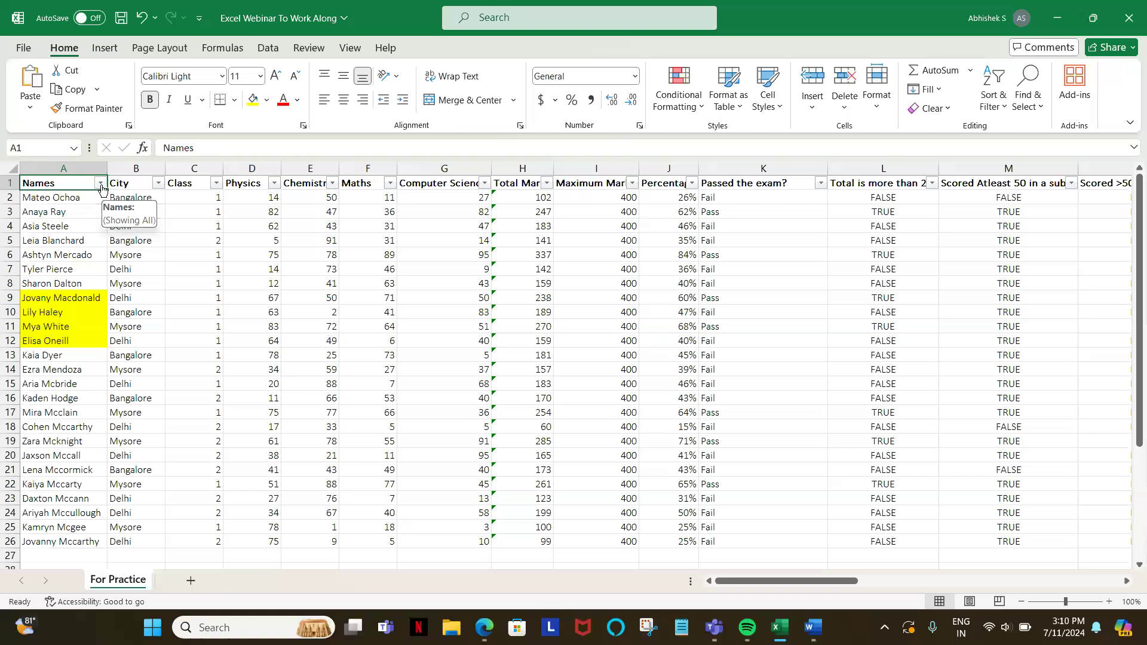
left_click(100, 184)
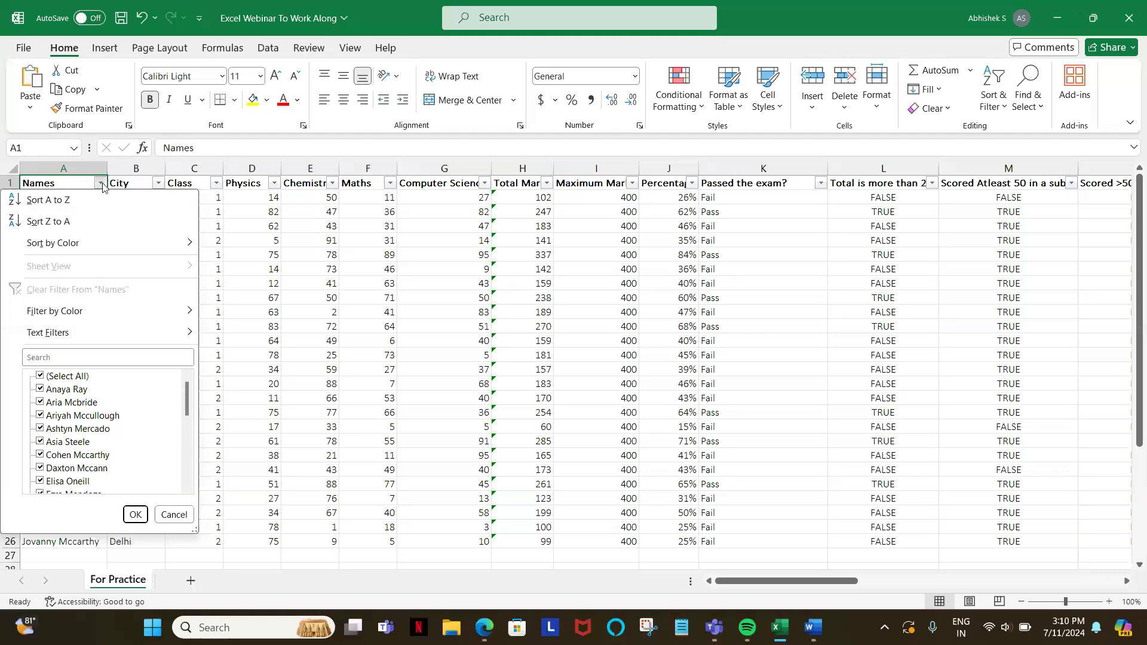
key("Escape")
left_click(64, 163)
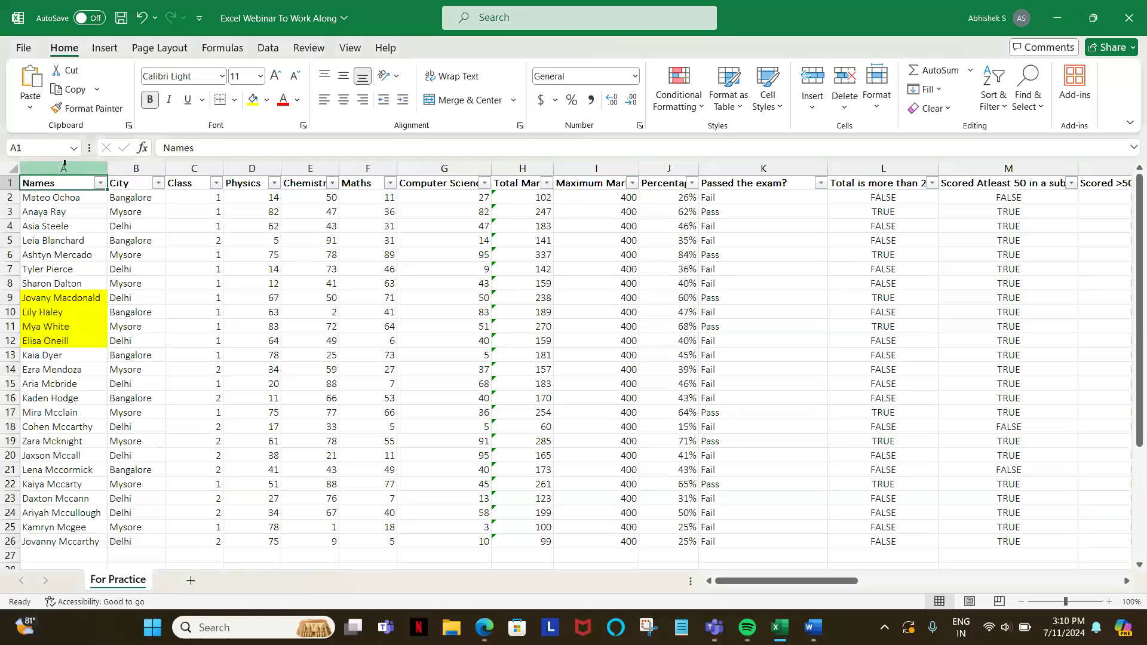
key("alt+Down")
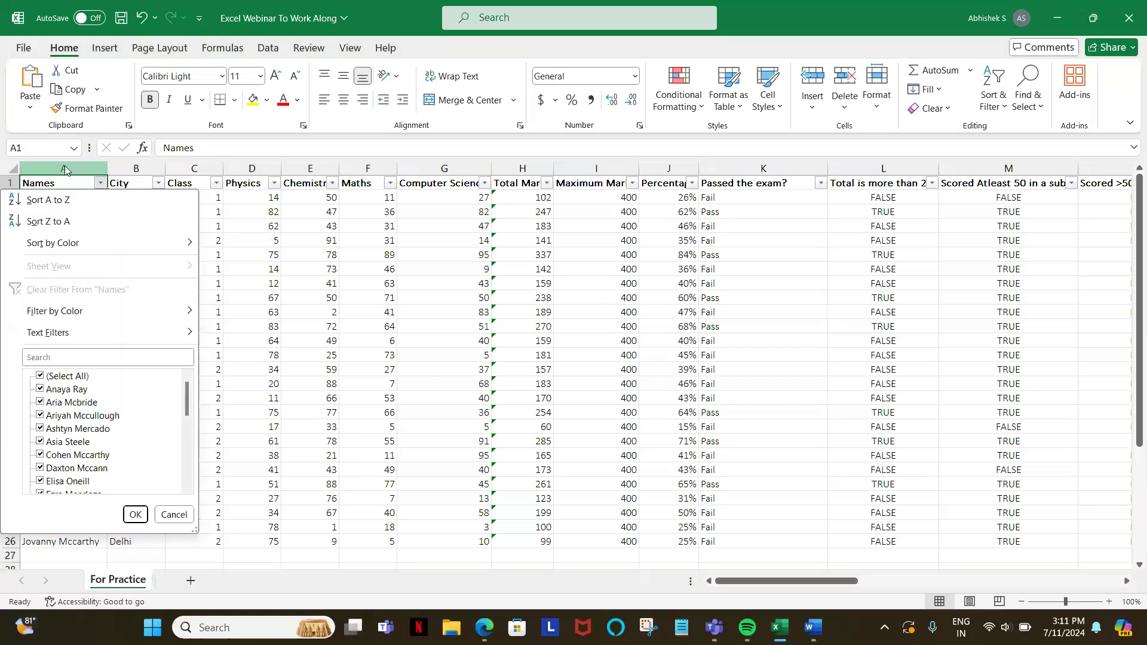
key("Escape")
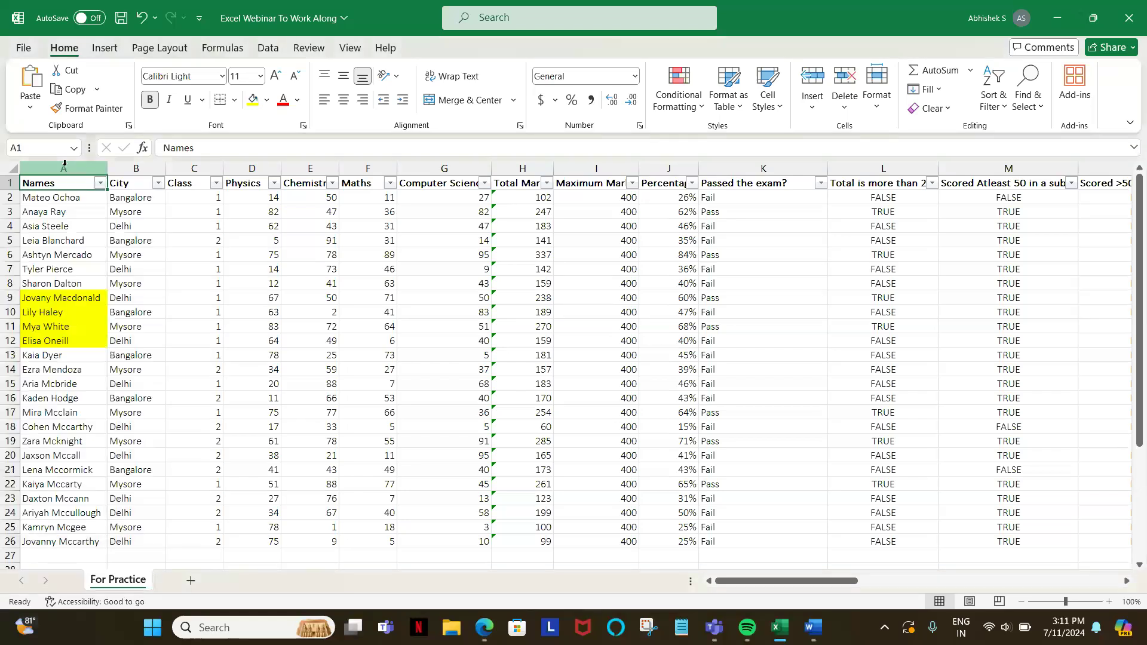
left_click(101, 183)
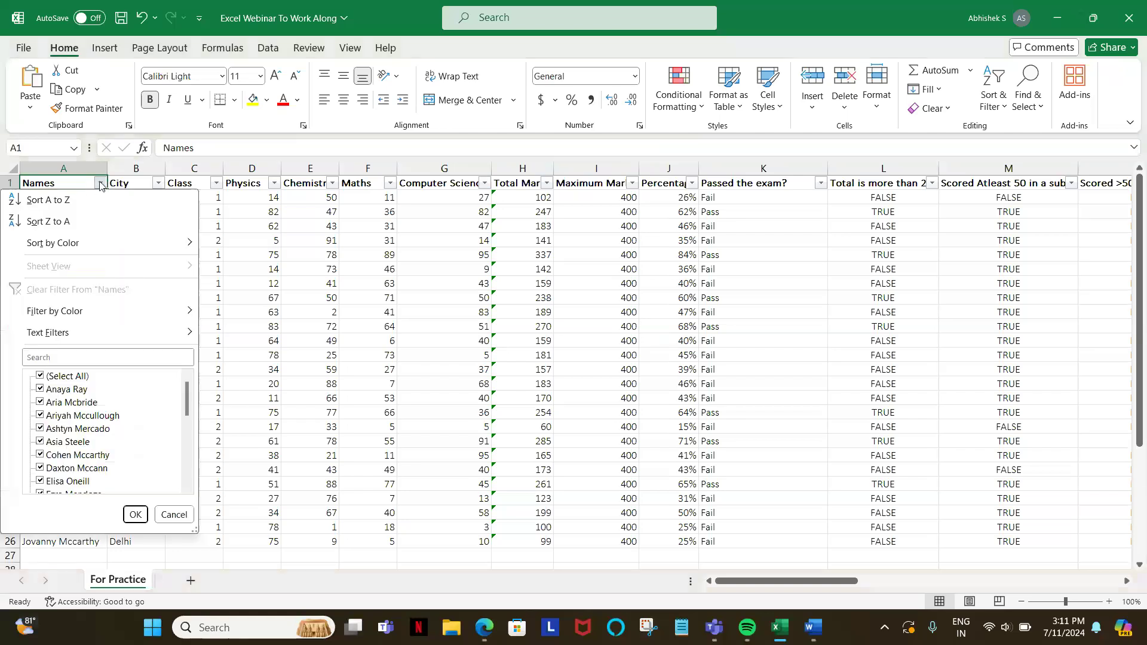
left_click(68, 183)
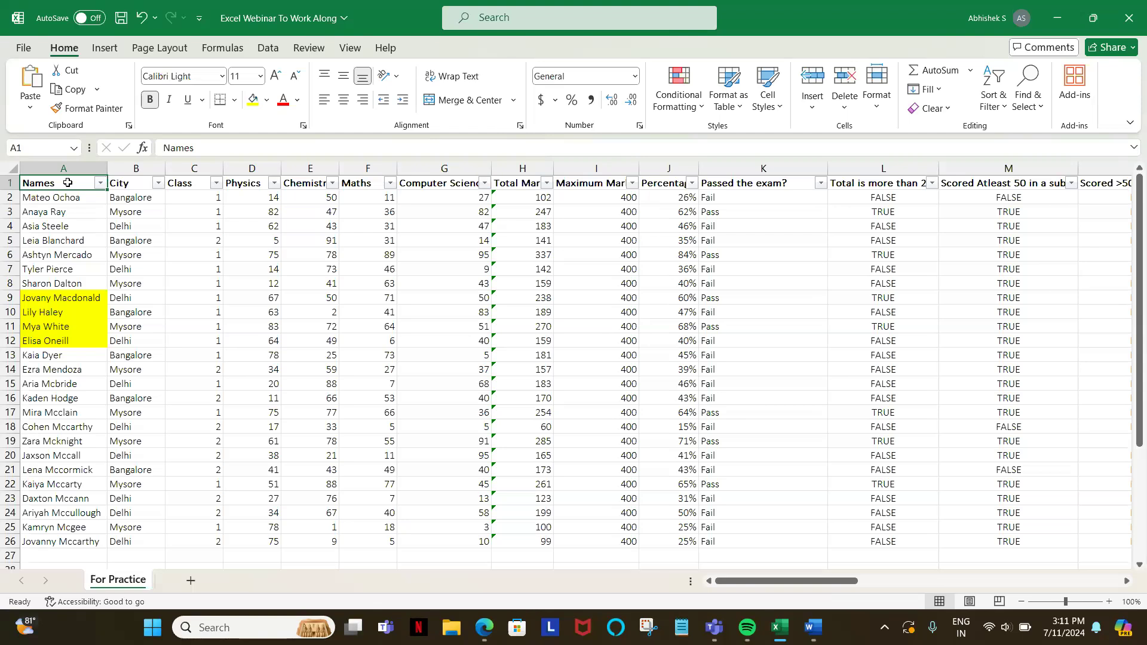
key("alt+Down")
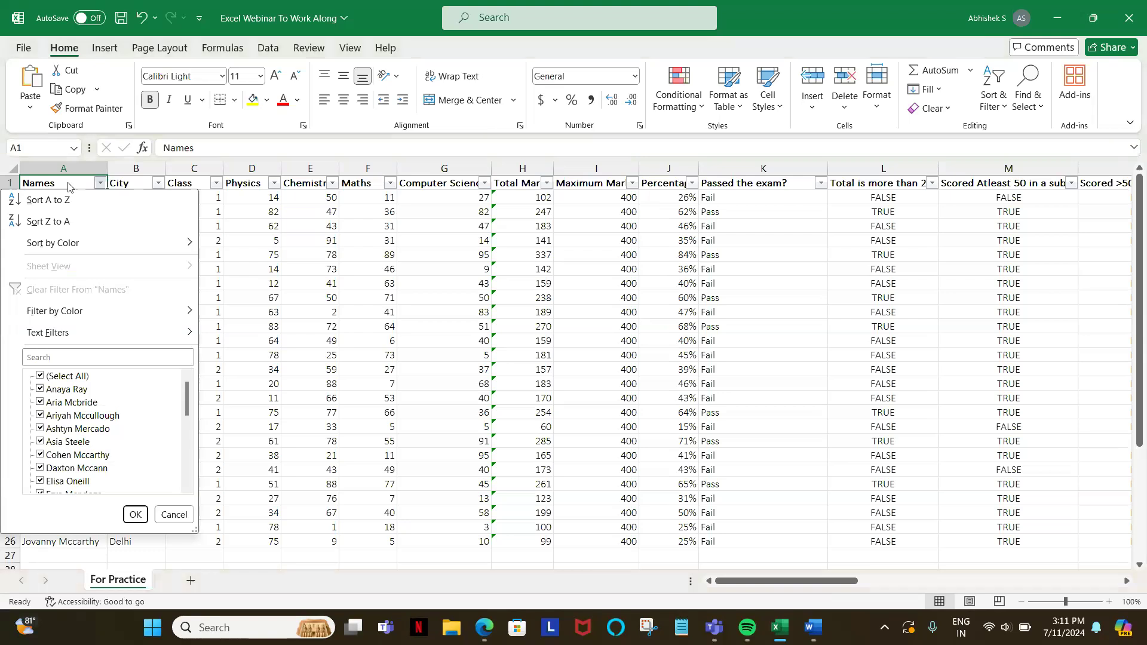
mouse_move(51, 320)
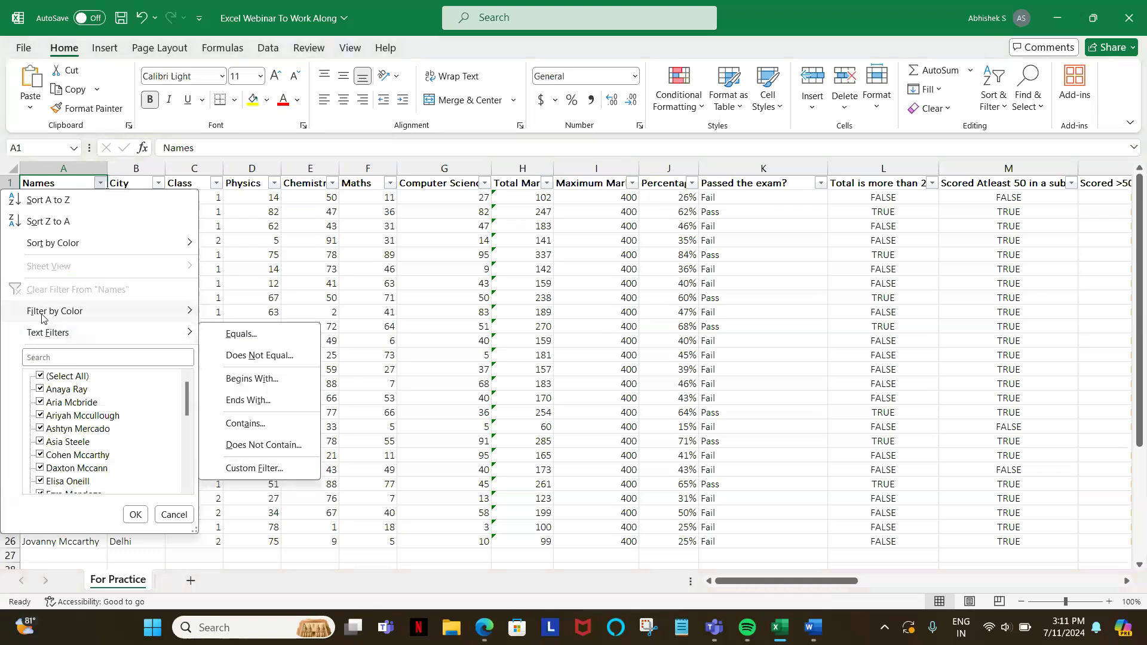
left_click(278, 264)
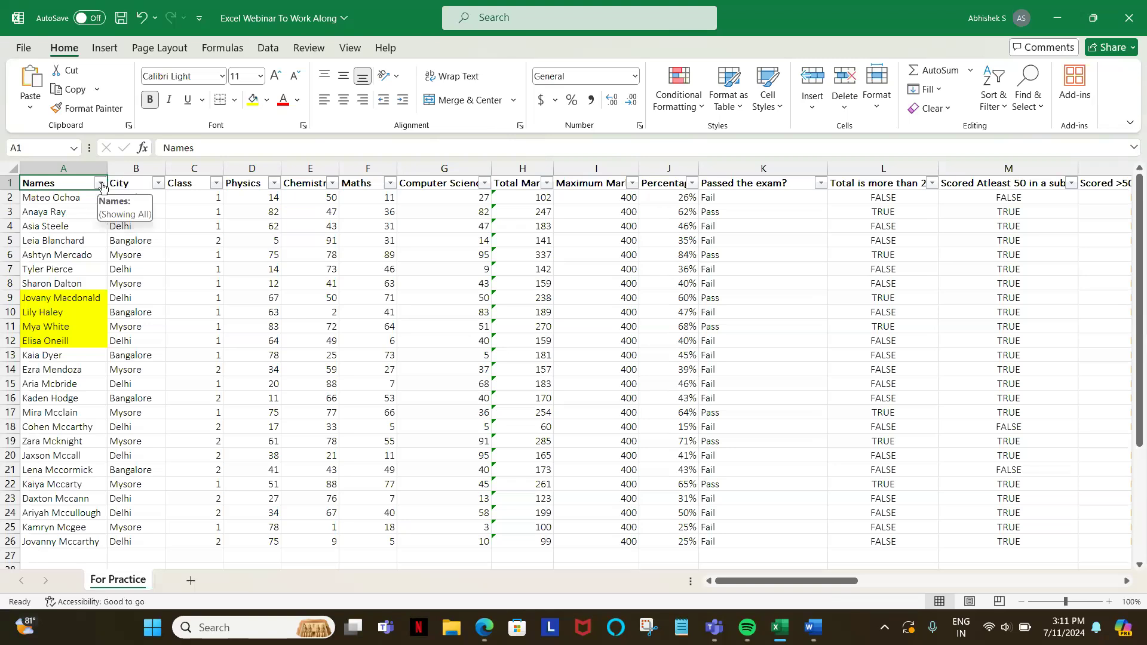
Step: Filter the Names column by the yellow cell color and remove the filters from the table
left_click(101, 185)
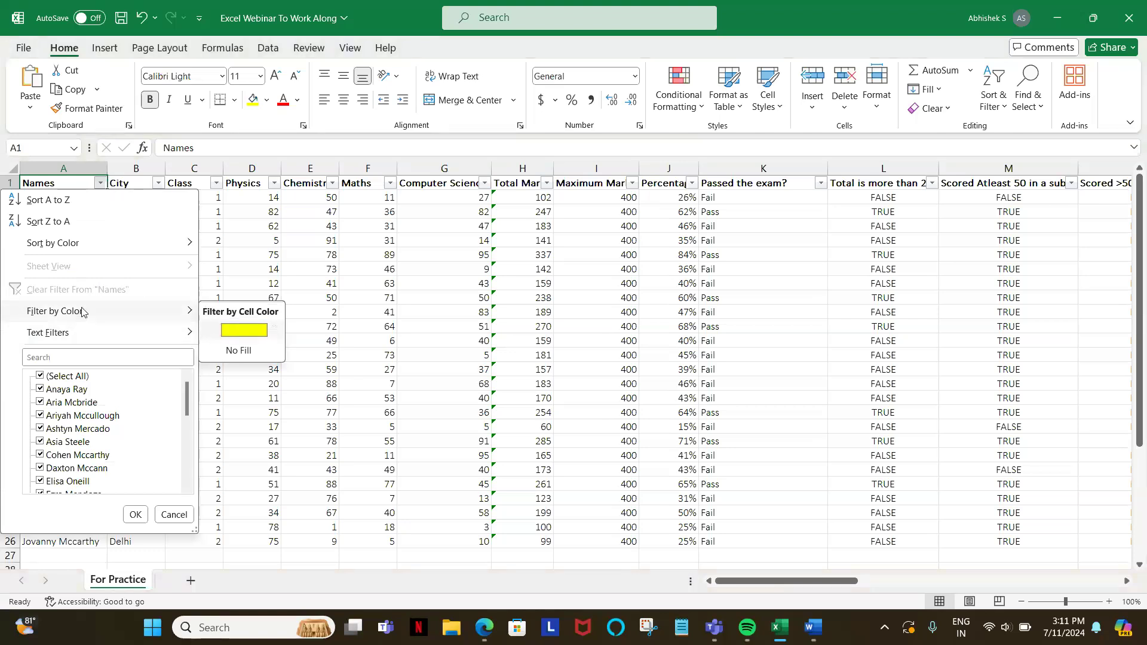
left_click(249, 331)
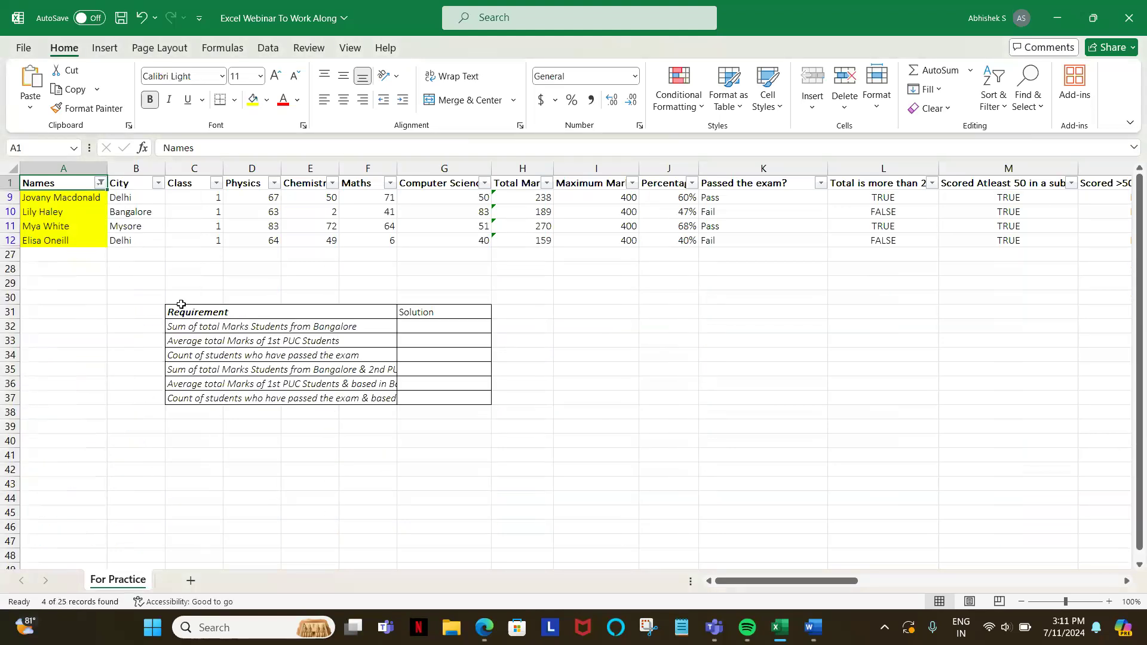
key("ctrl+shift+l")
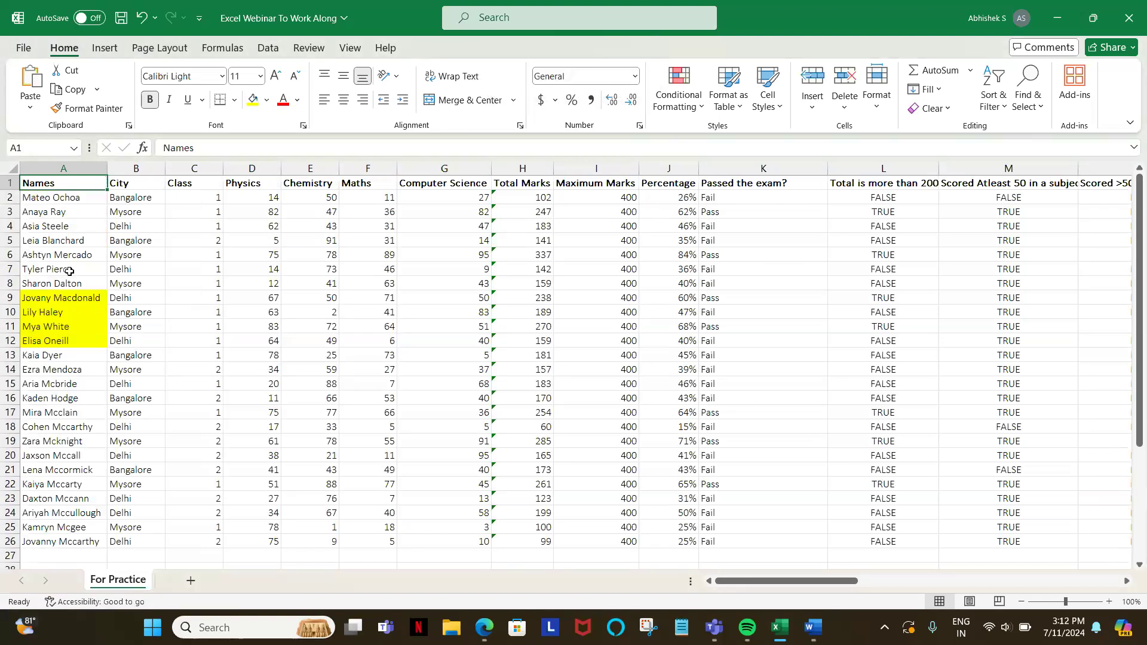
Step: Fill the five names in cells A15 to A19 with the standard light green color
left_click(60, 382)
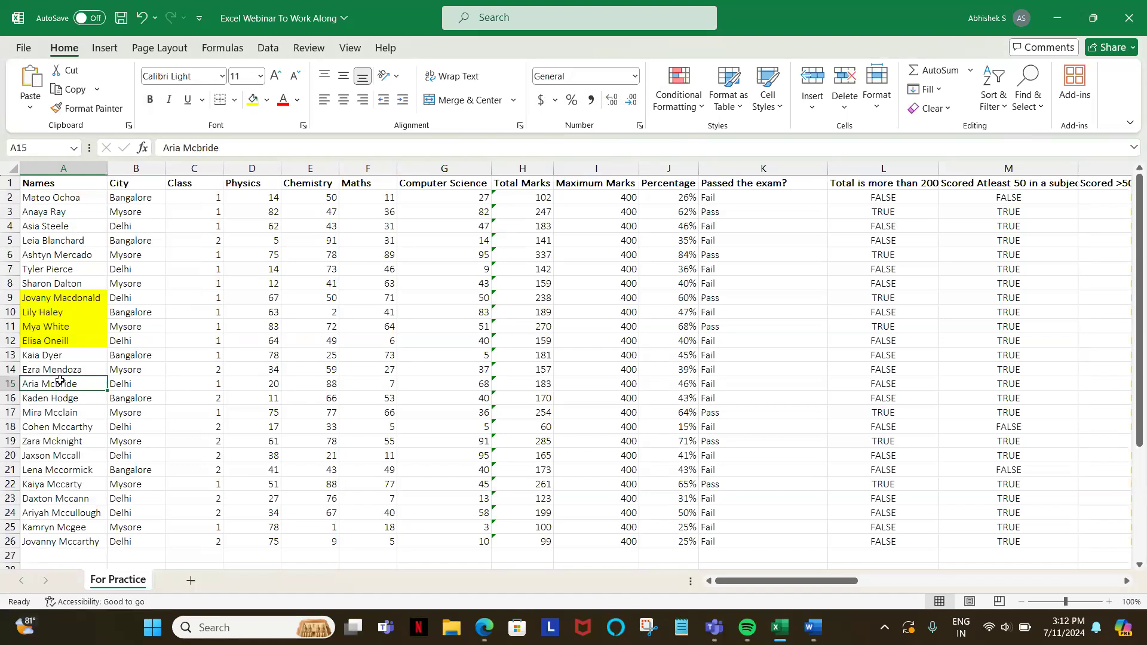
key("shift+Down")
key("shift+Down")
key("shift+Down")
key("shift+Down")
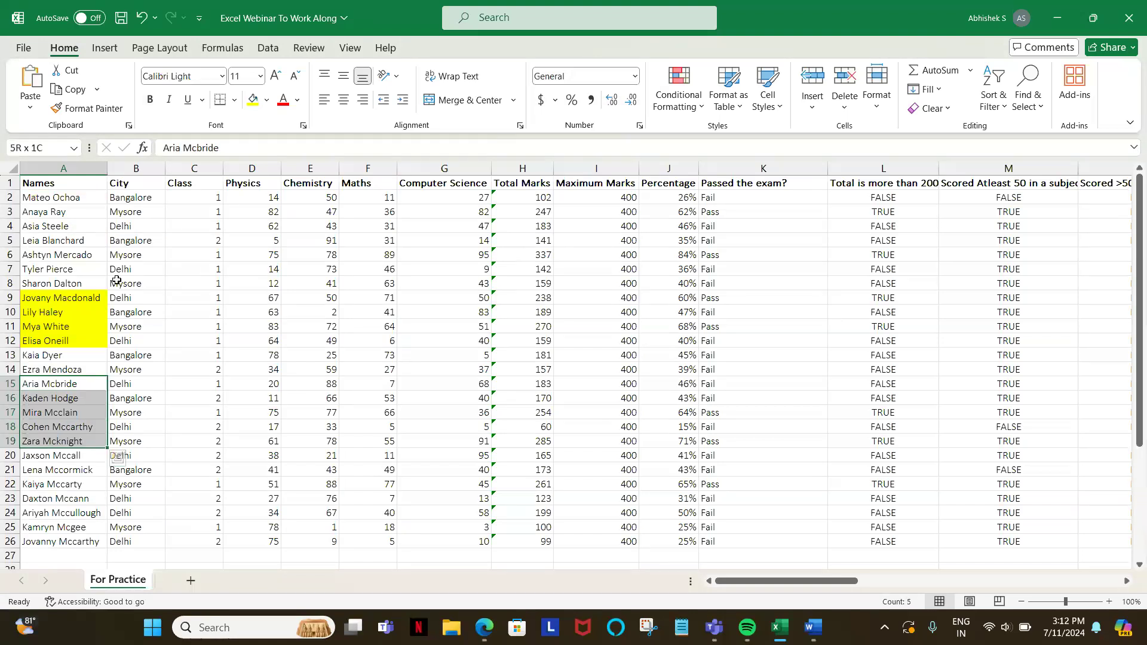
left_click(267, 100)
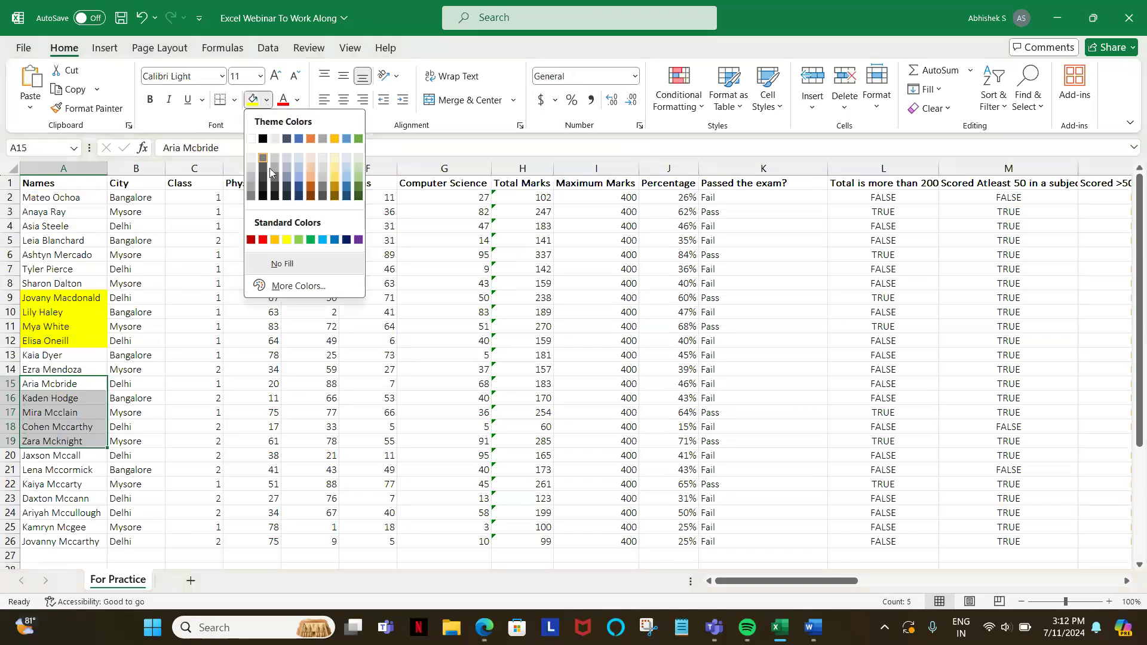
left_click(300, 241)
Step: Turn on the filters from the Names header and filter that column by the green cell color
left_click(83, 182)
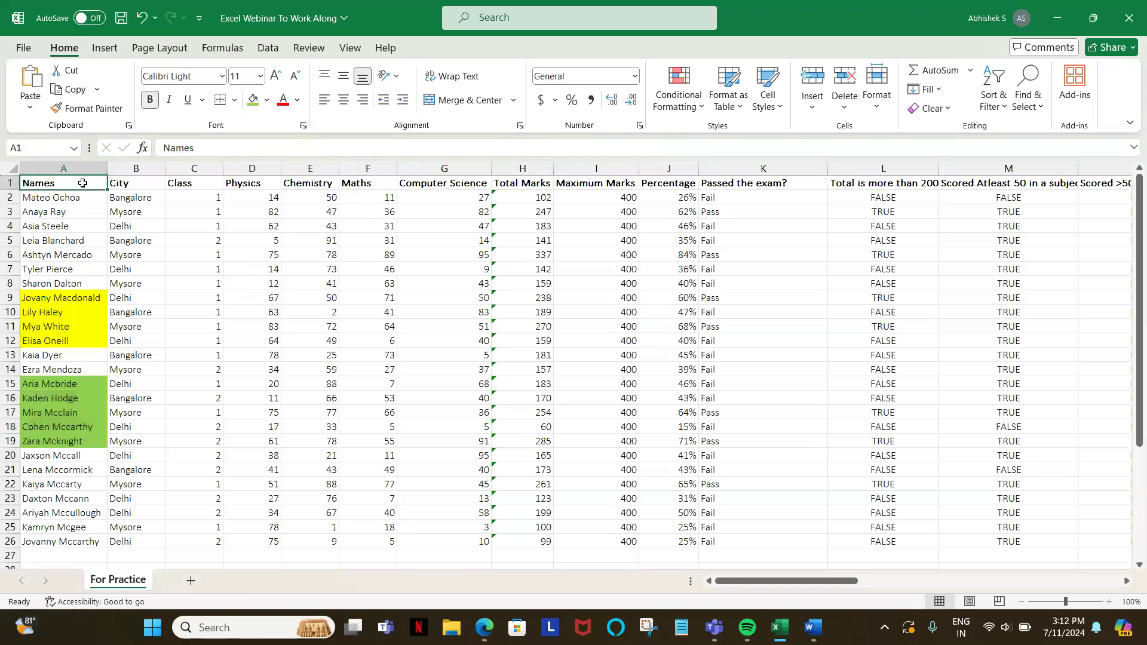
key("ctrl+shift+l")
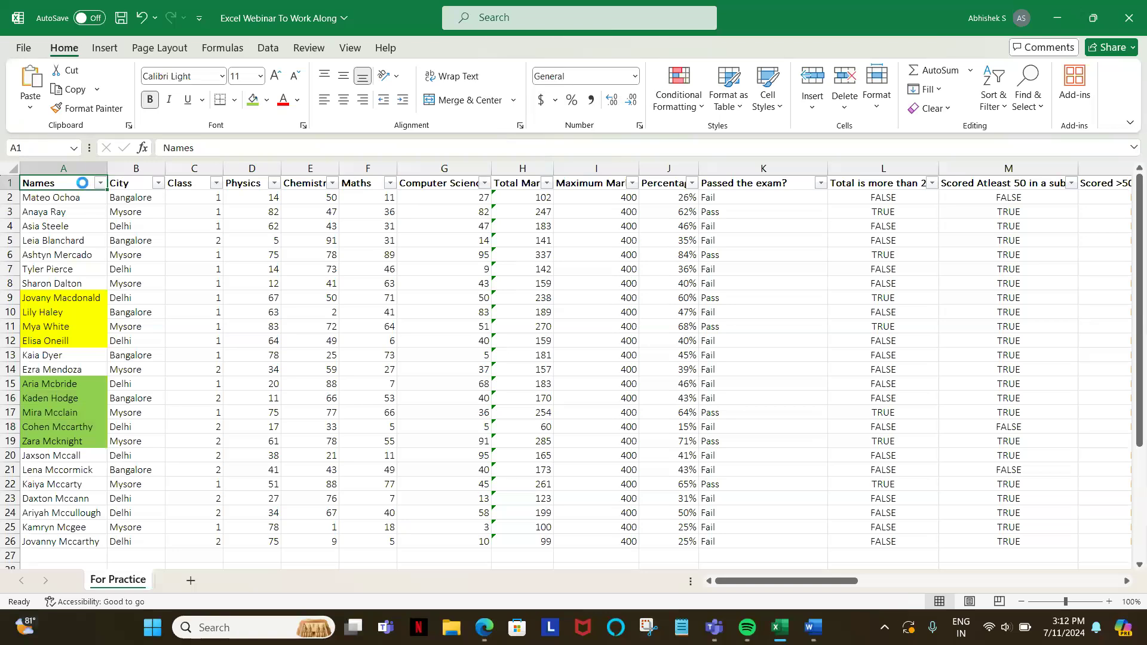
key("alt+Down")
key("Down")
key("Down")
key("Down")
key("Down")
key("Right")
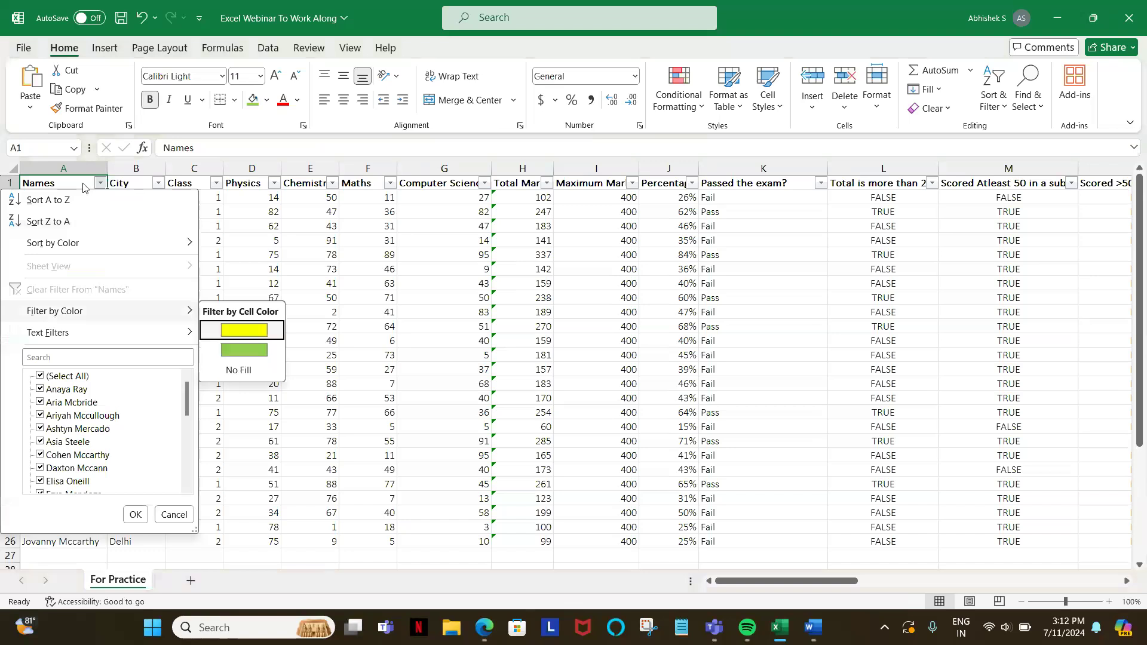
key("Down")
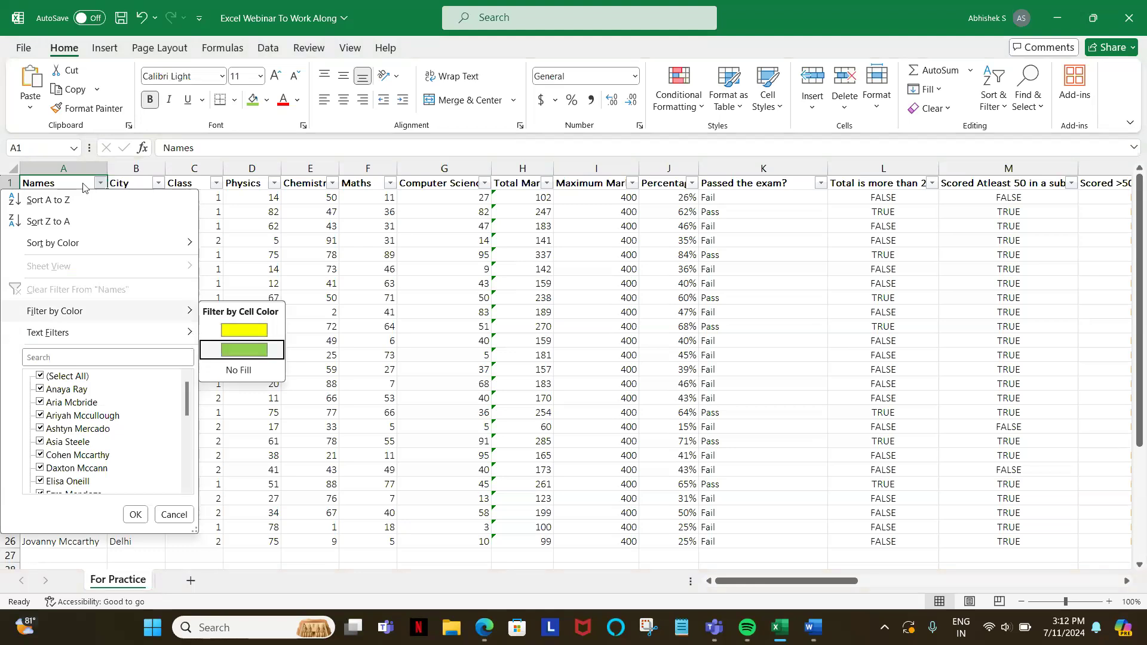
key("Return")
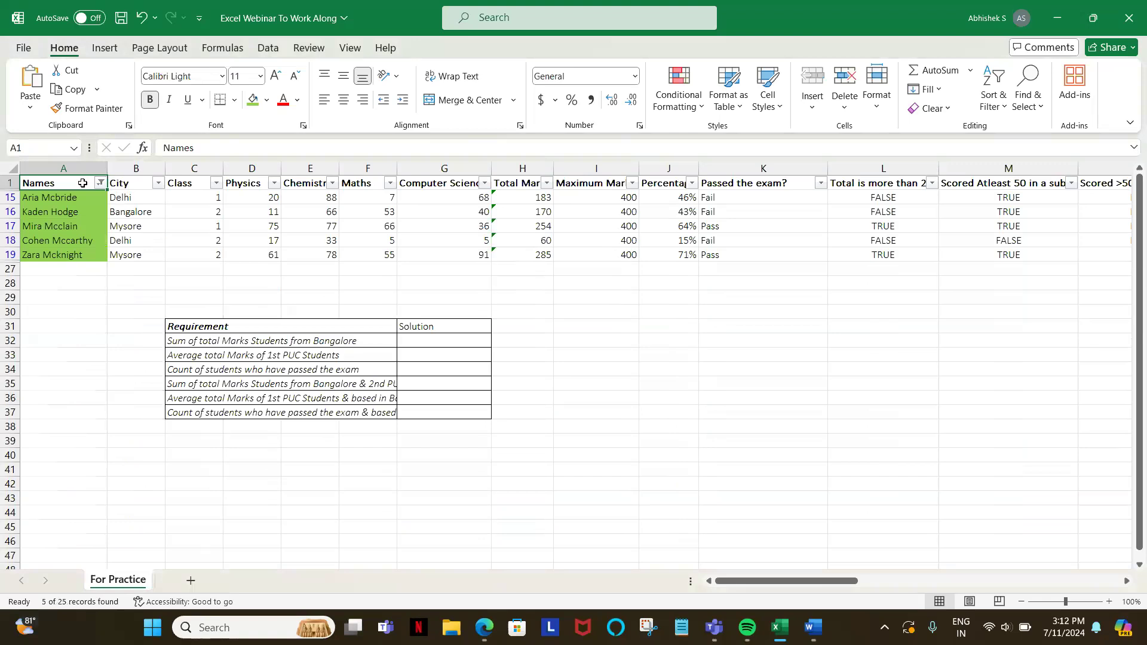
Step: Remove the filters from the table so all student rows are shown
key("alt")
key("d")
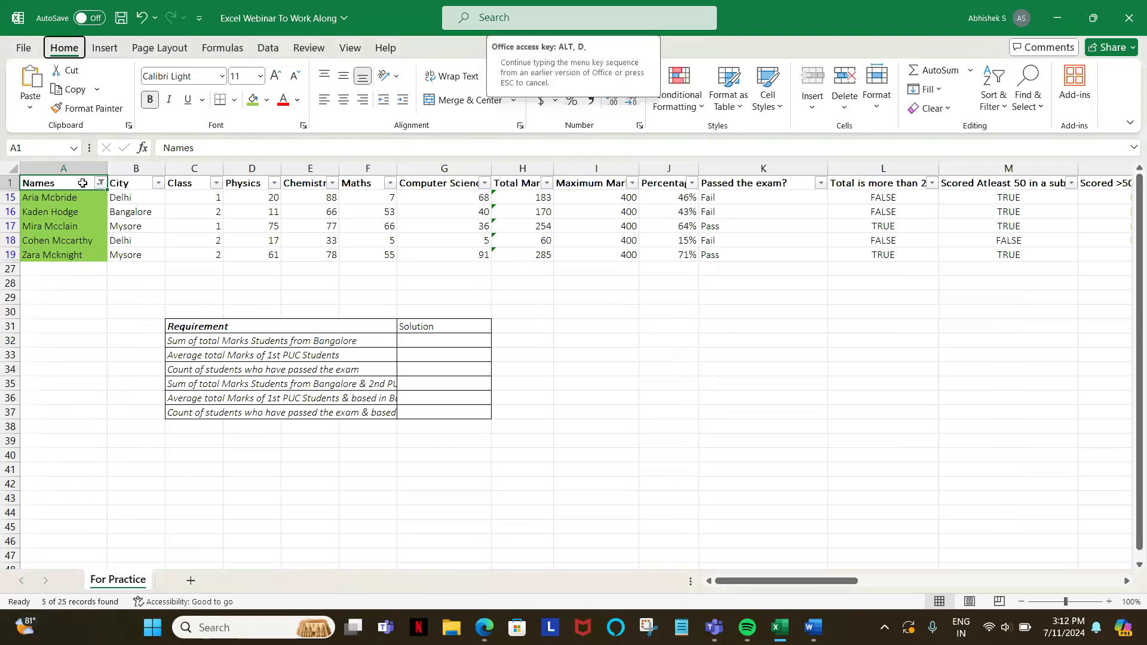
key("f")
key("f")
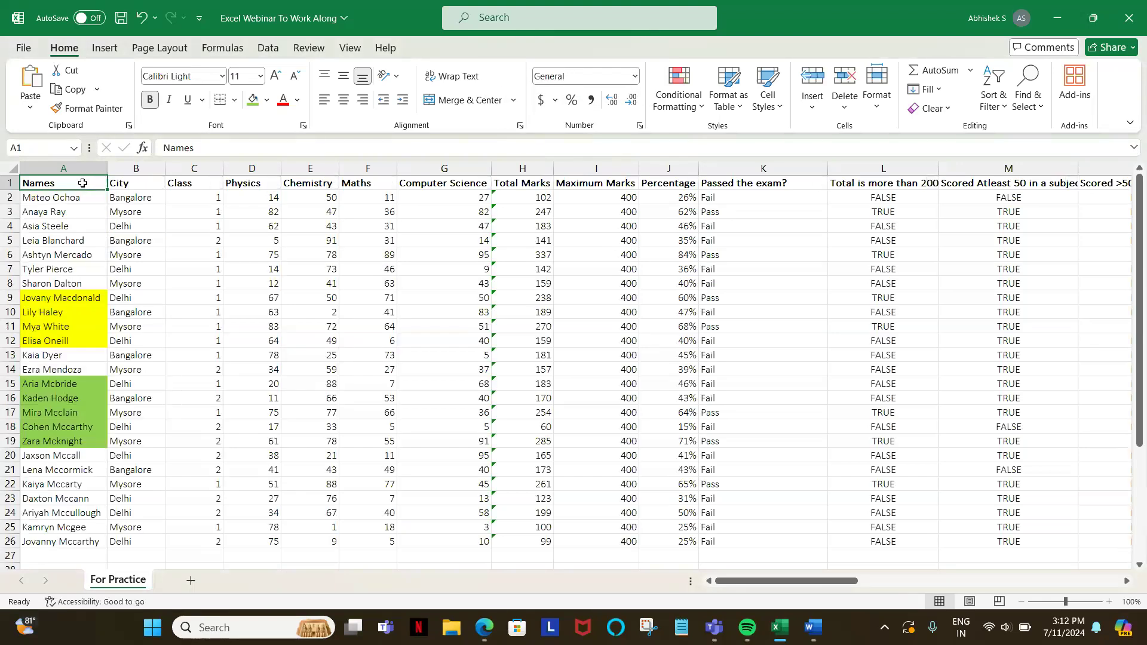
Step: Turn on the filters for the student marks table from the Names header
key("alt")
key("d")
key("f")
key("f")
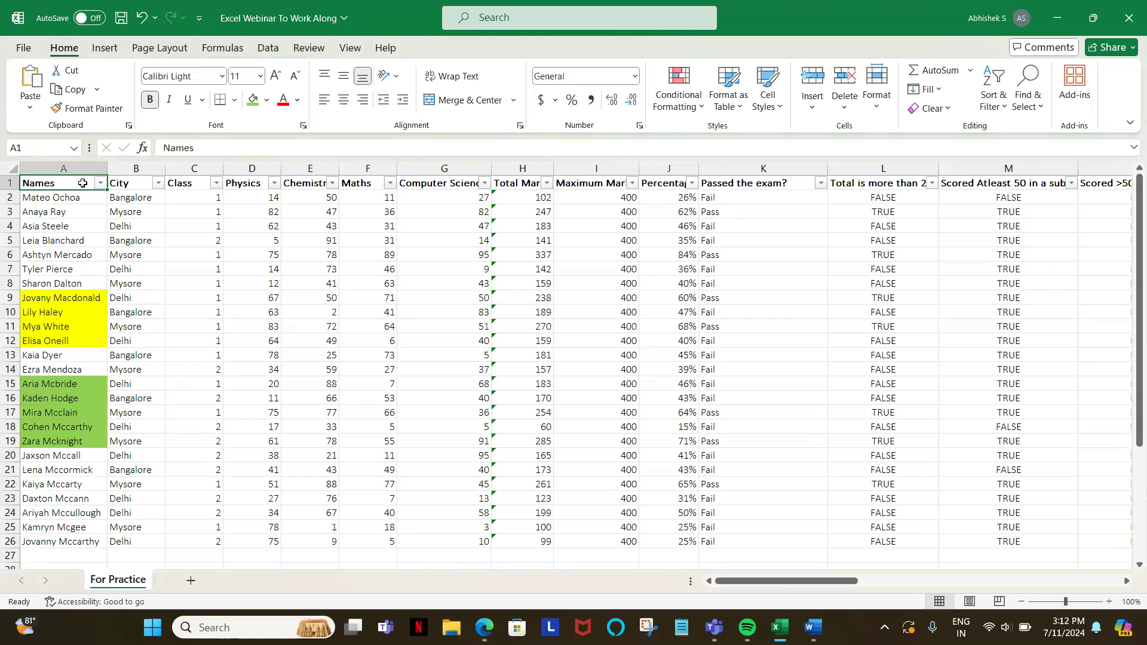
Step: Open the Names column's text filter options and look through the conditions from Equals to Custom Filter
key("alt+Down")
key("Down")
key("Down")
key("Down")
key("Down")
key("Right")
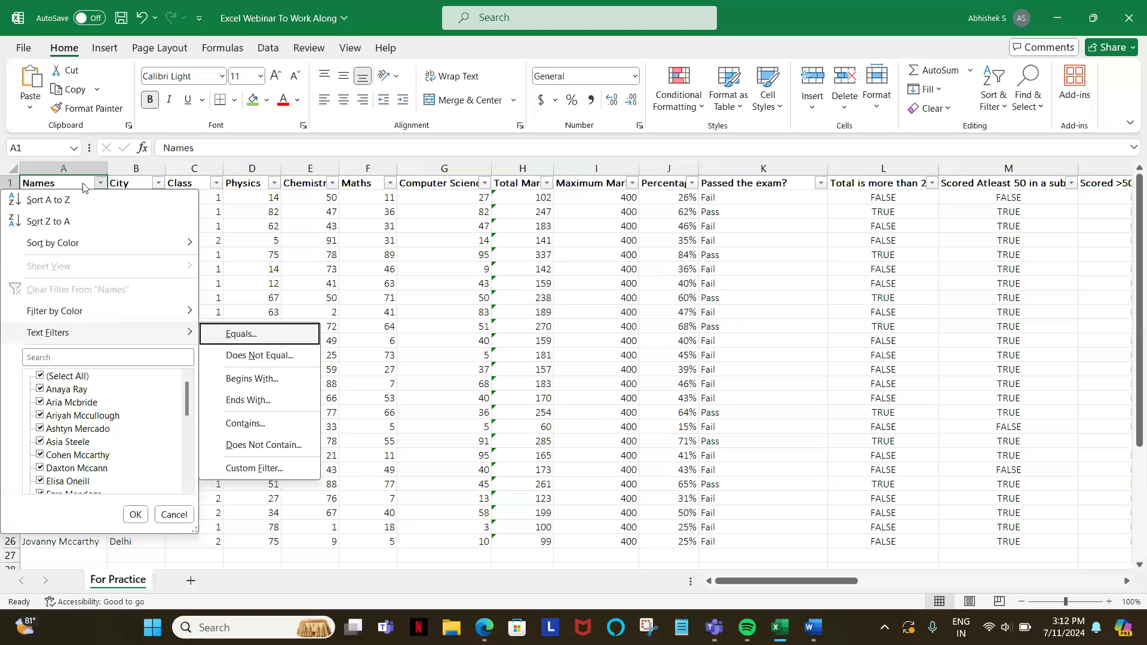
key("Down")
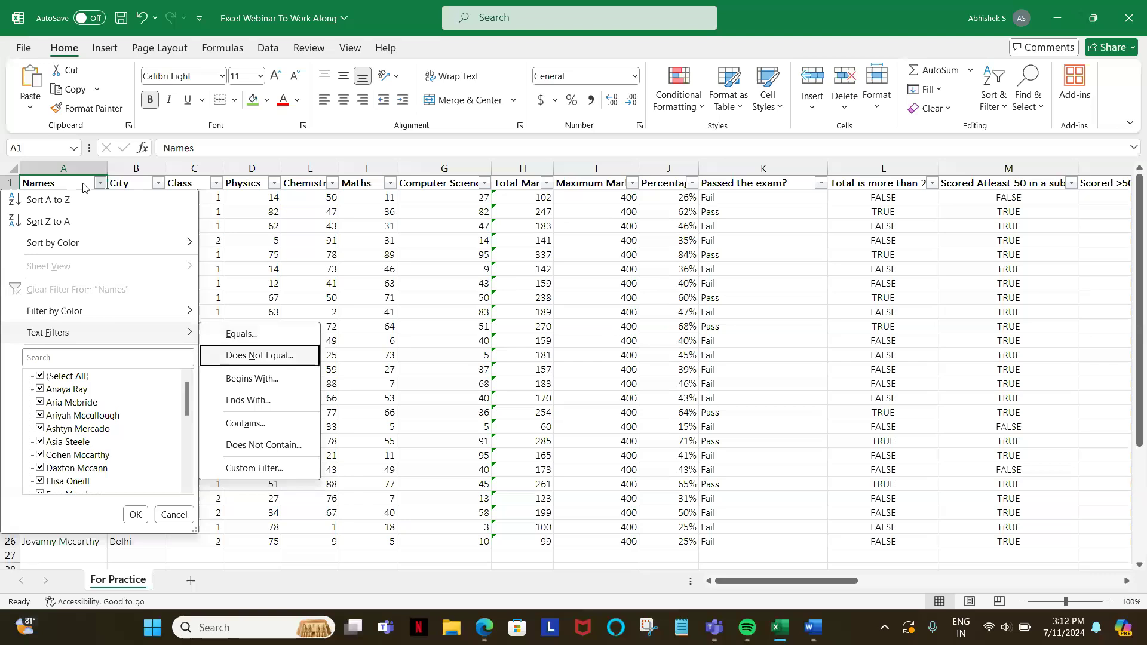
key("Down")
key("Down")
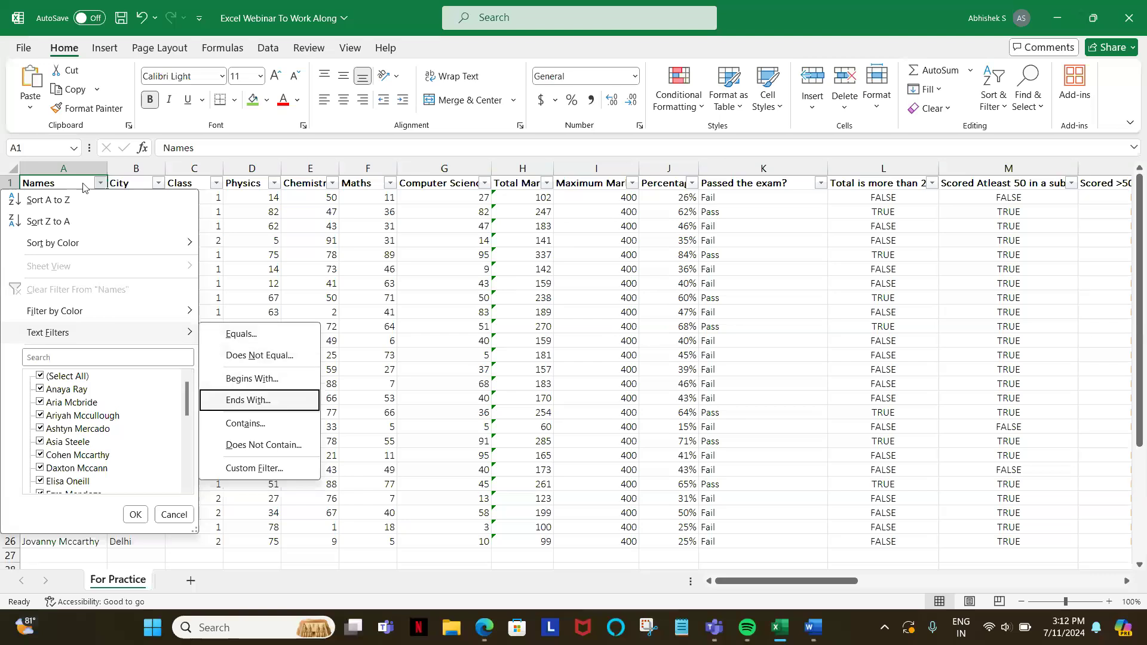
key("Down")
key("Down")
key("Down")
key("Down")
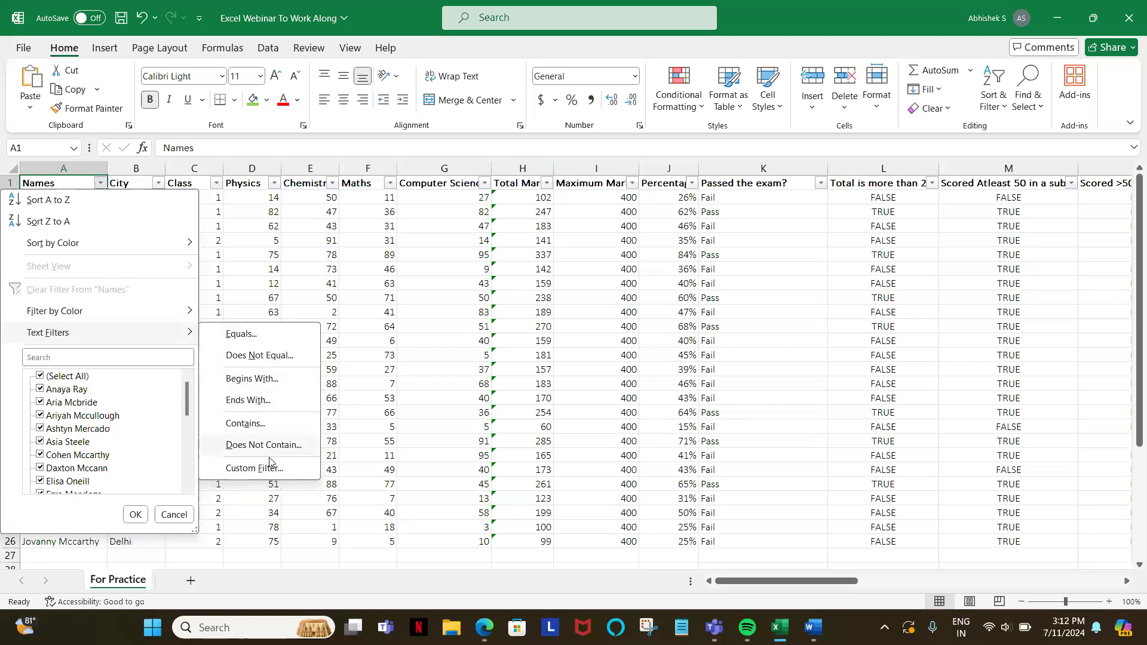
Step: Start an Equals text filter on the Names column and enter the student's full name from cell A3
left_click(242, 341)
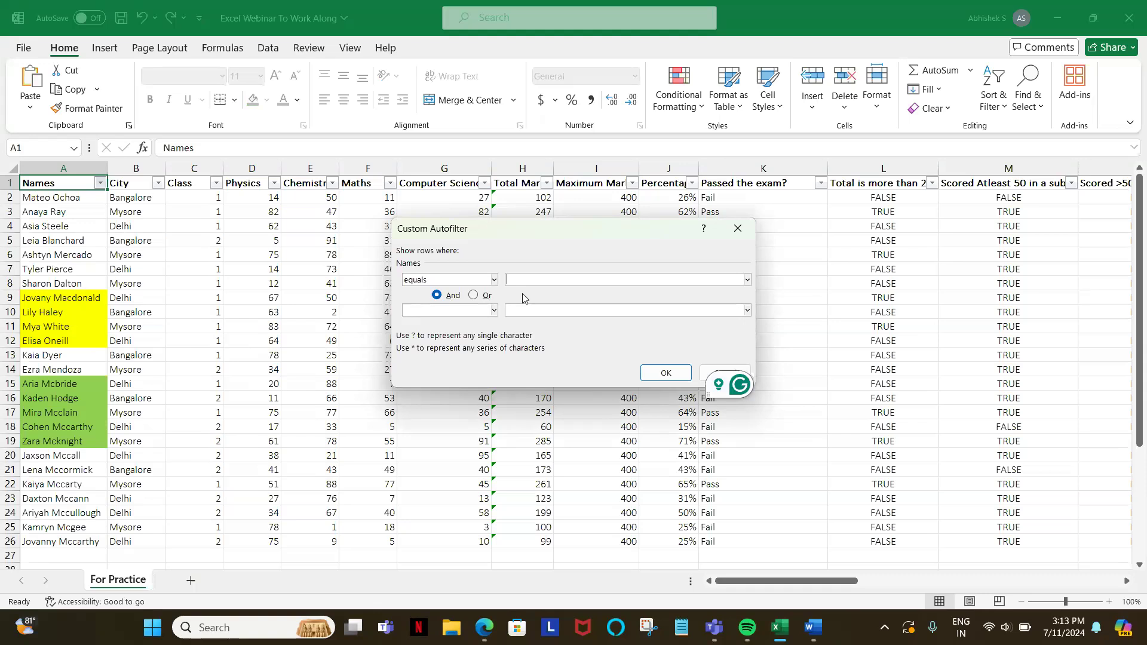
type("Anaya Ray")
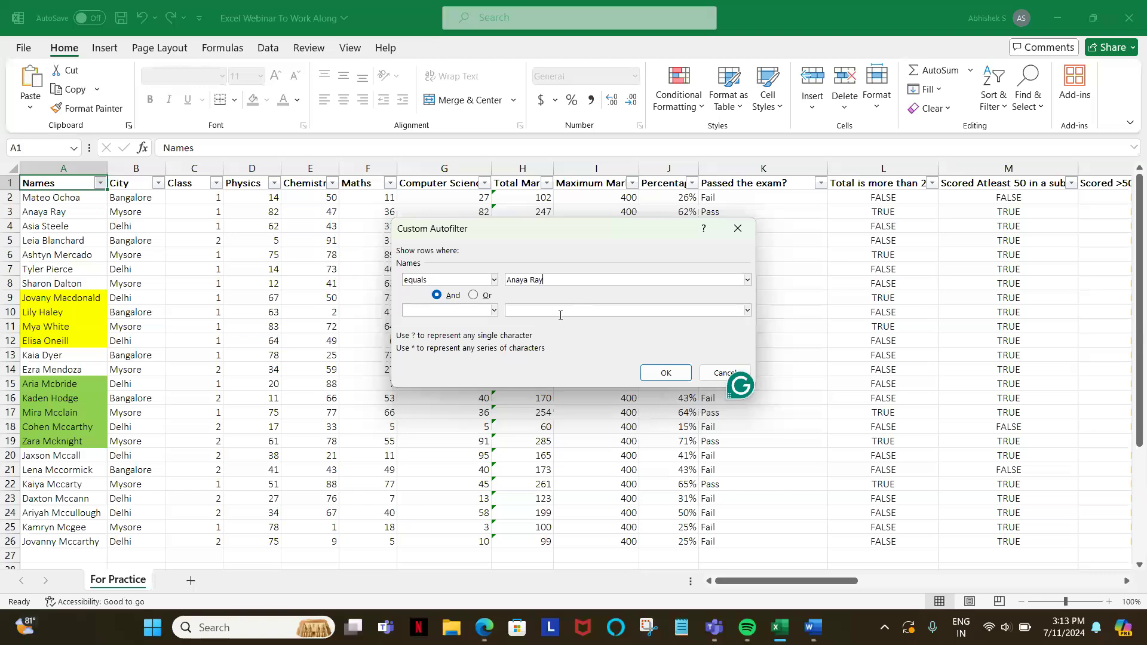
Step: Add an Or condition that equals the student's full name from cell A4 and apply the filter
left_click(487, 297)
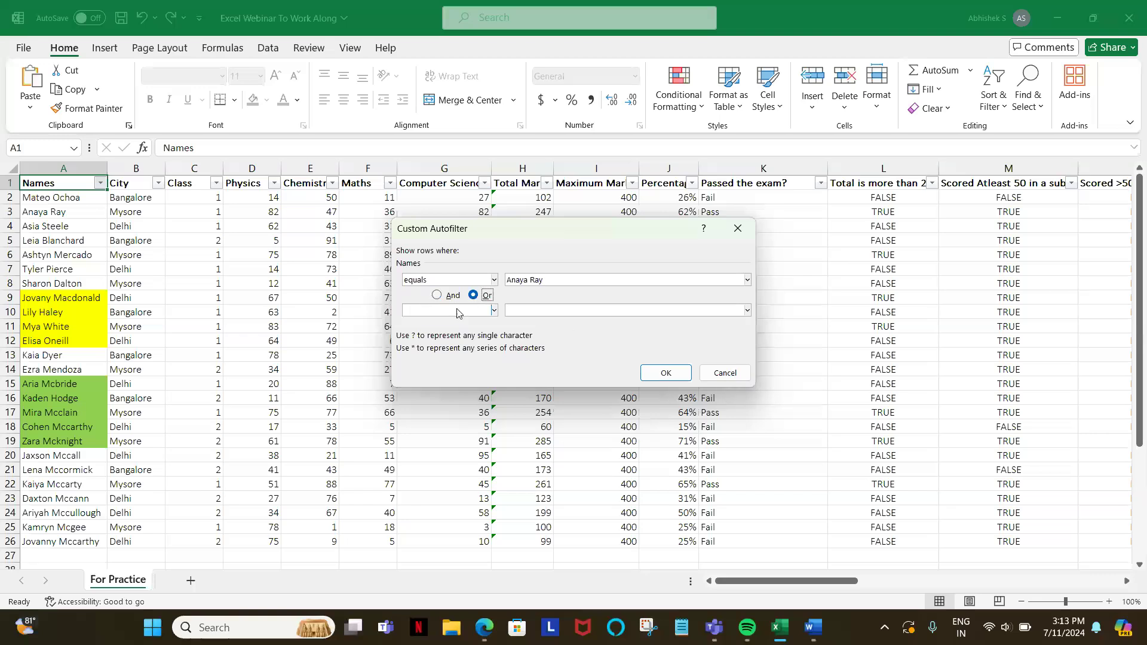
left_click(458, 314)
left_click(432, 336)
left_click(523, 310)
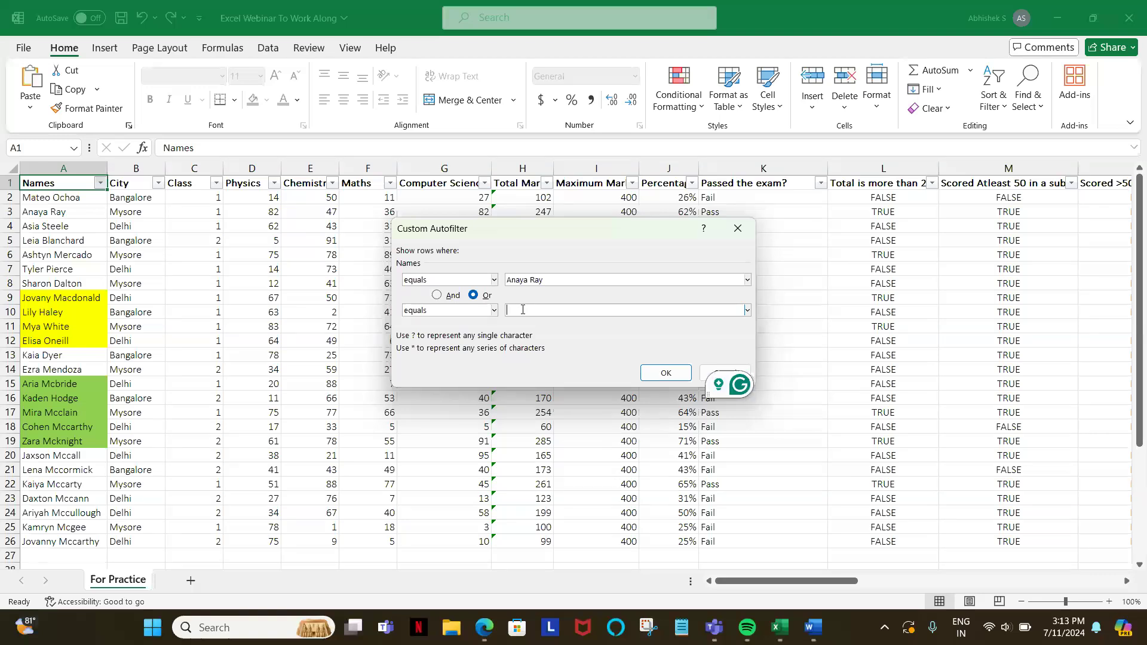
type("A")
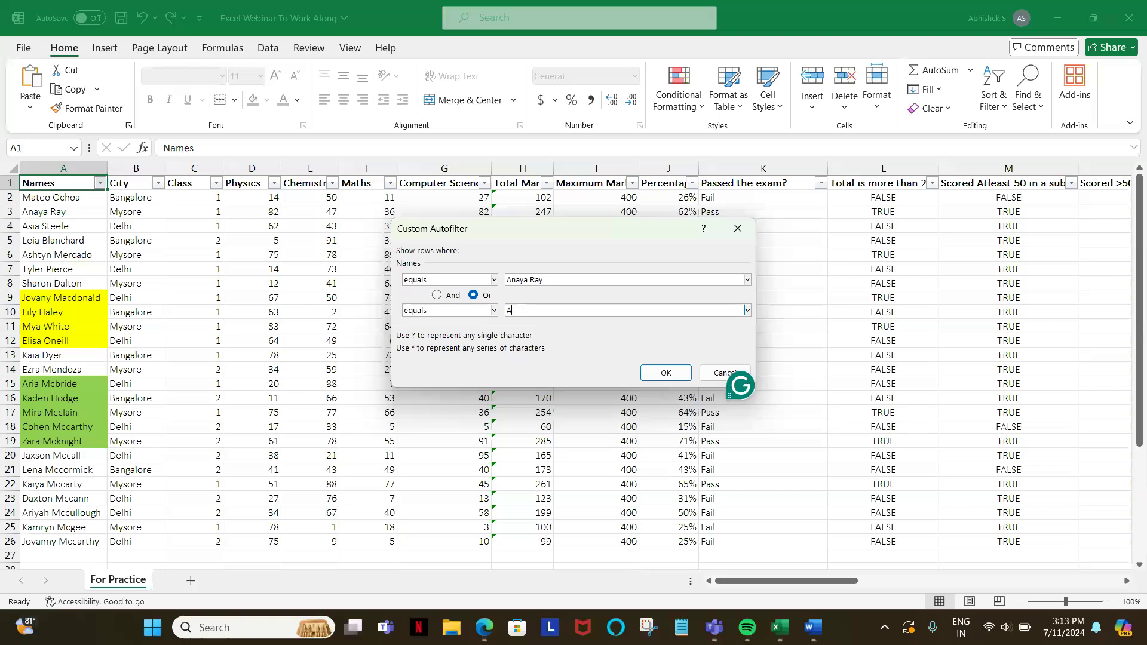
type("sia Steele")
left_click(675, 373)
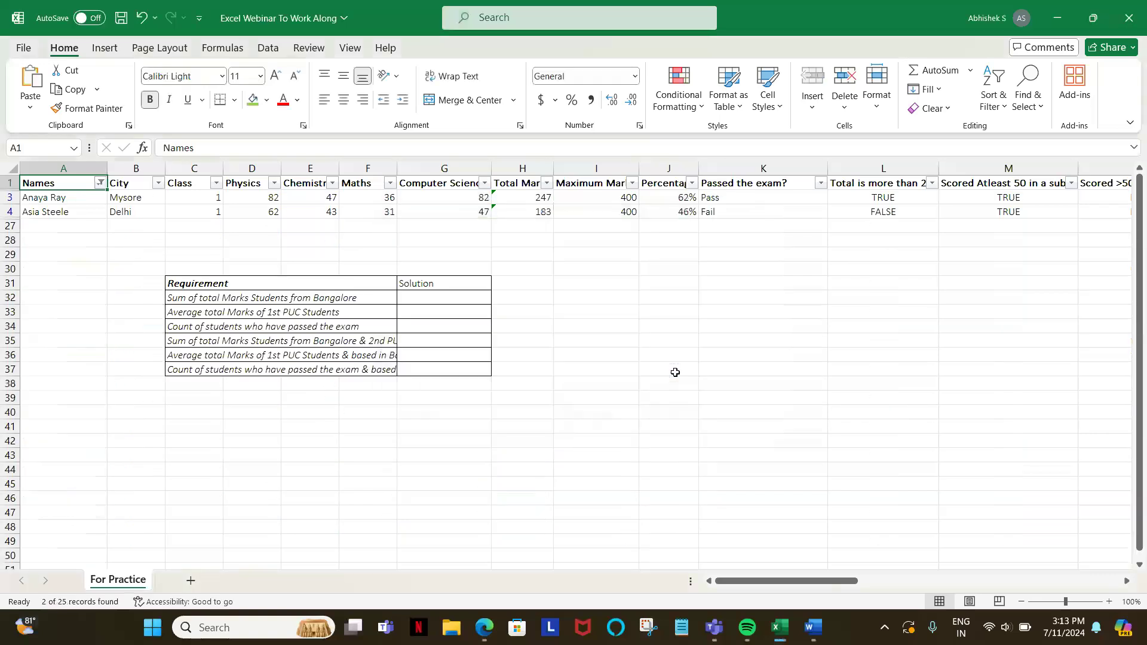
Step: Delete rows 31 to 37 containing the Requirement and Solution table
left_click(15, 283)
left_click_drag(14, 283, 15, 372)
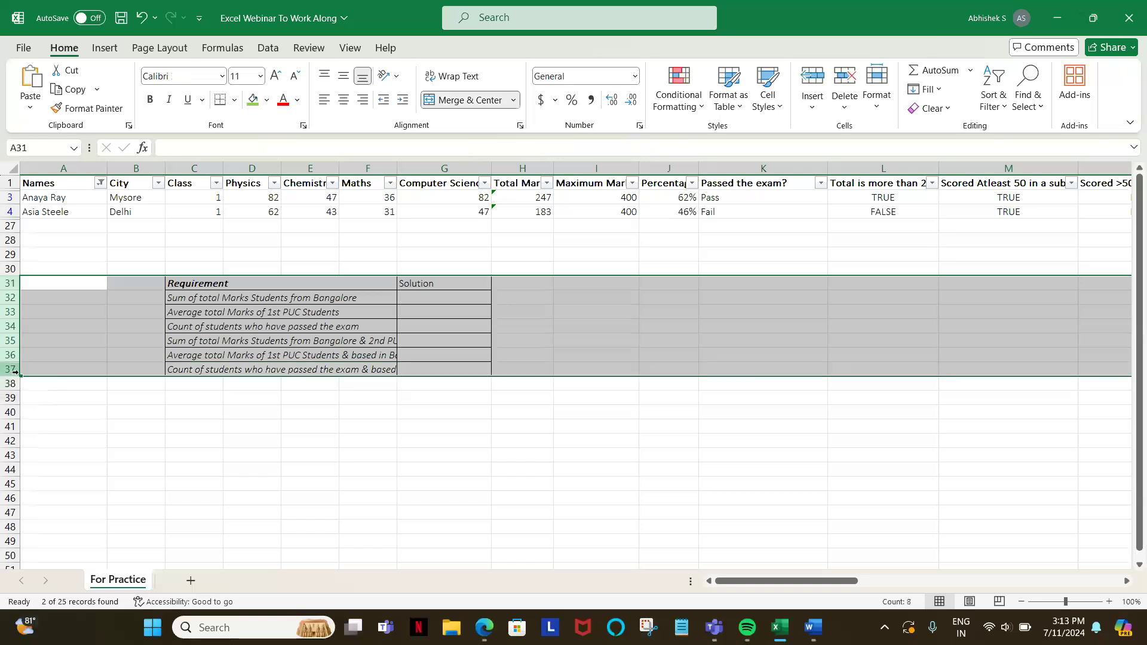
key("ctrl+minus")
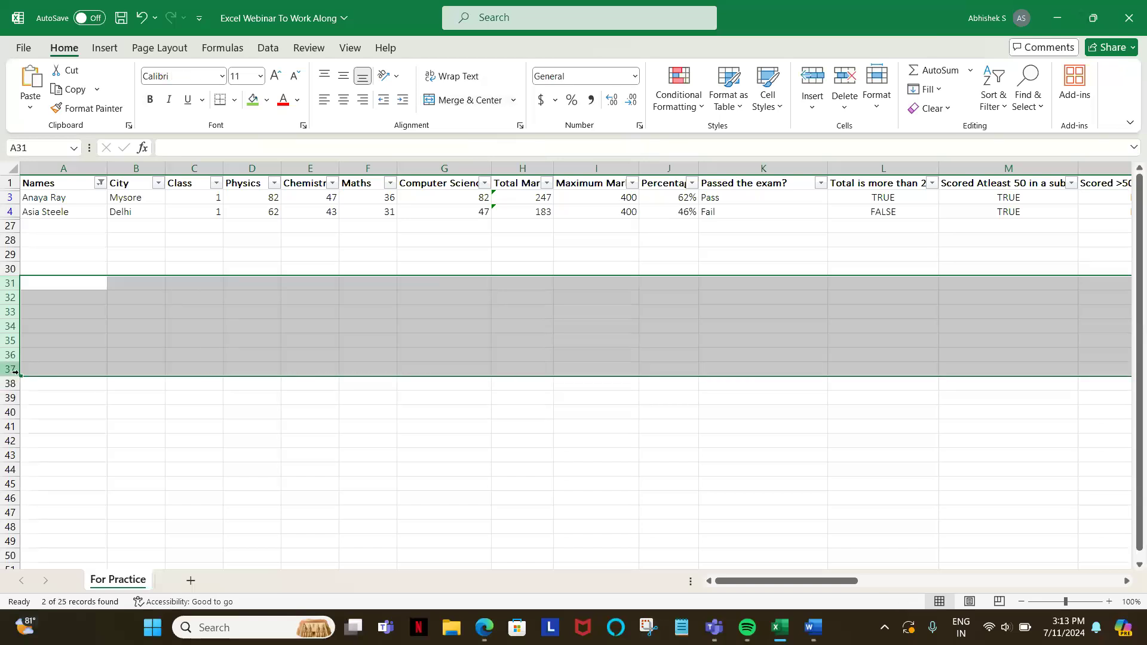
Step: Select the name in cell A3 and remove the filters from the table
left_click(56, 206)
left_click(50, 199)
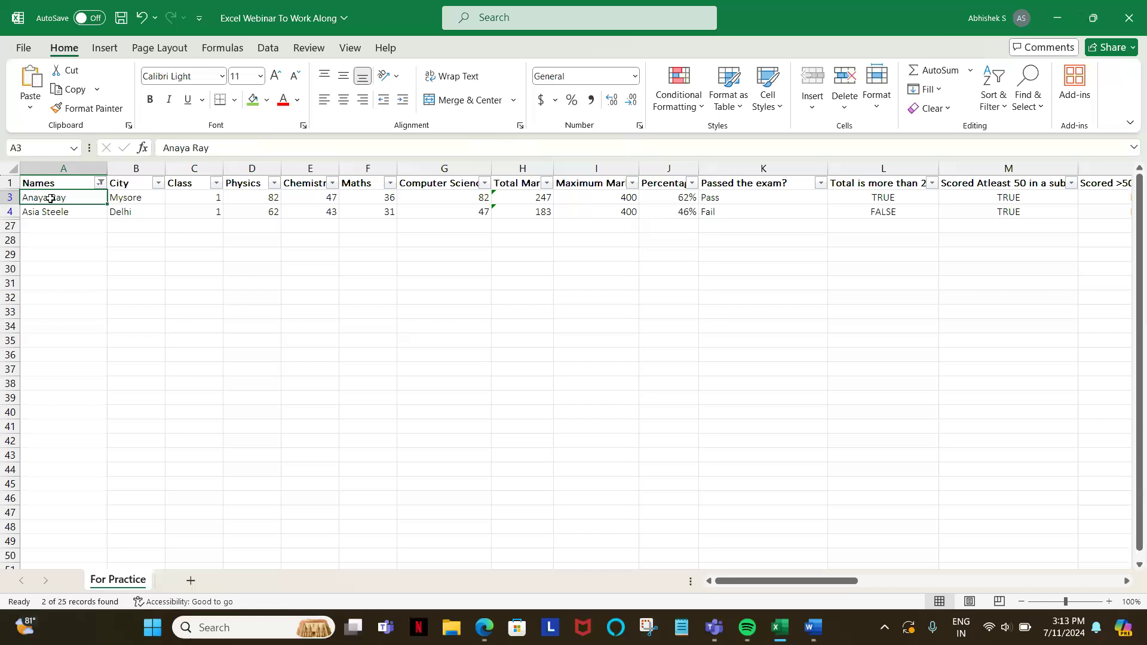
key("ctrl+shift+l")
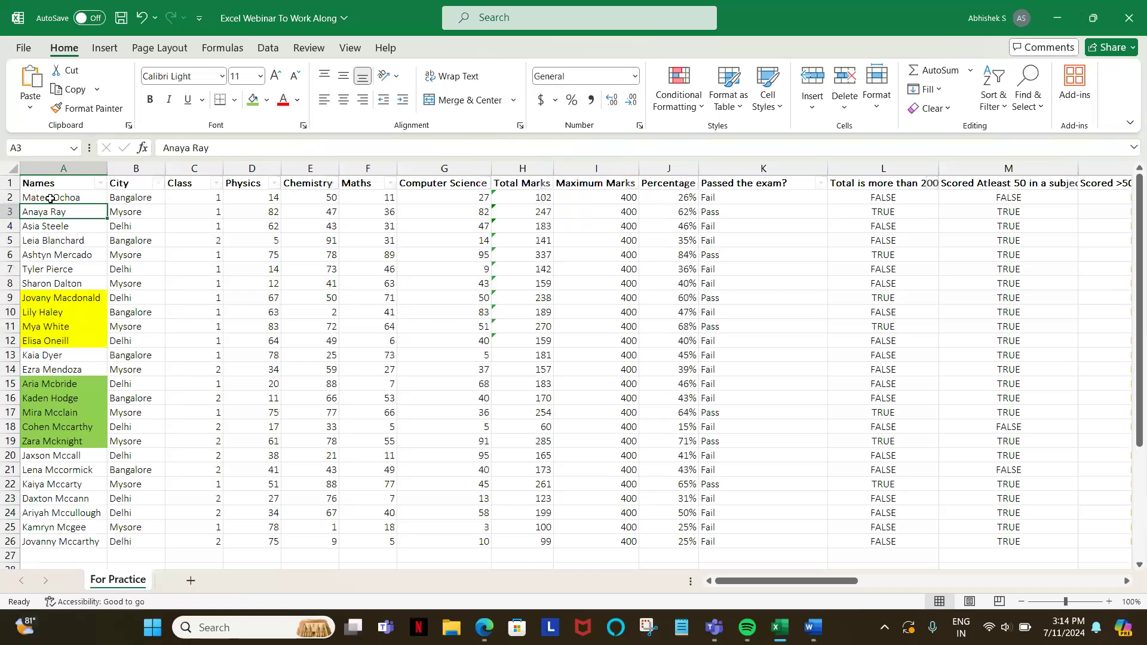
Step: Turn the filters back on from the Names header
key("alt+d")
key("f")
key("f")
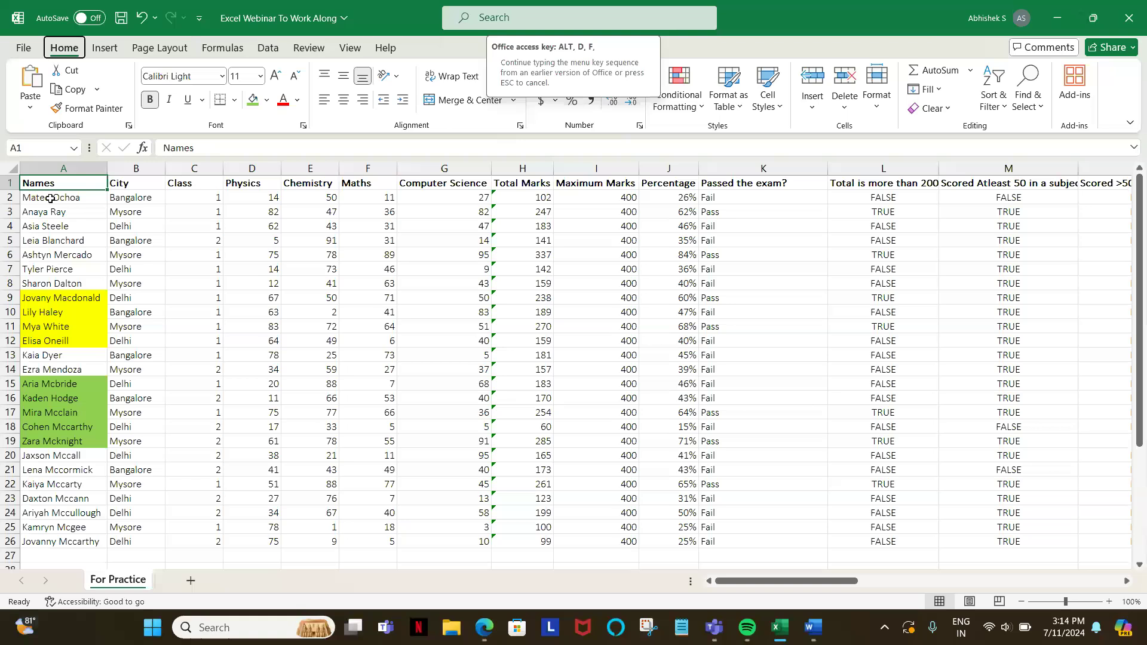
key("alt+Down")
key("Down")
key("Down")
key("Down")
key("Down")
key("Down")
key("Down")
key("Down")
key("Down")
key("Down")
key("Down")
key("Down")
key("Down")
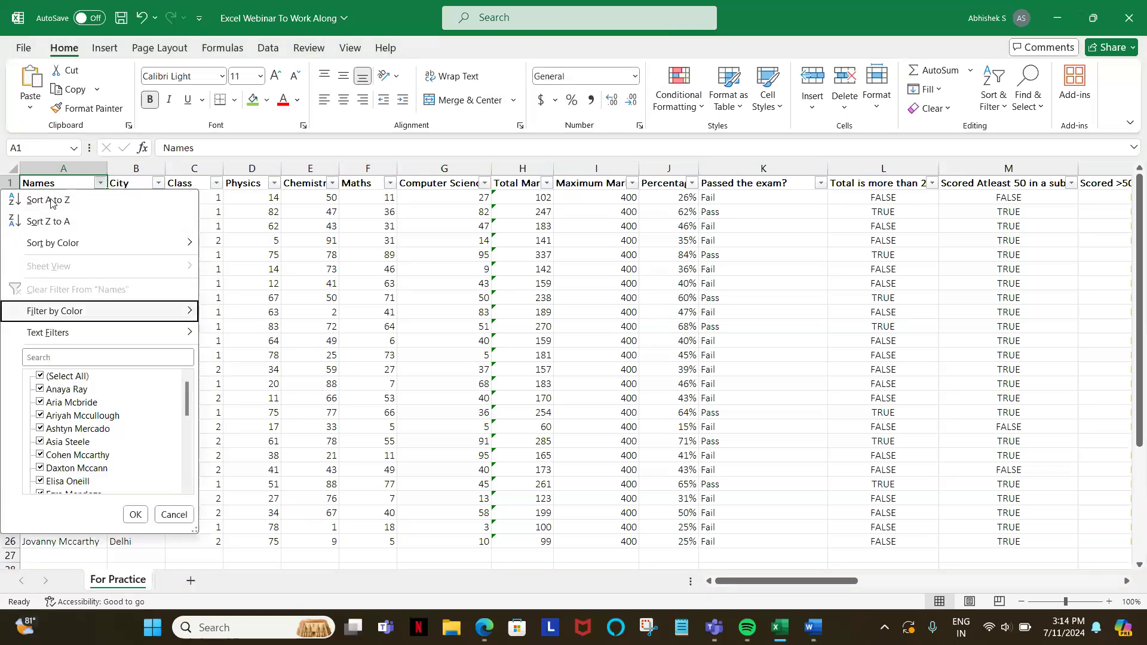
key("Down")
key("Down")
key("Down")
key("Down")
key("Down")
key("Down")
key("Down")
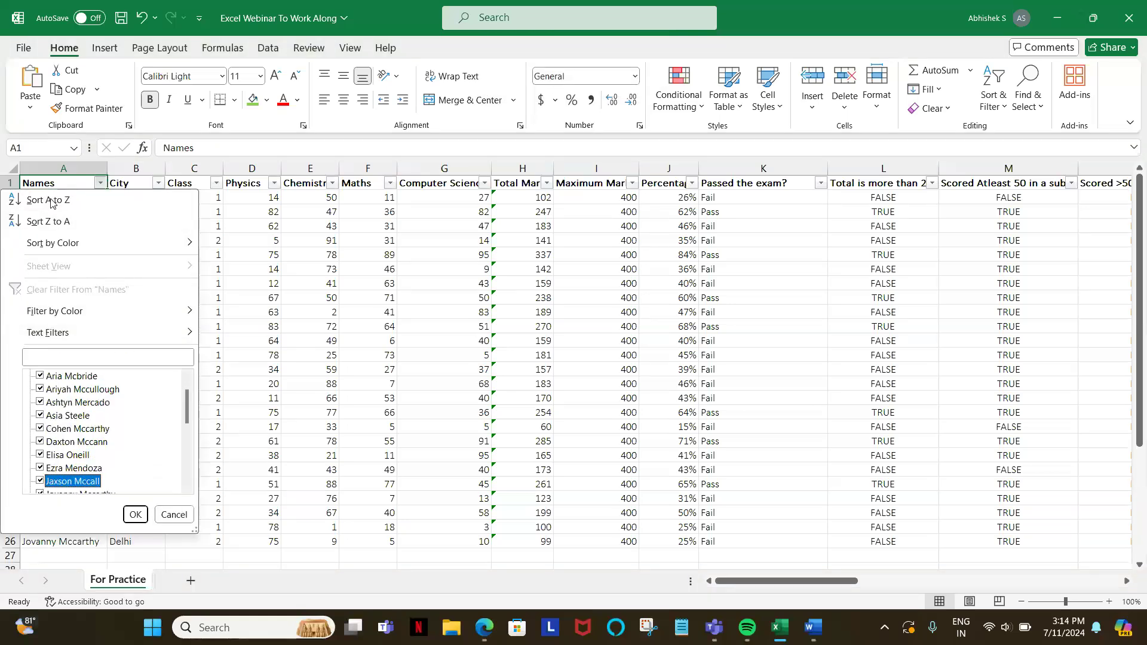
key("Down")
key("Down")
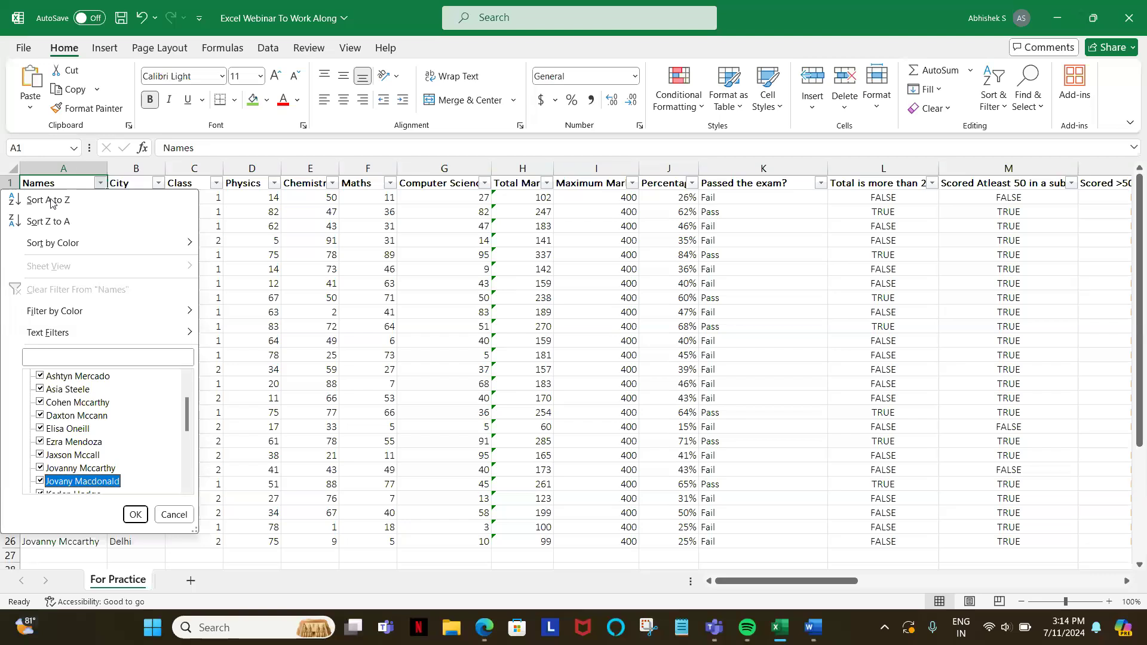
key("Escape")
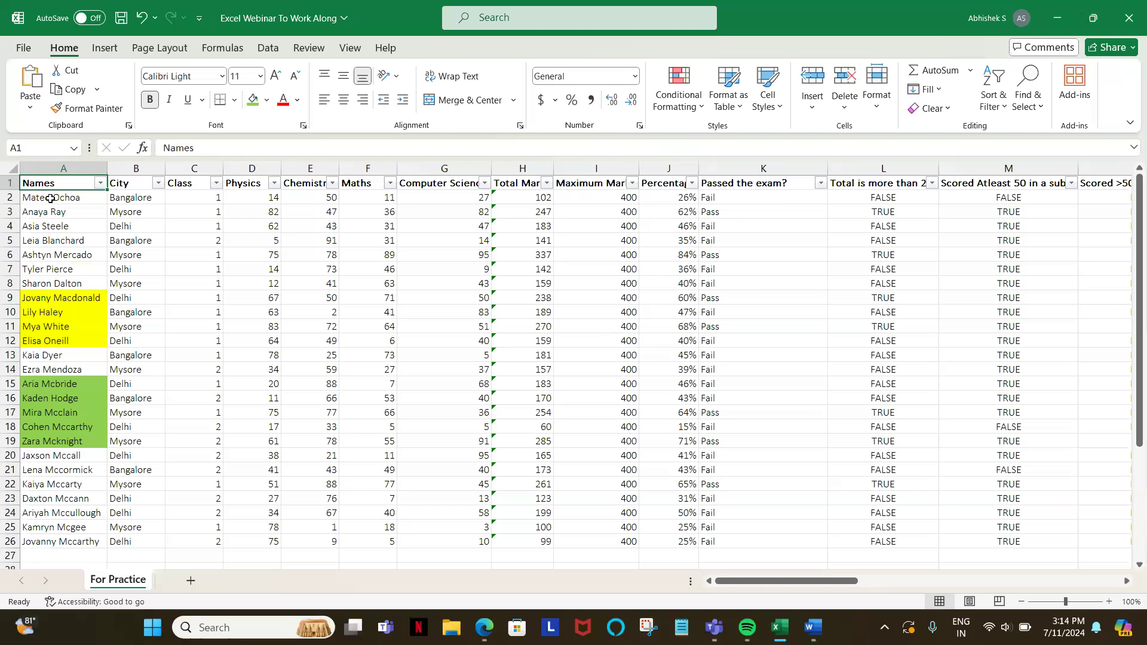
Step: Start a Does Not Equal text filter on the Names column and enter the student's full name from cell A3
left_click(100, 183)
mouse_move(116, 336)
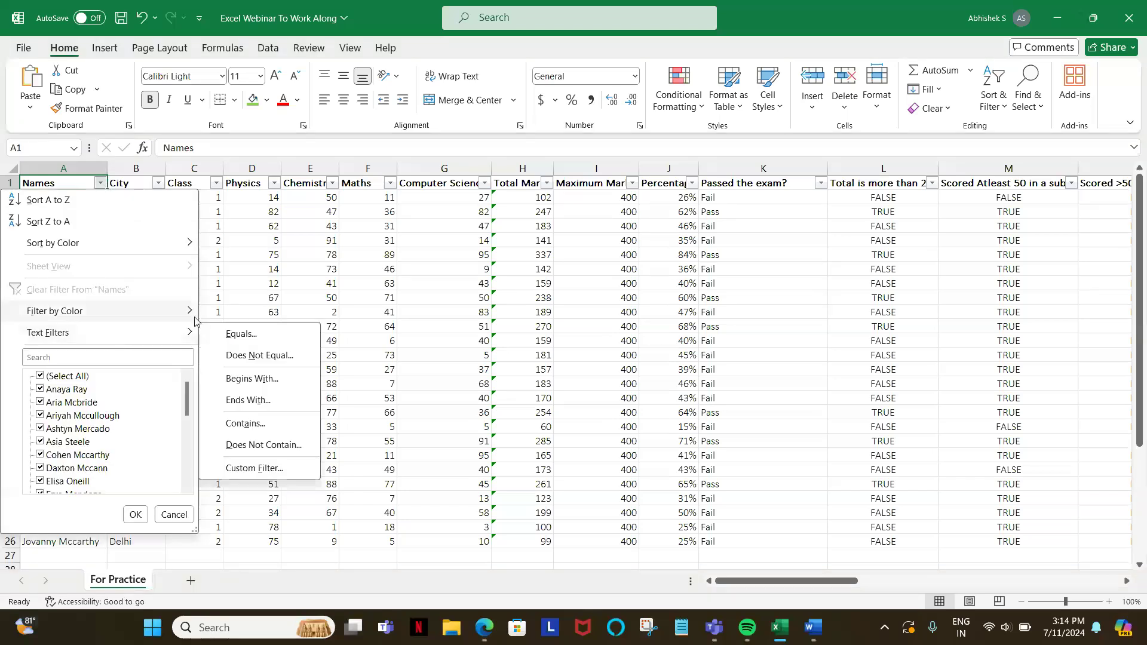
left_click(244, 357)
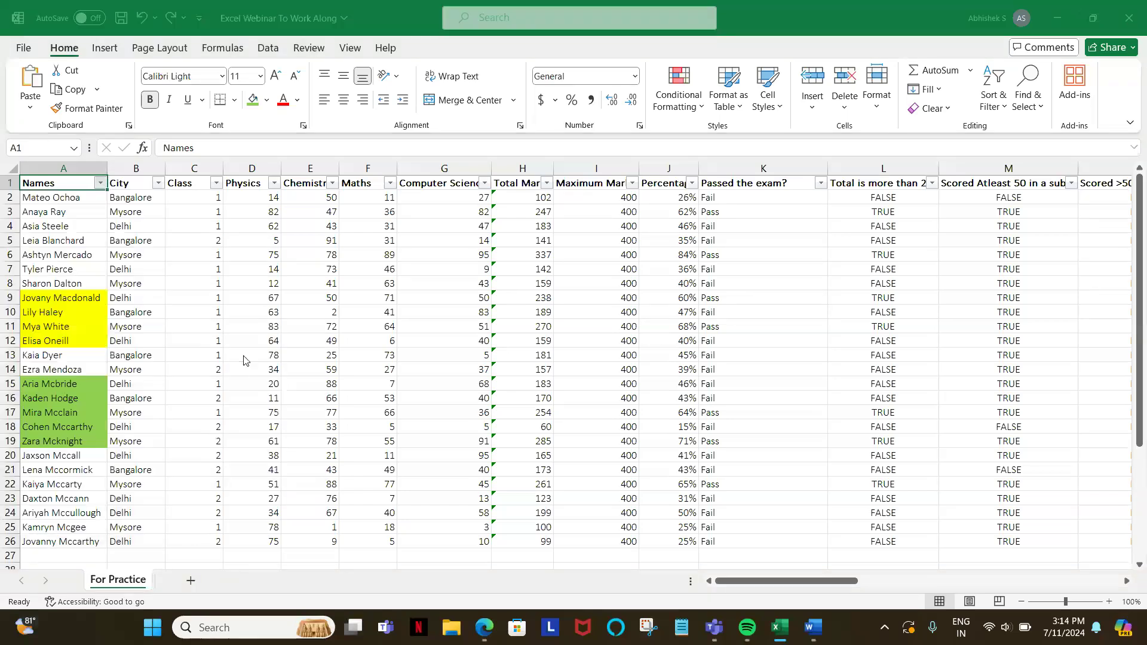
type("Anaya ")
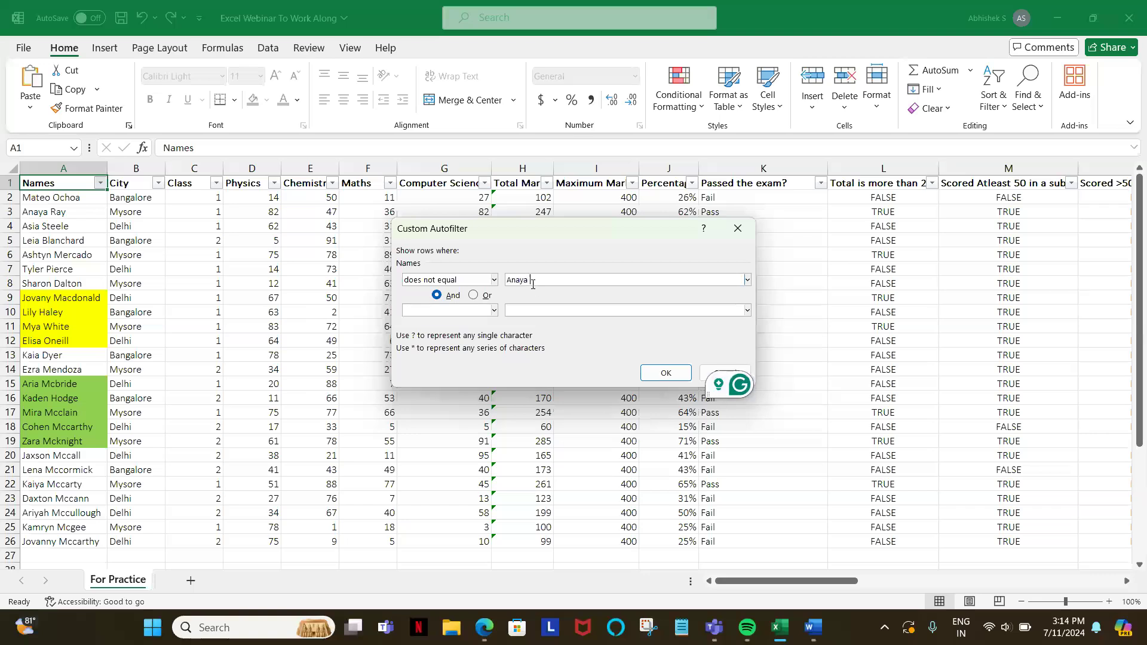
type("Ray")
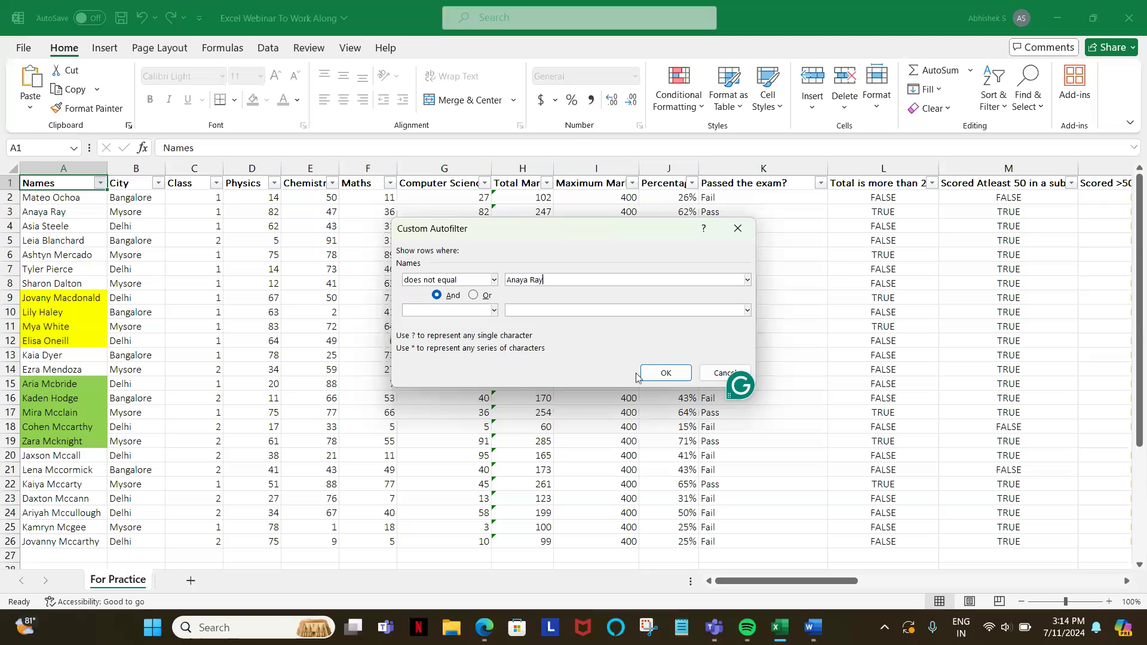
Step: Switch to the Zoom webinar in the browser, check the newest chat messages, and return to the Excel workbook
mouse_move(484, 627)
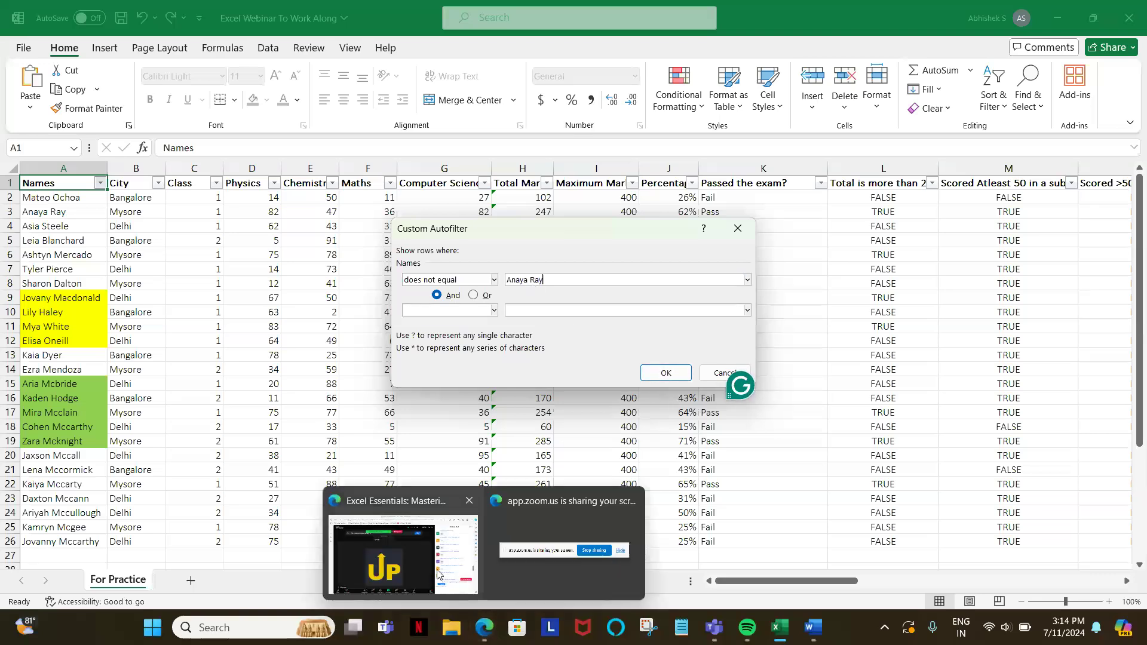
left_click(430, 558)
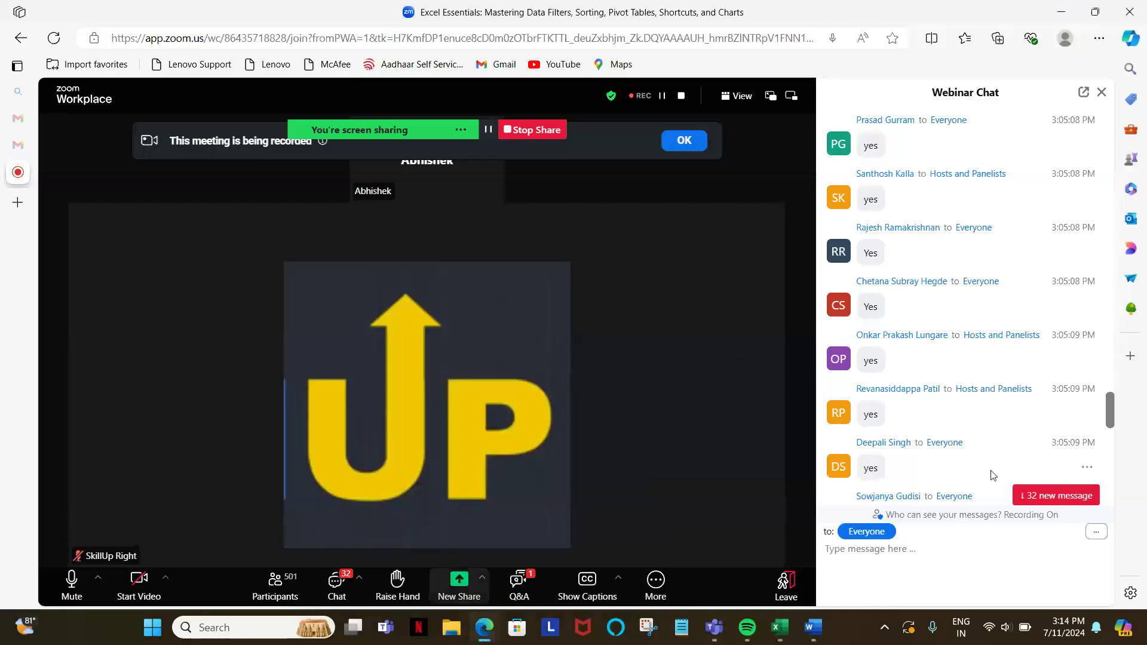
left_click(1037, 496)
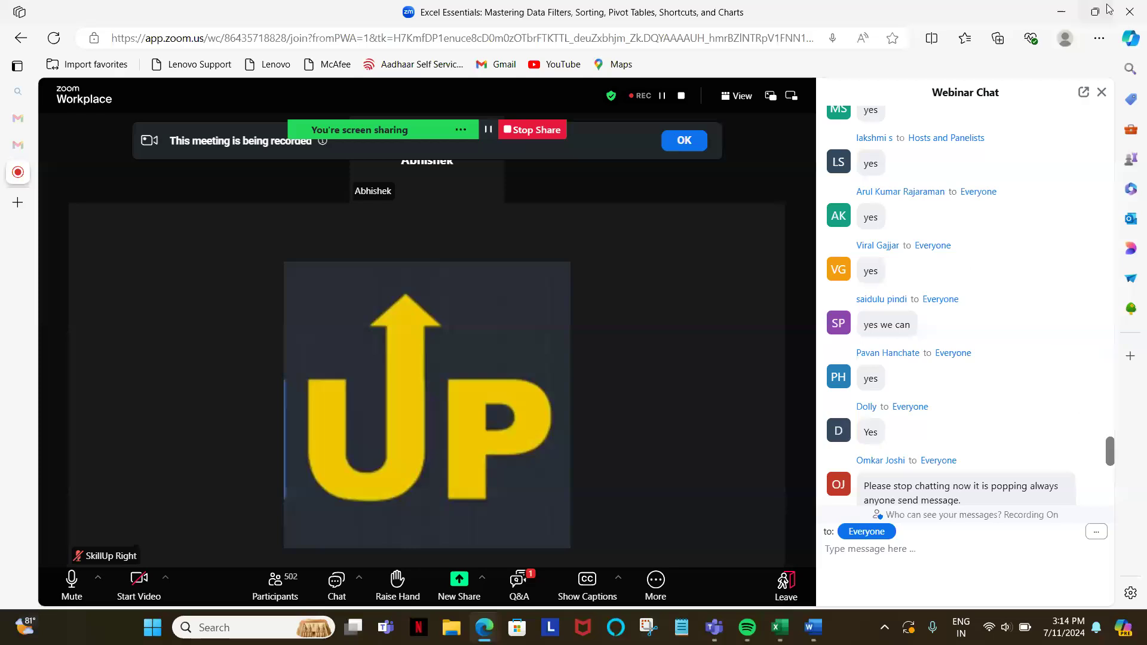
left_click(1062, 11)
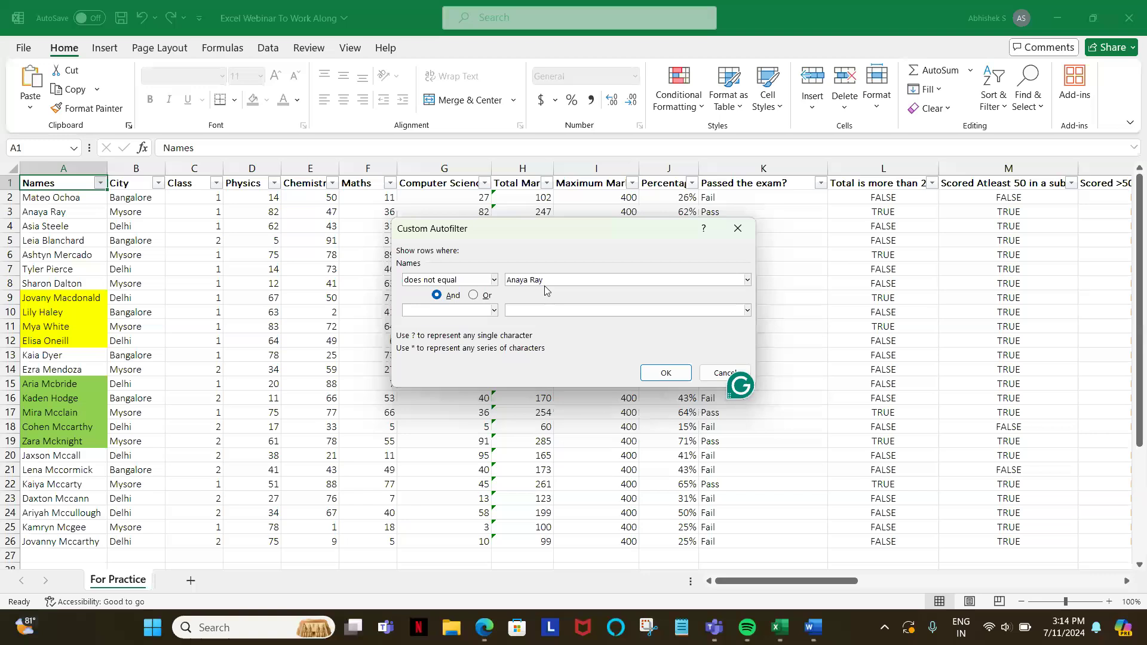
Step: Apply the Does Not Equal filter to the Names column and remove the filters from the table
left_click(659, 374)
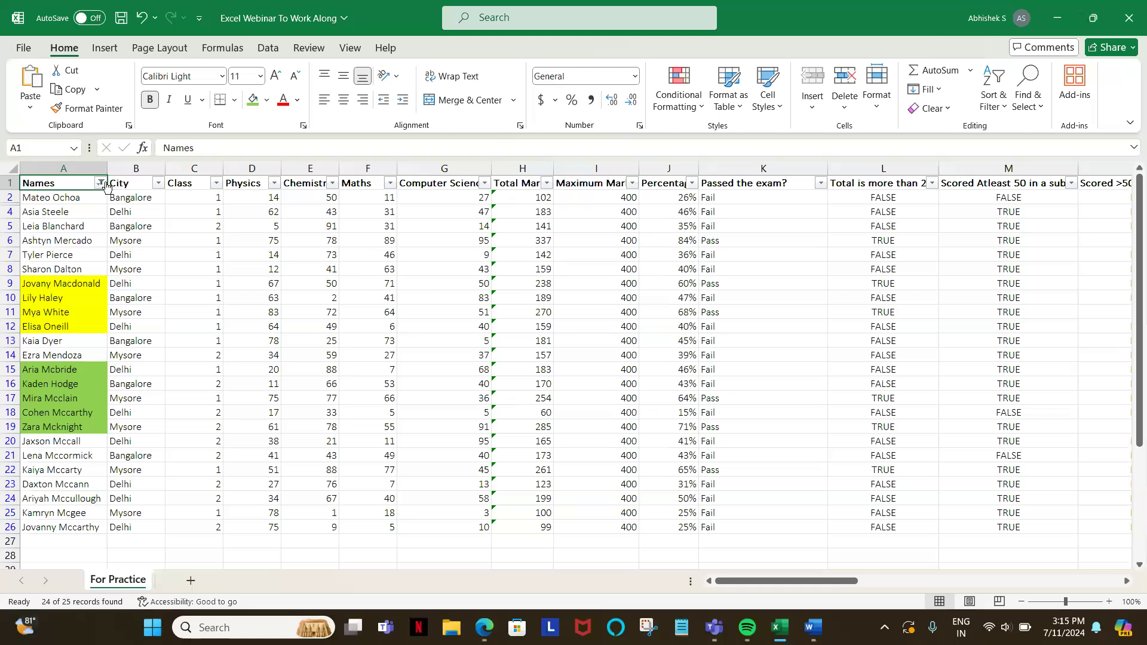
key("alt")
key("d")
key("f")
key("f")
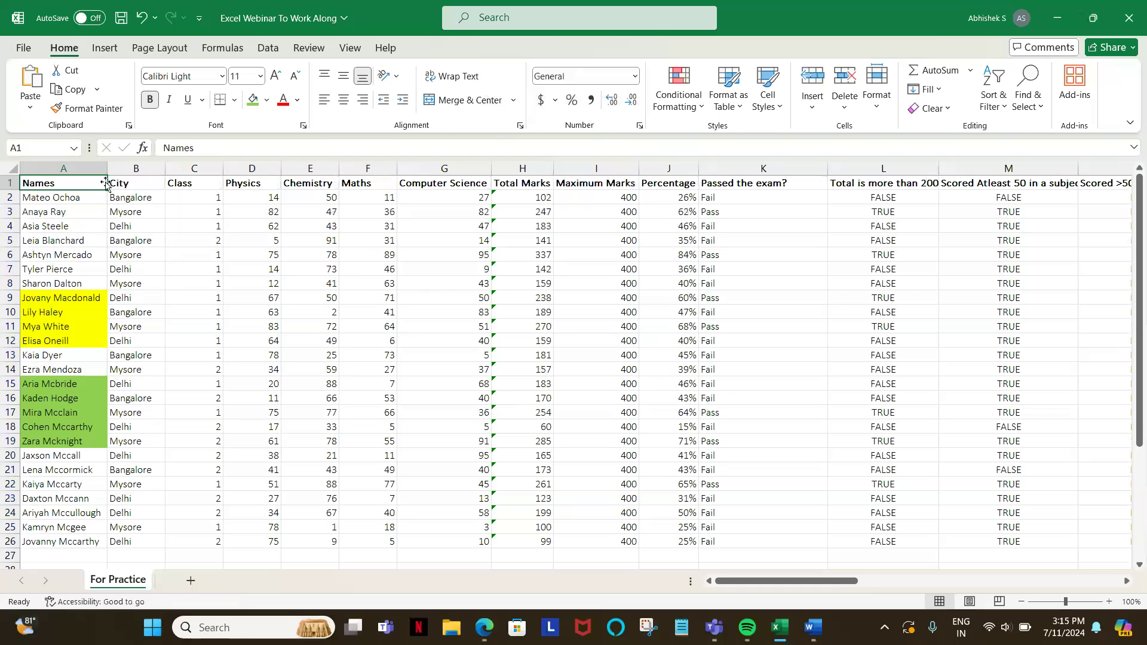
Step: Turn the filters on for the student marks table
key("alt")
key("d")
key("f")
key("f")
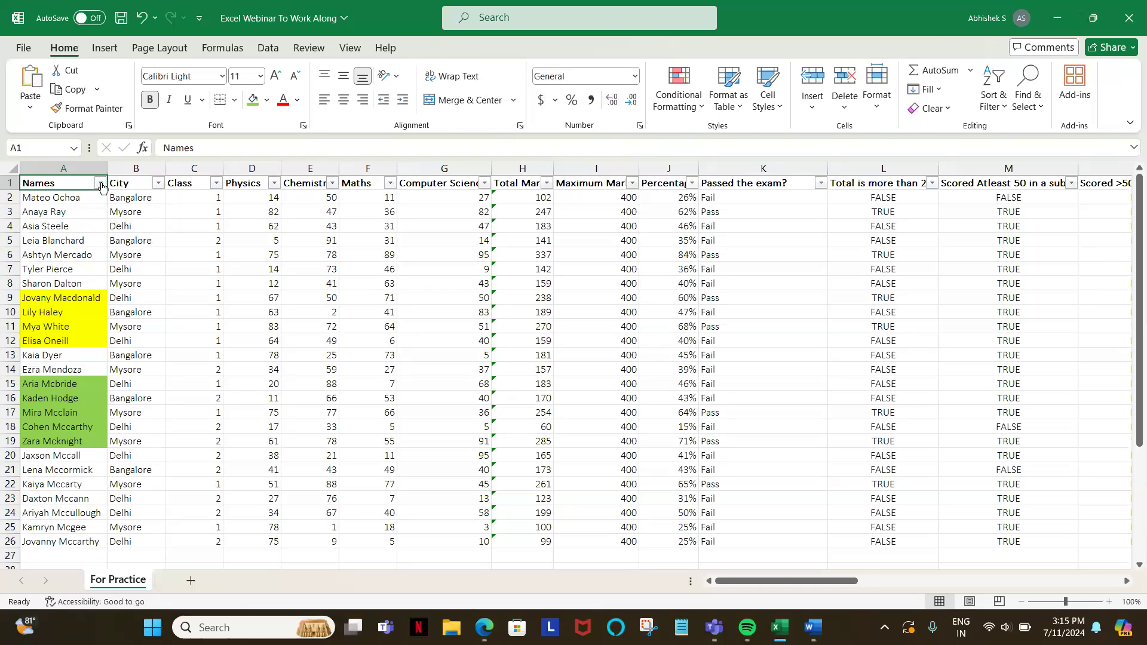
Step: Filter the Names column with a Begins With text filter set to As
left_click(100, 183)
mouse_move(121, 328)
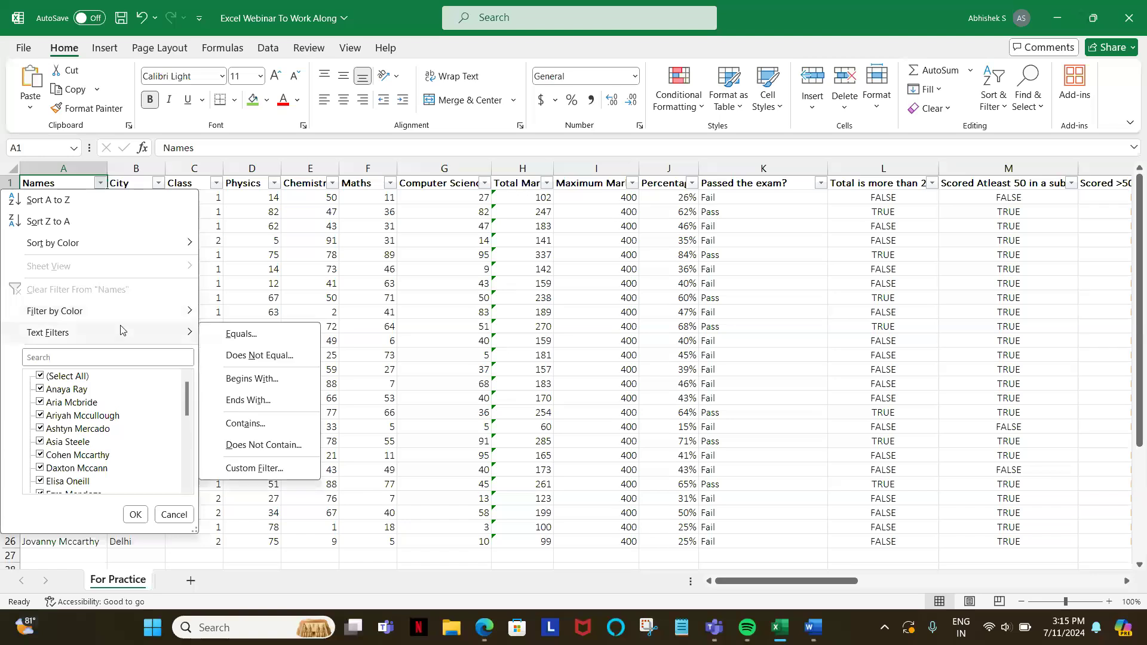
left_click(237, 380)
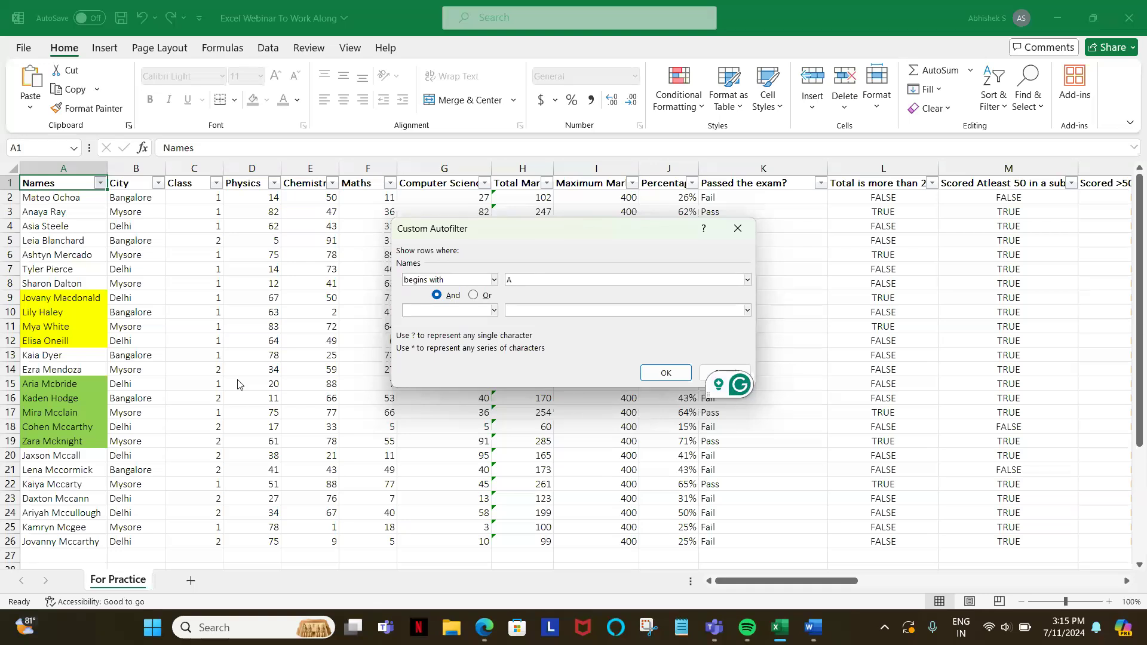
type("As")
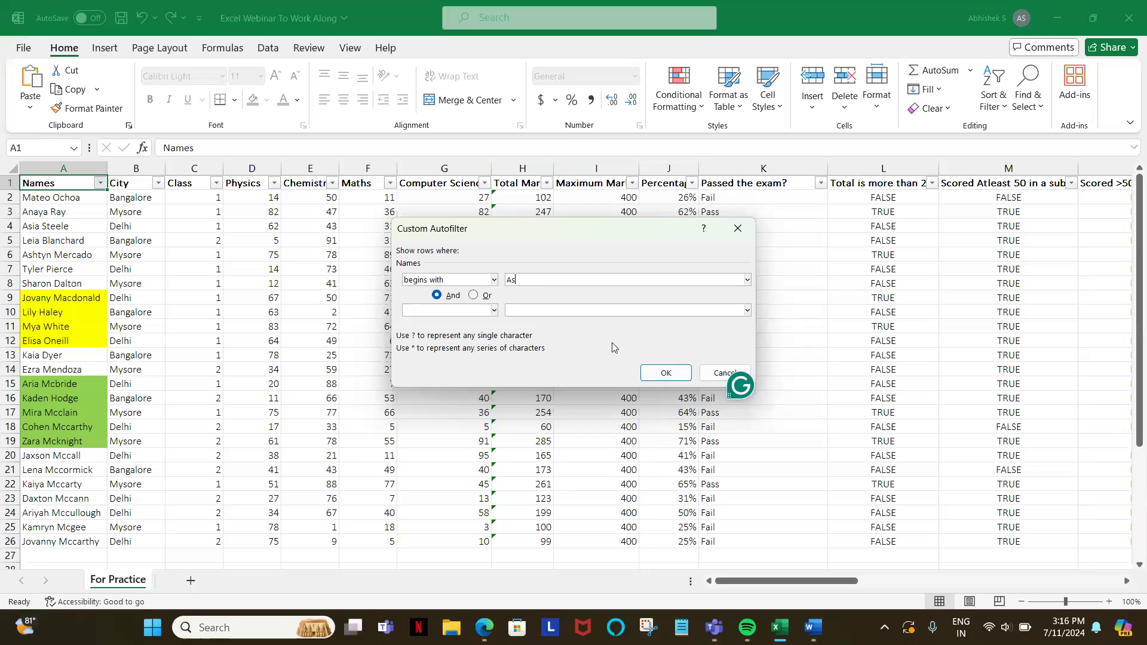
left_click(666, 374)
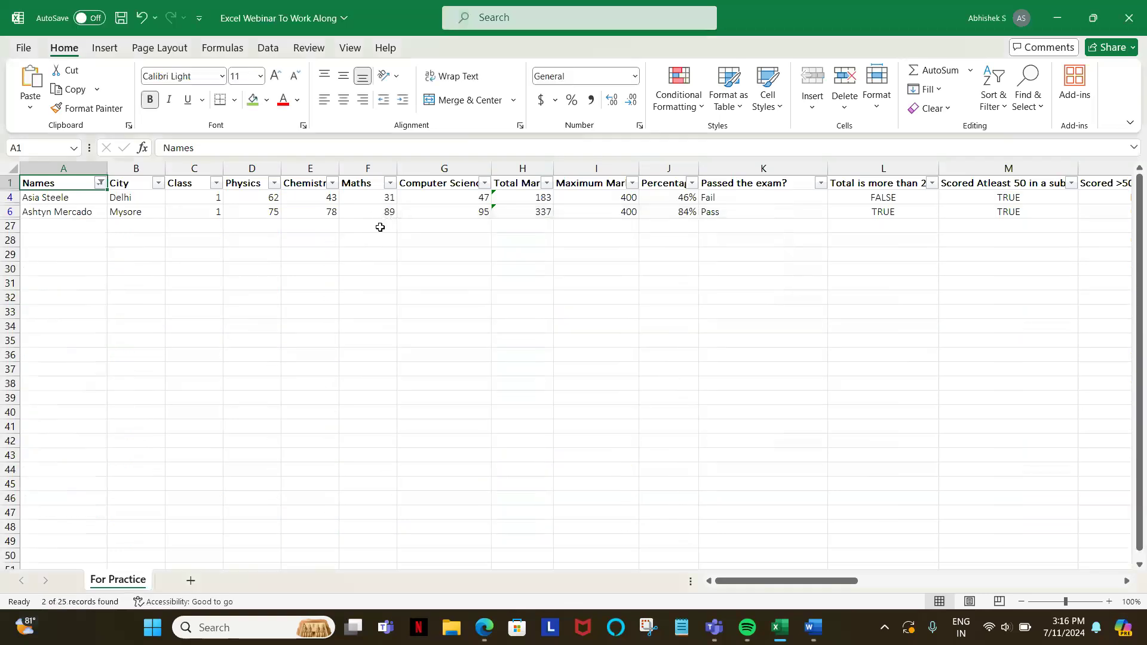
Step: Reset the Begins With filter by turning the table filters off and on again from the Names header
left_click(64, 197)
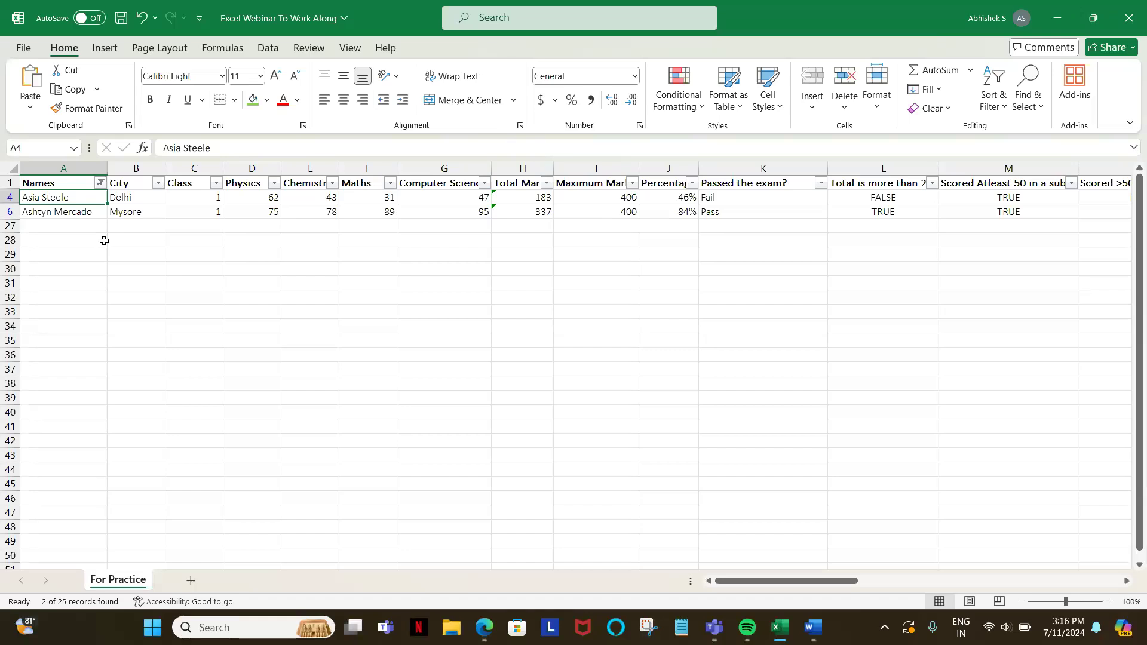
key("Up")
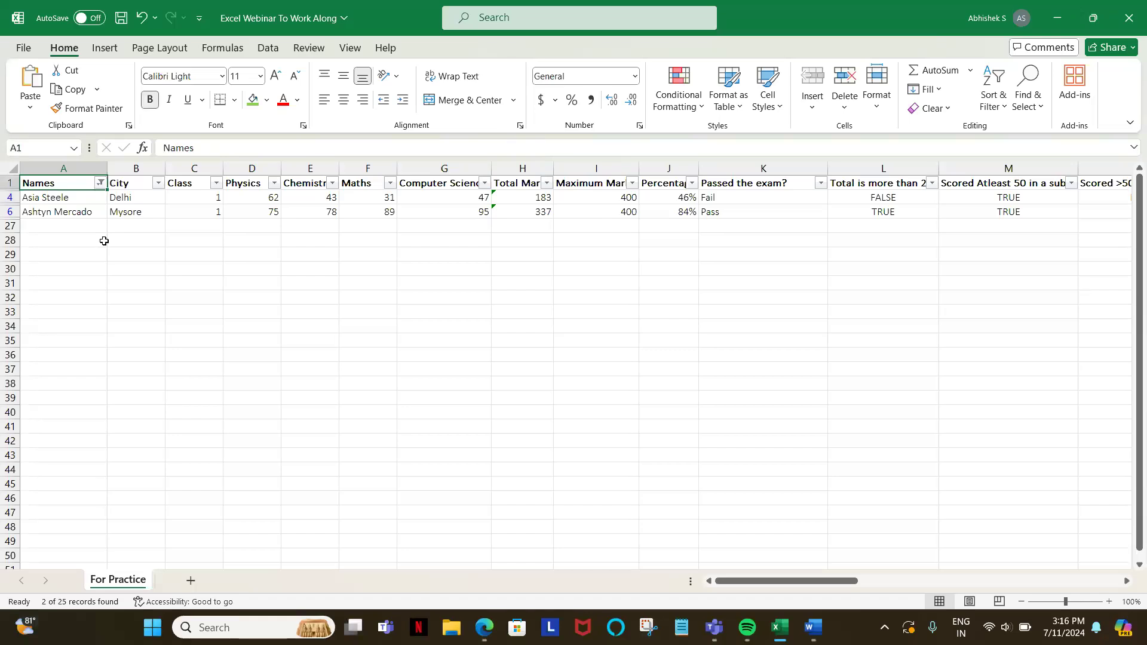
key("alt+d")
key("f")
key("f")
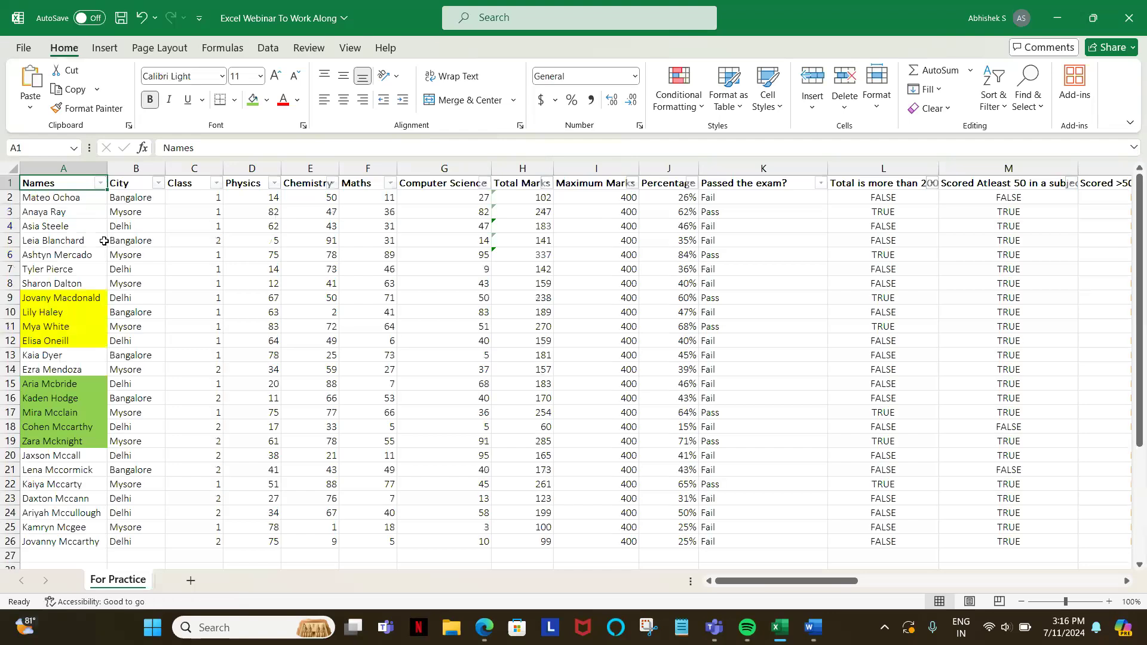
key("alt+d")
key("f")
key("f")
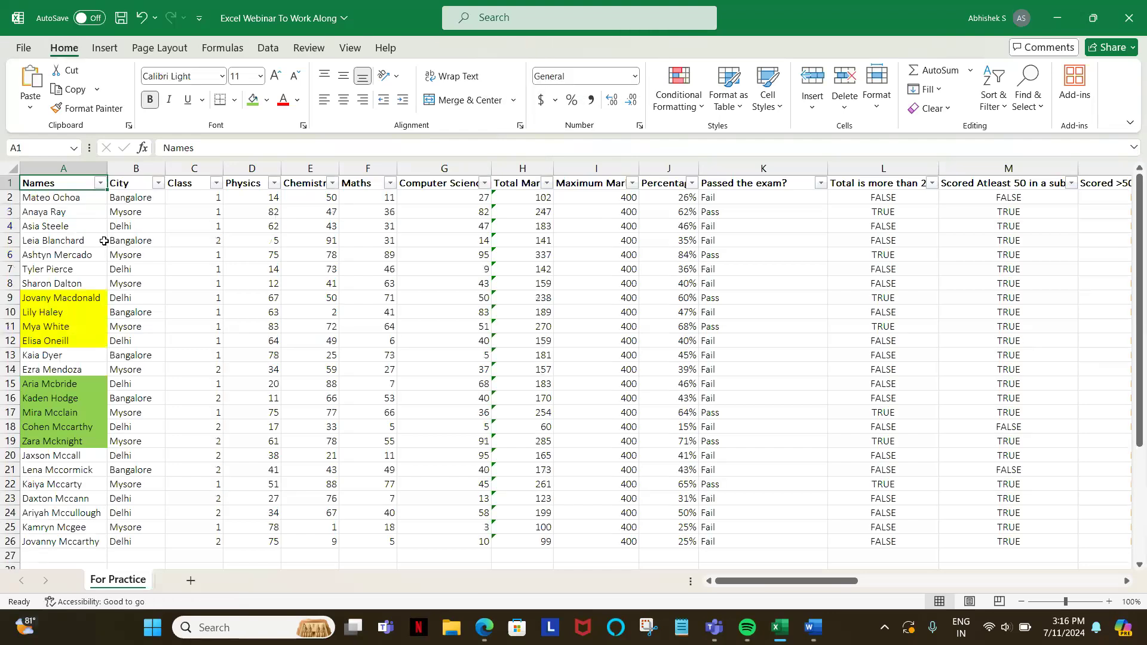
Step: Filter the Names column with an Ends With text filter set to Y
key("alt+Down")
key("Down")
key("Down")
key("Down")
key("Down")
key("Down")
key("Down")
key("Down")
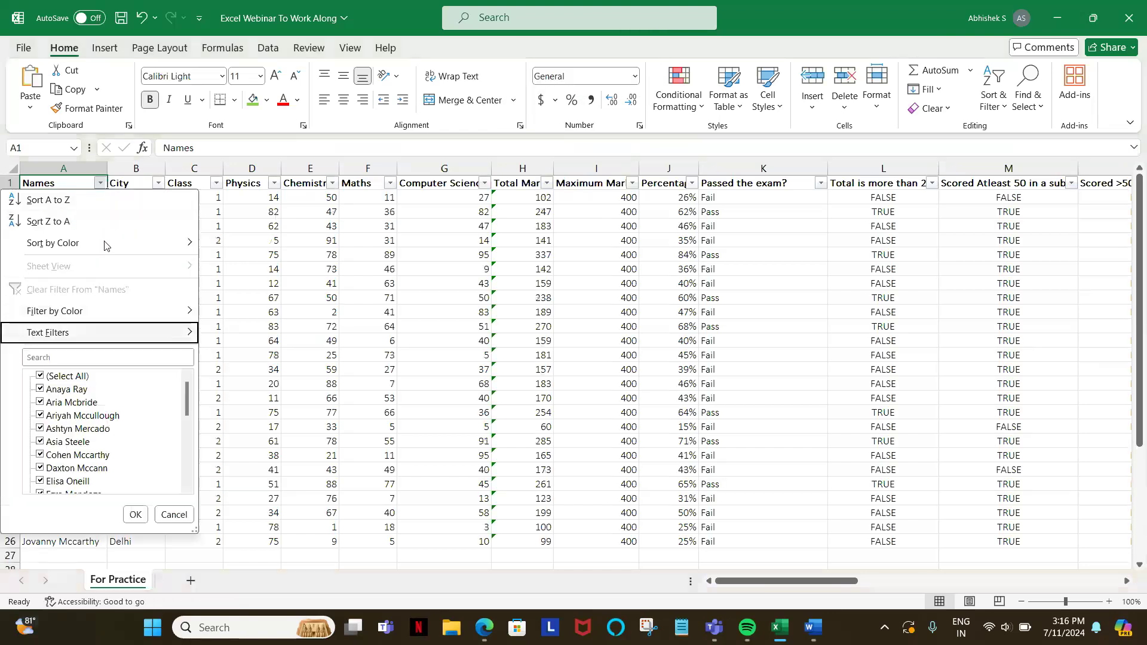
key("Right")
key("Down")
key("Down")
key("Down")
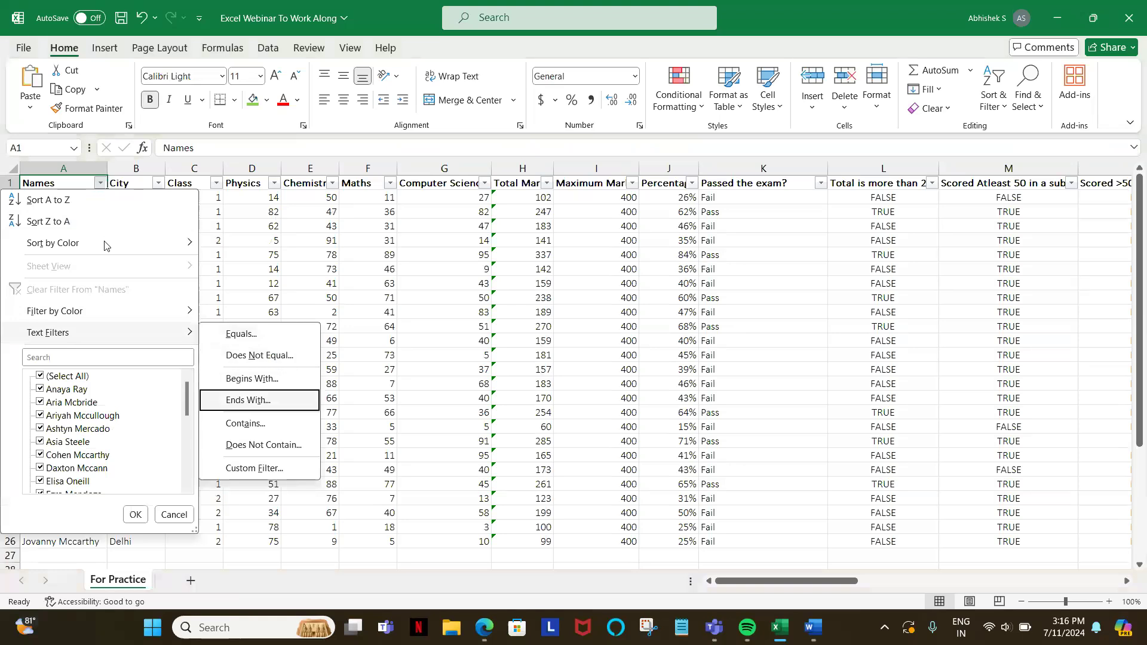
key("Return")
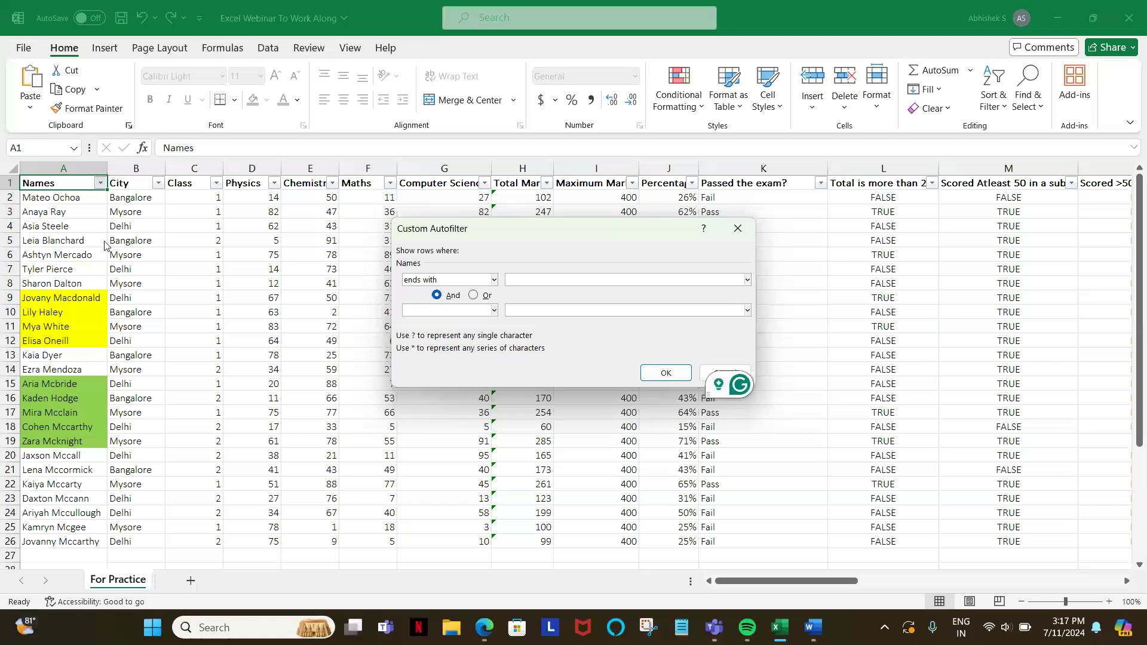
type("Y")
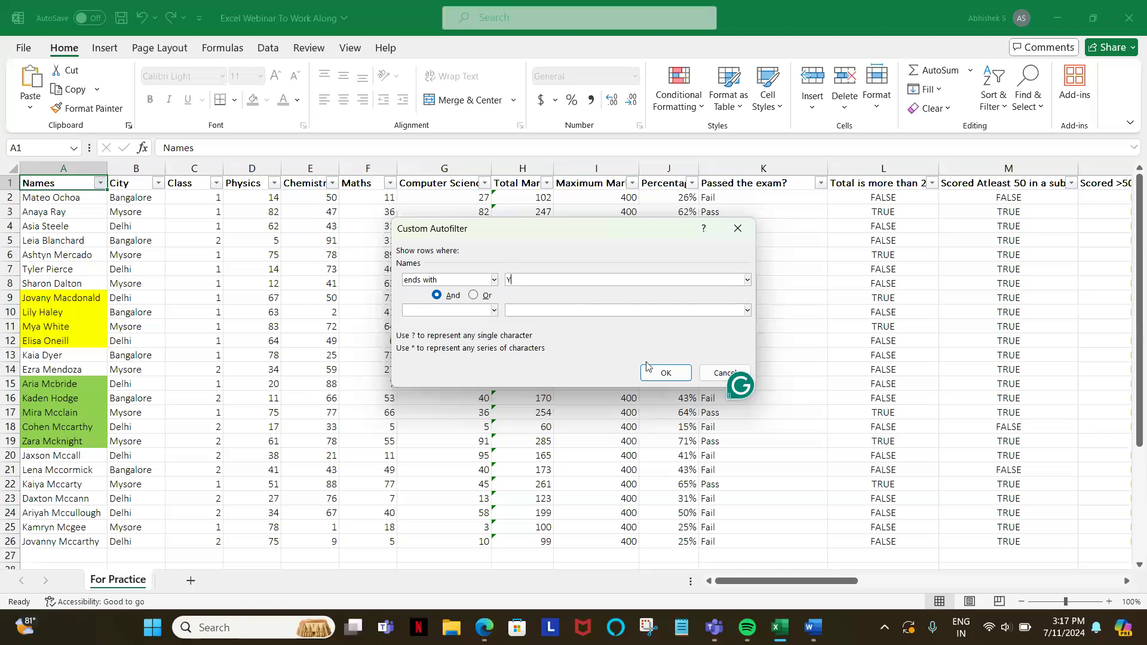
left_click(662, 374)
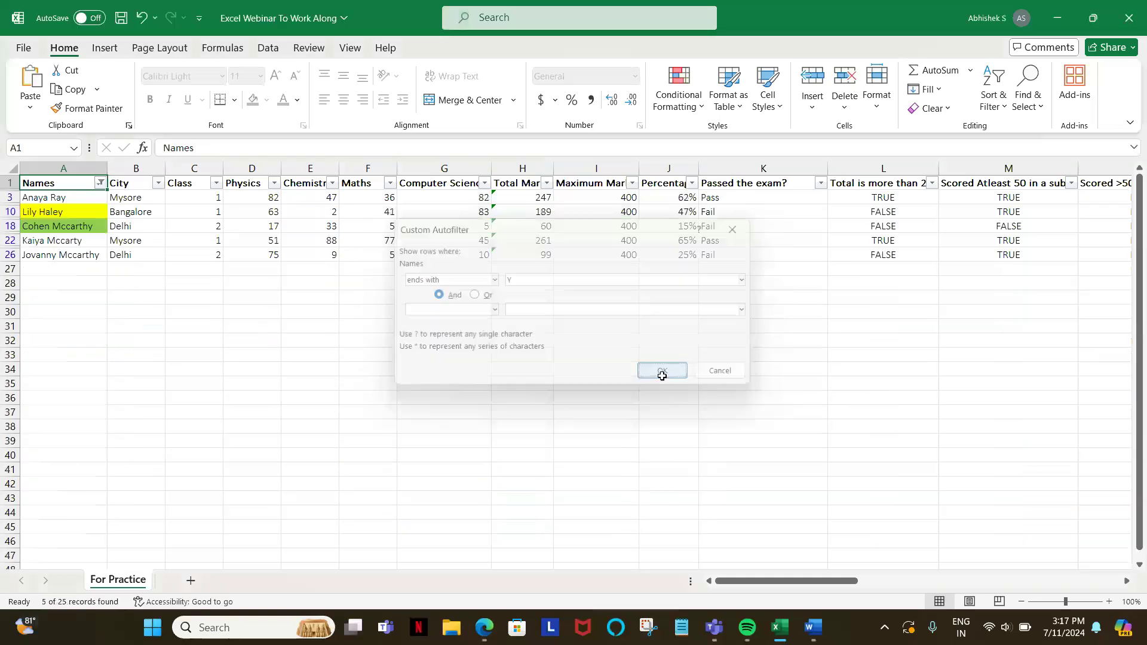
Step: Clear the Ends With filter by switching the table filters off and back on from the Names header
left_click(69, 198)
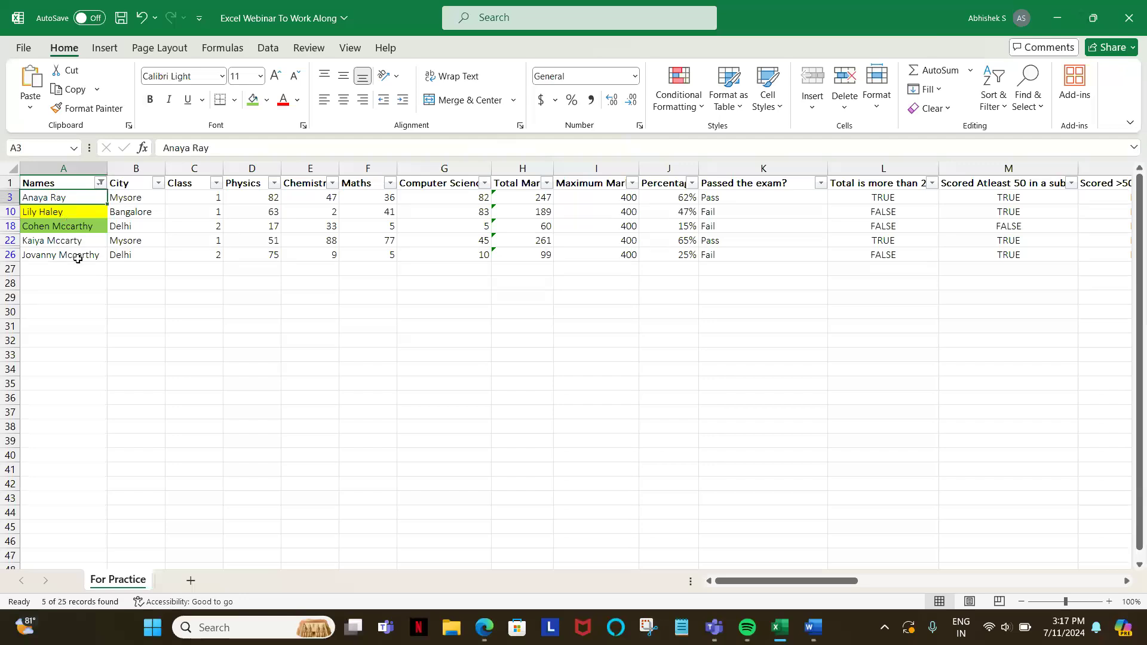
left_click(80, 183)
key("ctrl+shift+l")
key("ctrl+shift+l")
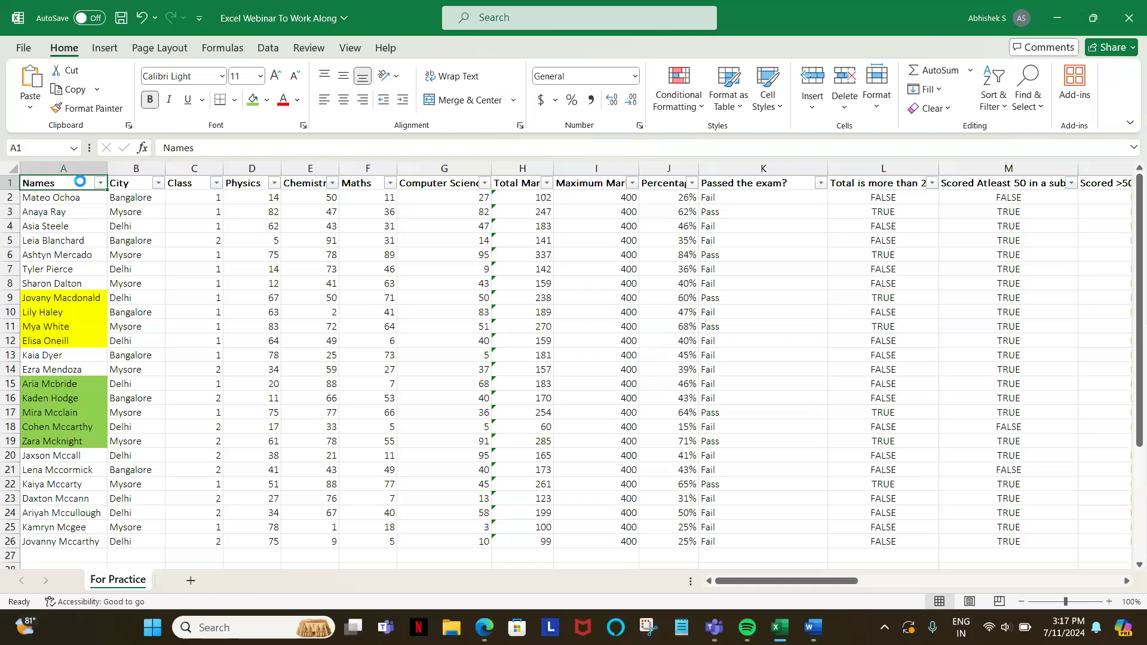
Step: Filter the Names column with a Contains text filter set to Mc
key("alt+Down")
key("f")
key("Down")
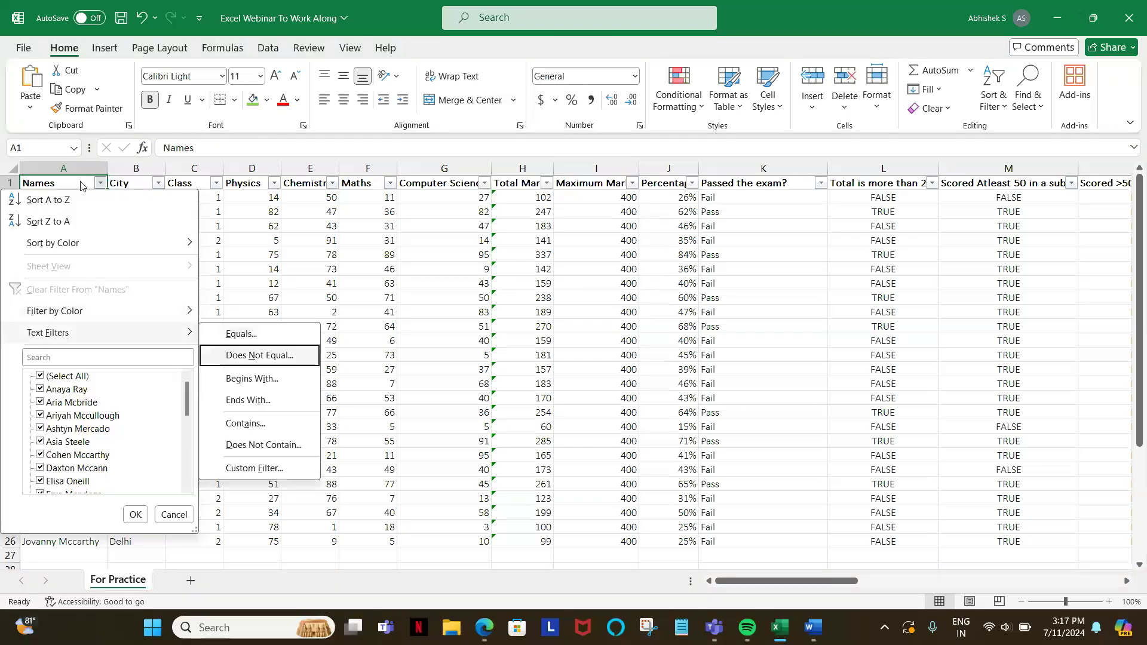
key("Down")
key("Down")
key("Down")
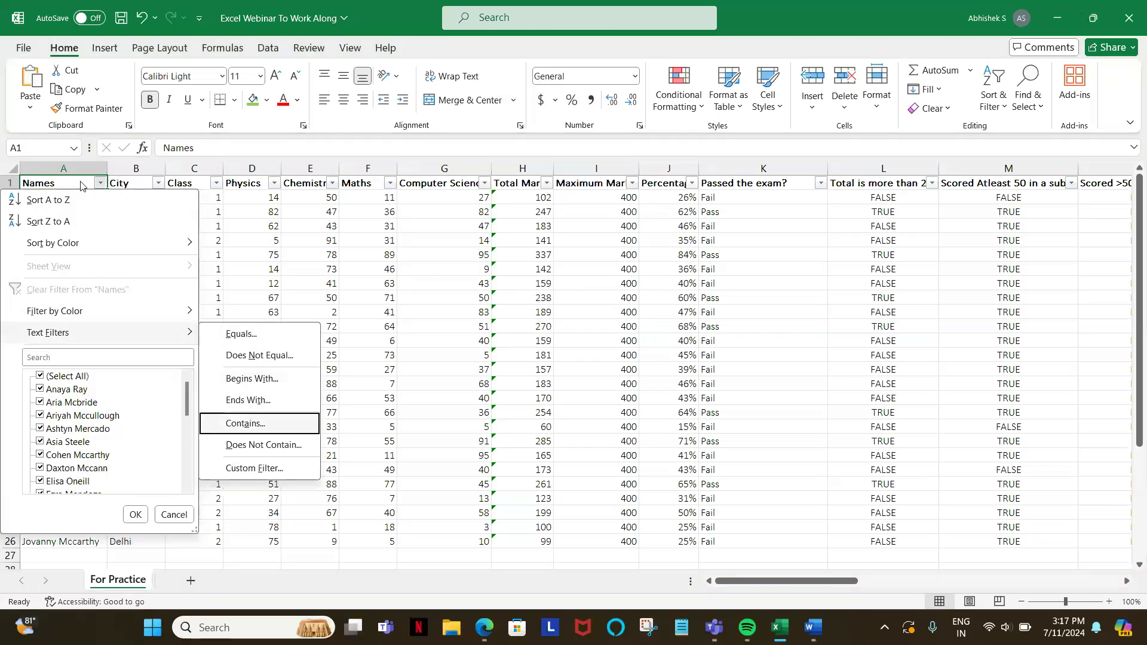
left_click(245, 424)
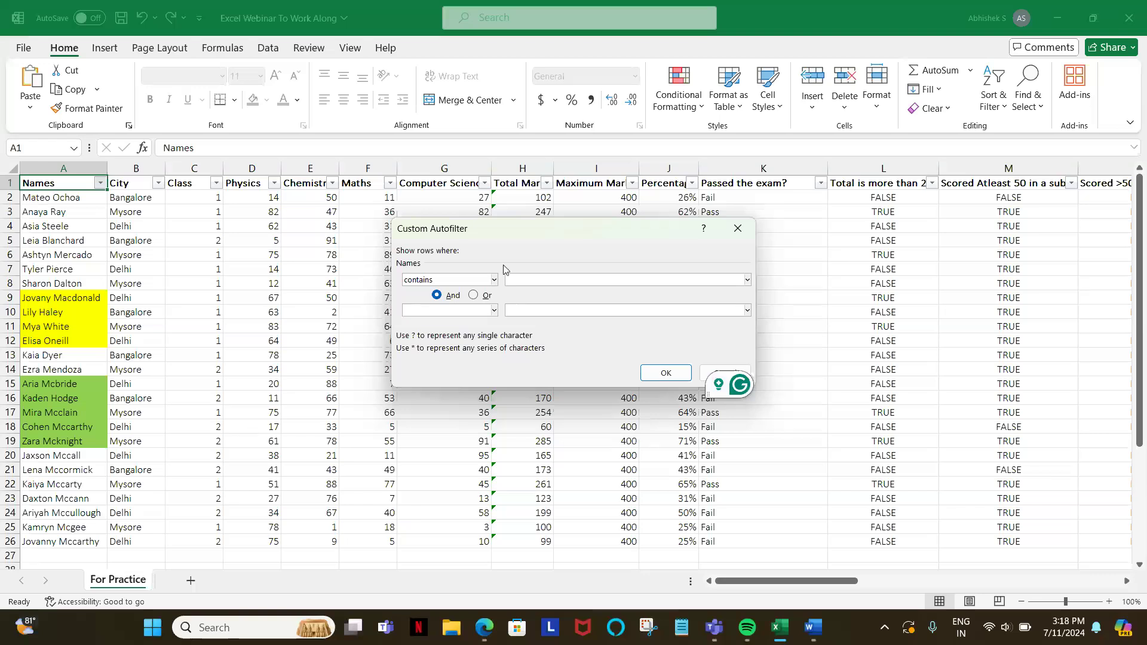
type("c")
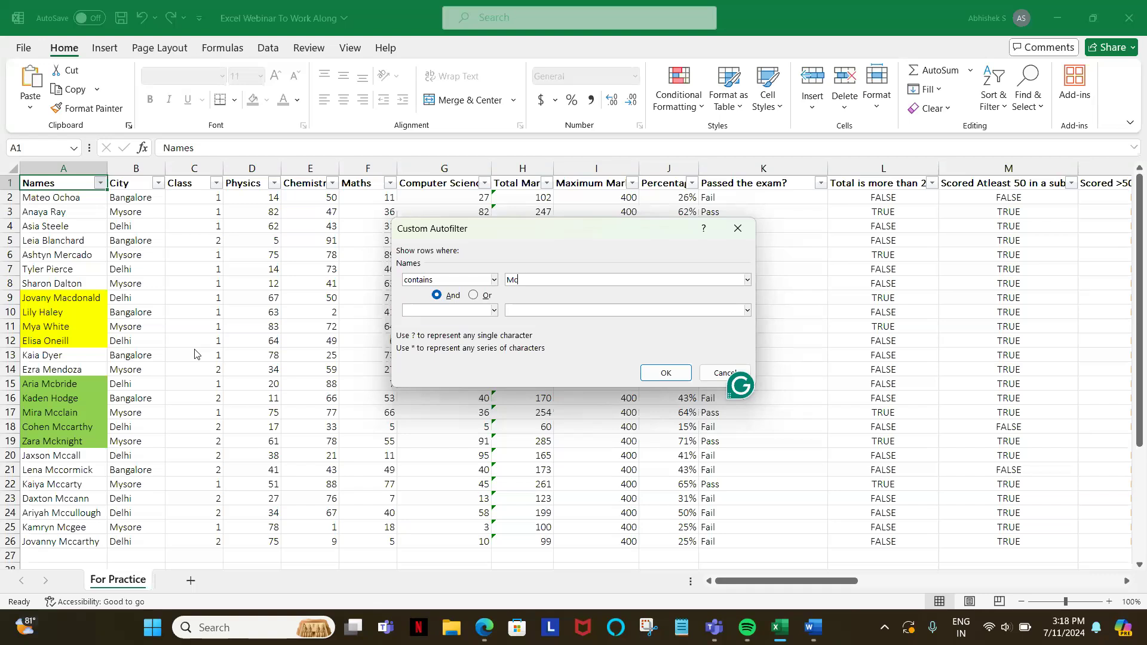
left_click(665, 374)
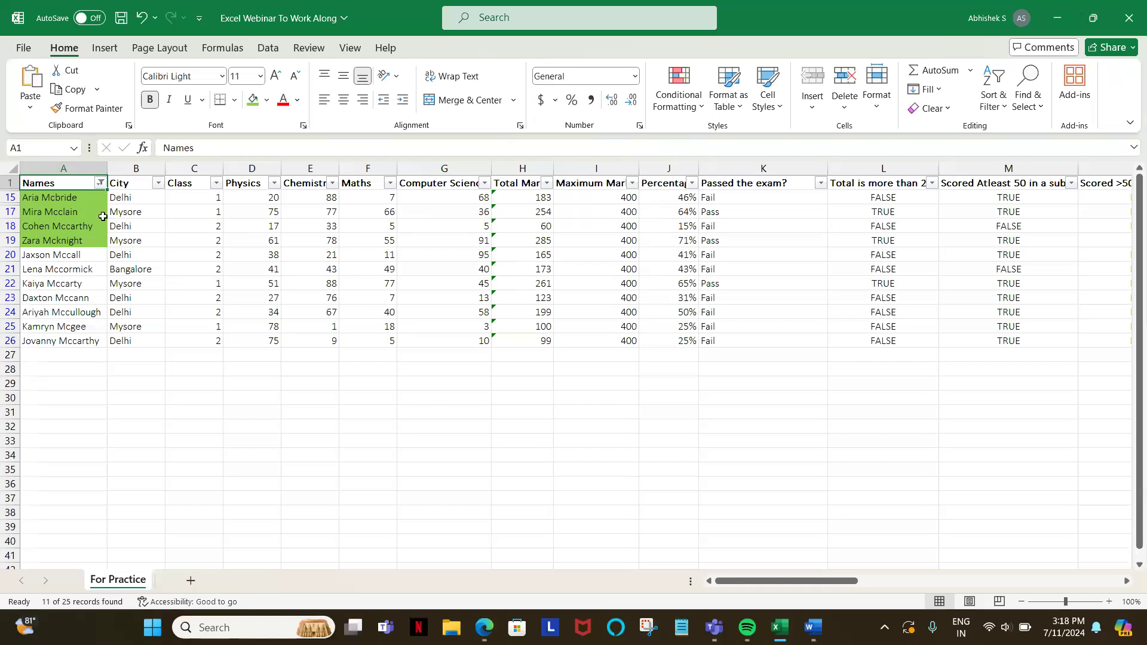
Step: Change the Names filter to Does Not Contain Mc, and clear the filter from the Names column
left_click(98, 185)
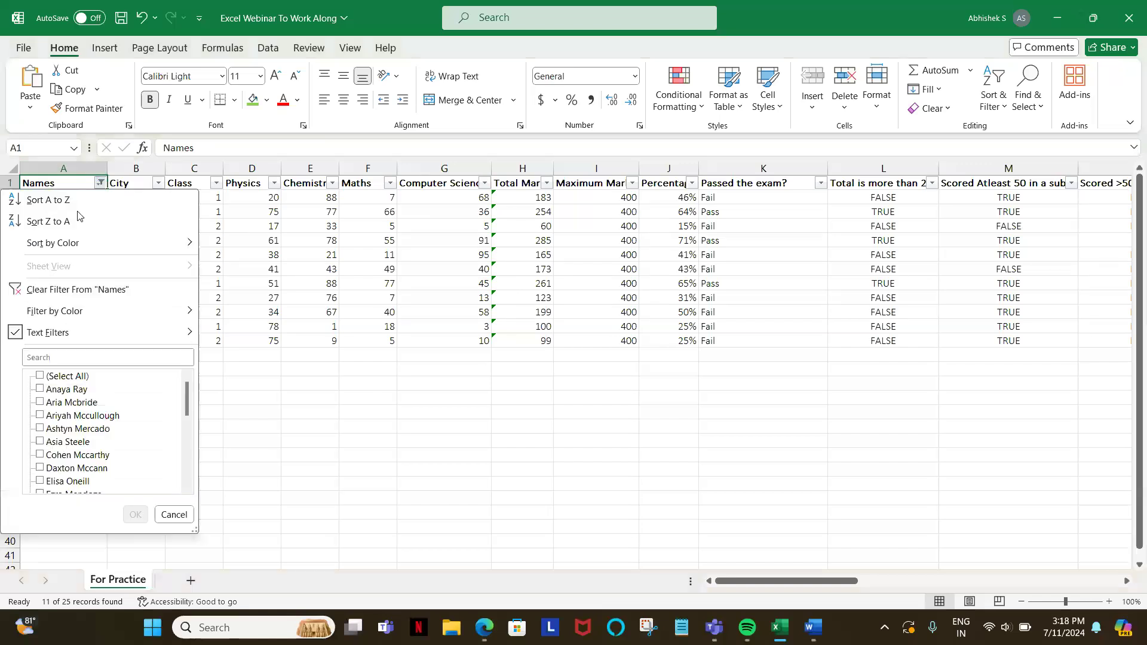
mouse_move(80, 335)
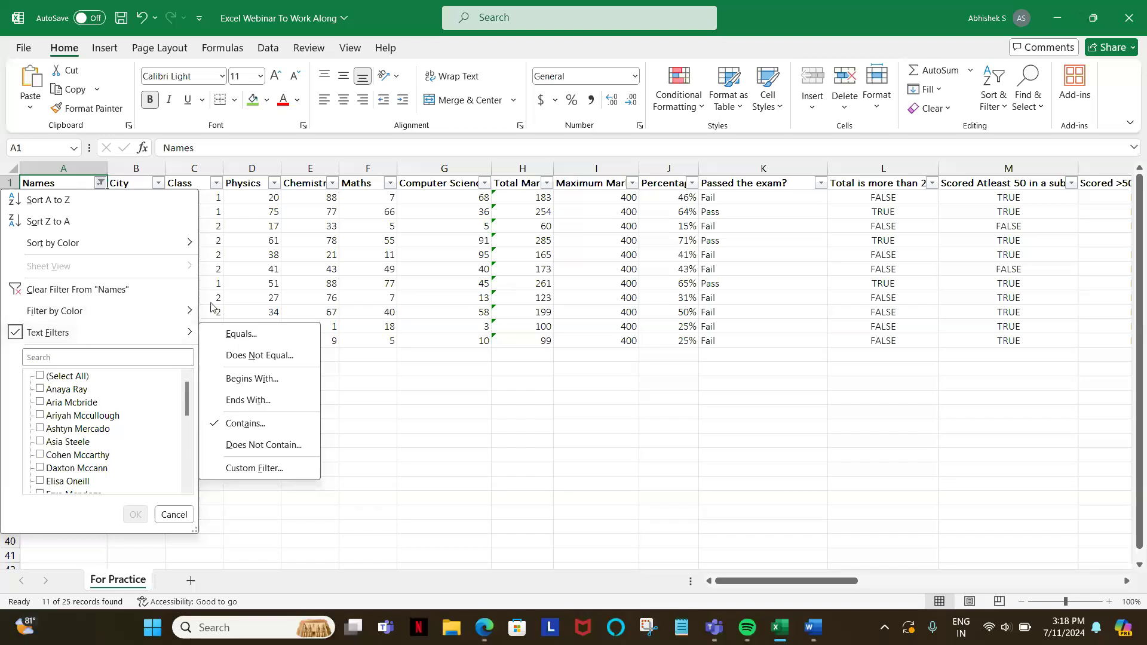
left_click(233, 445)
type("Mc")
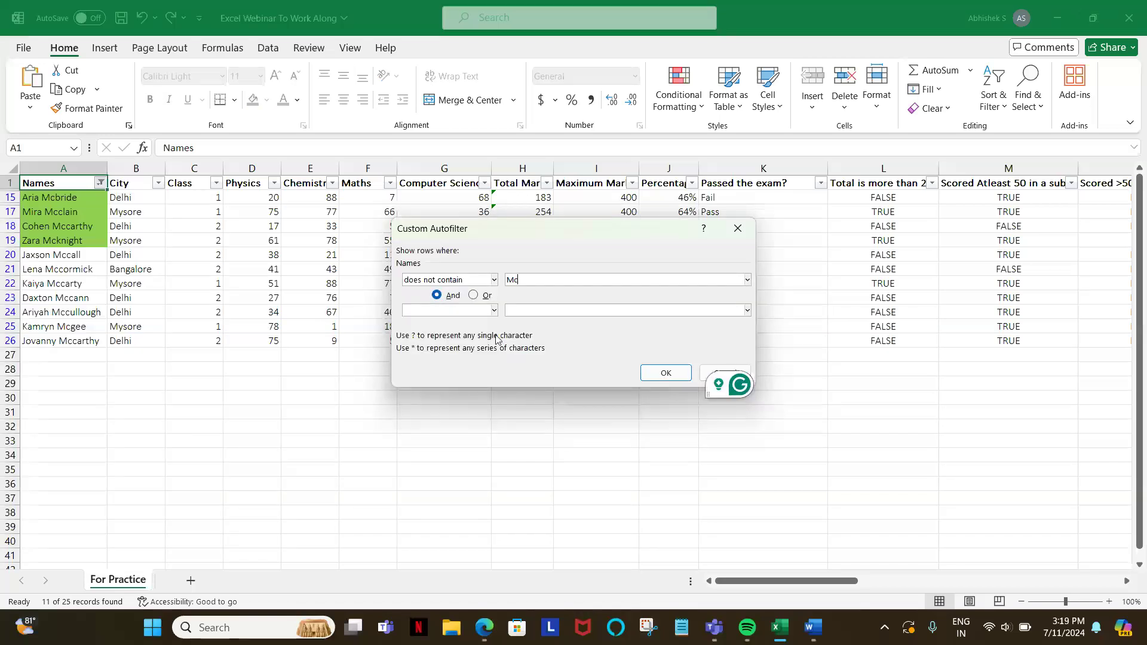
left_click(664, 375)
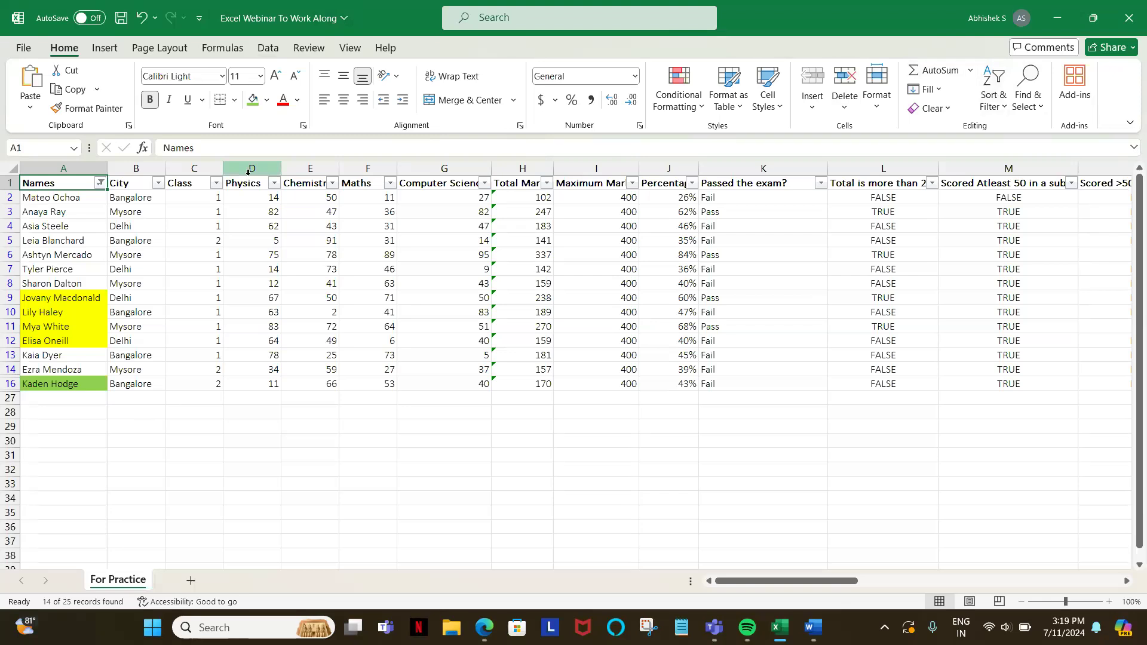
left_click(101, 184)
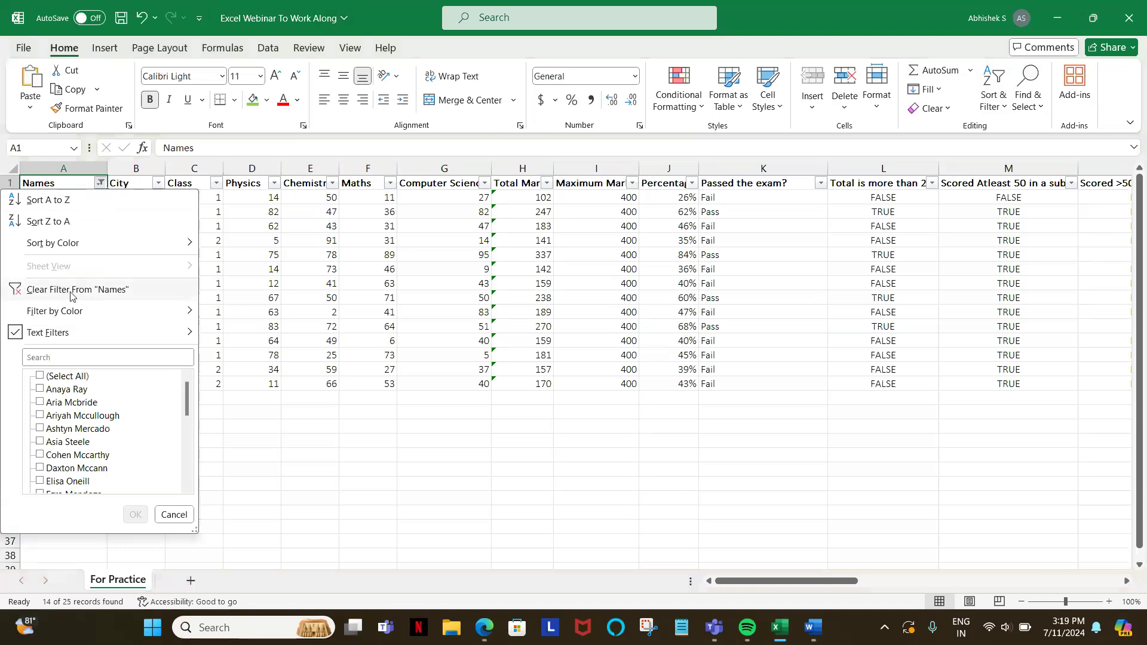
left_click(70, 292)
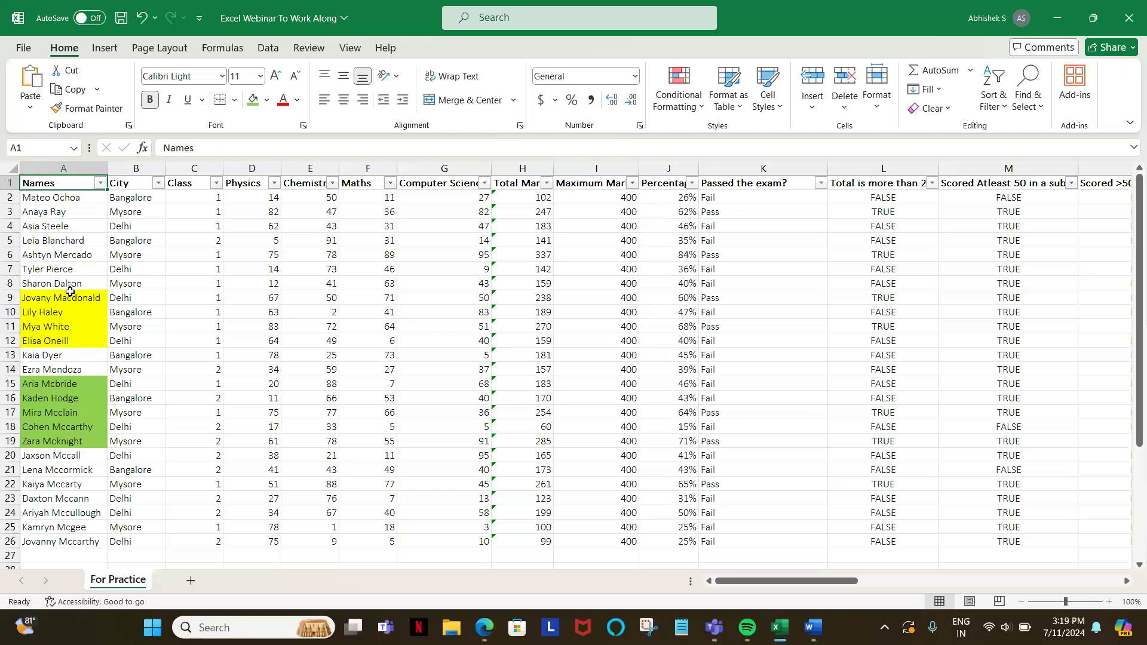
Step: Examine the number filter conditions available for the Total Marks column
key("Right")
key("Right")
key("Right")
key("Right")
key("Right")
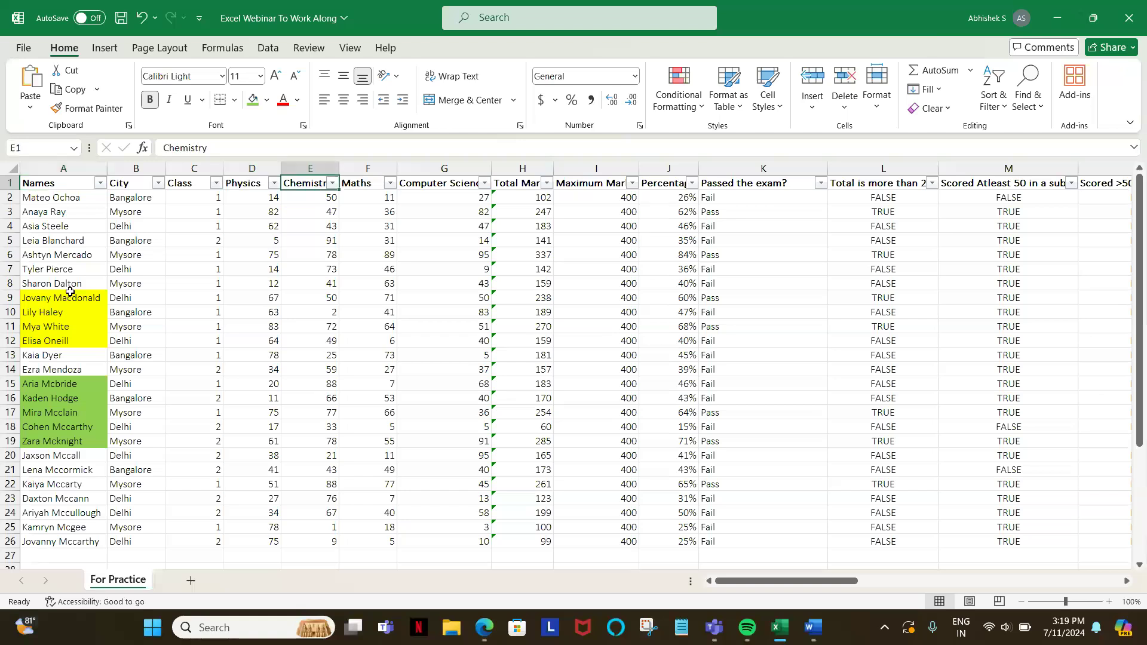
key("Right")
key("Right")
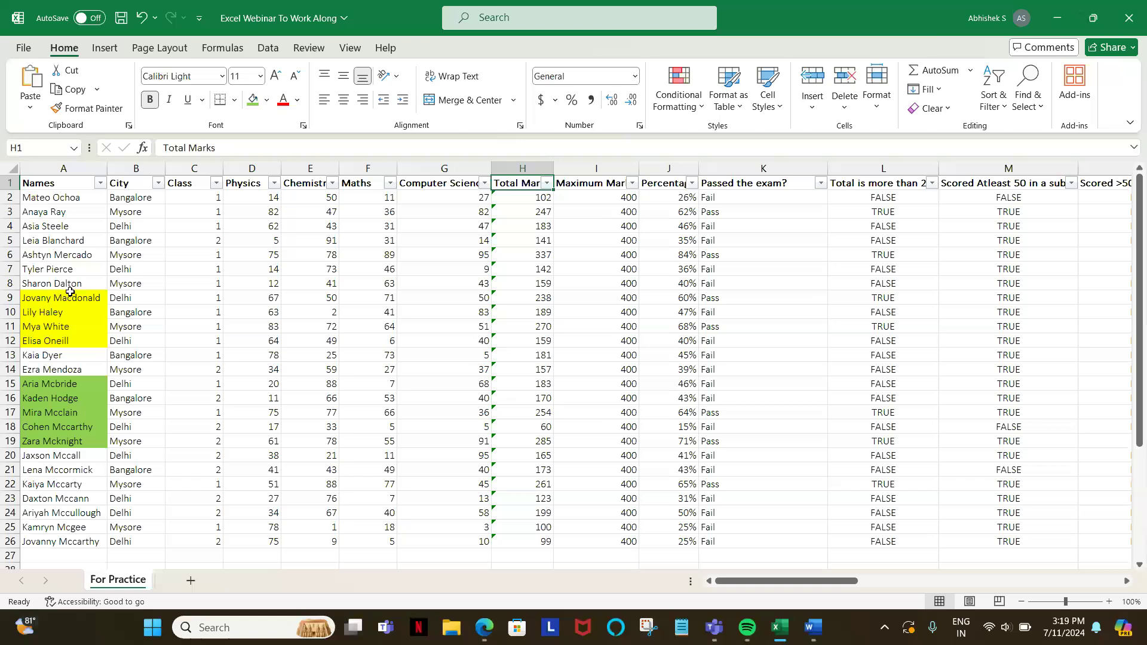
key("alt+Down")
key("Down")
key("Down")
key("Down")
key("Down")
key("Down")
key("Down")
key("Down")
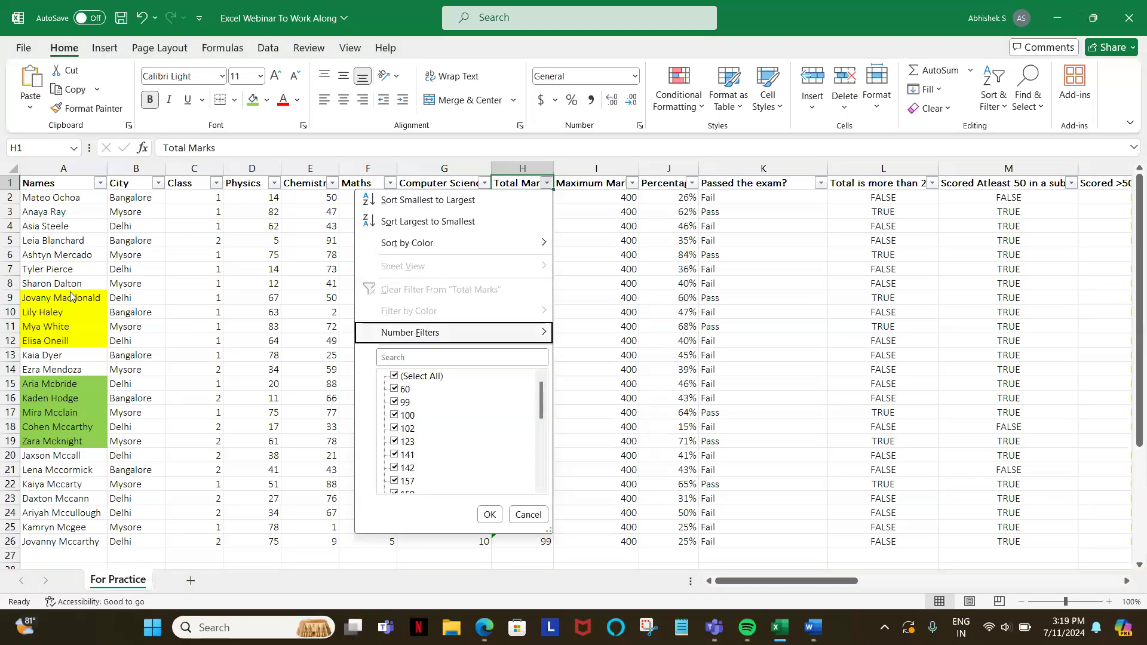
key("Right")
key("Down")
key("Down")
key("Down")
key("Down")
key("Down")
key("Down")
key("Down")
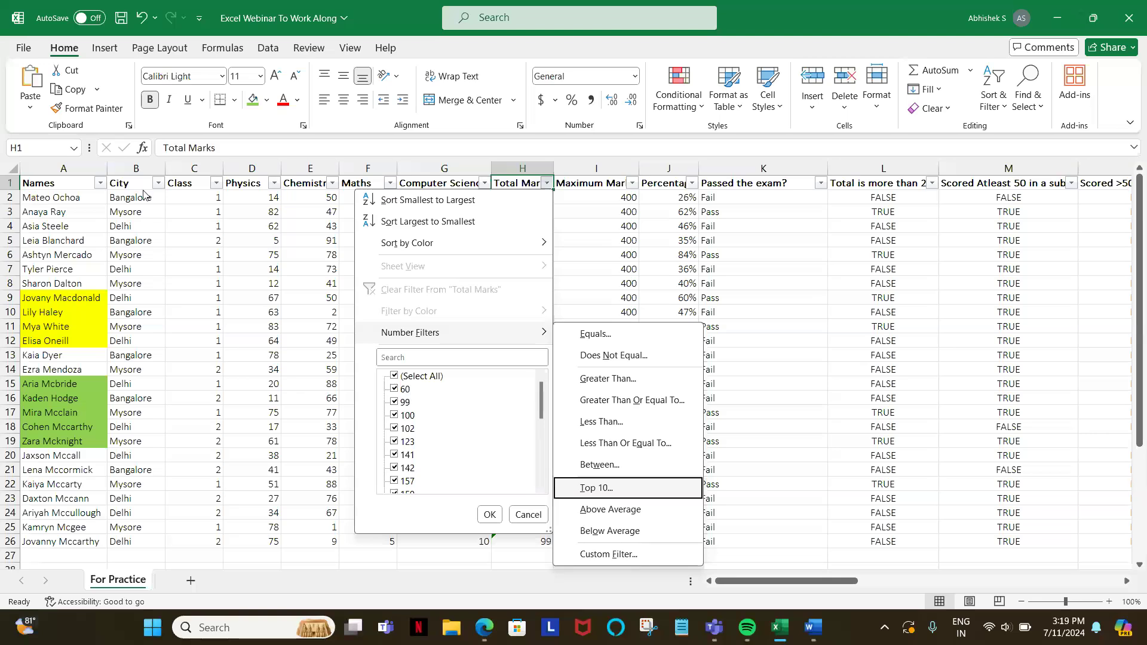
key("Escape")
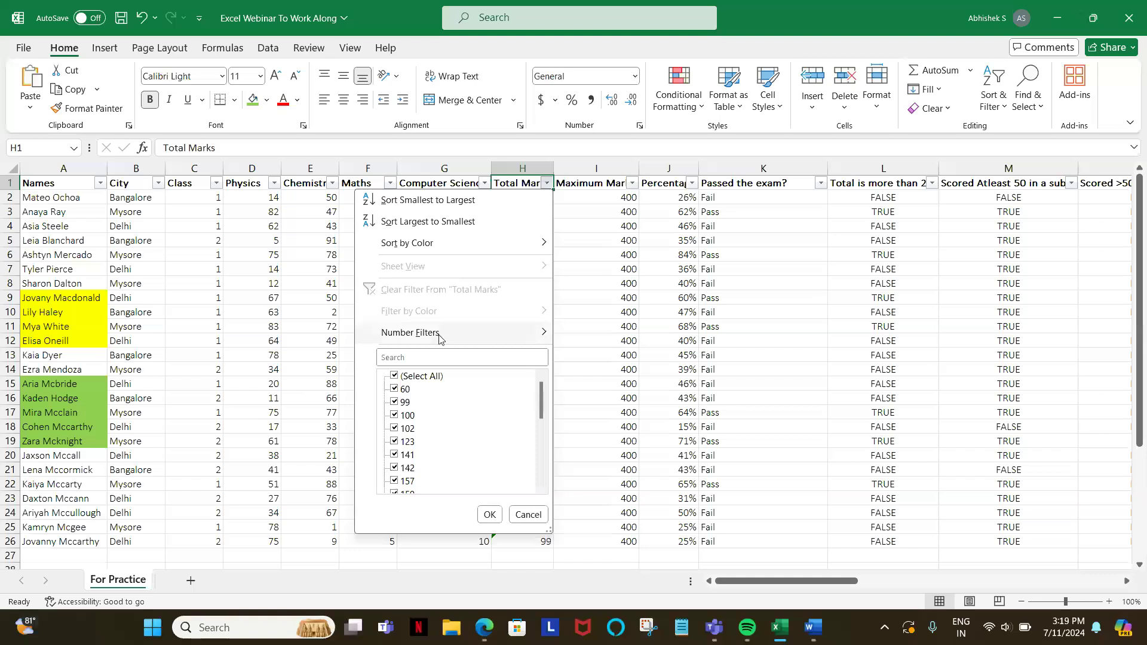
Step: Filter the Total Marks column with a Greater Than number filter set to 200
mouse_move(440, 338)
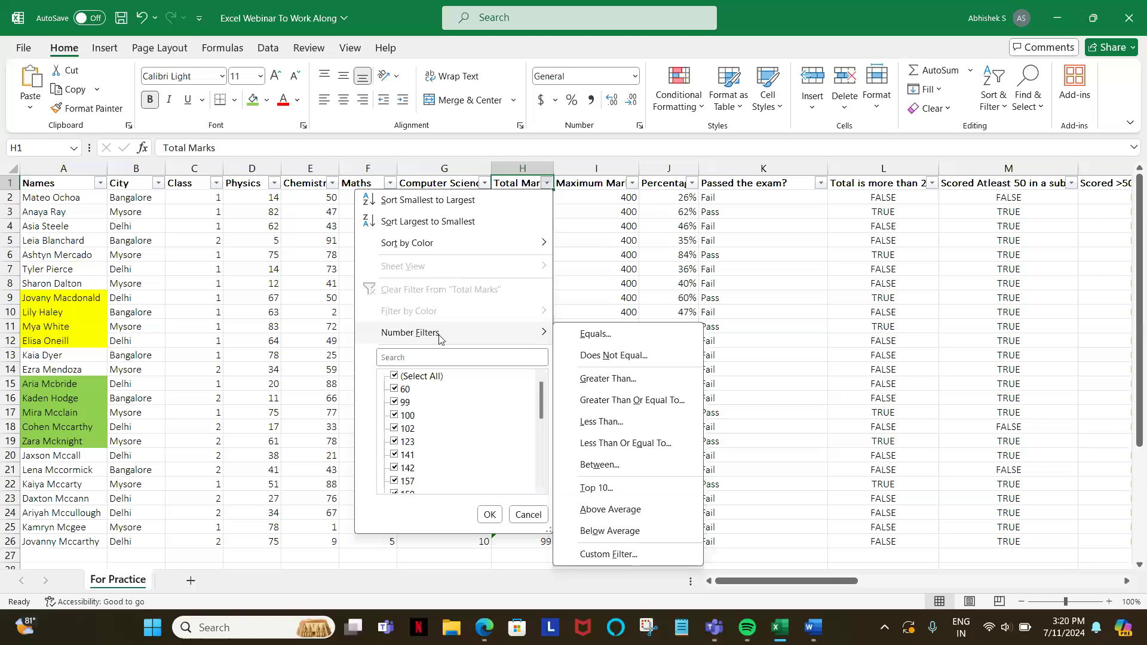
left_click(608, 379)
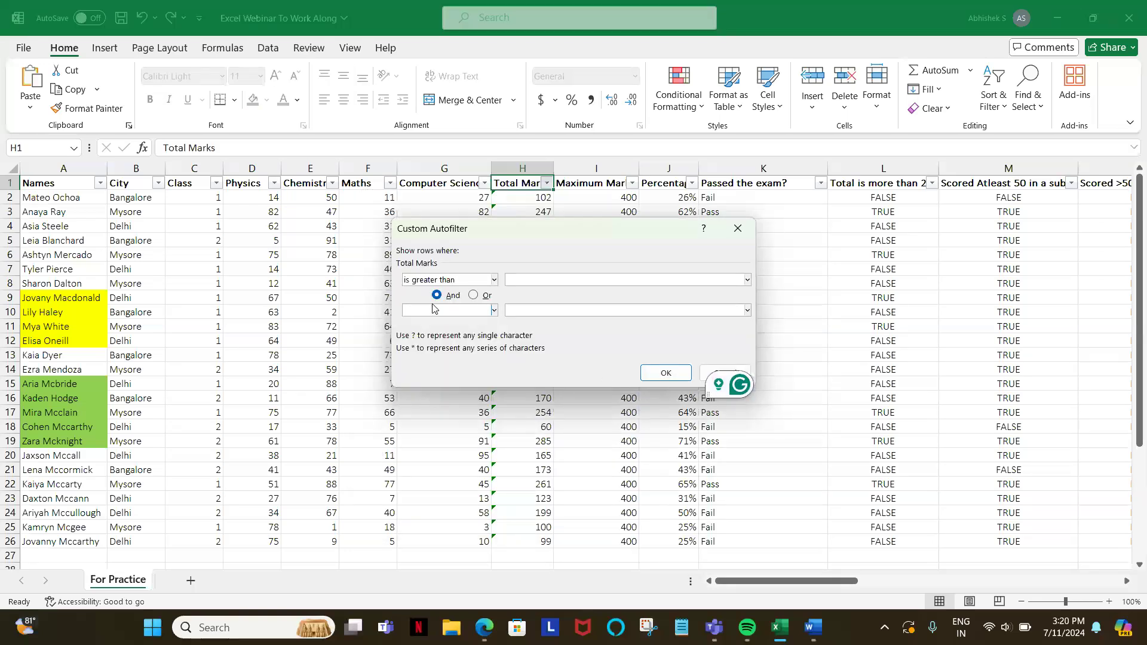
type("200")
left_click(666, 373)
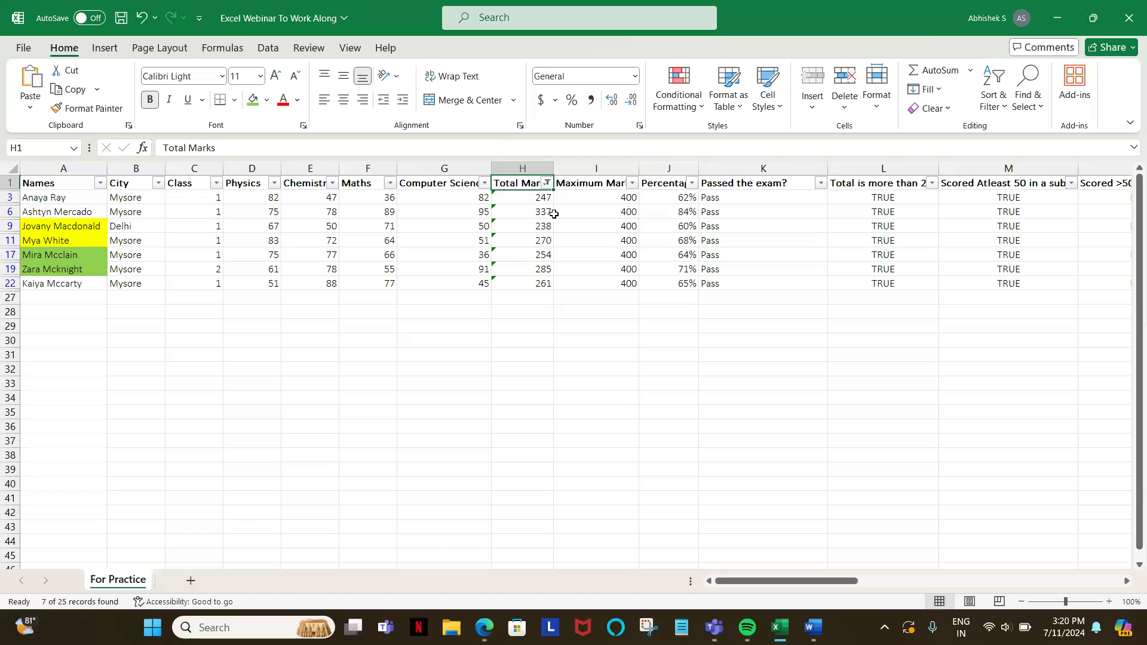
Step: Change the Total Marks number filter to Greater Than Or Equal To 200
left_click(547, 183)
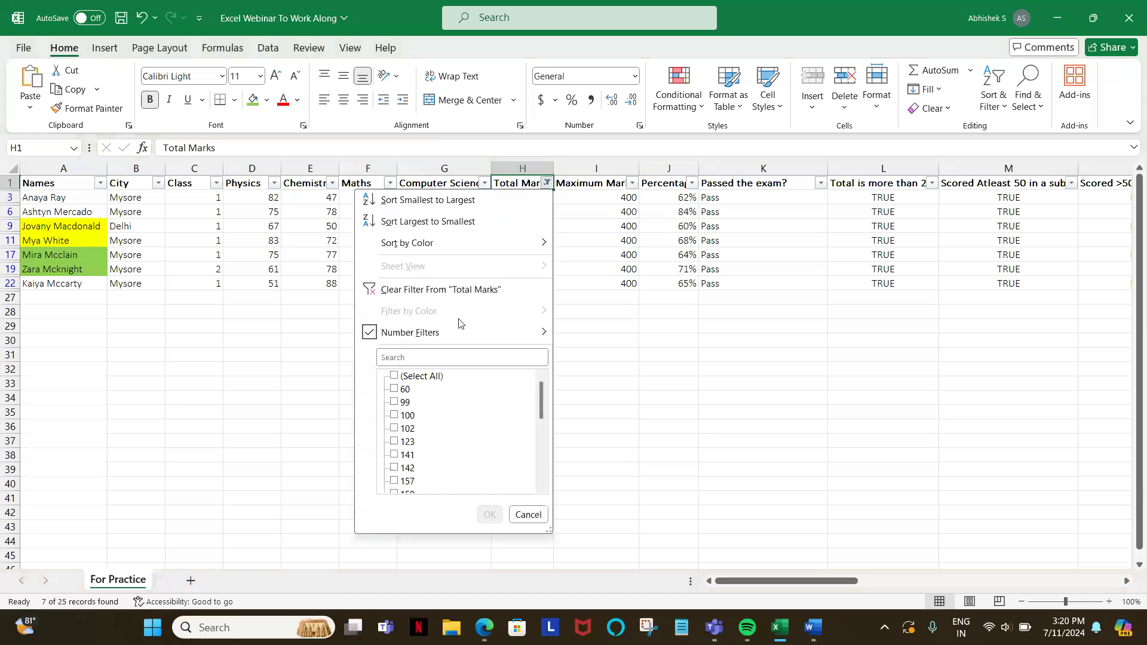
left_click(624, 404)
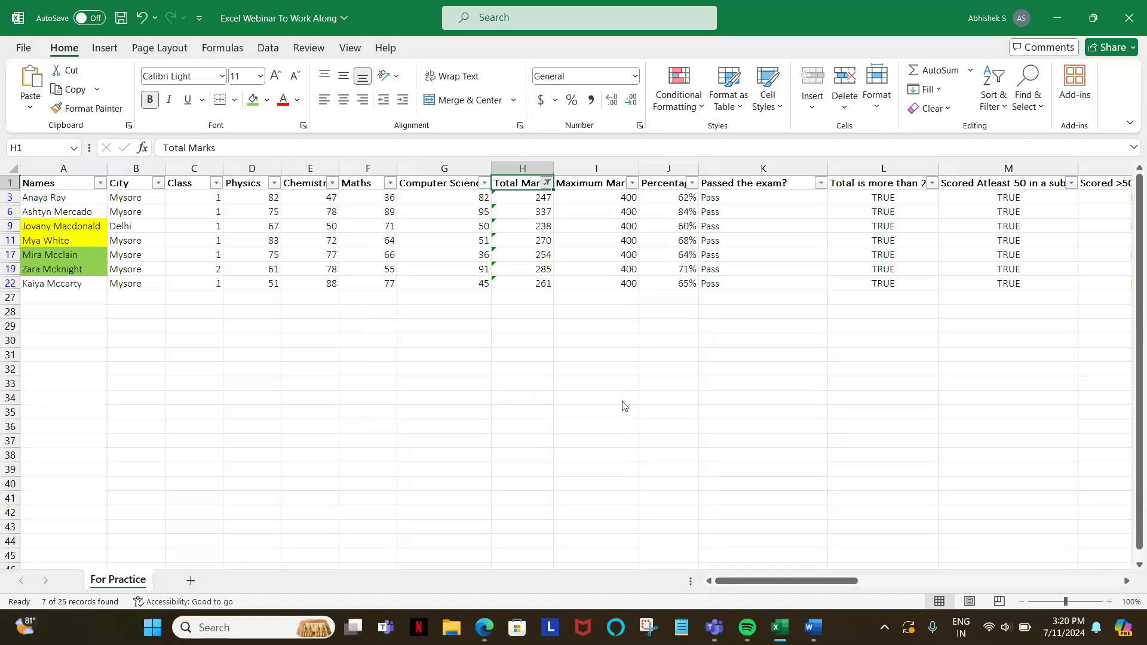
type("200")
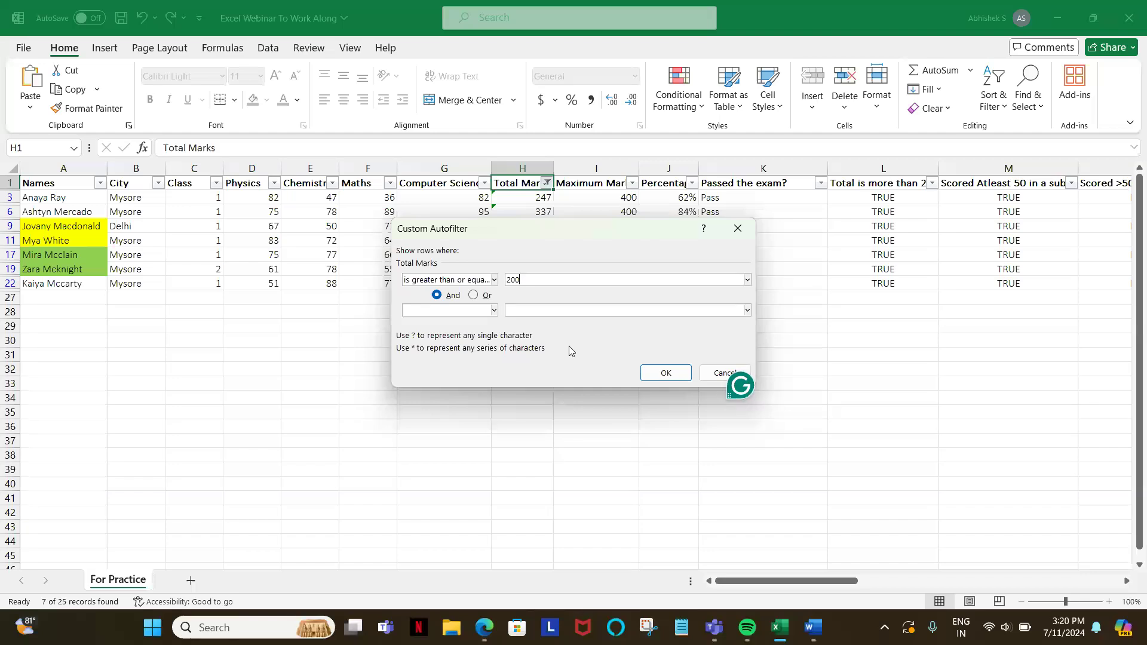
left_click(665, 373)
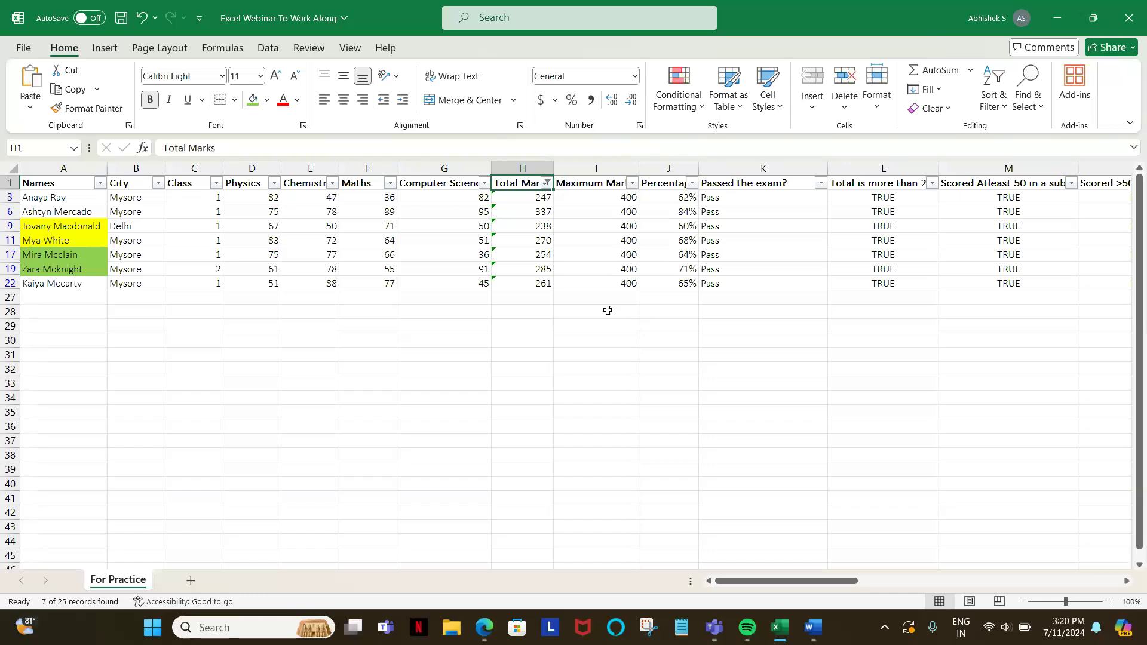
Step: Filter the Total Marks column with a Between number filter from 150 to 220, and check the filtered marks
left_click(547, 184)
mouse_move(445, 335)
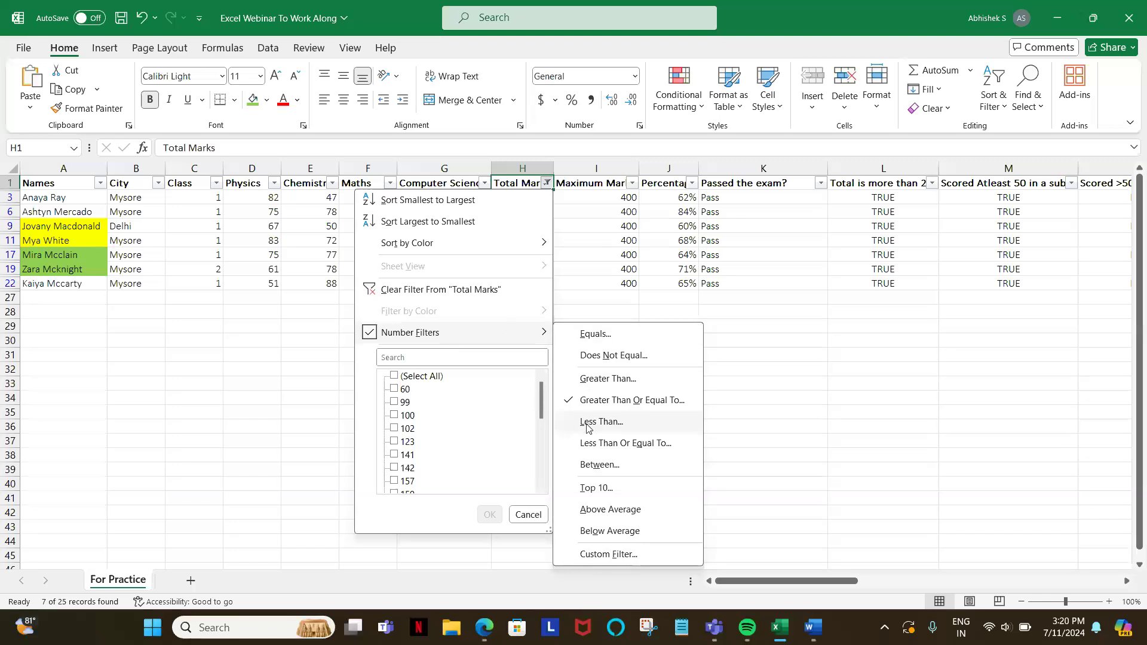
left_click(595, 466)
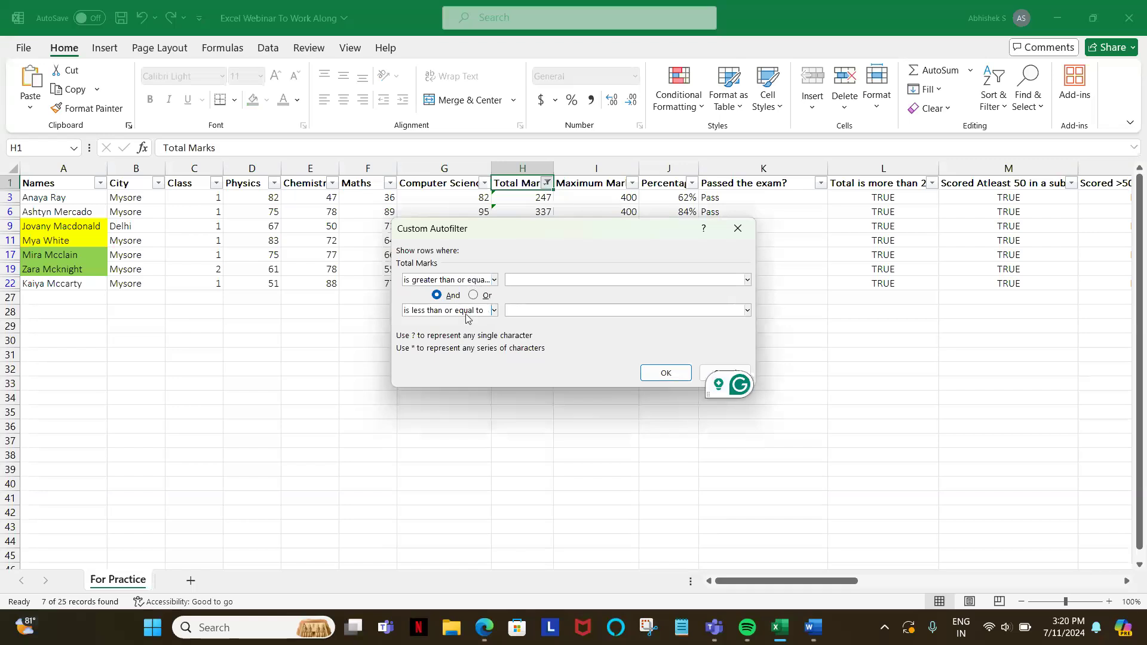
left_click(458, 282)
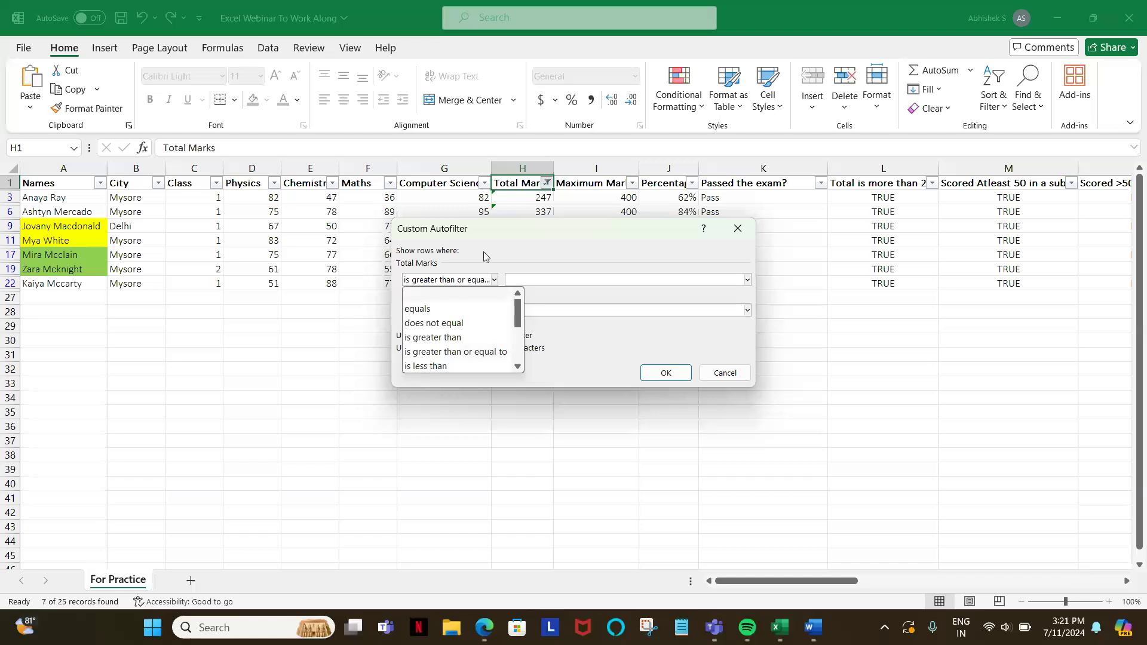
left_click(537, 240)
left_click(512, 282)
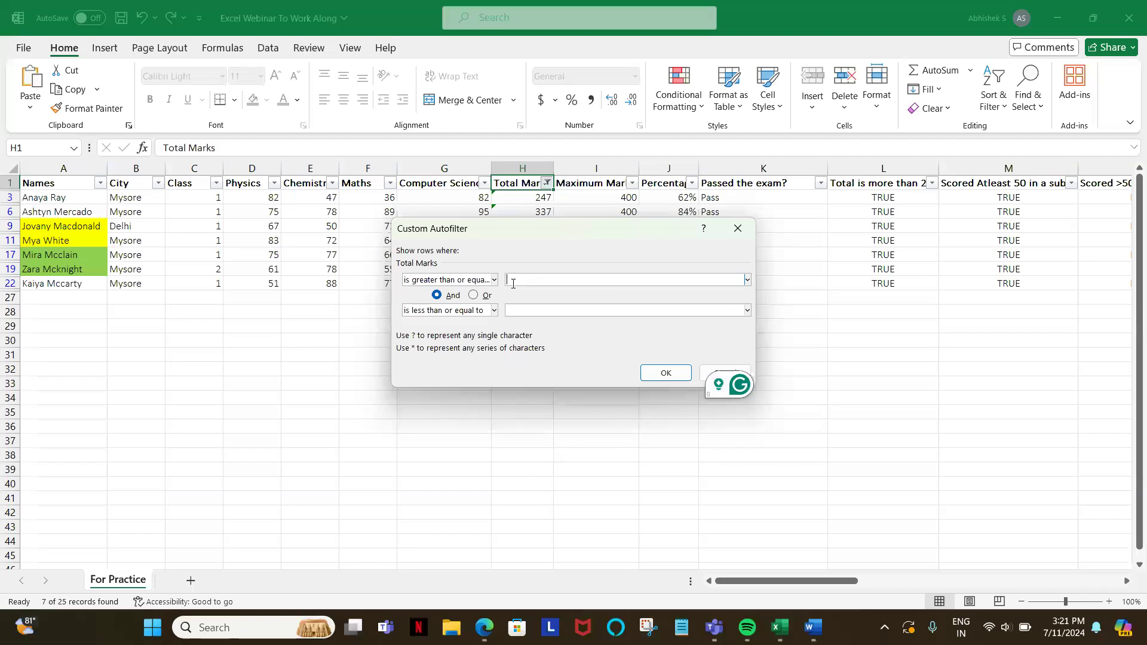
type("150")
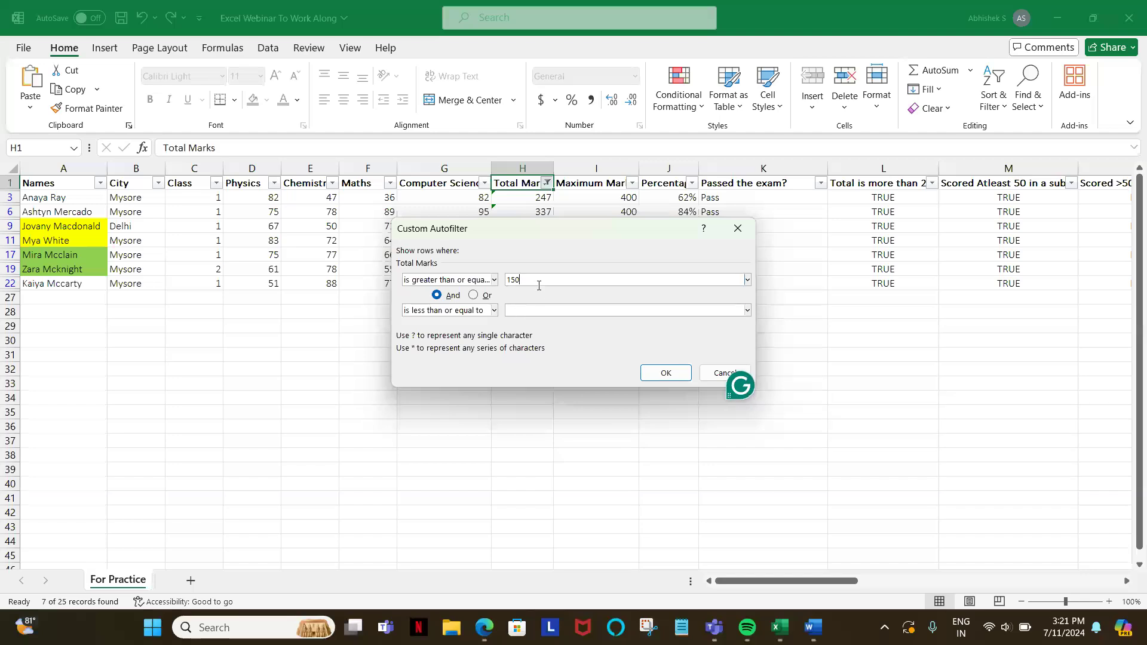
left_click(519, 310)
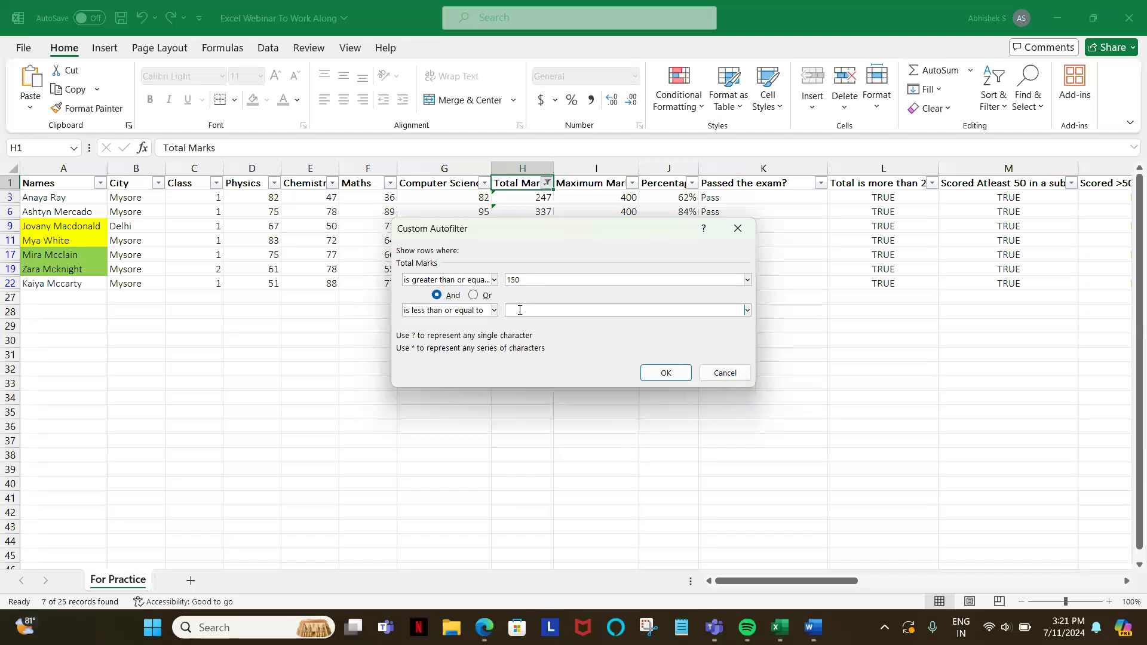
type("220")
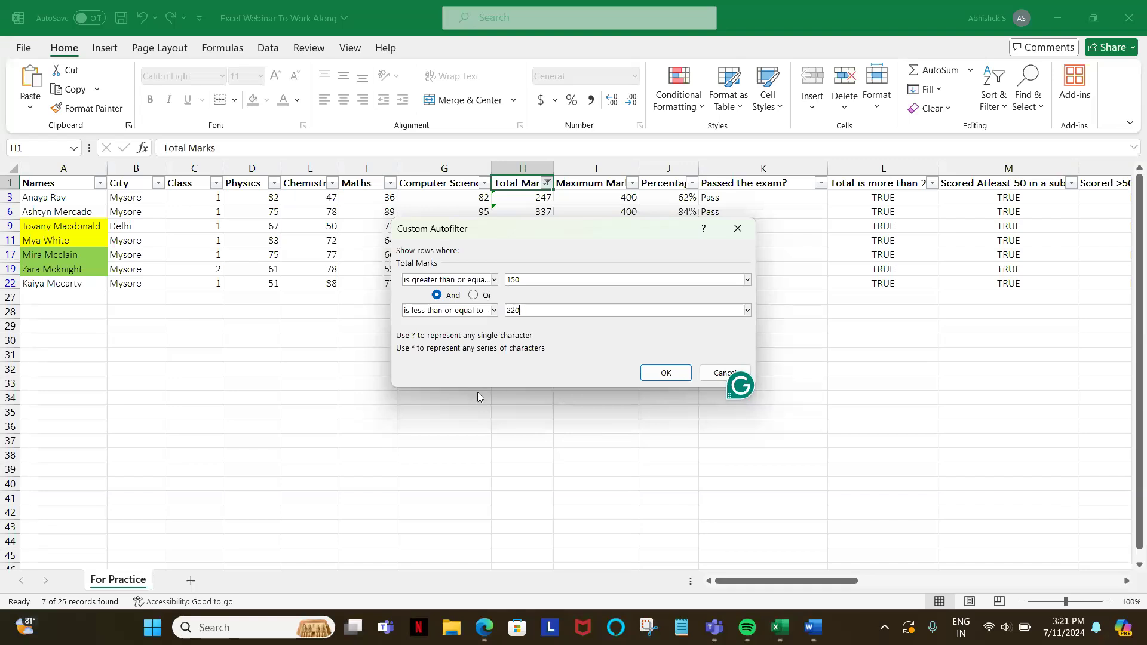
left_click(667, 374)
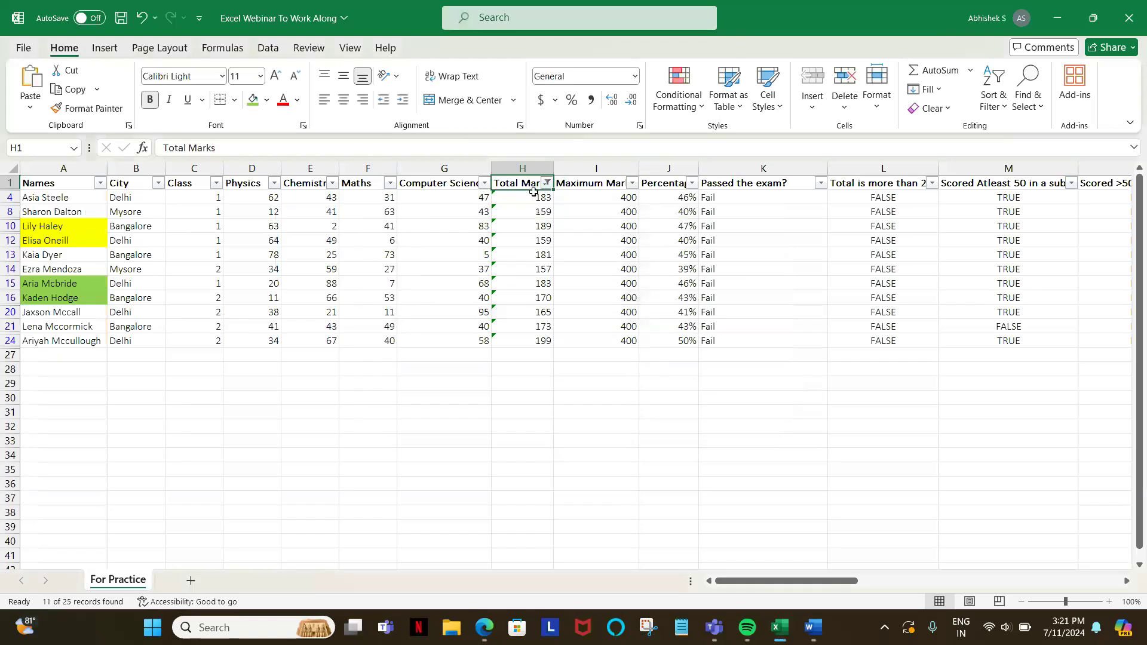
left_click(534, 199)
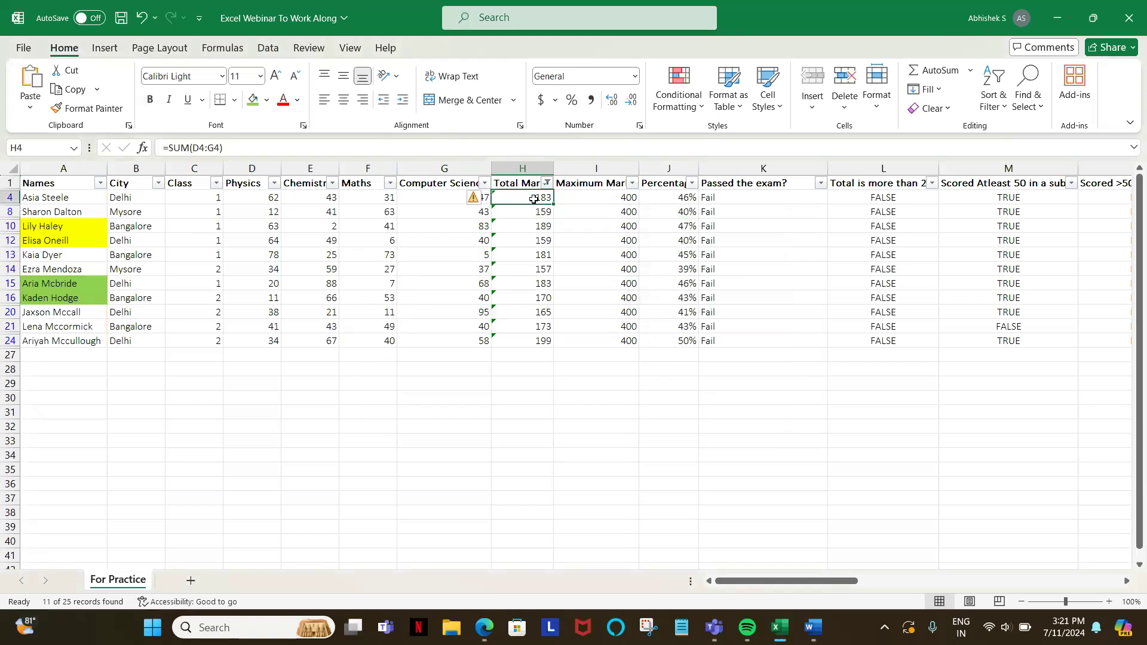
key("Down")
key("Down")
key("Down")
key("Down")
key("Down")
key("Down")
key("Down")
key("Down")
key("Down")
key("Down")
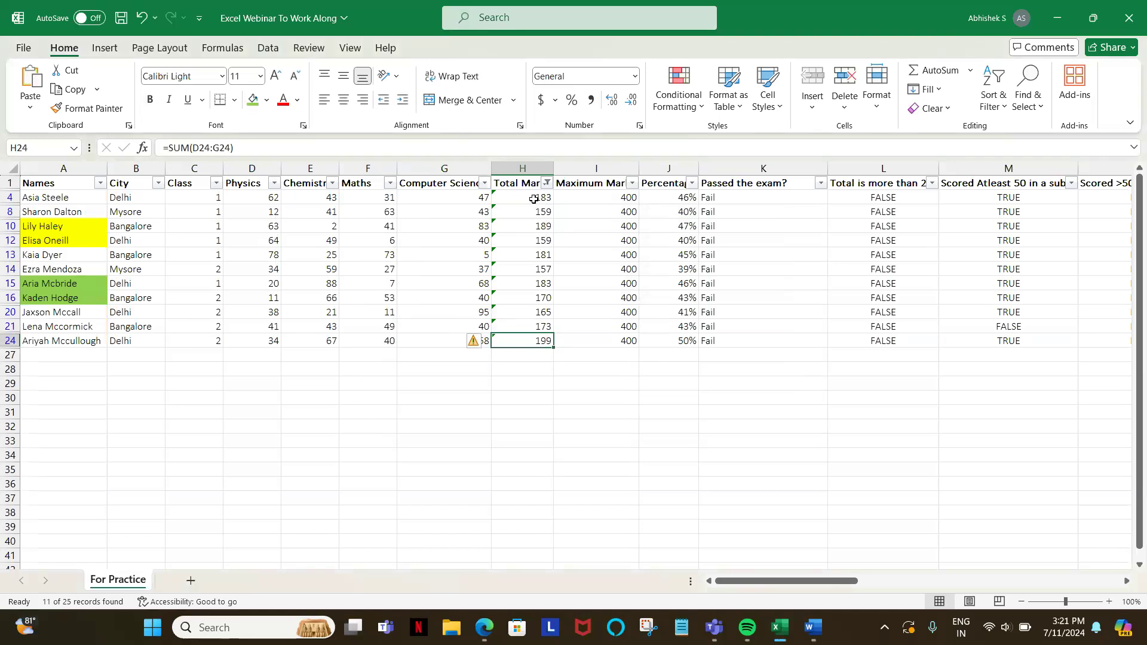
Step: Clear the filter from the Total Marks column
left_click(547, 183)
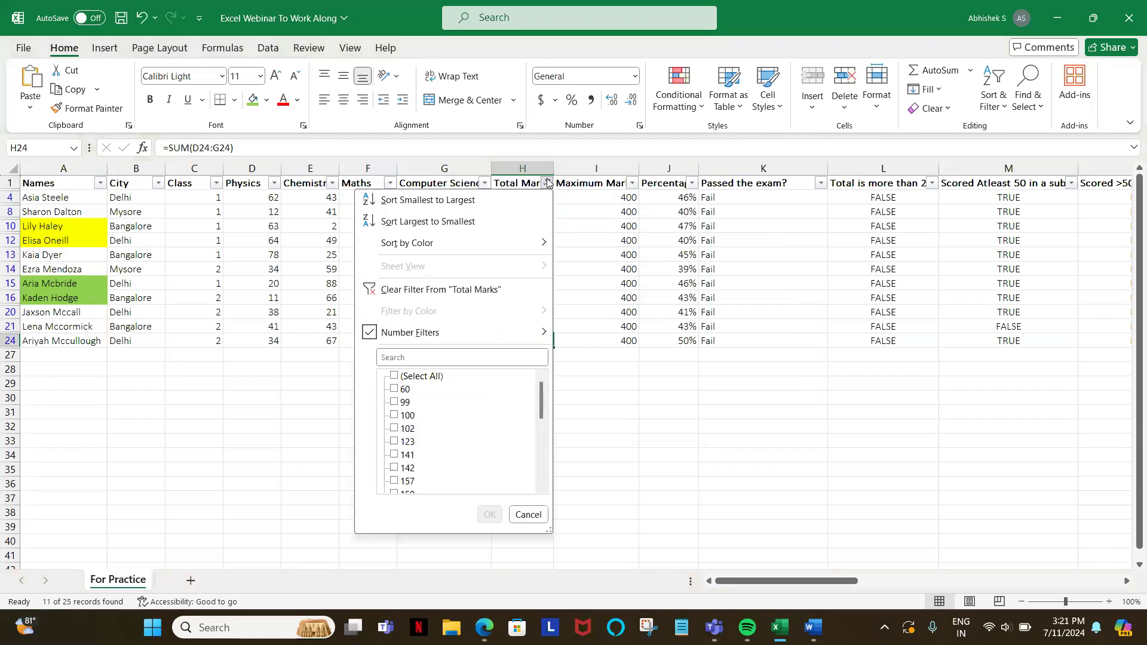
left_click(638, 416)
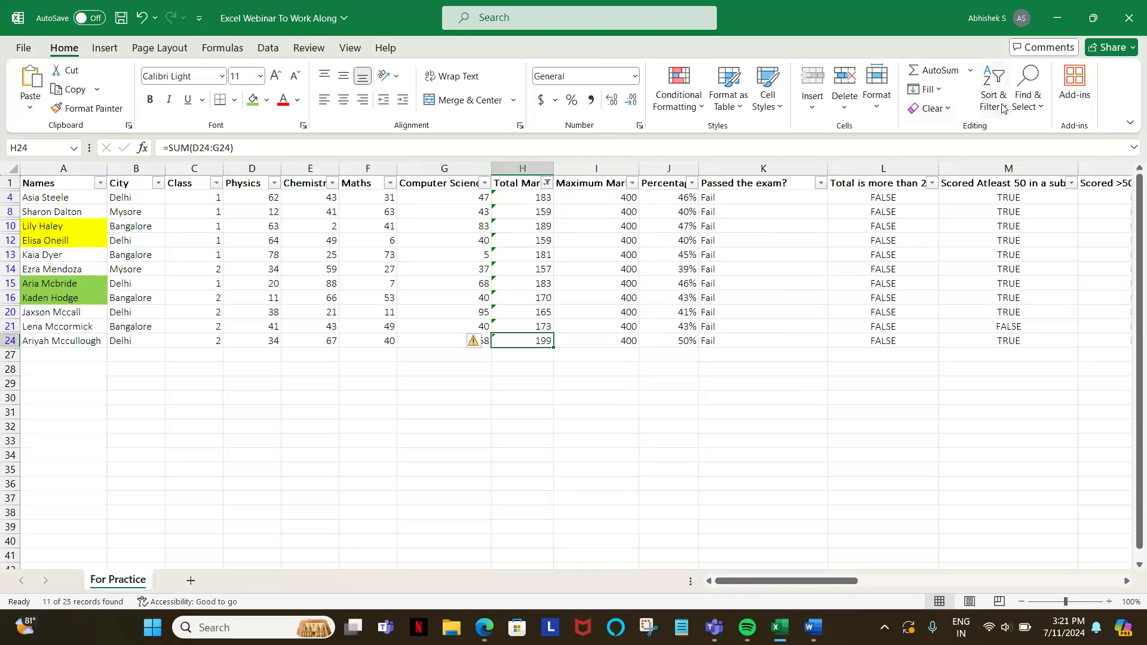
left_click(546, 184)
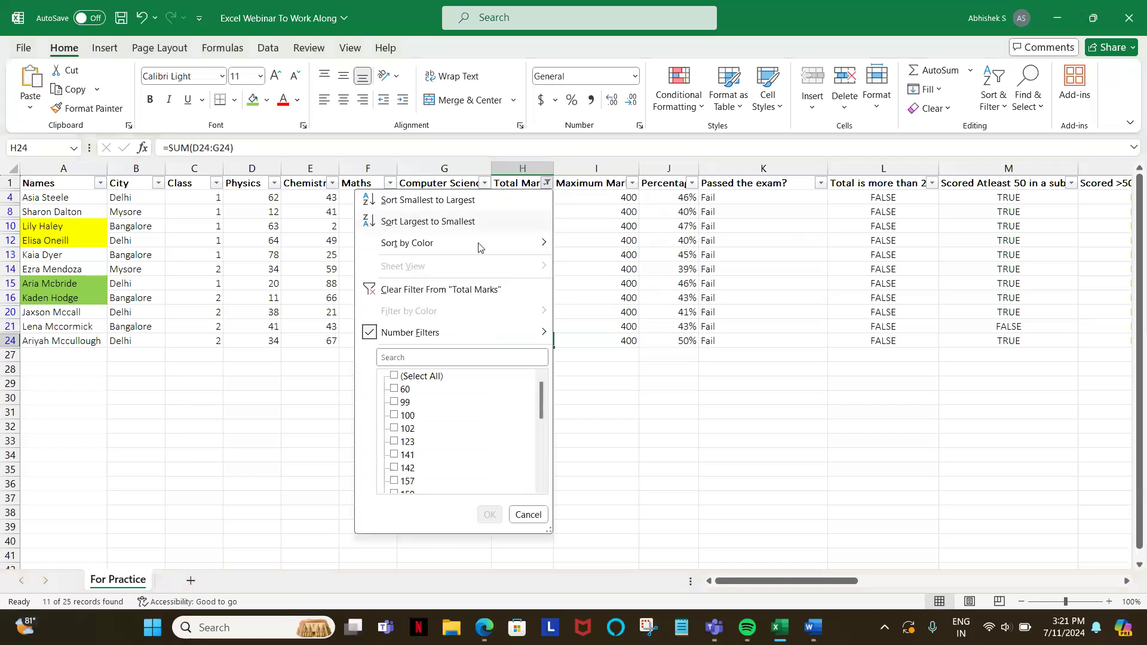
left_click(434, 290)
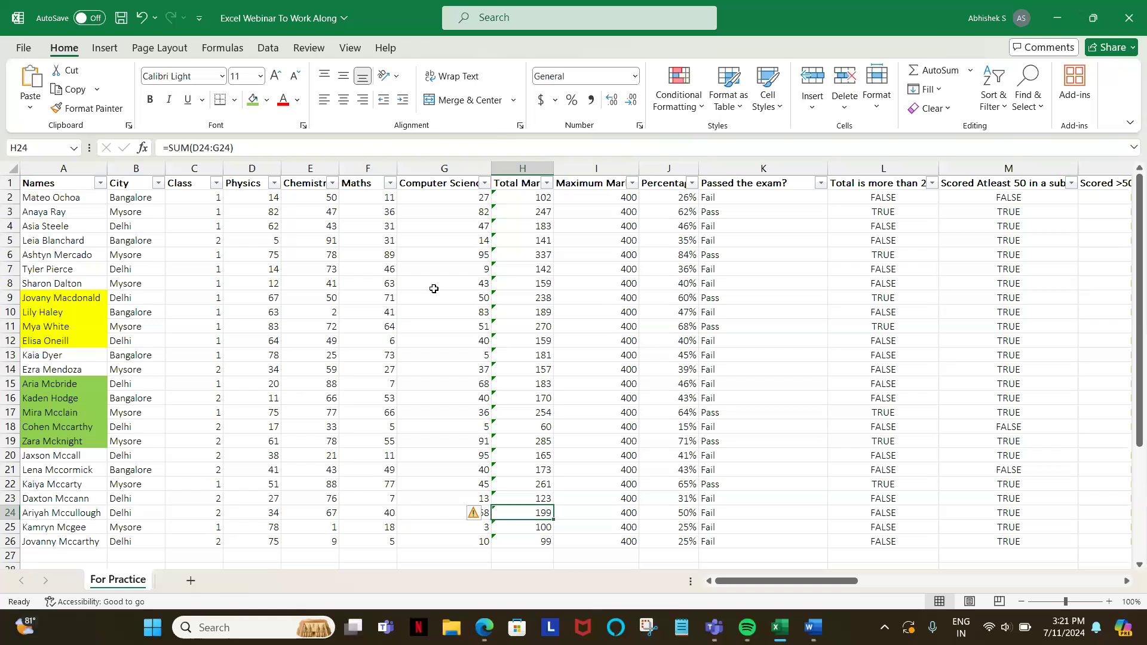
left_click(546, 183)
mouse_move(501, 245)
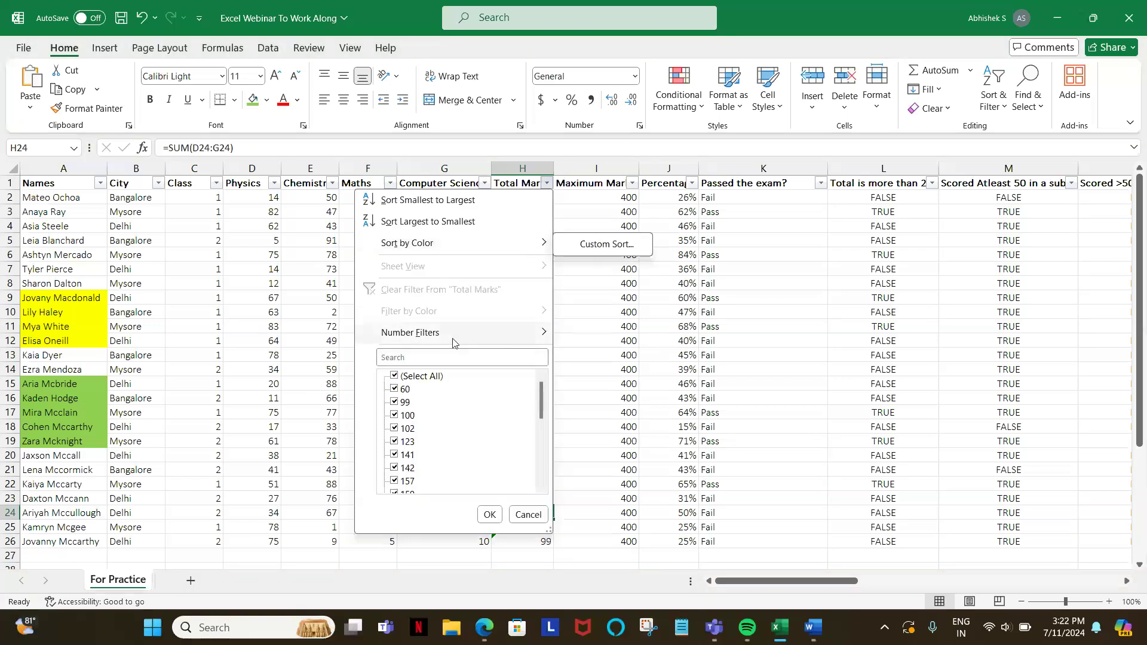
left_click(52, 185)
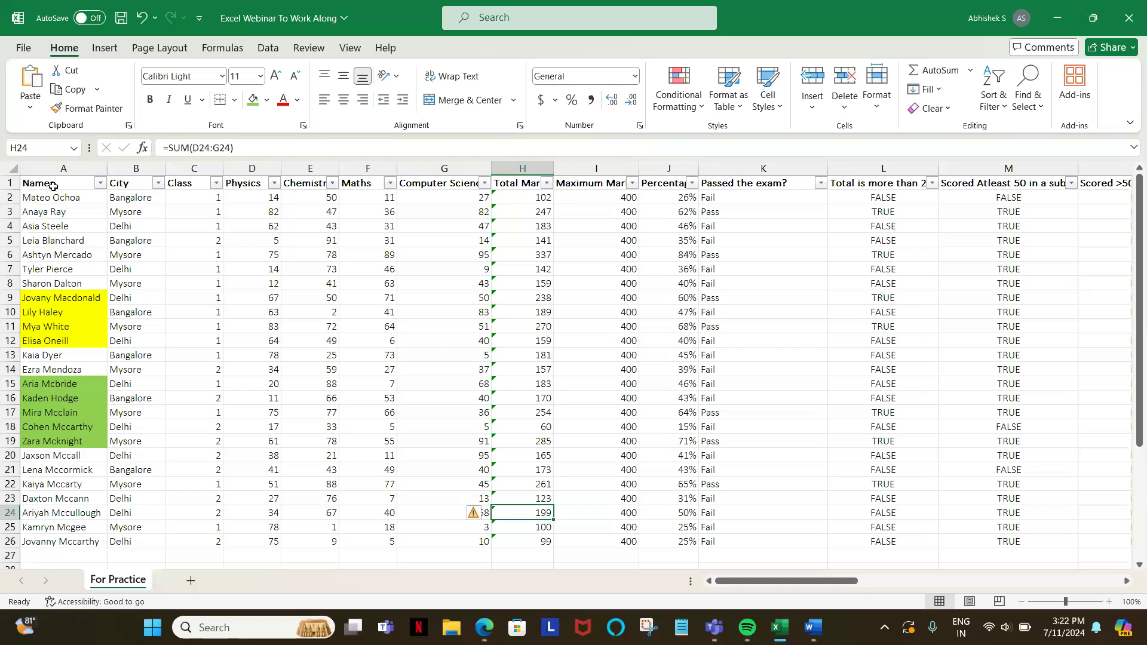
left_click(53, 185)
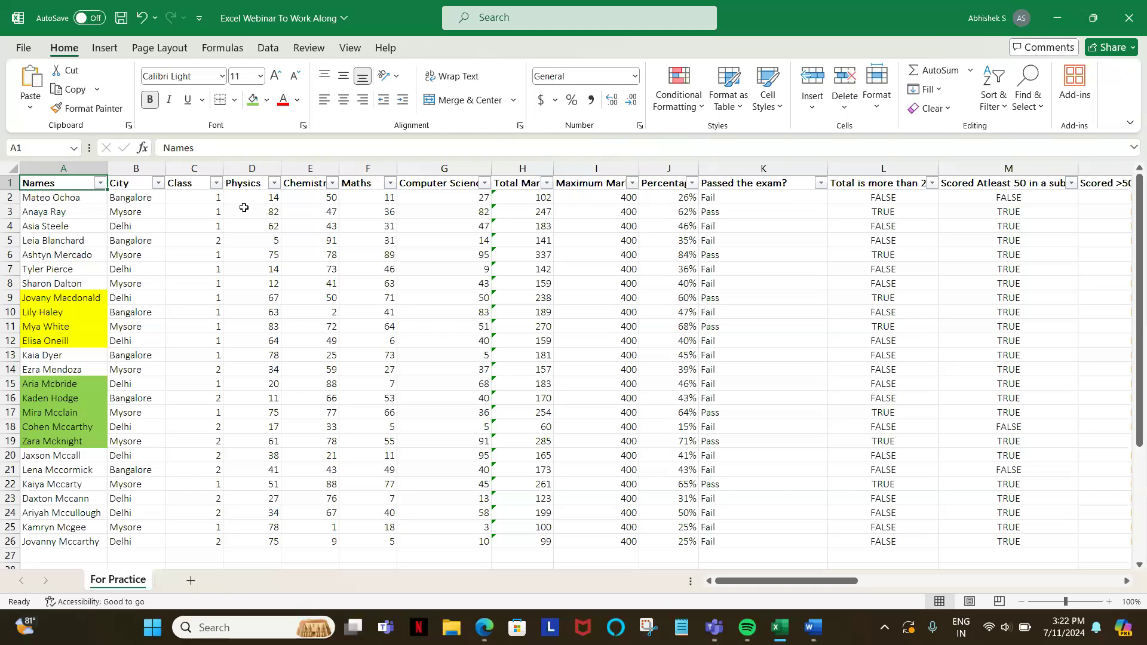
left_click(989, 107)
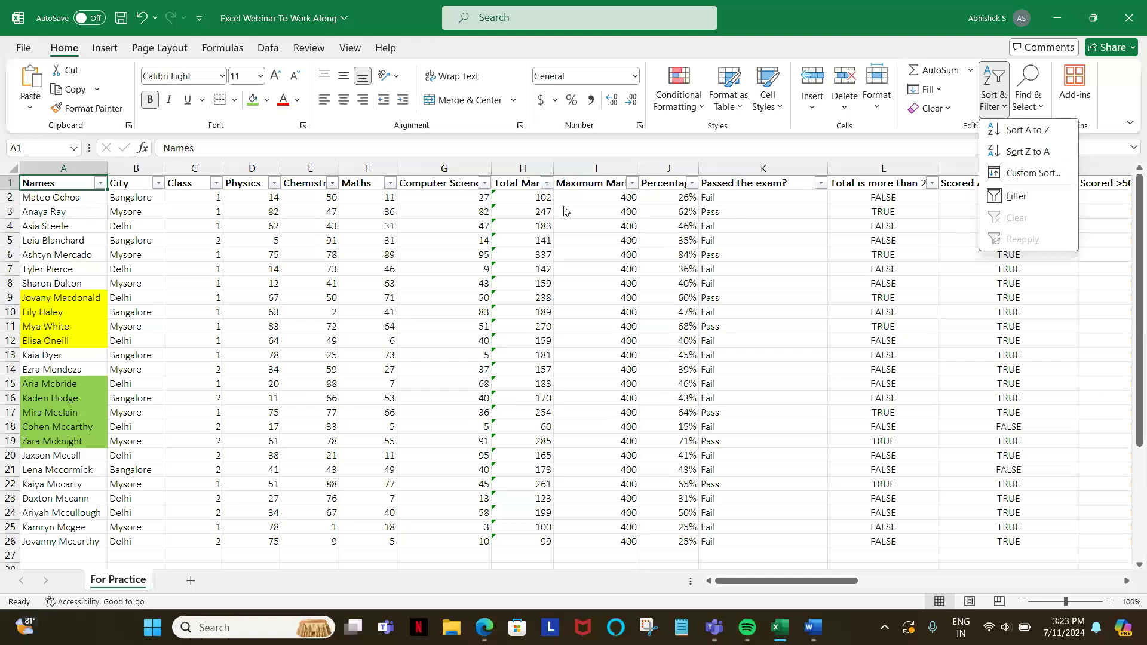
left_click(31, 165)
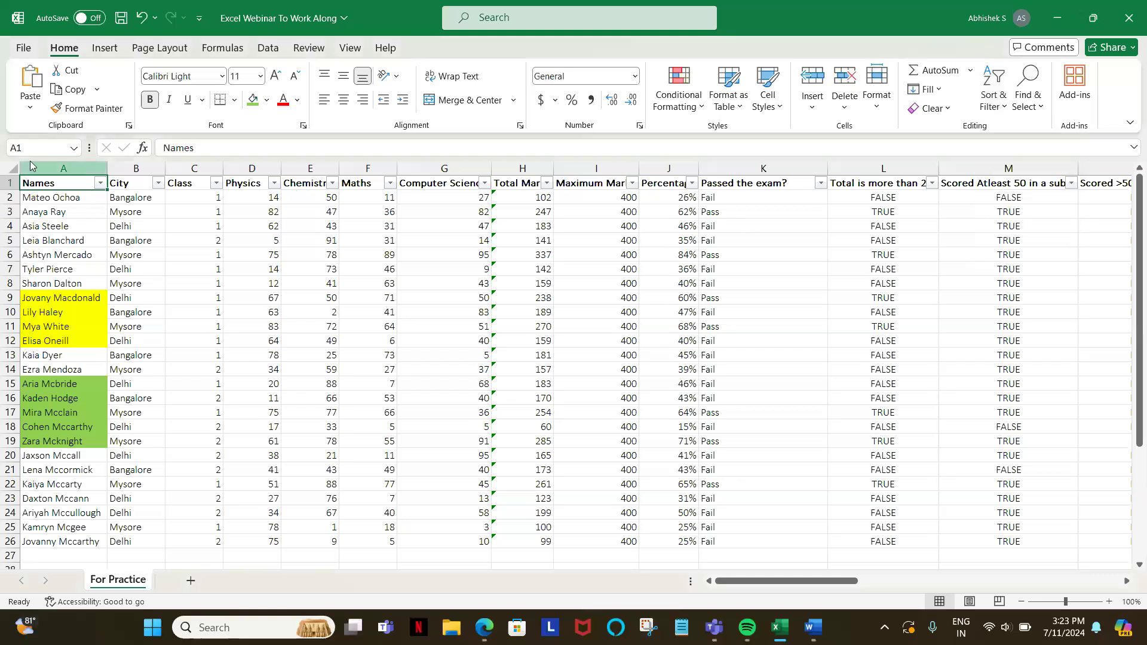
Step: Switch the header row filters off and back on
key("alt+d")
key("f")
key("f")
key("alt+d")
key("f")
key("f")
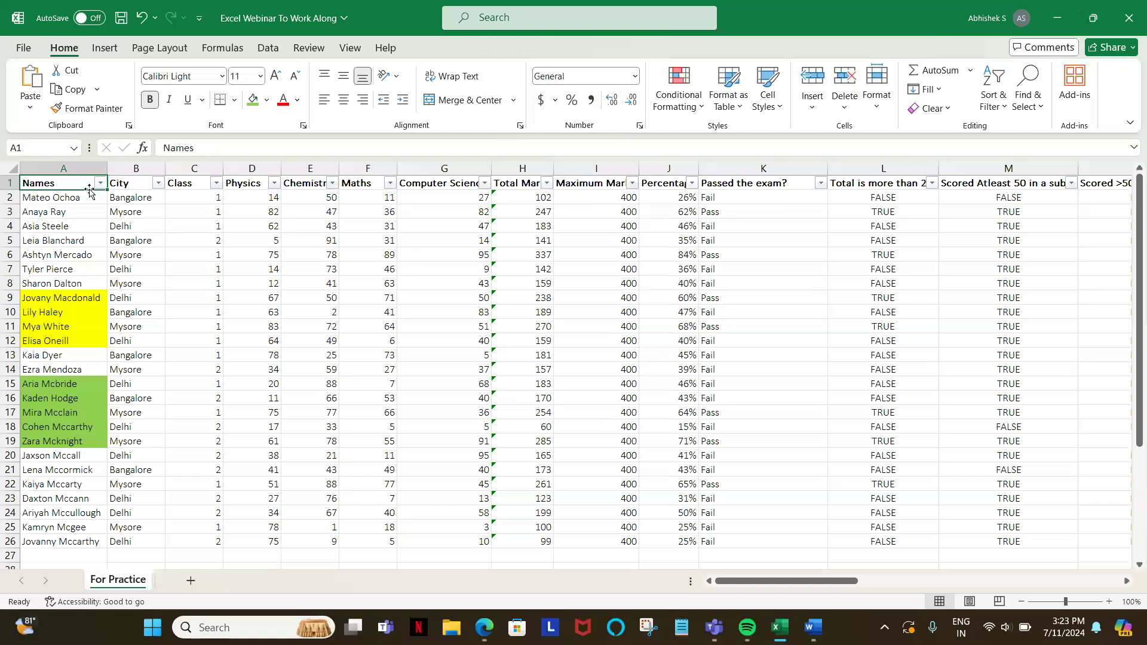
Step: Sort the table by Total Marks from largest to smallest, and undo the sort
left_click(100, 183)
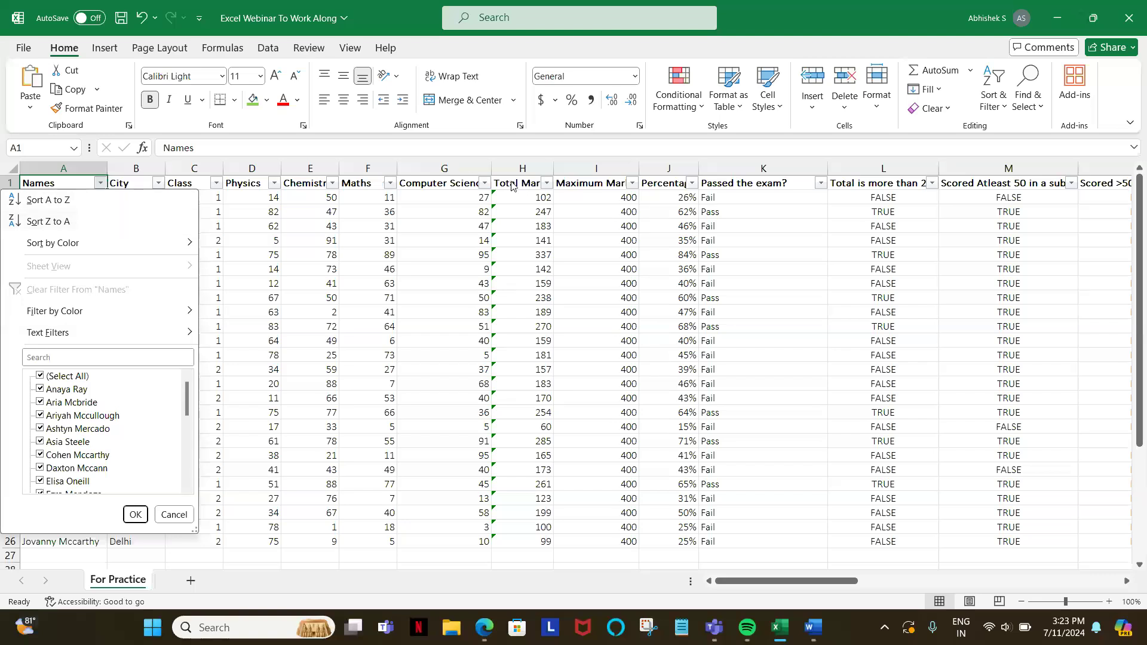
left_click(547, 185)
left_click(546, 186)
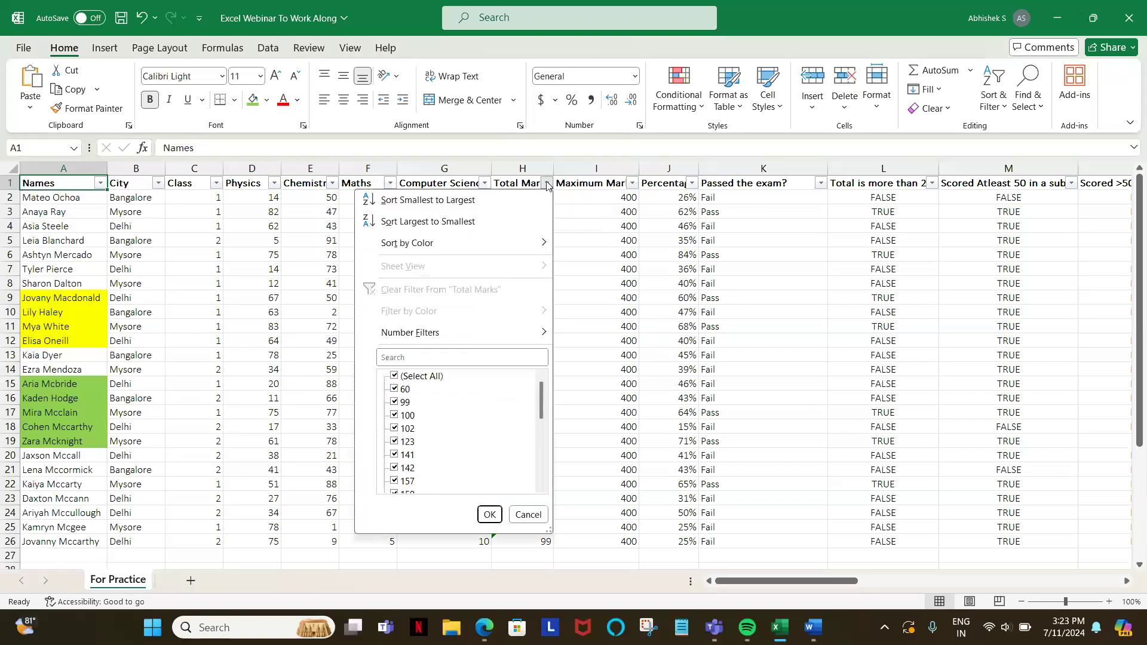
left_click(457, 225)
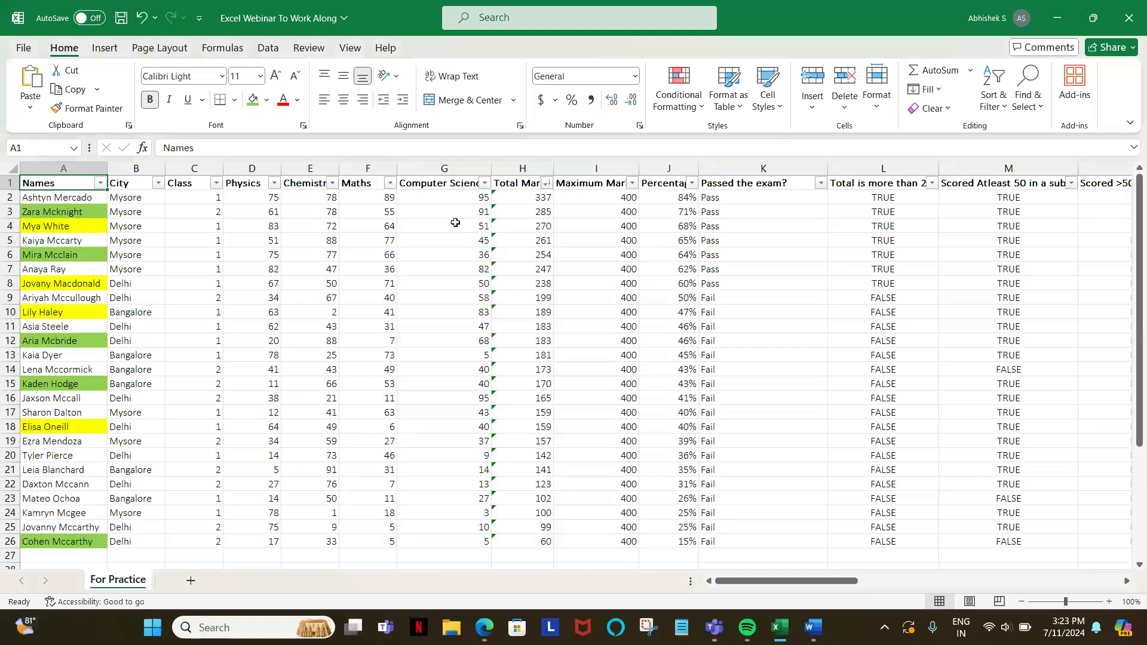
key("ctrl+z")
key("ctrl+a")
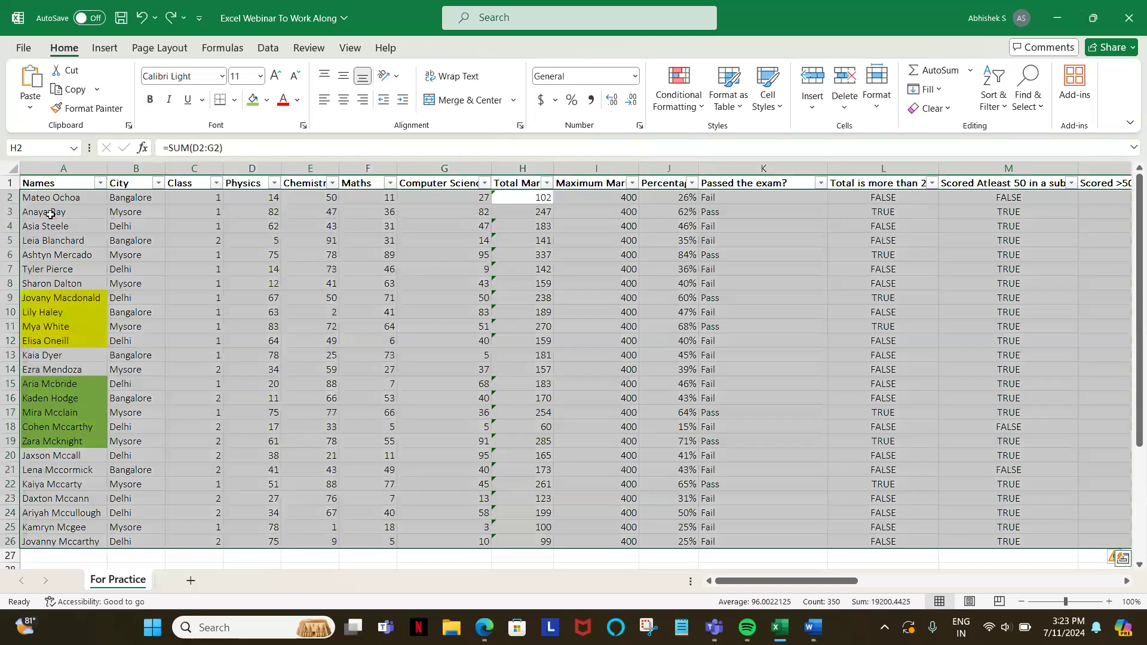
Step: Remove the filters from the table's header row, toggling them on and off once more
left_click(64, 181)
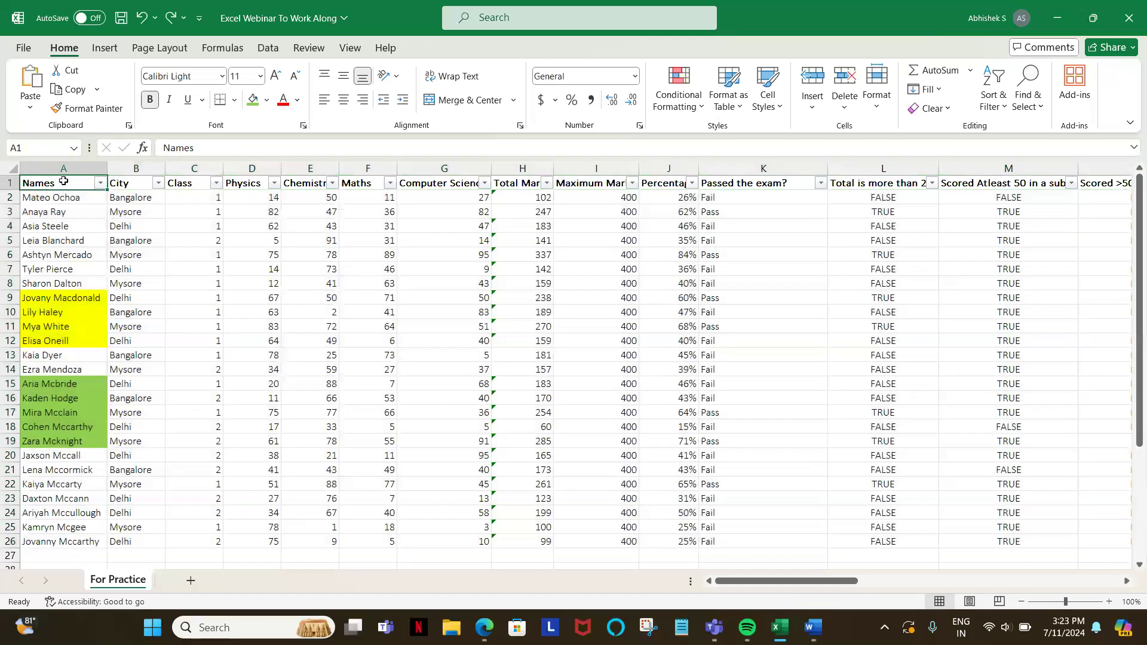
key("ctrl+shift+l")
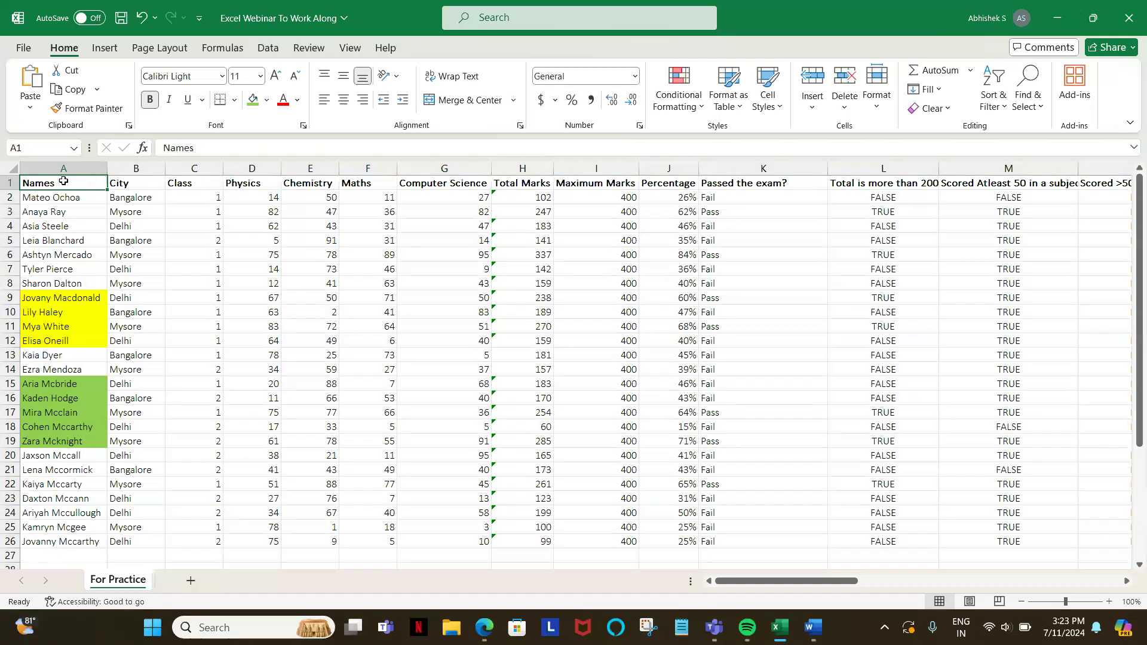
key("alt+d")
key("f")
key("f")
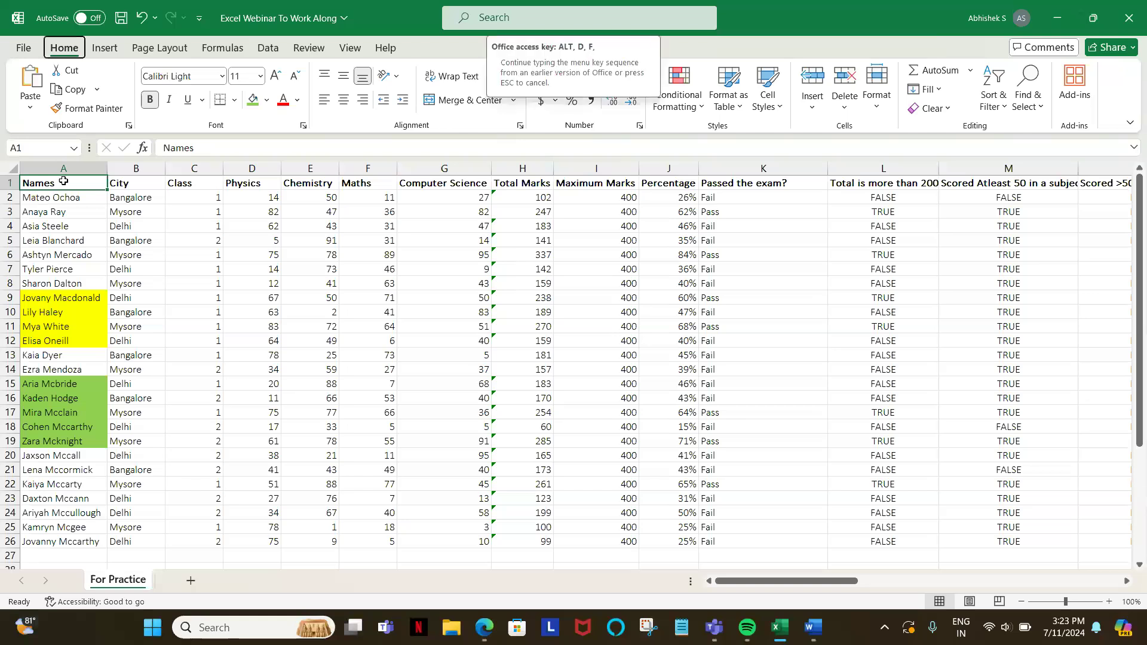
key("alt+d")
key("f")
key("f")
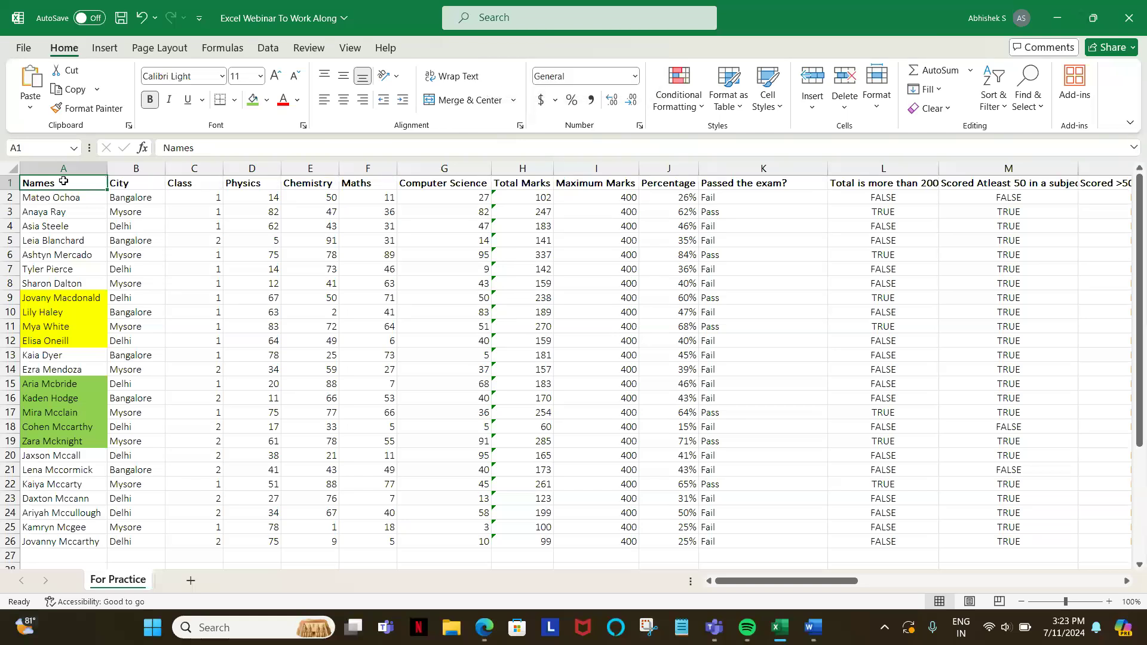
key("alt+d")
key("Escape")
Step: Sort the table by the City column from A to Z
left_click(149, 182)
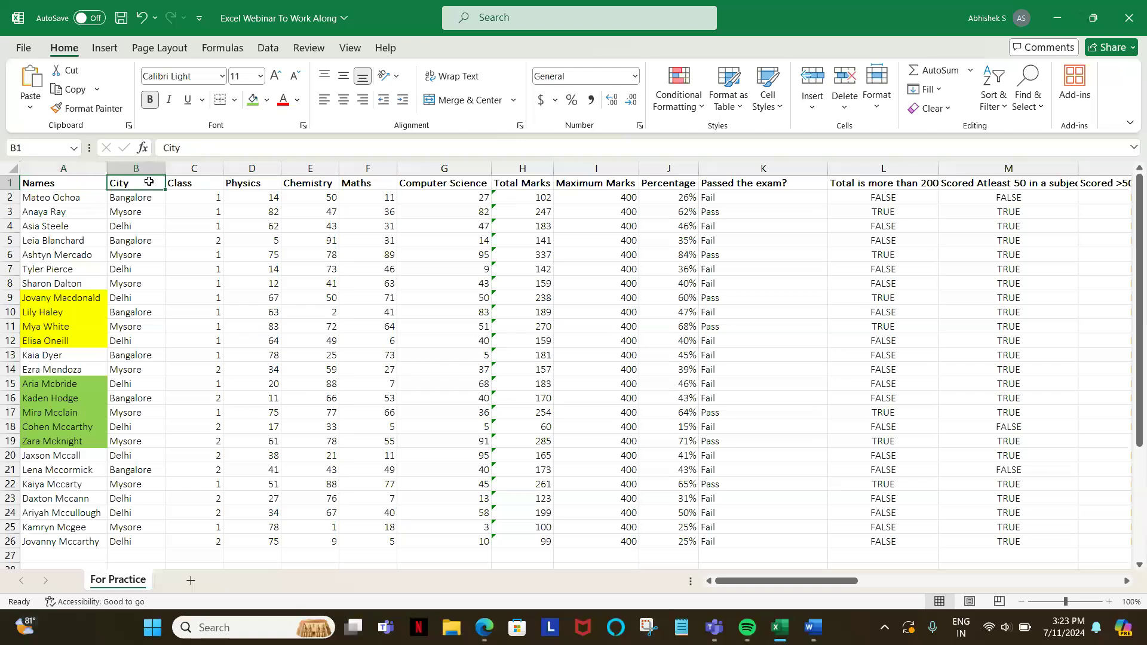
left_click(999, 103)
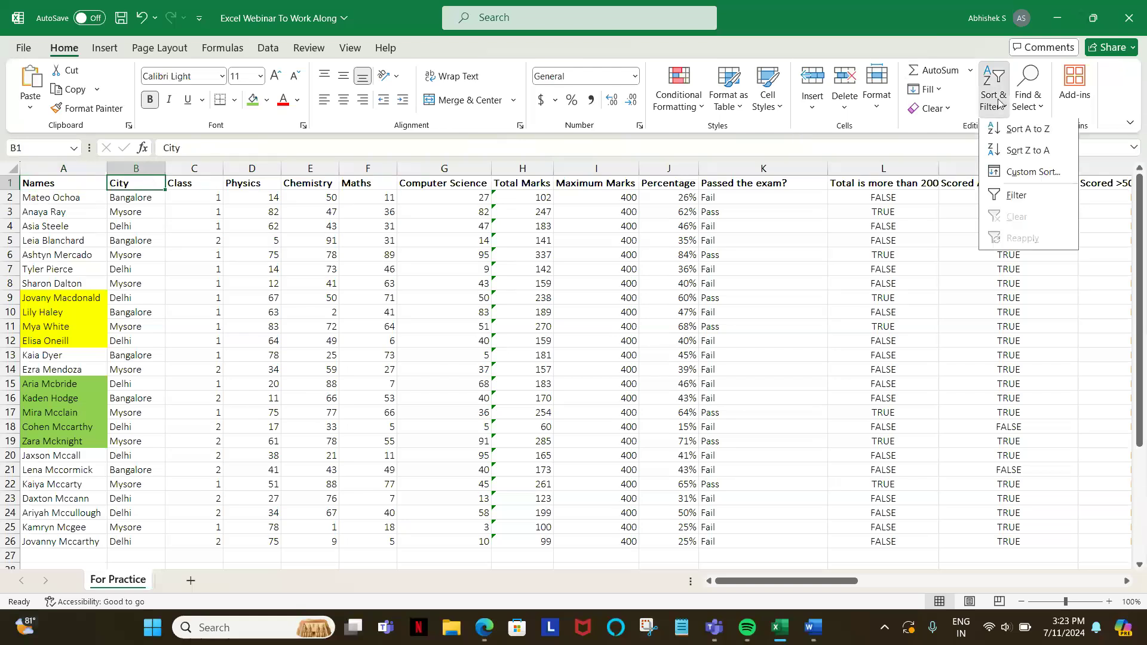
left_click(1007, 132)
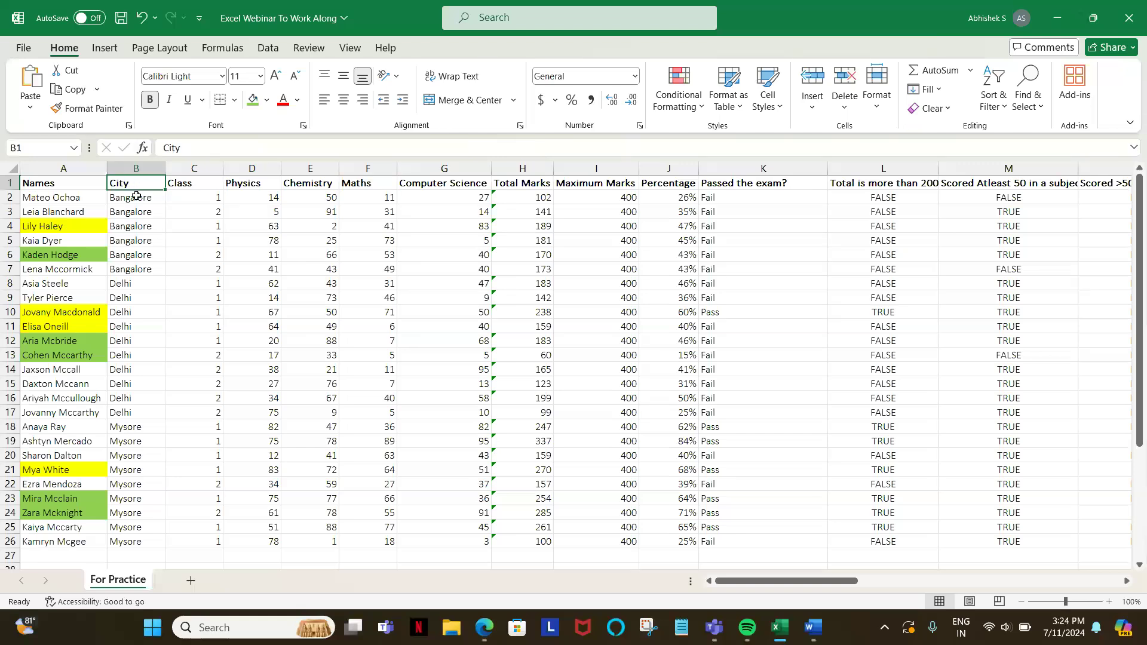
Step: Undo the City sort, reapply it from A to Z, and undo it again
key("ctrl+z")
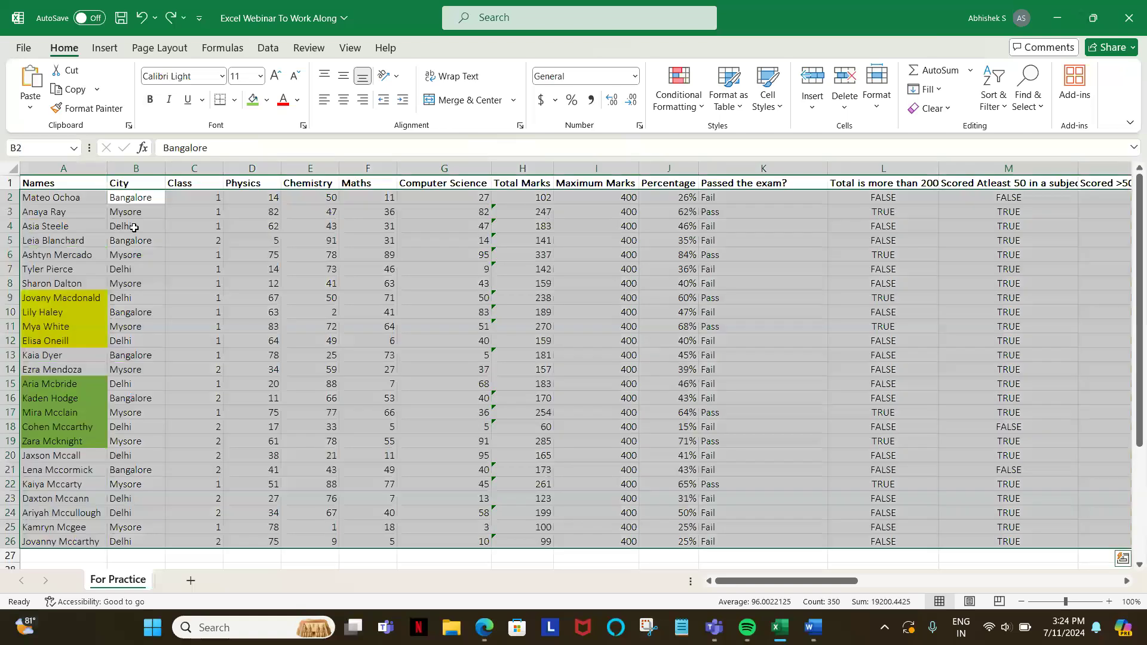
left_click(131, 197)
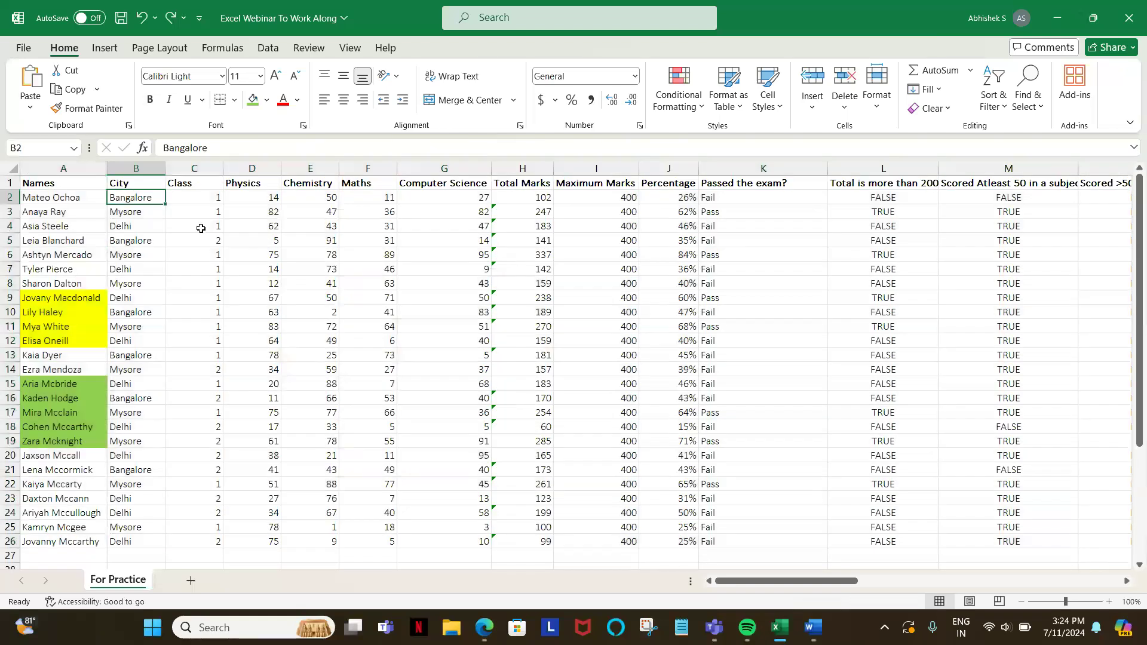
left_click(135, 183)
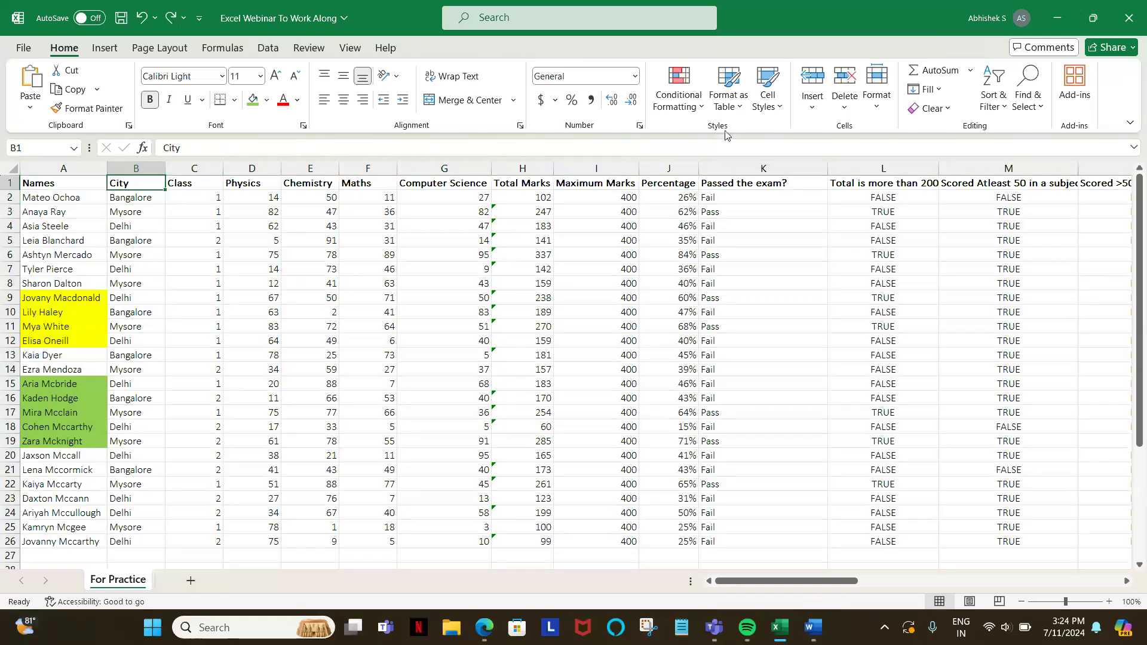
left_click(1003, 99)
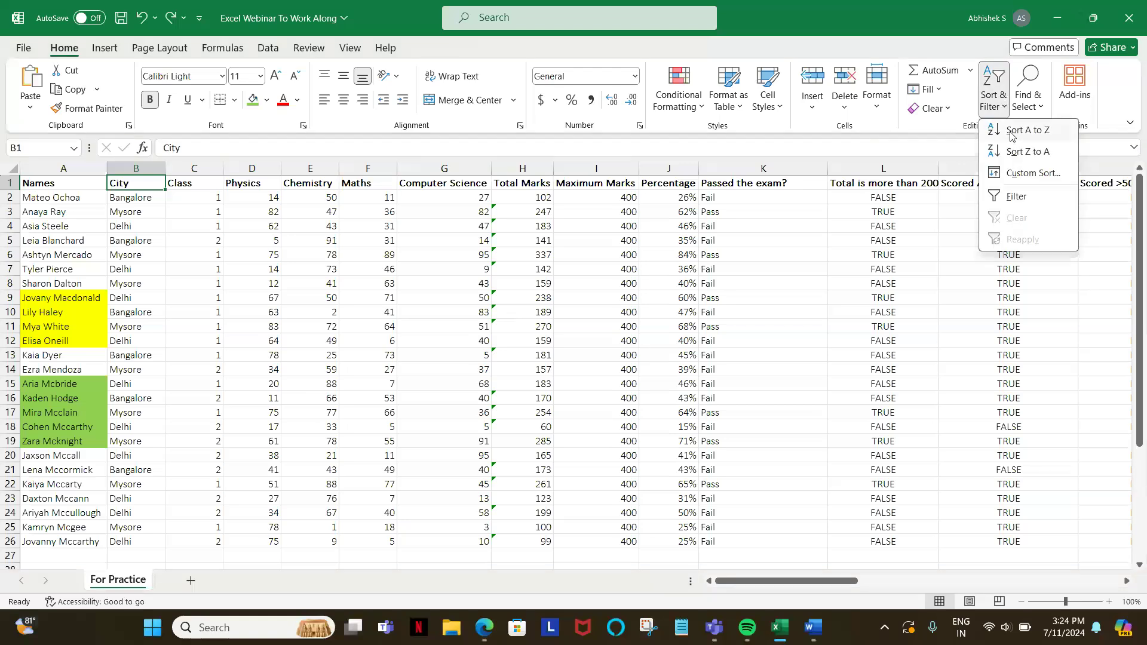
key("Escape")
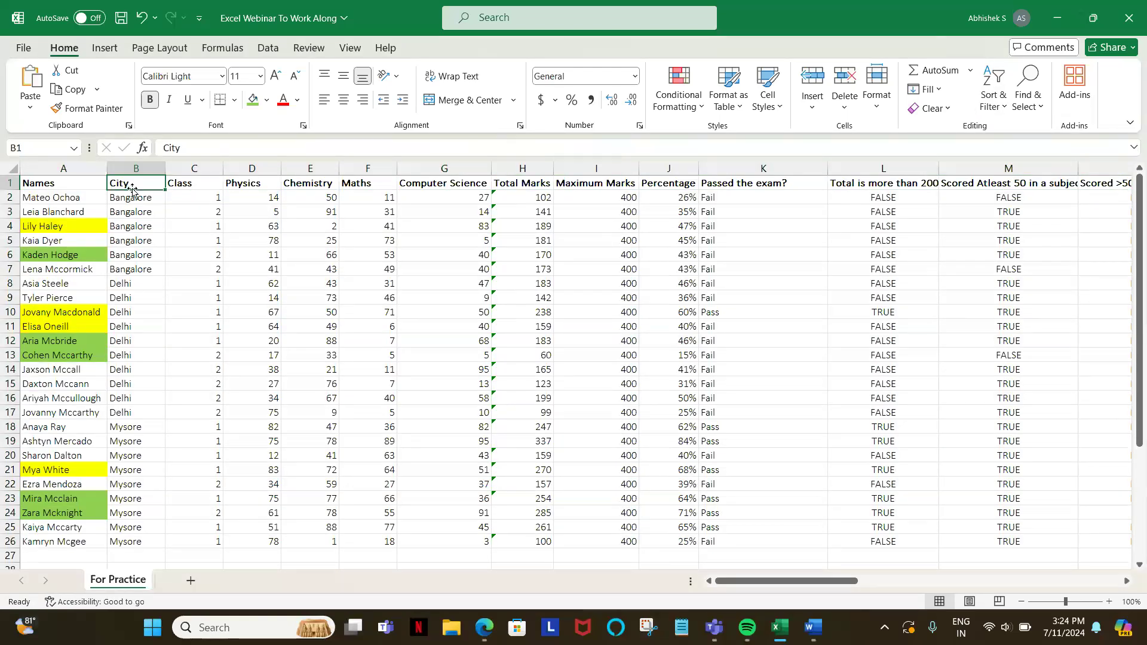
key("ctrl+z")
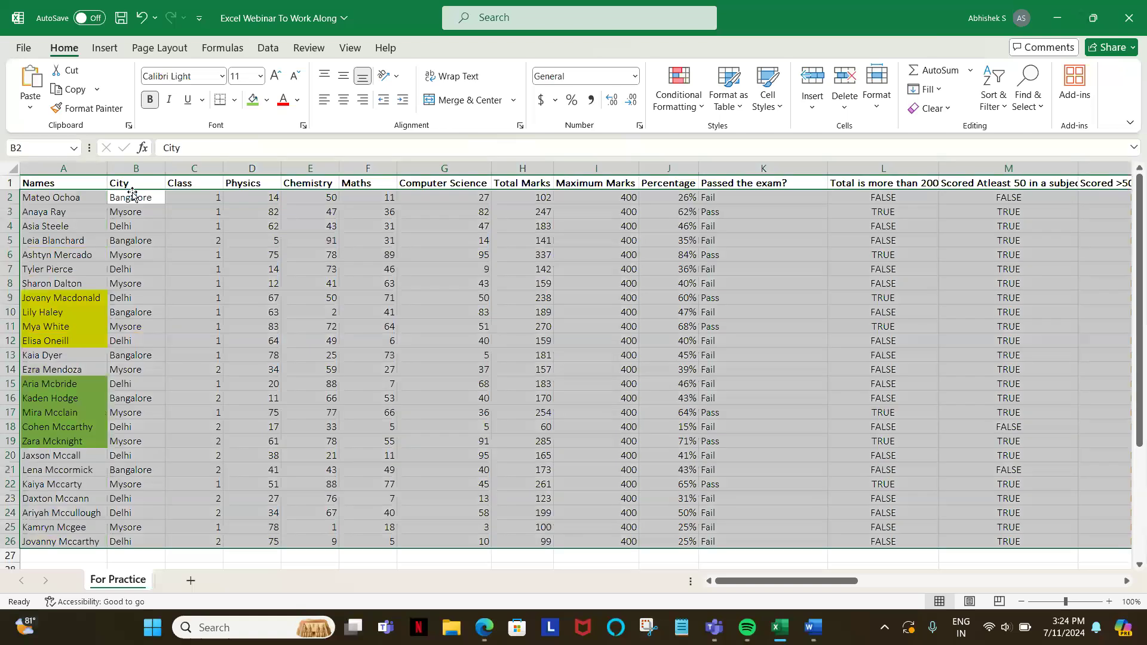
left_click(50, 183)
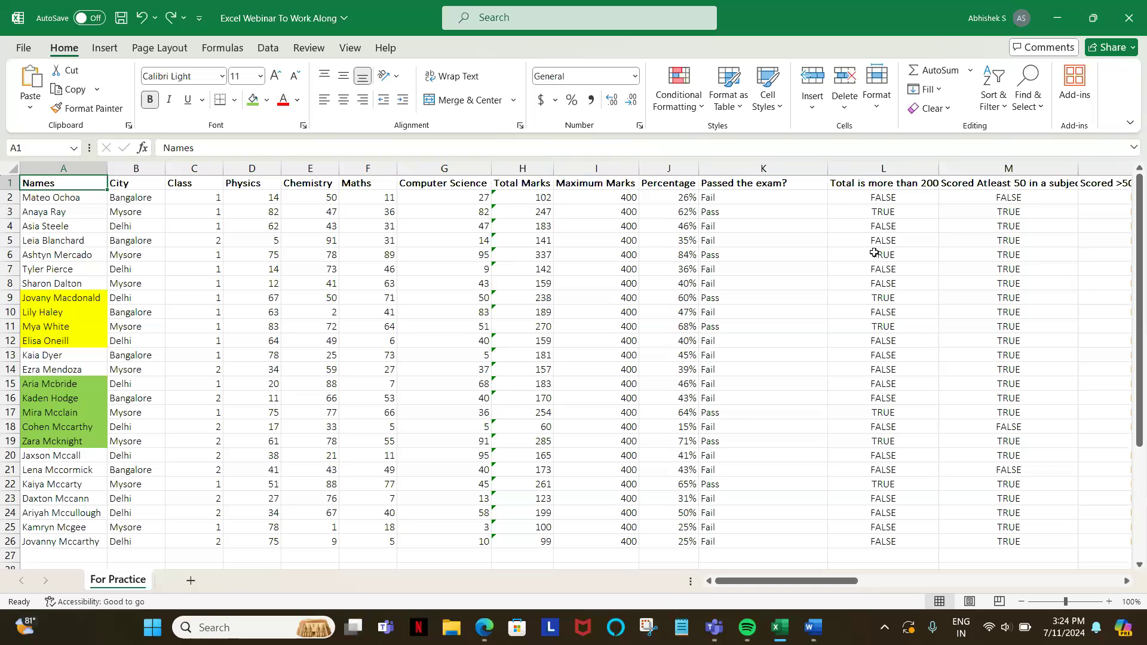
left_click(998, 106)
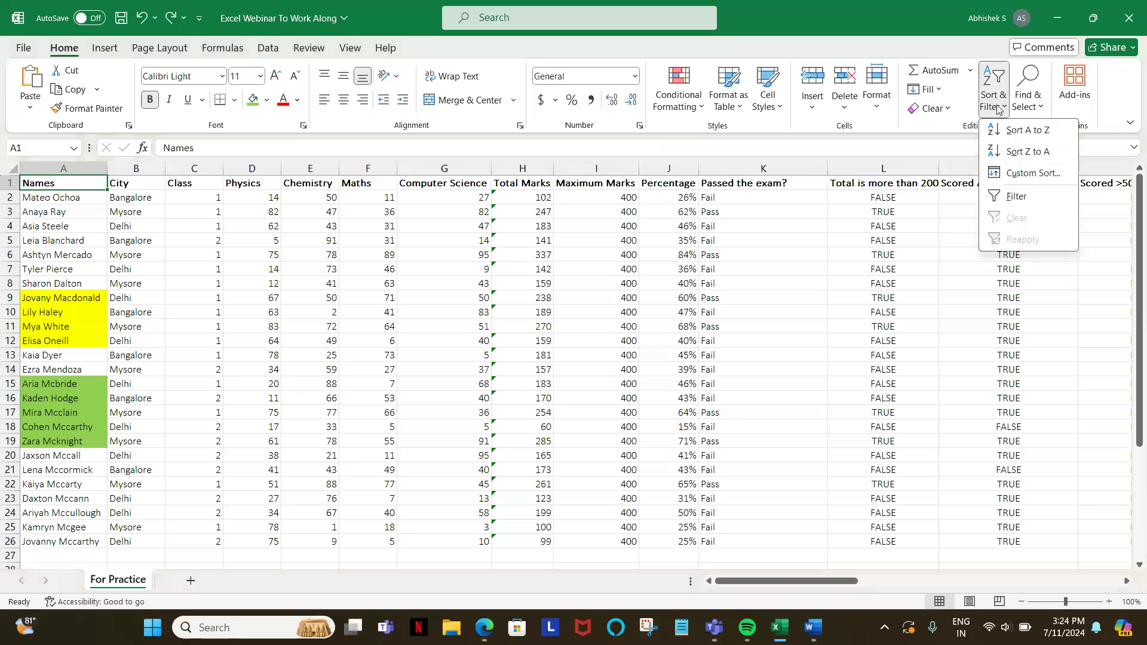
left_click(1020, 175)
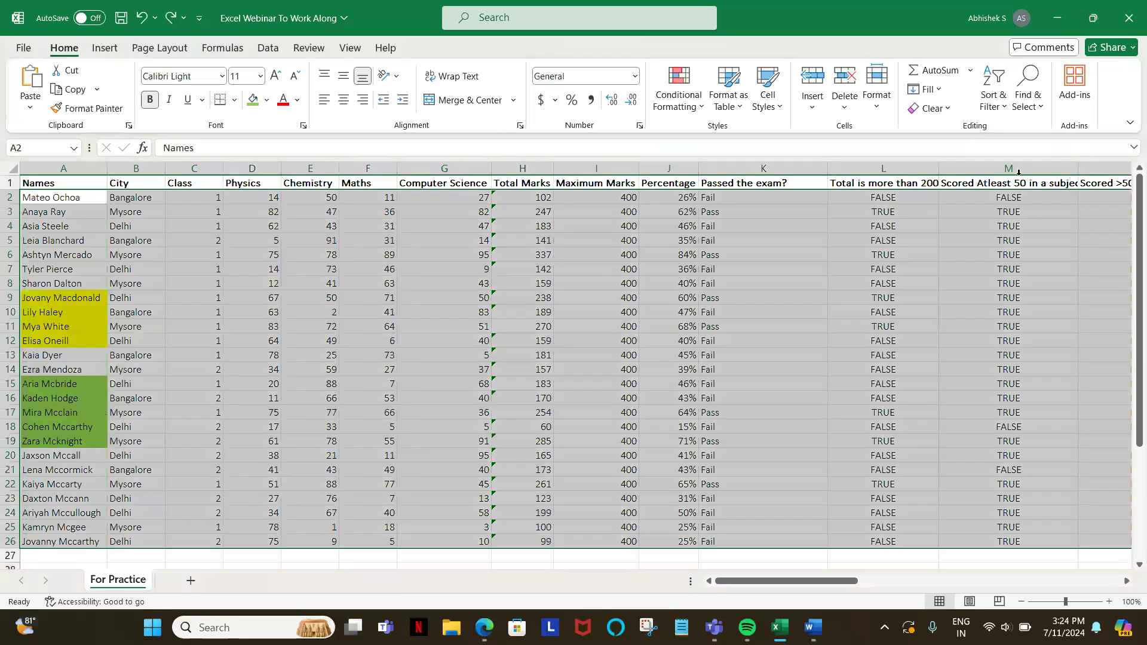
key("Escape")
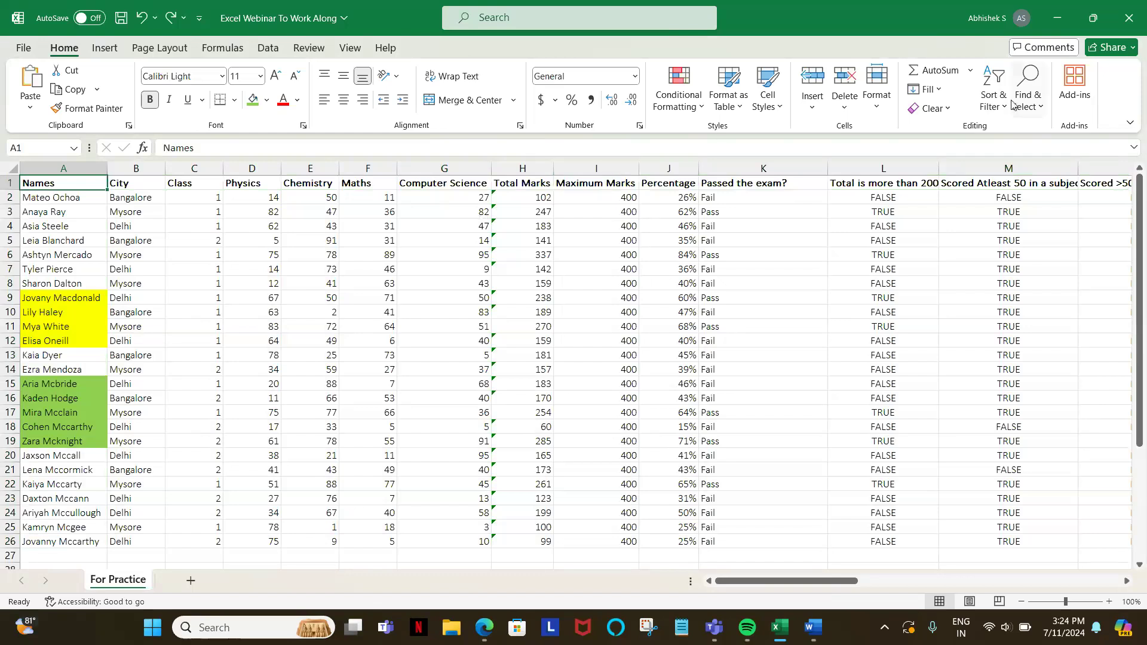
Step: Custom sort the table by Names and then by City, both on cell values from A to Z
left_click(990, 108)
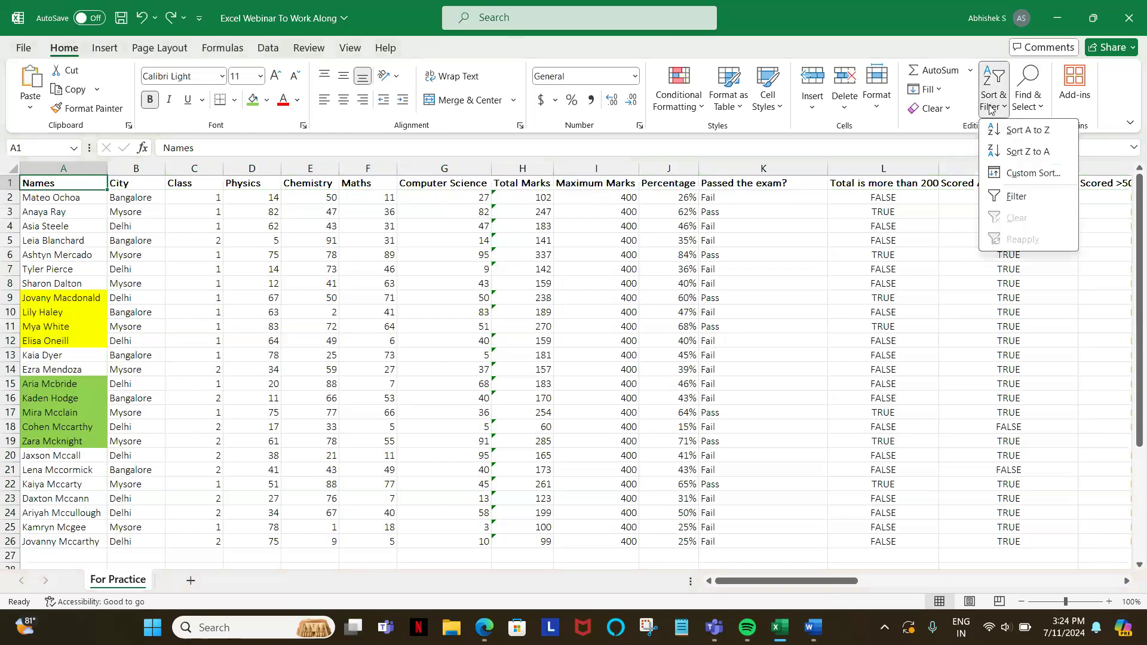
left_click(1010, 175)
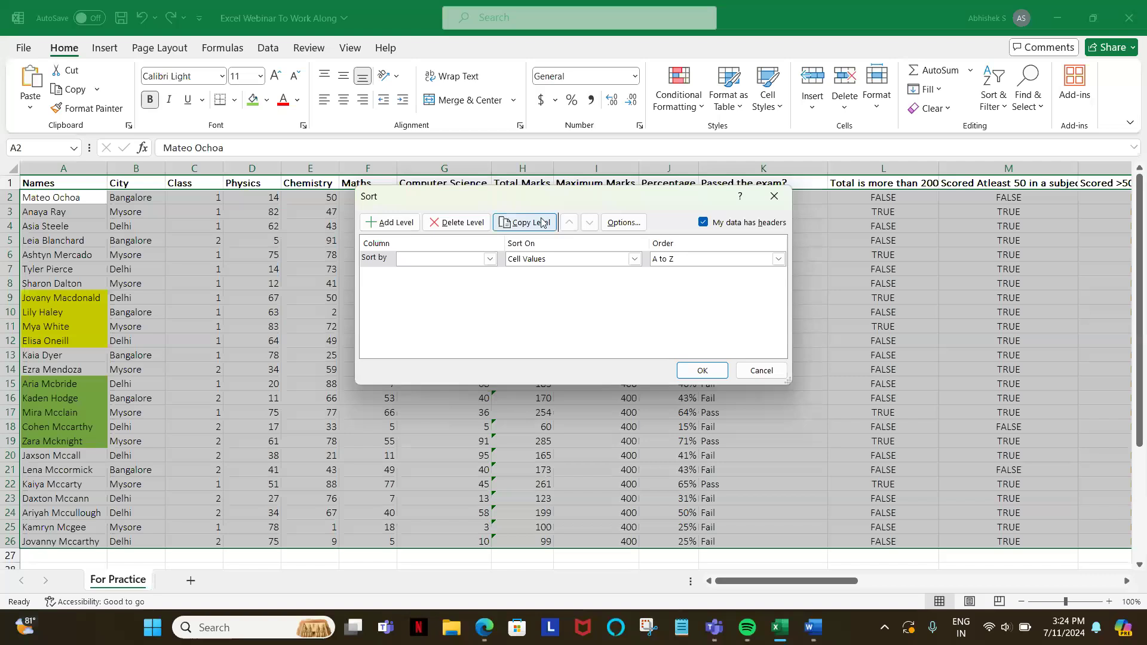
left_click(450, 262)
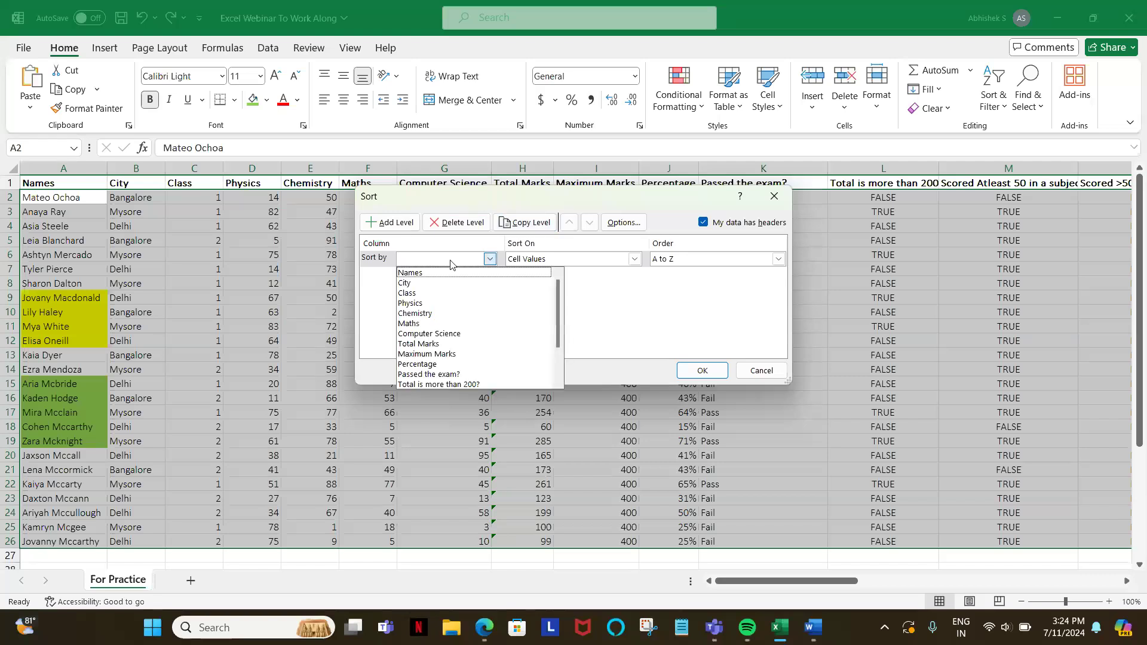
left_click(433, 274)
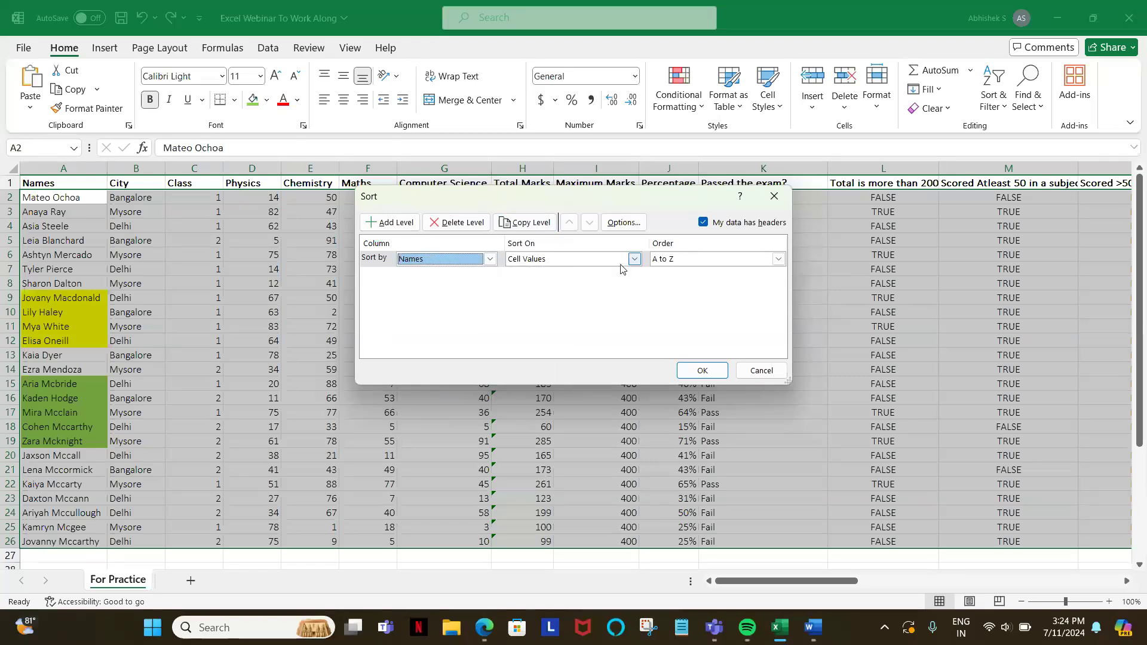
left_click(399, 230)
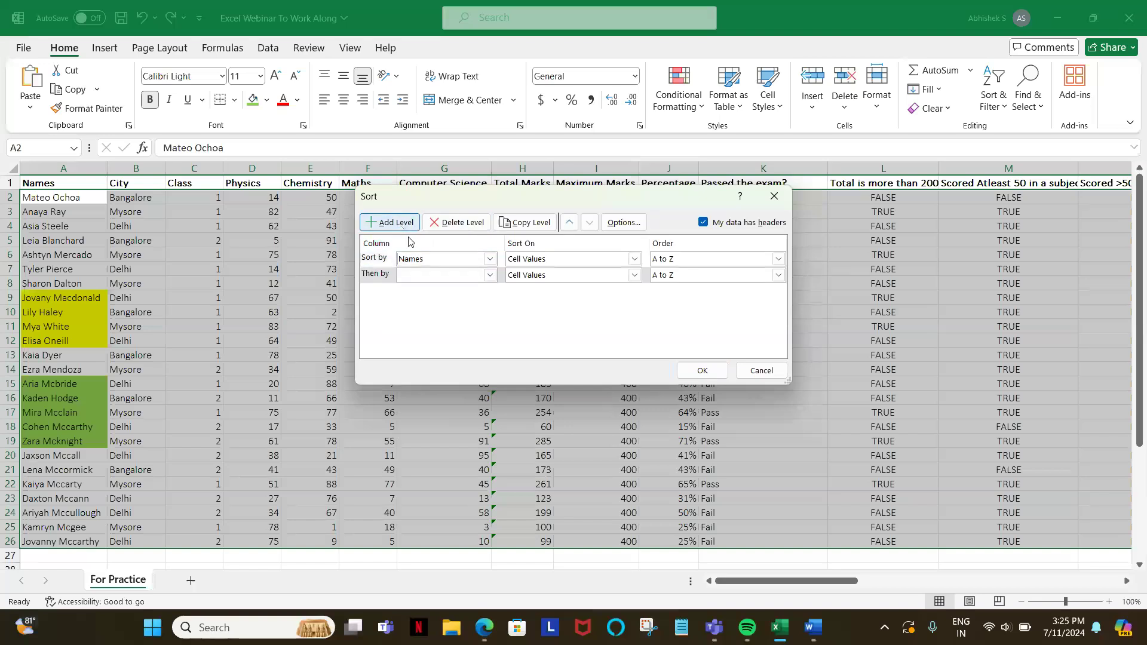
left_click(430, 276)
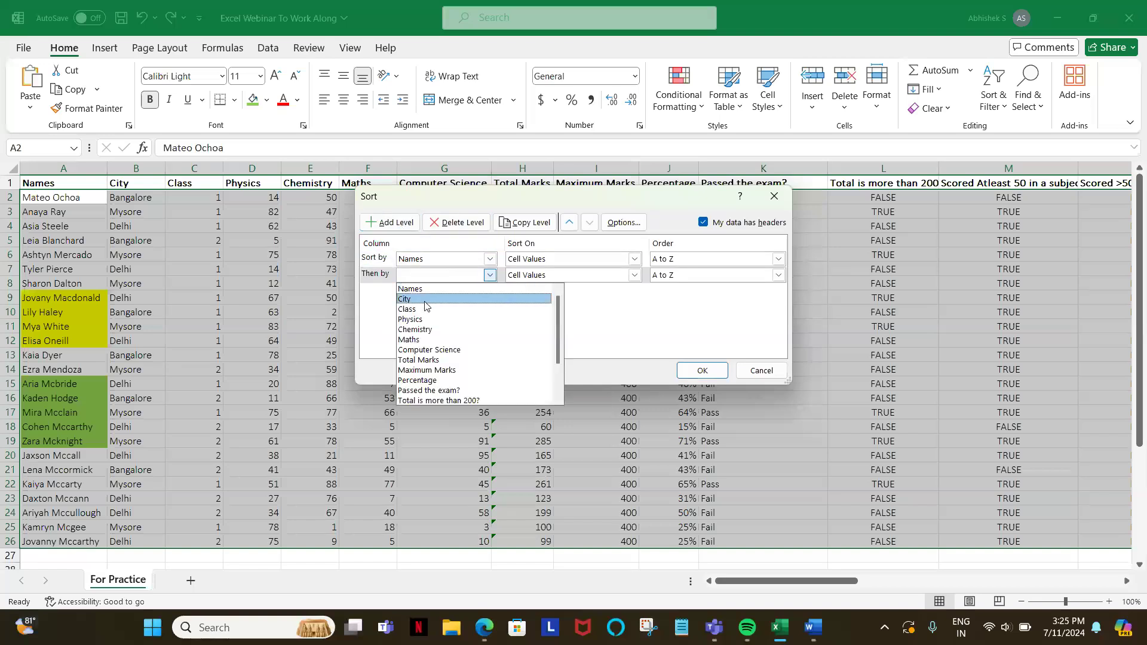
left_click(426, 301)
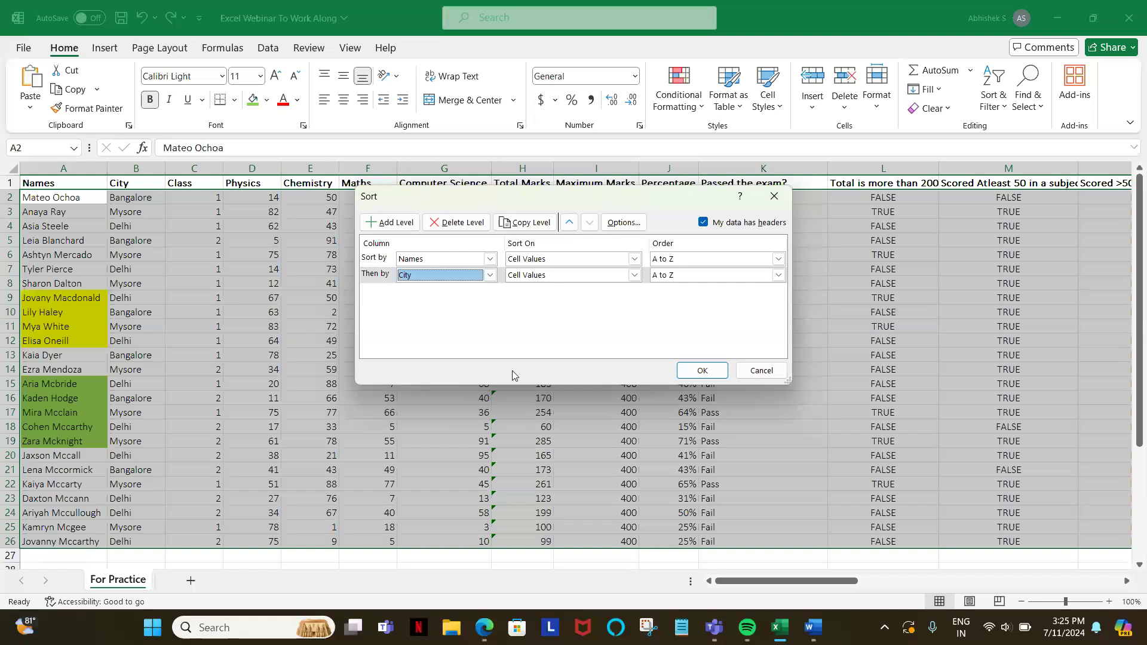
left_click(700, 375)
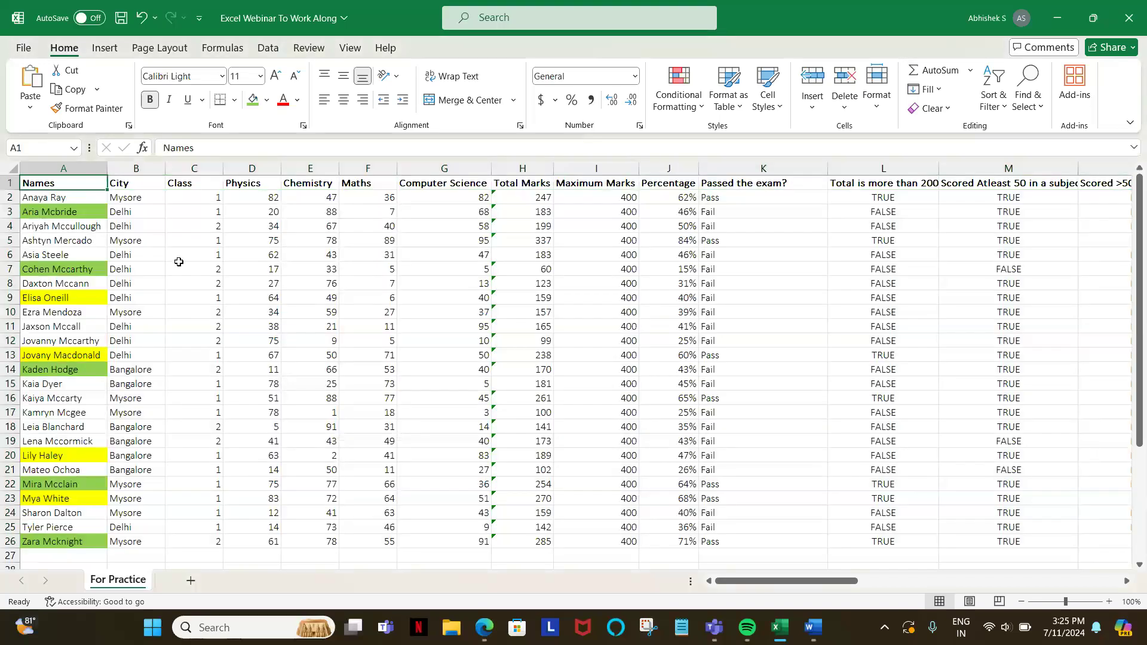
Step: Fill the first five cells under the Names header, A2:A6, with a light blue theme color
left_click(71, 200)
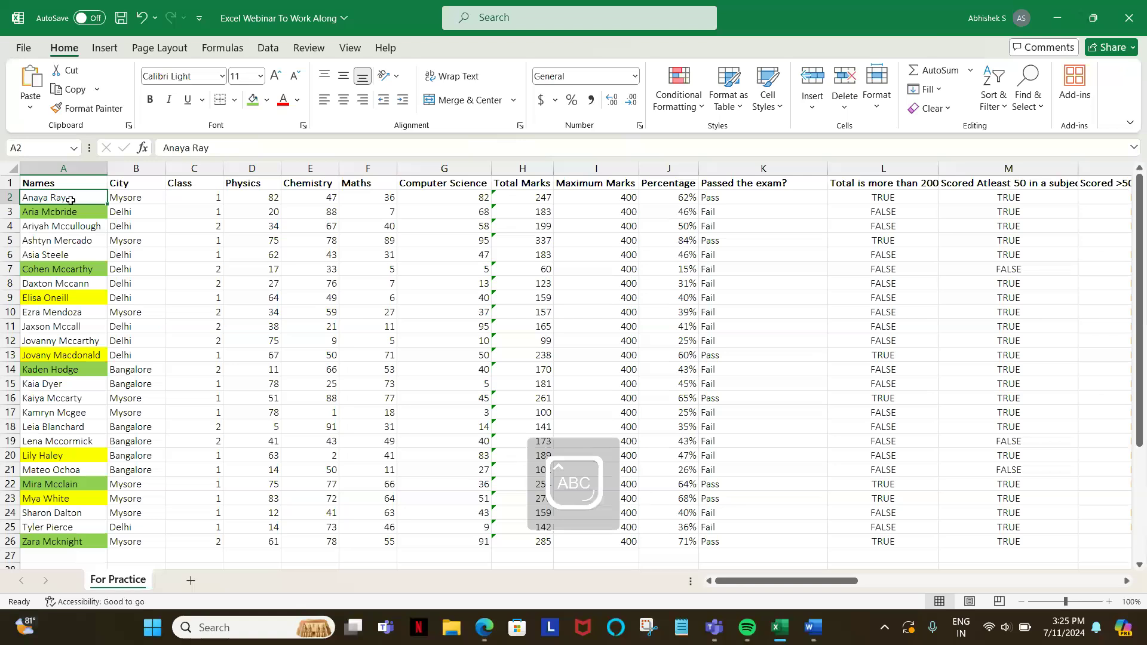
key("shift+Down")
key("shift+Down")
key("shift+Down")
key("shift+Down")
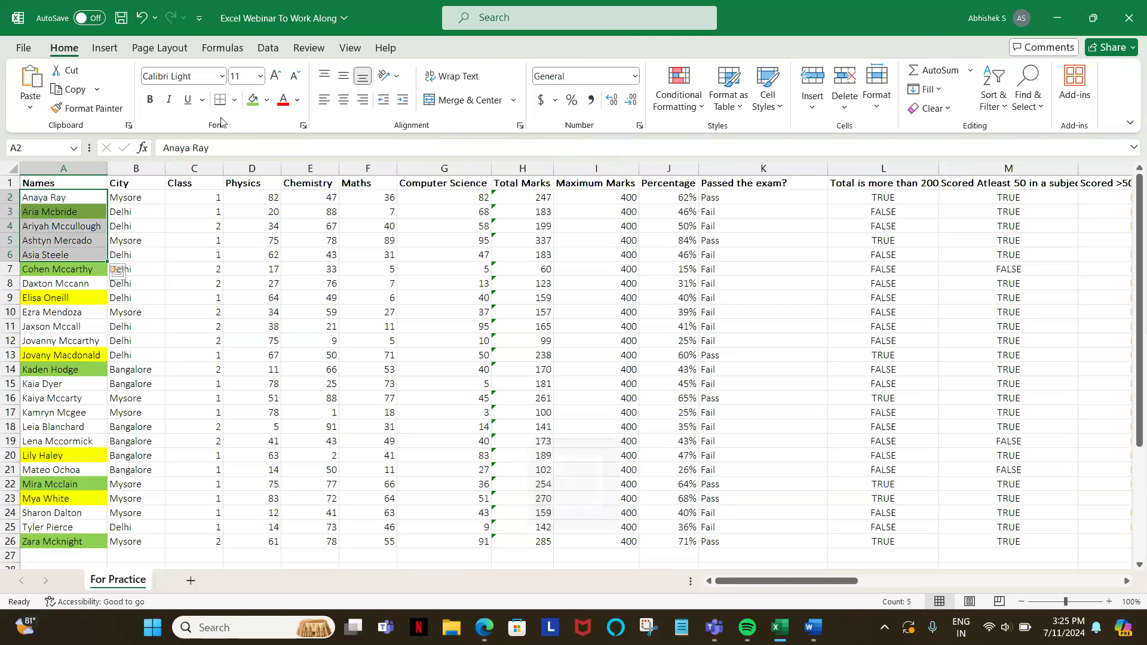
left_click(267, 100)
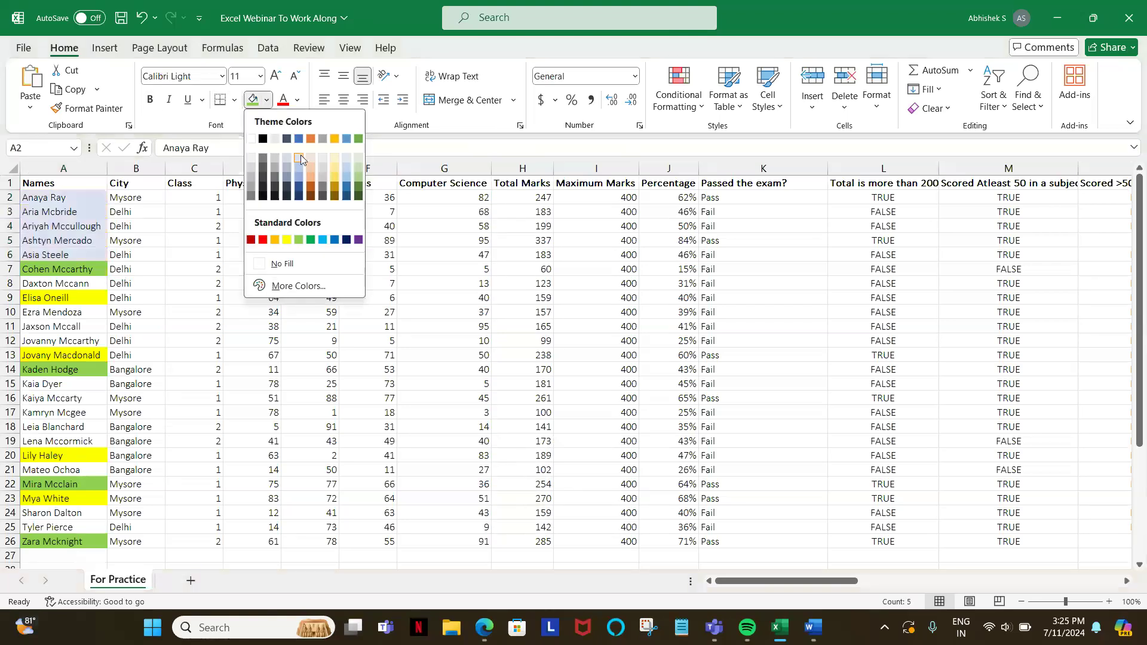
left_click(281, 261)
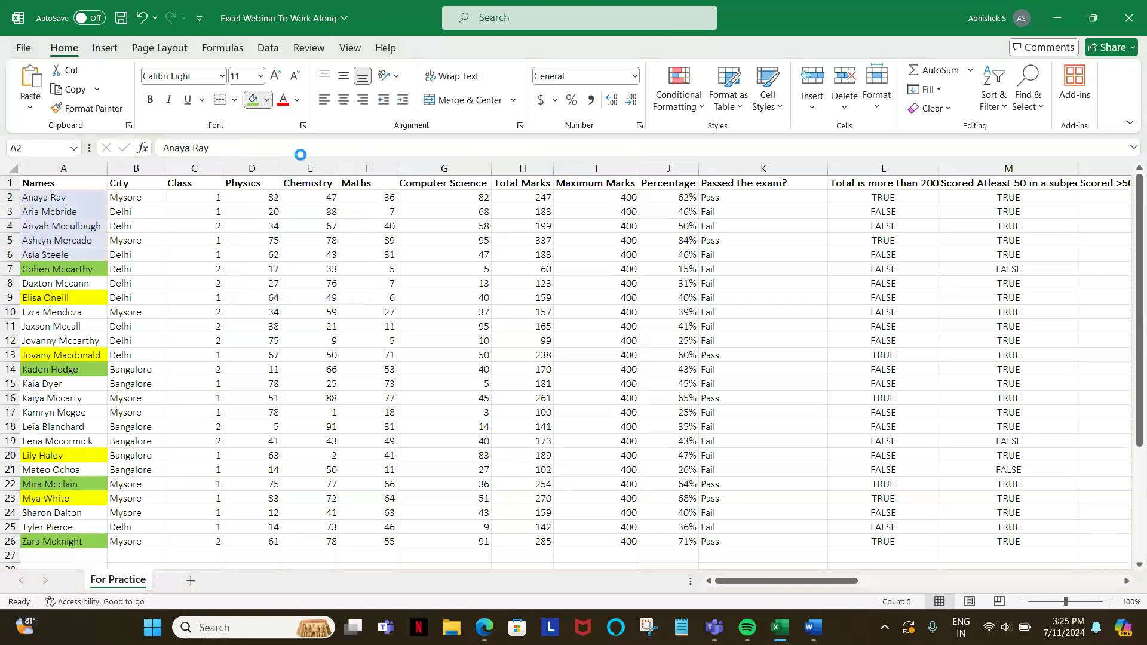
Step: Select cells B2:B6 to examine the city order beside the light blue names
left_click(139, 204)
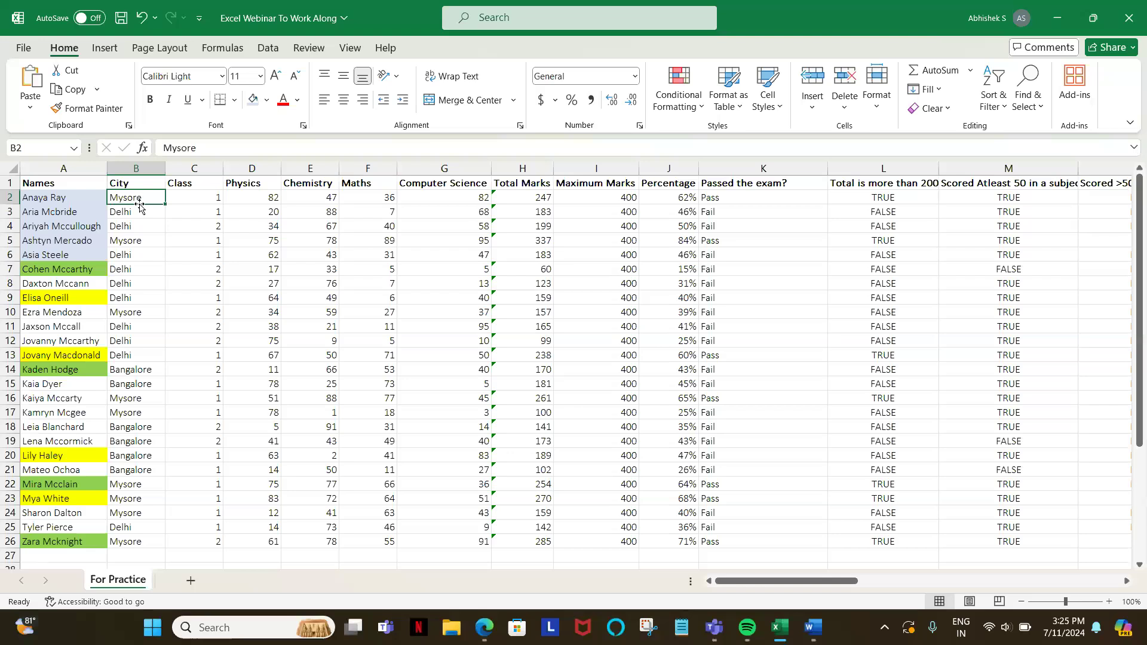
key("shift+Down")
key("shift+Down")
key("shift+Down")
key("shift+Down")
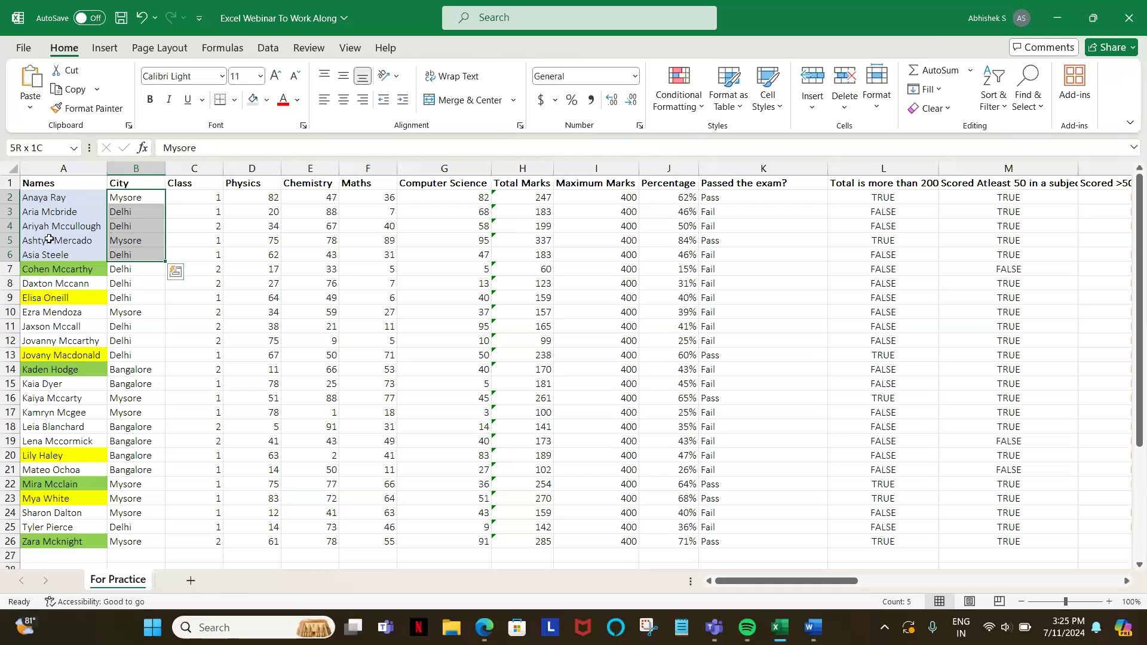
left_click(25, 198)
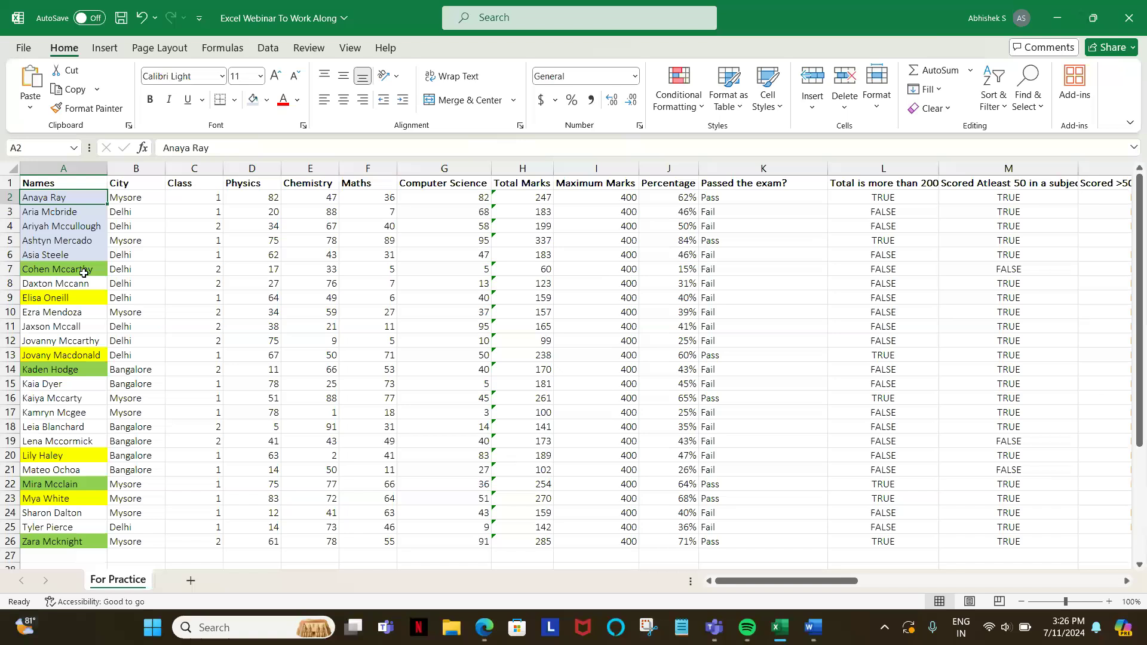
Step: Select the names starting with K together with their cities, A14:B17, to examine the two-level sort order
left_click(44, 370)
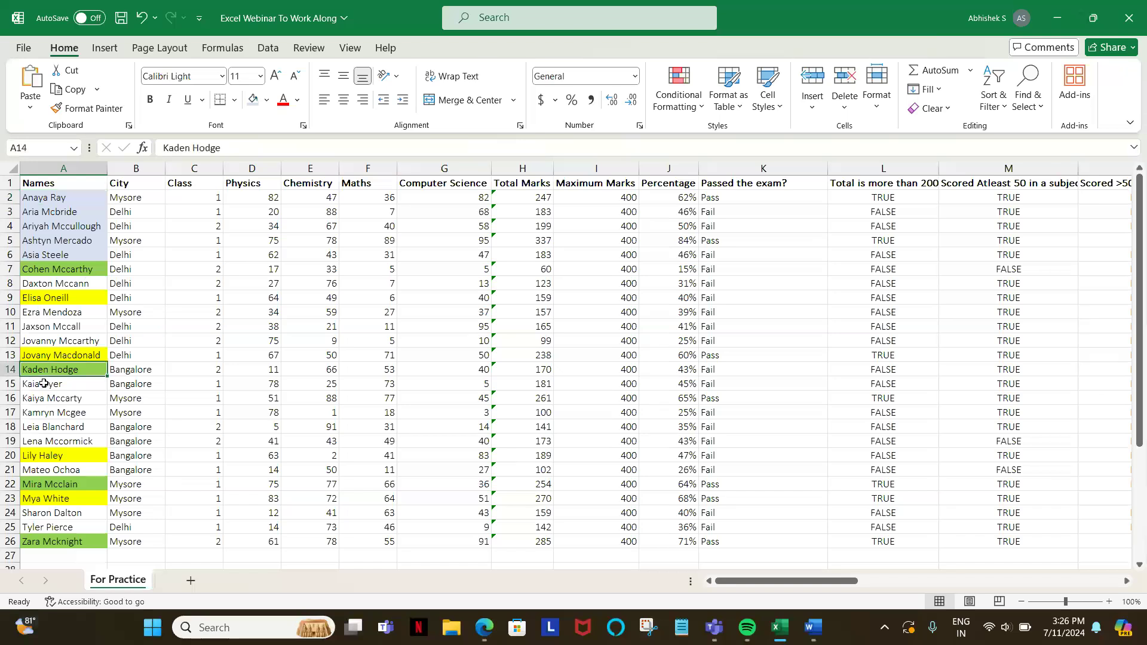
key("Caps_Lock")
key("Down")
key("Down")
key("Up")
key("Up")
key("shift+Down")
key("shift+Down")
key("shift+Down")
key("shift+Right")
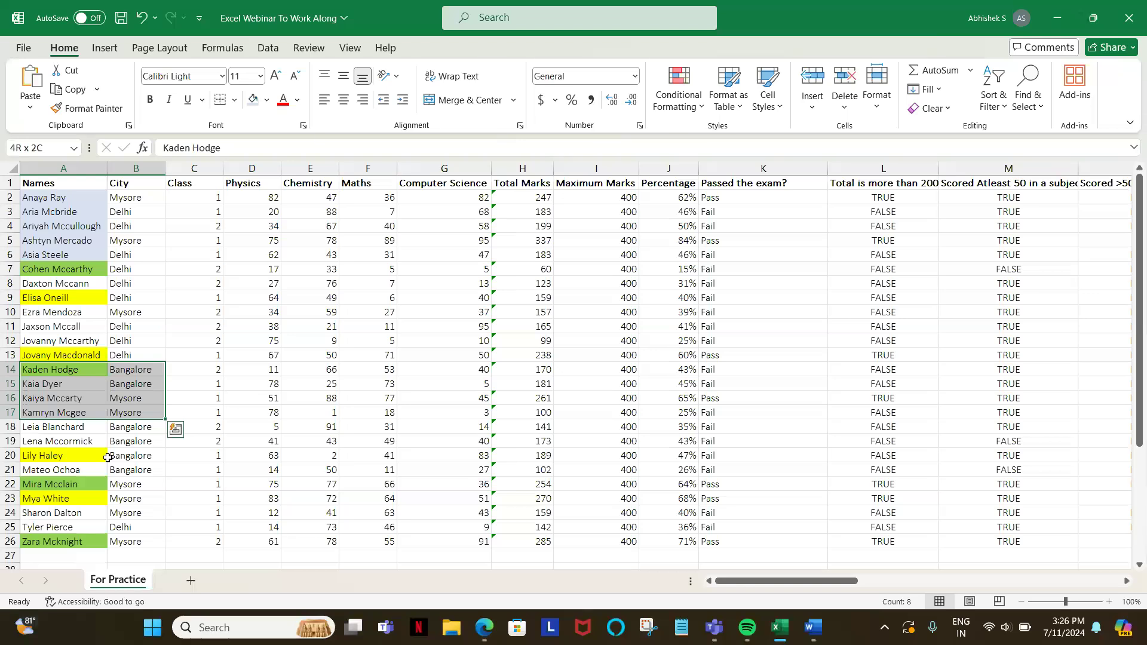
Step: Select the Total Marks header and switch on the filters for the table's header row
key("alt")
key("ctrl+shift+l")
key("ctrl+shift+l")
left_click(191, 183)
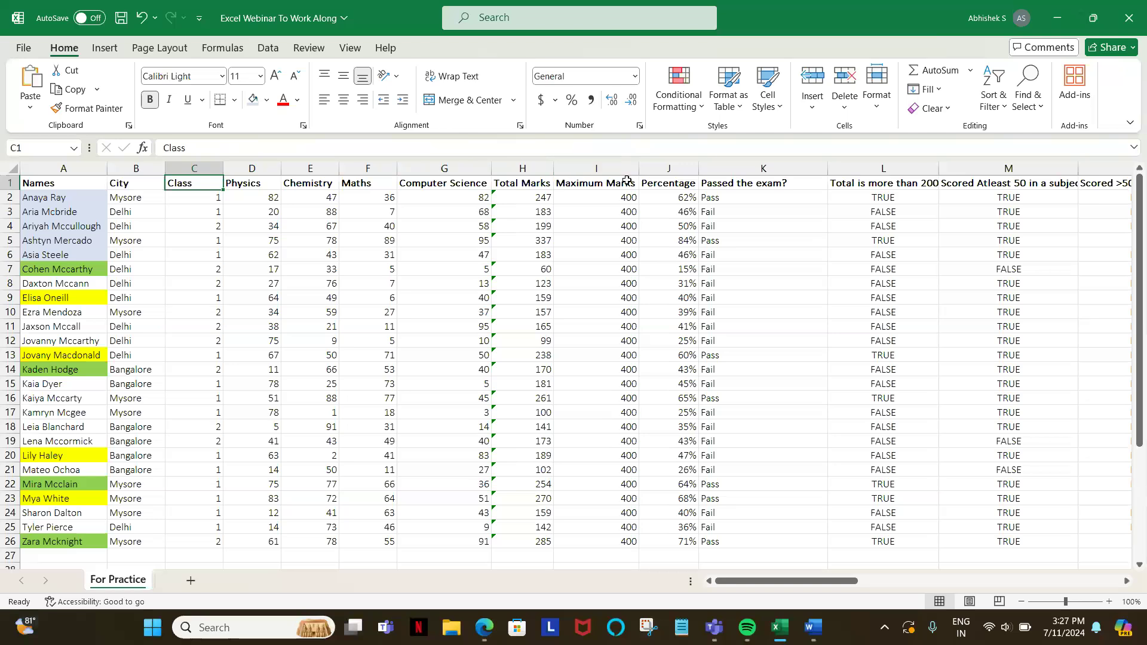
left_click(529, 183)
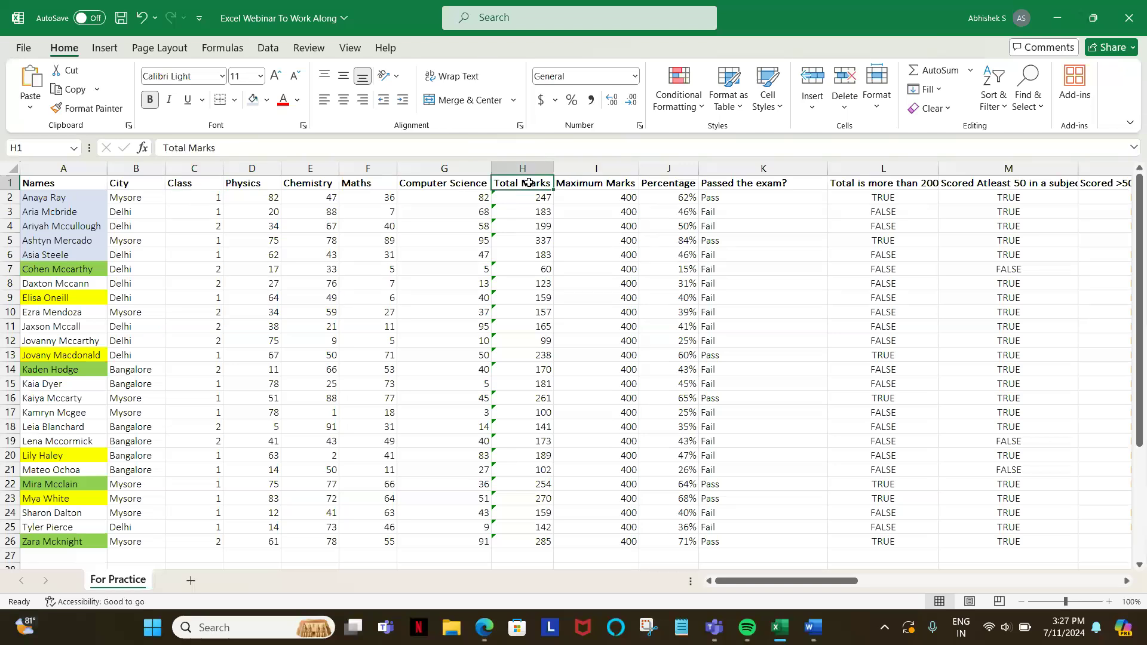
left_click(986, 103)
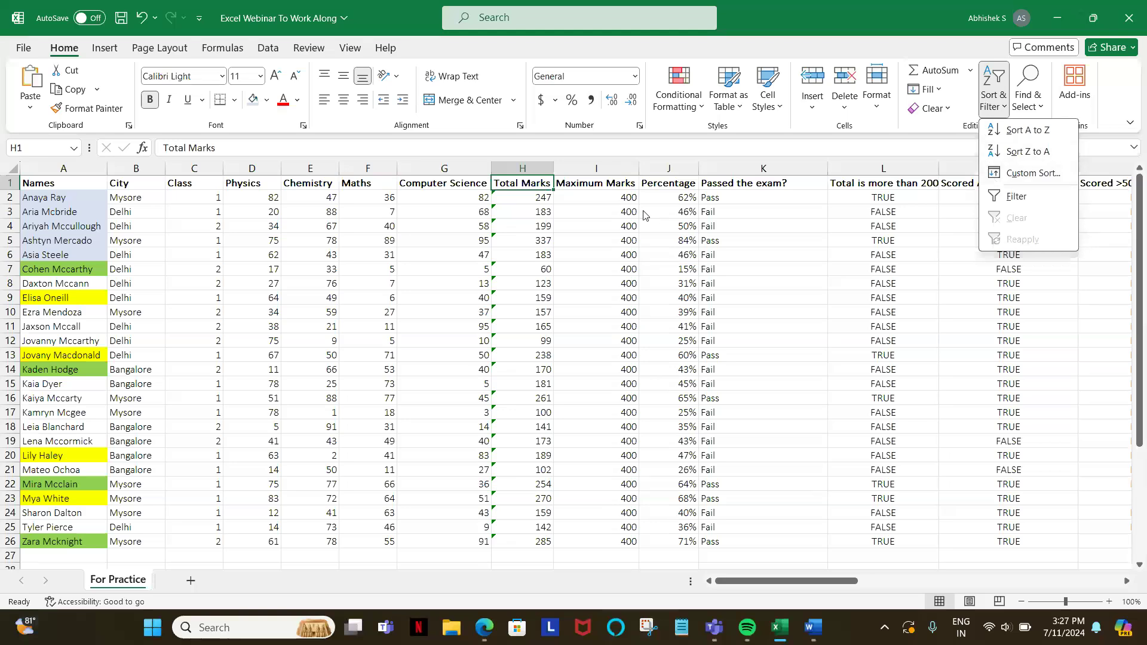
left_click(531, 195)
key("ctrl+shift+l")
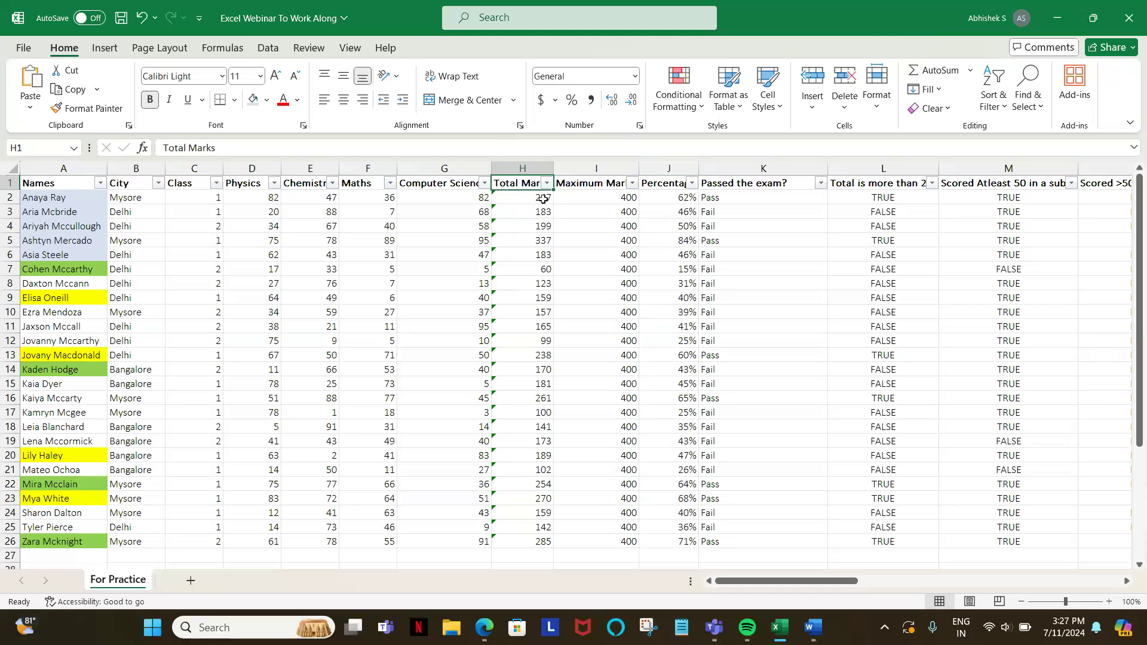
Step: Sort the table by Total Marks from largest to smallest, and re-sort it from smallest to largest
left_click(548, 186)
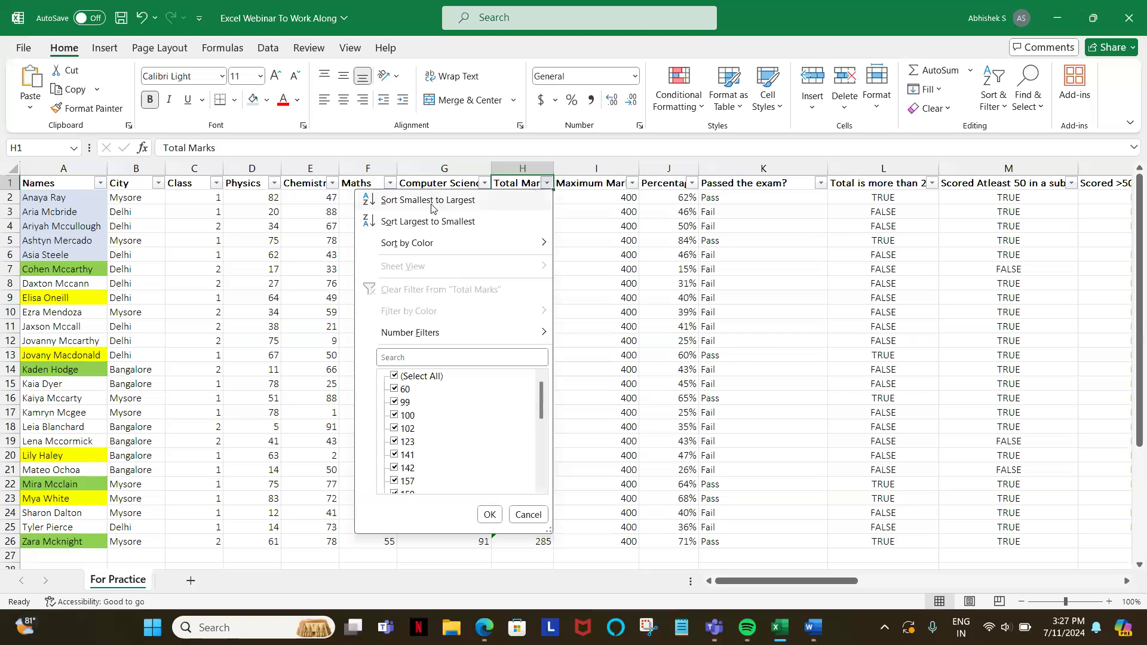
left_click(421, 222)
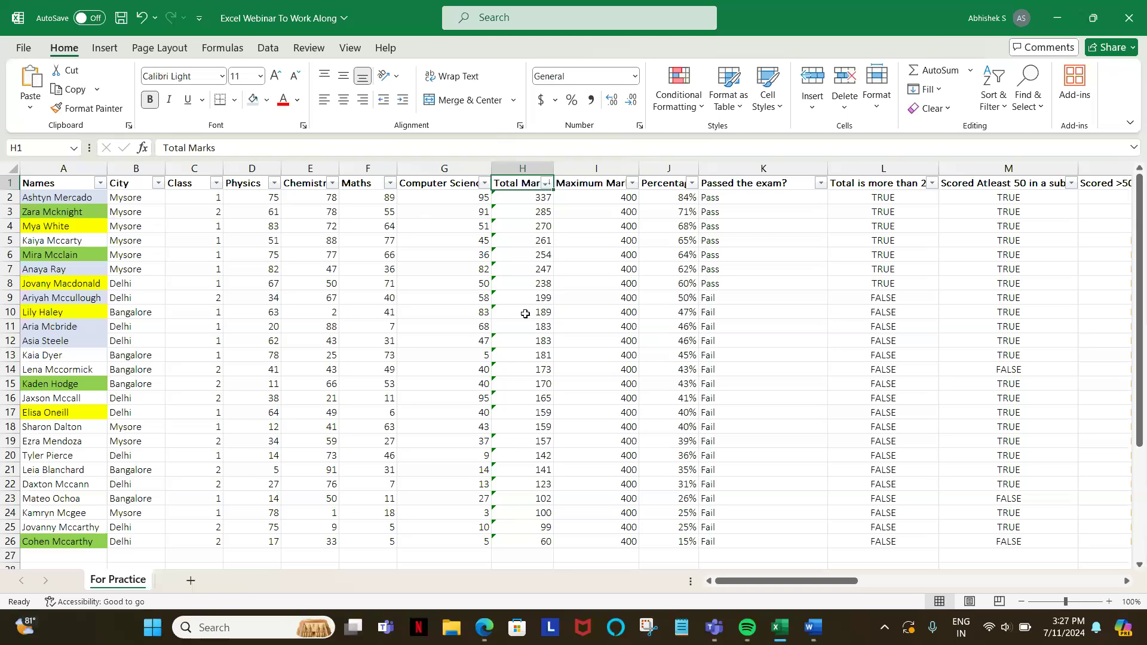
left_click(546, 183)
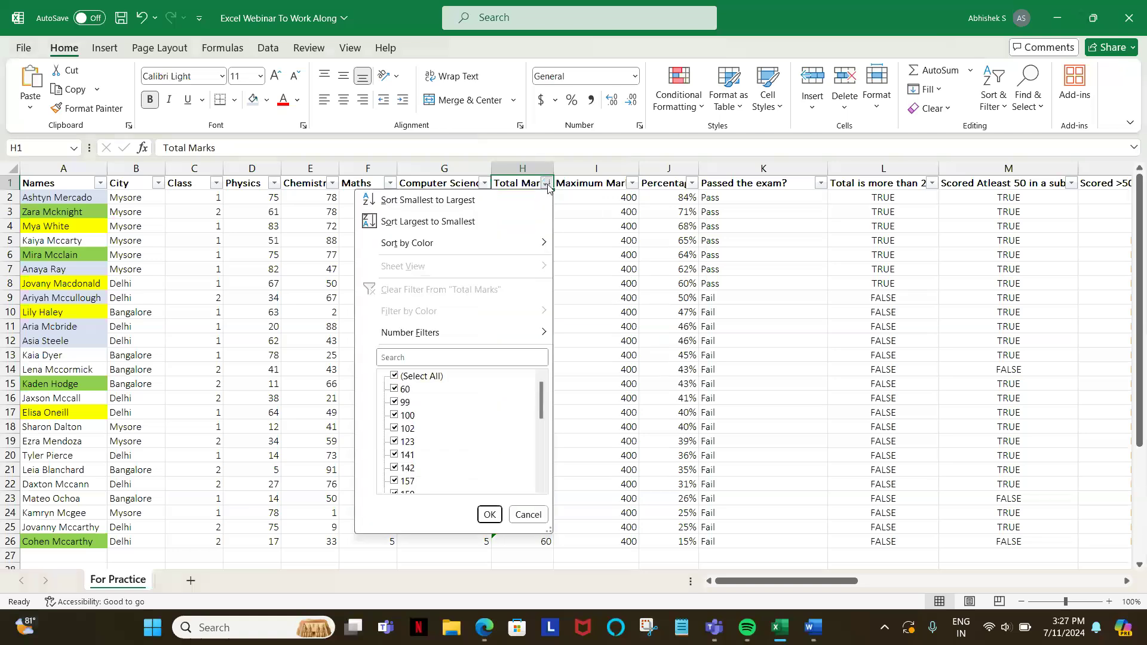
left_click(444, 201)
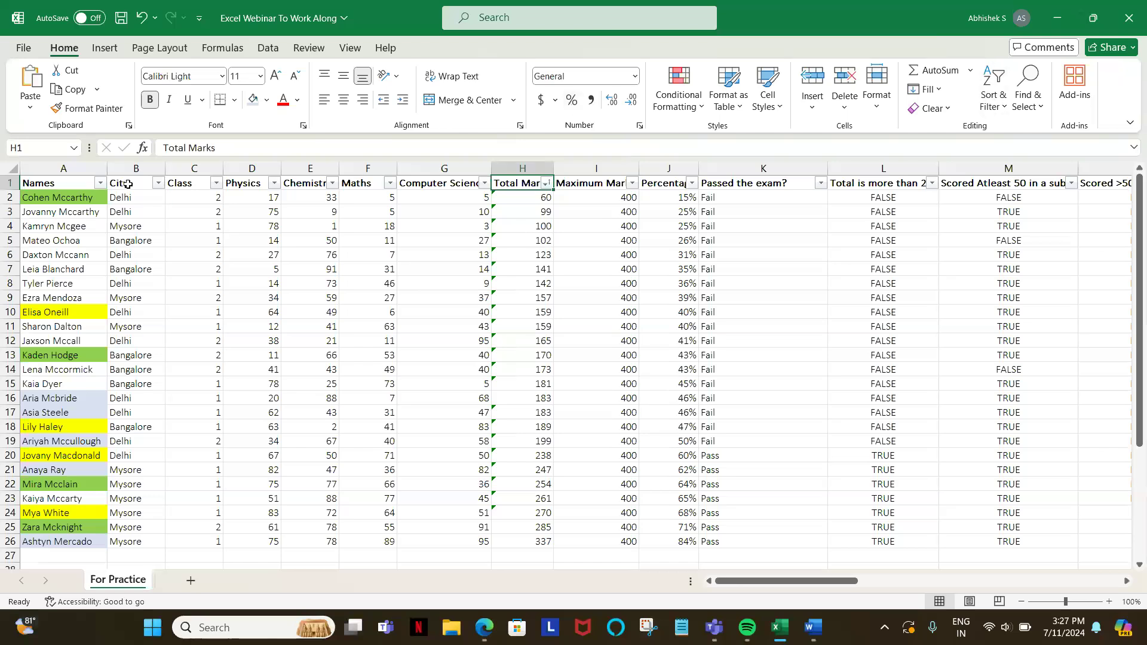
Step: Open the custom sort settings with the City header selected, review the current sort level, and close them without changes
left_click(127, 184)
left_click(993, 93)
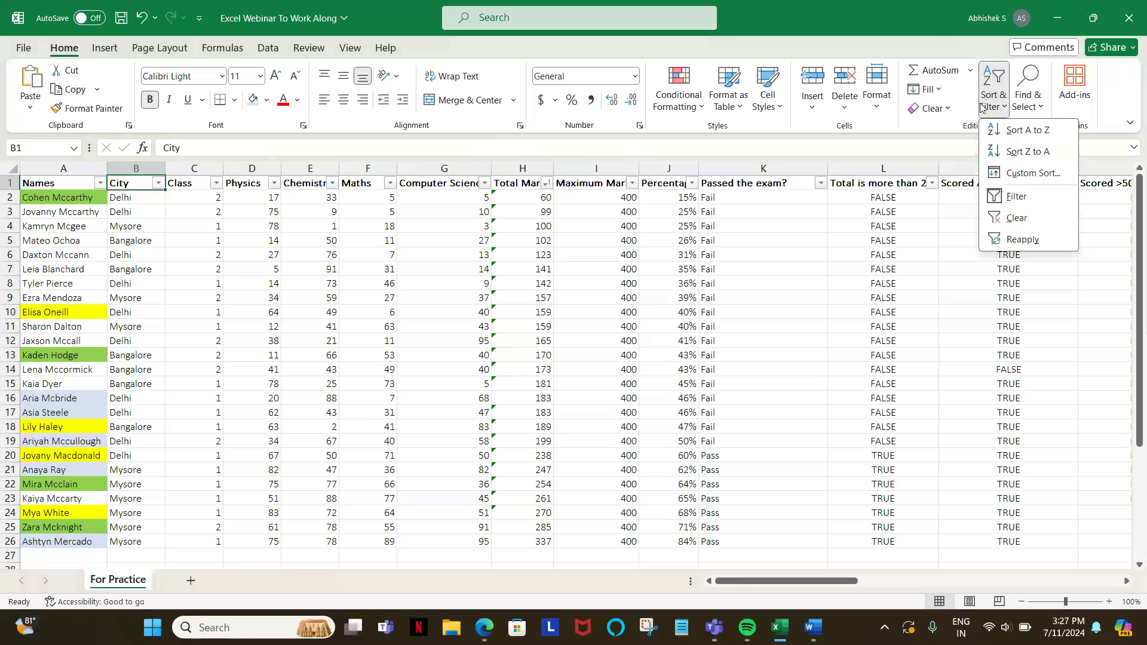
left_click(1029, 177)
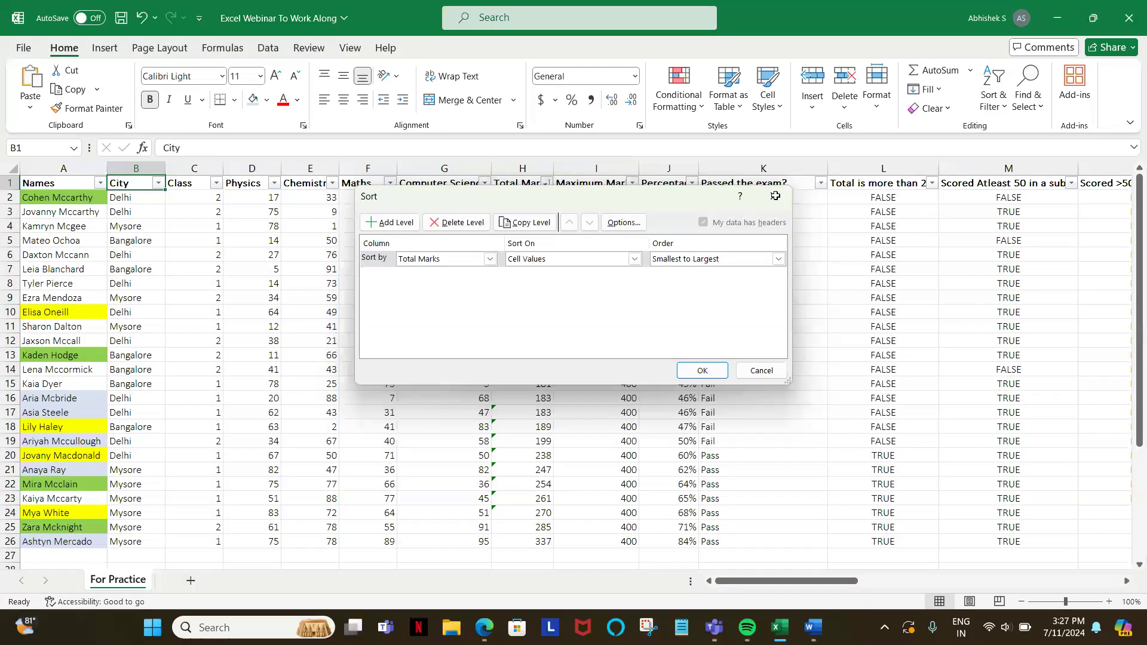
left_click(775, 196)
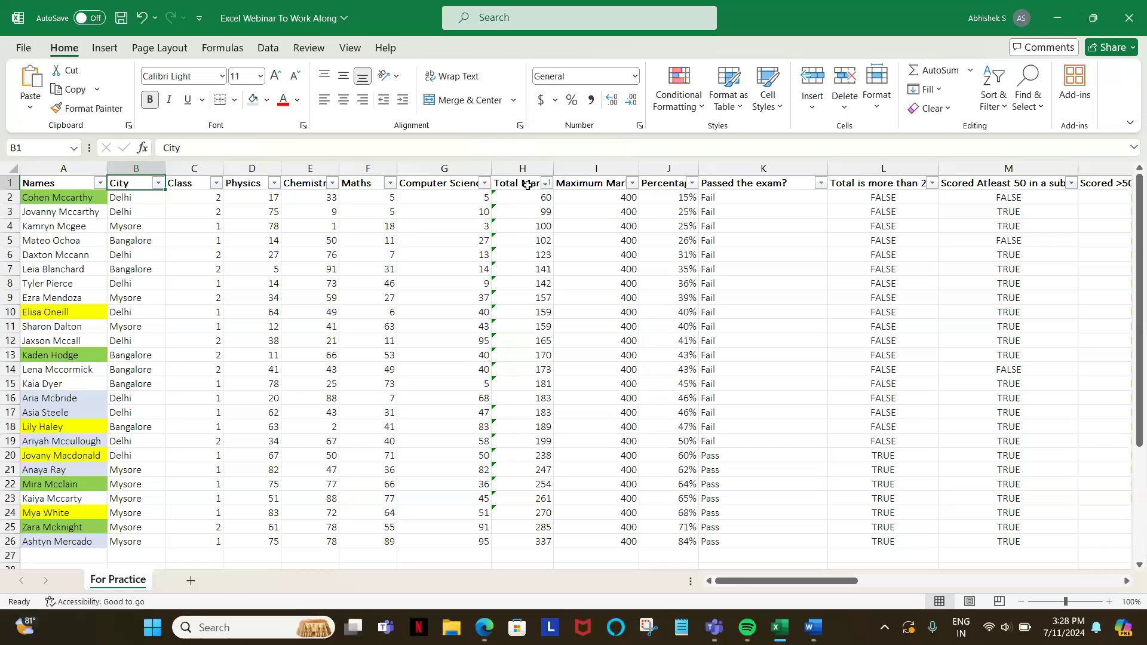
Step: Switch off the header filters and select the table range A1:N26, from Names through the Scored >50 in all subjects? column
key("ctrl+shift+l")
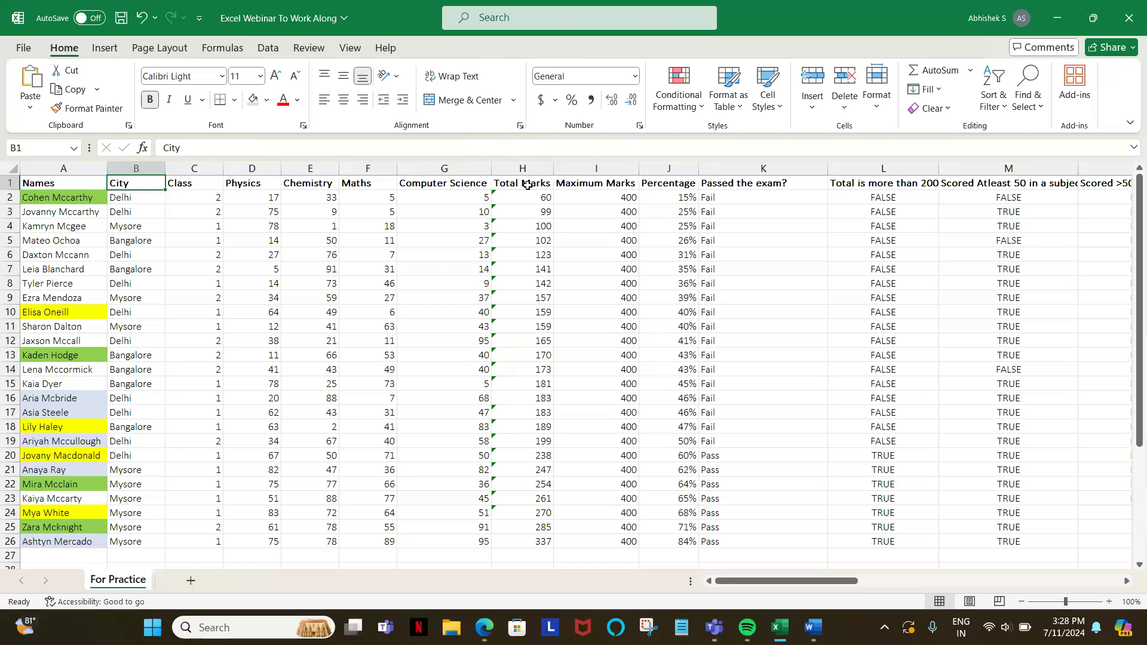
key("Left")
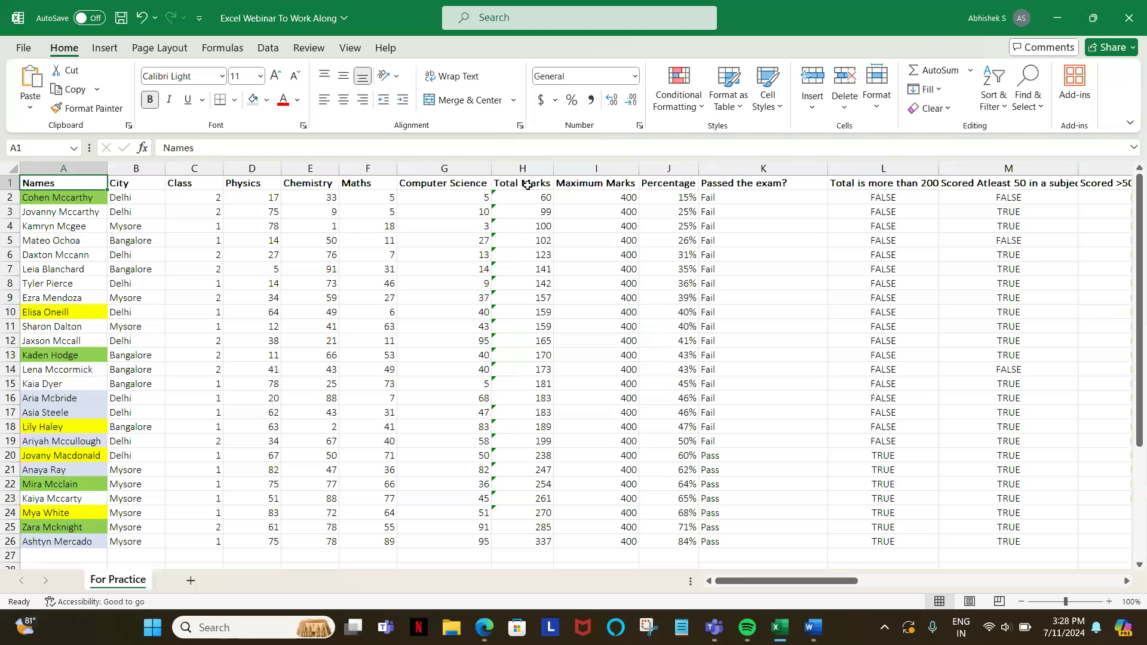
key("shift+Right")
key("shift+Right")
key("shift+Right")
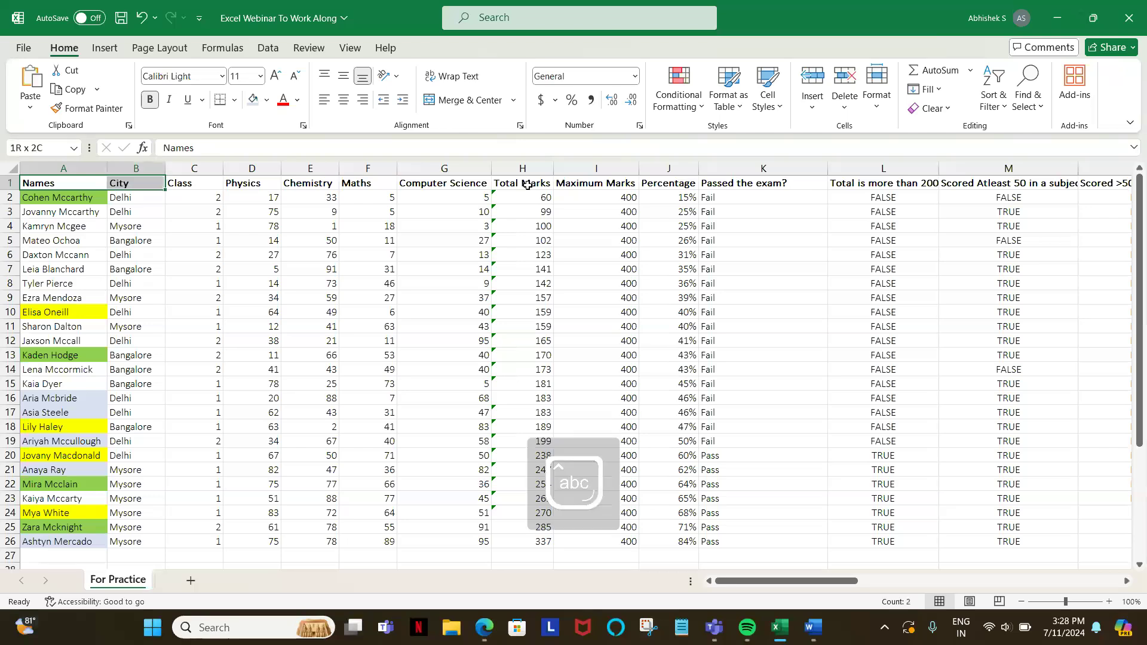
key("shift+Right")
key("shift+Right")
key("shift+Right")
key("shift+Right")
key("shift+Right")
key("shift+Right")
key("shift+Right")
key("shift+Right")
key("shift+Right")
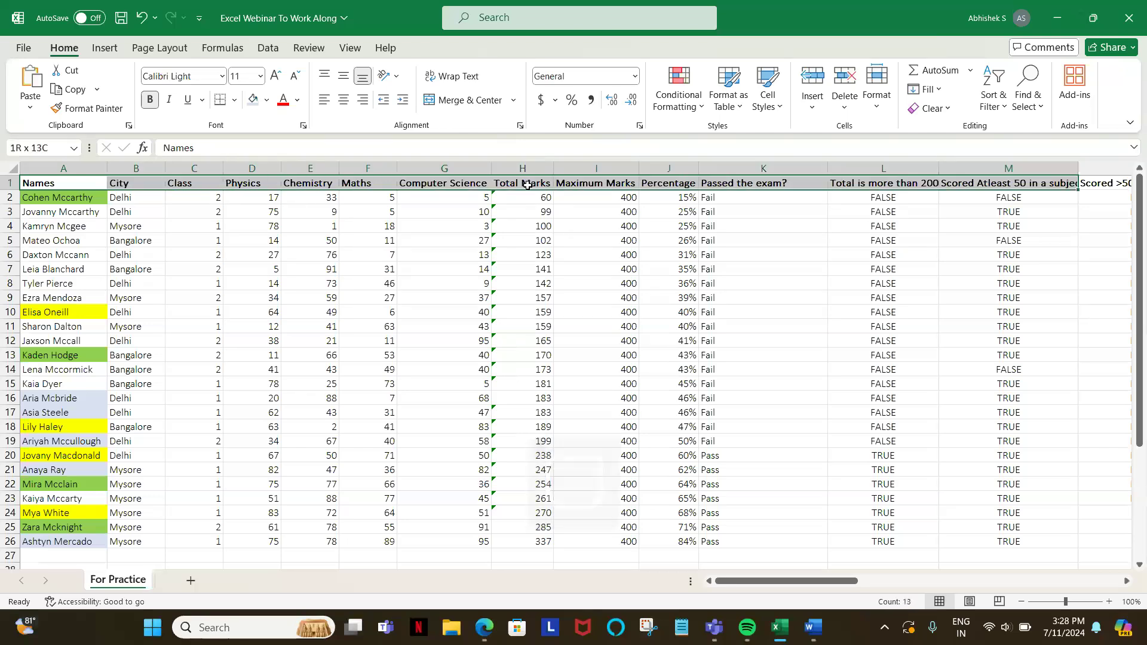
key("shift+Right")
key("shift+Right")
key("shift+Right")
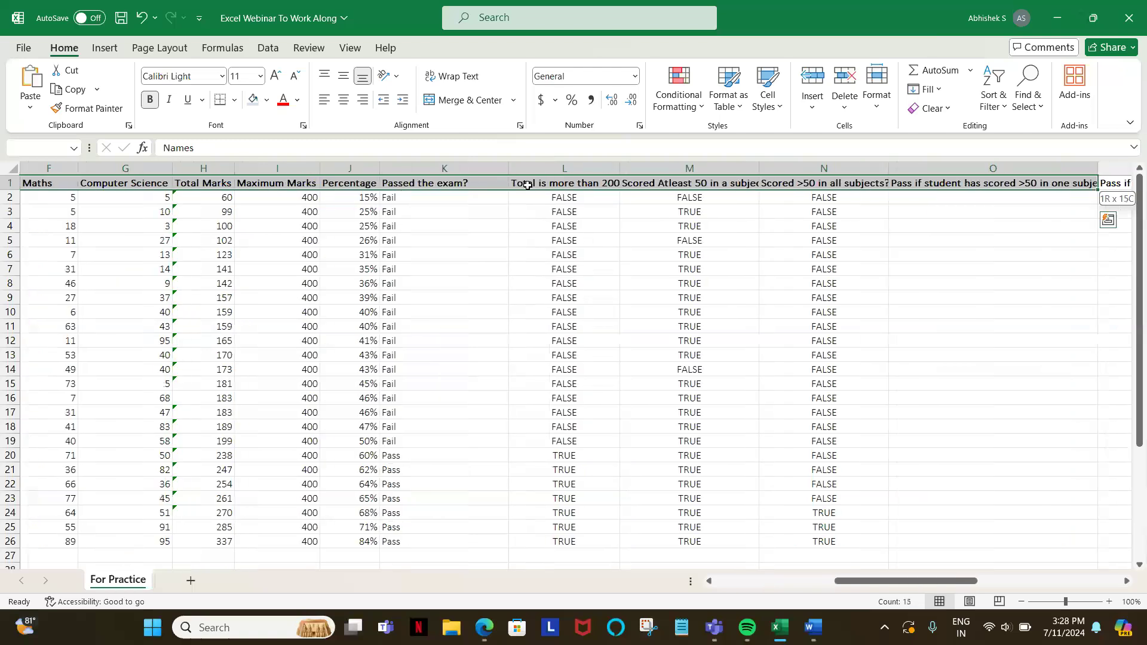
key("shift+Left")
key("shift+Left")
key("ctrl+shift+Down")
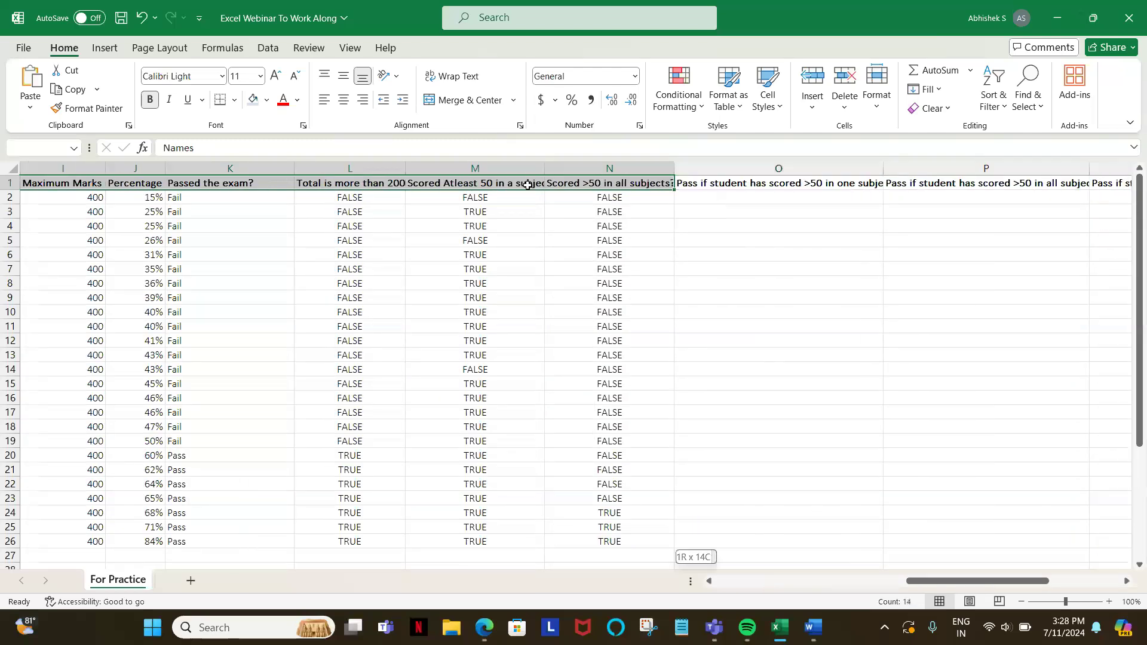
Step: Examine the source range and placement options for a PivotTable based on the selected range, and leave without creating it
key("alt")
key("n")
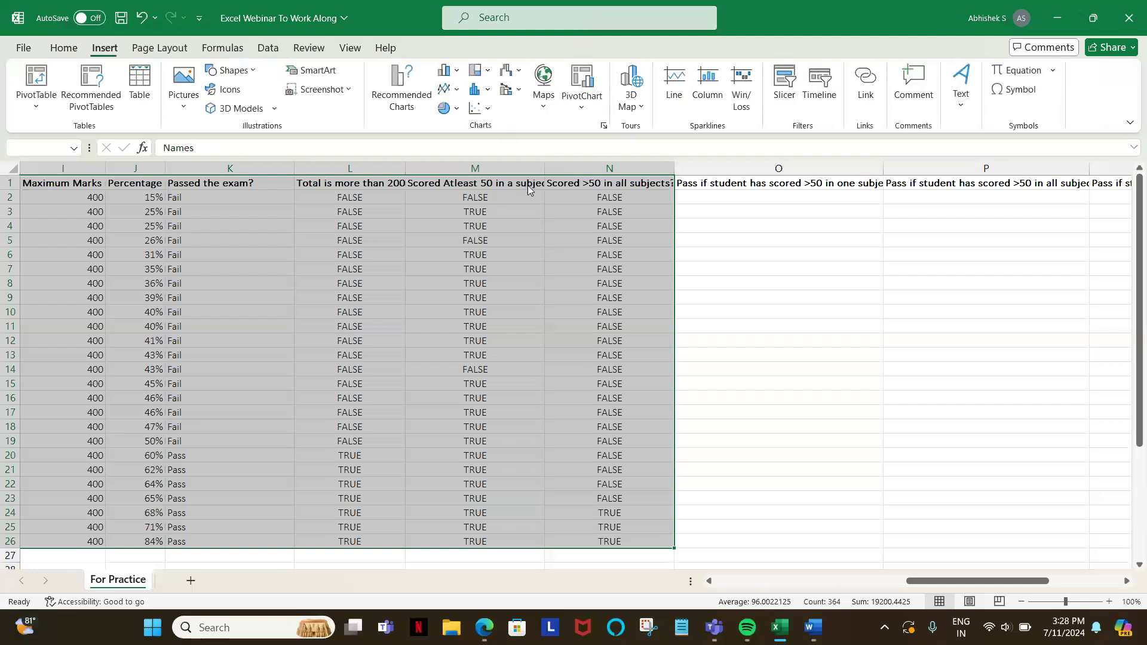
key("v")
key("t")
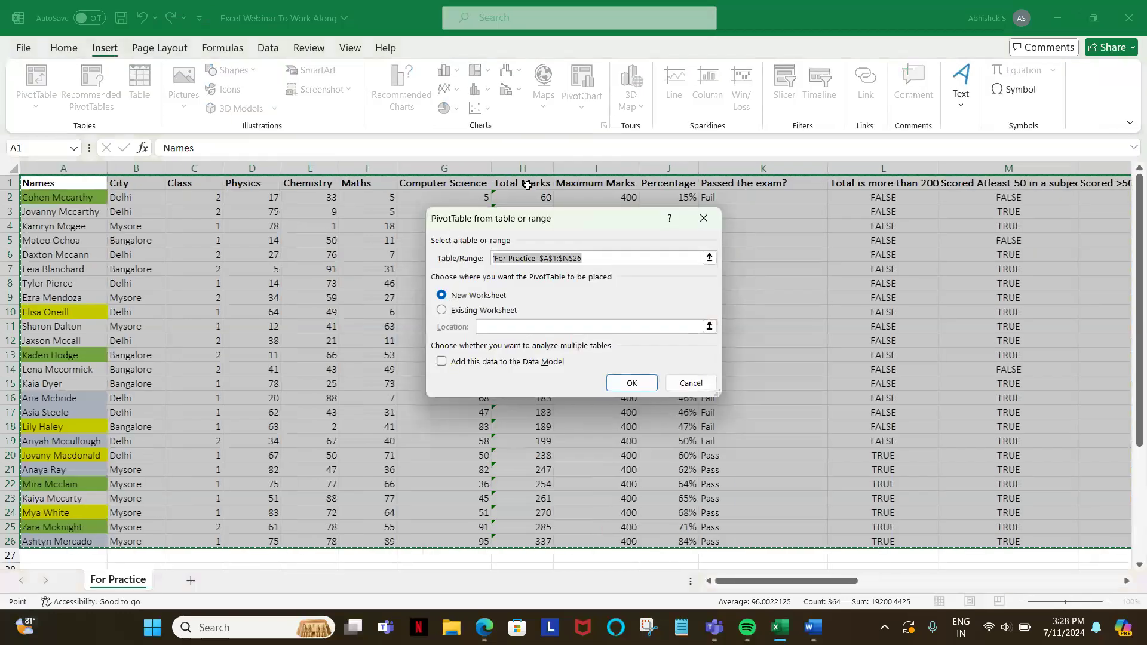
key("Escape")
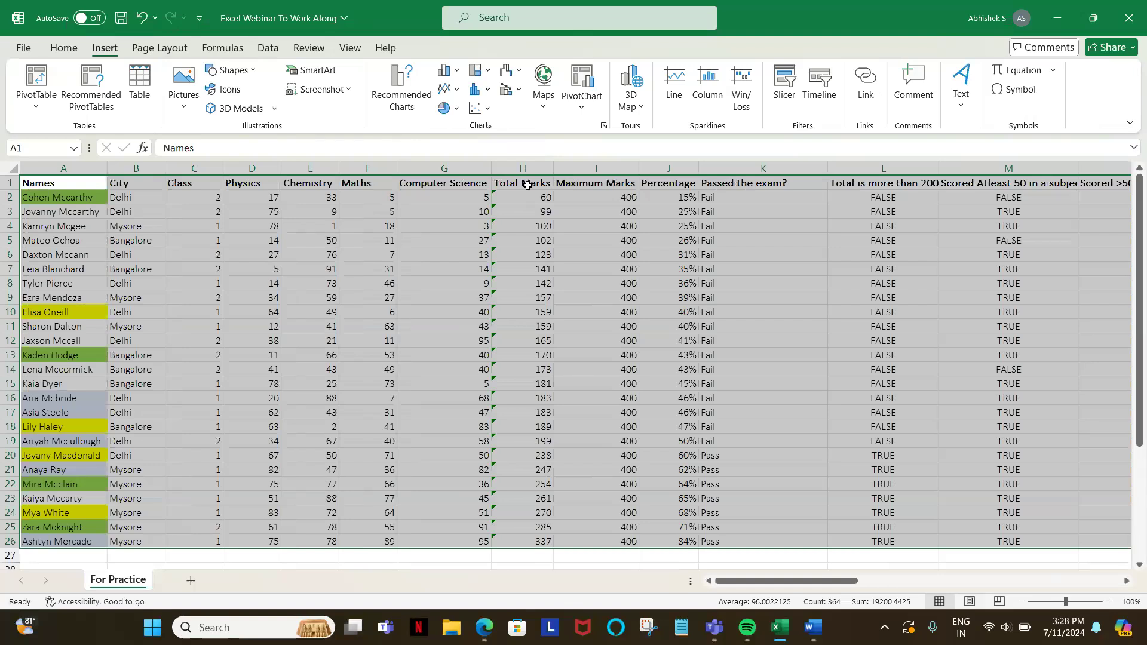
Step: Insert a PivotTable from 'For Practice'!$A$1:$N$26 on a new worksheet
left_click(67, 49)
left_click(102, 48)
left_click(37, 83)
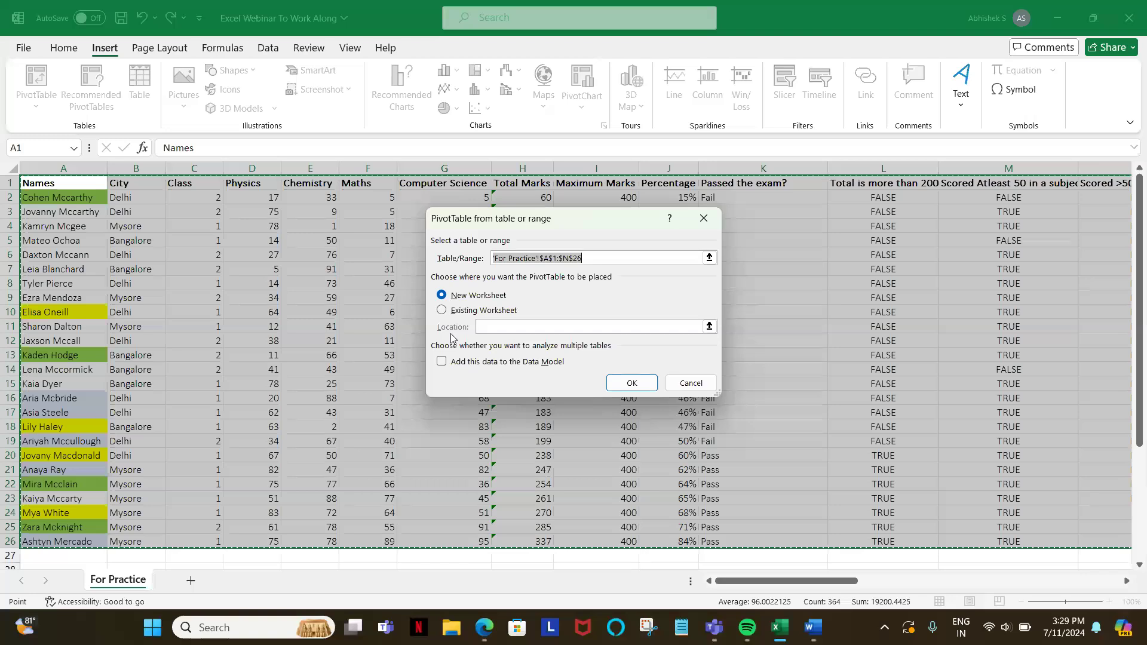
left_click(634, 385)
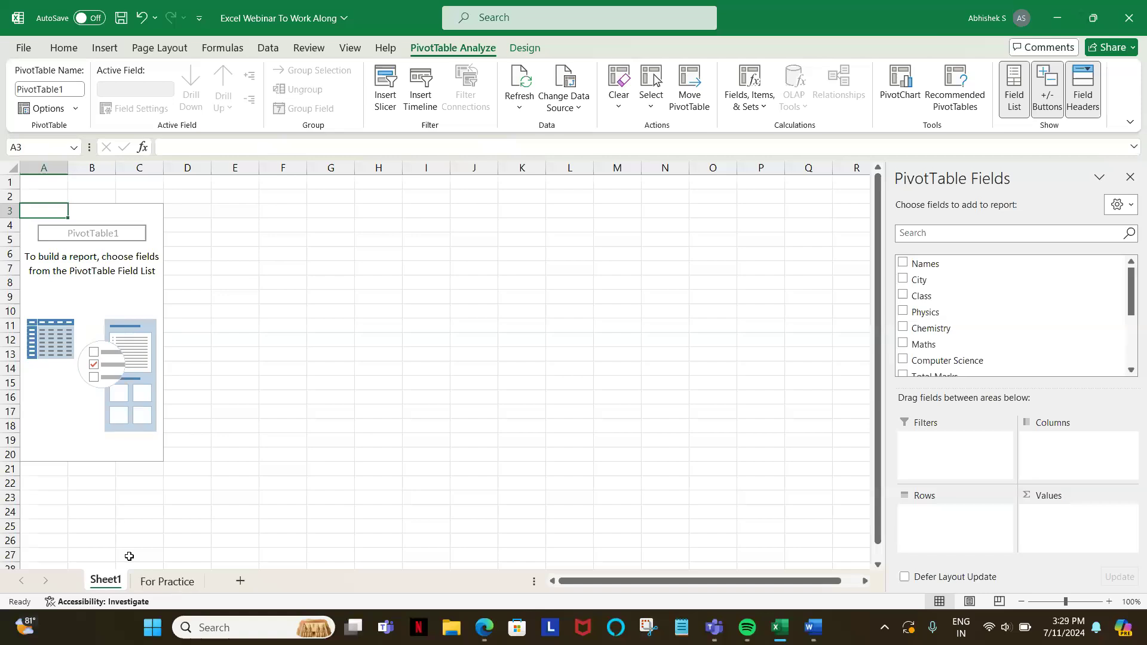
Step: Return to the For Practice sheet and check the source range proposed for a PivotTable started from only the Names header, without creating it
left_click(148, 582)
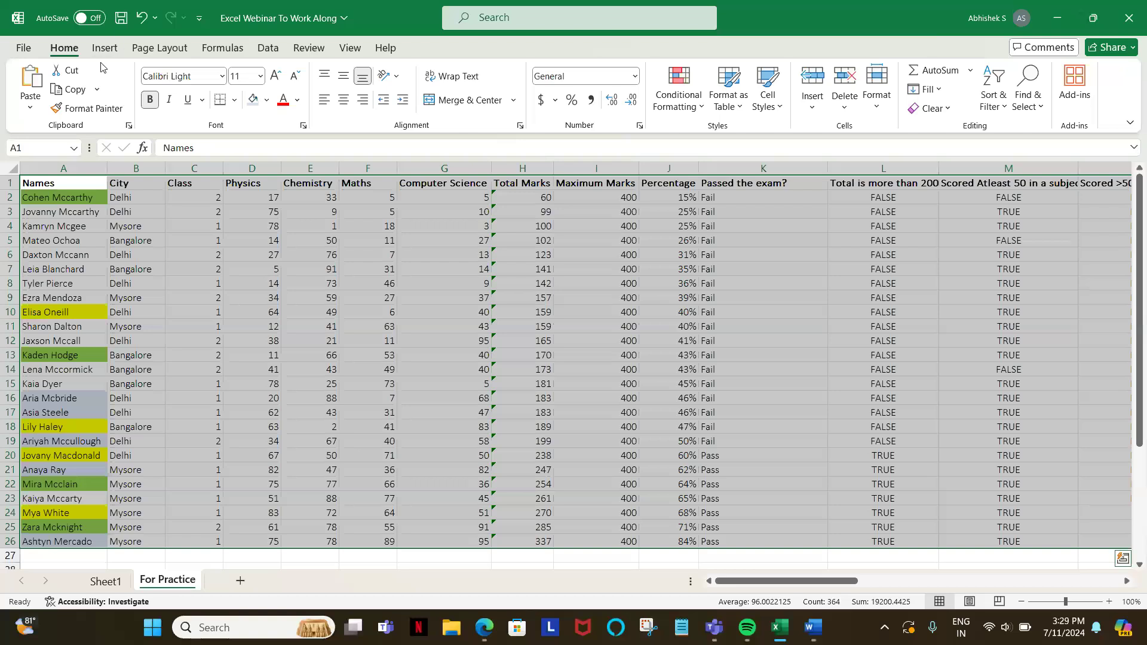
left_click(53, 184)
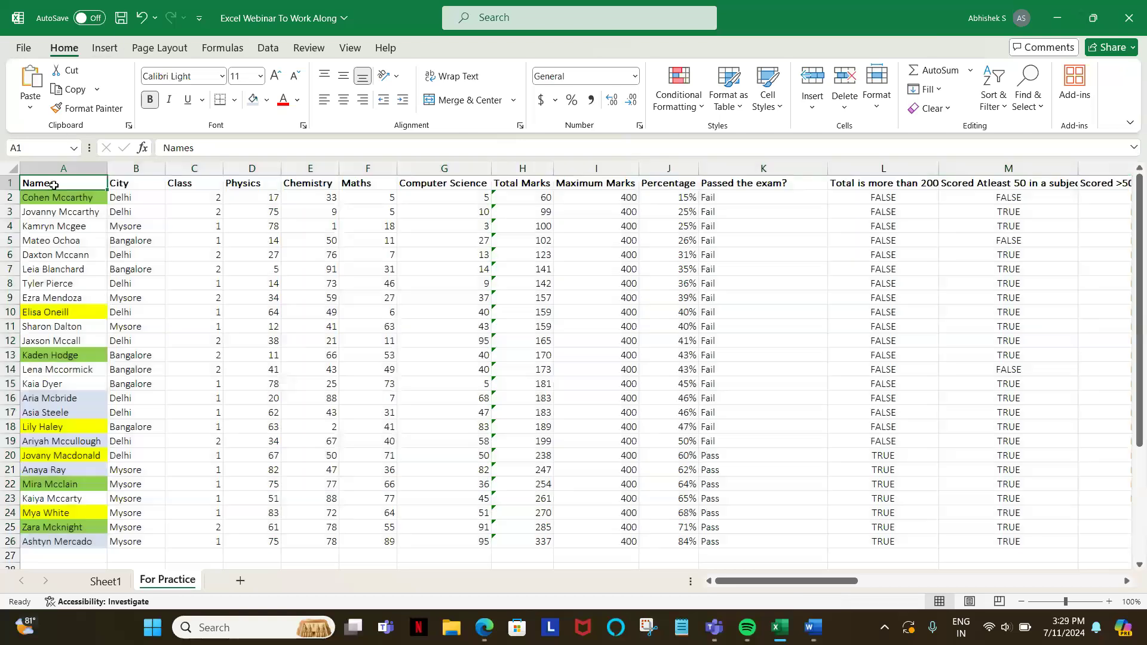
left_click(105, 49)
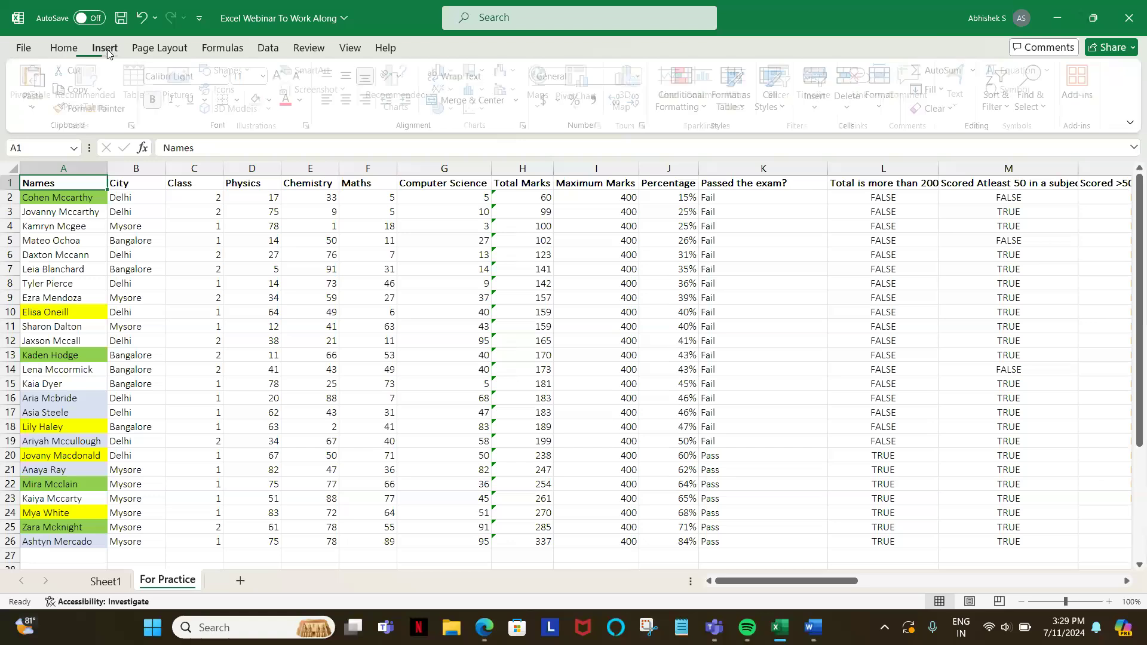
left_click(37, 77)
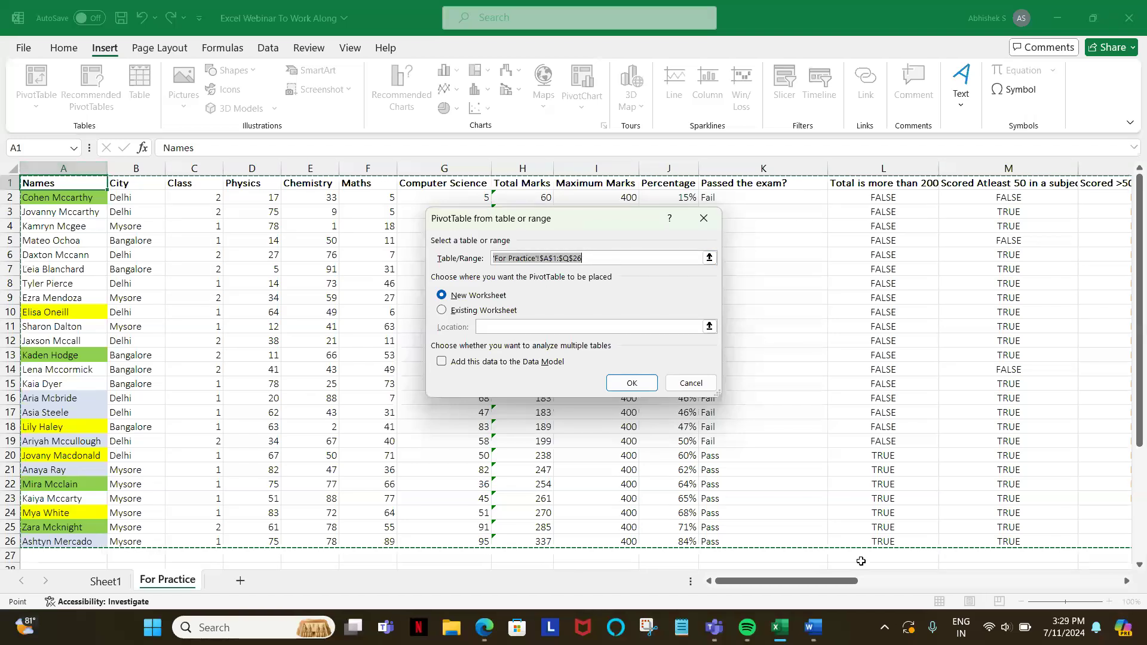
left_click_drag(810, 587, 836, 586)
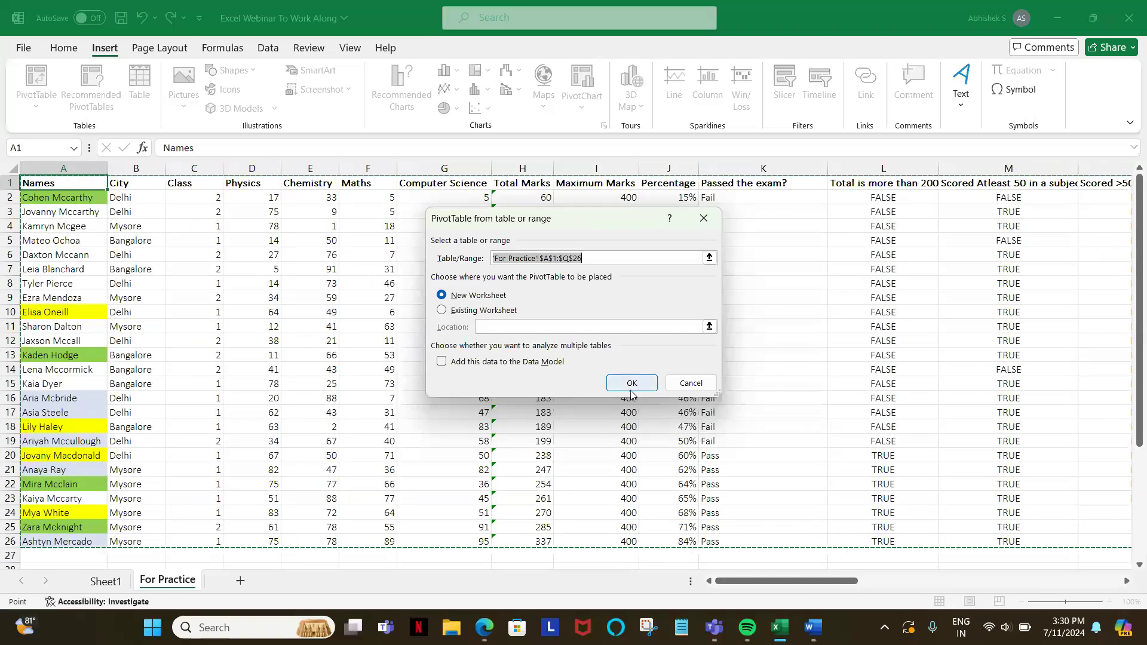
left_click(117, 557)
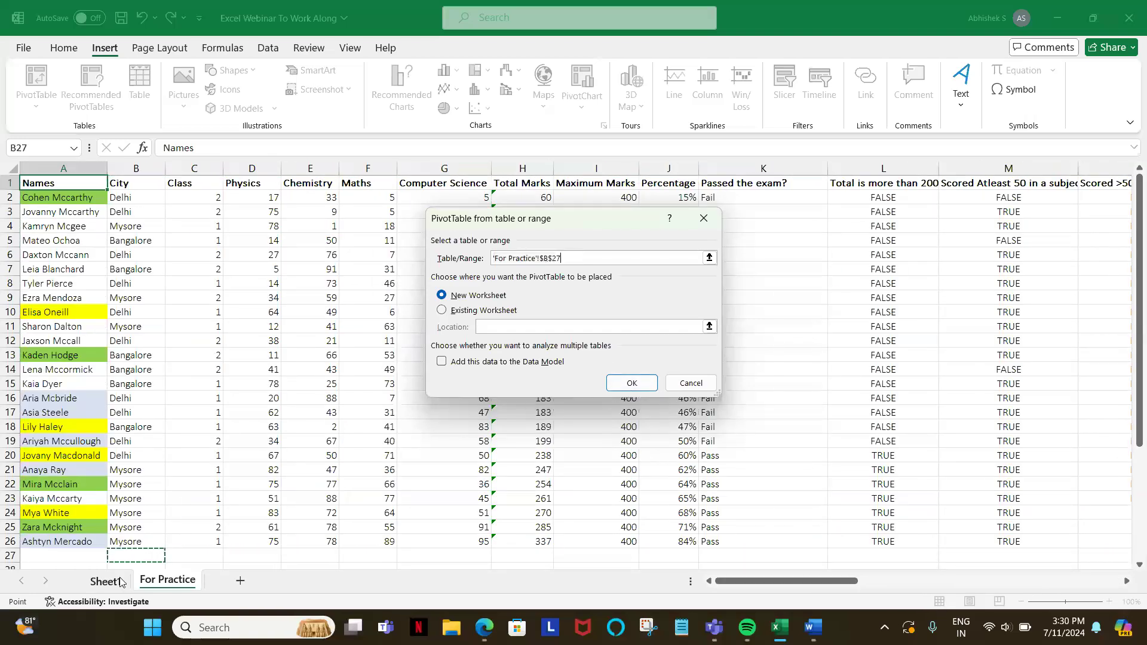
left_click(695, 220)
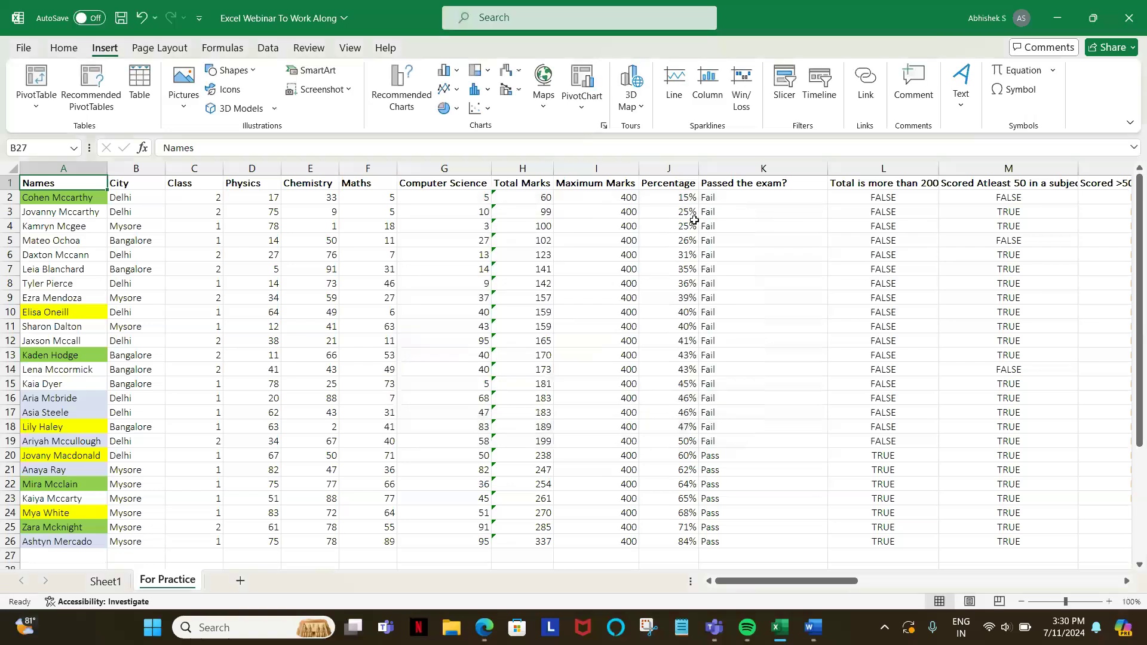
Step: Select the whole table, A1:Q26, and insert a PivotTable from it on a new worksheet
key("ctrl+a")
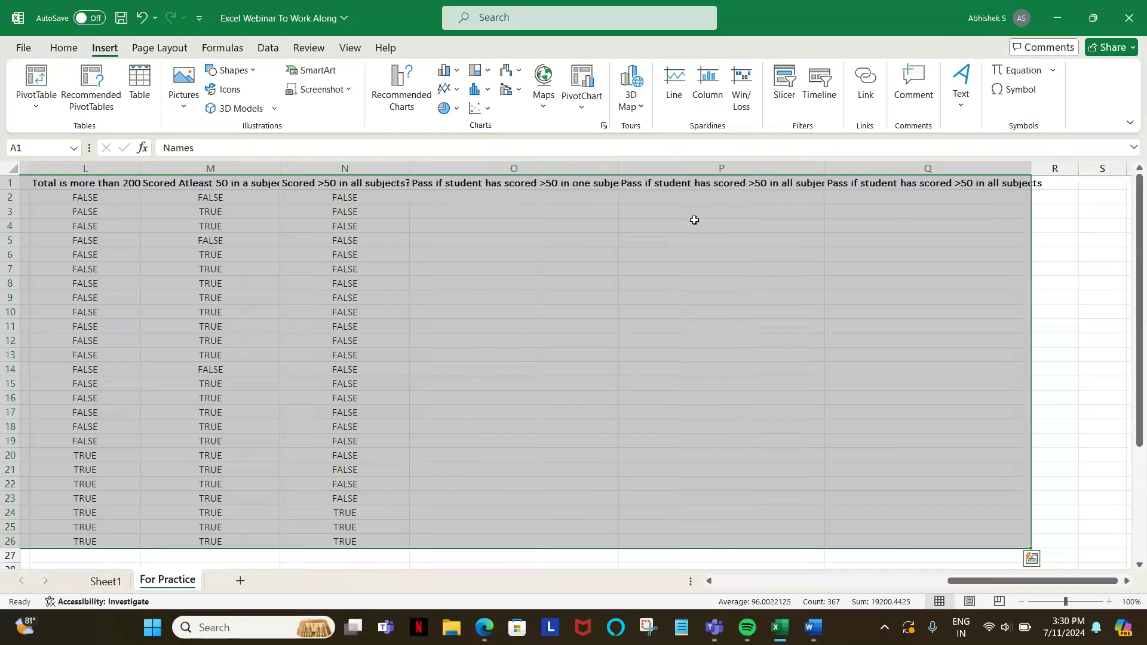
left_click_drag(980, 582, 714, 583)
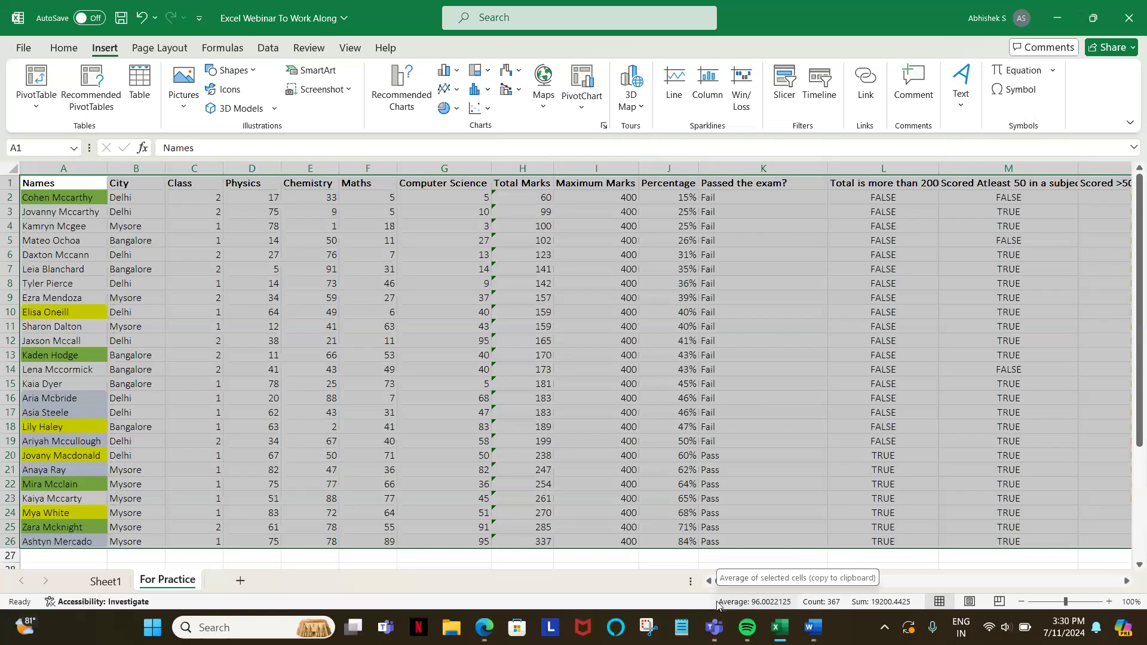
key("alt")
key("n")
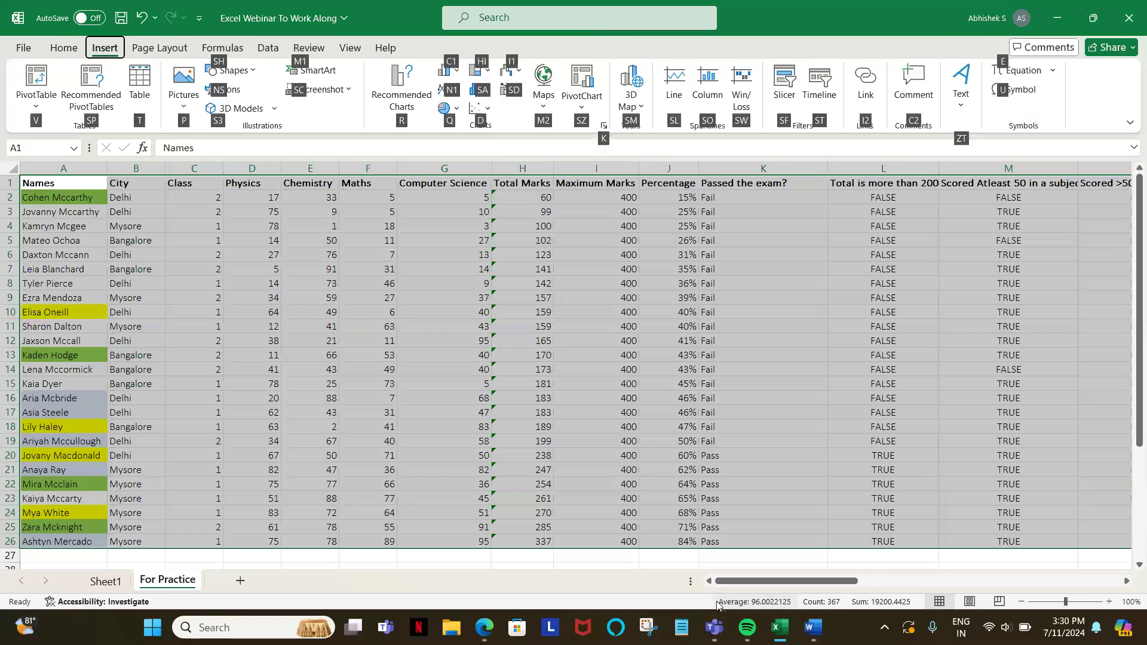
key("v")
key("t")
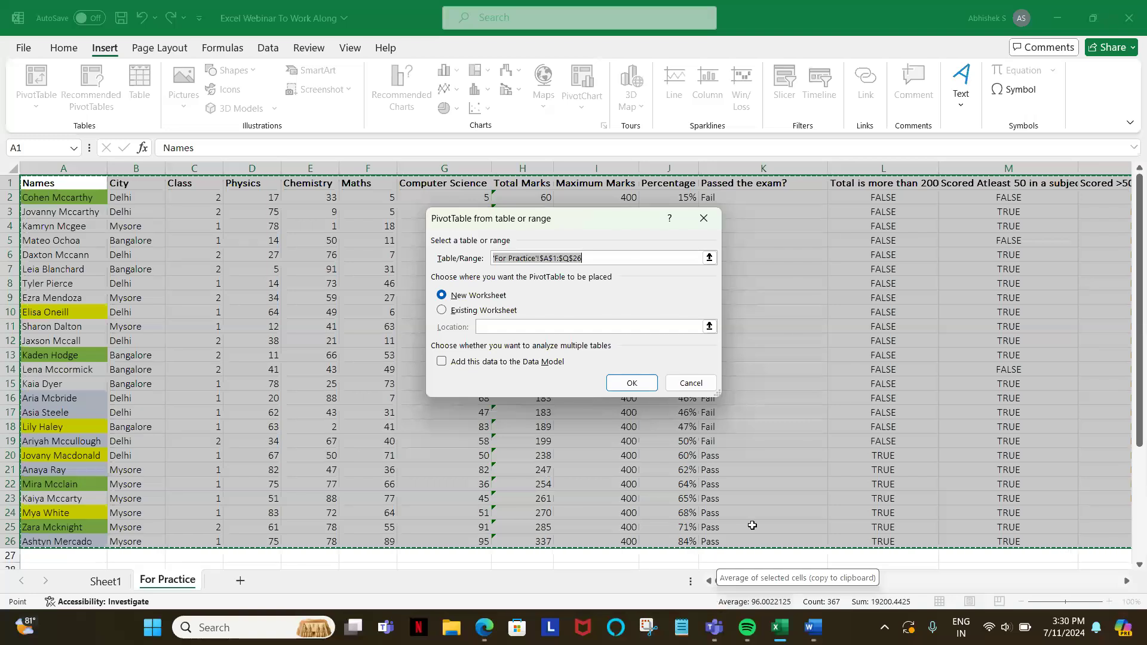
left_click(704, 219)
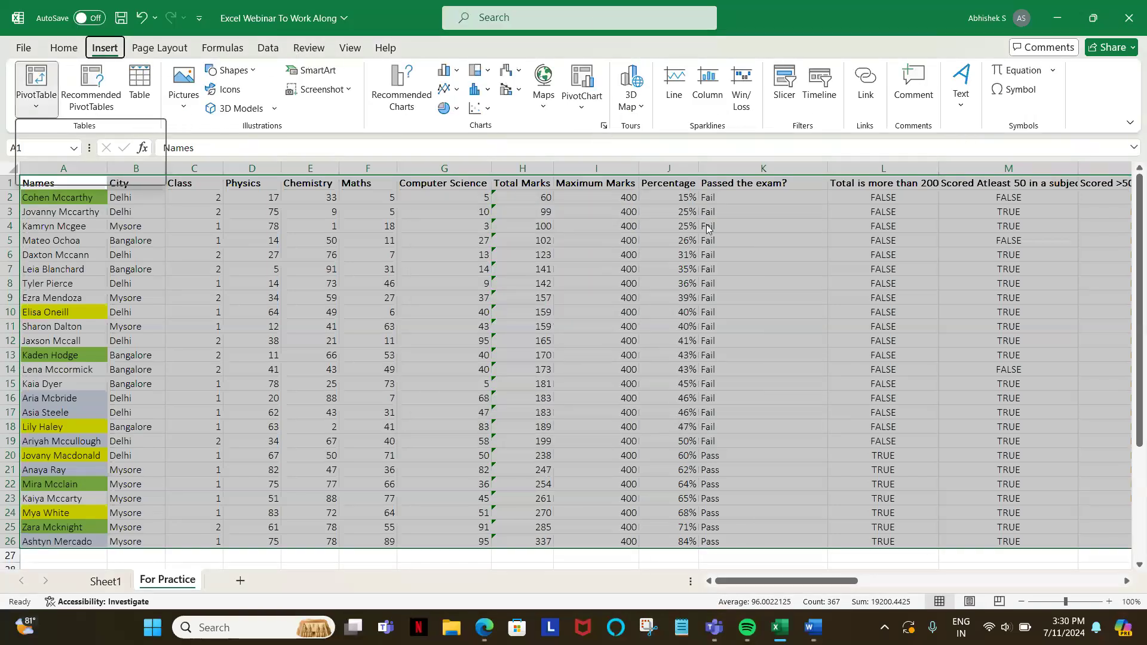
key("t")
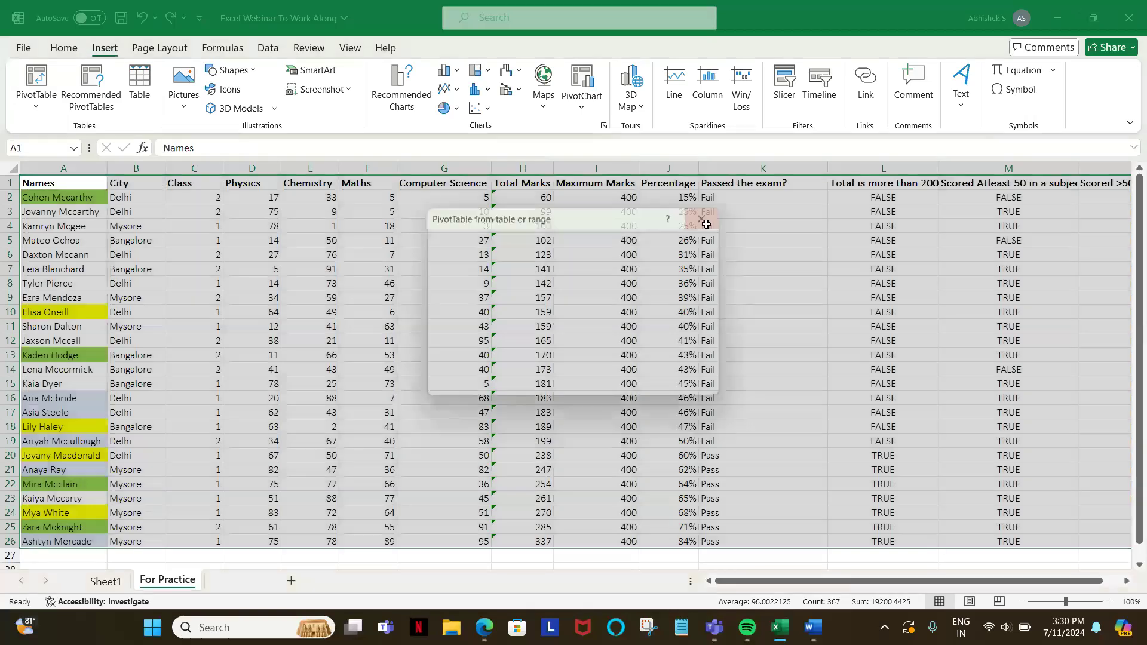
key("Return")
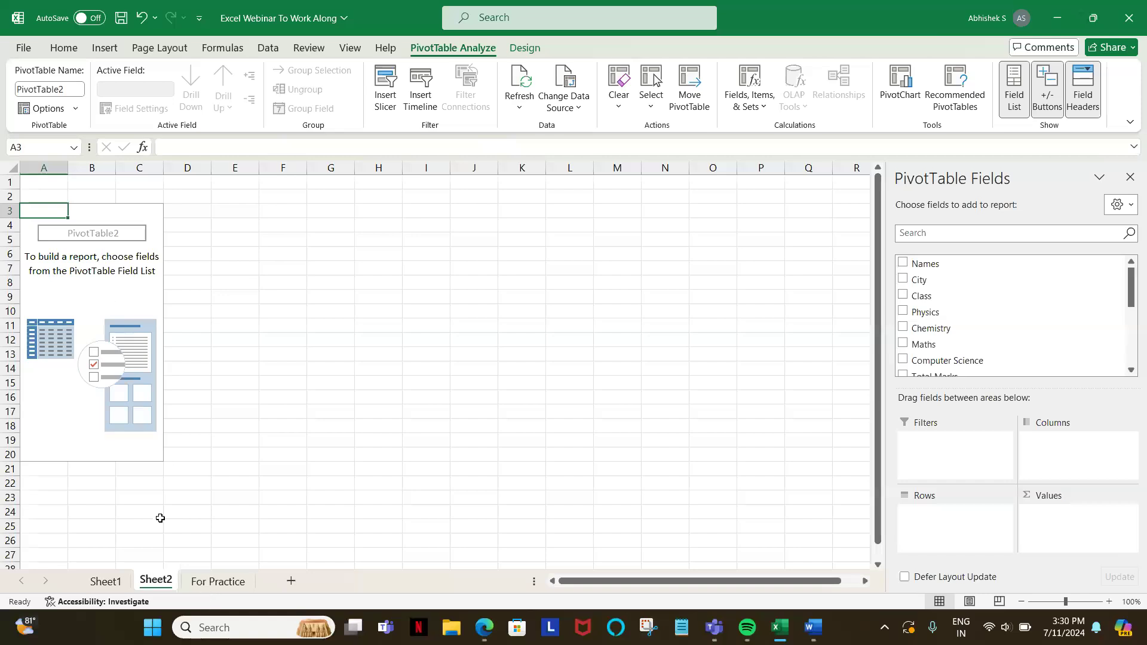
Step: Preview the recommended PivotTables for the For Practice table, including Count of Names by City, and create a blank PivotTable from there
left_click(218, 581)
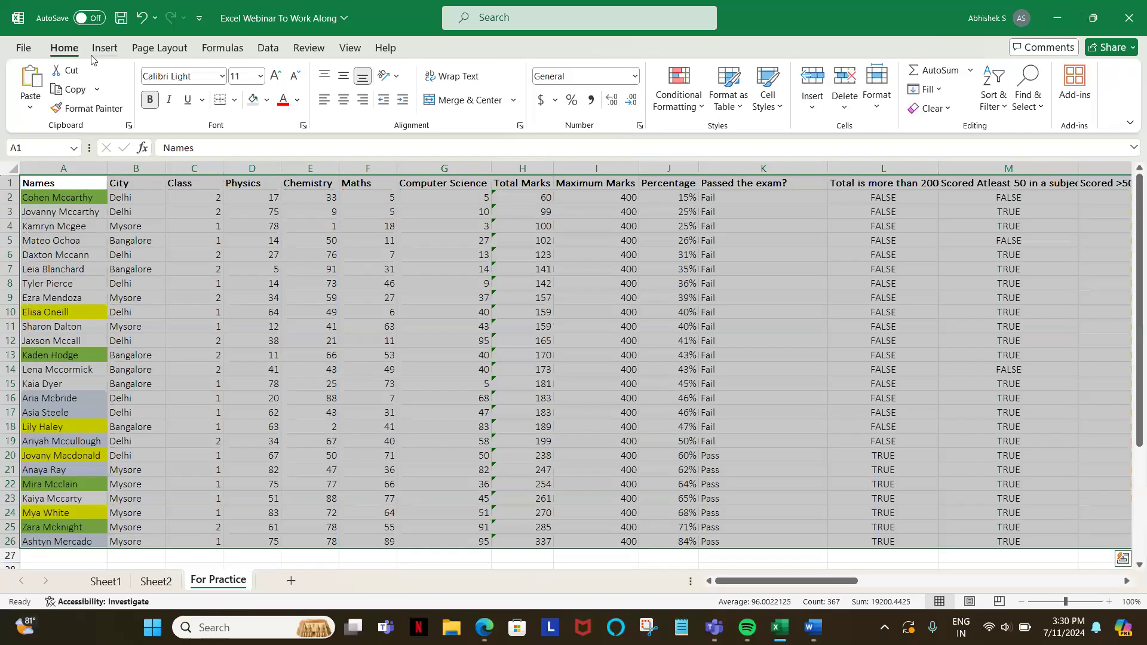
left_click(96, 49)
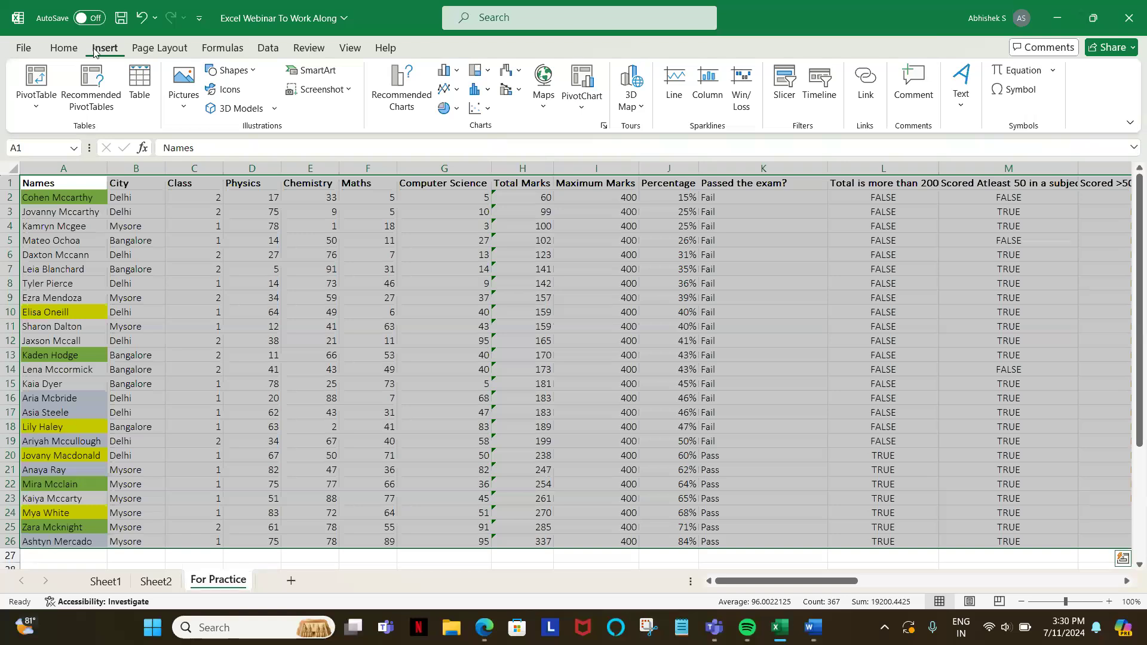
left_click(97, 104)
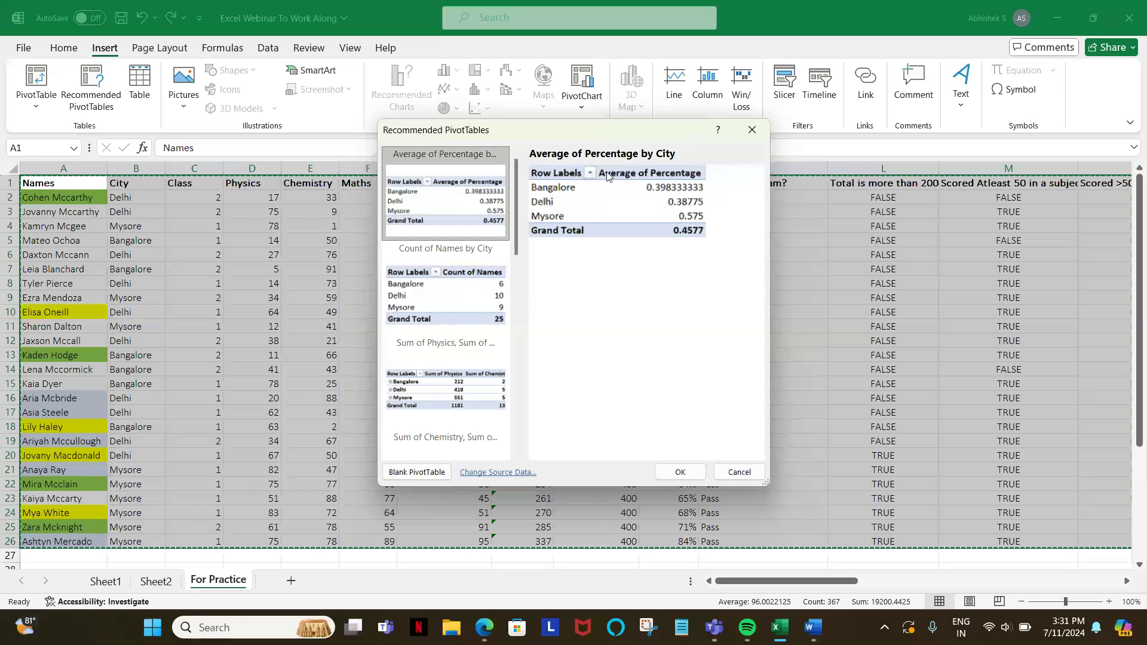
left_click(458, 261)
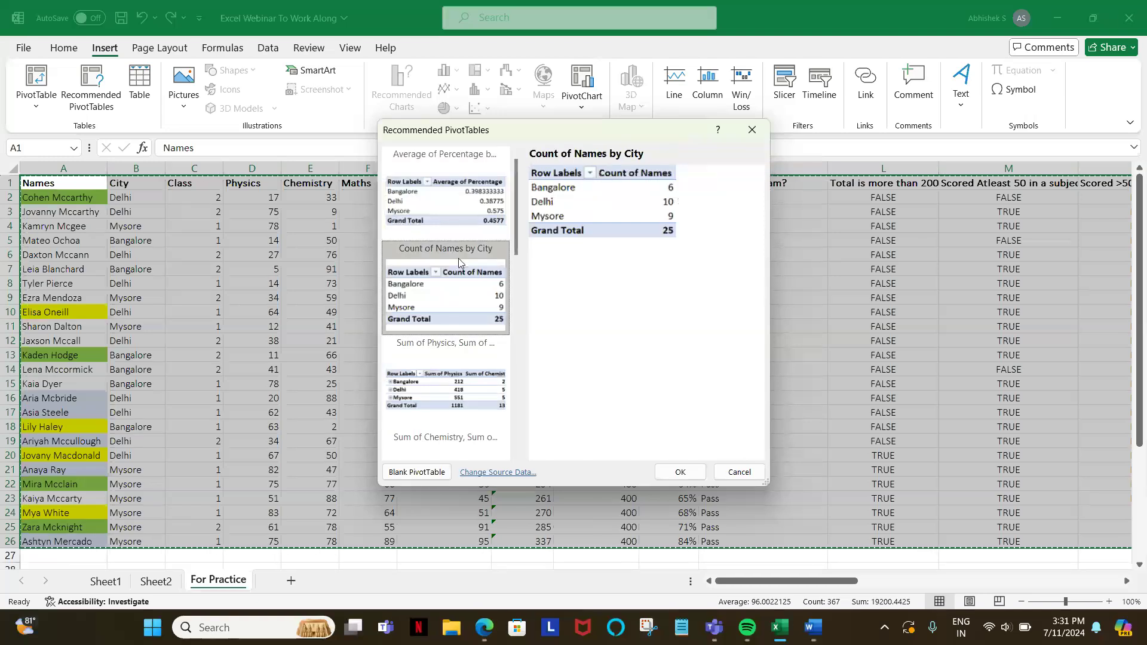
left_click(460, 393)
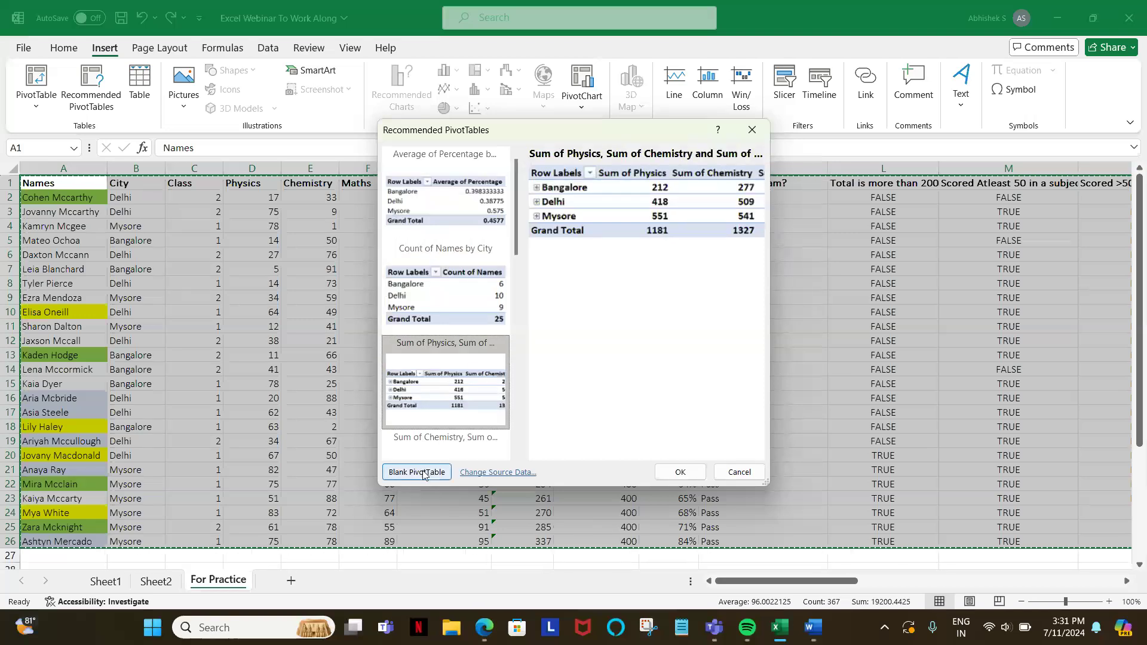
scroll(446, 443, "down", 8)
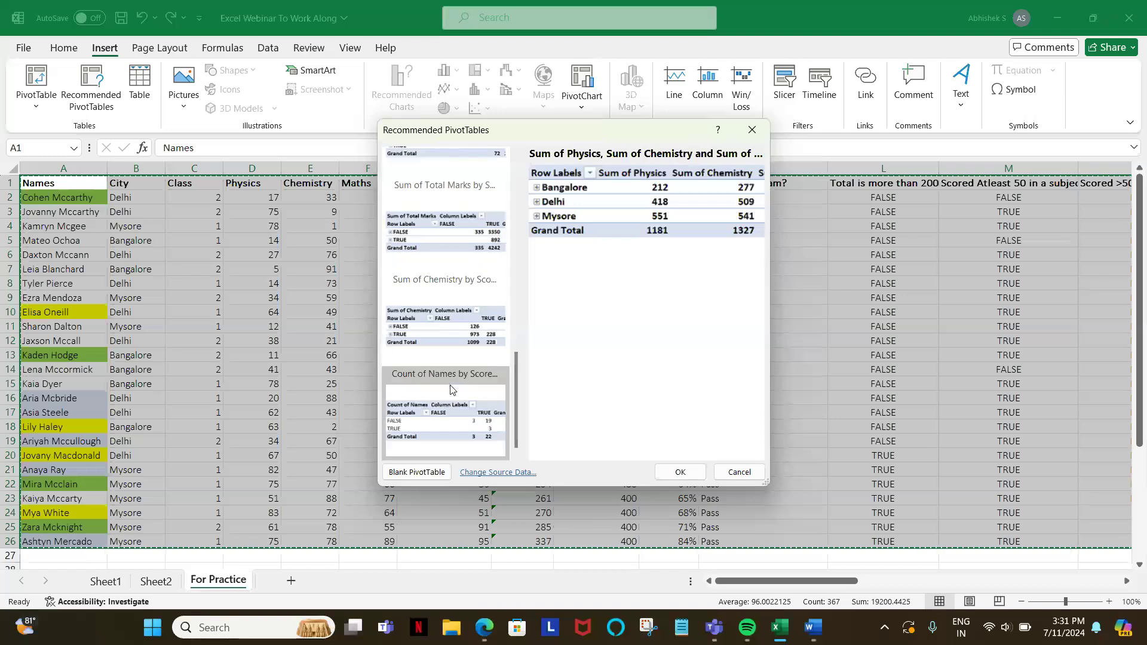
left_click(417, 473)
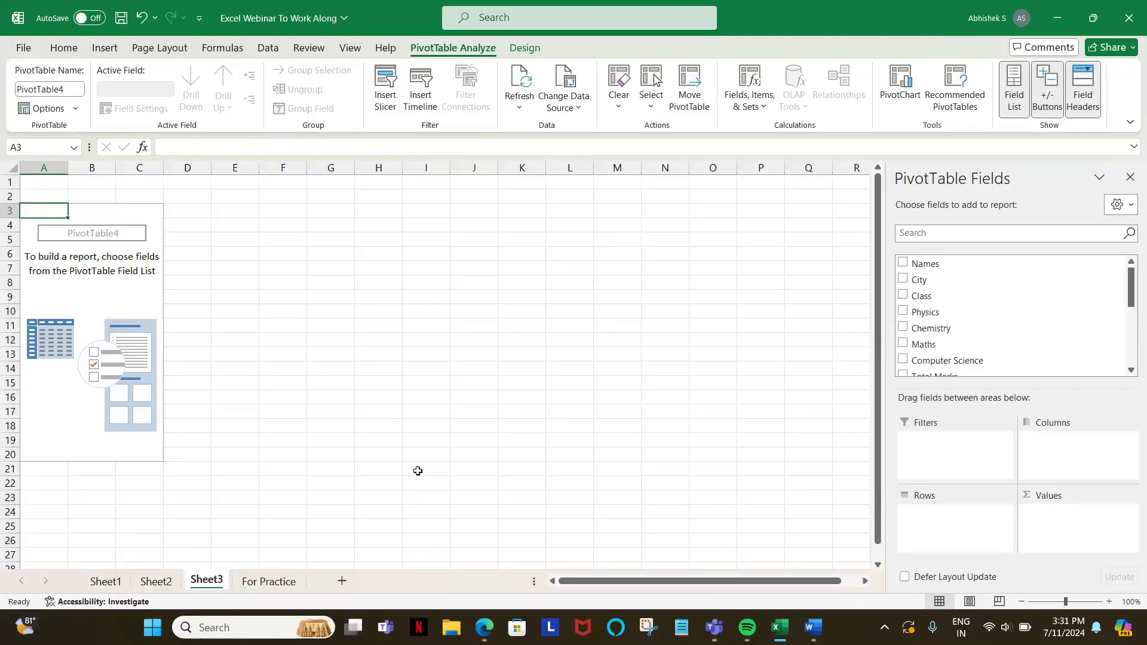
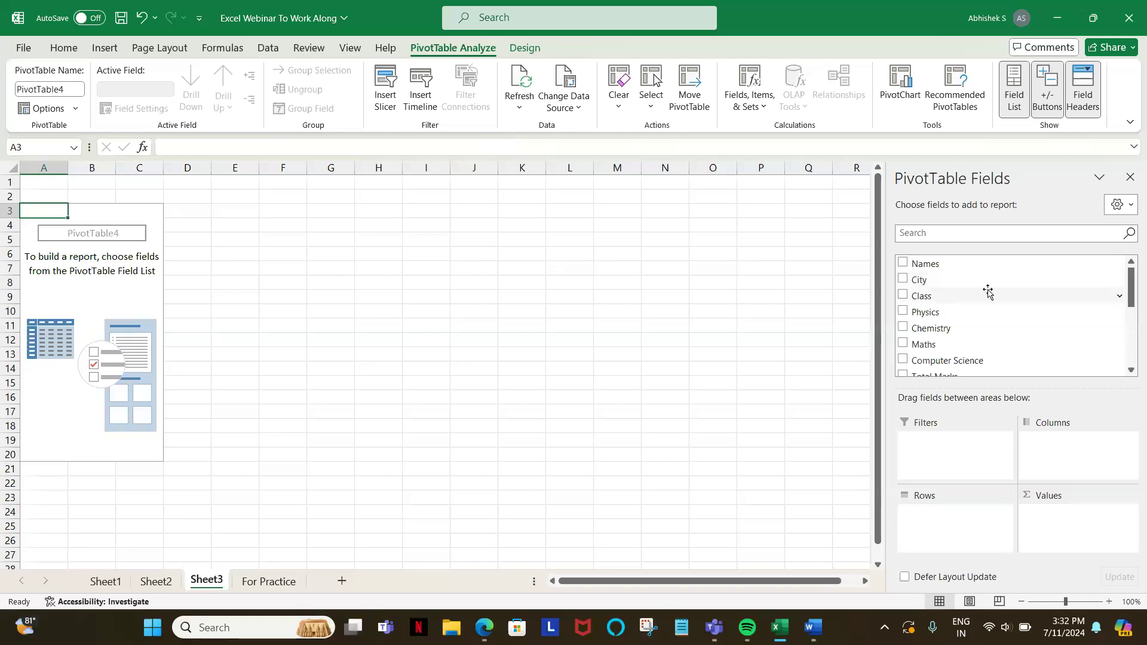
Step: Search the PivotTable field list for "Name" and clear the search again
mouse_move(1131, 301)
left_mouse_down()
mouse_move(1132, 359)
mouse_move(1144, 299)
left_mouse_up()
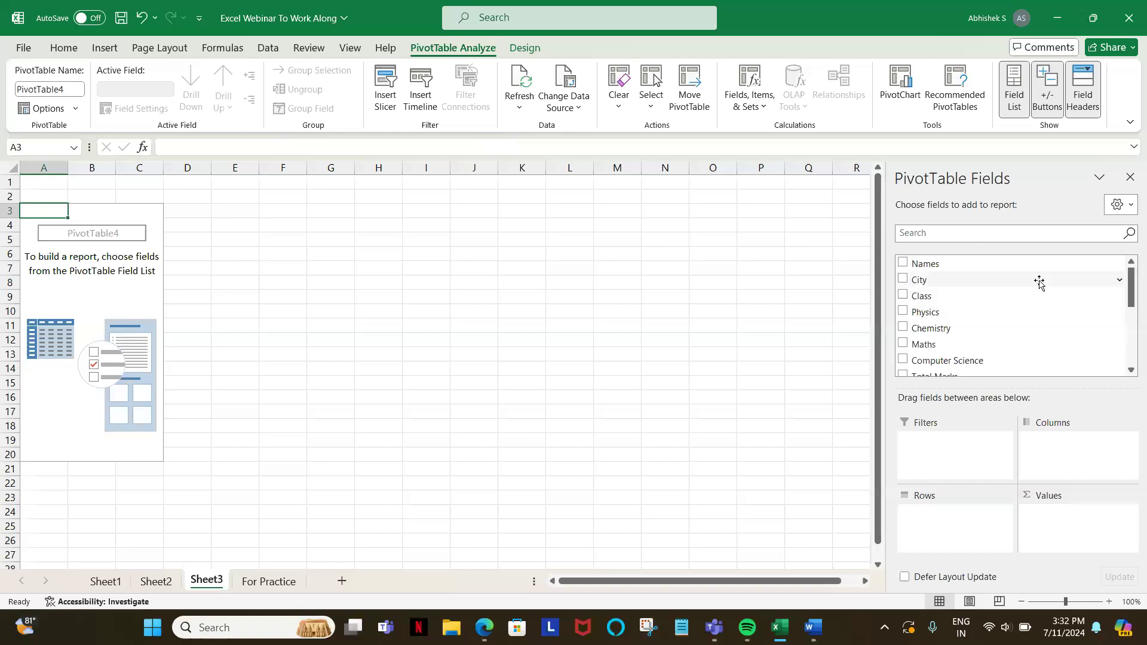
left_click(945, 238)
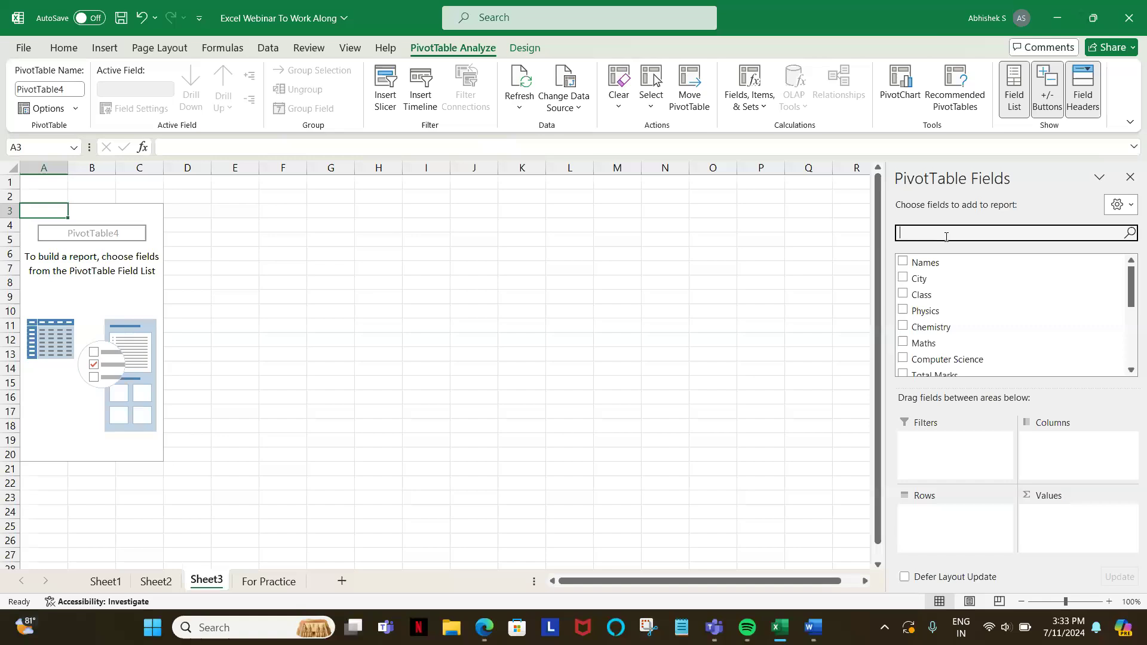
type("Name")
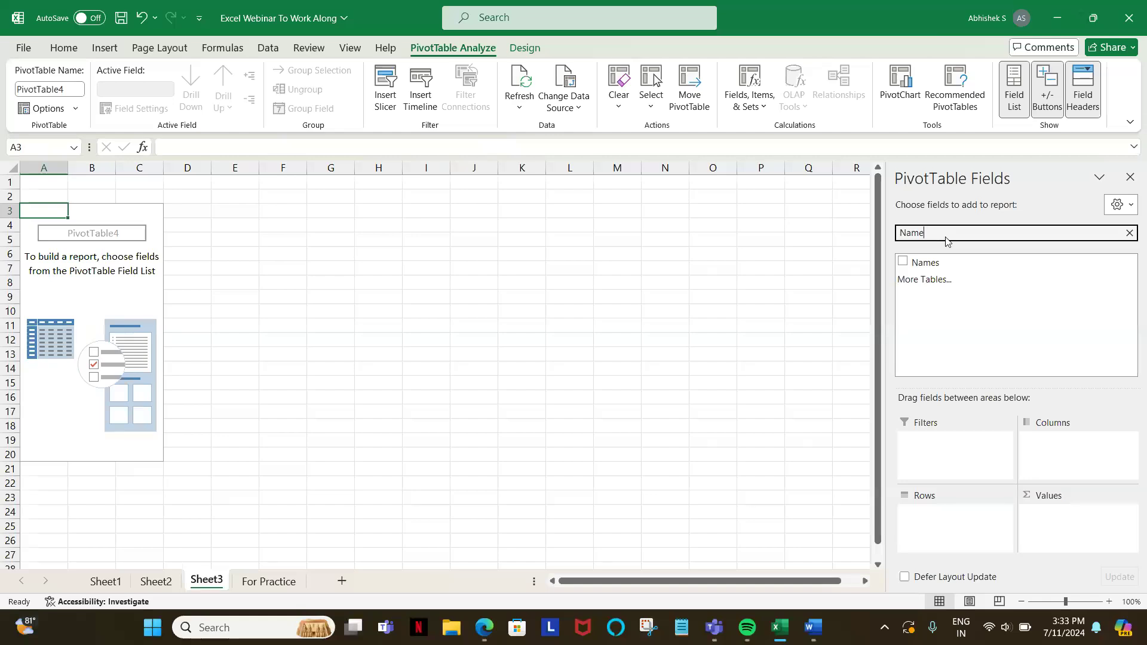
key("BackSpace")
key("BackSpace")
key("BackSpace")
key("BackSpace")
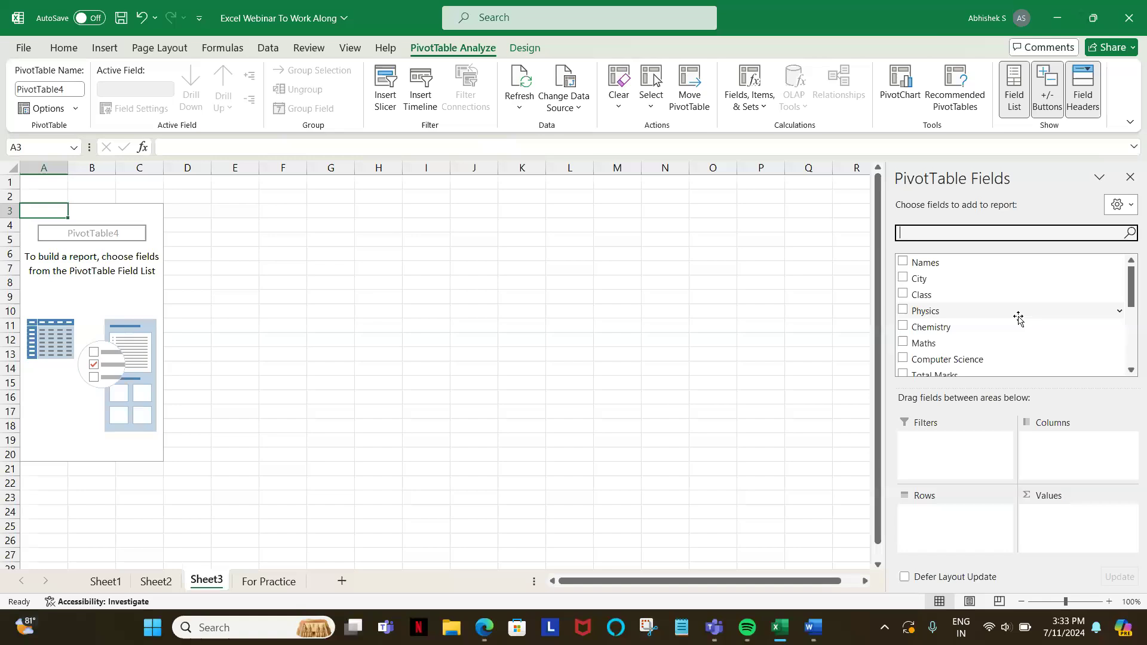
left_click_drag(923, 281, 971, 376)
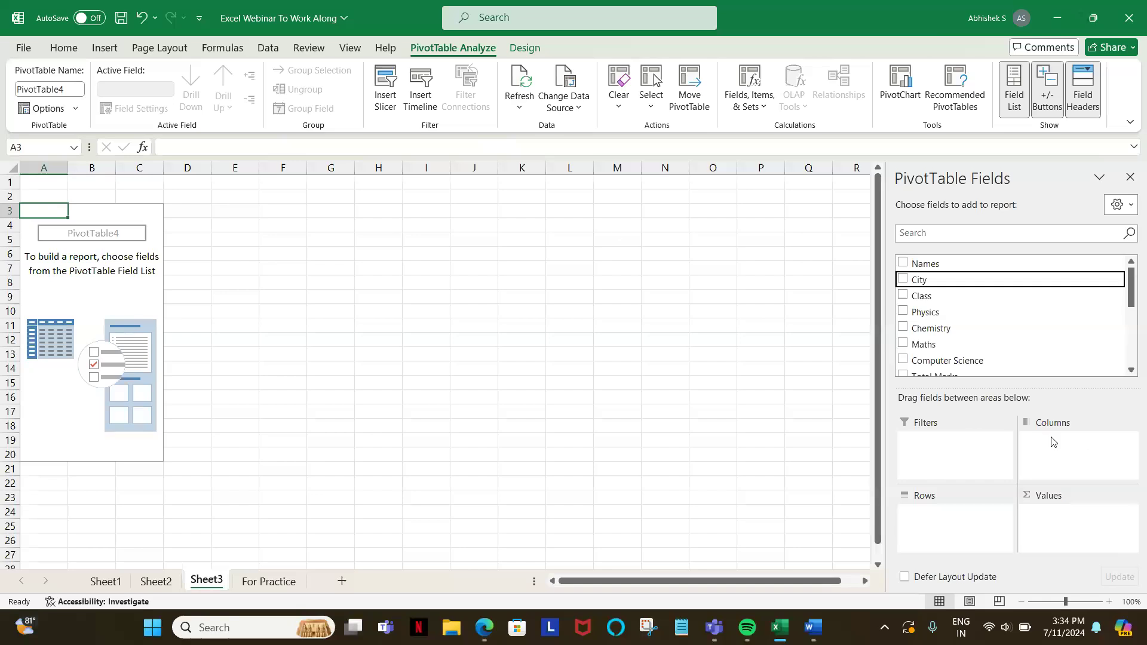
left_click(334, 229)
key("shift+Right")
key("shift+Right")
key("shift+Right")
key("shift+Right")
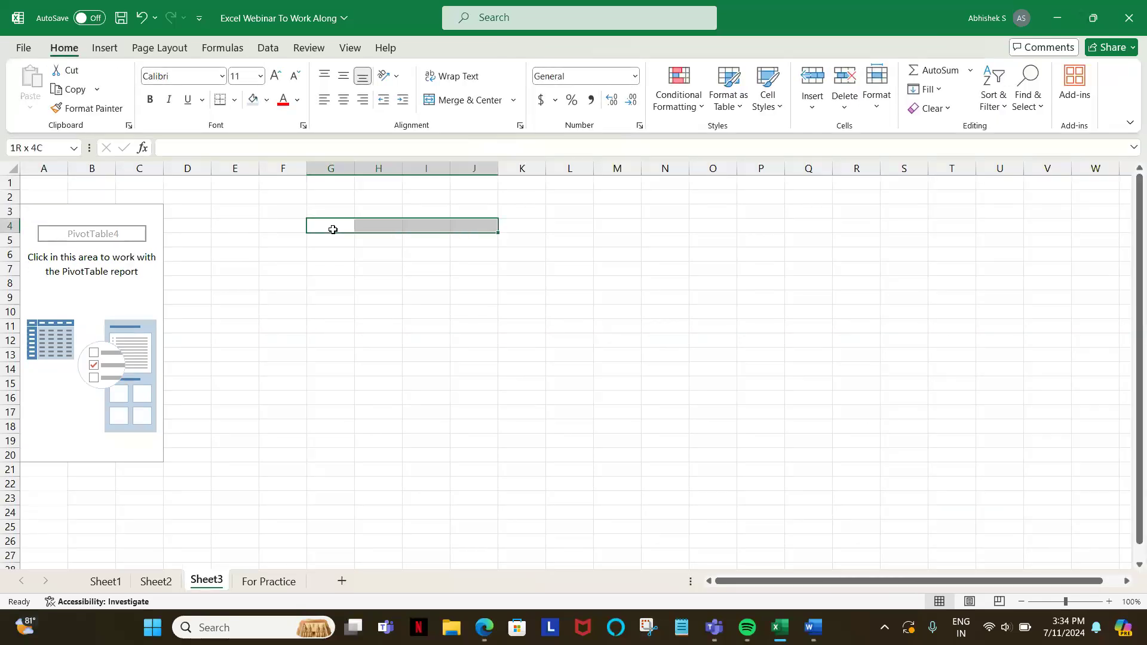
left_click(267, 243)
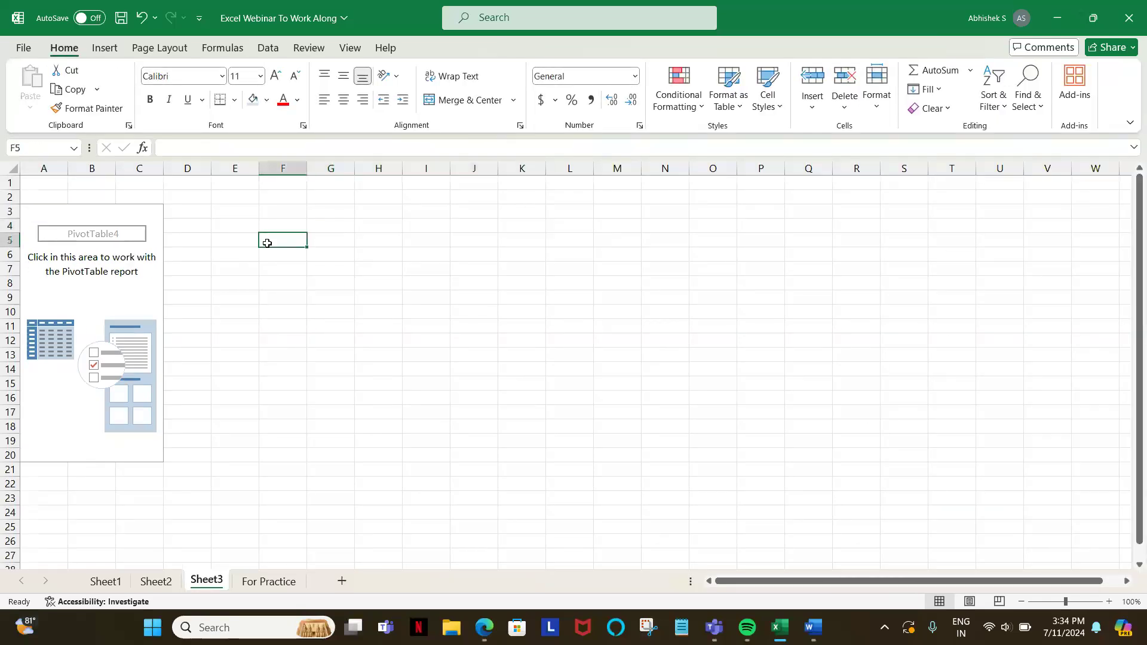
Step: Place City in the PivotTable's Rows and, after checking its header on the For Practice sheet, Passed the exam? in Columns
left_click(79, 278)
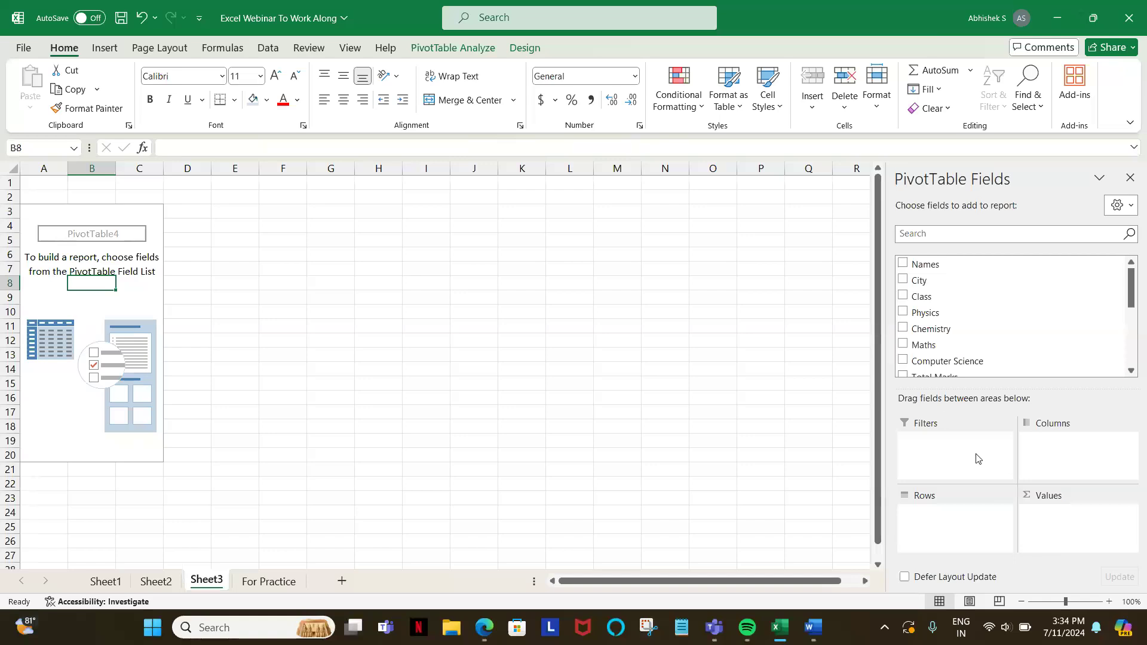
left_click_drag(919, 285, 941, 530)
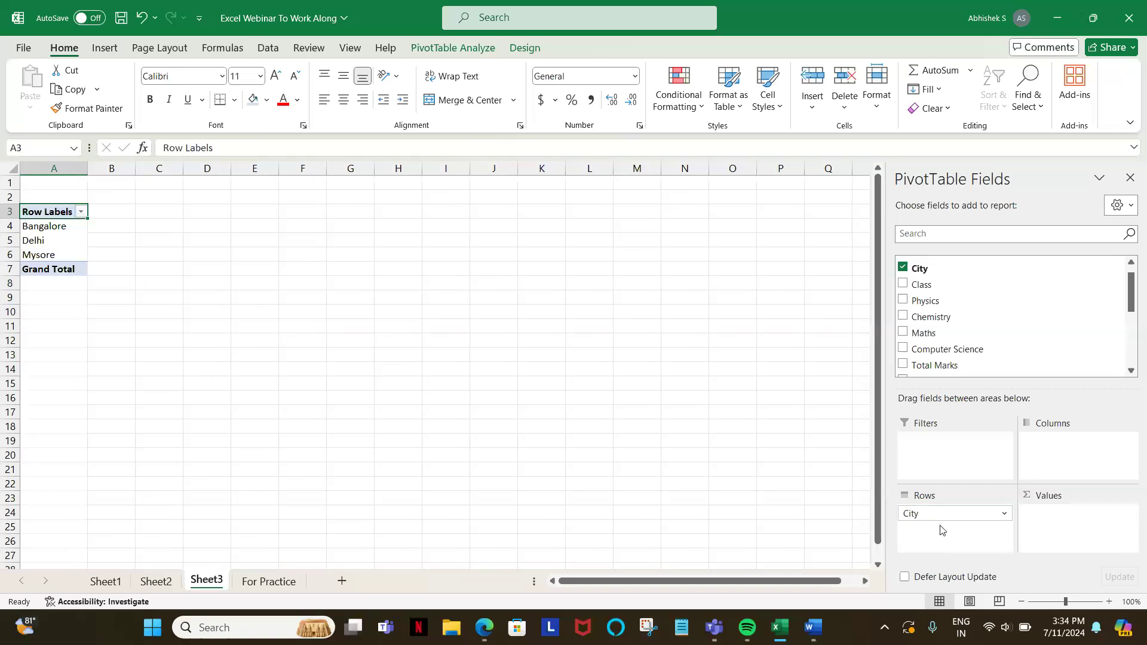
scroll(963, 336, "down", 2)
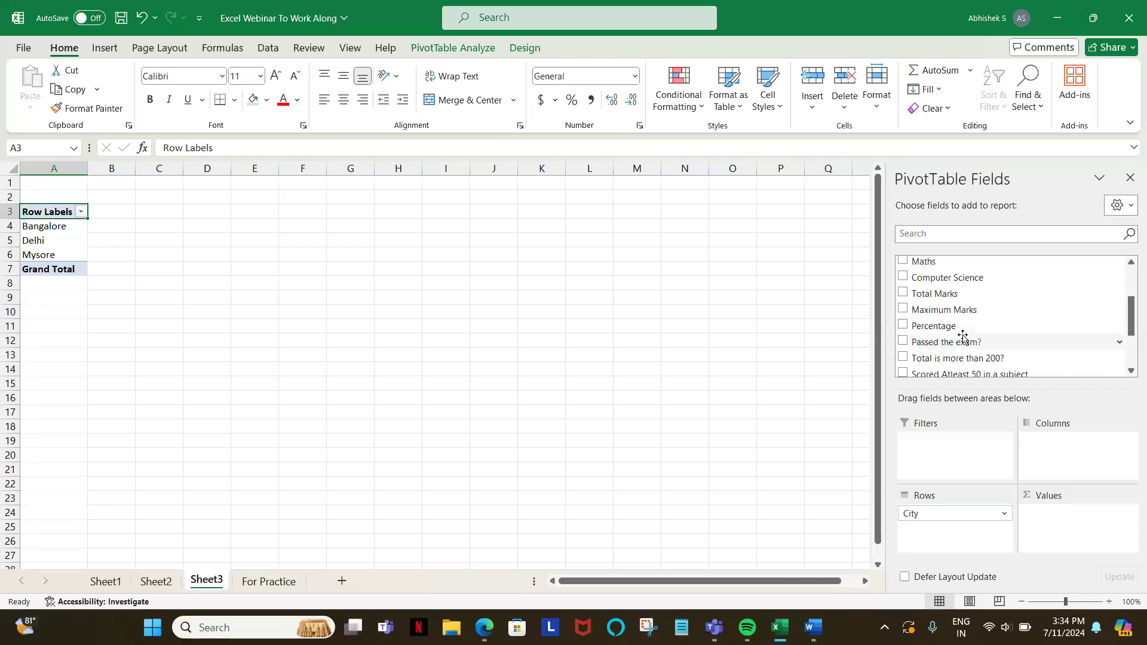
scroll(934, 280, "up", 1)
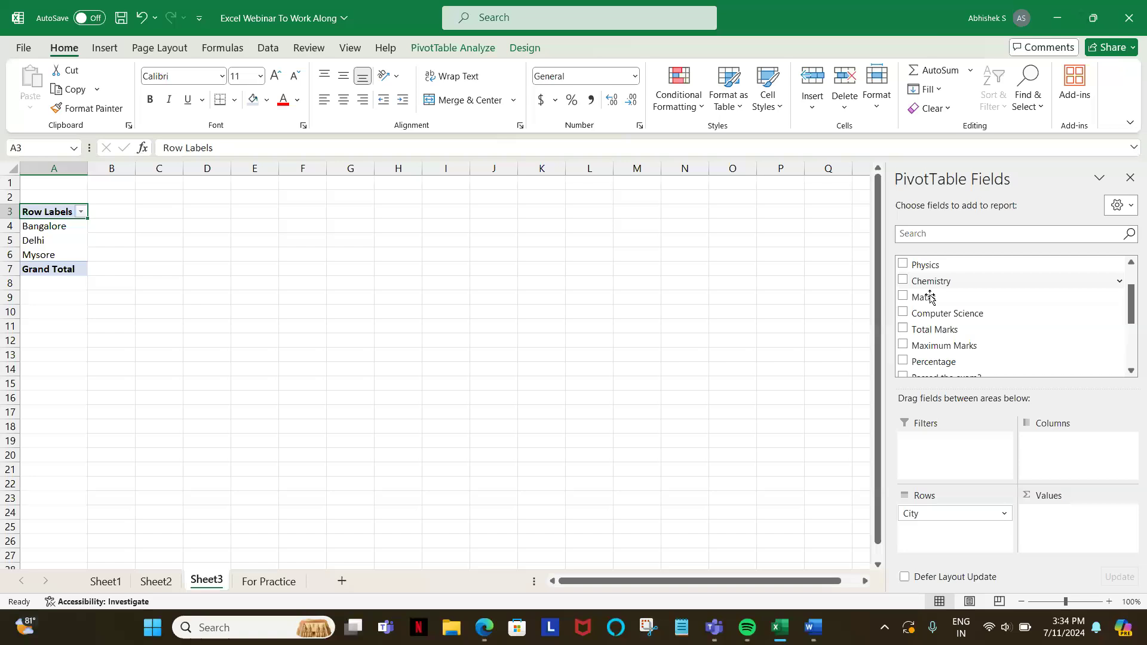
left_click(1132, 372)
left_click(1131, 371)
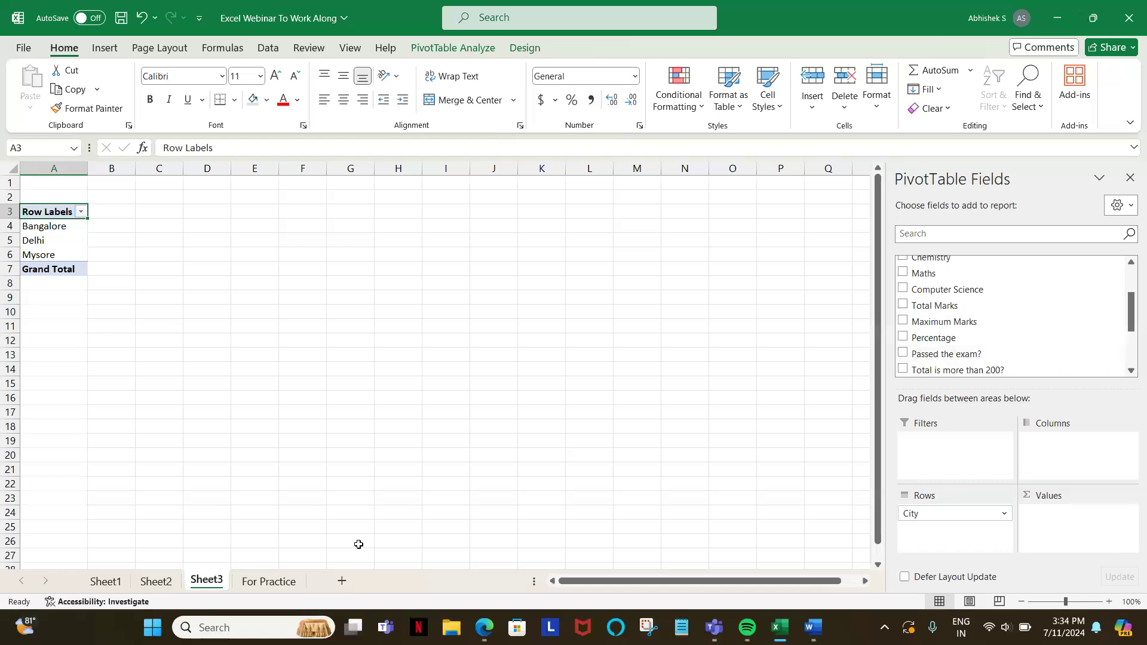
left_click(266, 589)
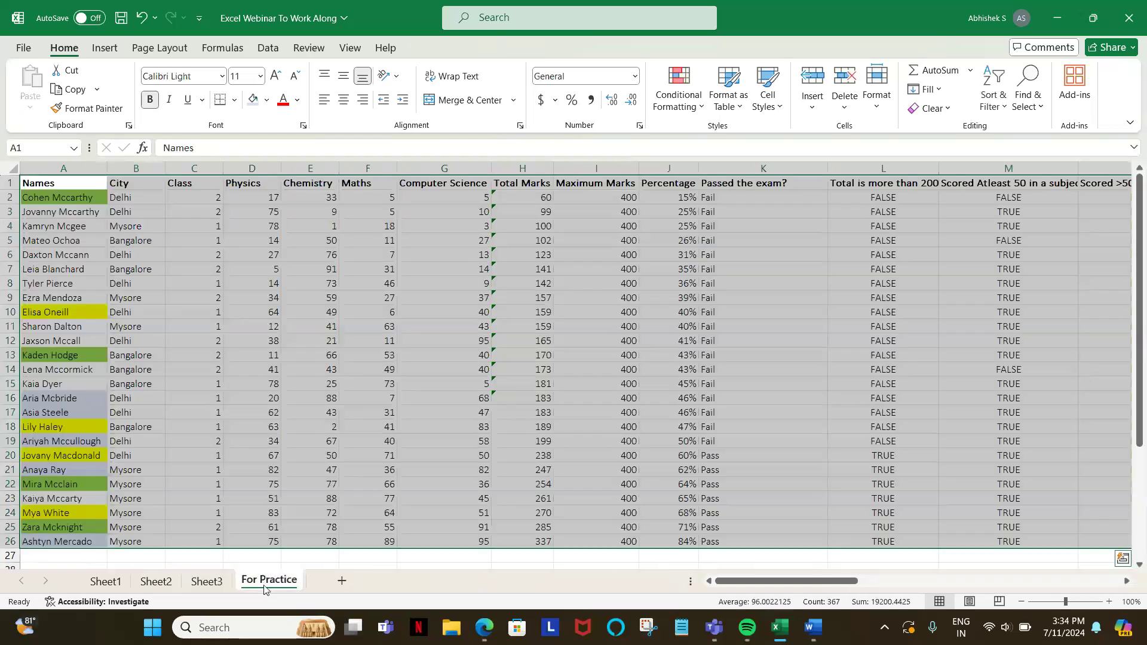
left_click(740, 185)
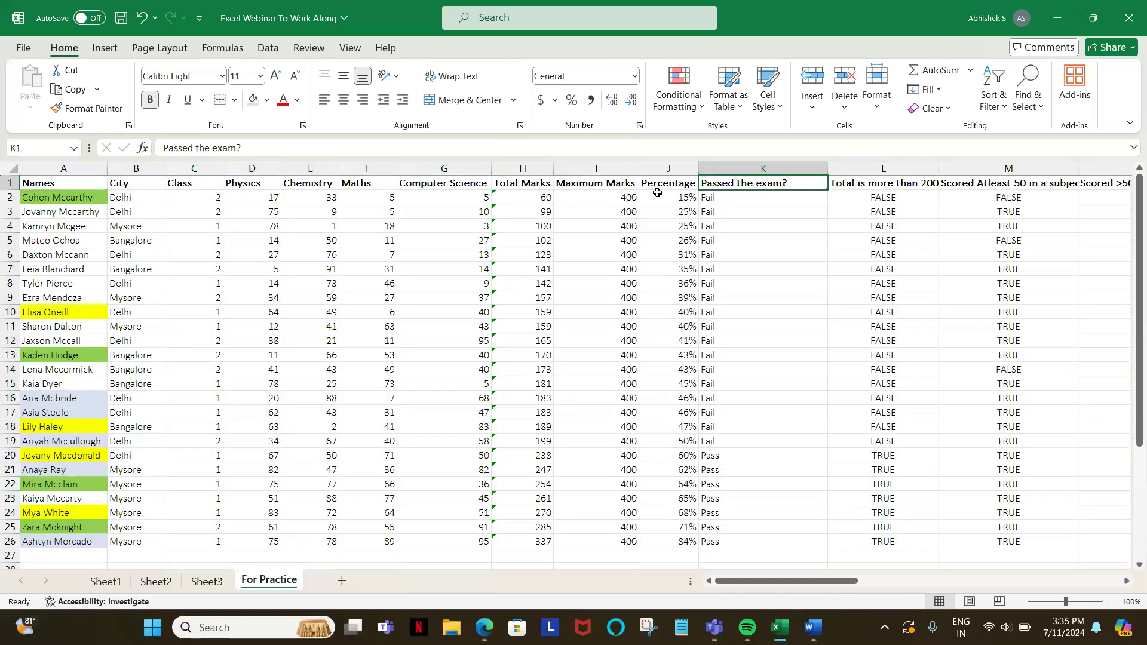
left_click(206, 582)
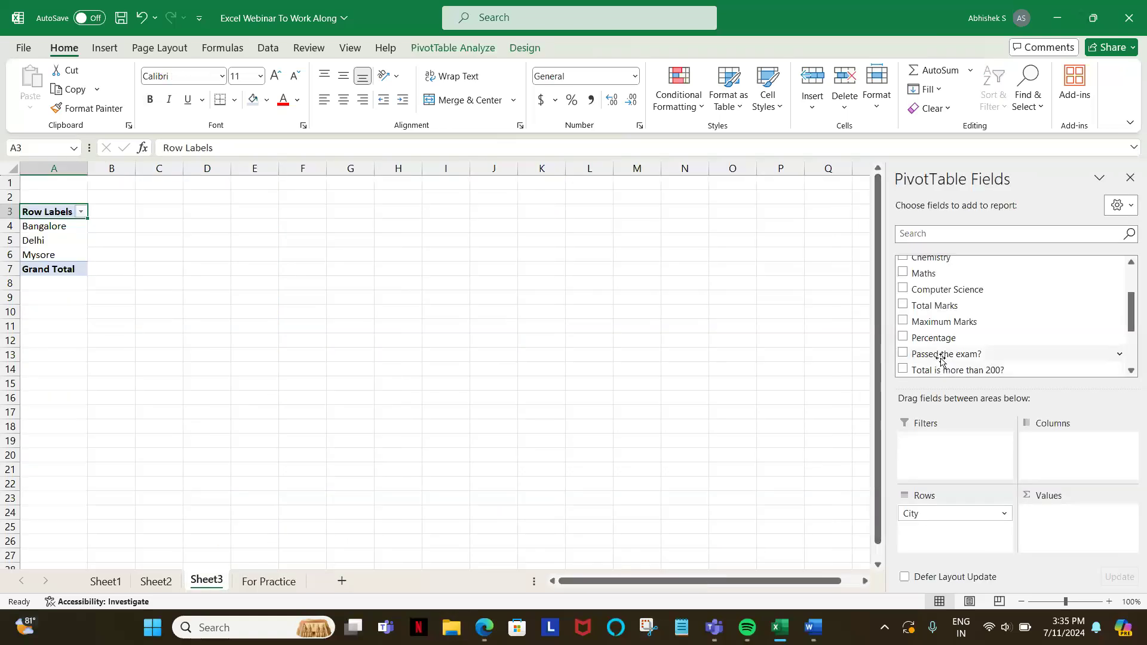
left_click_drag(940, 358, 1067, 462)
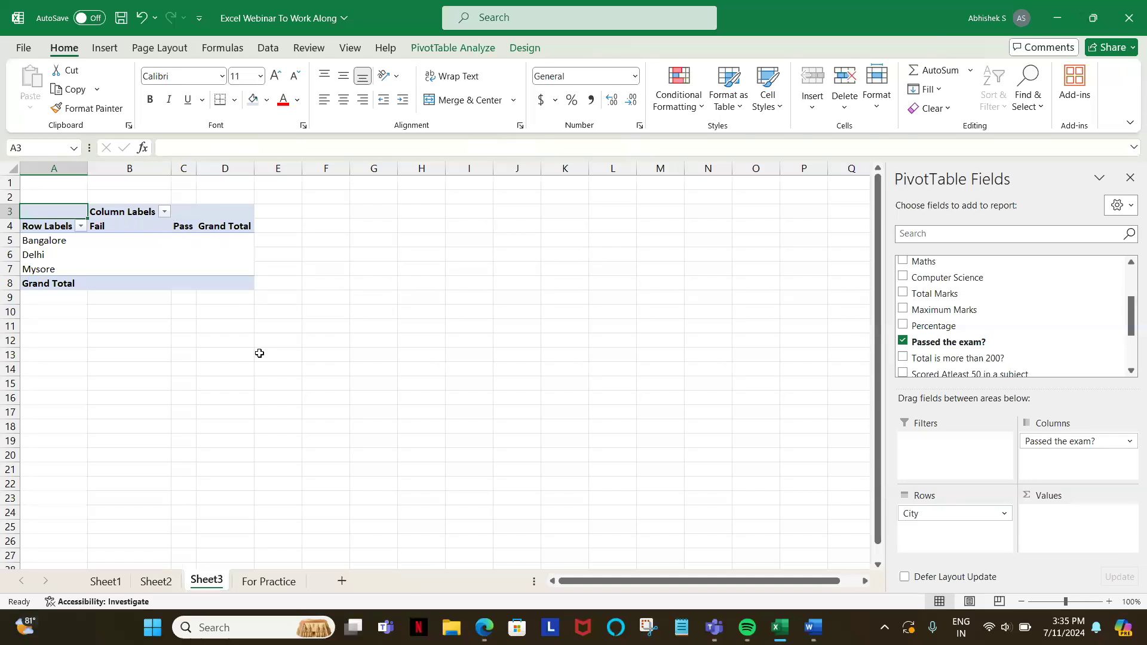
Step: Try "Pass if student has scored >50 in one subject" as the PivotTable's Values field, and remove it again
scroll(1057, 328, "down", 2)
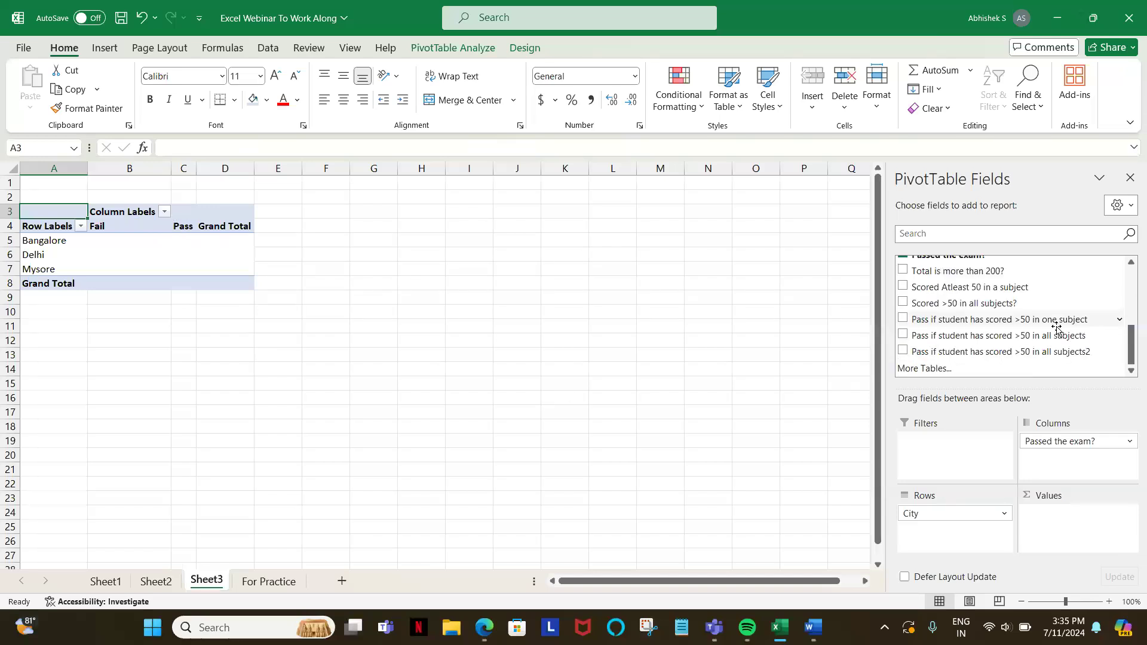
left_click(261, 582)
scroll(660, 402, "right", 10)
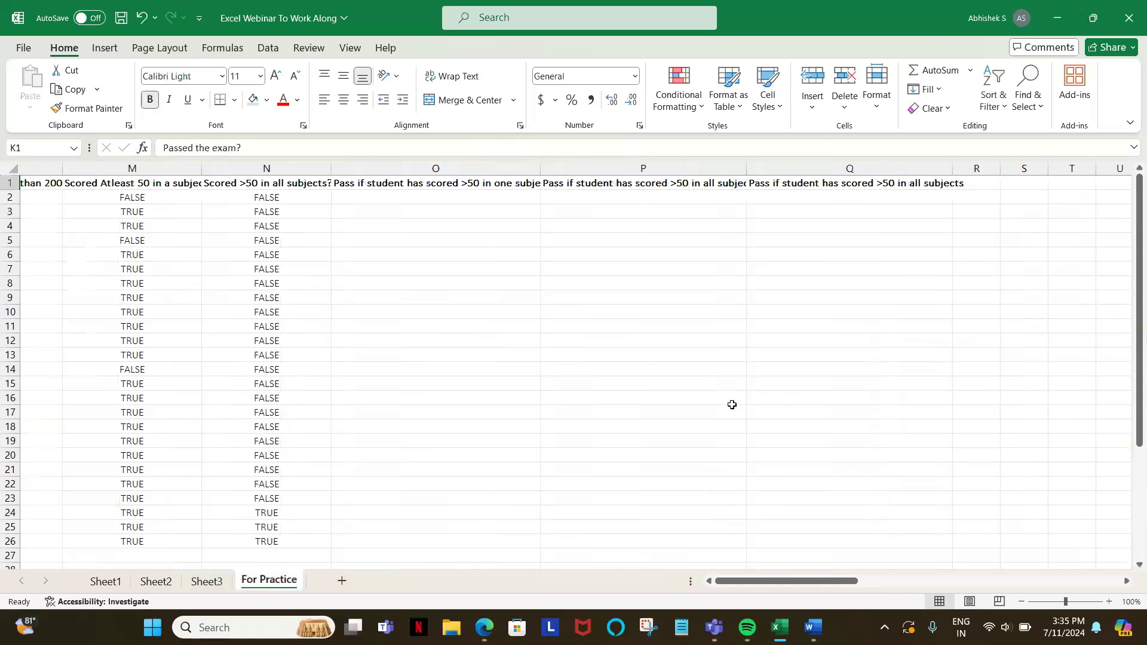
left_click(196, 584)
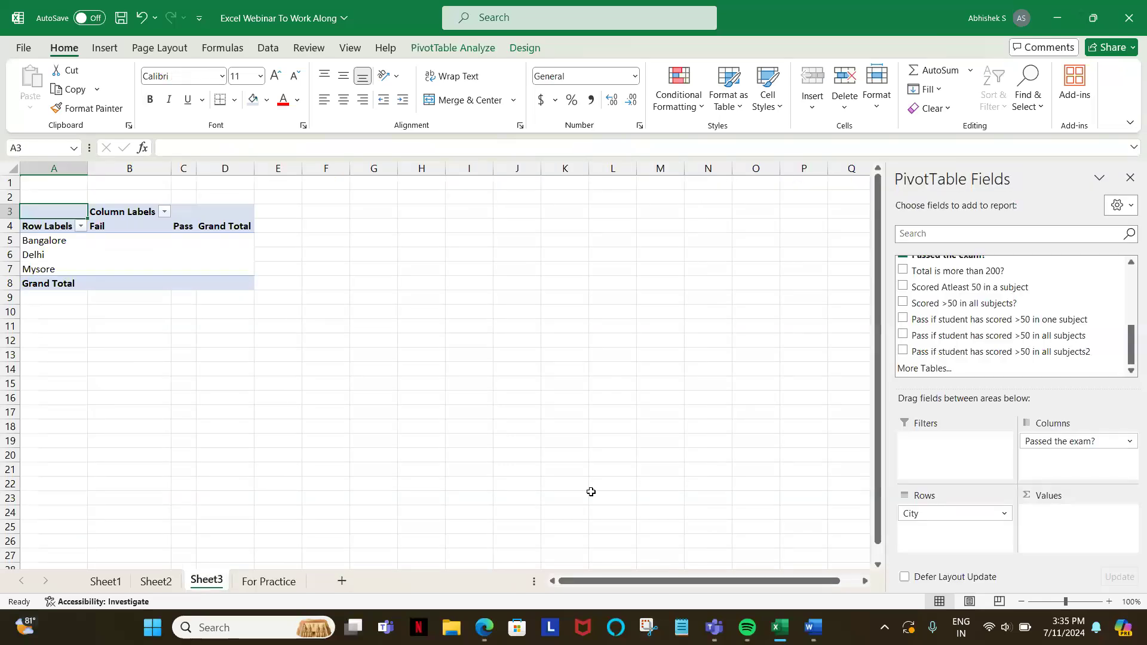
left_click_drag(944, 319, 1065, 536)
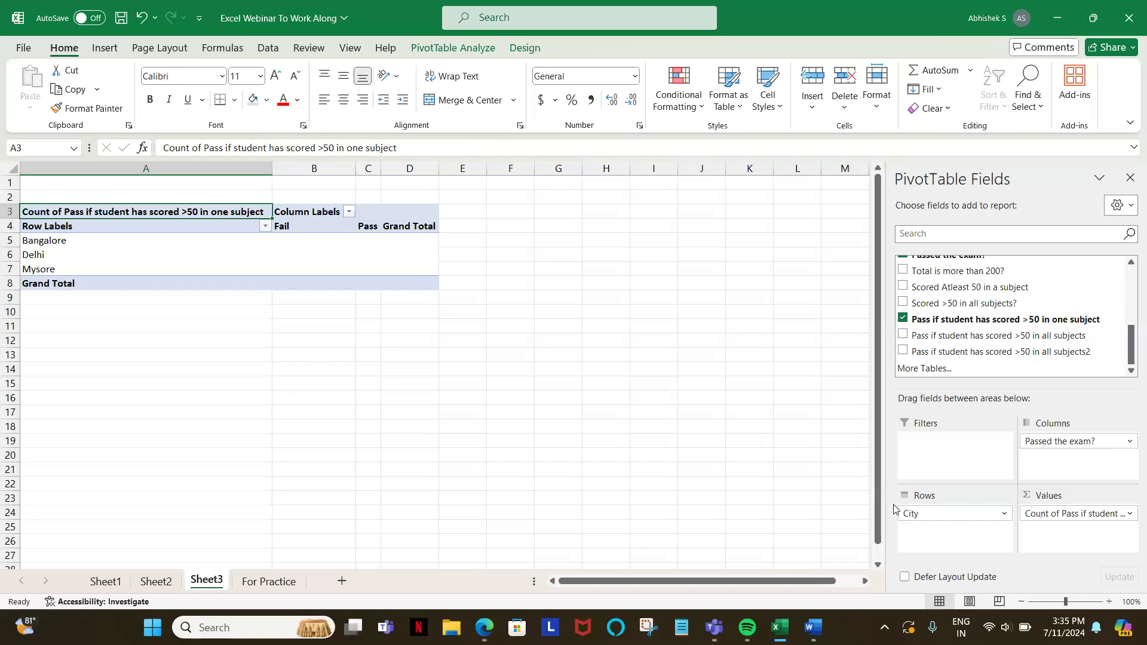
left_click(1129, 517)
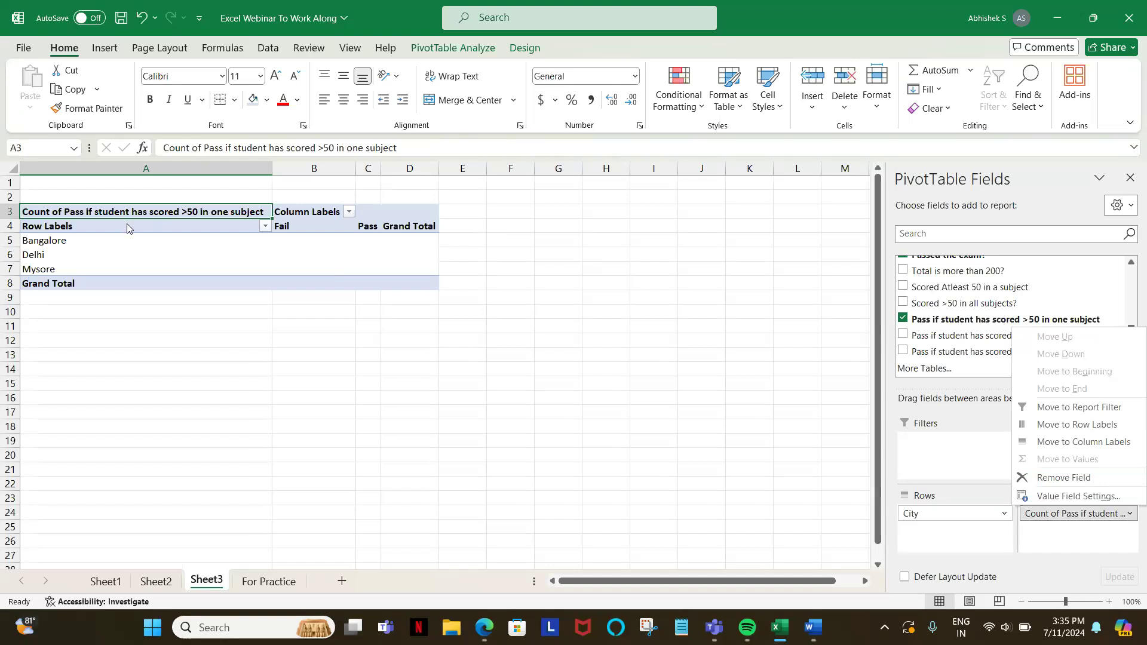
left_click_drag(144, 241, 145, 269)
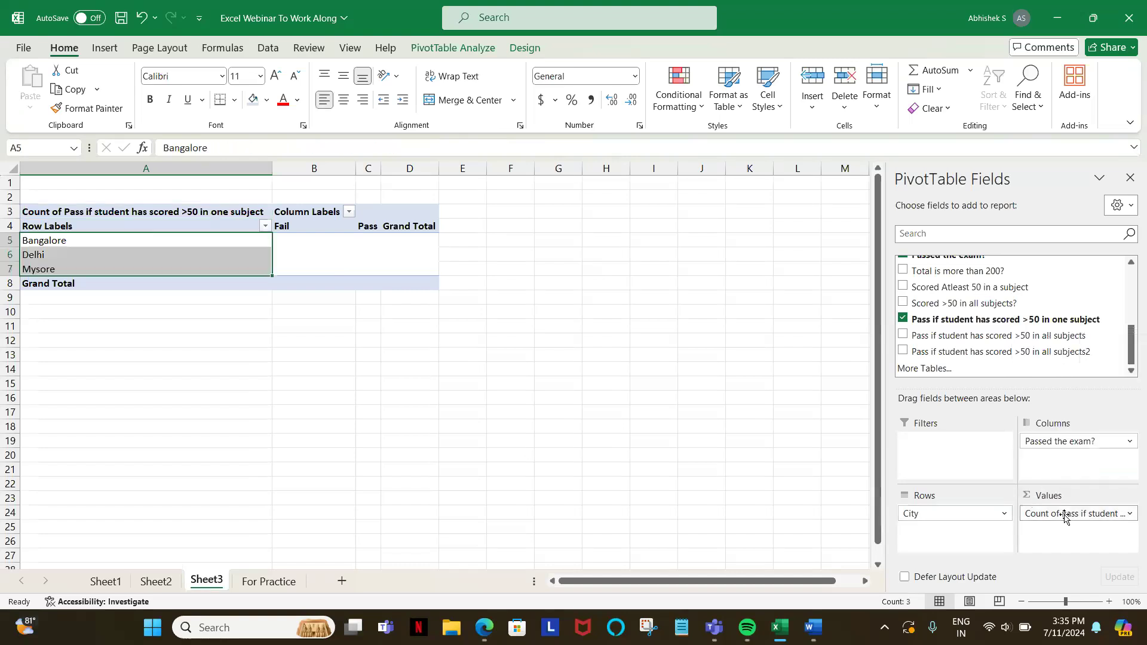
left_click_drag(1064, 517, 980, 320)
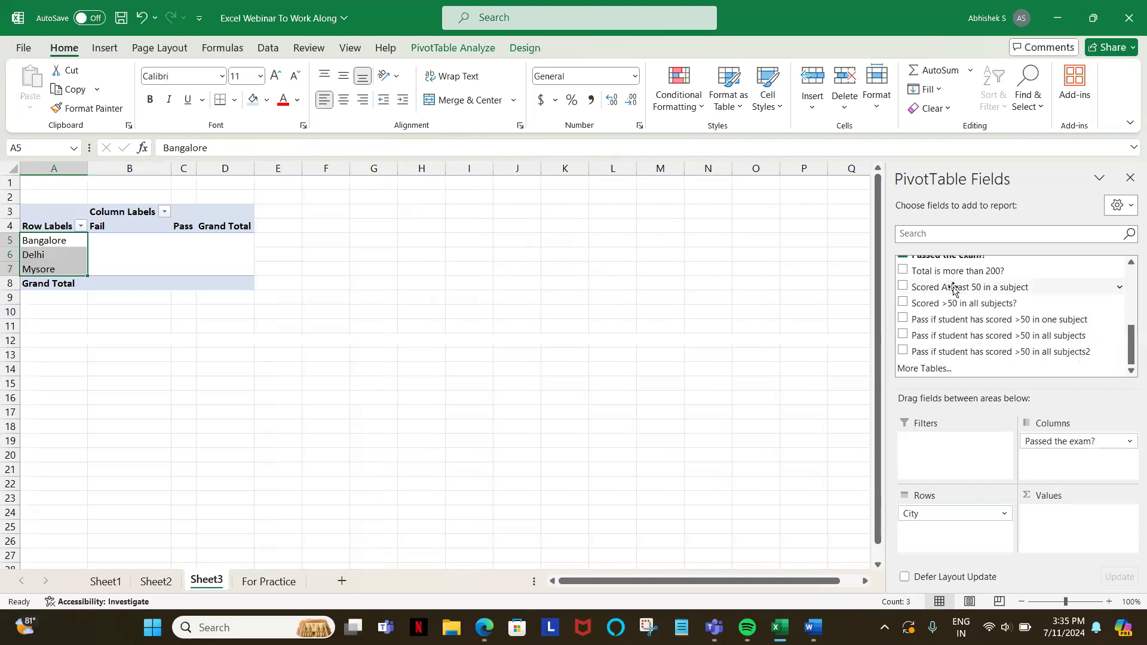
Step: Add Passed the exam? to the PivotTable's Values as a count and widen the Pass column
scroll(953, 289, "up", 1)
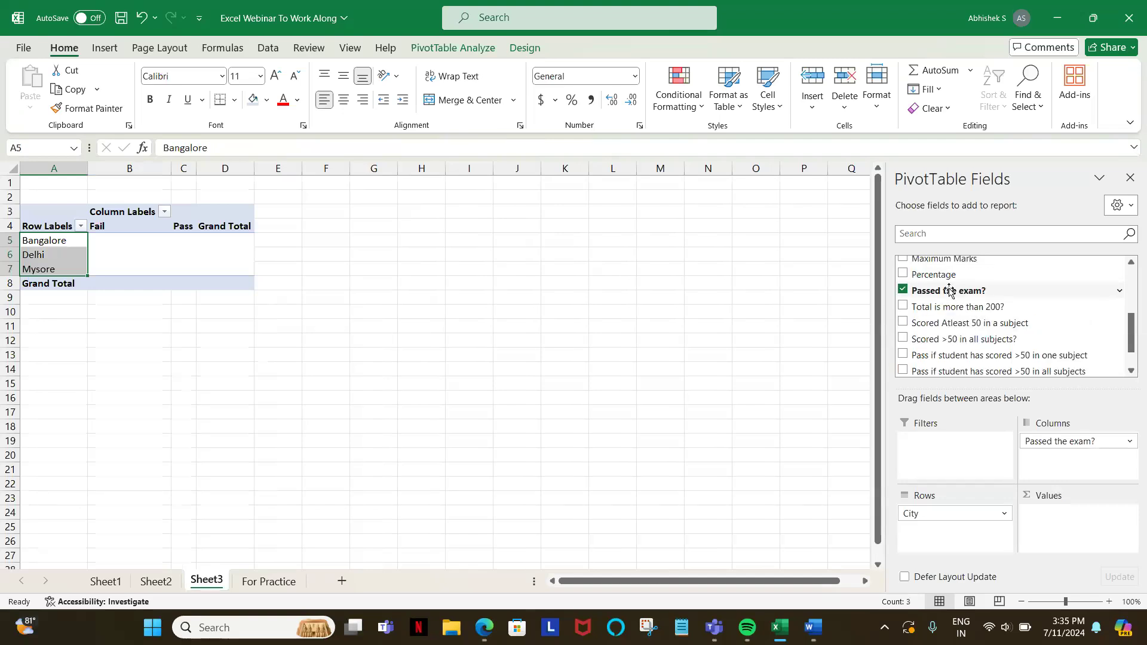
left_click_drag(949, 281, 1069, 534)
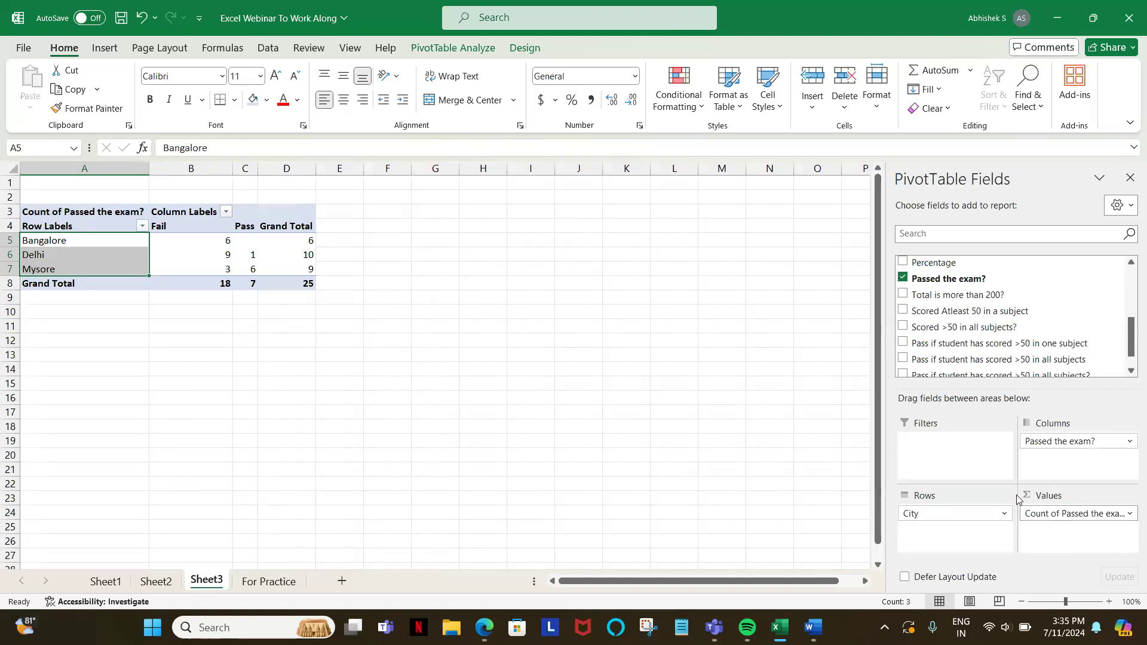
mouse_move(1064, 518)
left_mouse_down()
mouse_move(1019, 332)
mouse_move(993, 329)
mouse_move(1084, 534)
mouse_move(1031, 474)
mouse_move(950, 281)
mouse_move(1049, 451)
mouse_move(1075, 534)
left_mouse_up()
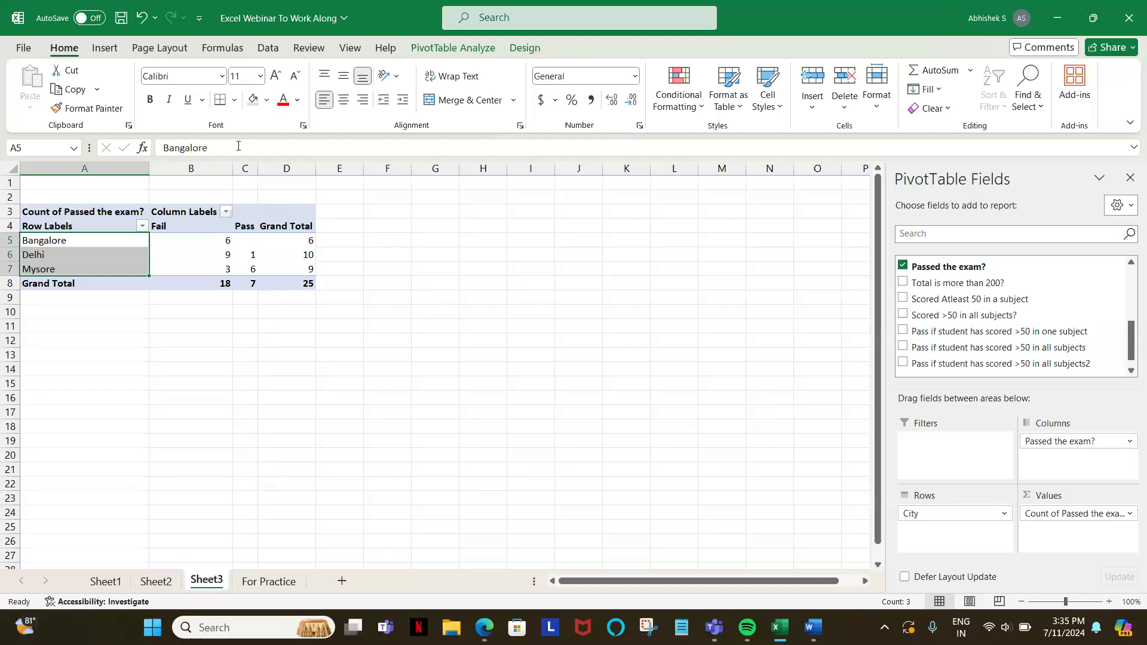
left_click_drag(252, 167, 289, 168)
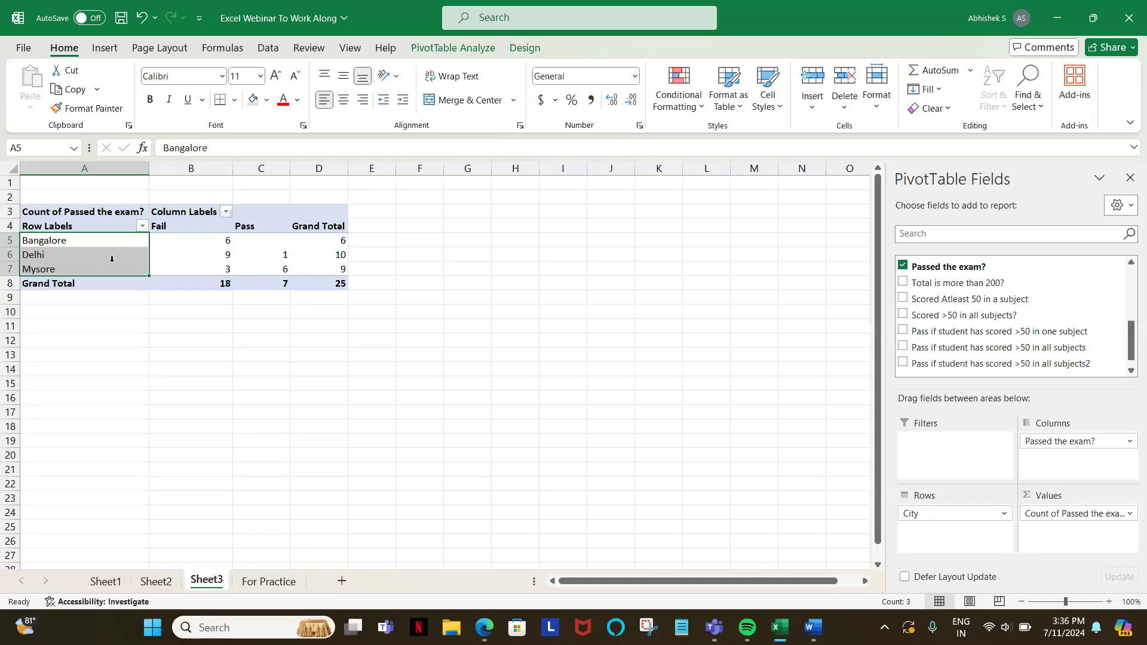
Step: Turn on filters for the For Practice table and filter City to show only Bangalore
mouse_move(237, 246)
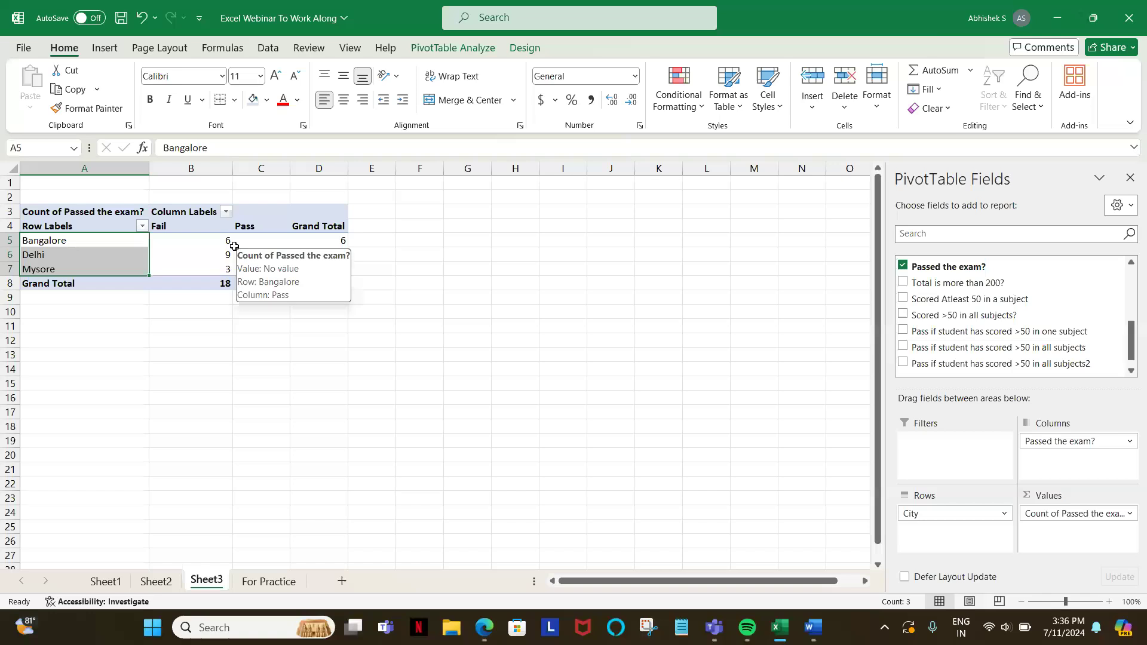
left_click(255, 583)
left_click(197, 182)
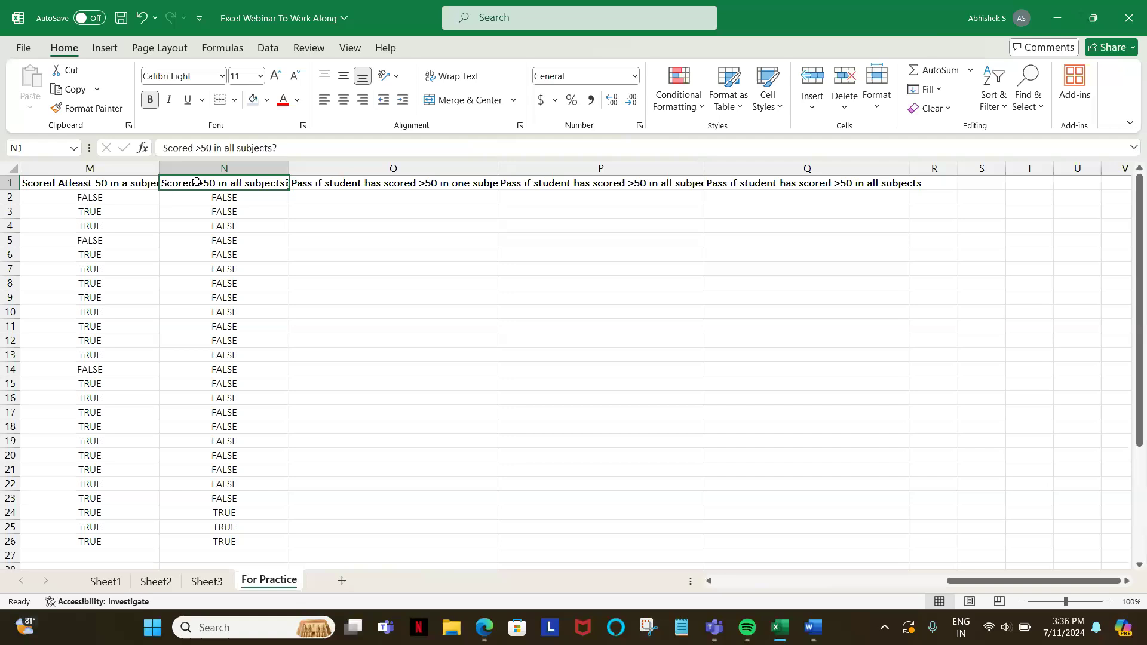
key("ctrl+Home")
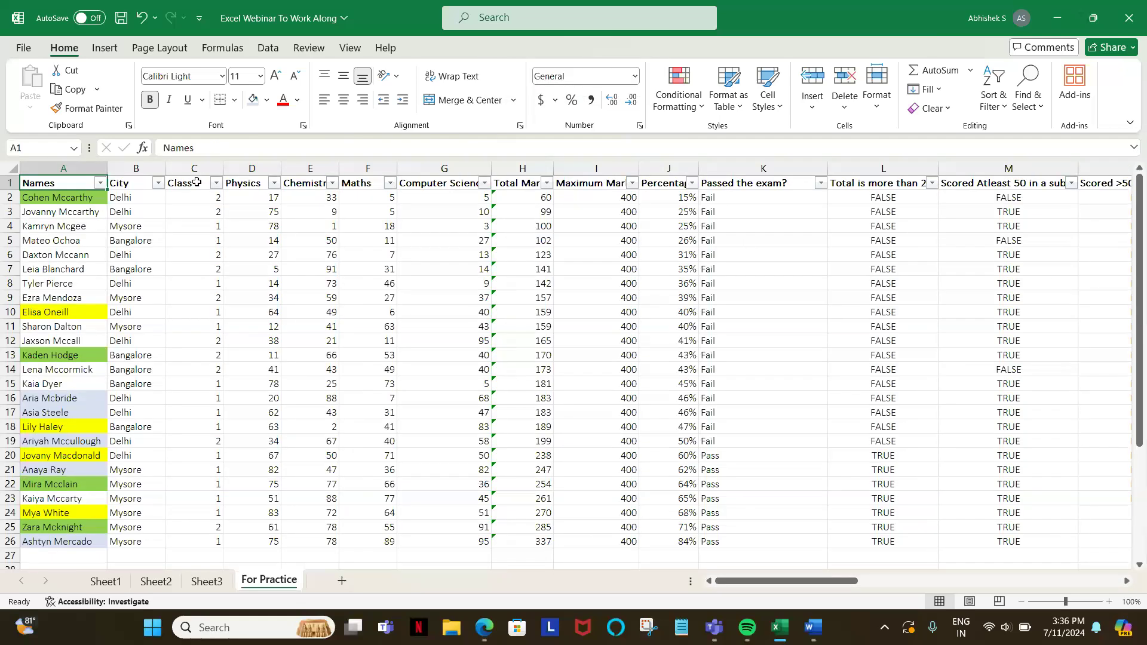
left_click(197, 182)
key("Left")
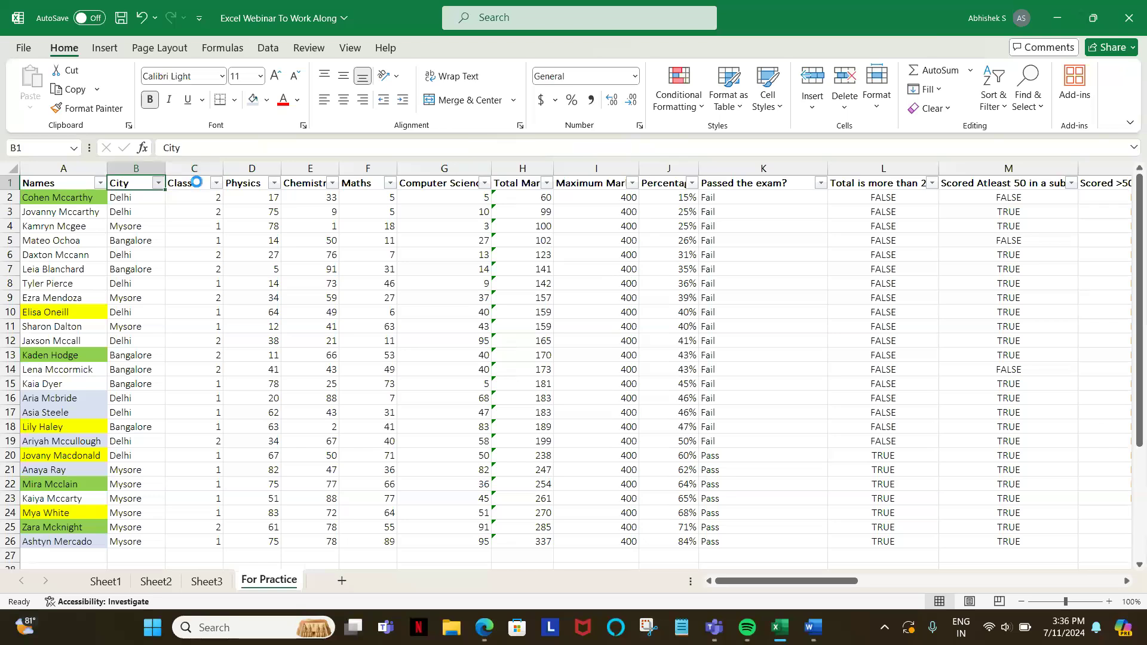
key("alt+Down")
key("Down")
key("Down")
key("Down")
key("Down")
key("Down")
key("Down")
key("Down")
key("Down")
key("Down")
key("space")
key("Down")
key("space")
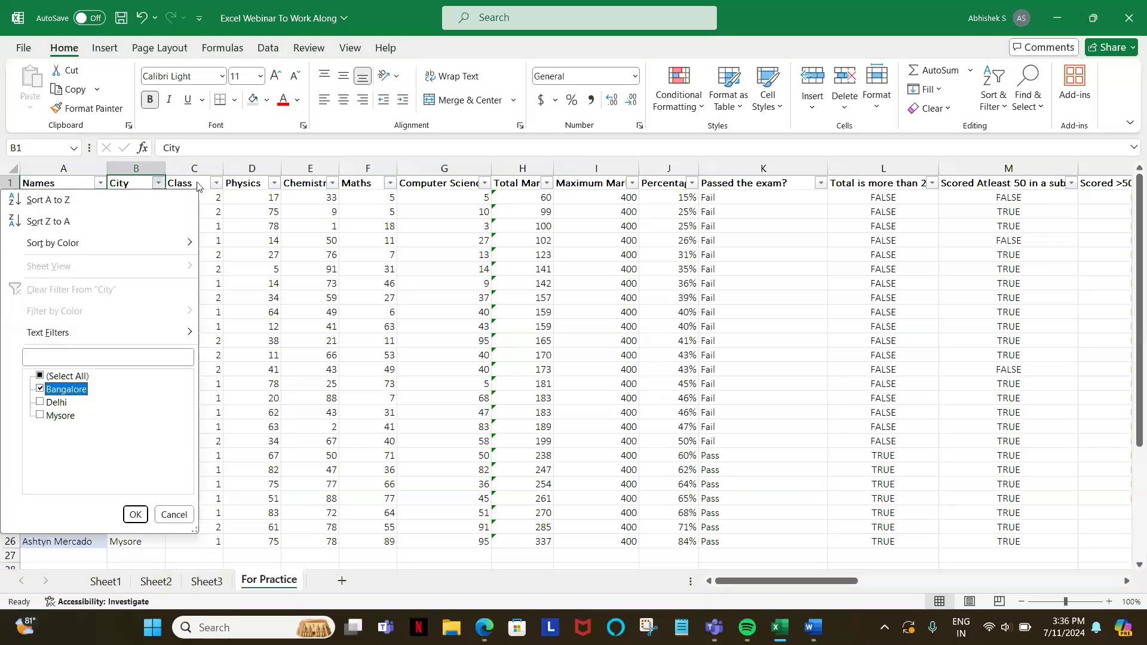
key("Return")
Step: Select the filtered Bangalore students' Passed the exam? results to check the PivotTable's count, ending on that column's header
key("Right")
key("Right")
key("Right")
key("Right")
key("Right")
key("Right")
key("Right")
key("Right")
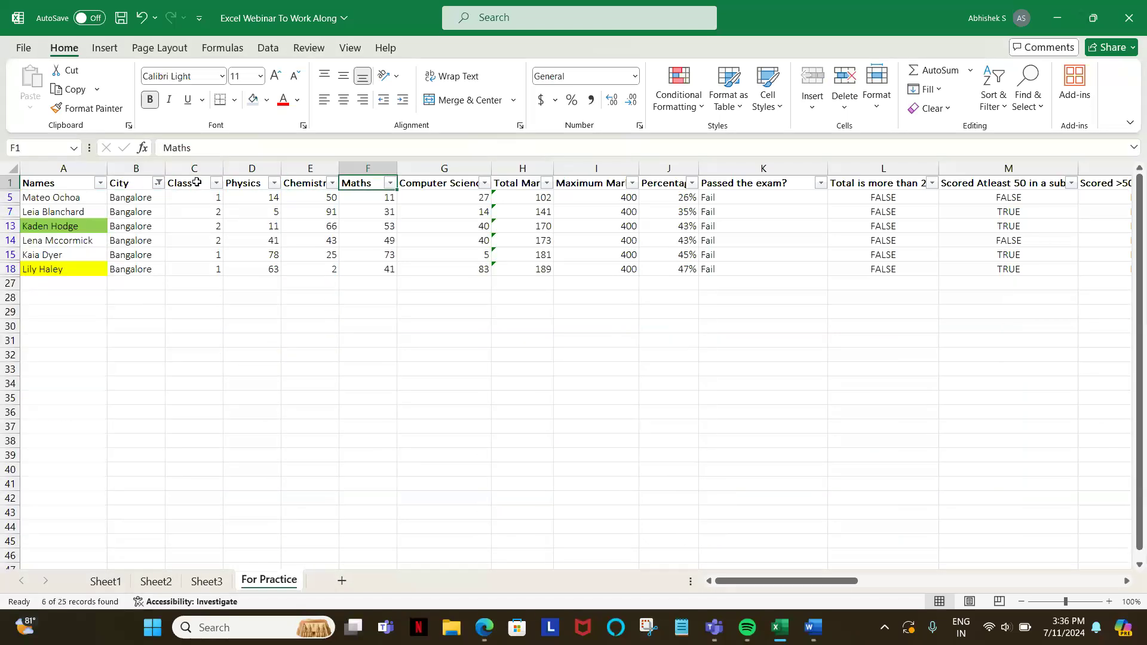
key("Right")
key("Down")
key("ctrl+shift+Down")
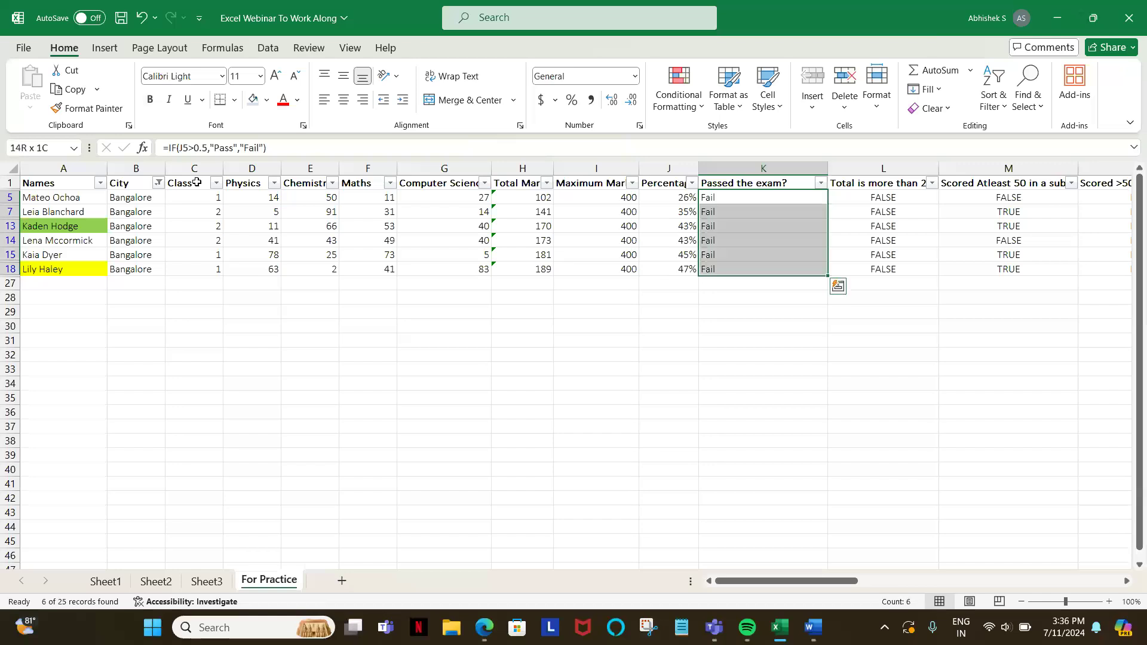
key("Up")
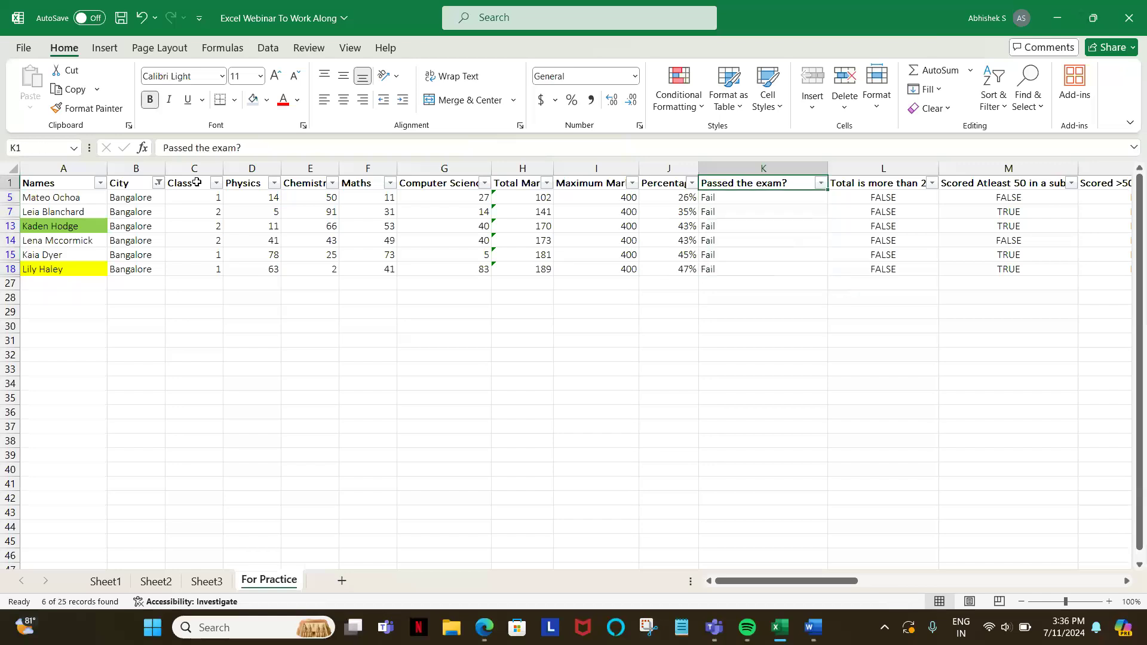
Step: Turn off the filters on the For Practice table so all student rows are shown
key("alt+d")
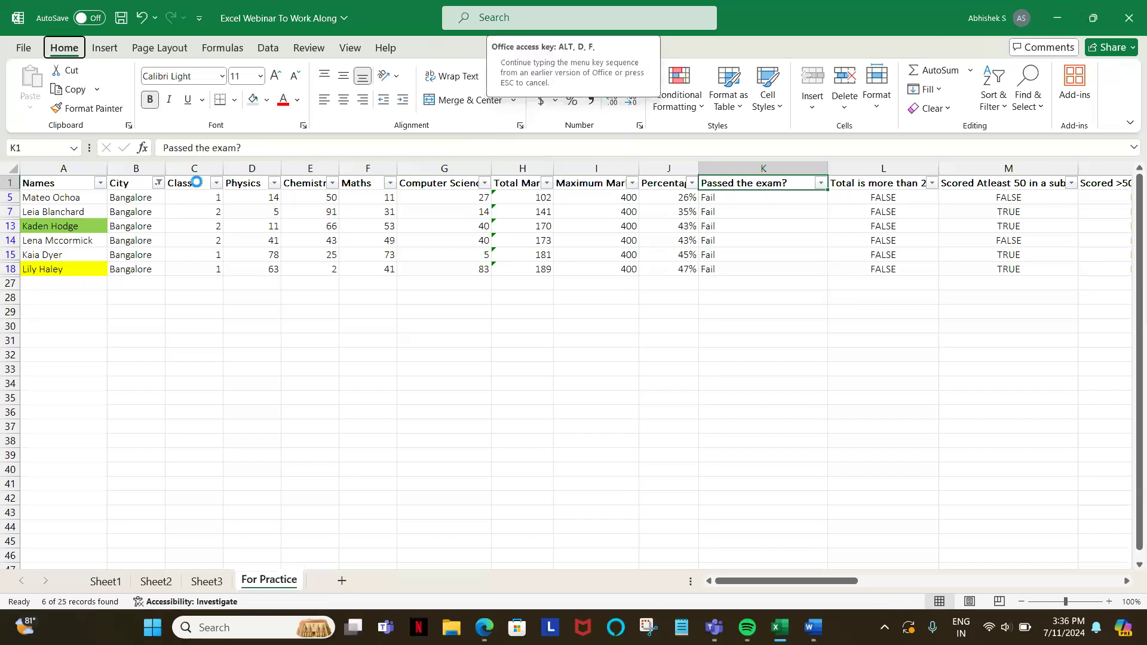
key("f")
key("f")
Step: Add the Class field to the Filters area of the PivotTable on Sheet3
left_click(203, 581)
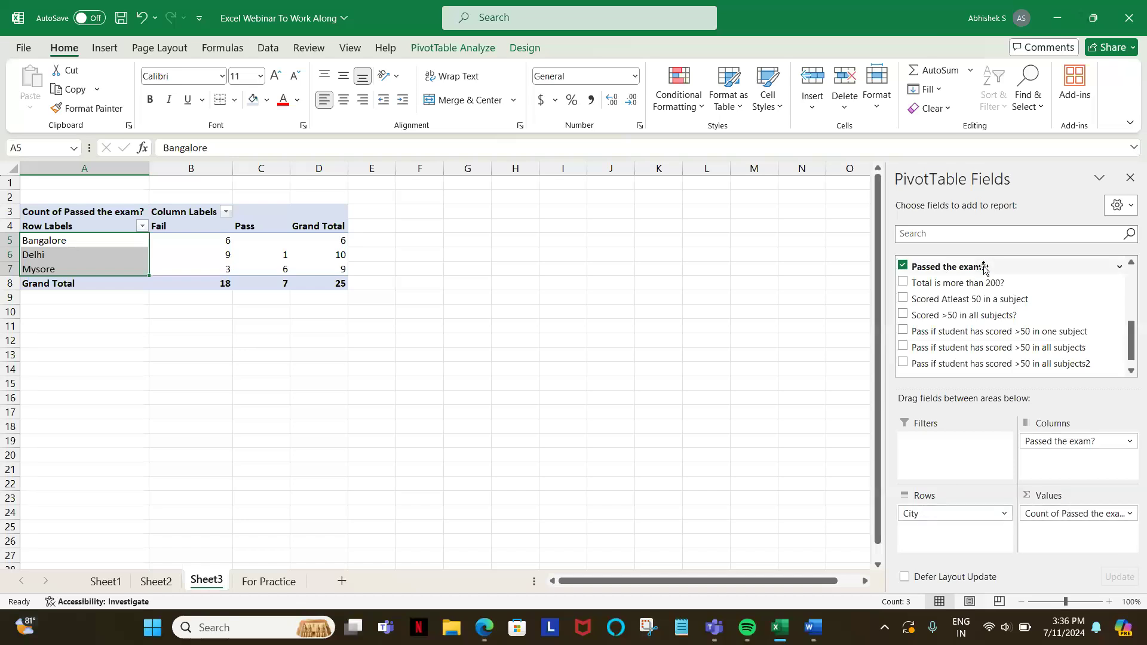
scroll(983, 270, "up", 2)
scroll(984, 269, "up", 1)
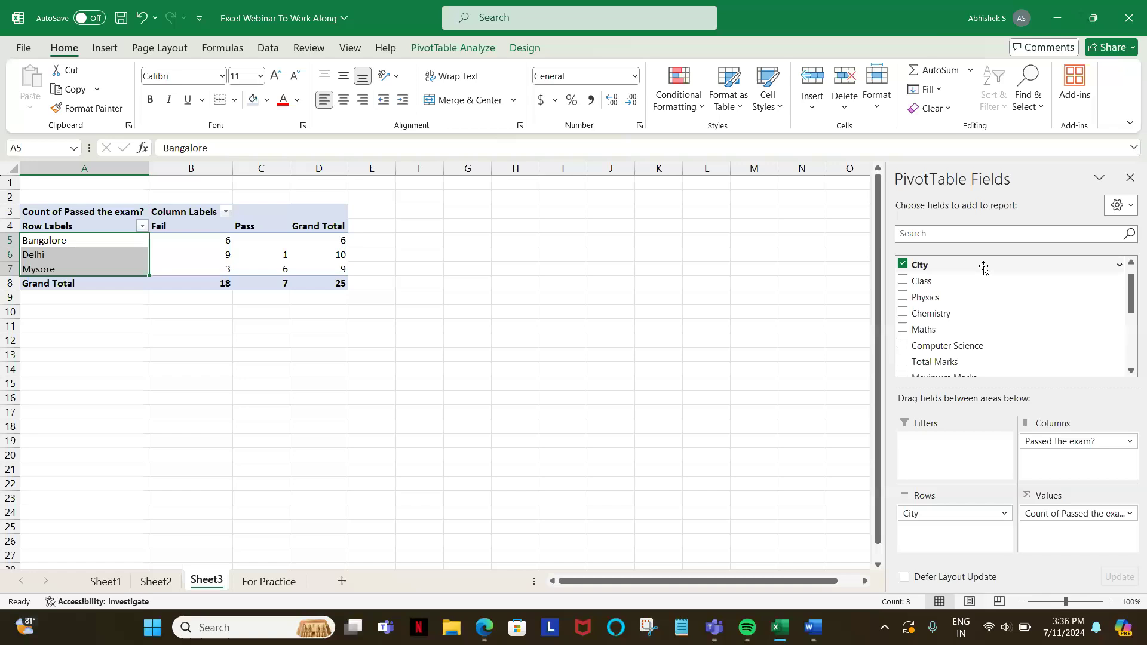
left_click_drag(921, 281, 930, 464)
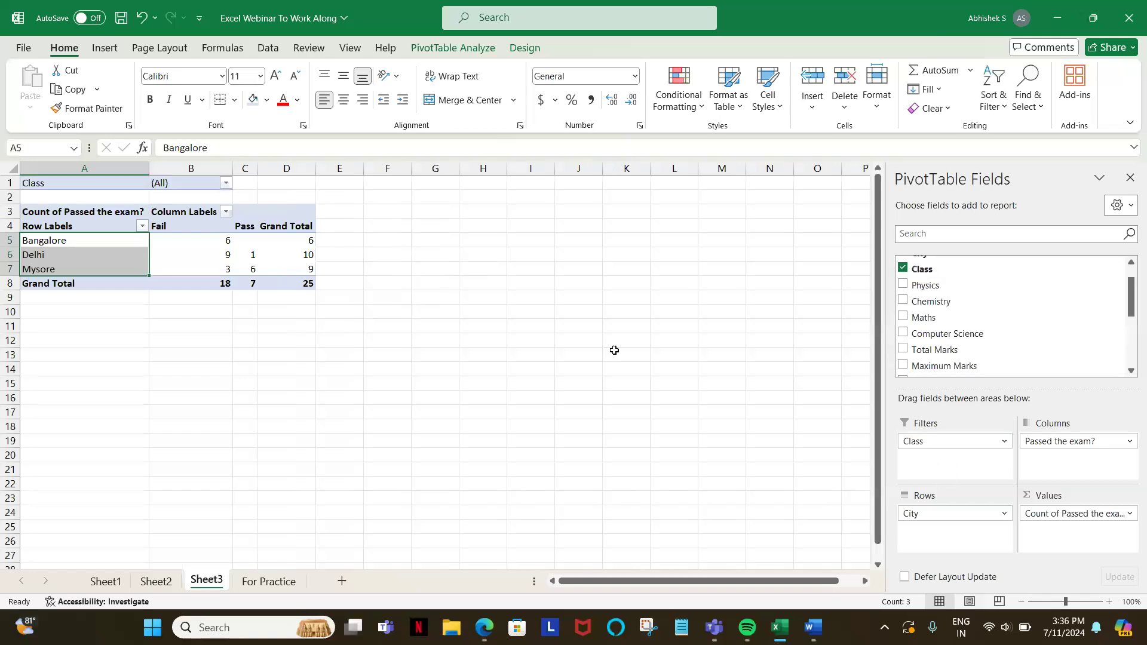
left_click(227, 183)
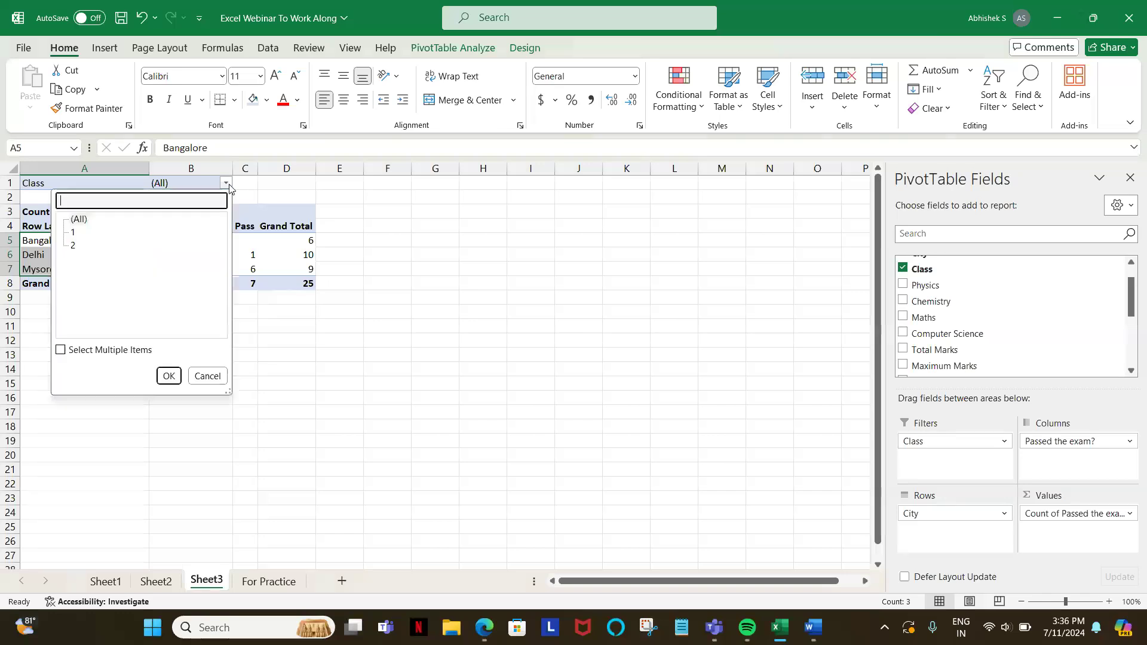
left_click(79, 220)
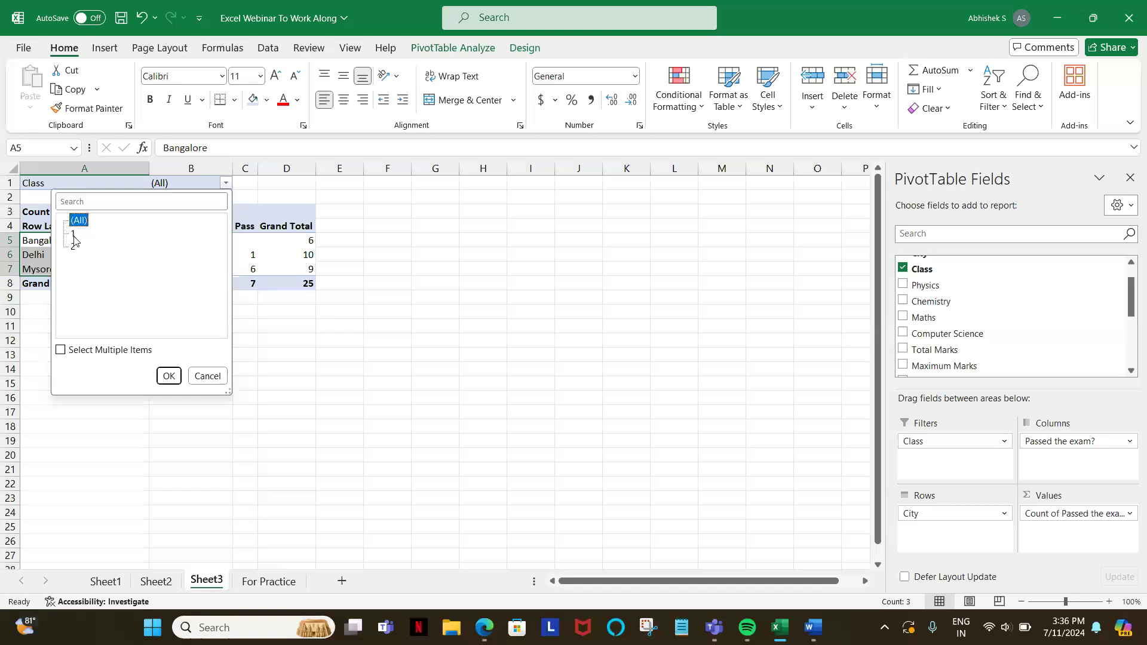
left_click(60, 348)
left_click(463, 246)
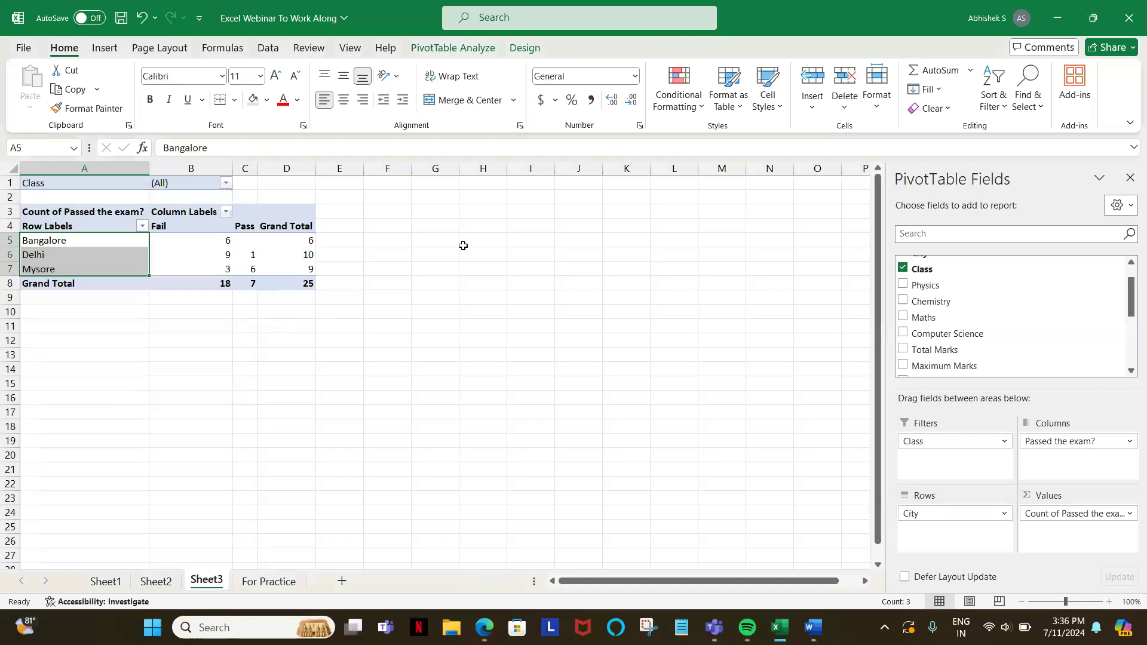
right_click(212, 189)
left_click(170, 325)
right_click(170, 326)
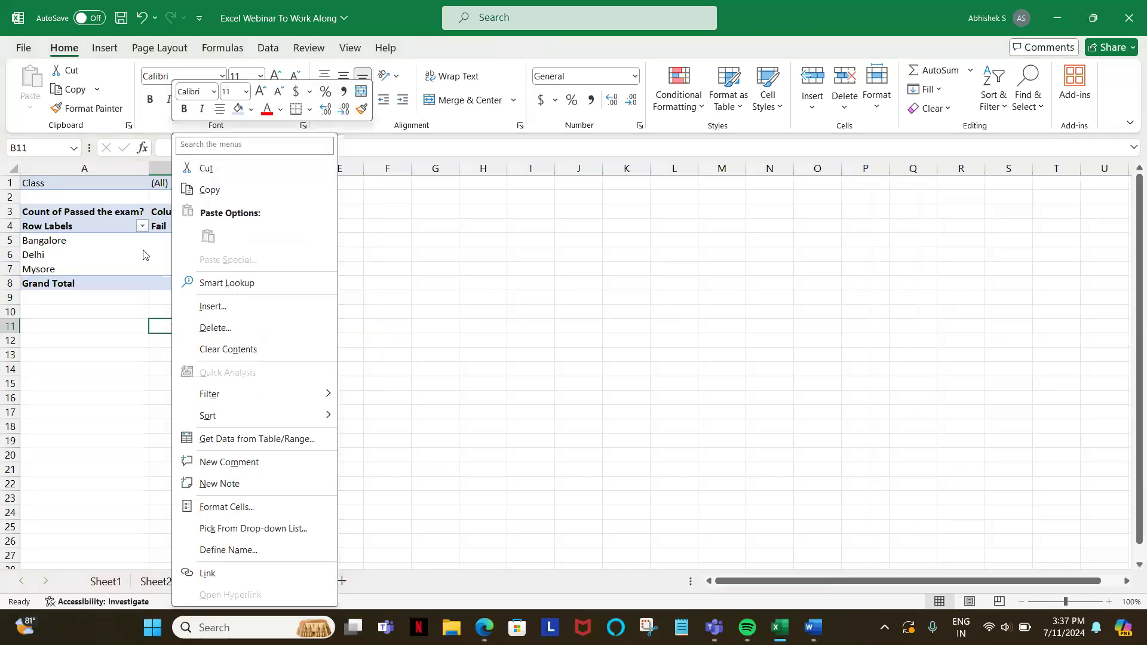
left_click(111, 325)
right_click(111, 326)
left_click(57, 239)
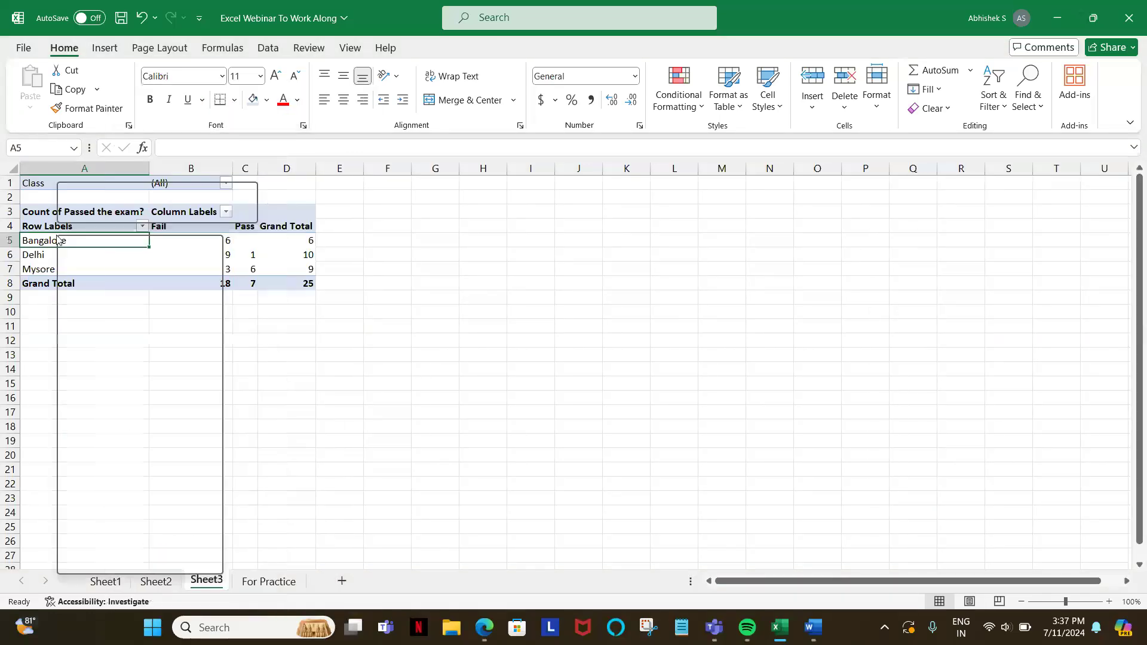
right_click(57, 240)
left_click(57, 239)
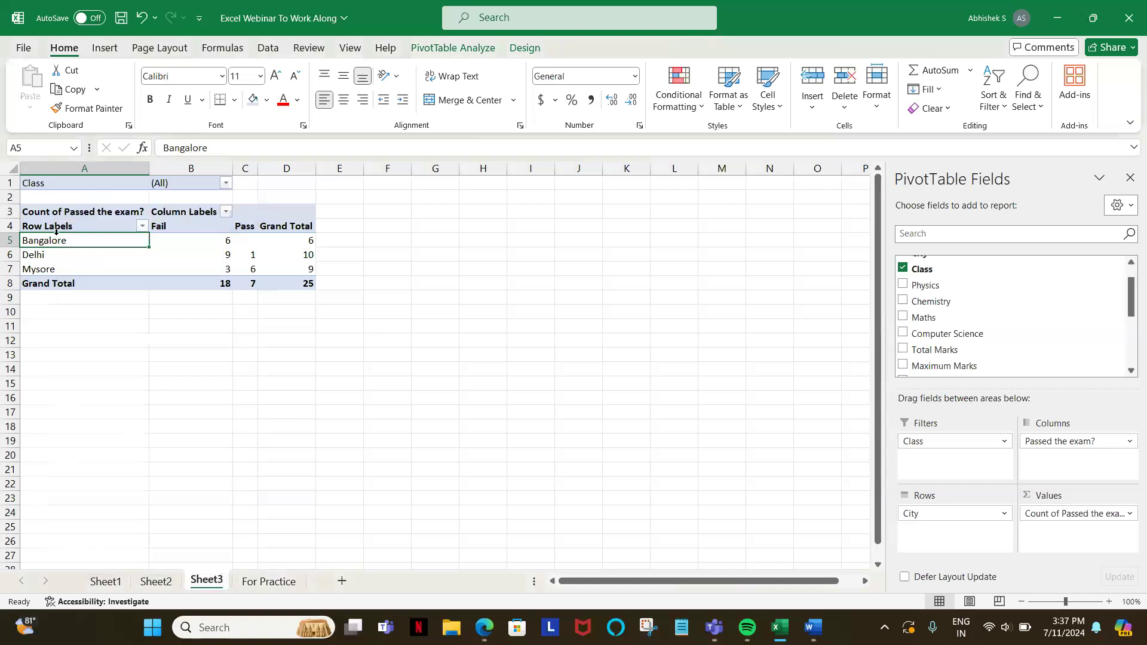
Step: Filter the PivotTable's Class field to only class 1 using multiple-item selection, and widen the Pass column
key("ctrl+Home")
key("Right")
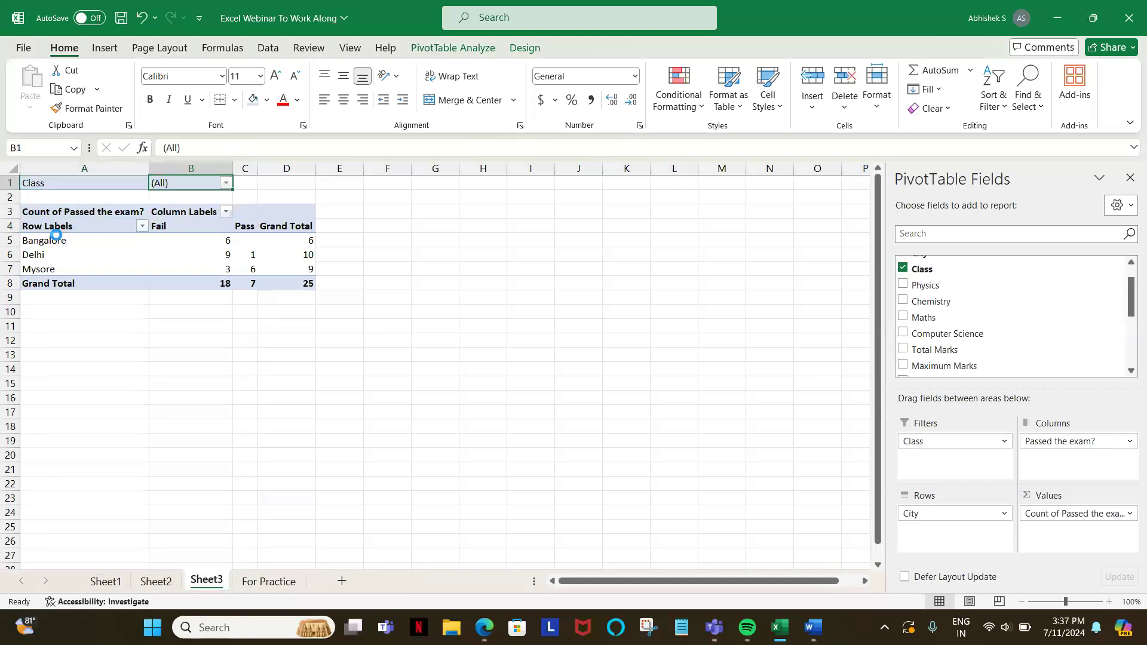
key("alt+Down")
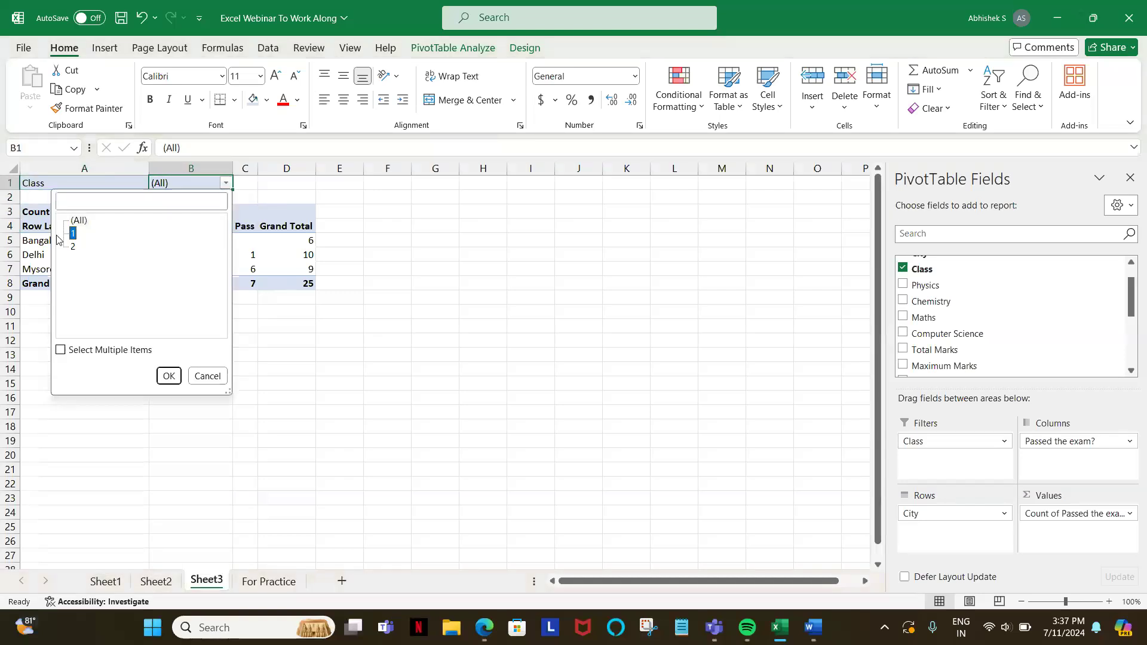
left_click(61, 350)
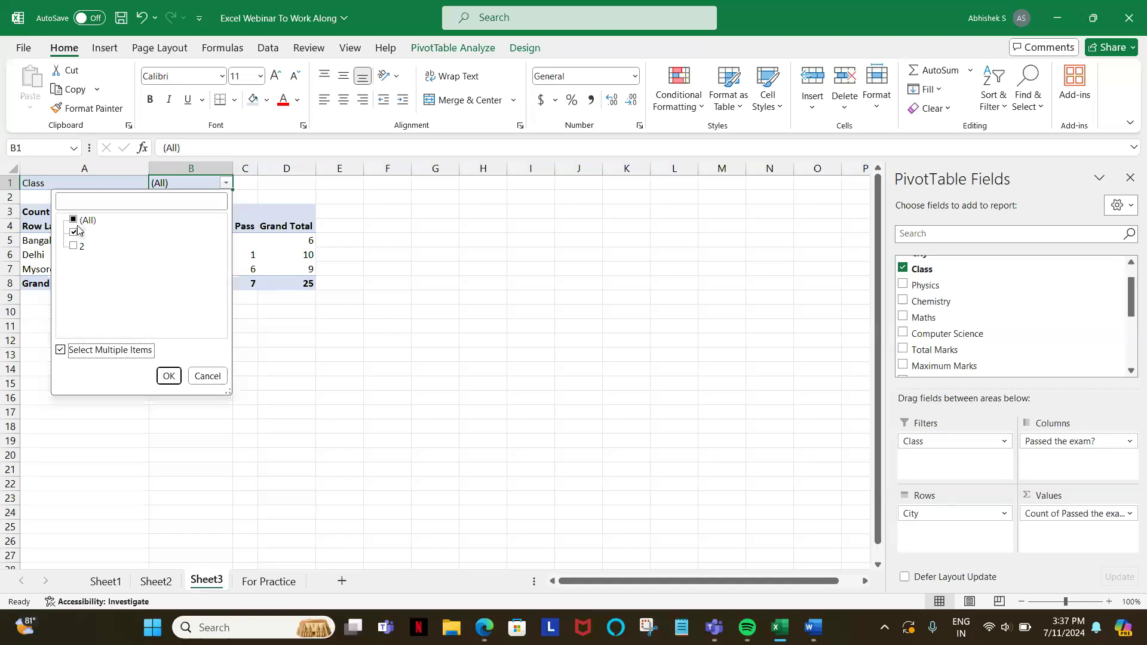
left_click(168, 377)
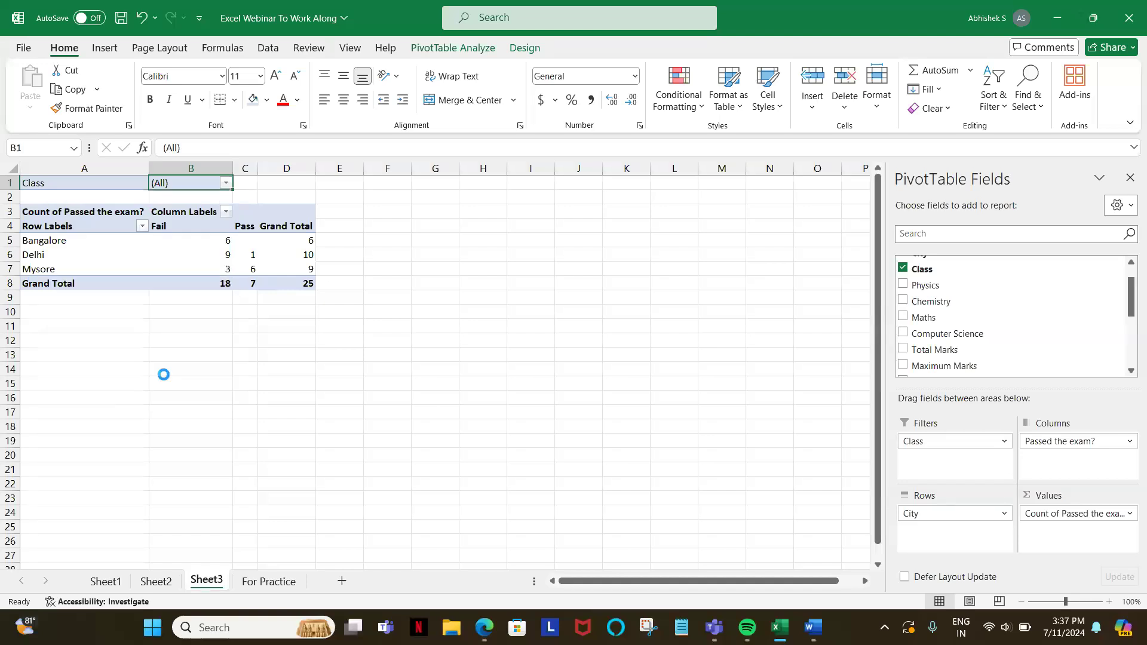
left_click_drag(258, 172, 282, 171)
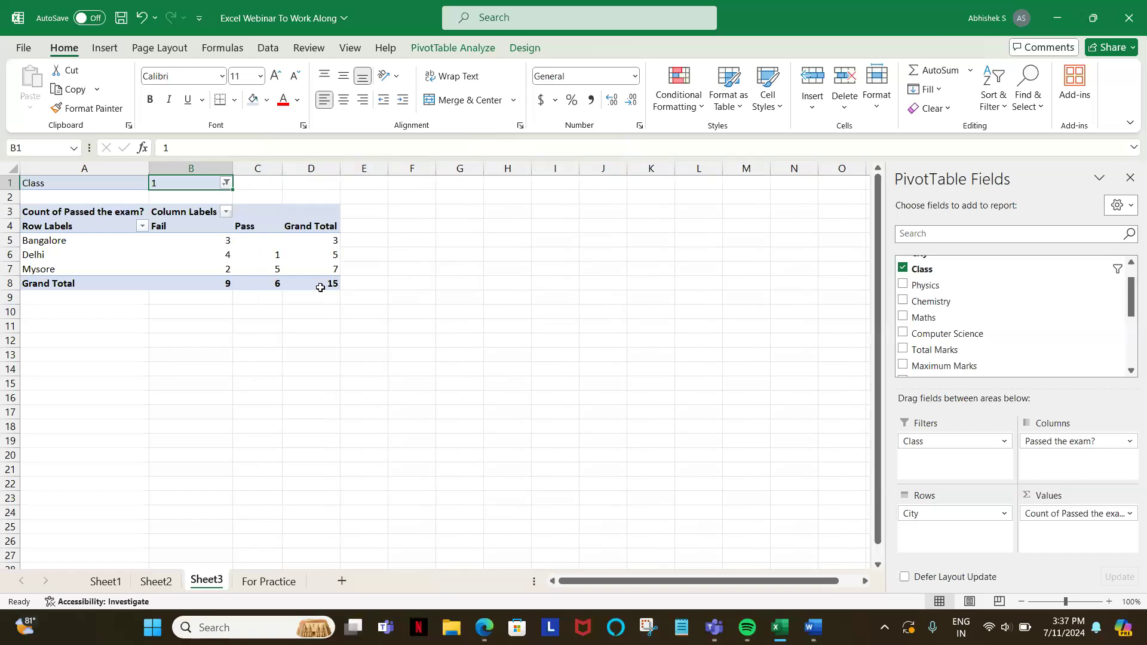
Step: Look over the full source table on For Practice, and return to the class 1 PivotTable on Sheet3
mouse_move(328, 284)
left_click(264, 584)
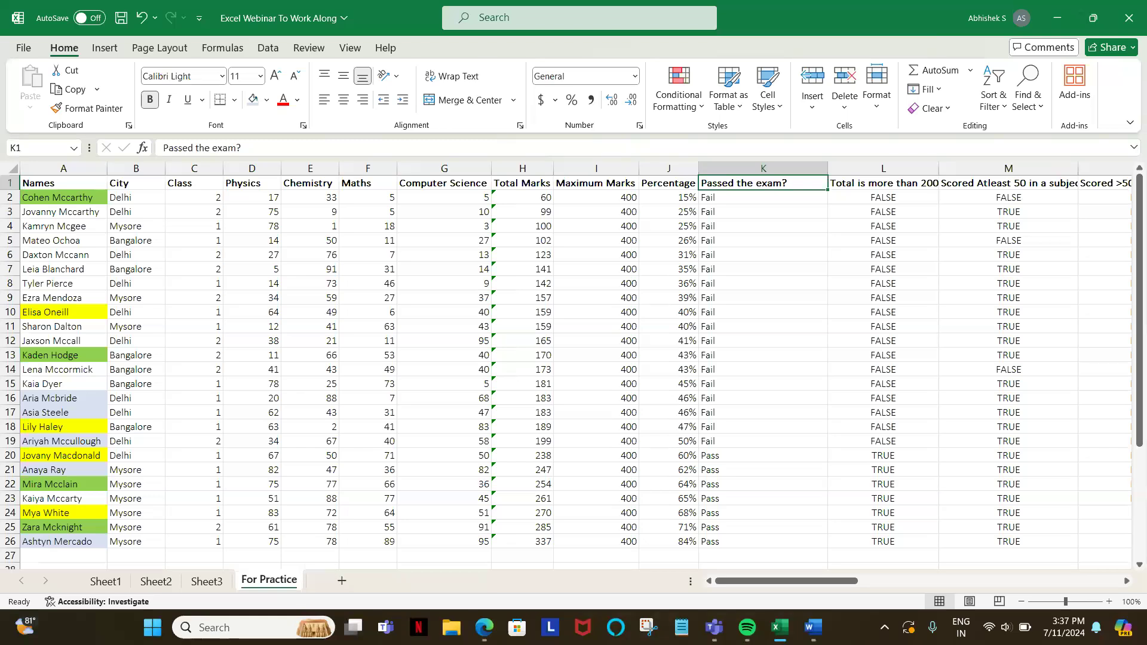
left_click(220, 581)
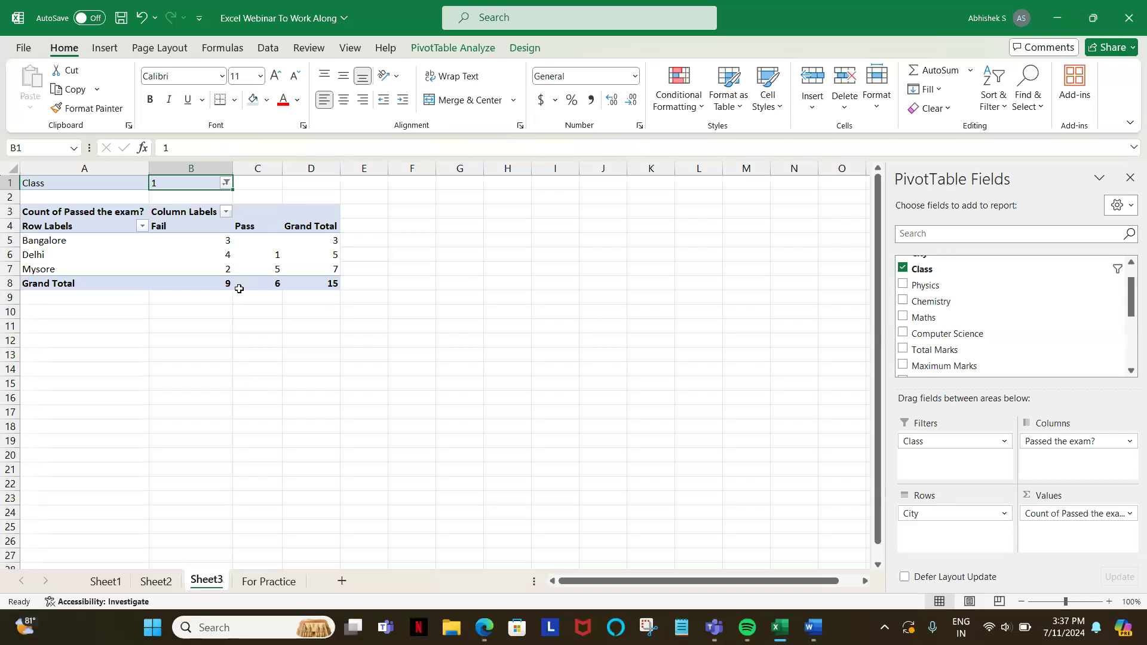
mouse_move(263, 280)
Step: Set the PivotTable's Class filter back to all classes and widen the Pass column
left_click(225, 182)
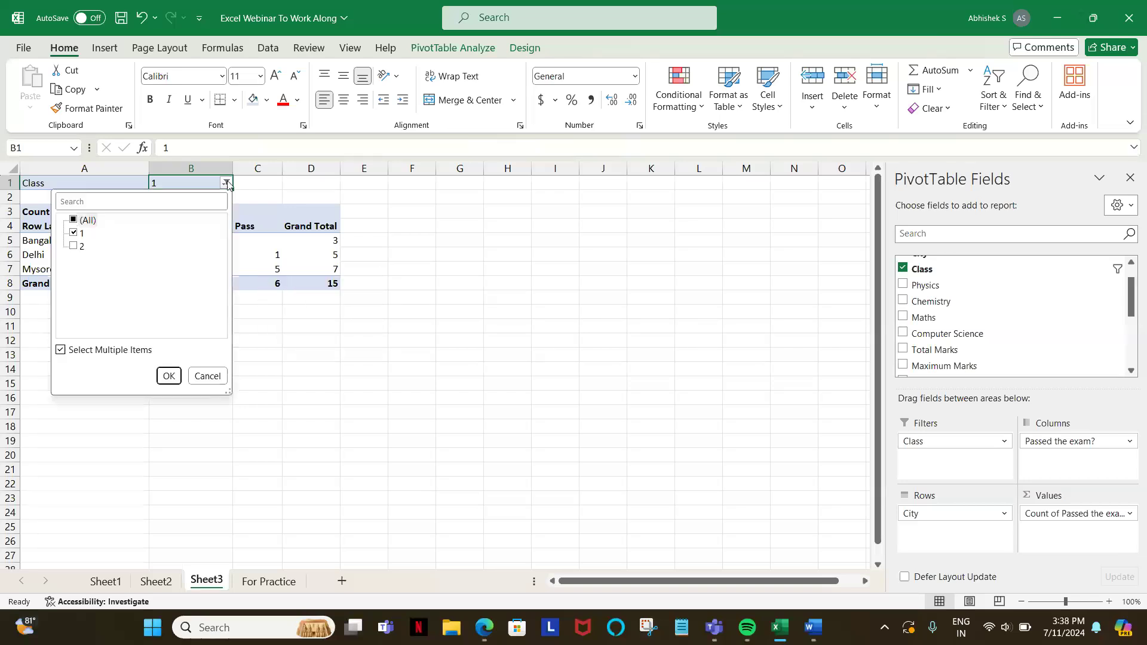
left_click(74, 220)
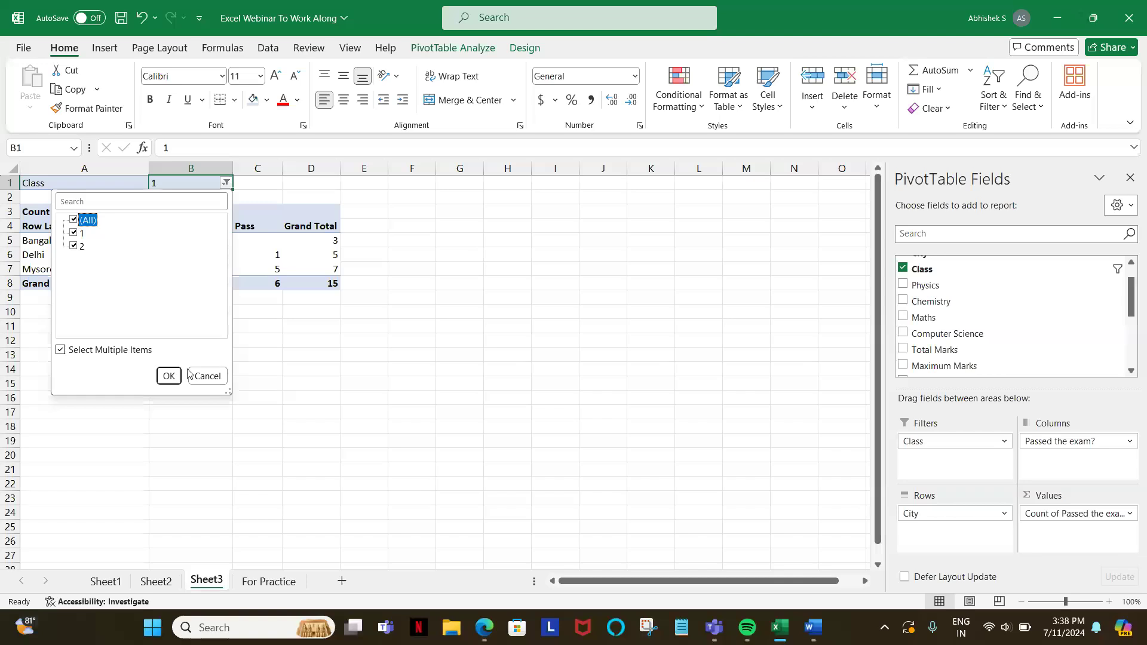
left_click(169, 375)
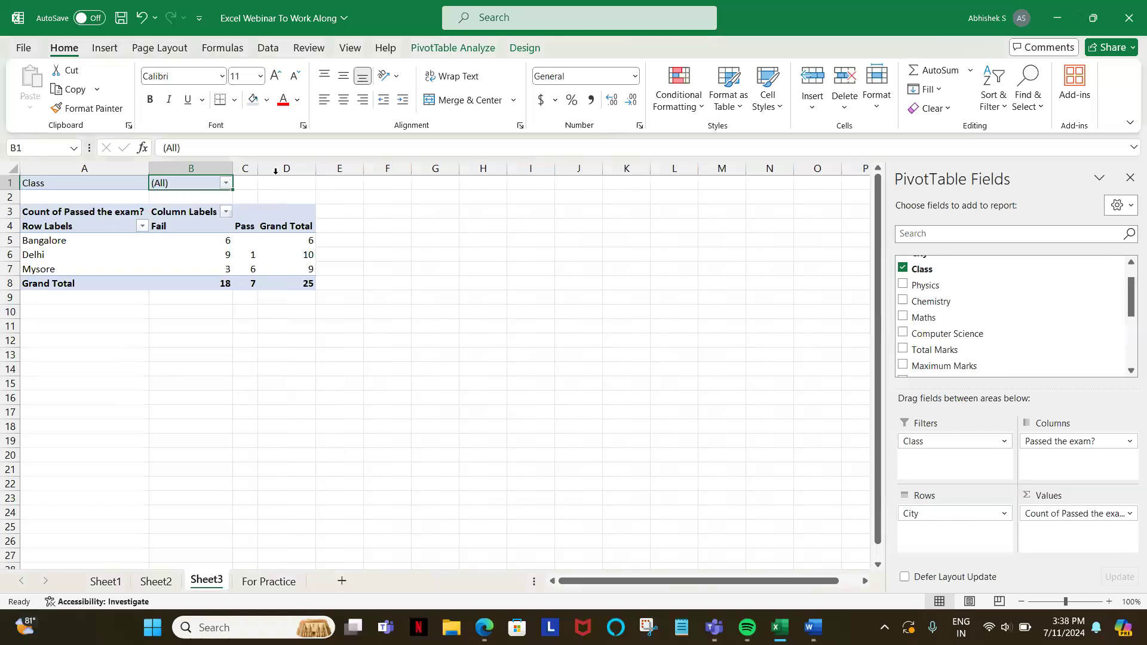
left_click_drag(255, 169, 293, 169)
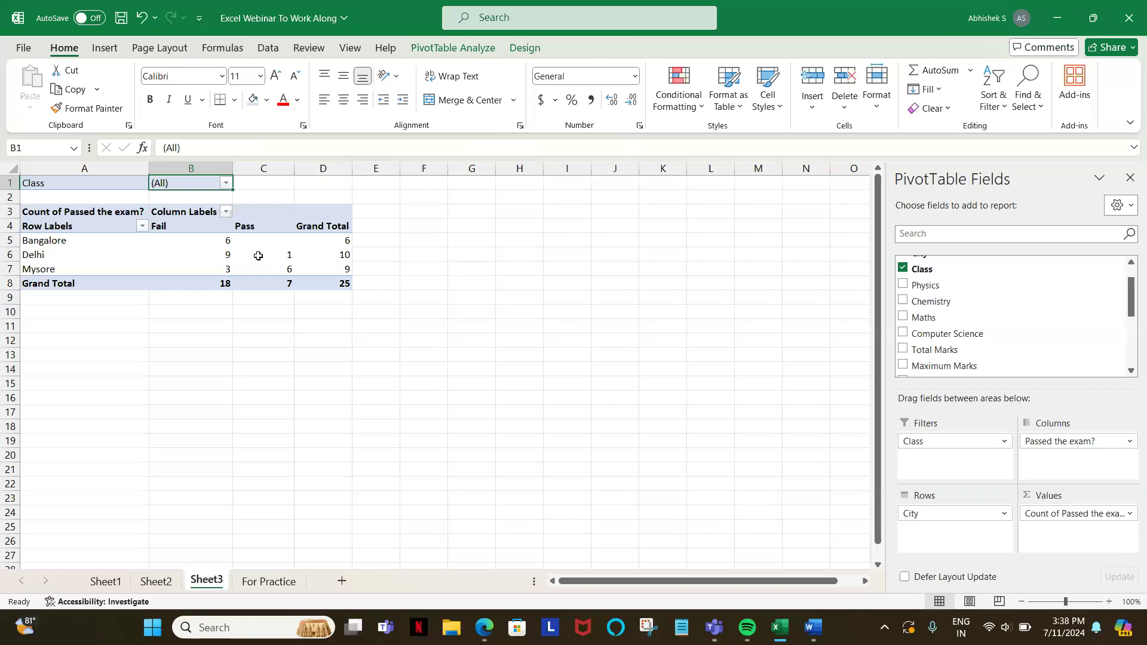
Step: Try showing the PivotTable's Passed the exam? counts as % of Parent Row Total
mouse_move(218, 262)
left_click(217, 253)
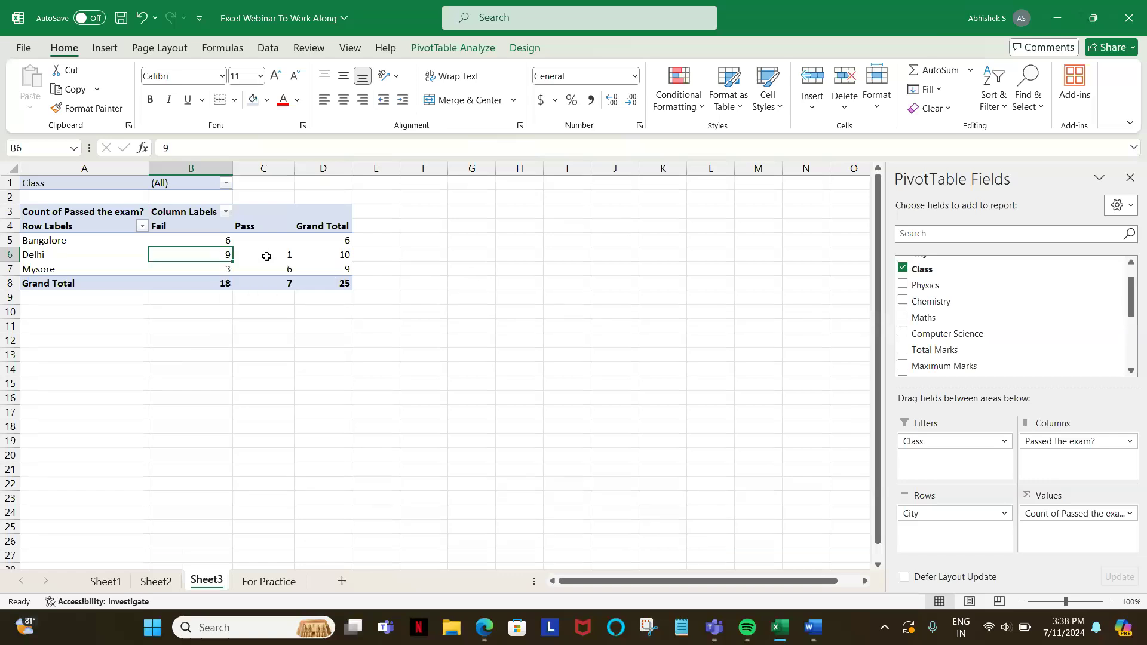
right_click(208, 259)
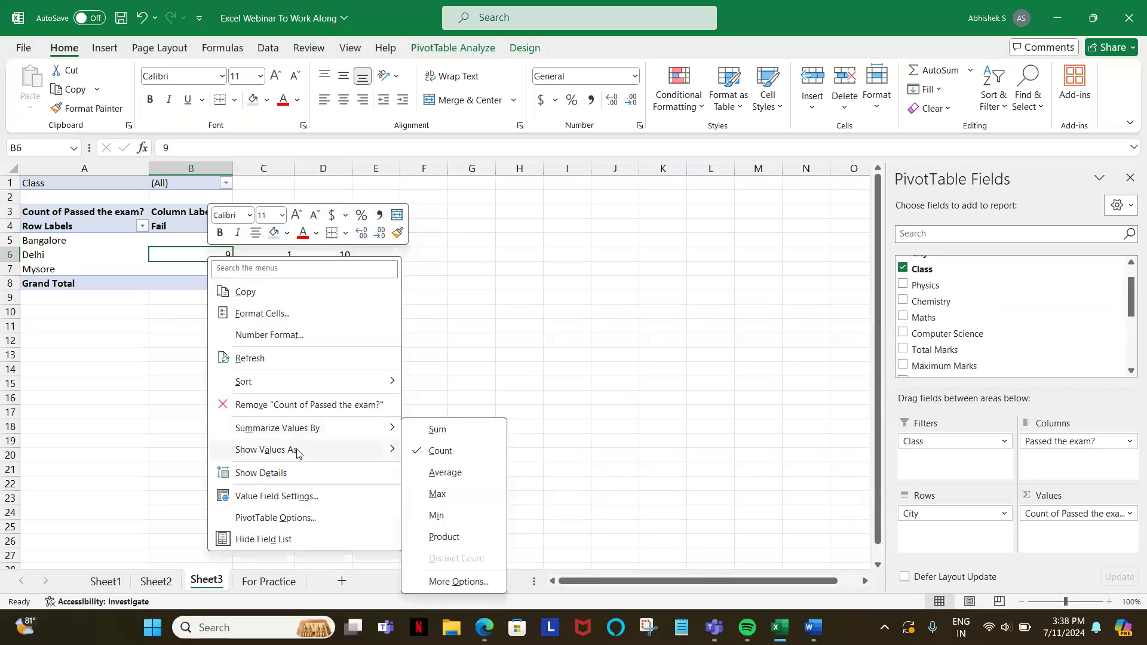
mouse_move(298, 456)
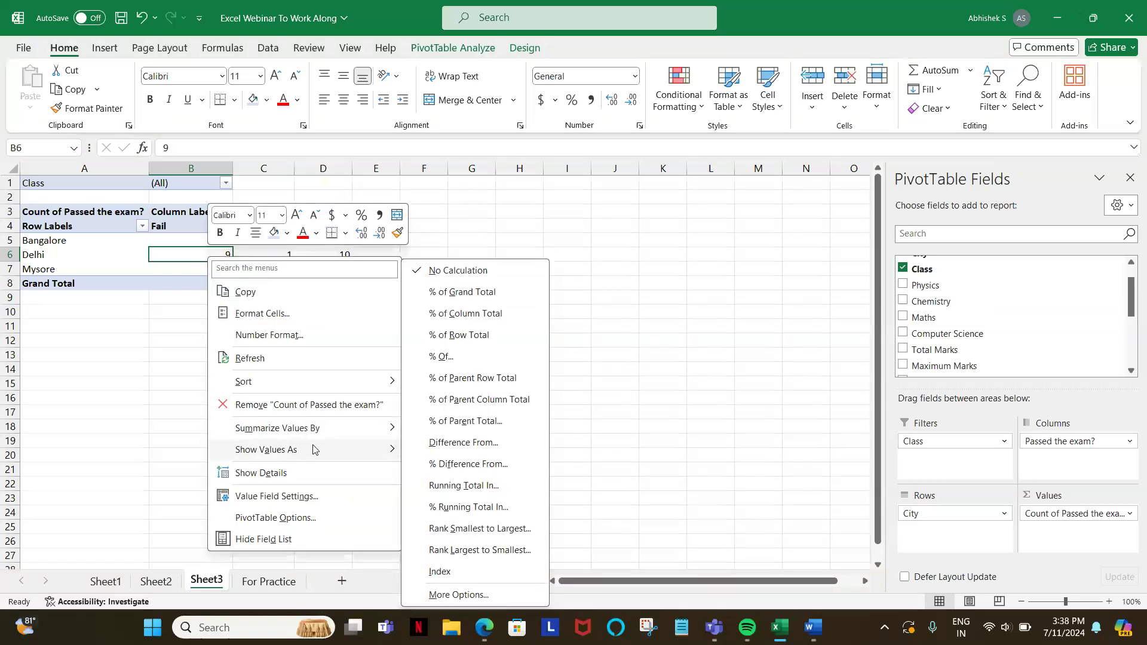
left_click(475, 385)
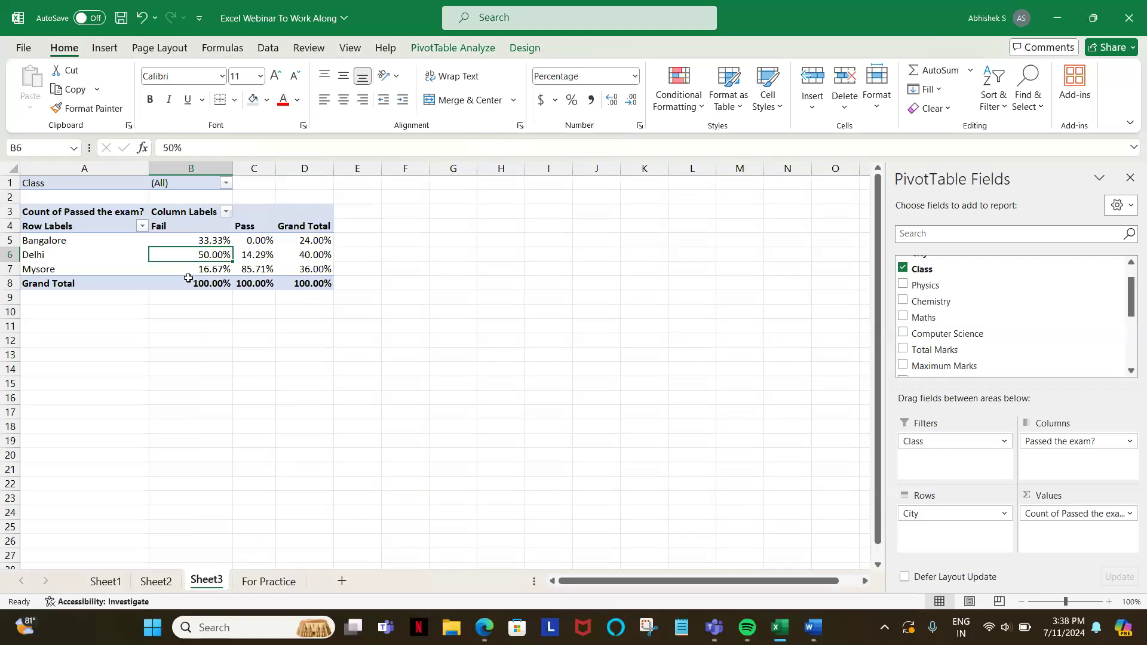
Step: Show the PivotTable's Passed the exam? counts as % of Row Total and widen the Pass column
right_click(222, 257)
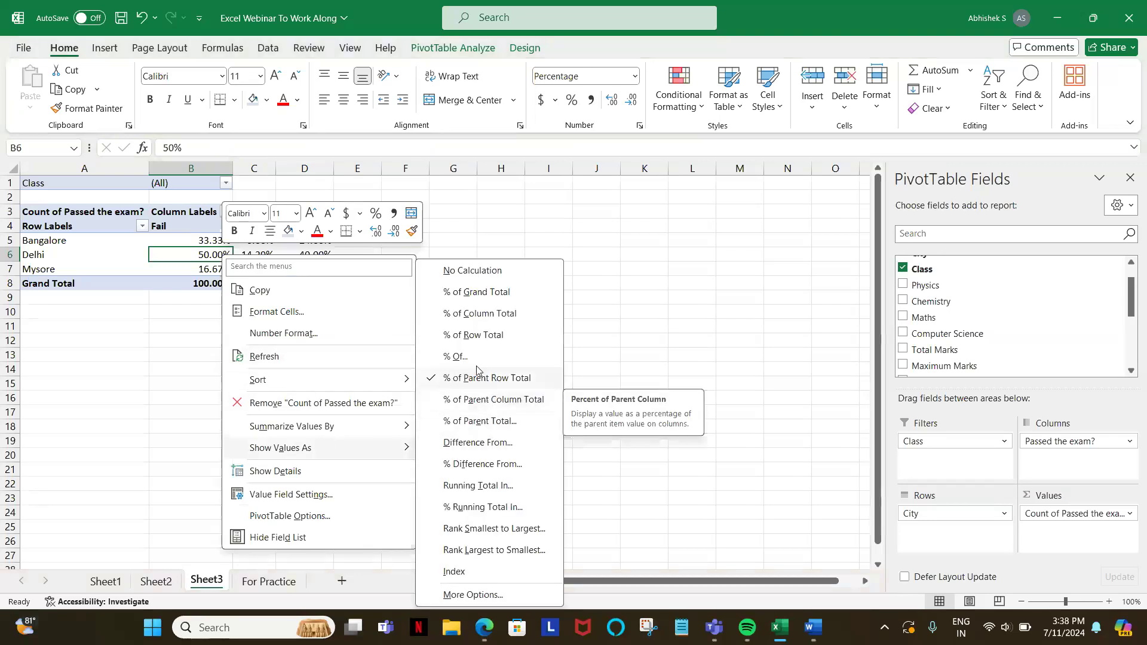
left_click(473, 336)
left_click_drag(271, 165, 315, 165)
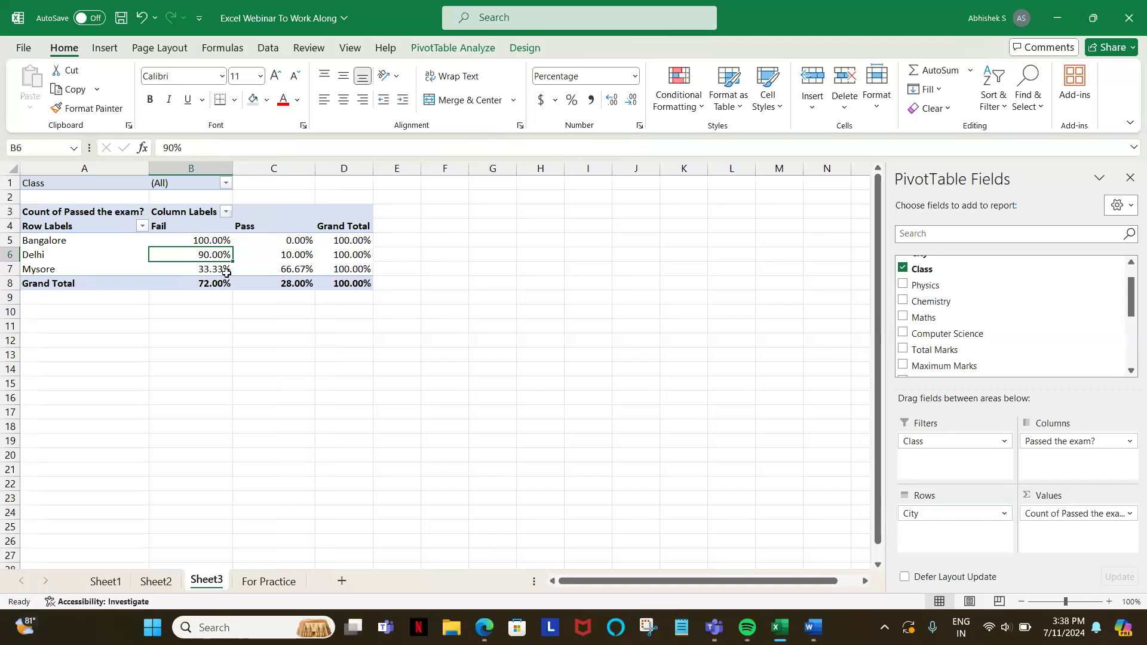
Step: Sort the PivotTable's column labels Z to A so Pass comes before Fail, and widen the Fail column
mouse_move(284, 258)
left_click(225, 213)
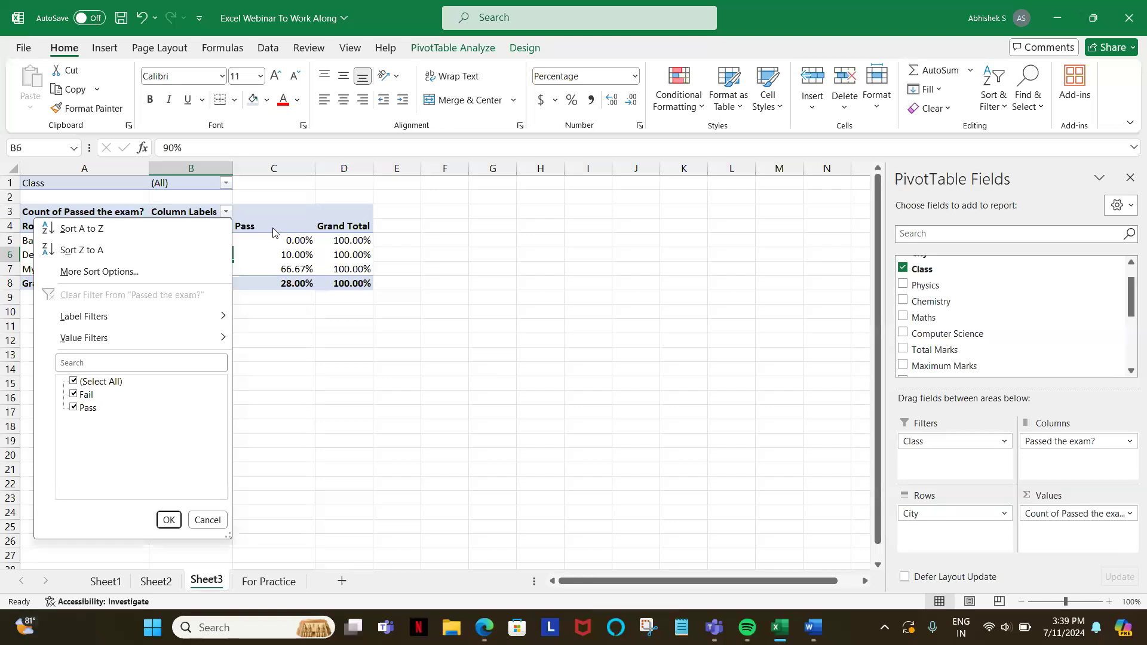
left_click(98, 251)
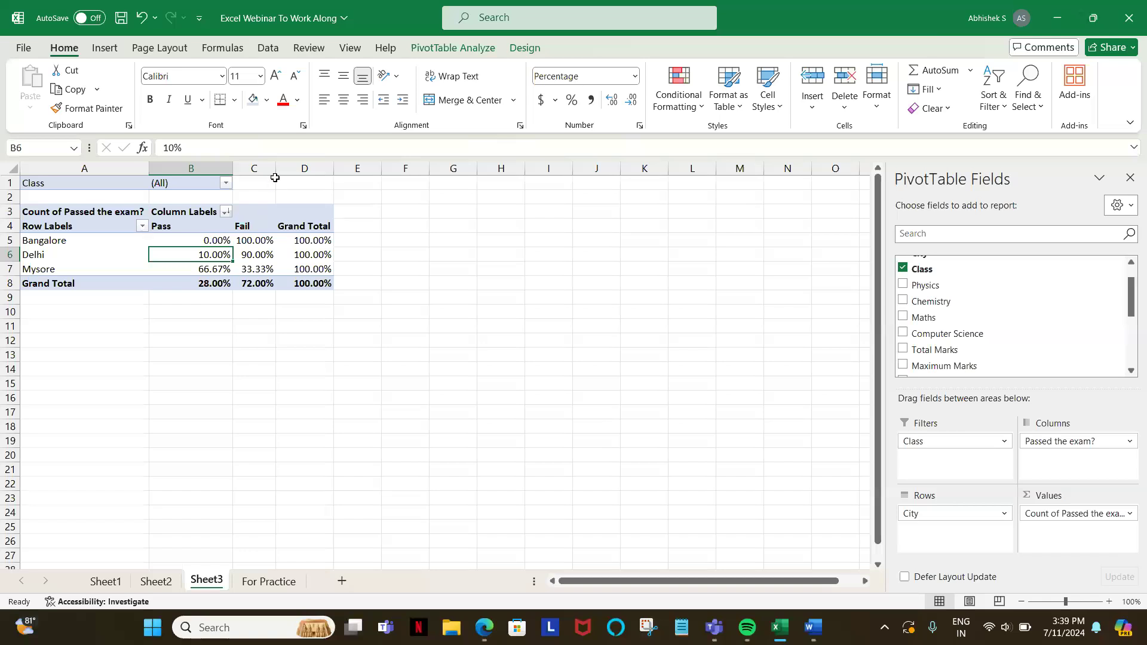
left_click_drag(274, 178, 301, 177)
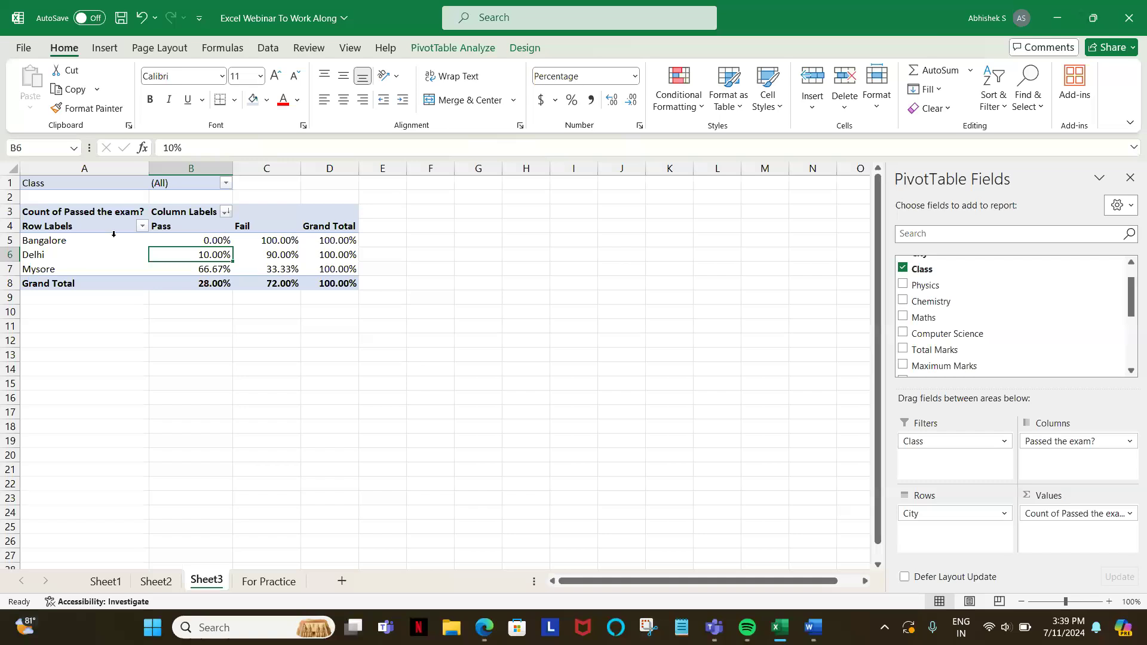
Step: Sort the PivotTable's city row labels Z to A and widen the Fail column
left_click(141, 225)
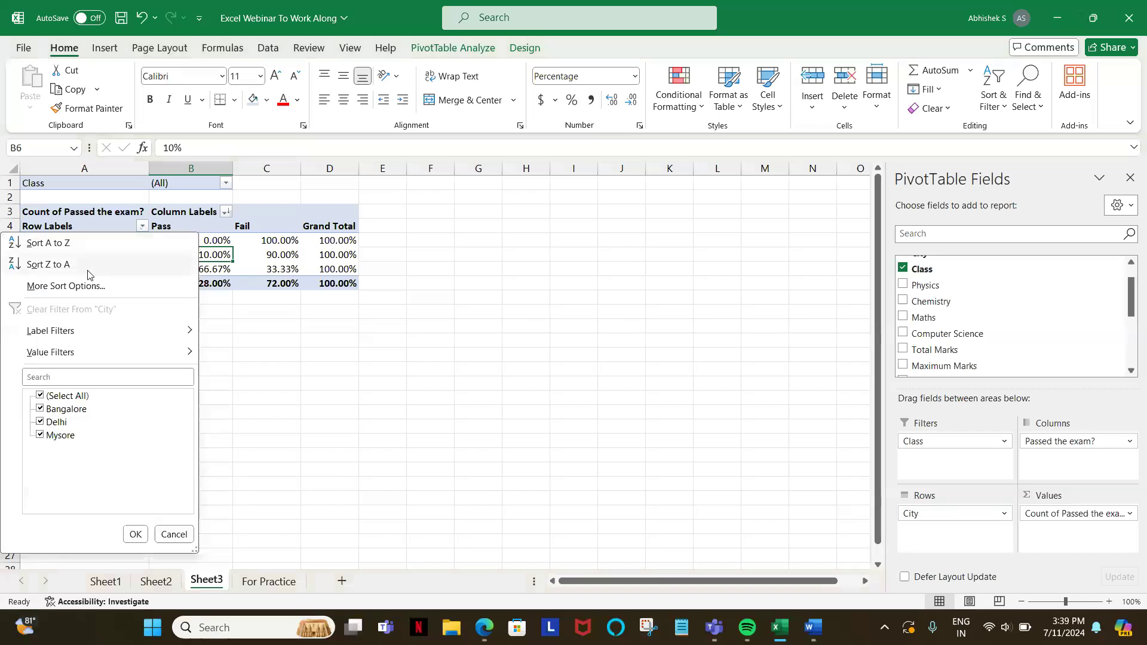
left_click(88, 273)
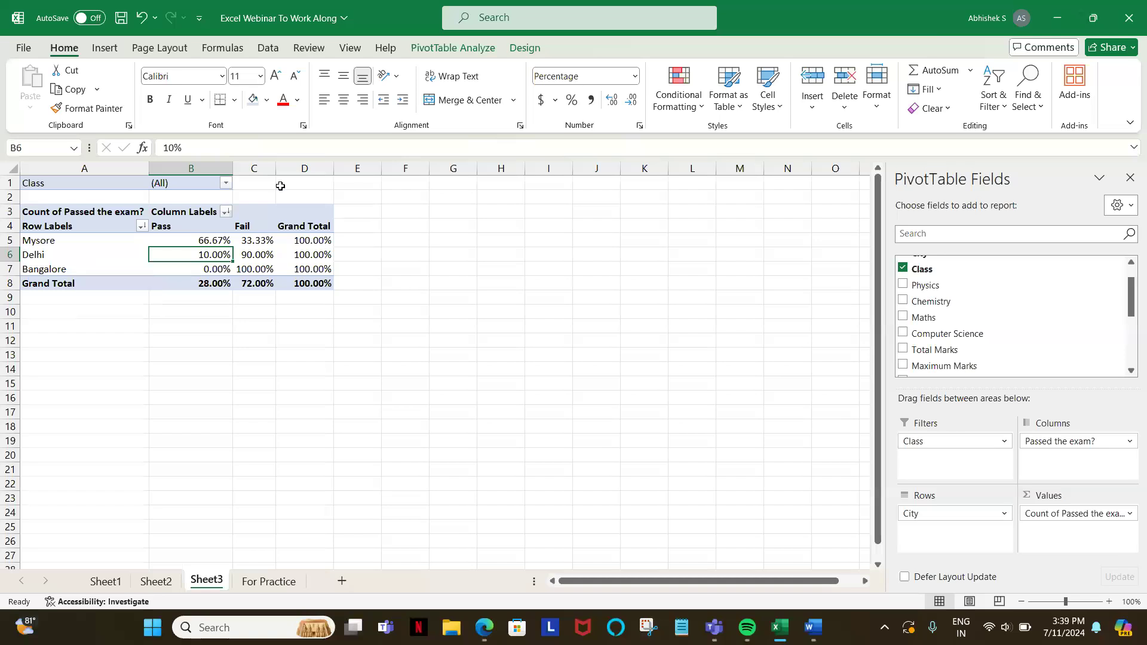
left_click_drag(276, 169, 303, 176)
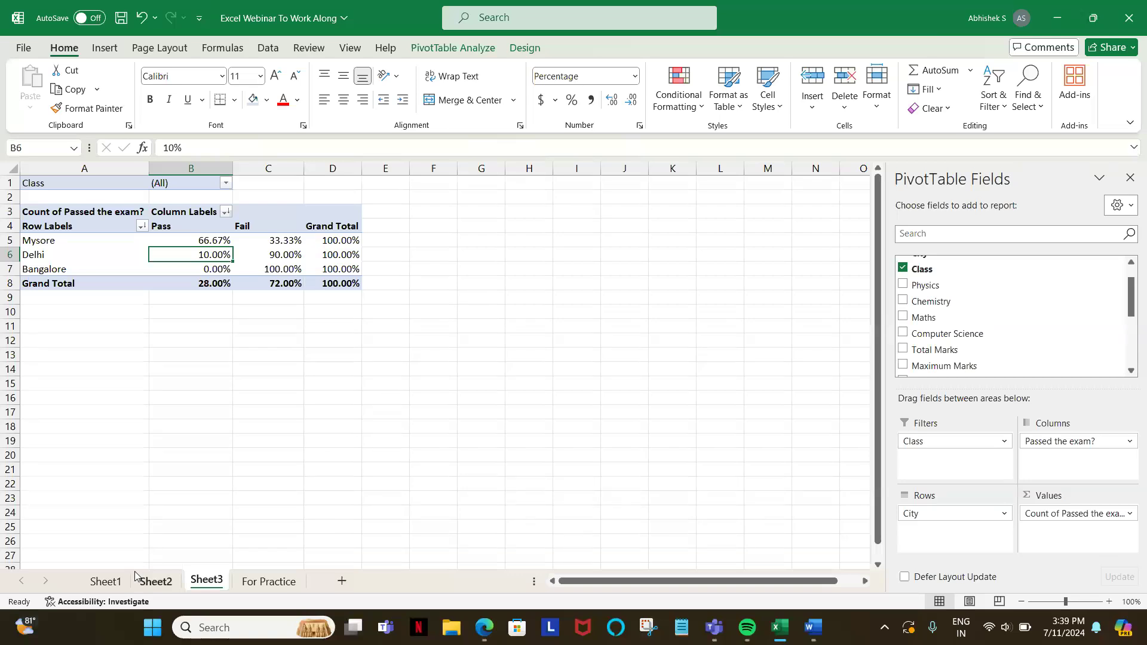
Step: Build the Sheet1 PivotTable with City in rows and sums of Physics, Chemistry, Computer Science and Maths as values
left_click(106, 581)
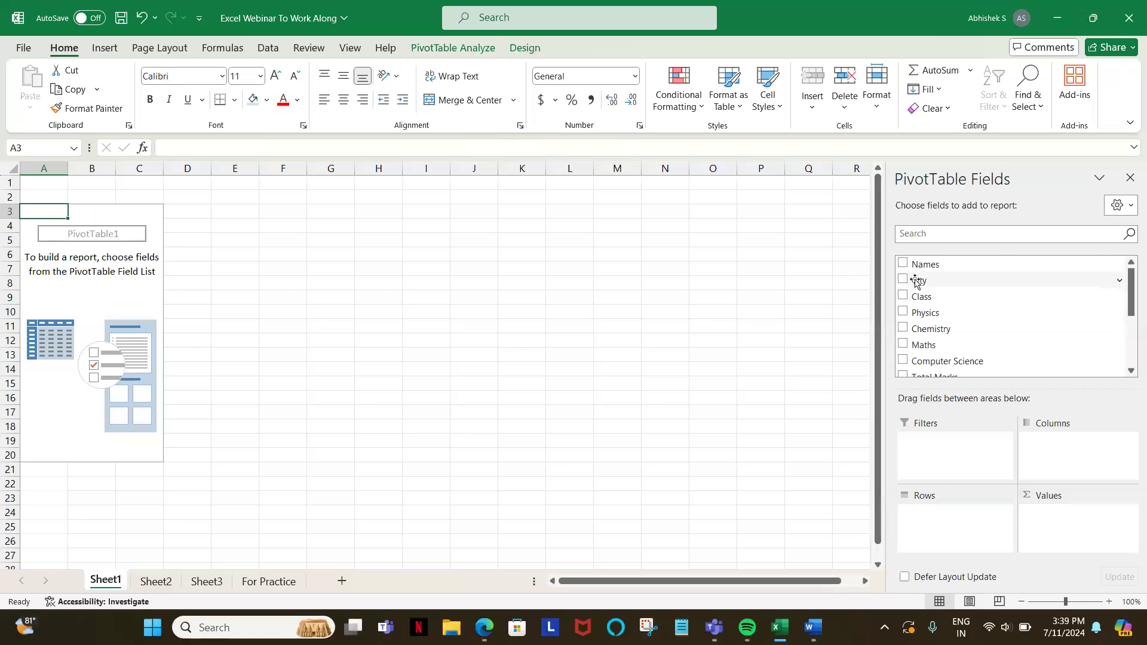
left_click_drag(918, 280, 927, 520)
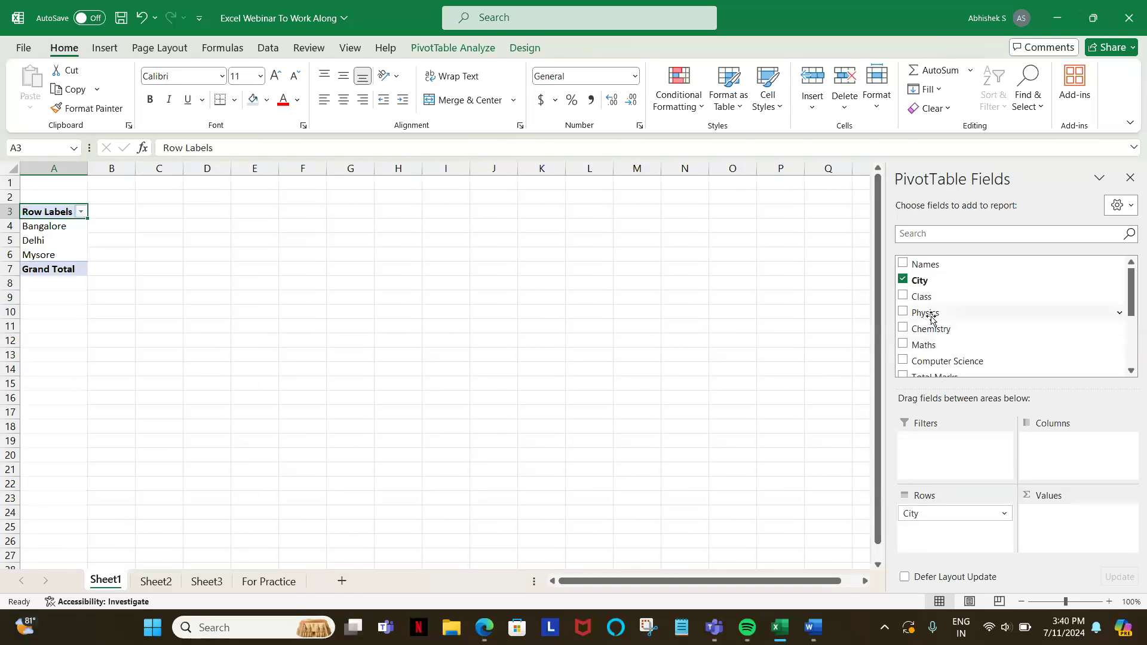
left_click_drag(931, 313, 1062, 533)
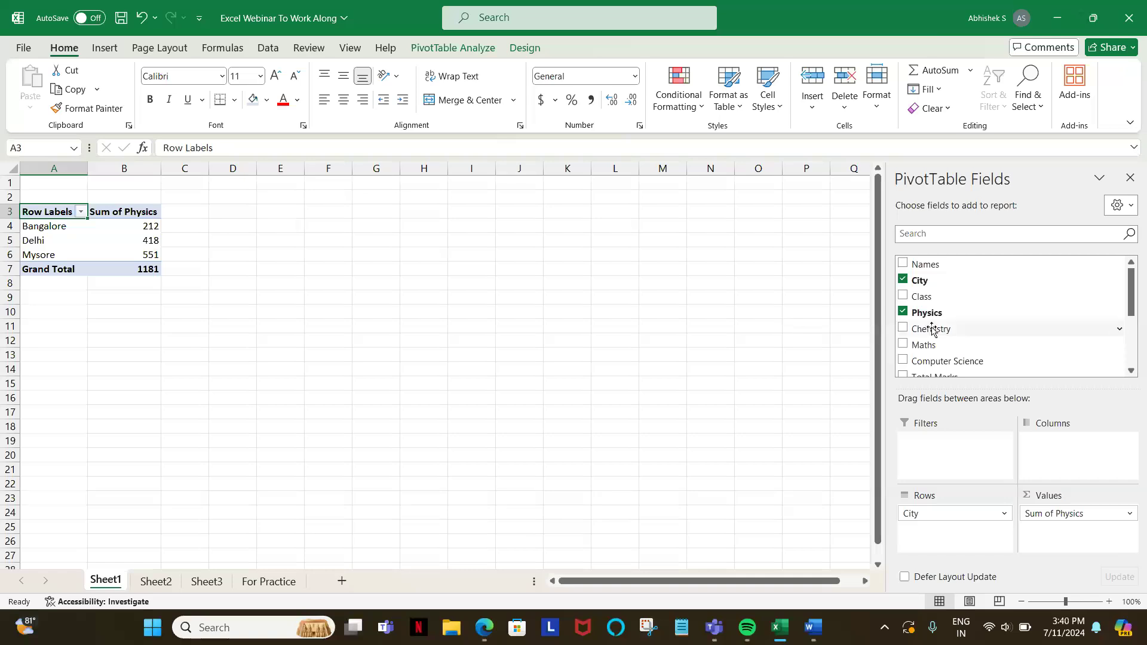
left_click_drag(933, 330, 1061, 545)
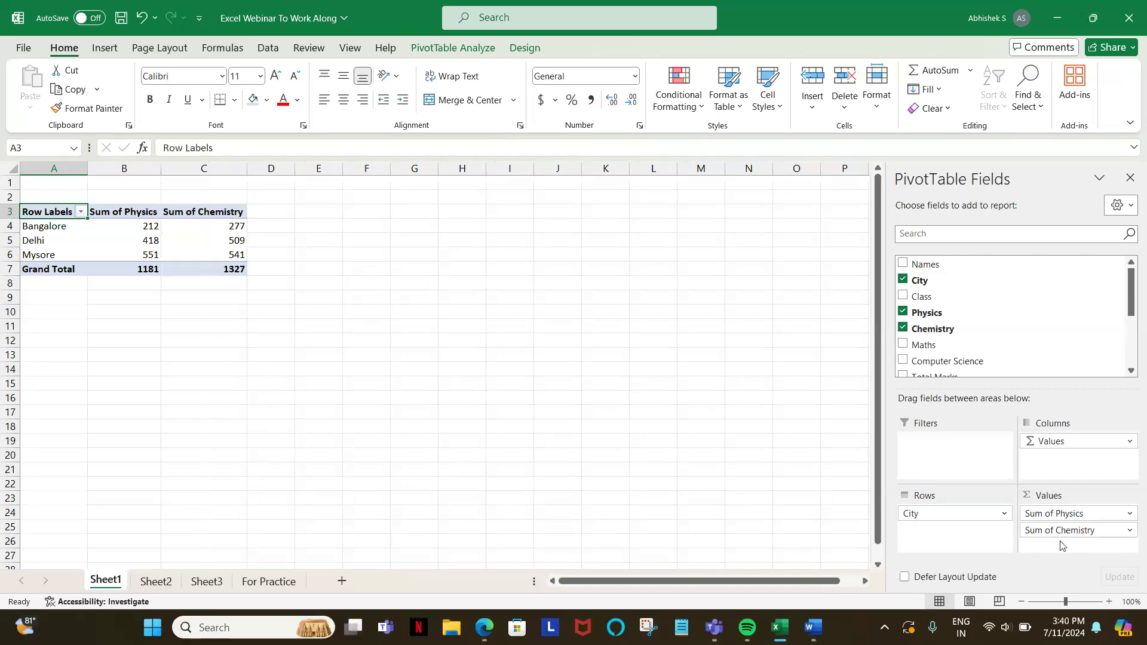
left_click_drag(920, 355, 1047, 544)
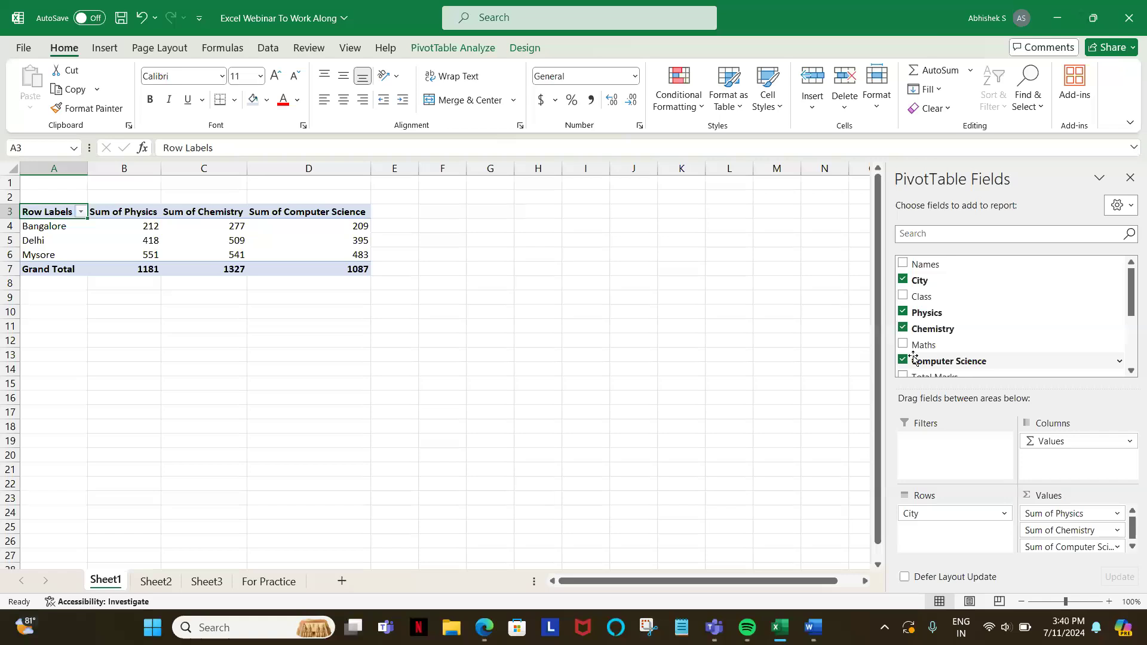
left_click_drag(917, 346, 1052, 565)
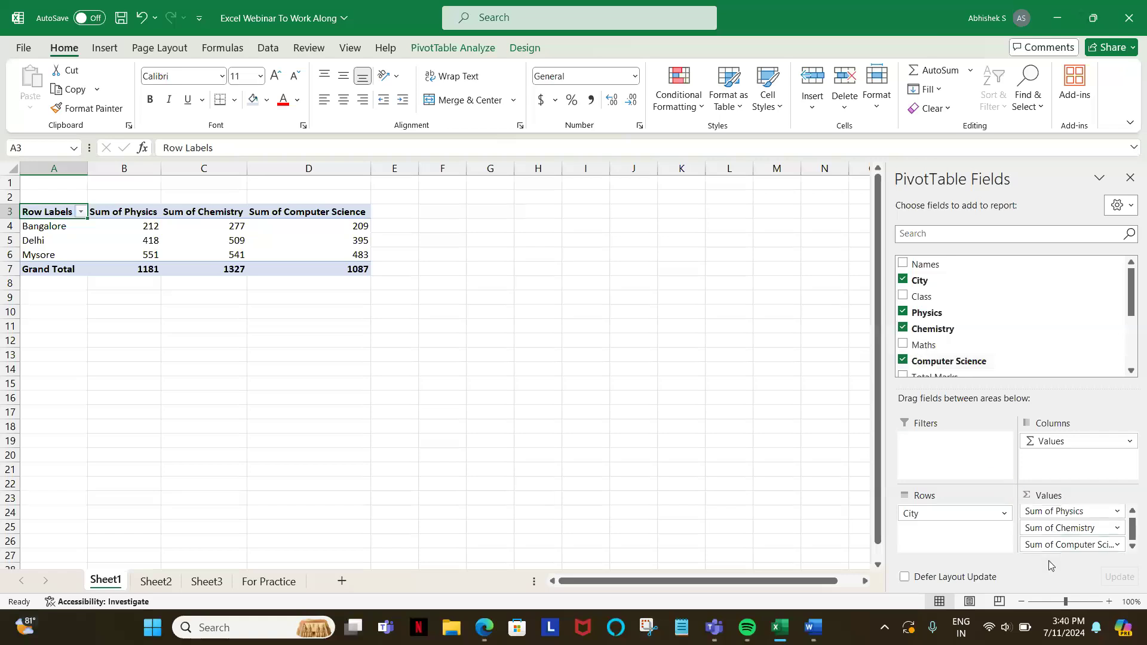
left_click_drag(923, 345, 1053, 563)
left_click(903, 345)
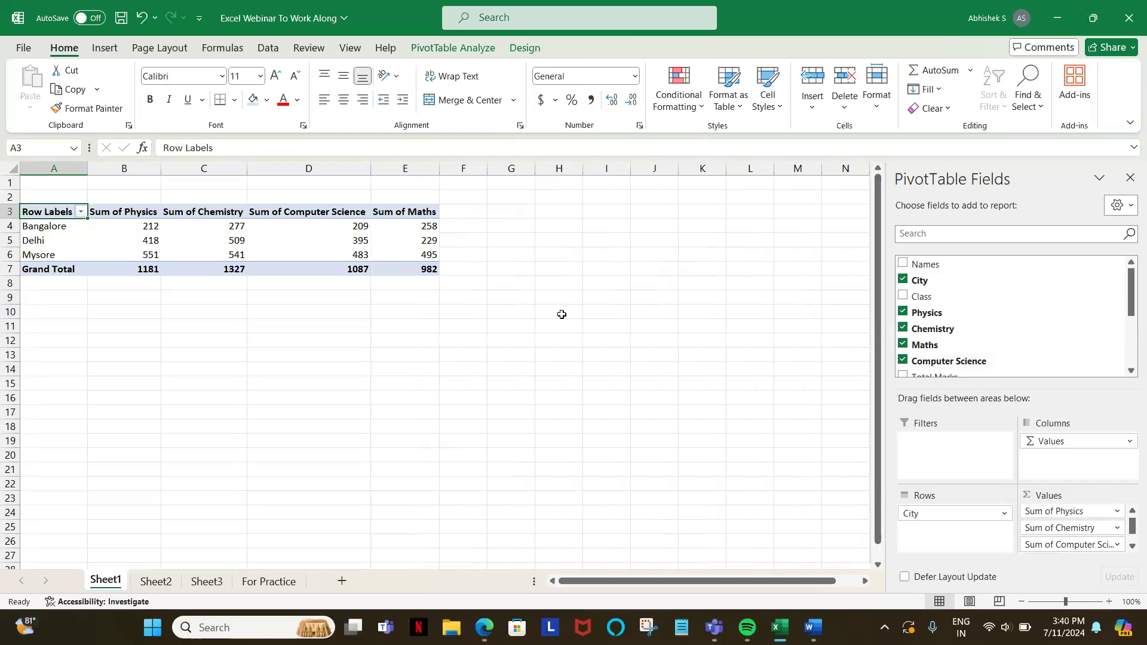
mouse_move(402, 255)
left_click(69, 229)
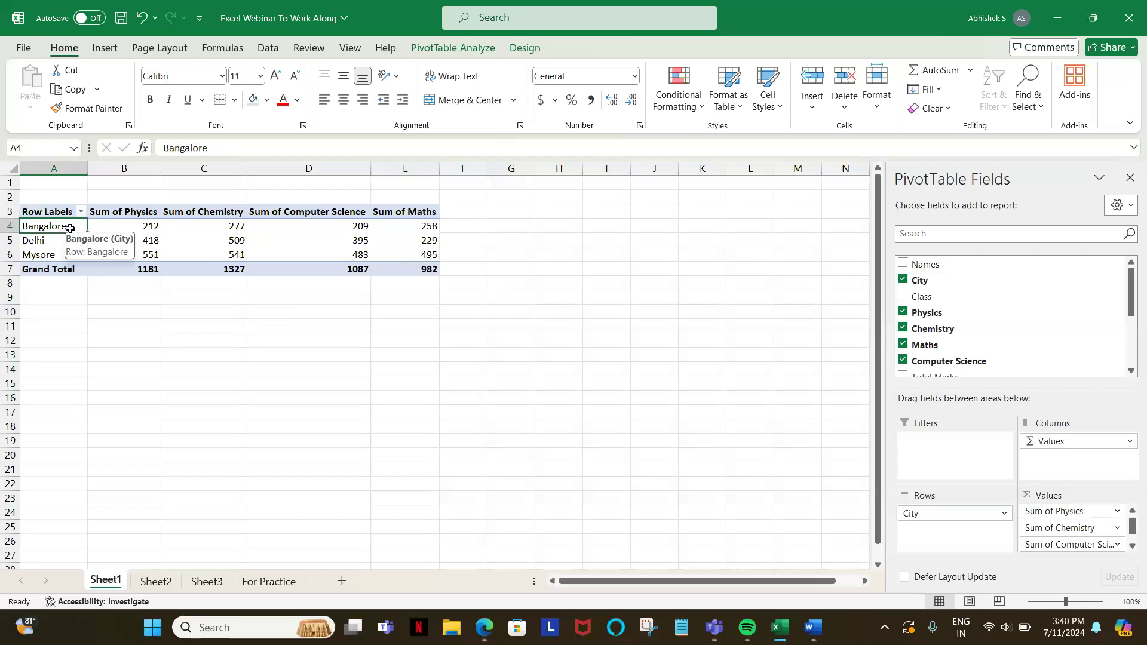
left_click(131, 224)
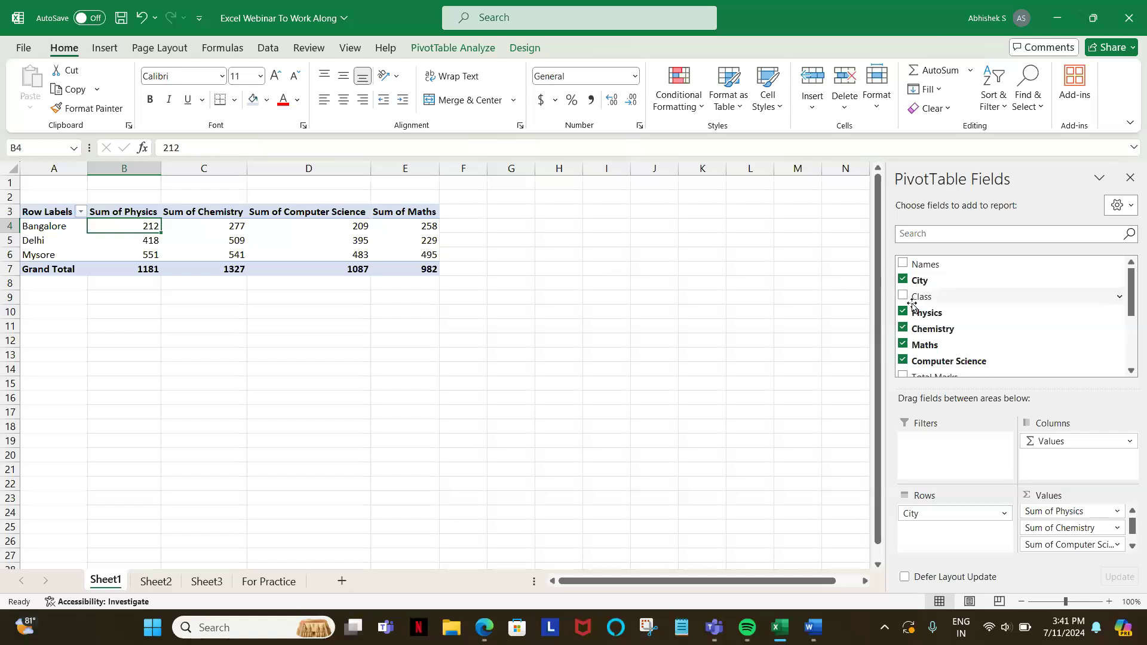
Step: Add Class as a report filter to the Sheet1 PivotTable, show only class 2 and allow selecting multiple items
left_click_drag(917, 297, 950, 465)
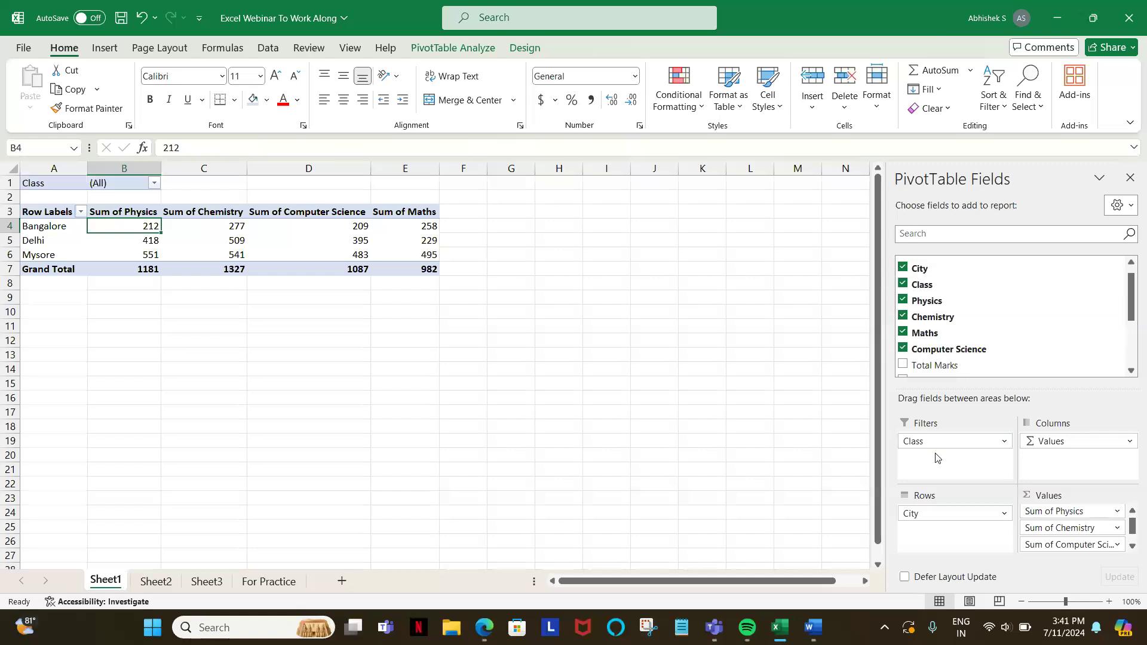
left_click(154, 183)
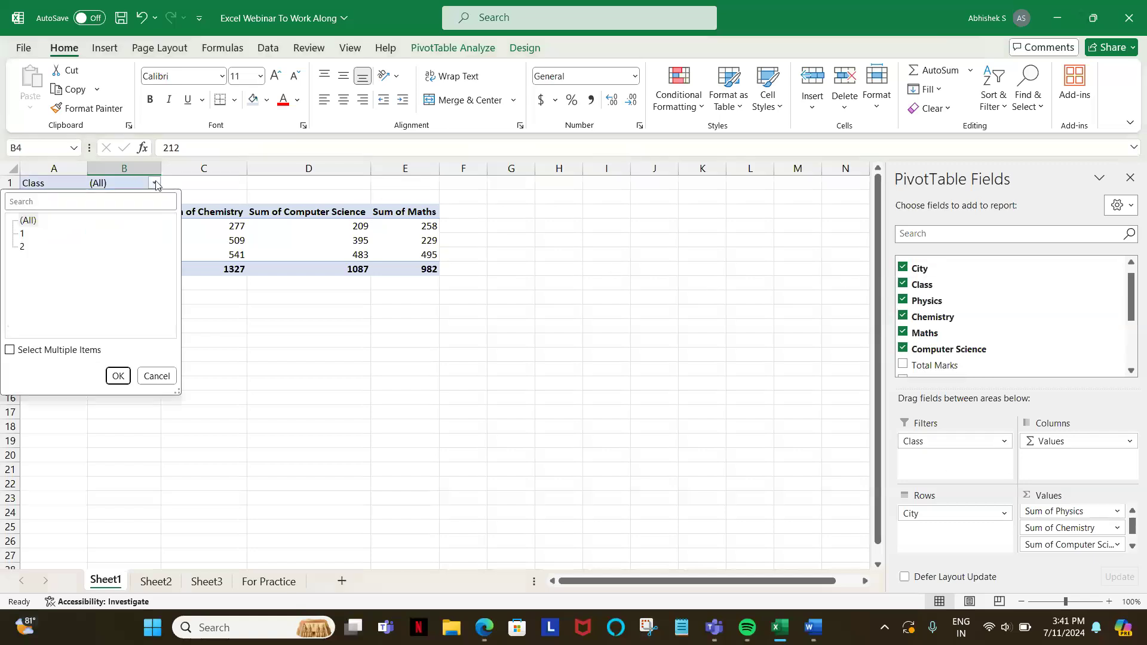
left_click(22, 248)
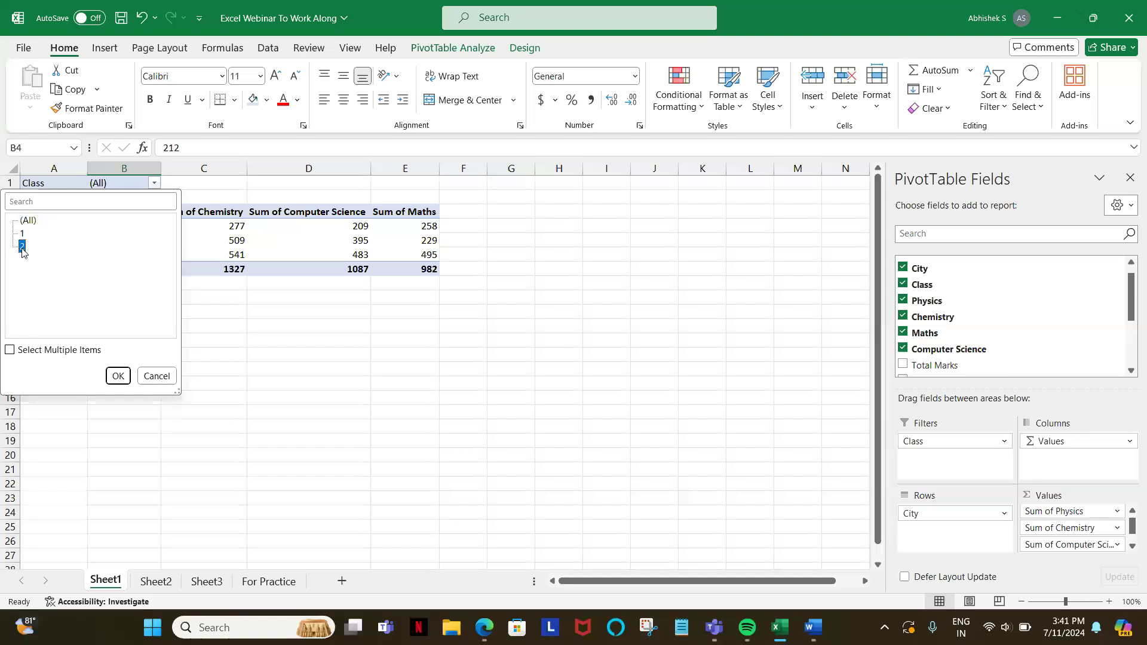
left_click(117, 378)
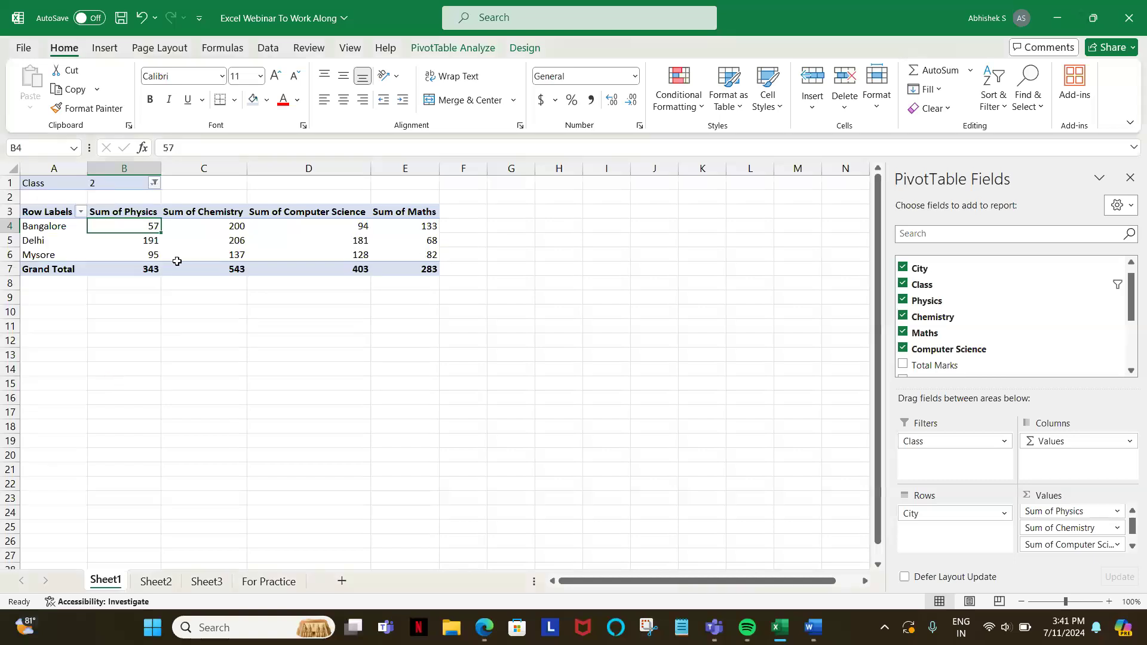
left_click(154, 182)
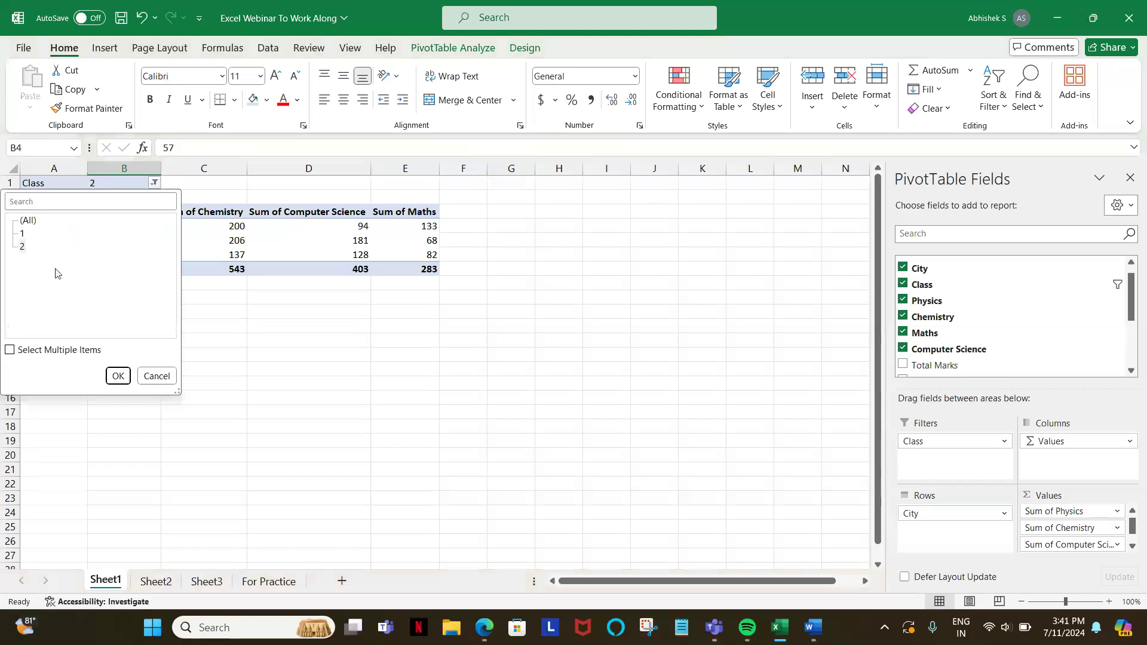
left_click(9, 351)
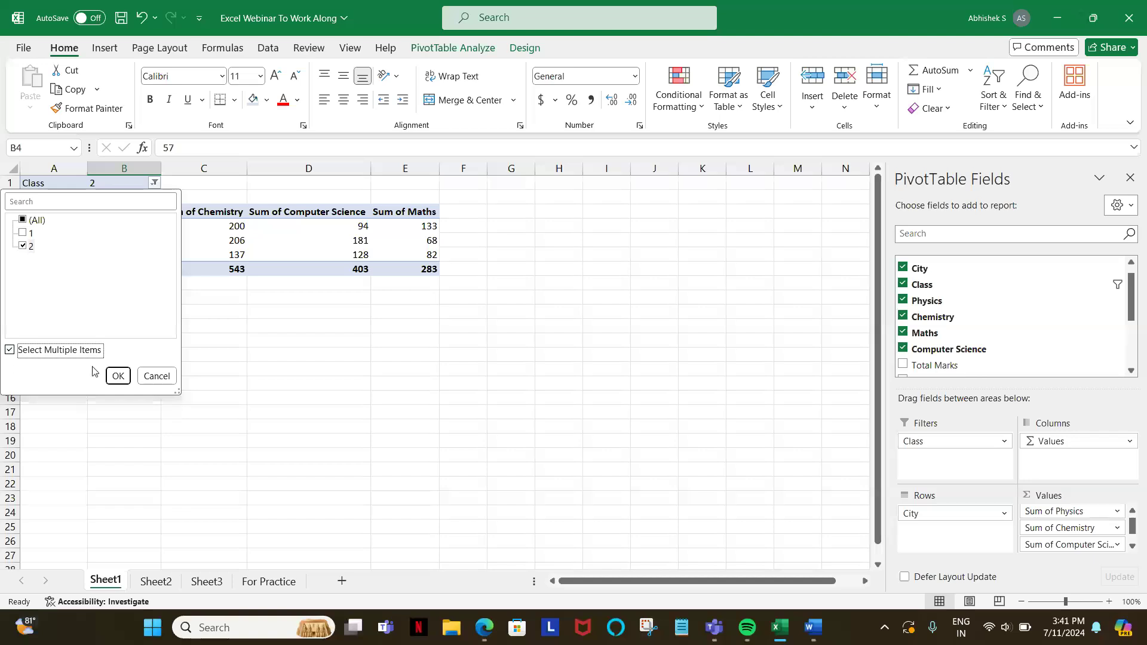
left_click(117, 376)
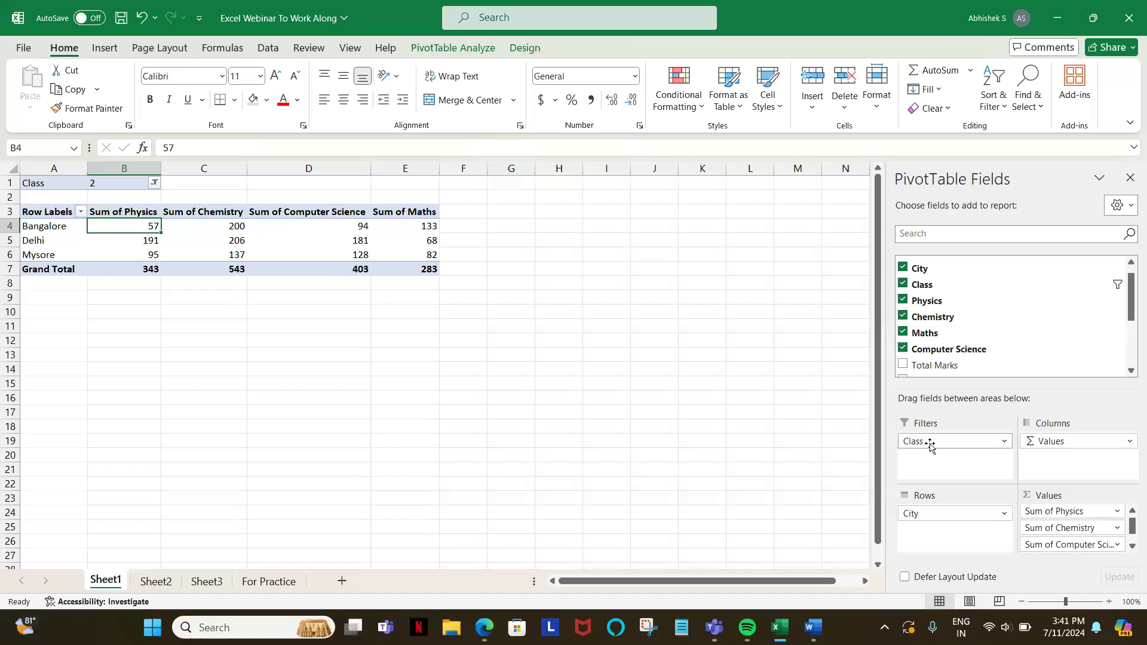
Step: Move Class from the report filter to the PivotTable's columns, above the subject values, and examine the subject headings
left_click_drag(932, 442, 1087, 451)
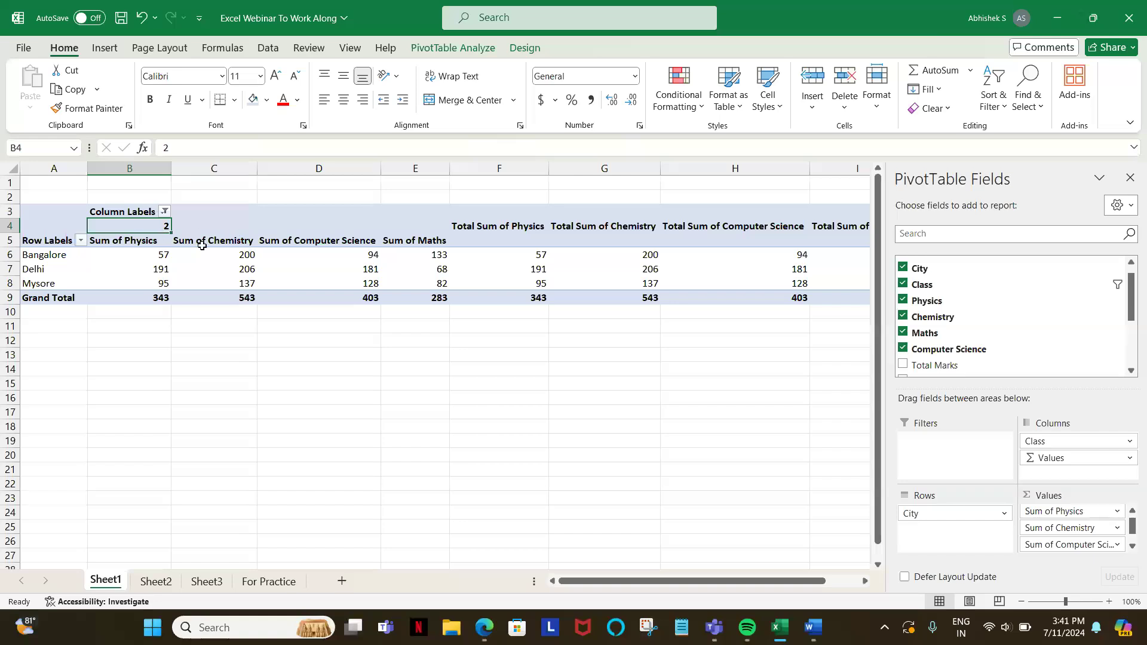
left_click(156, 245)
key("shift+Right")
key("shift+Right")
key("shift+Right")
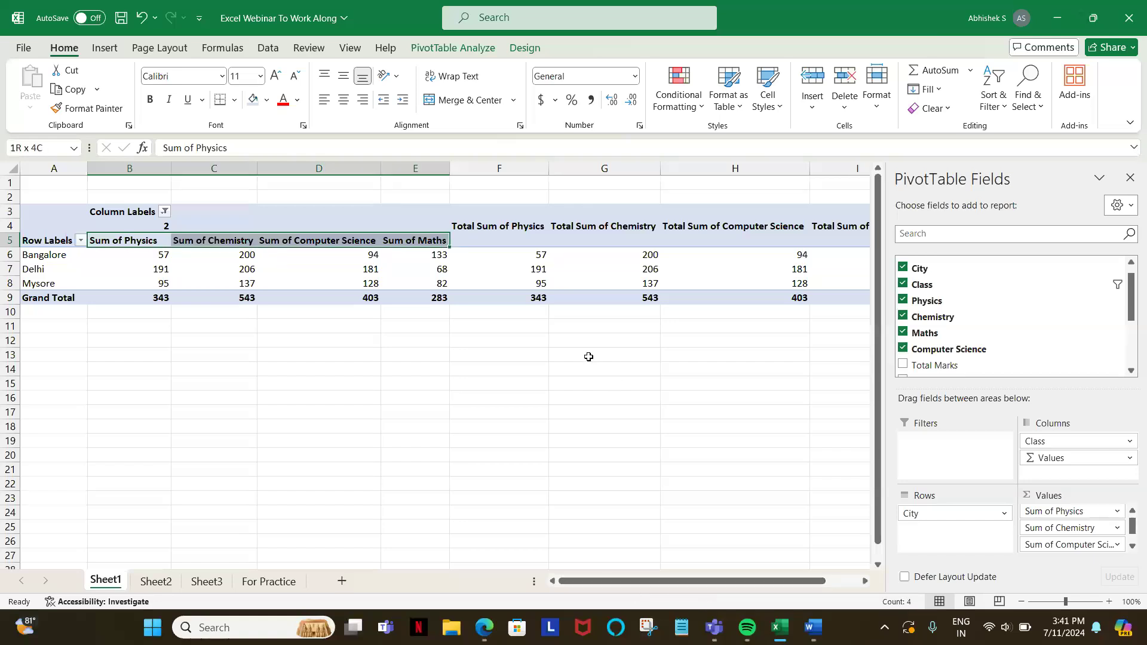
key("Left")
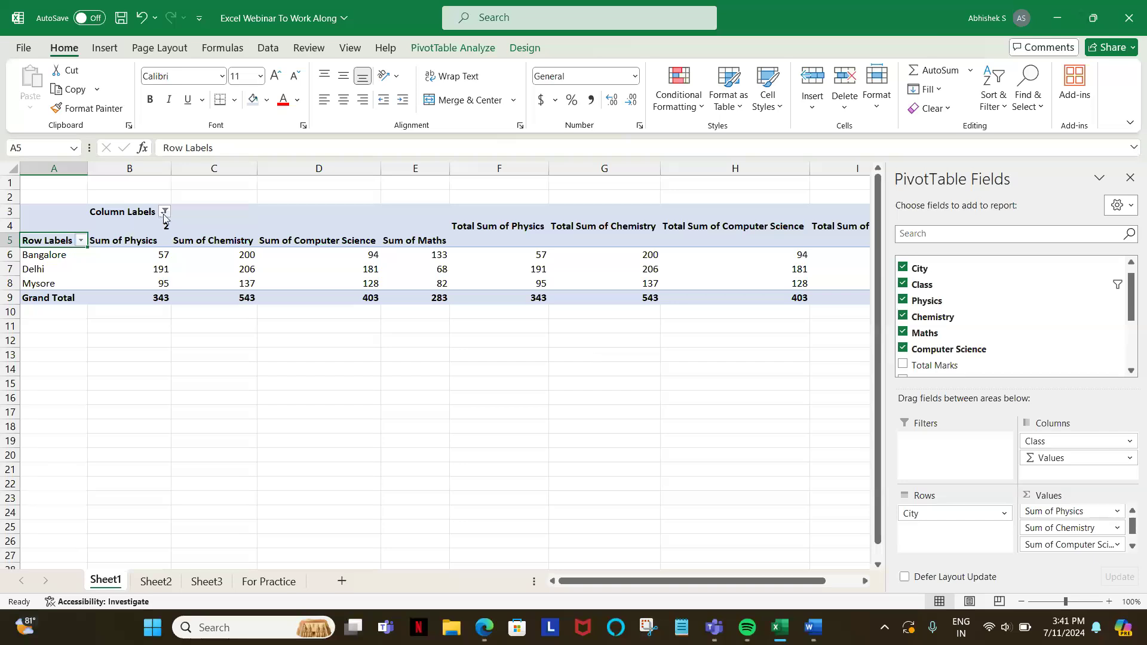
Step: Include all classes in the PivotTable's column labels filter and examine the class 1 column group
left_click(163, 211)
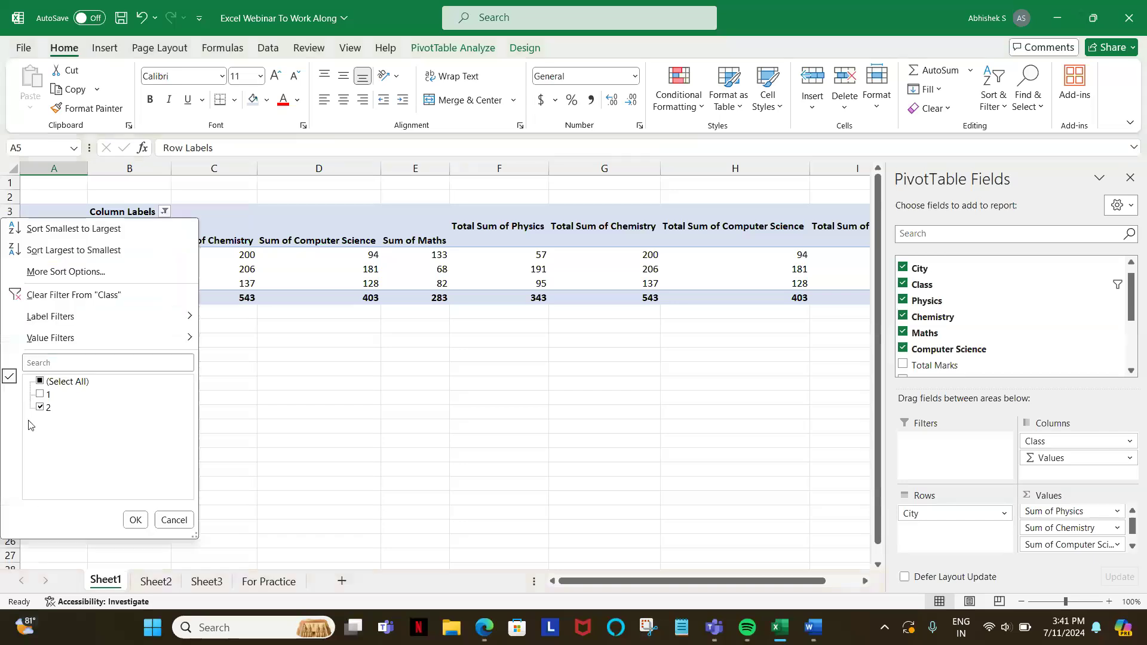
left_click(143, 520)
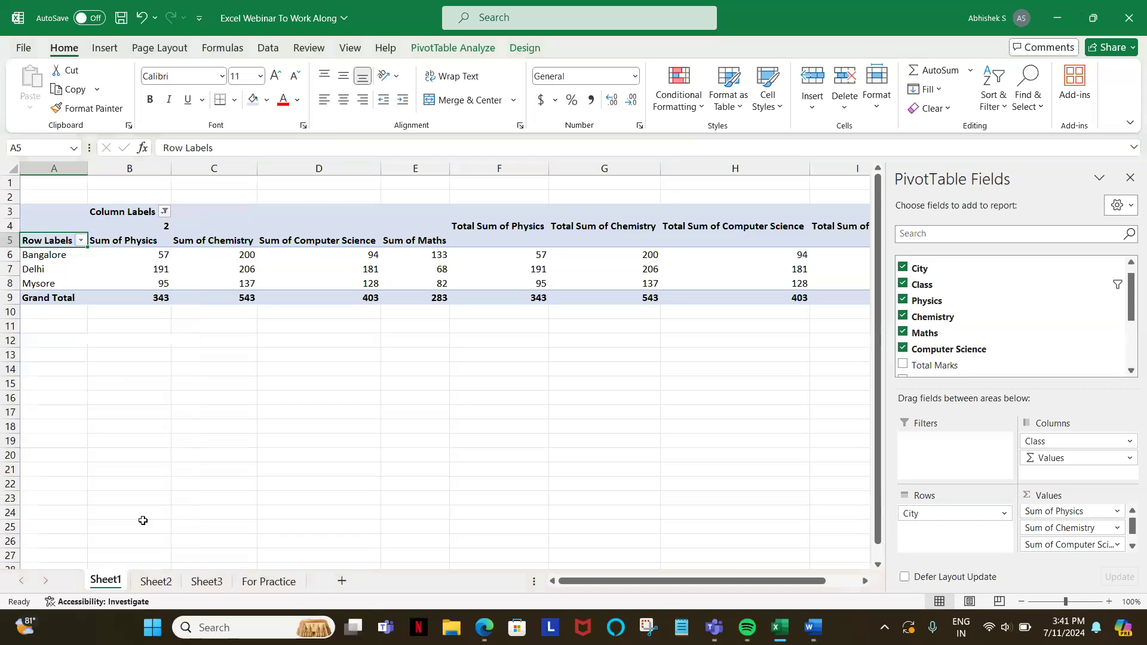
left_click(148, 226)
key("shift+Right")
key("shift+Right")
key("shift+Right")
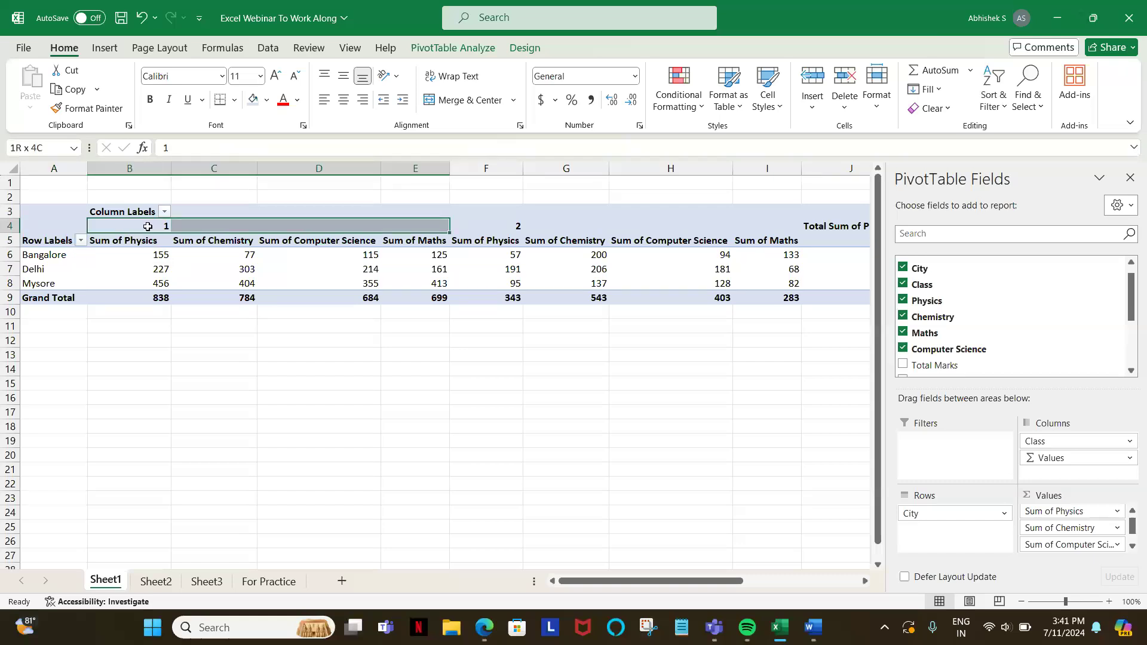
key("shift+Left")
left_click_drag(575, 580, 508, 602)
Step: Filter the PivotTable's column labels to show only class 1
left_click(164, 211)
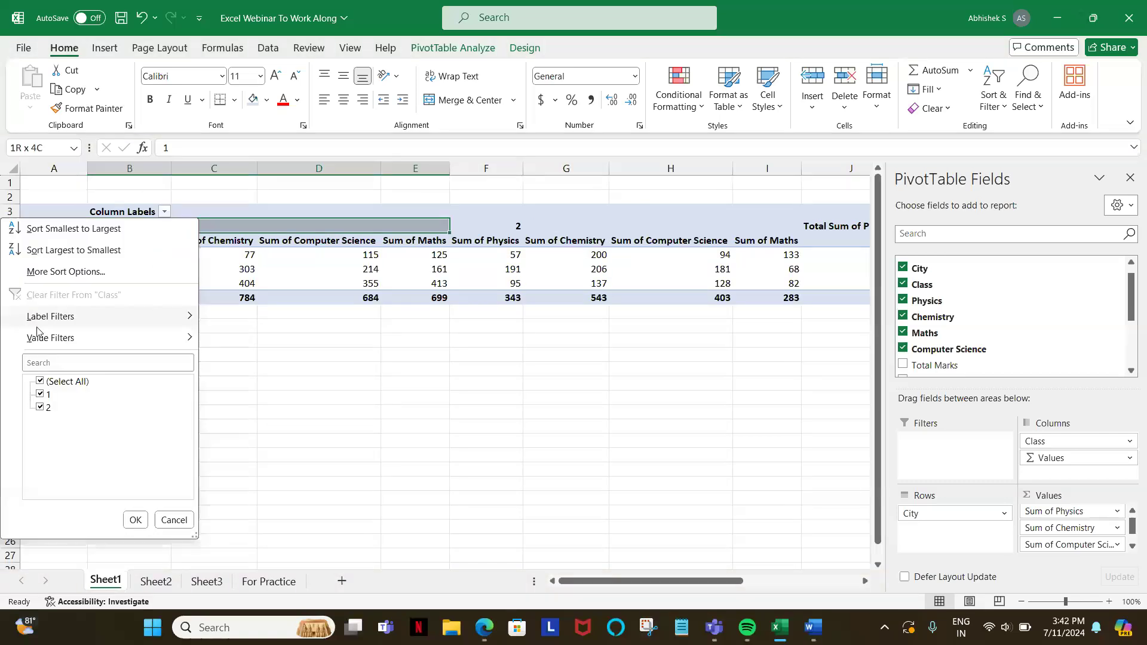
left_click(40, 381)
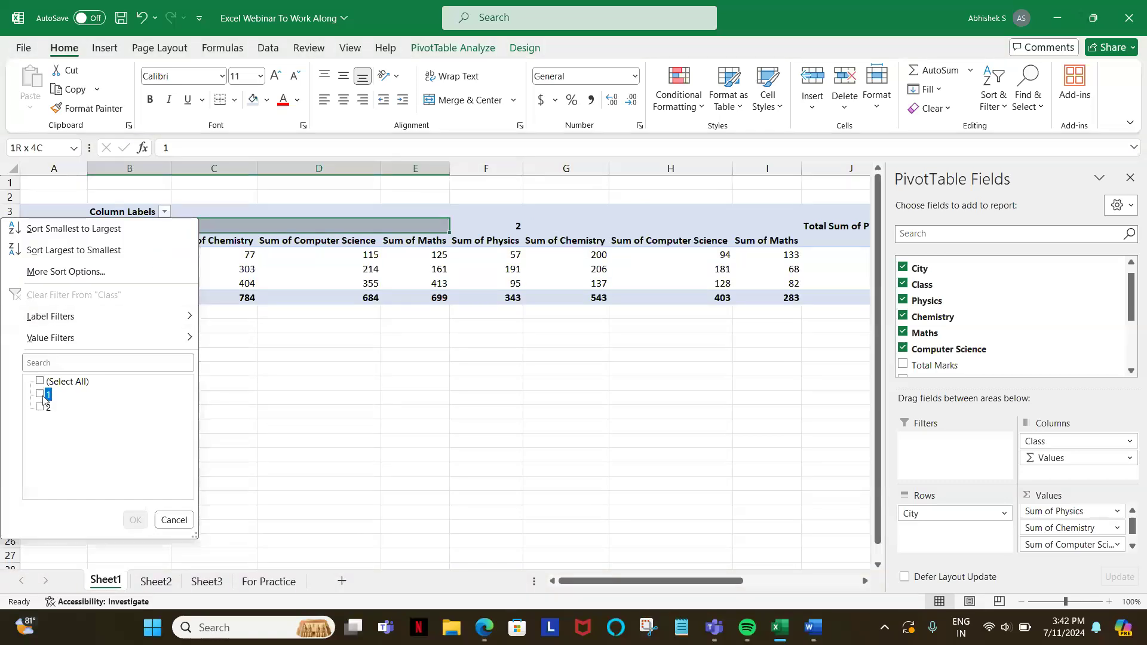
left_click(40, 395)
left_click(136, 520)
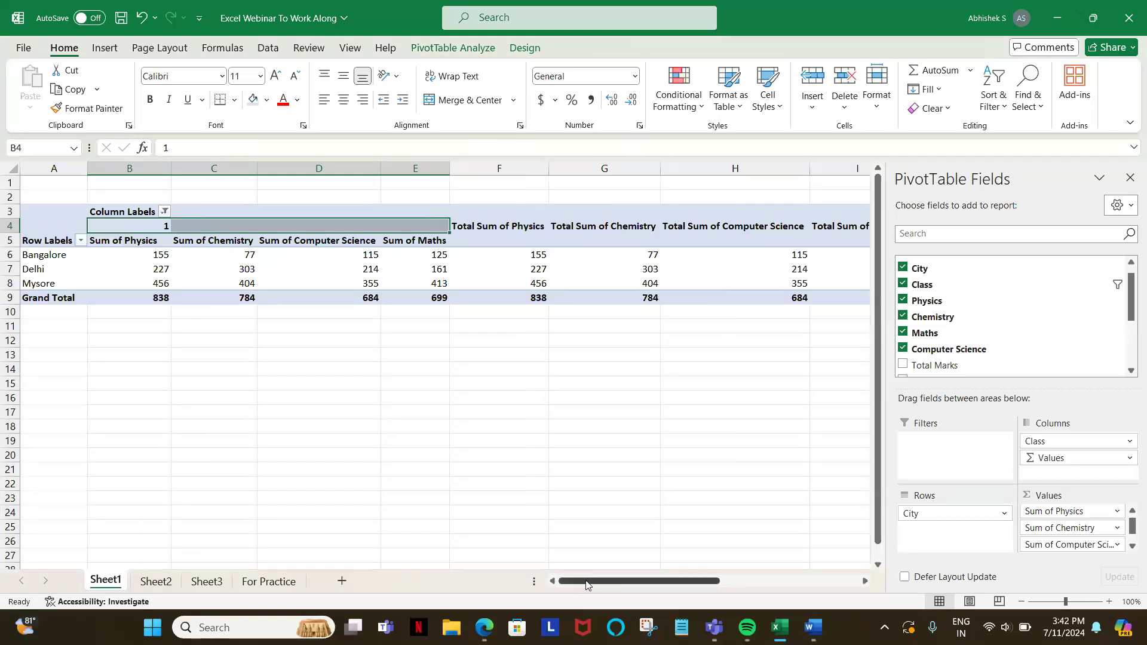
mouse_move(597, 586)
left_mouse_down()
mouse_move(694, 591)
mouse_move(594, 584)
left_mouse_up()
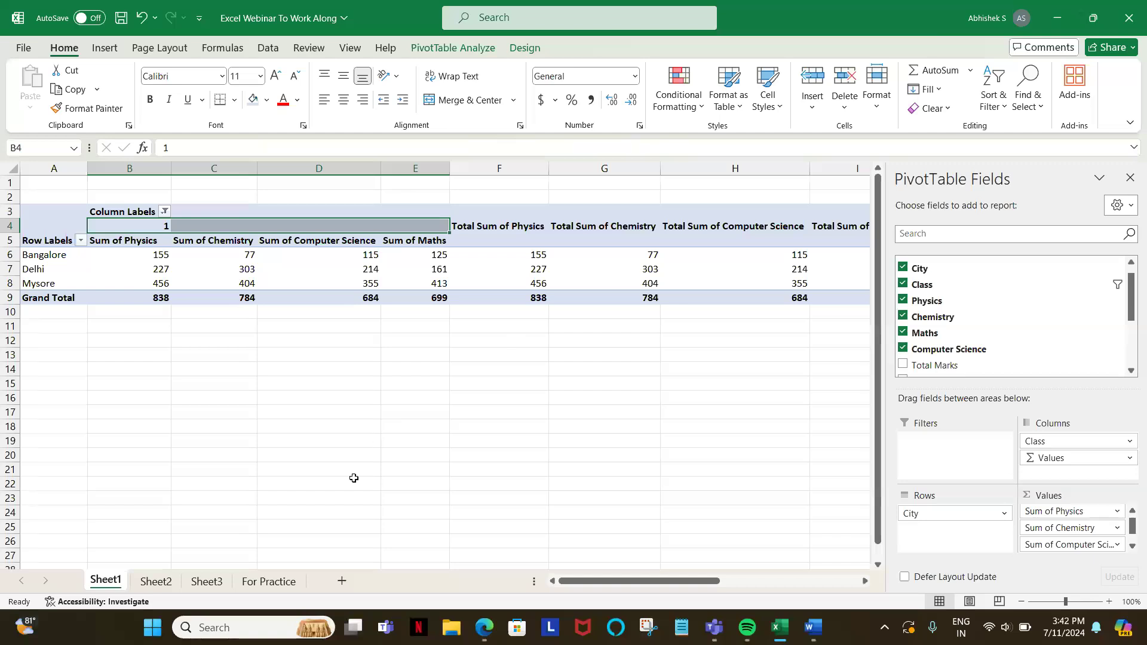
Step: Build the Sheet2 PivotTable with City in rows and the count of Names as values
left_click(146, 578)
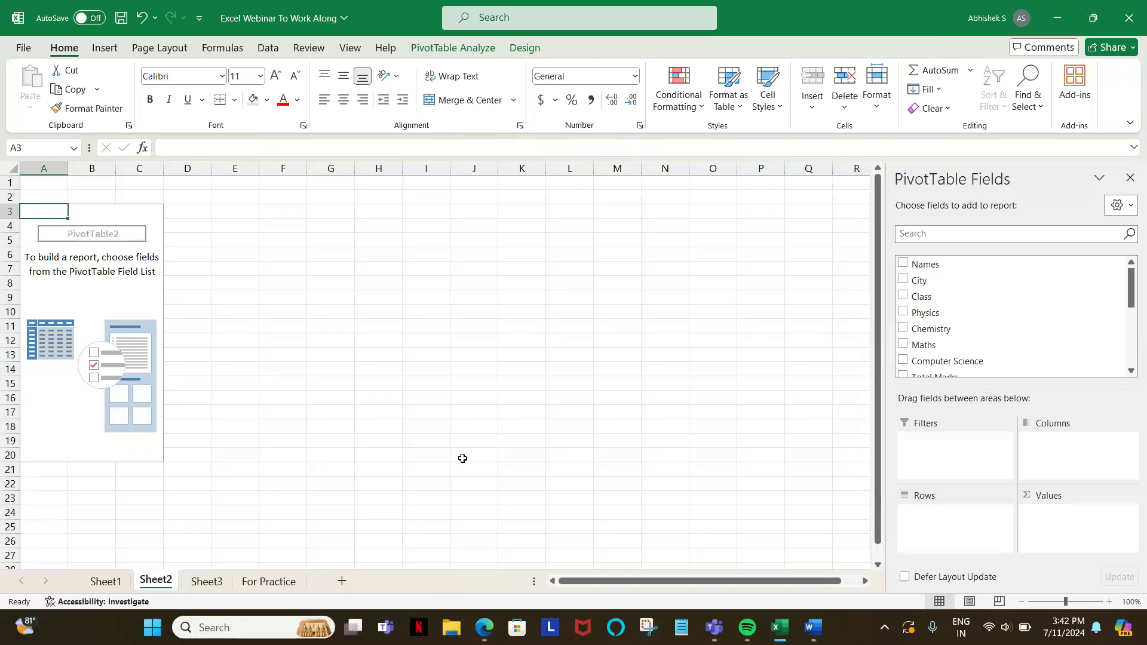
left_click(102, 582)
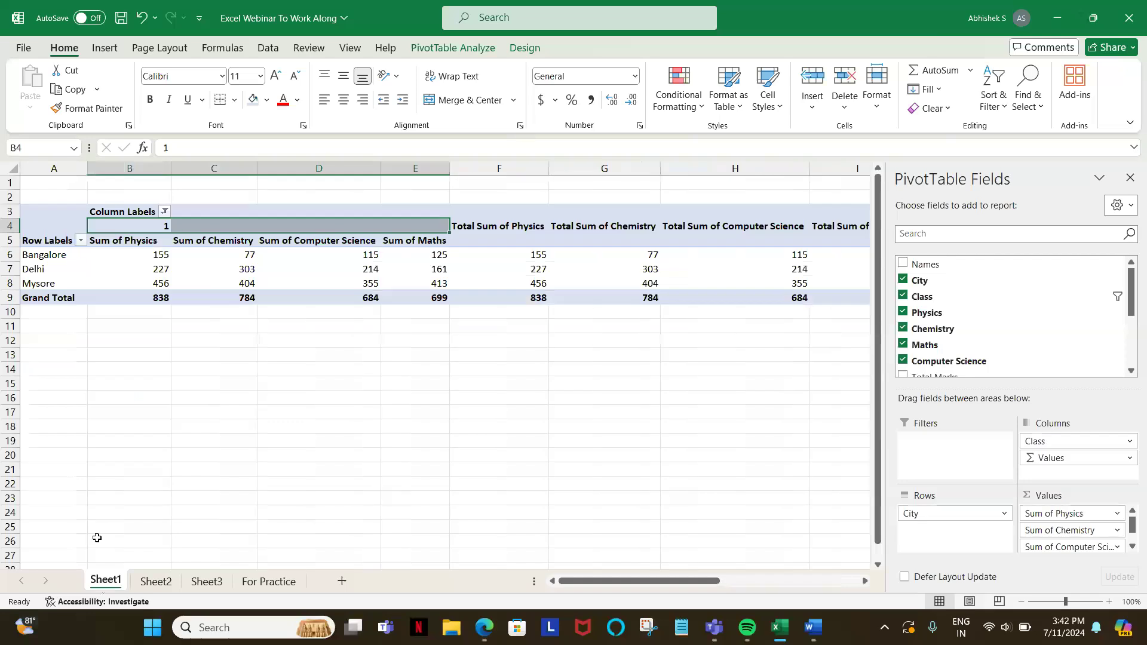
left_click(205, 583)
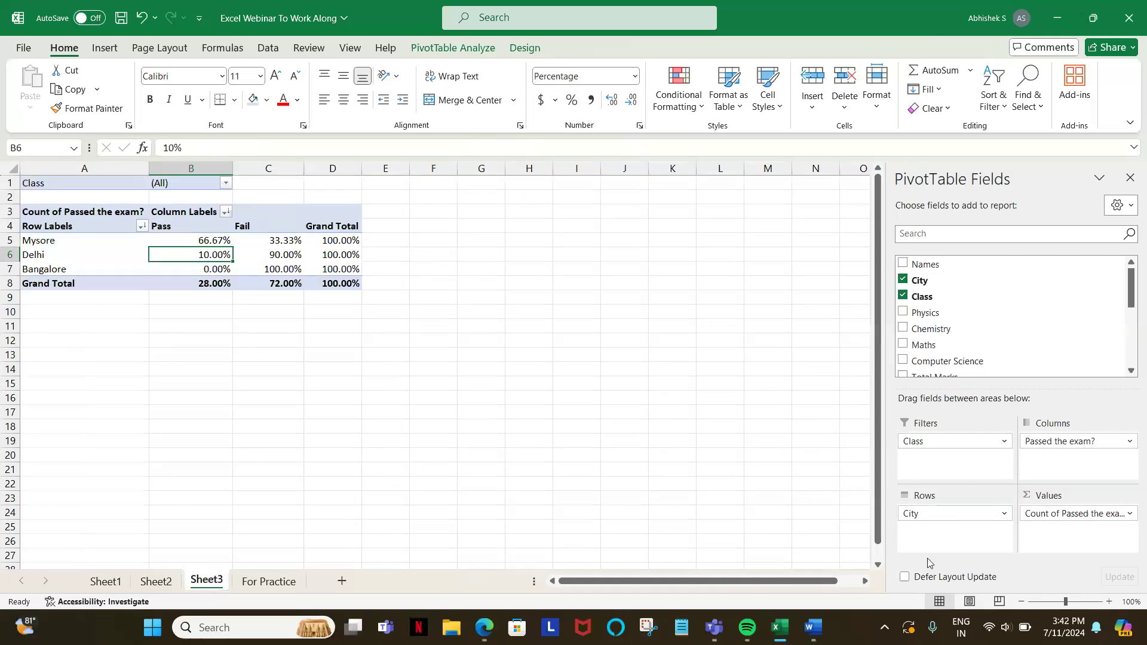
left_click(148, 582)
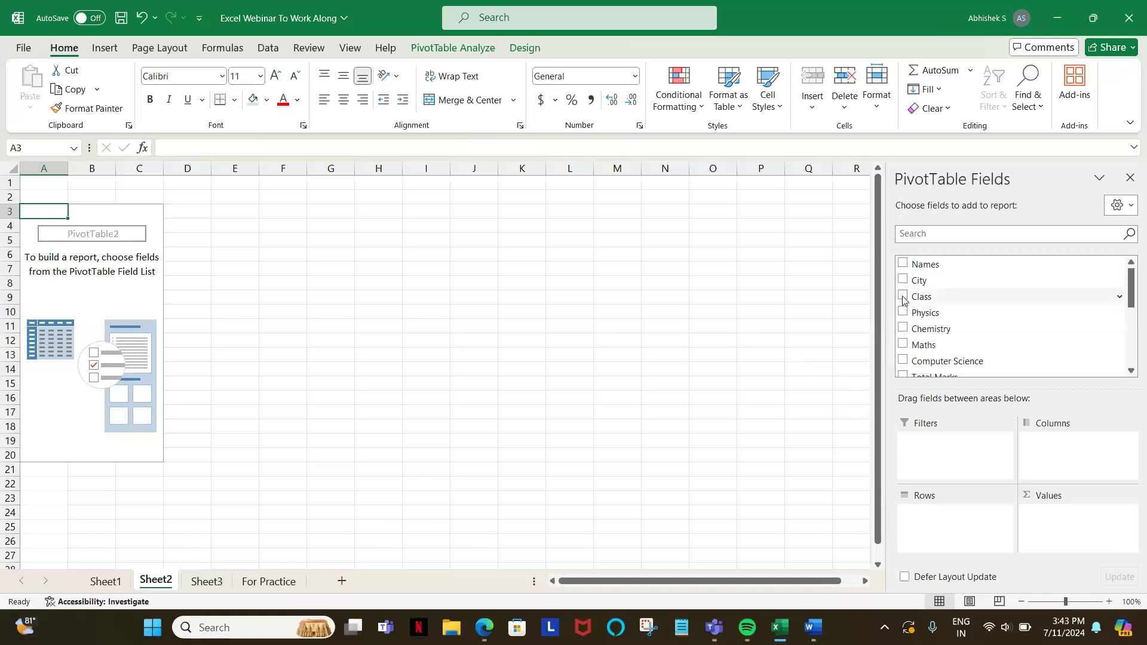
left_click_drag(918, 280, 946, 531)
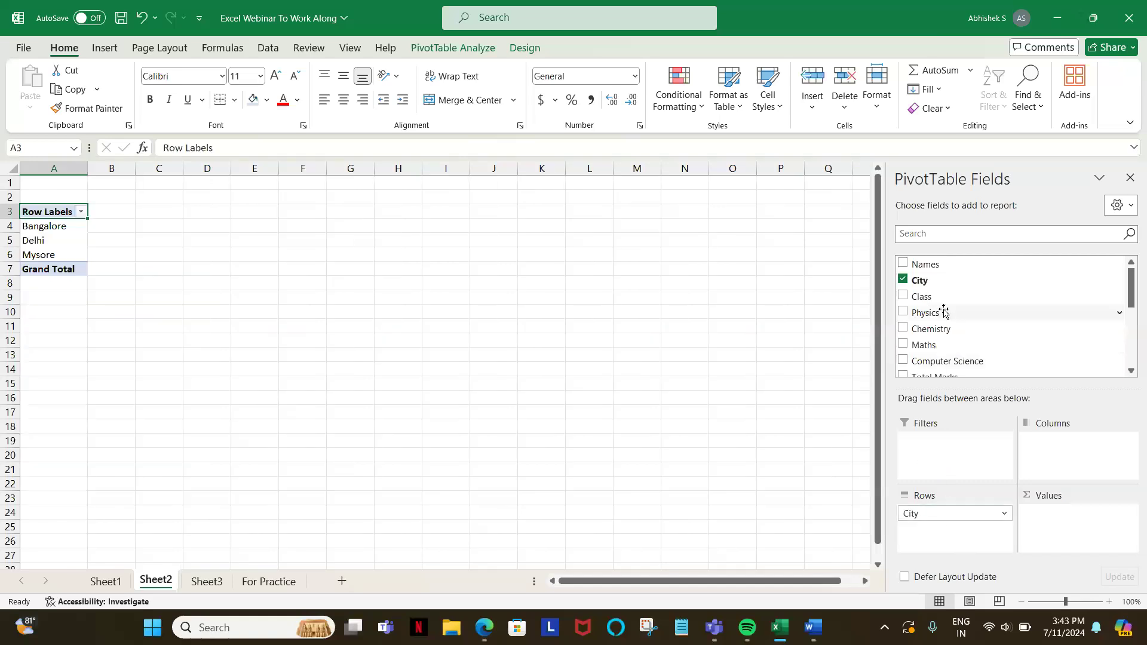
left_click_drag(936, 305, 1086, 538)
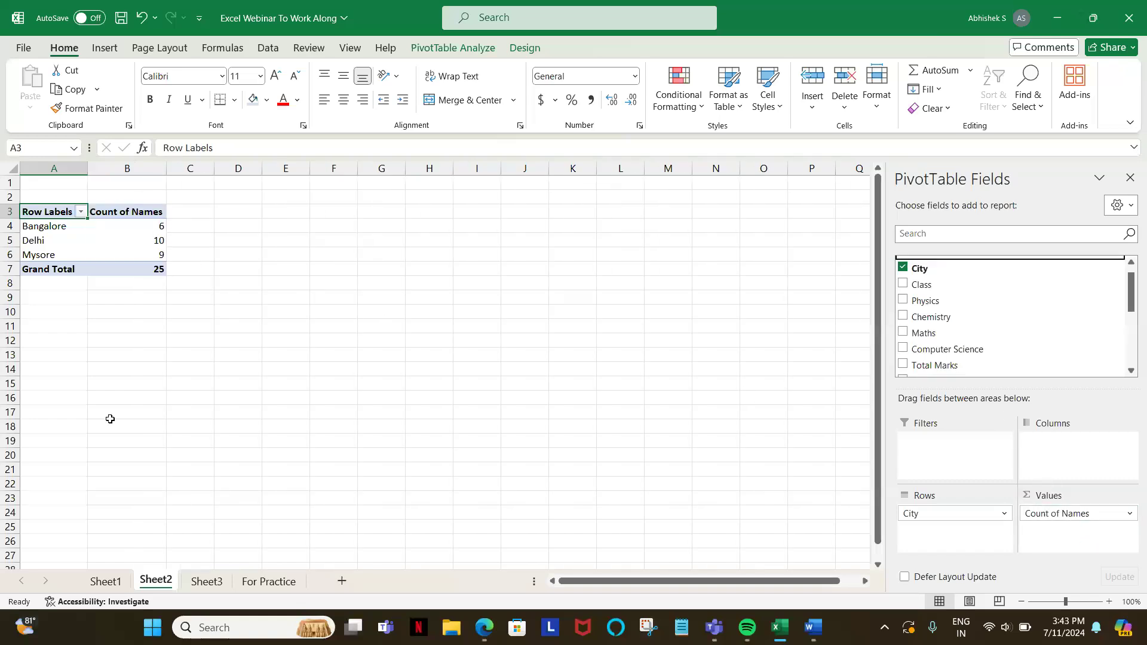
Step: Review the PivotTables on Sheet1 and Sheet3
left_click(103, 582)
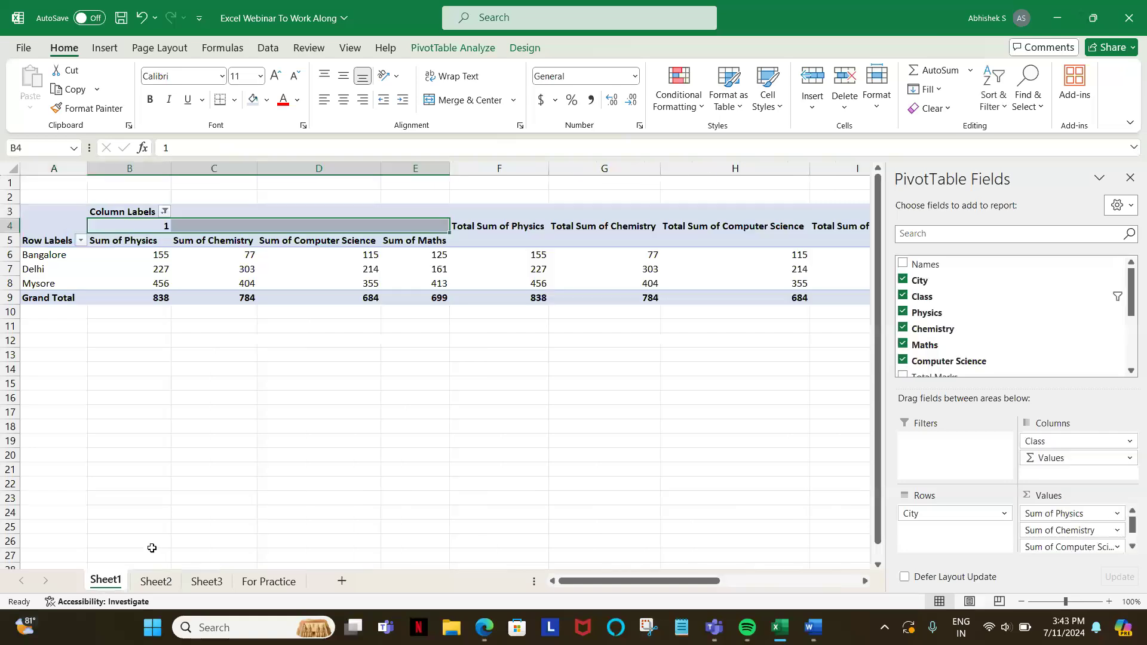
left_click(206, 583)
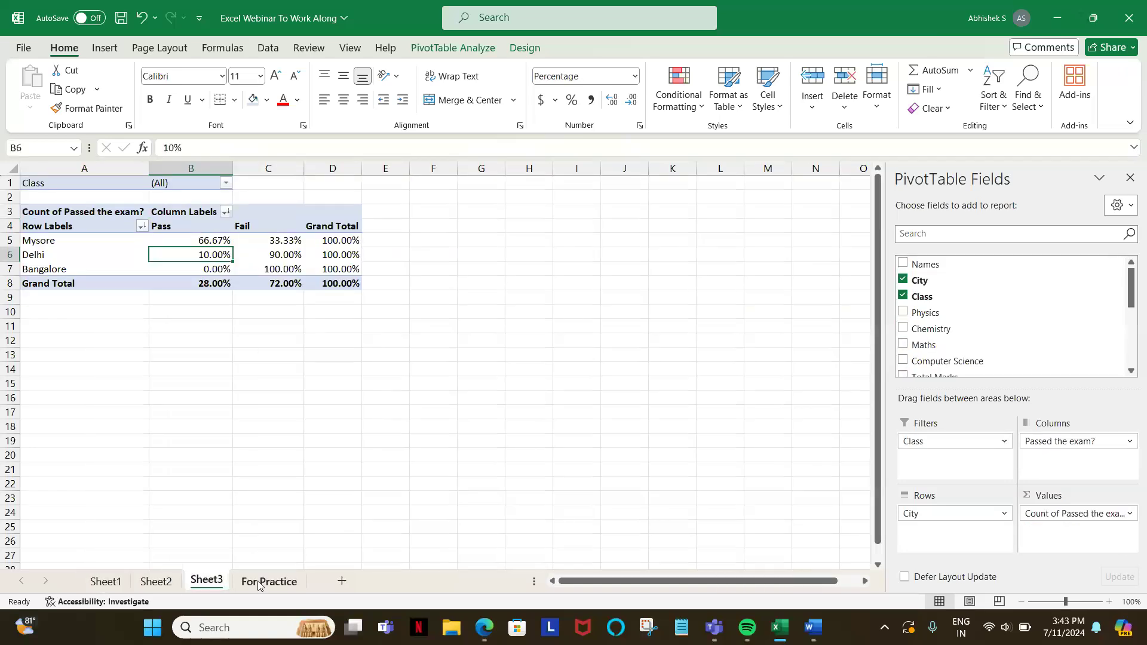
Step: Delete the two student names in A8:A9 of the For Practice sheet
left_click(259, 583)
left_click_drag(45, 285, 45, 298)
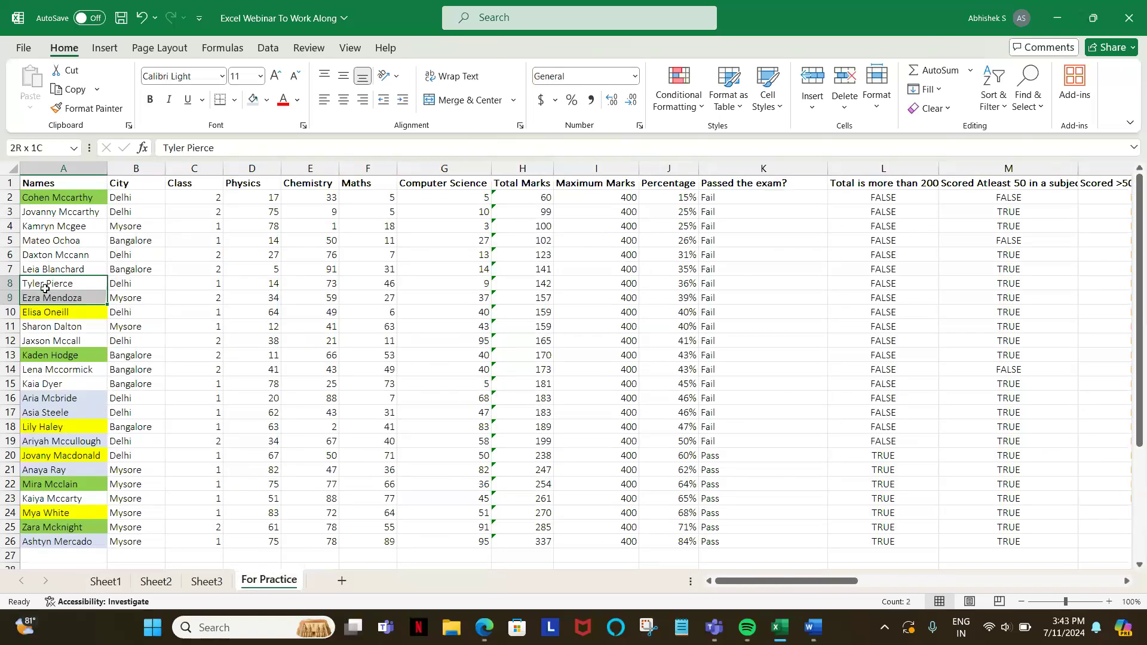
key("Delete")
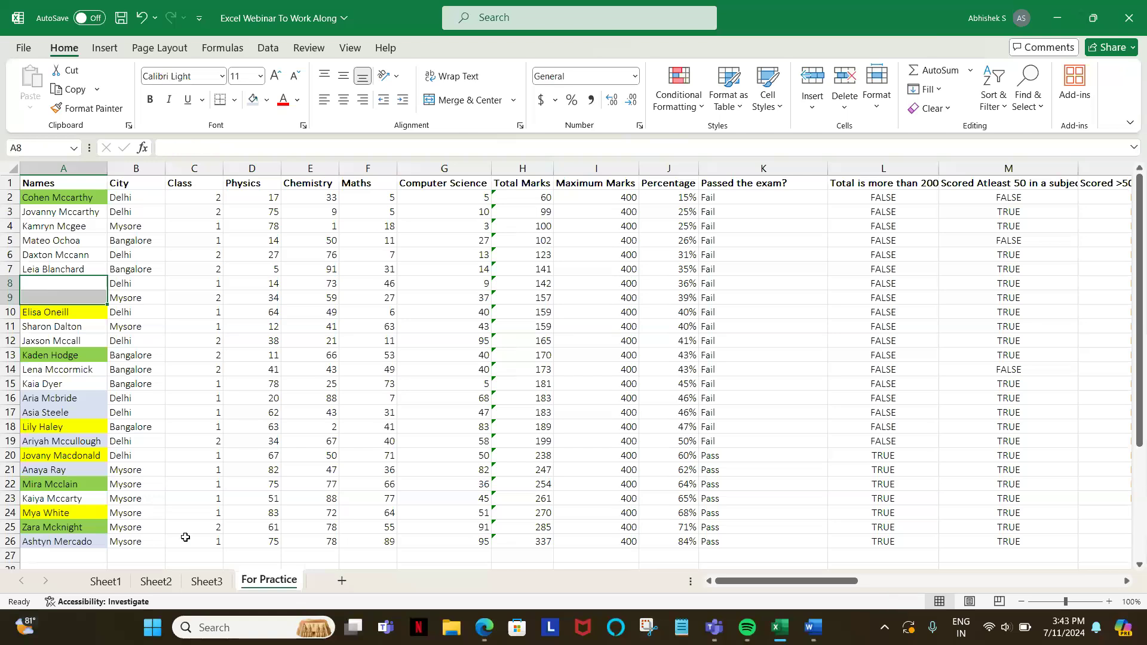
Step: Refresh the name-count PivotTable on Sheet2 and select its grand total
left_click(207, 581)
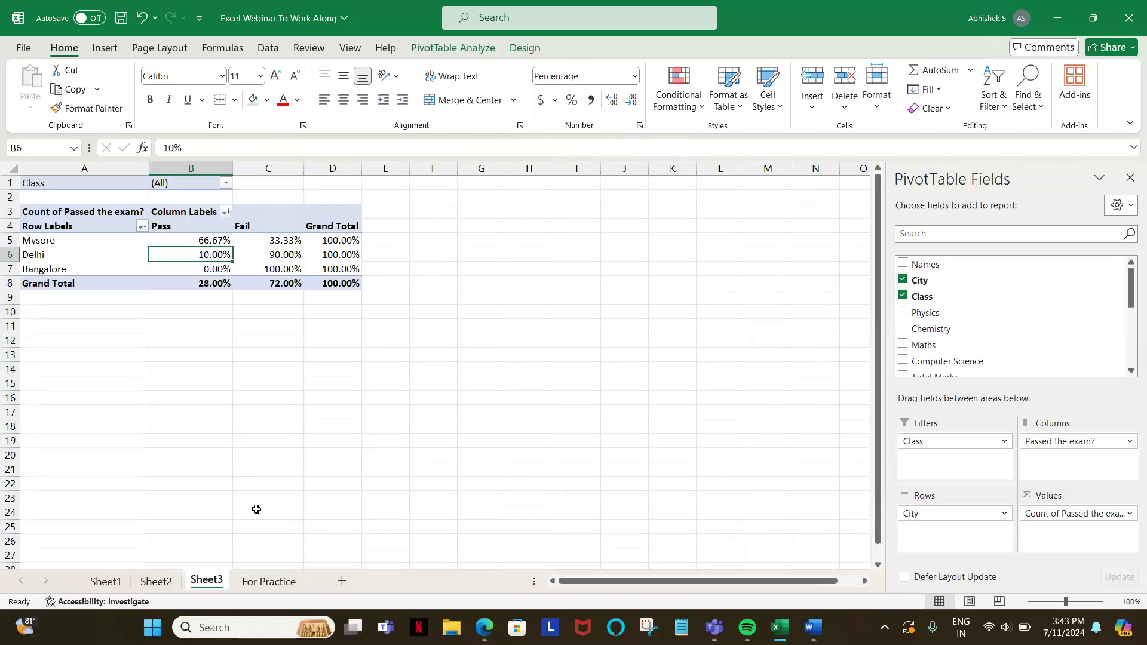
left_click(156, 581)
right_click(162, 582)
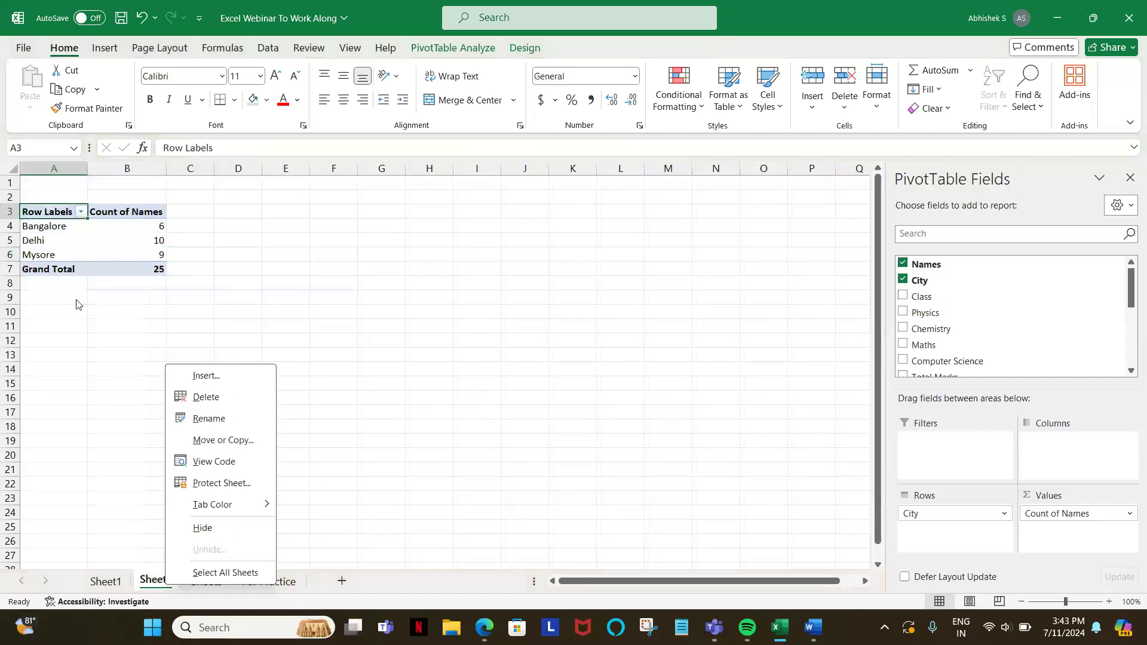
left_click(63, 230)
left_click(63, 230)
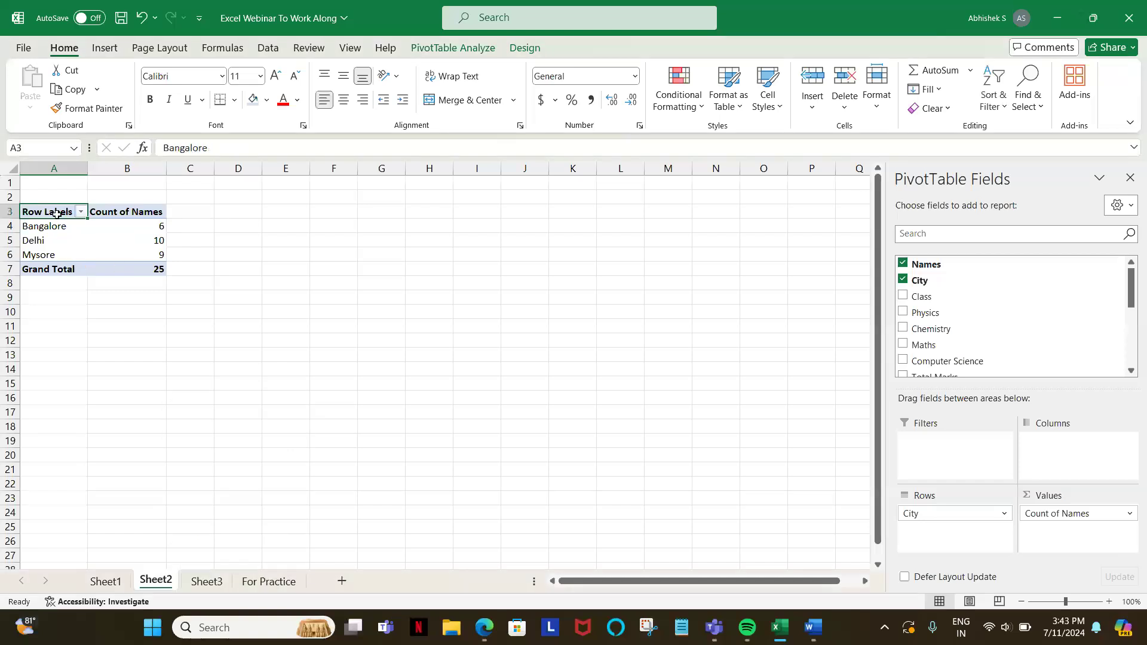
right_click(60, 212)
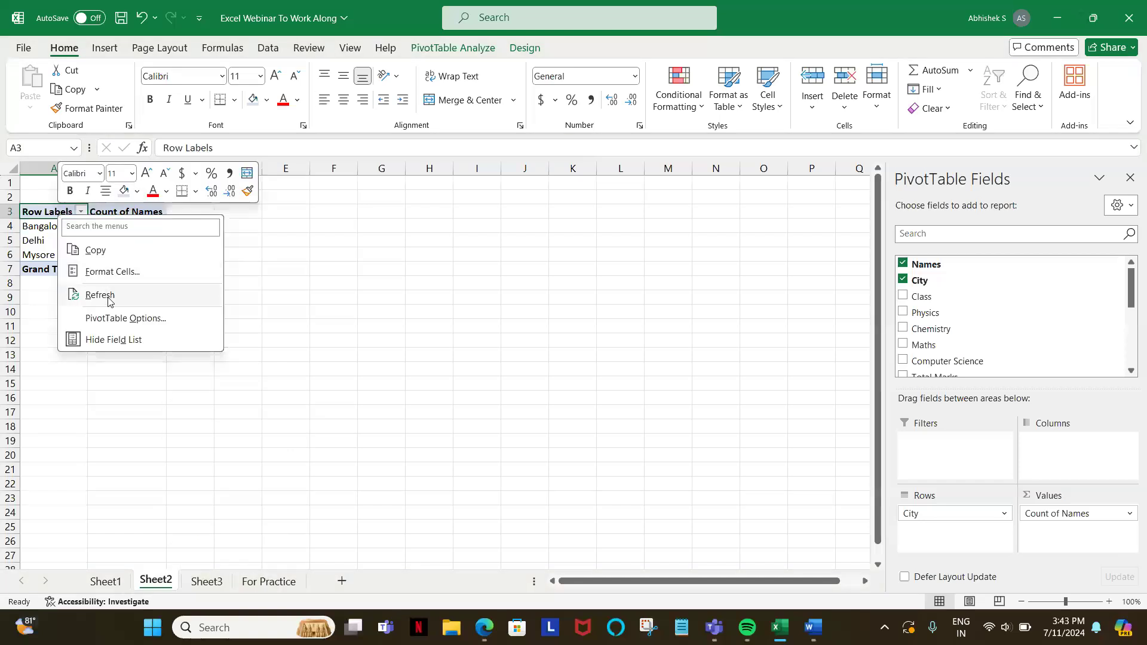
left_click(101, 295)
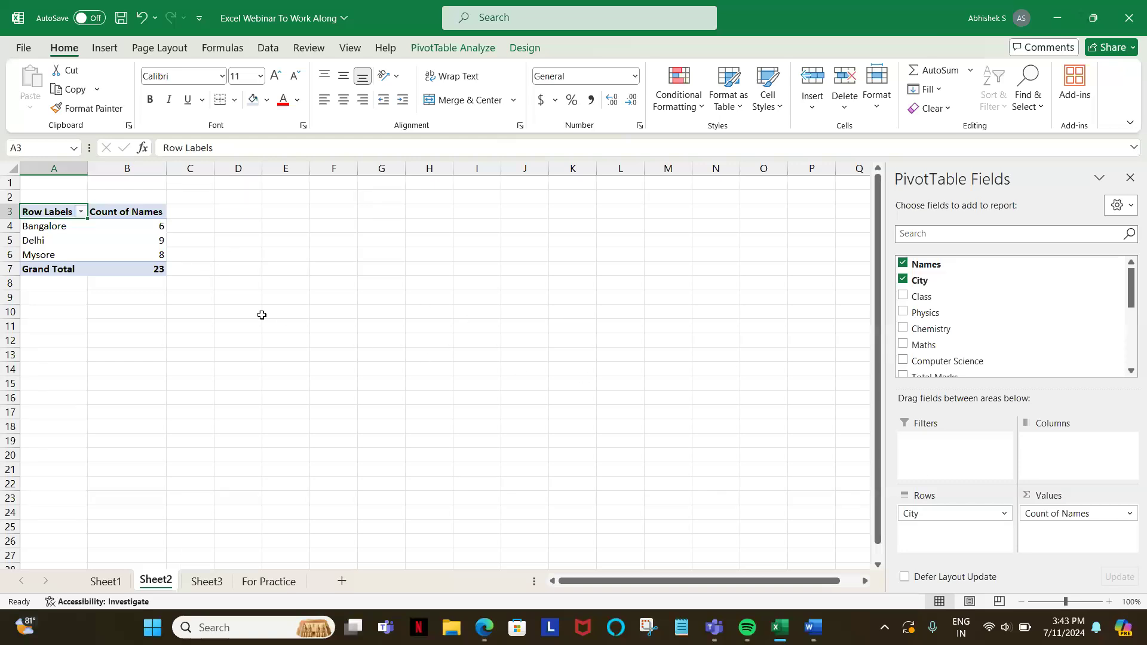
left_click(145, 269)
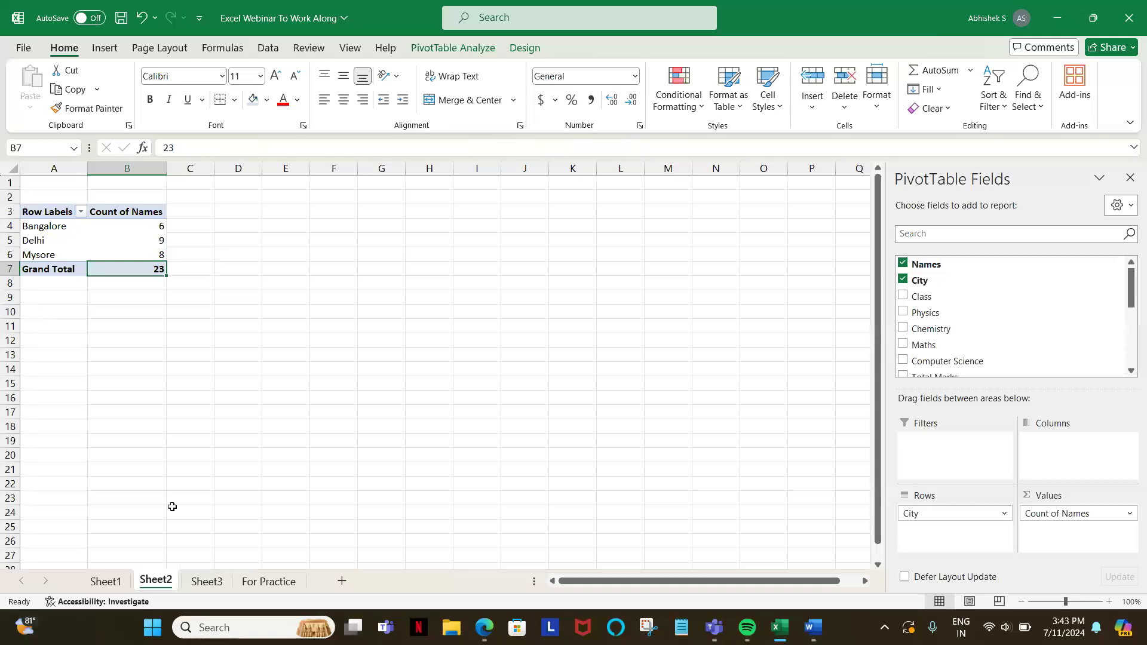
Step: Undo the PivotTable refresh and the deletion of the names in A8:A9, and check the For Practice sheet
key("ctrl+z")
left_click(263, 581)
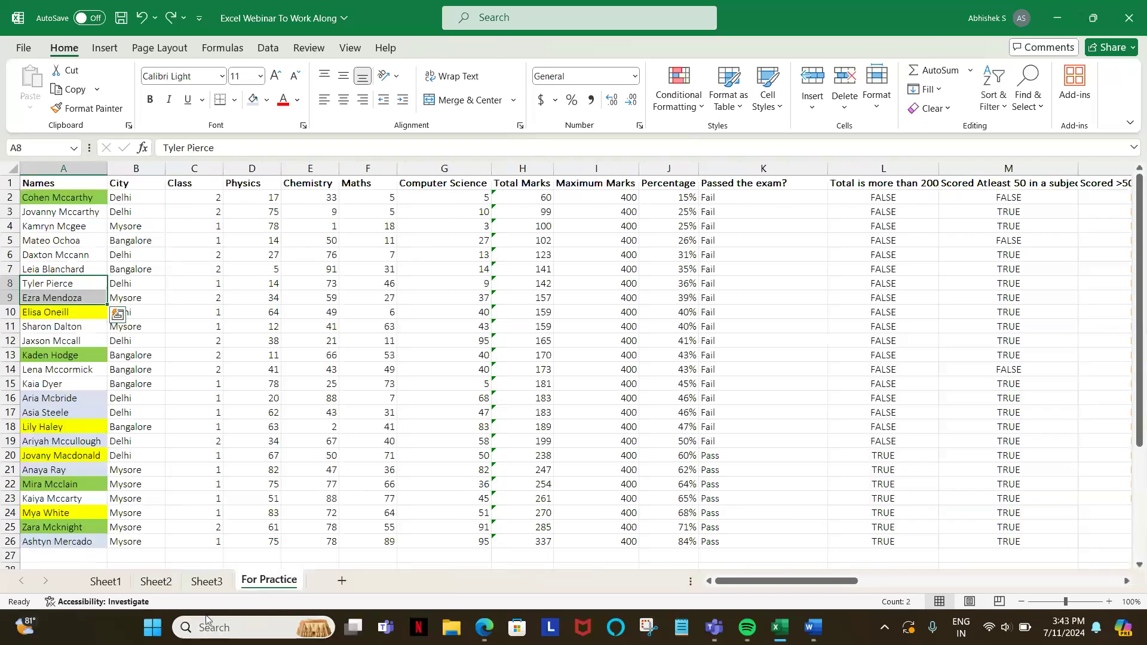
Step: Hide the field list of the Sheet3 PivotTable and show it again
left_click(209, 583)
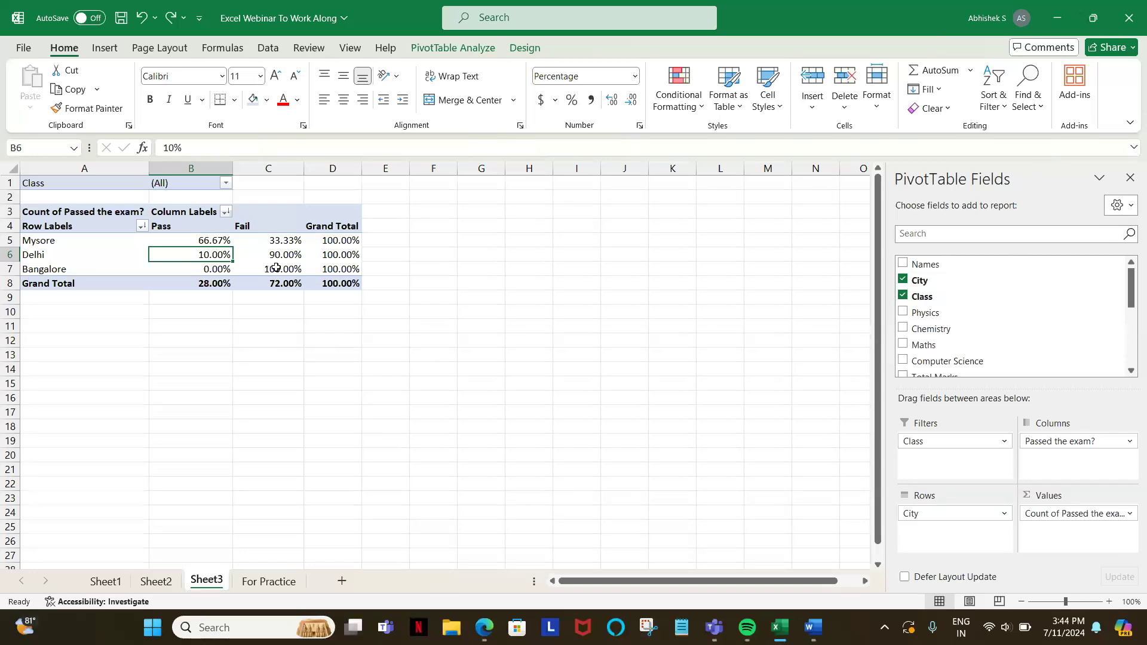
mouse_move(285, 259)
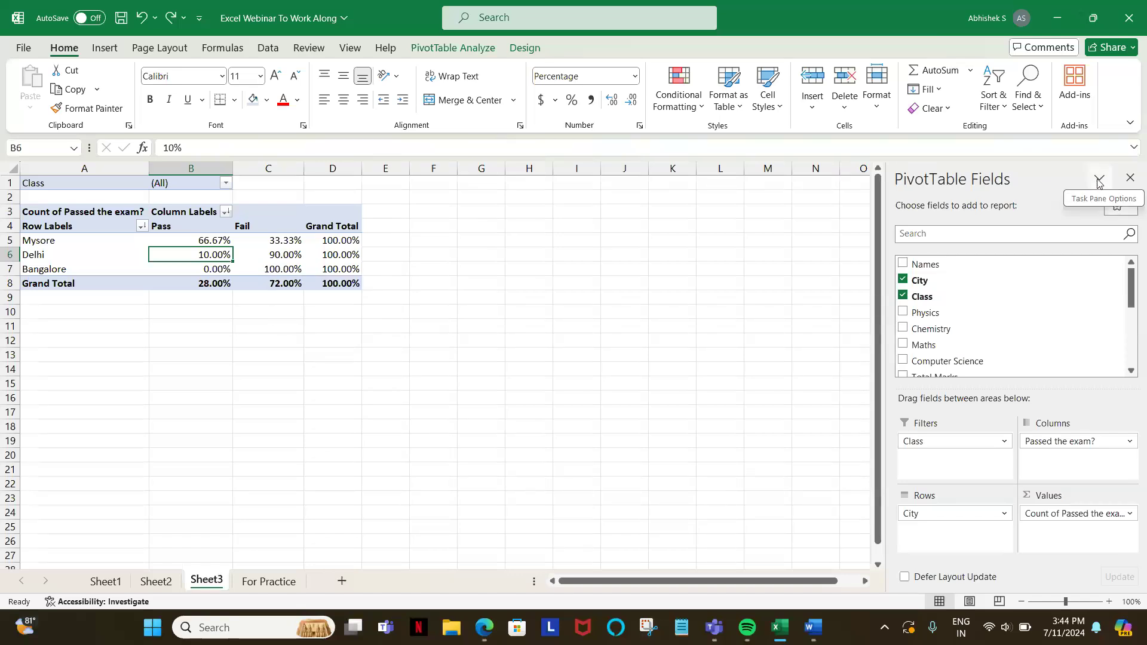
left_click(1131, 179)
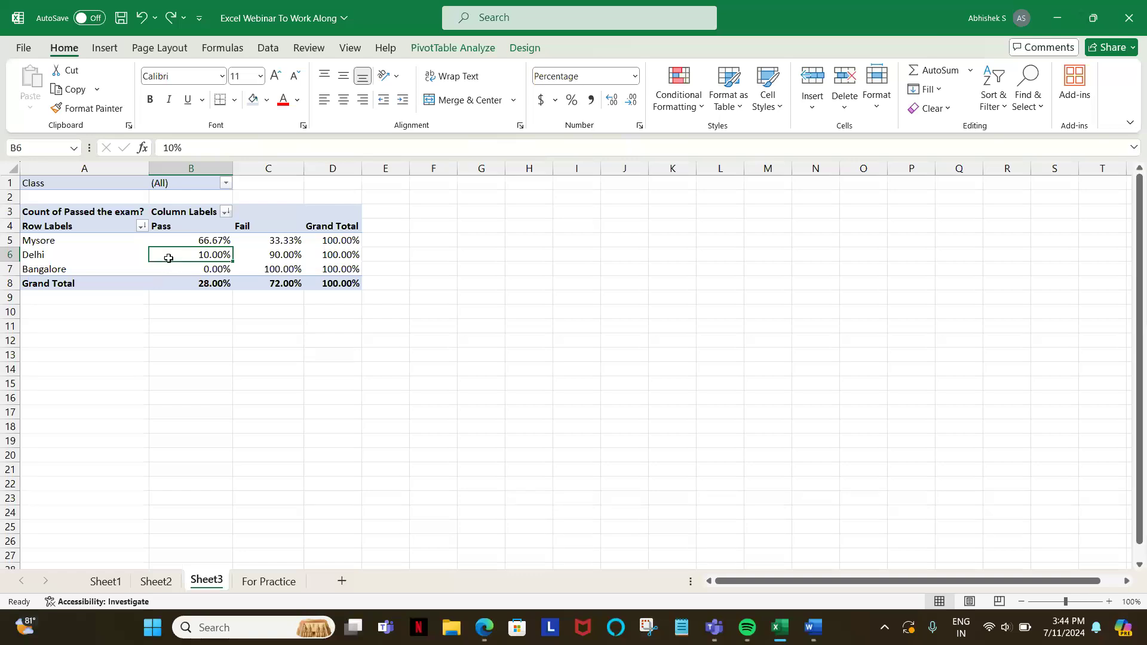
mouse_move(185, 256)
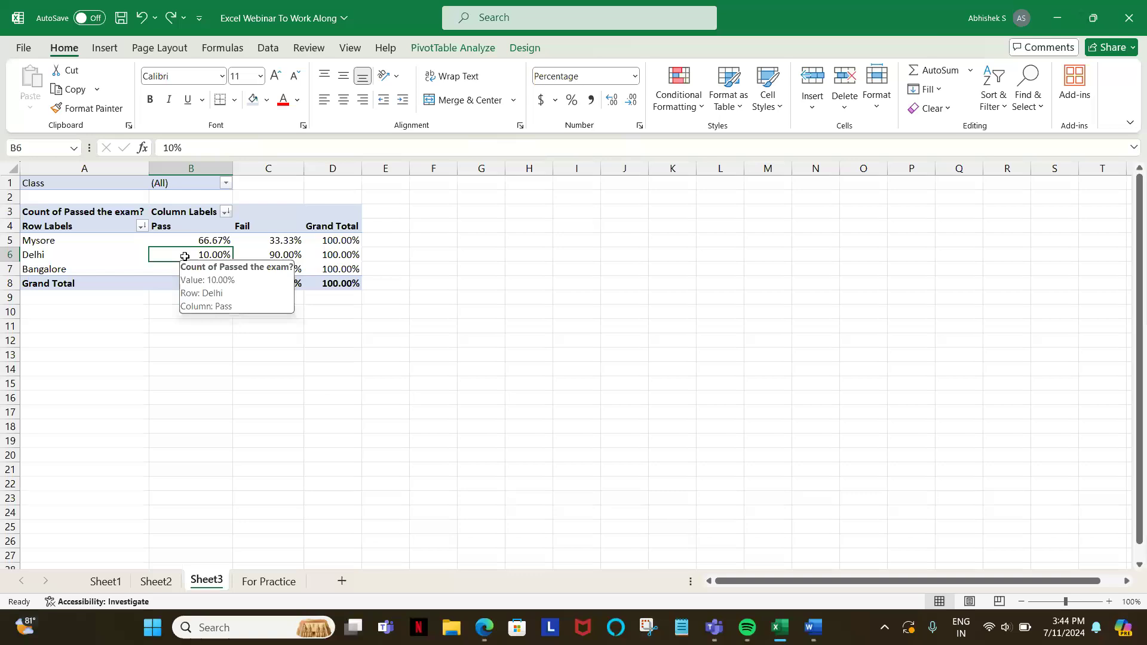
right_click(185, 258)
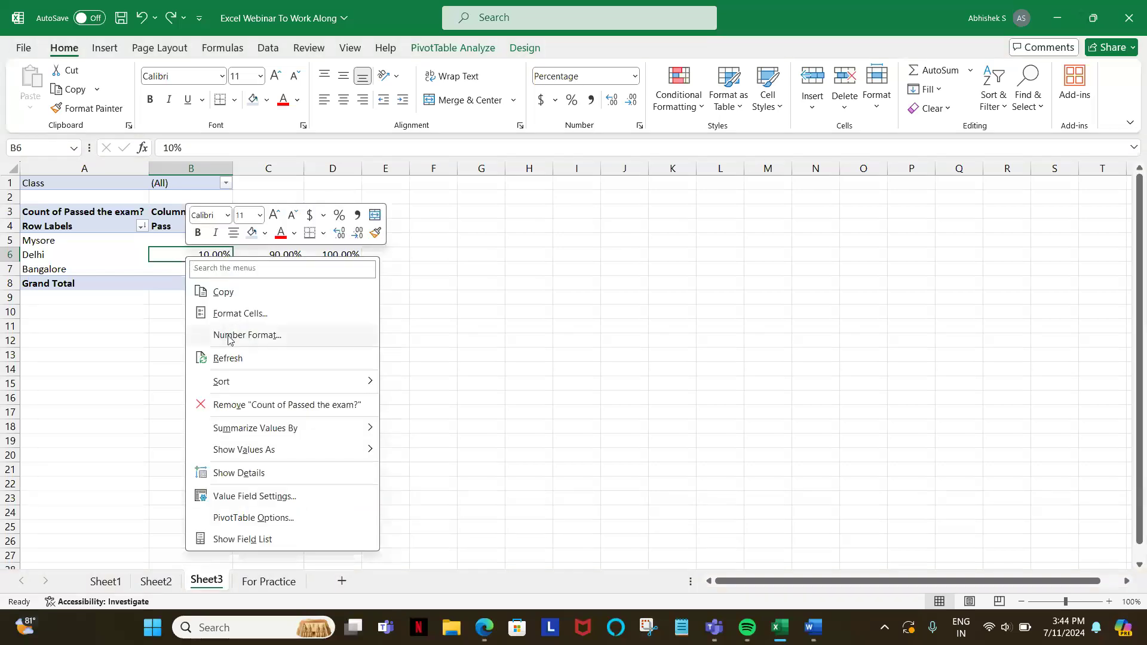
left_click(139, 331)
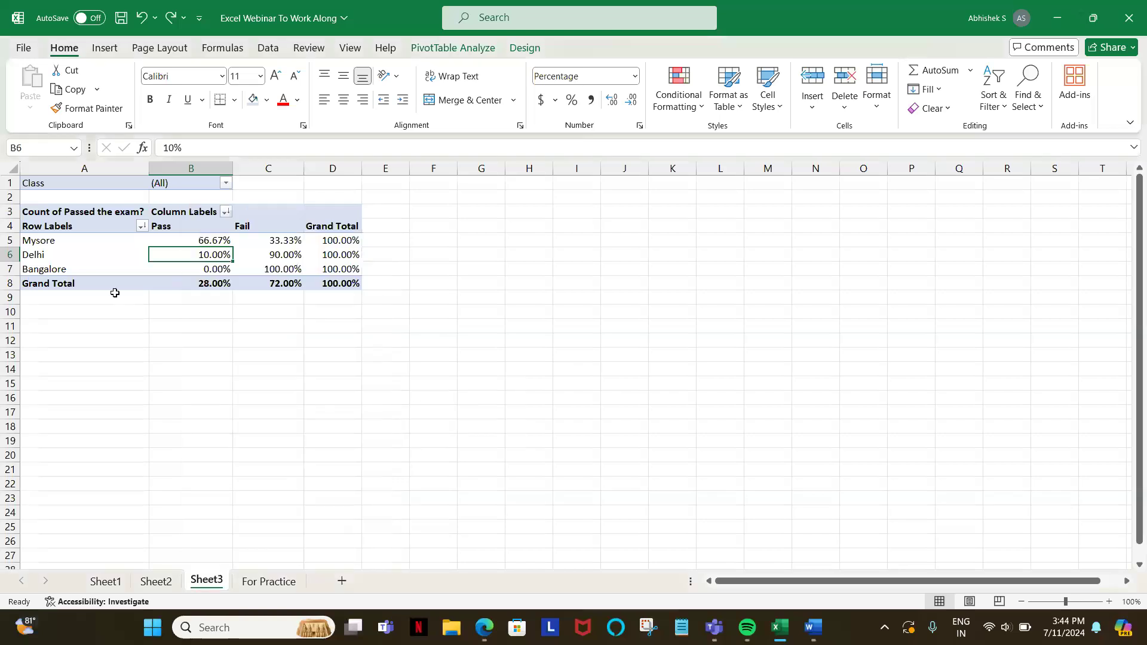
left_click(105, 267)
right_click(105, 267)
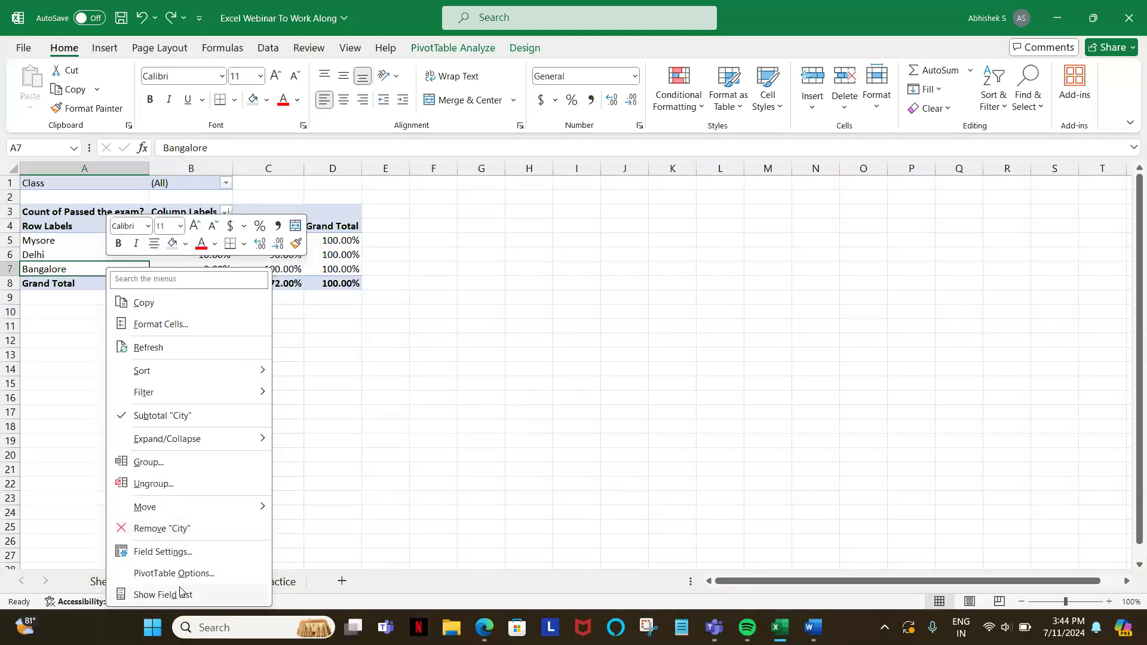
left_click(163, 595)
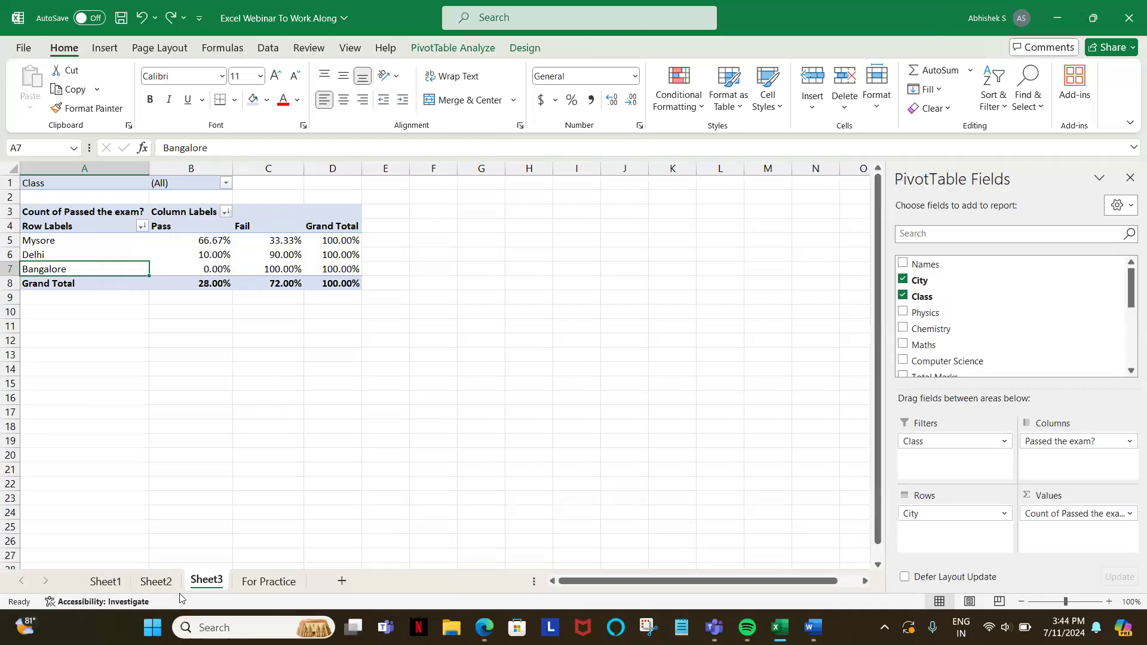
left_click(62, 232)
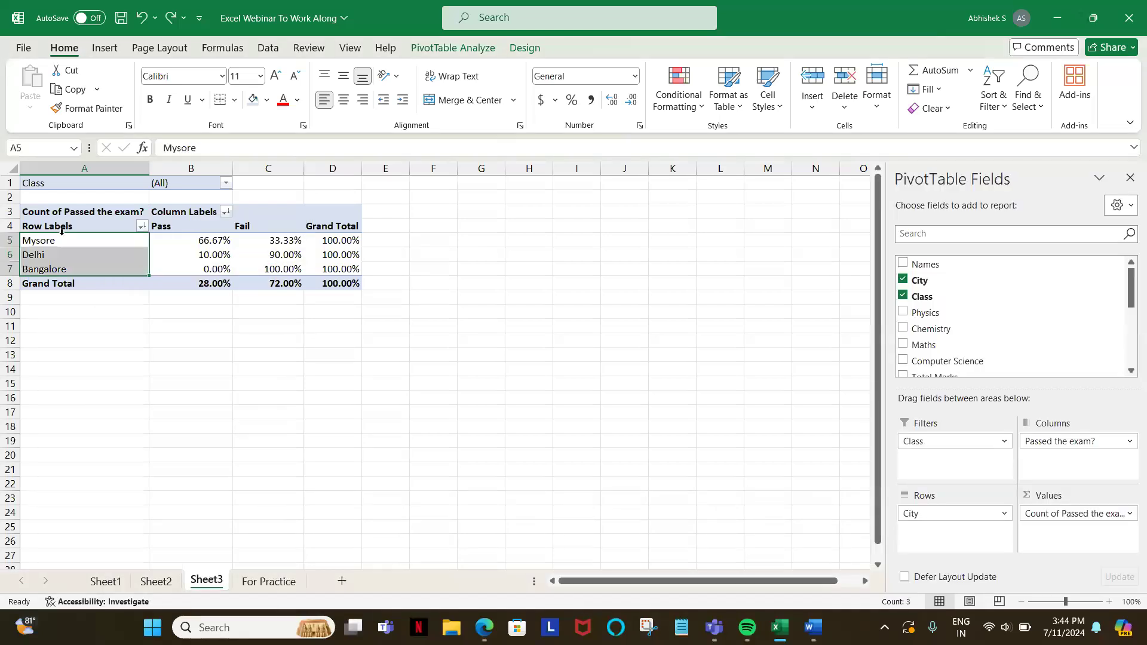
left_click(49, 242)
right_click(52, 245)
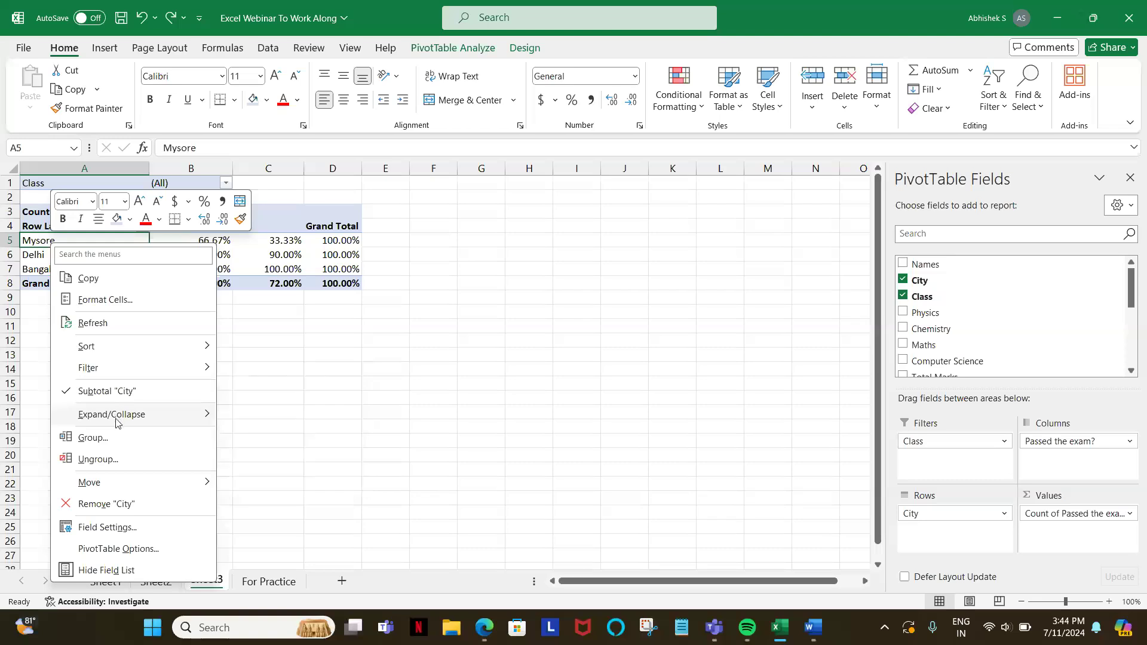
mouse_move(122, 422)
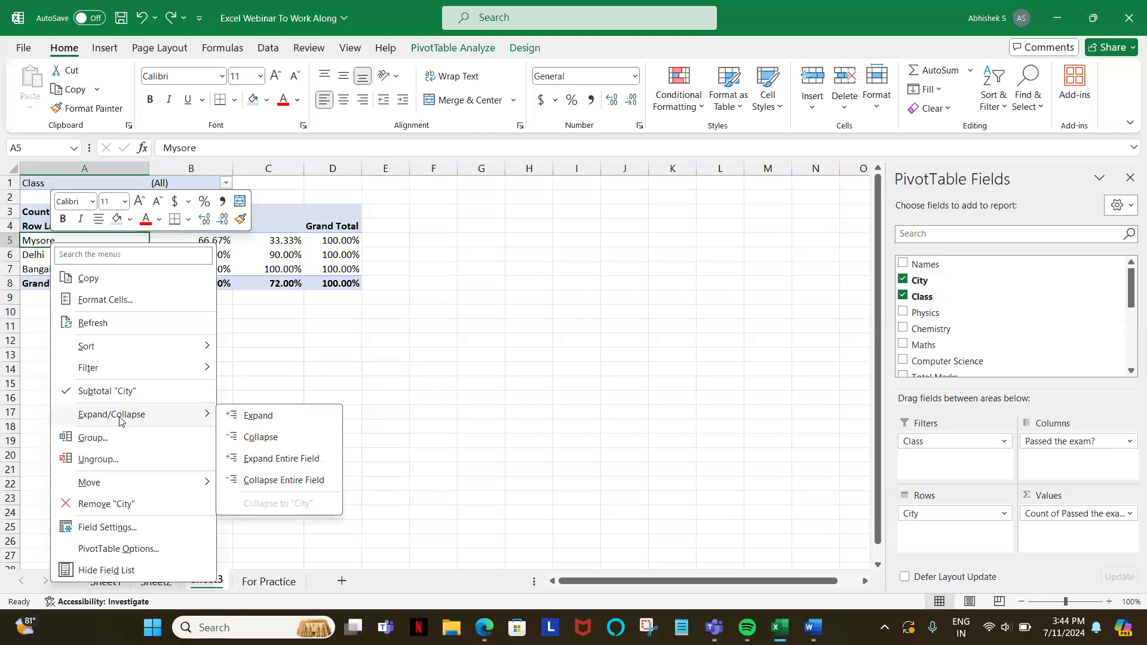
left_click(242, 418)
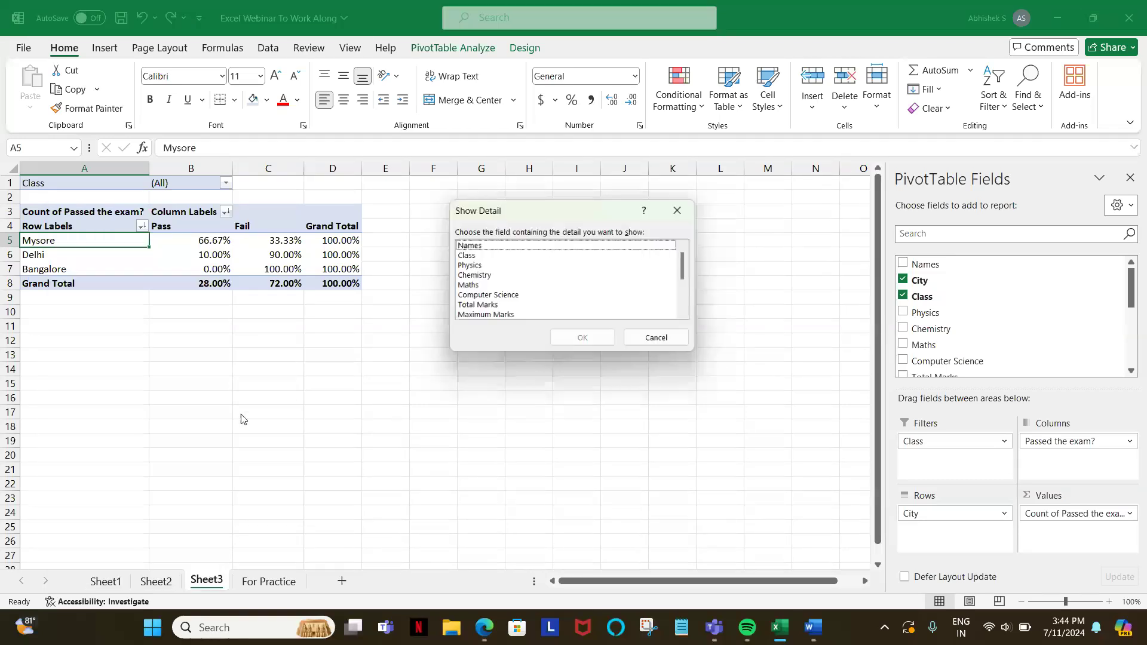
left_click(681, 208)
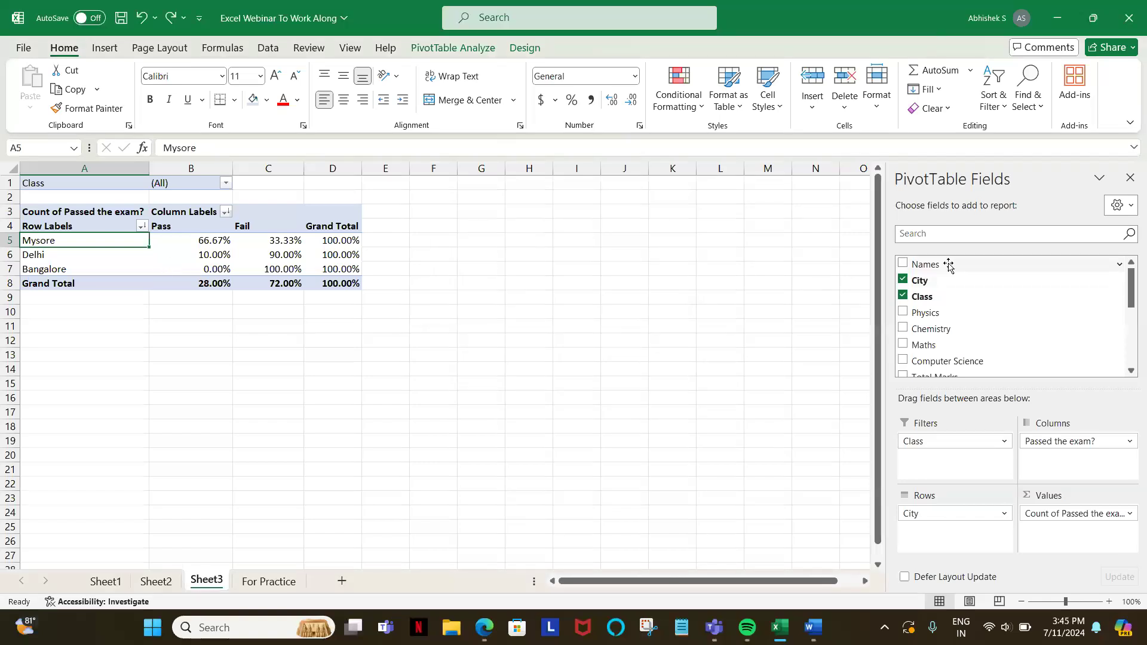
Step: Add the Names field below City in the Sheet3 PivotTable's rows and look through the student rows
left_click_drag(927, 264, 963, 538)
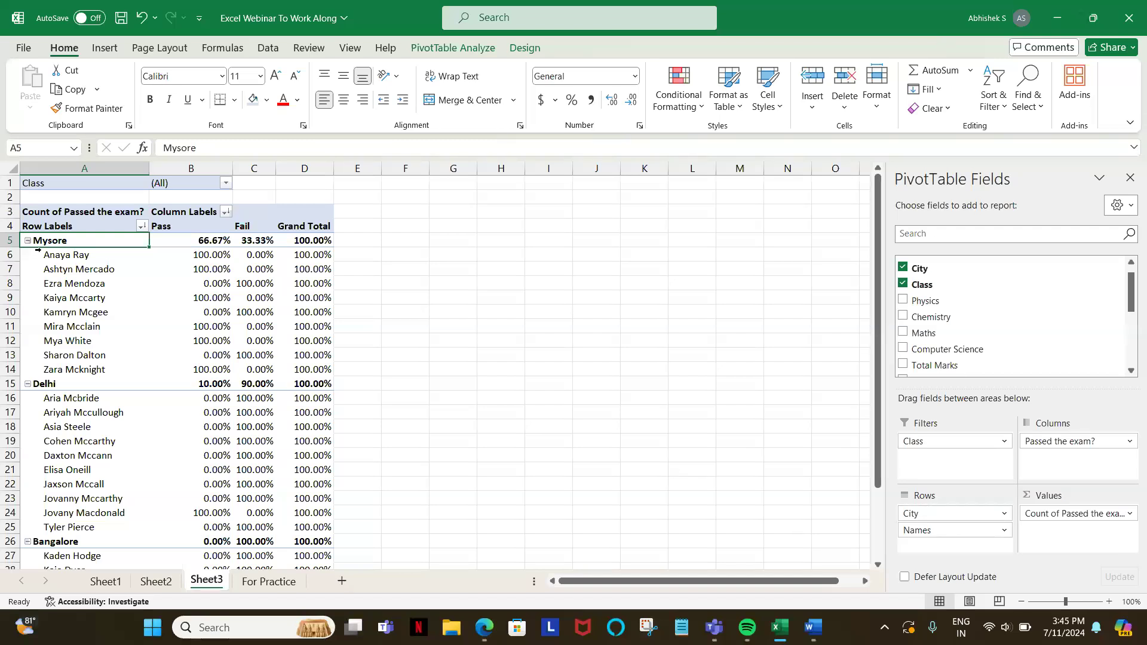
scroll(58, 246, "down", 1)
scroll(58, 246, "down", 1)
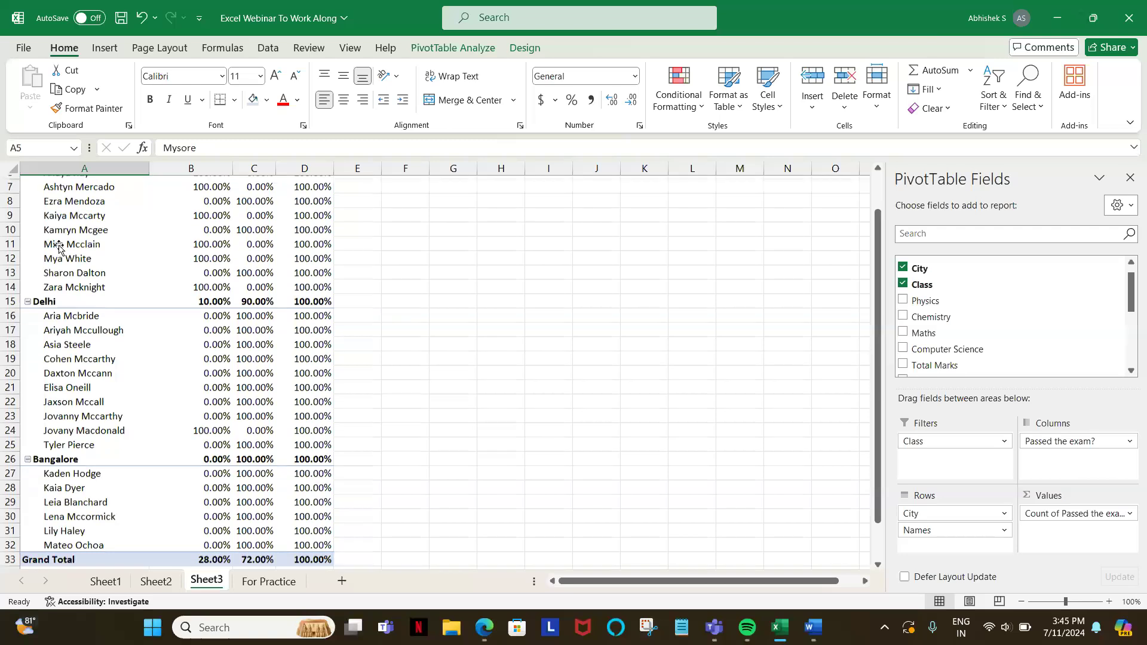
scroll(59, 246, "up", 2)
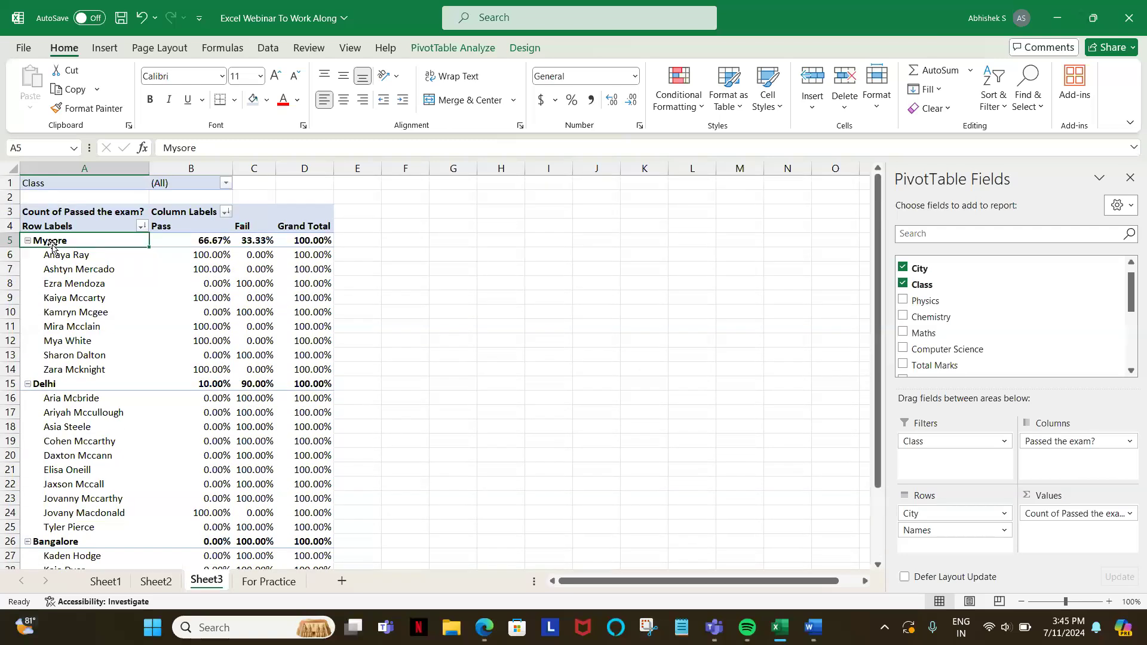
Step: Collapse the student name rows of the Sheet3 PivotTable so that only the cities are listed
left_click(74, 262)
right_click(75, 263)
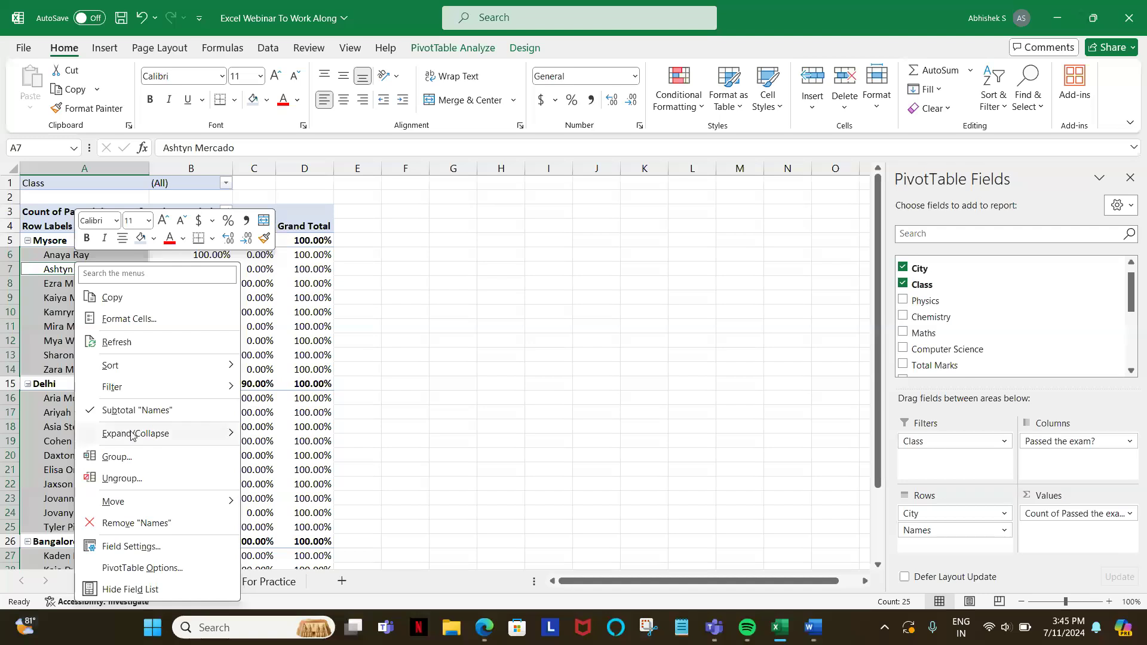
mouse_move(132, 434)
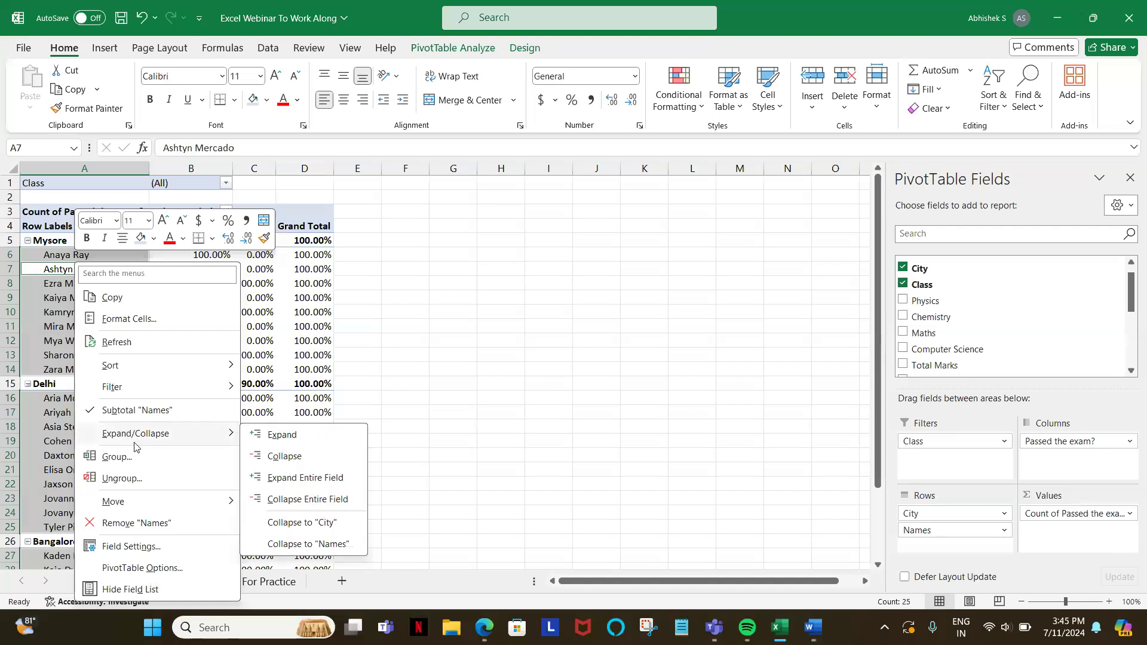
left_click(288, 456)
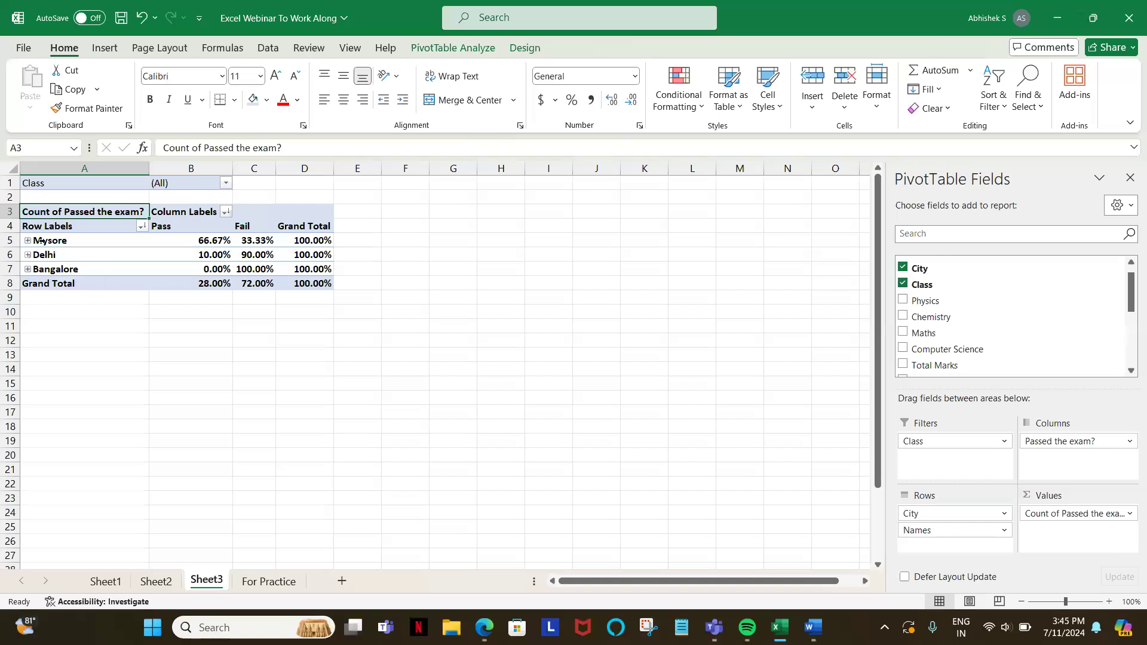
Step: Expand the Mysore row to show its students, and collapse it again
left_click(49, 242)
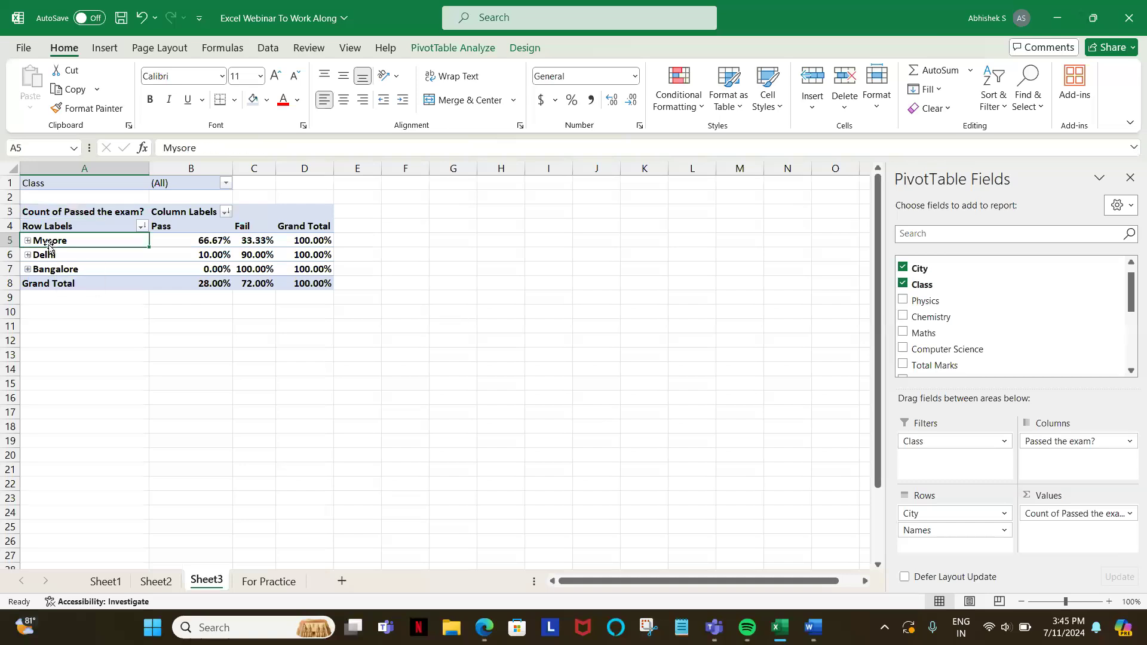
left_click(27, 241)
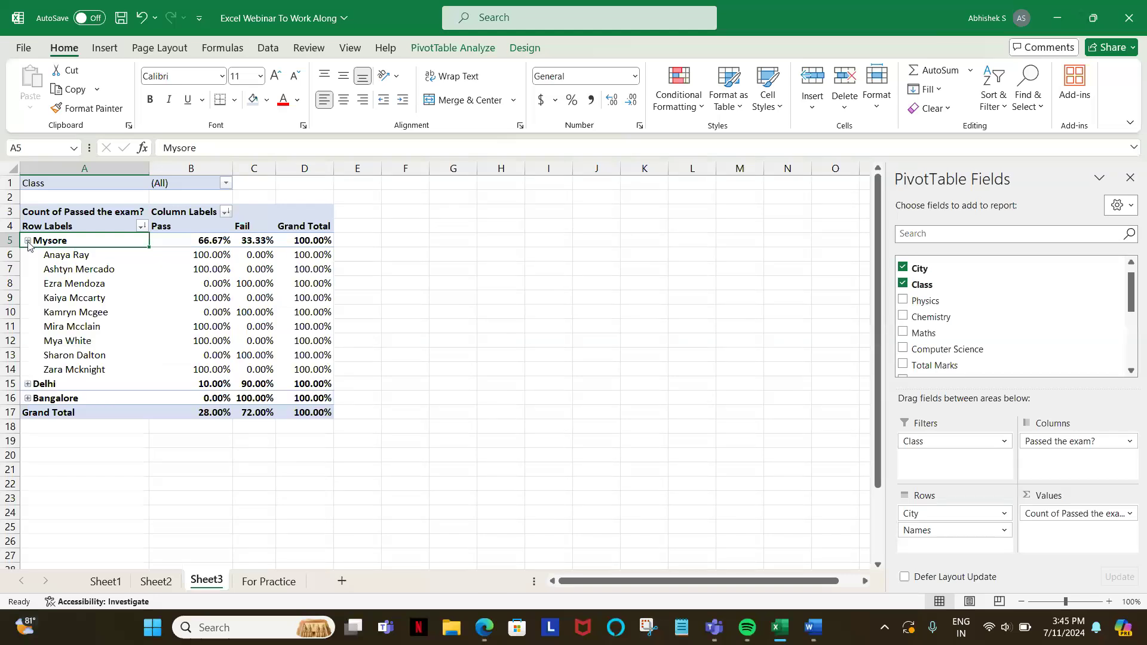
left_click(27, 241)
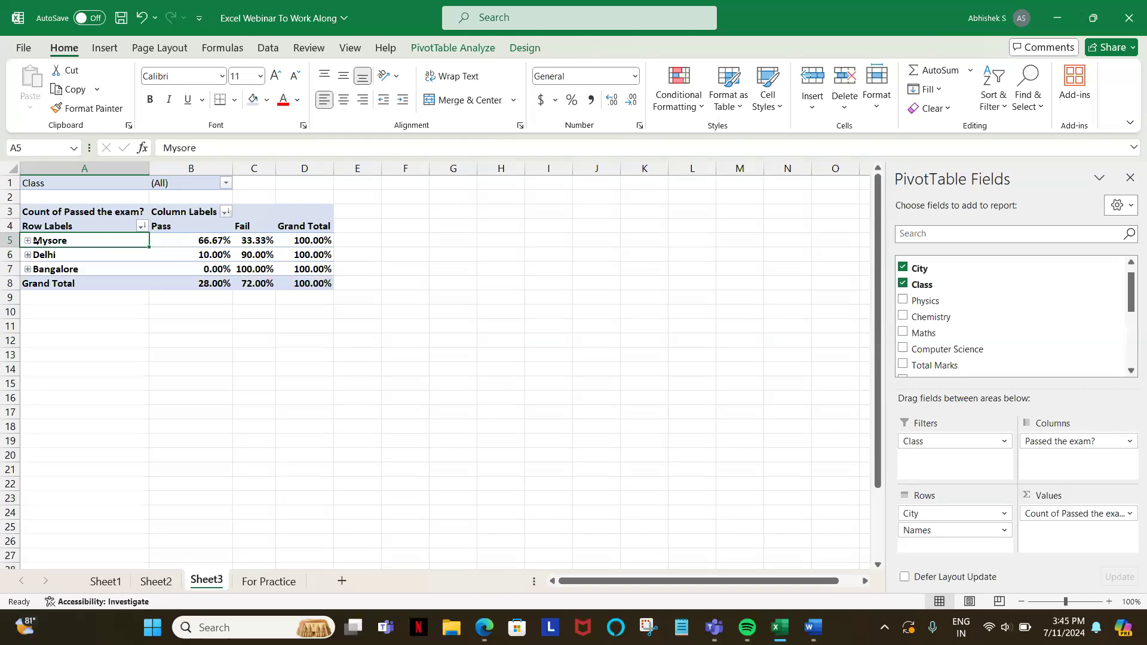
Step: Expand the entire City field so that every city lists its student names
key("ctrl+shift+Right")
right_click(36, 242)
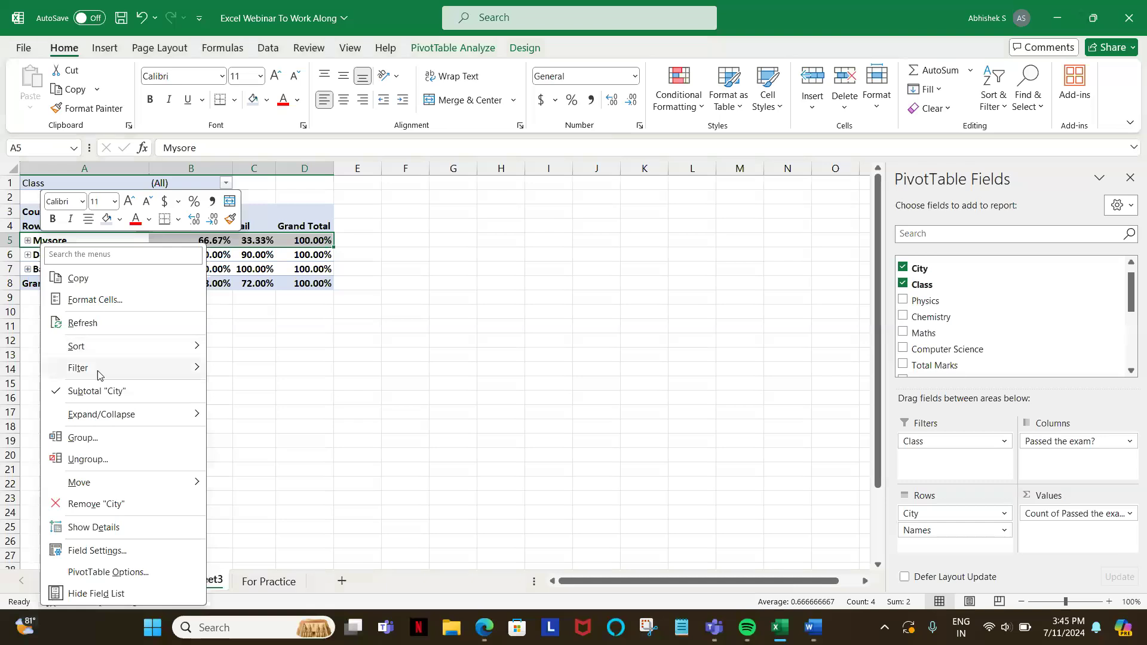
mouse_move(131, 420)
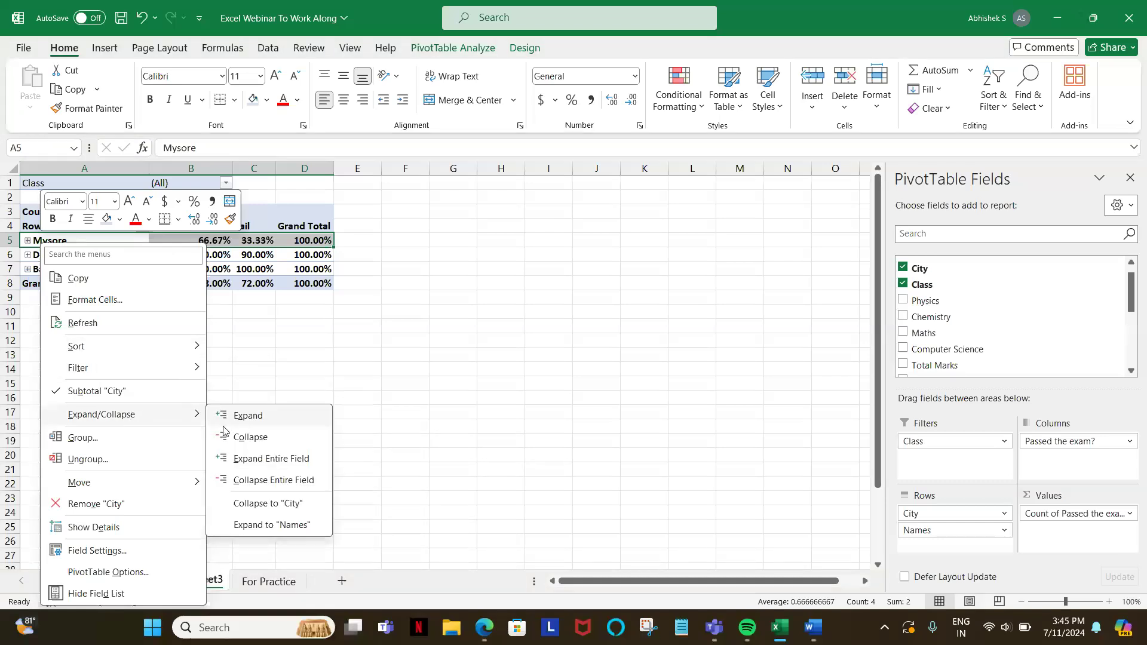
left_click(266, 458)
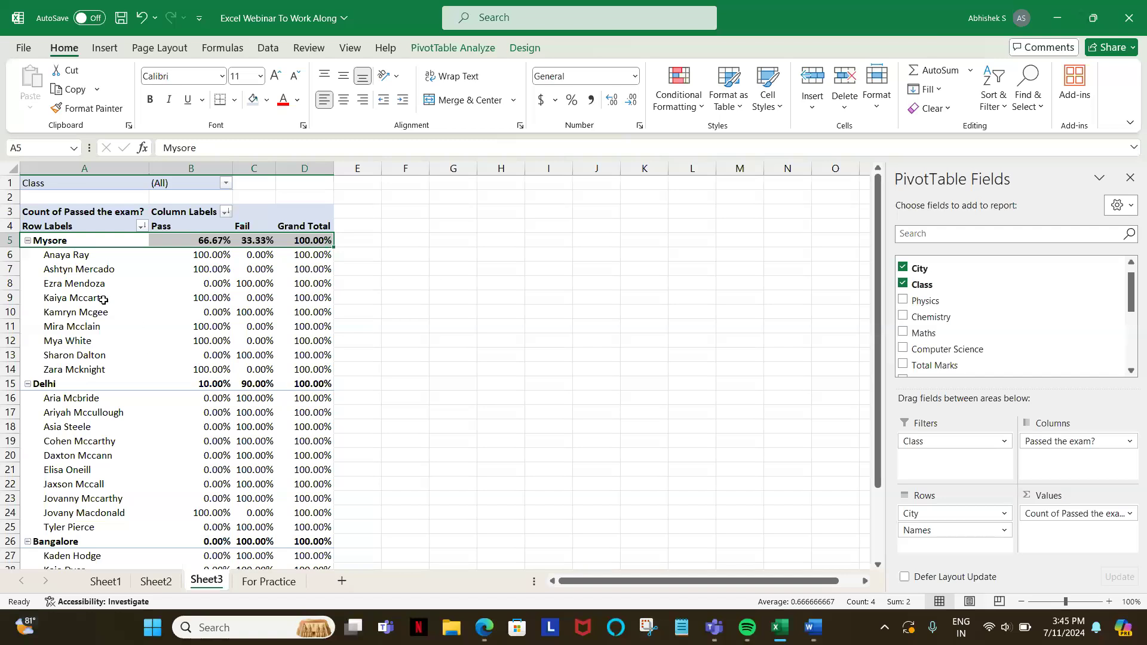
Step: Collapse the entire field in the Sheet3 PivotTable so that only the cities are listed
left_click(89, 283)
right_click(89, 282)
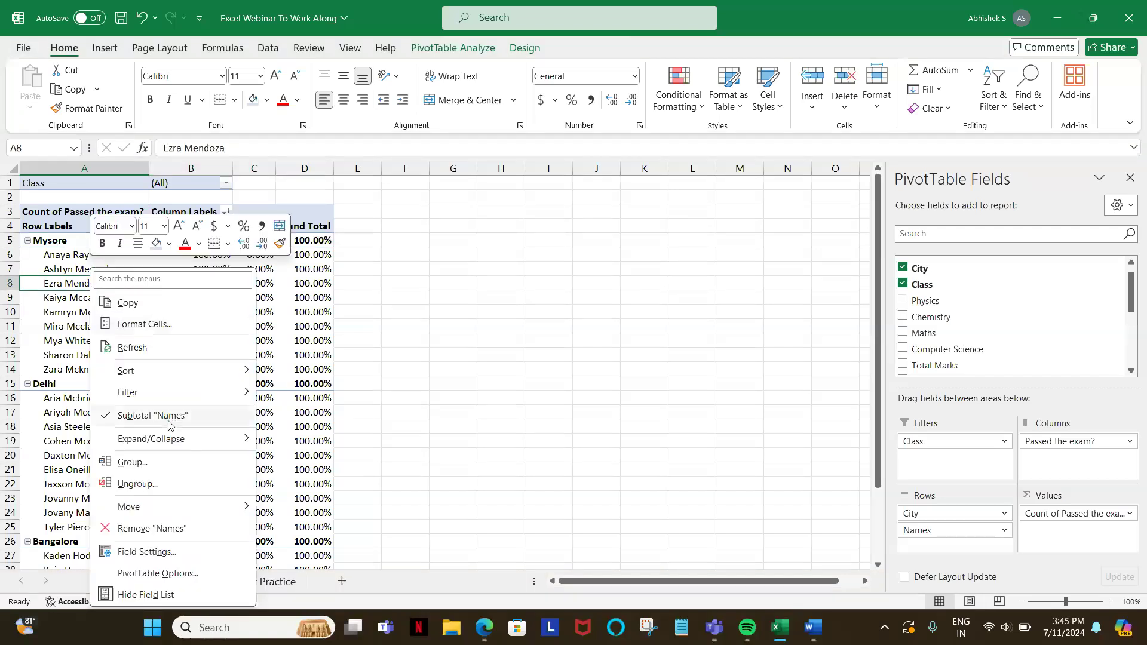
mouse_move(242, 438)
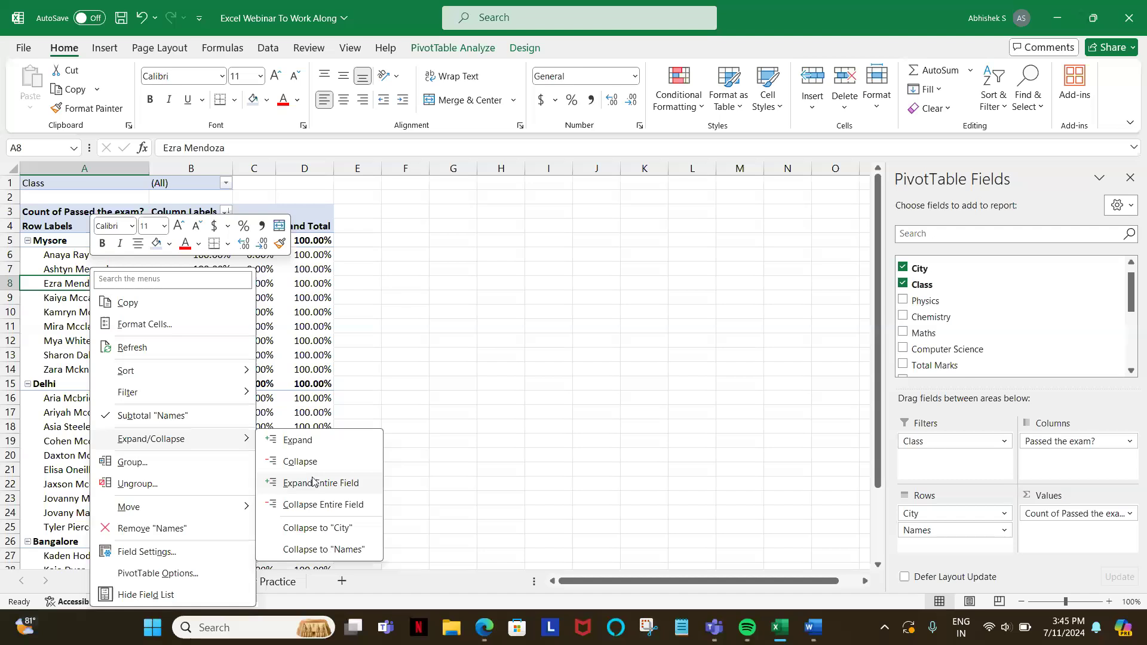
left_click(311, 502)
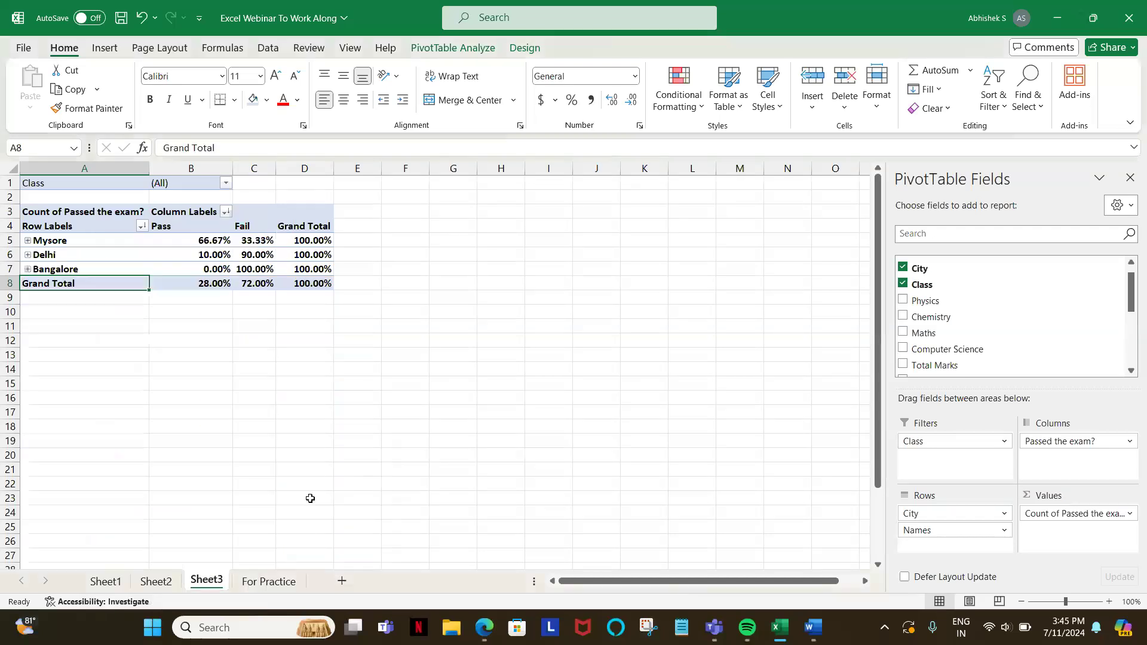
left_click(95, 241)
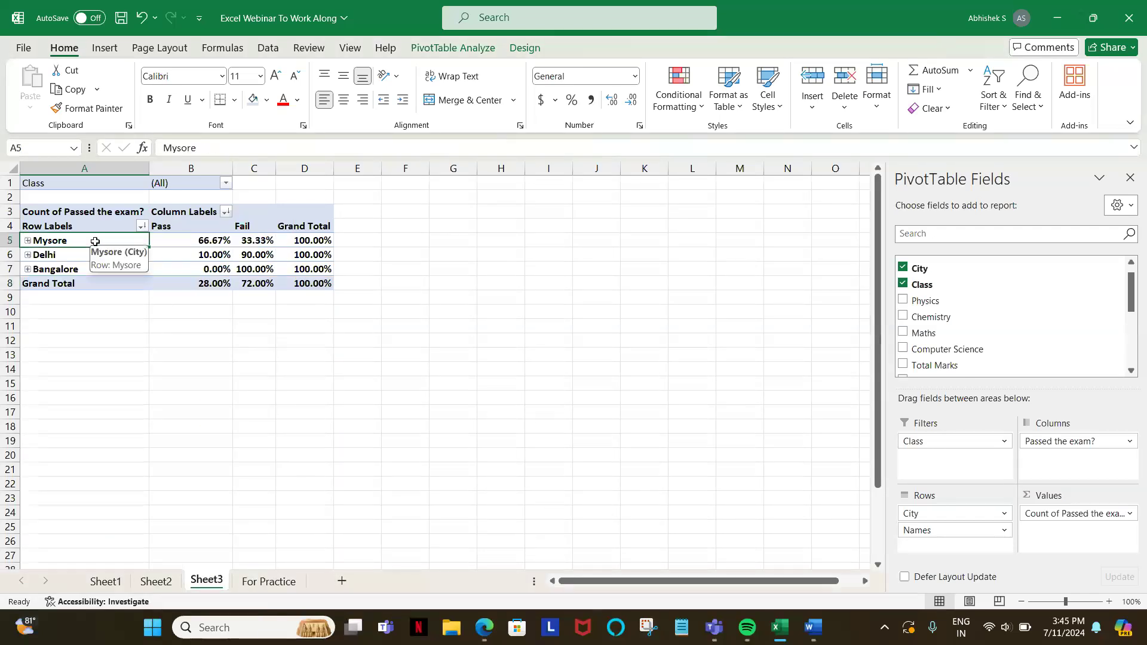
right_click(96, 243)
mouse_move(144, 370)
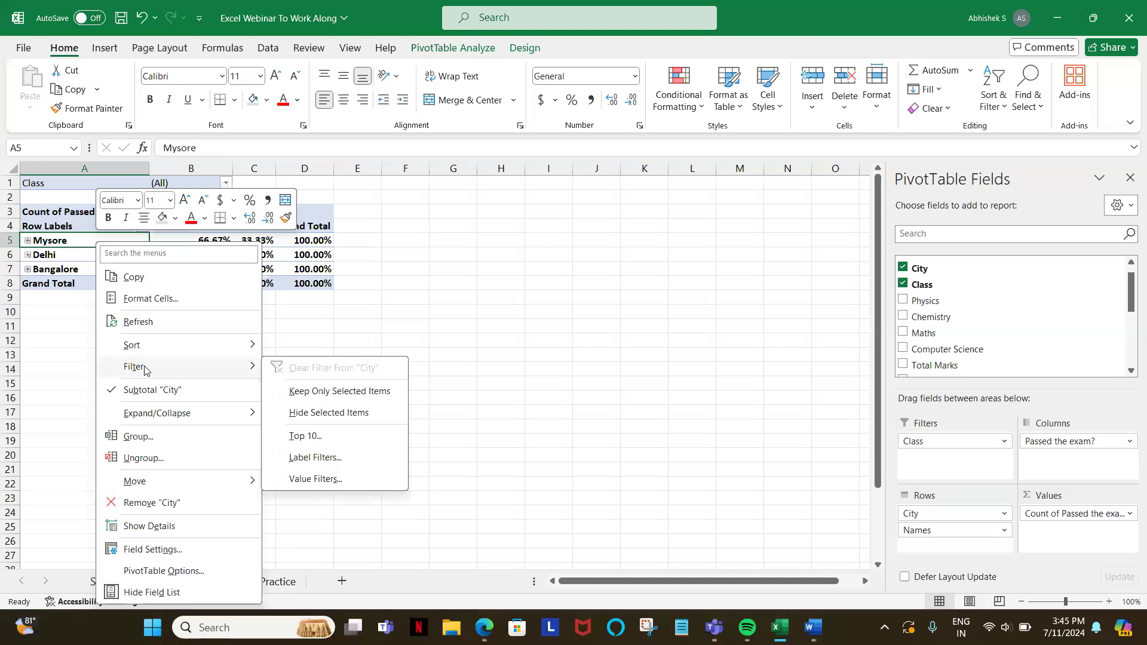
mouse_move(171, 416)
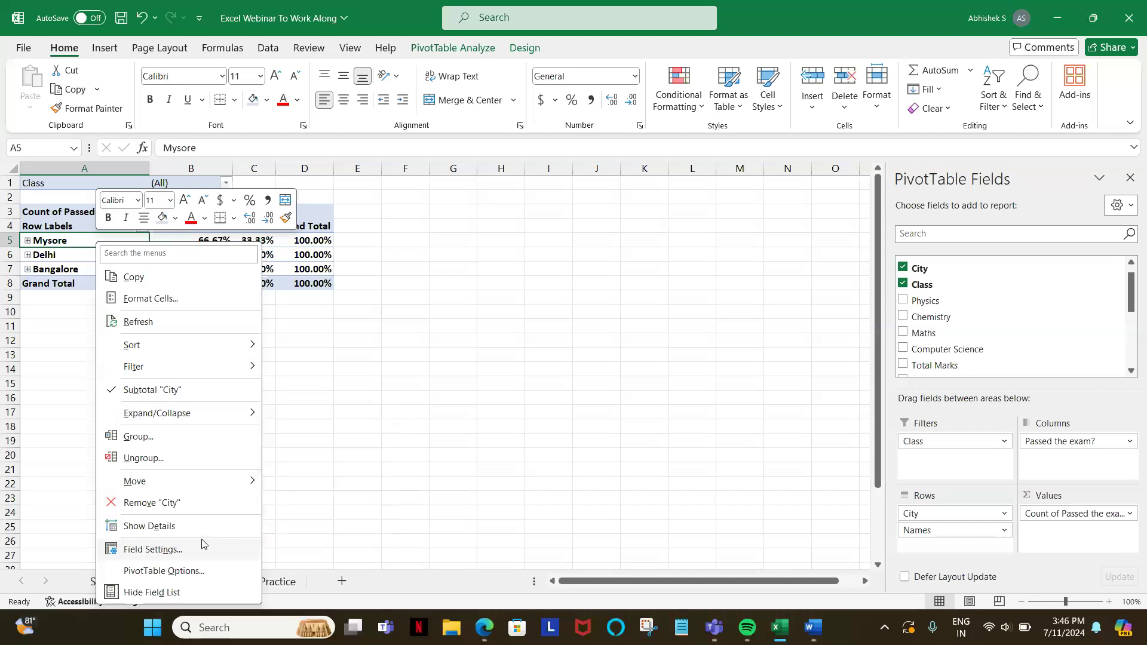
left_click(381, 492)
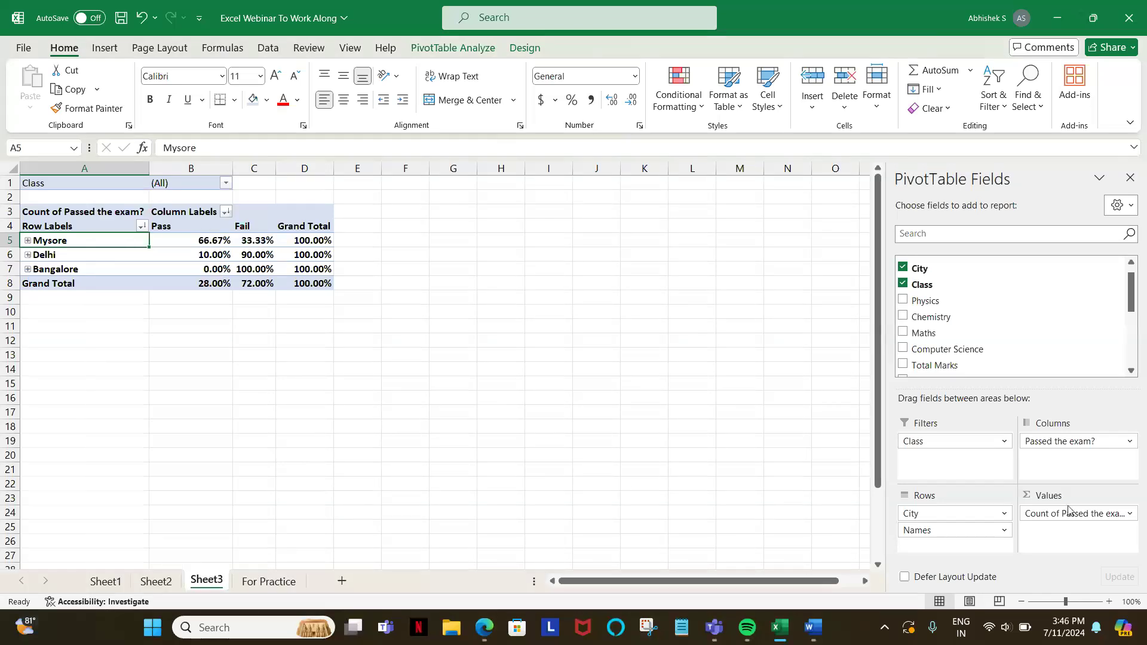
Step: Examine the summary calculations offered for the Sum of Physics field on Sheet1, from Sum through Varp, without applying any
left_click(106, 581)
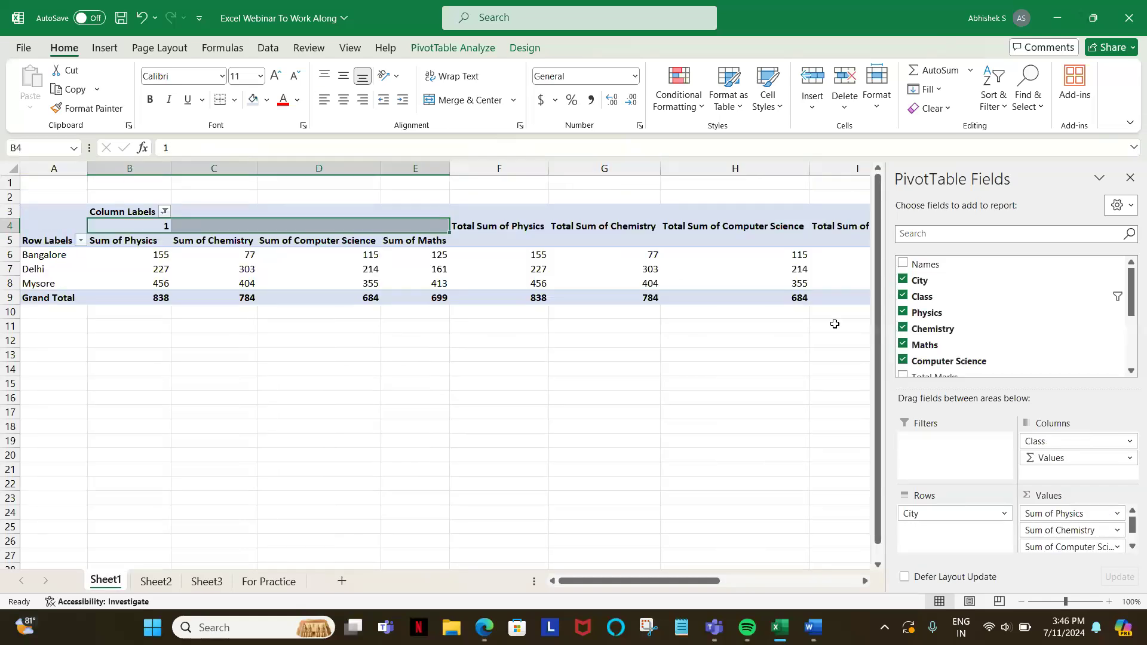
left_click(1119, 517)
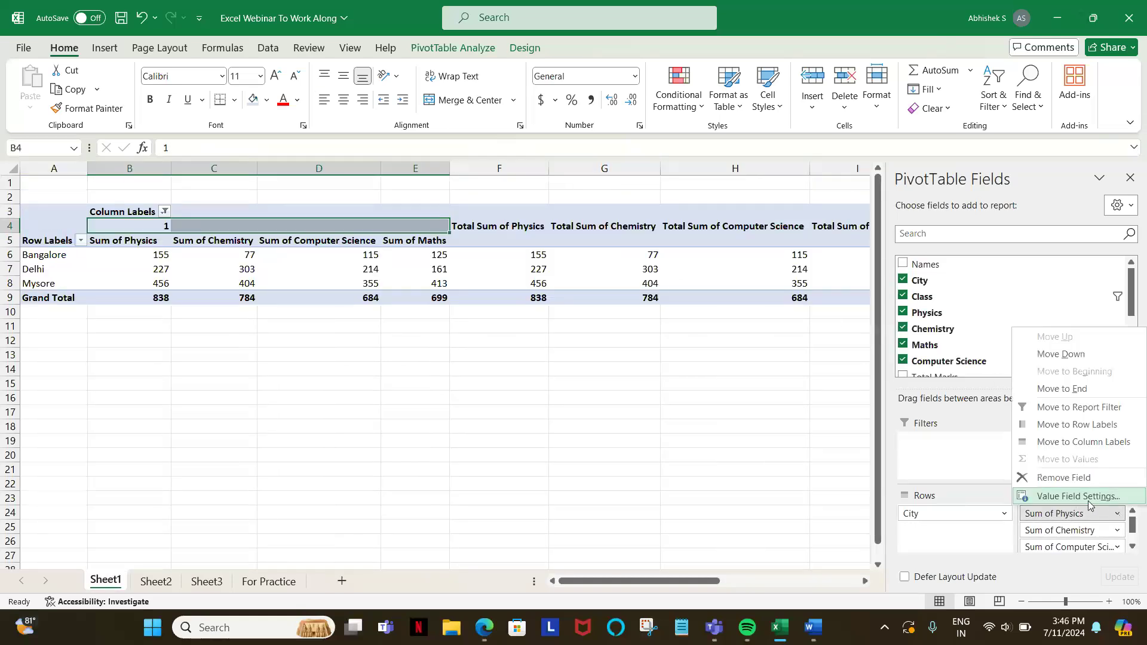
left_click(1089, 501)
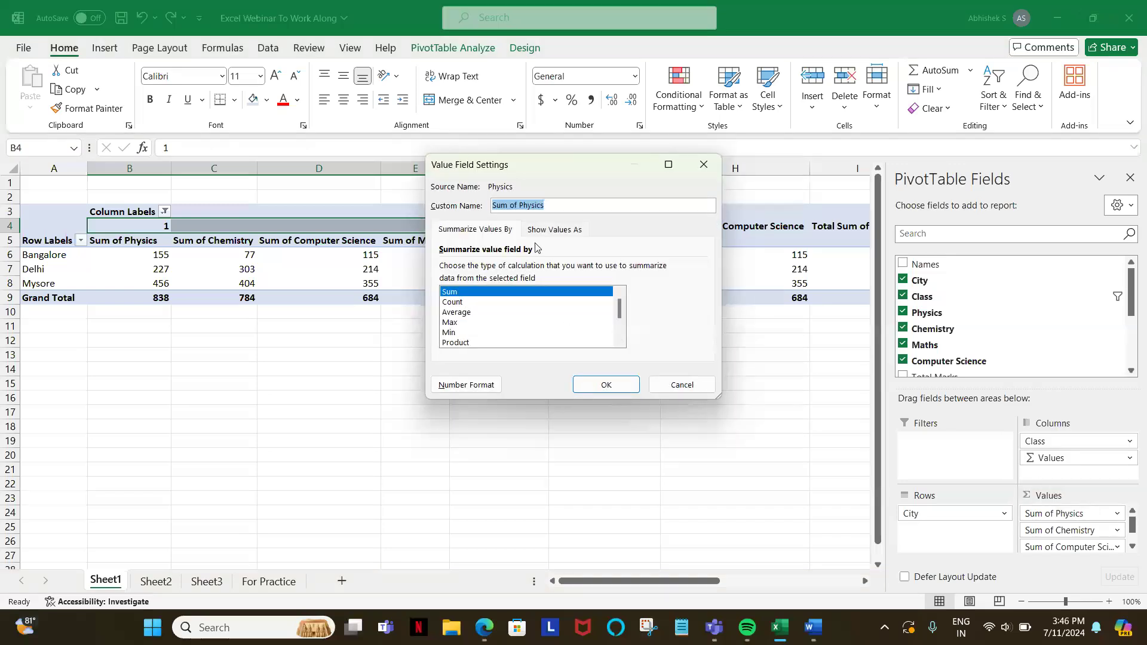
left_click(470, 303)
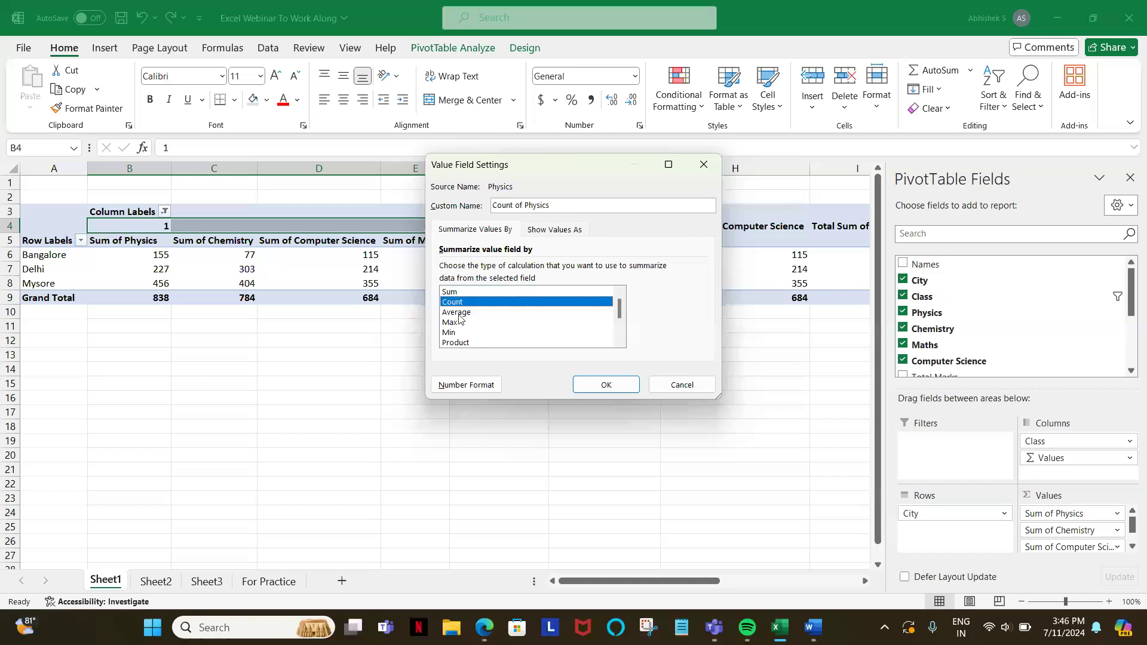
left_click(459, 313)
left_click(452, 323)
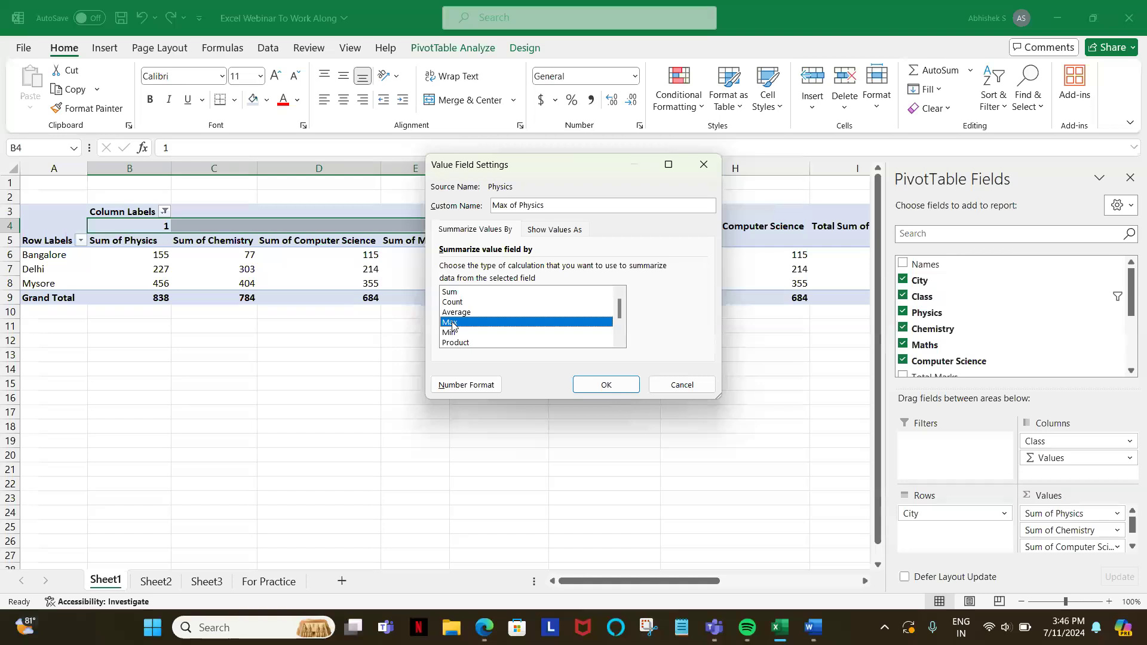
left_click(452, 332)
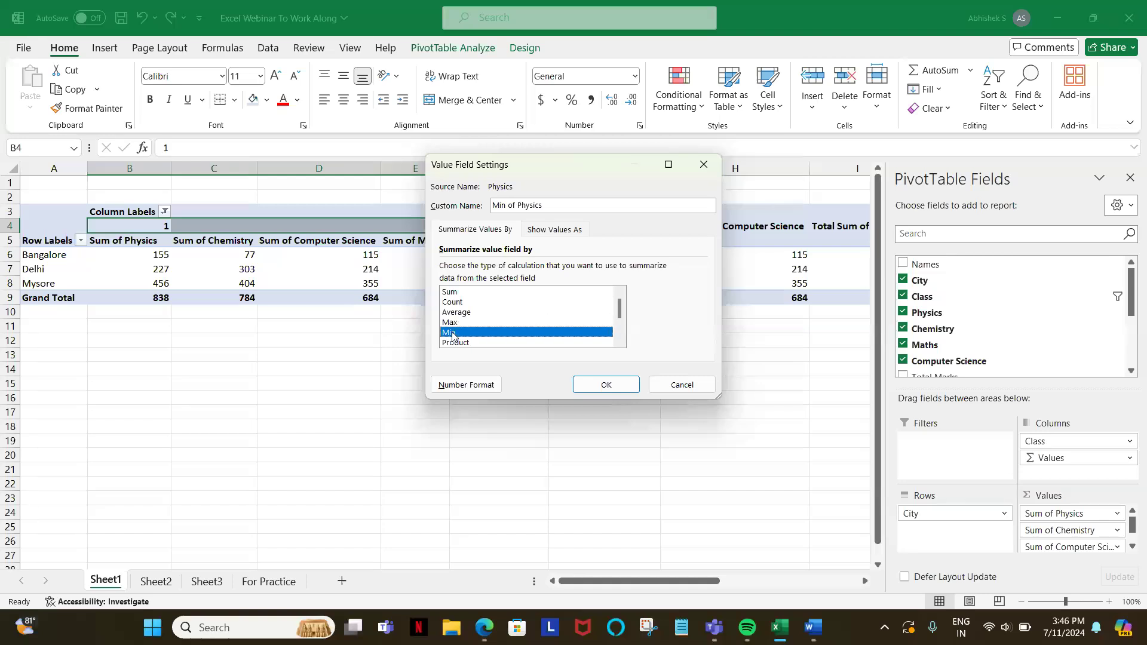
key("Down")
key("Down")
key("Down")
key("Up")
key("Up")
key("Up")
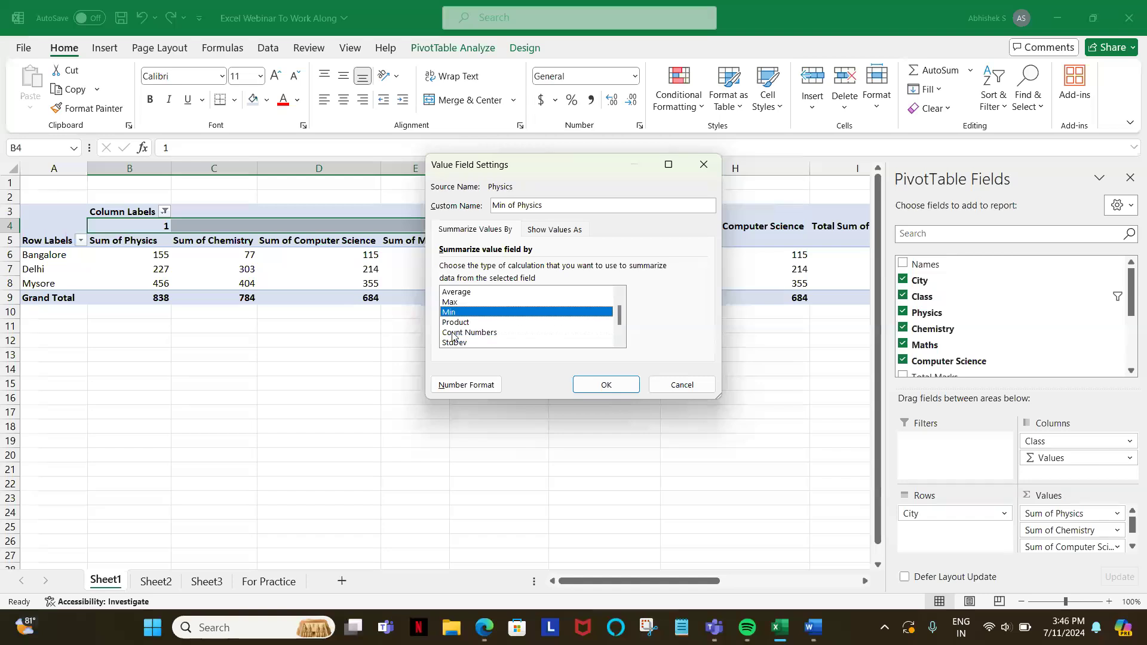
key("Up")
key("Up")
key("Up")
key("Up")
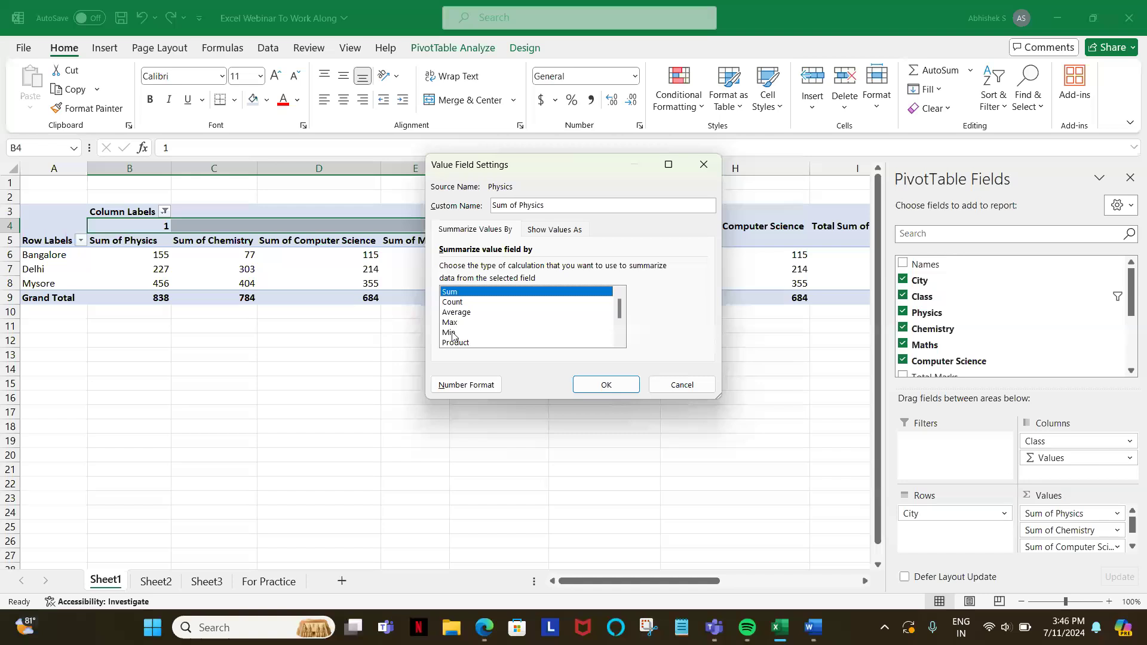
key("Down")
key("Down")
key("Down")
key("Down")
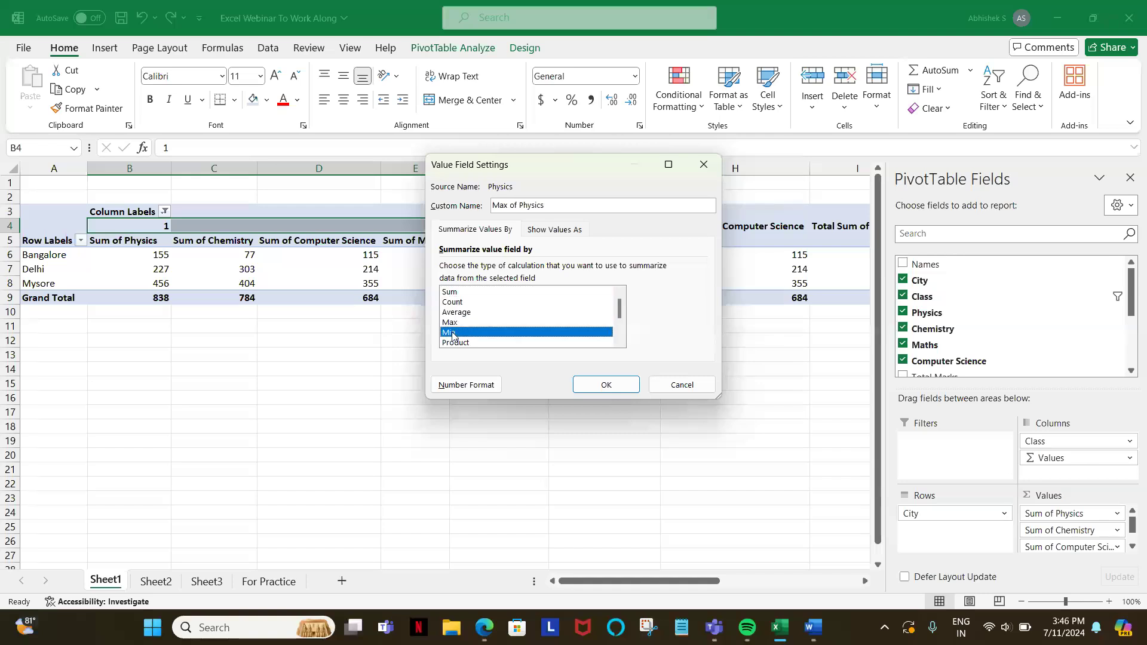
key("Down")
key("Down")
key("Down")
key("Down")
key("Down")
key("Down")
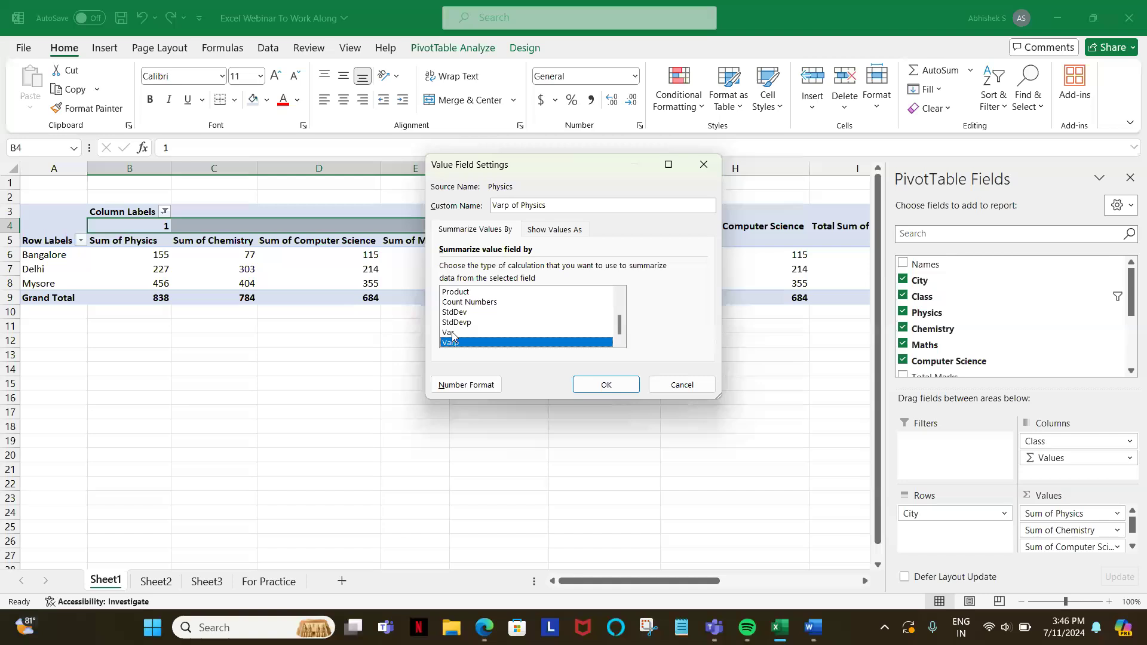
left_click(682, 385)
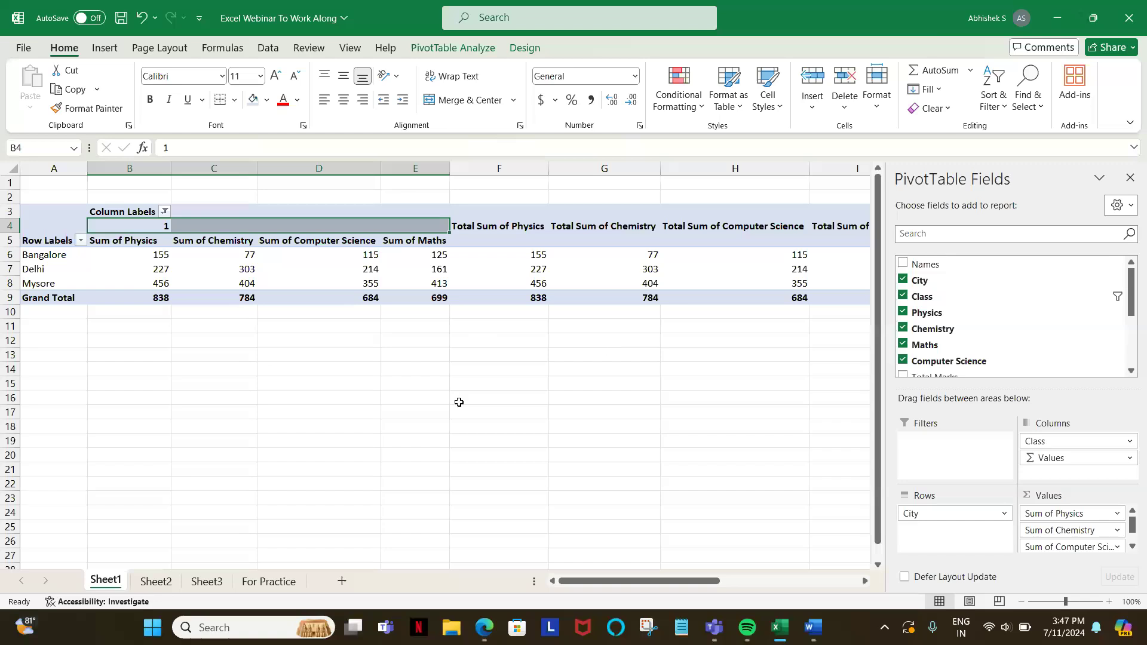
Step: Remove the Names field from the rows of the Sheet3 PivotTable, leaving City as the only row field
left_click(145, 582)
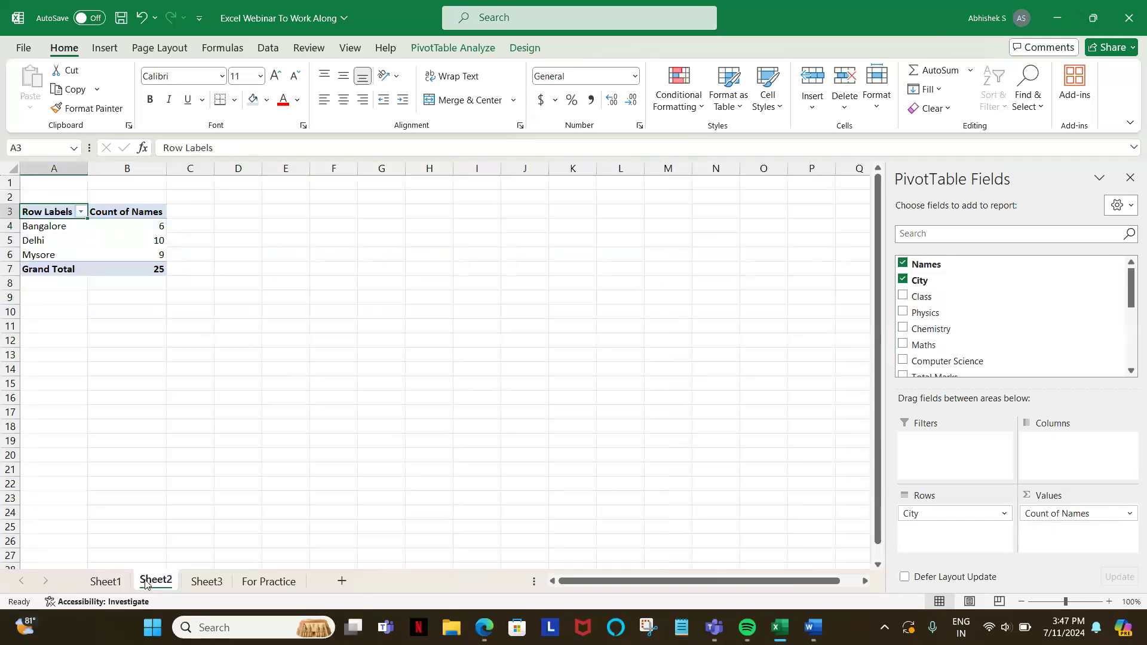
left_click(197, 584)
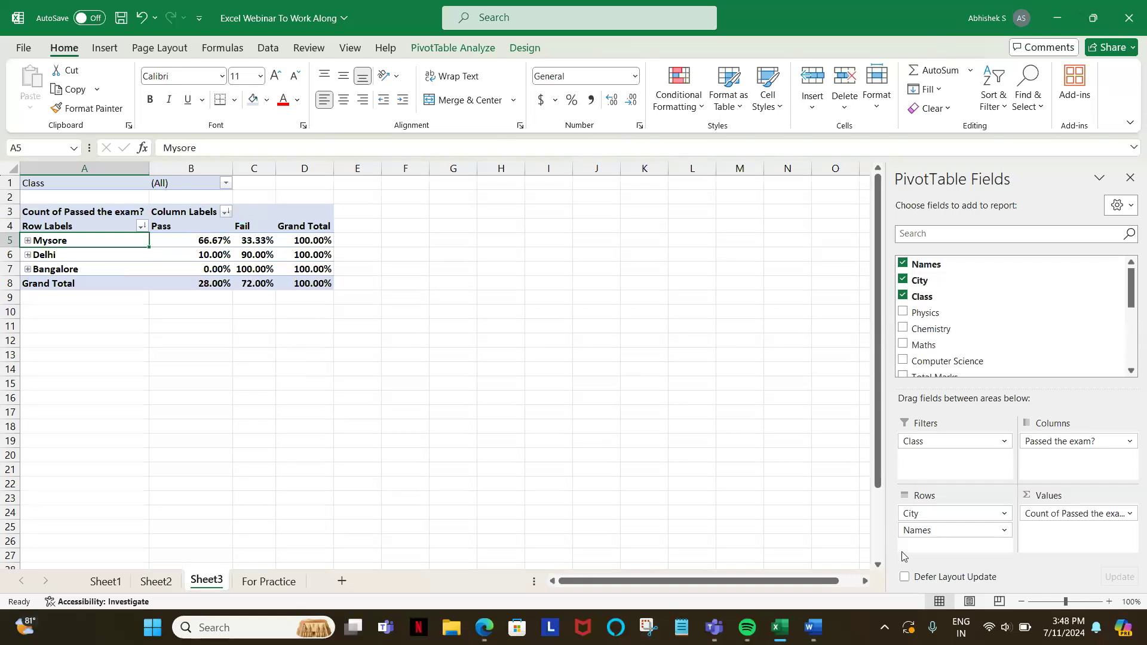
left_click_drag(919, 532, 960, 355)
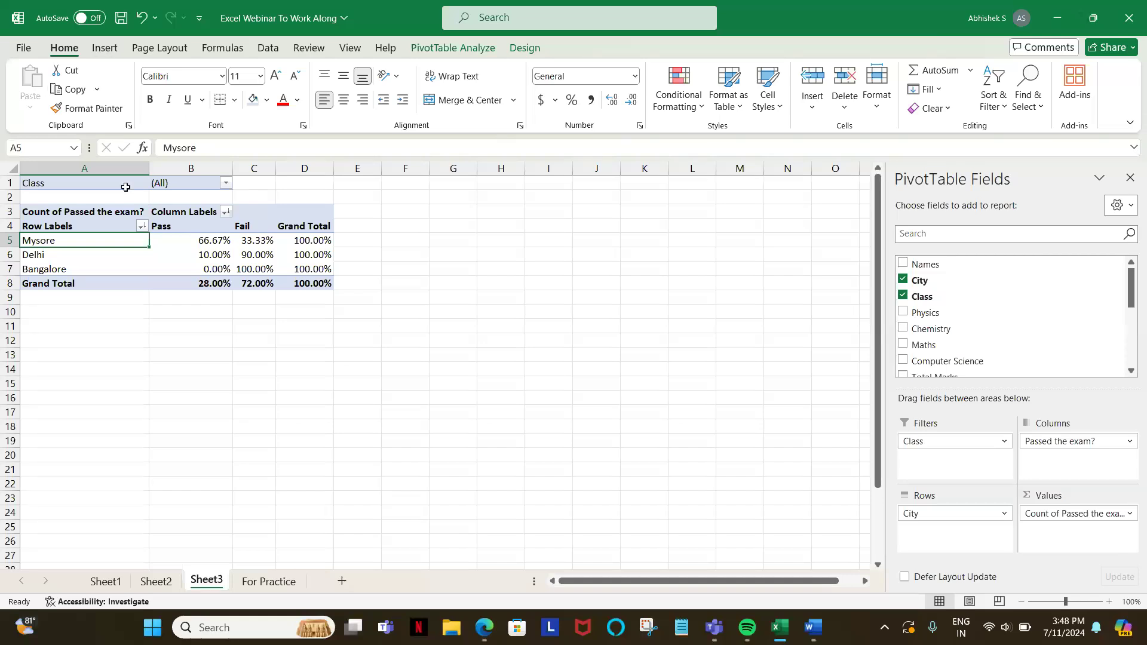
Step: Look at the chart types offered for the Sheet3 PivotTable without inserting a chart
left_click(104, 50)
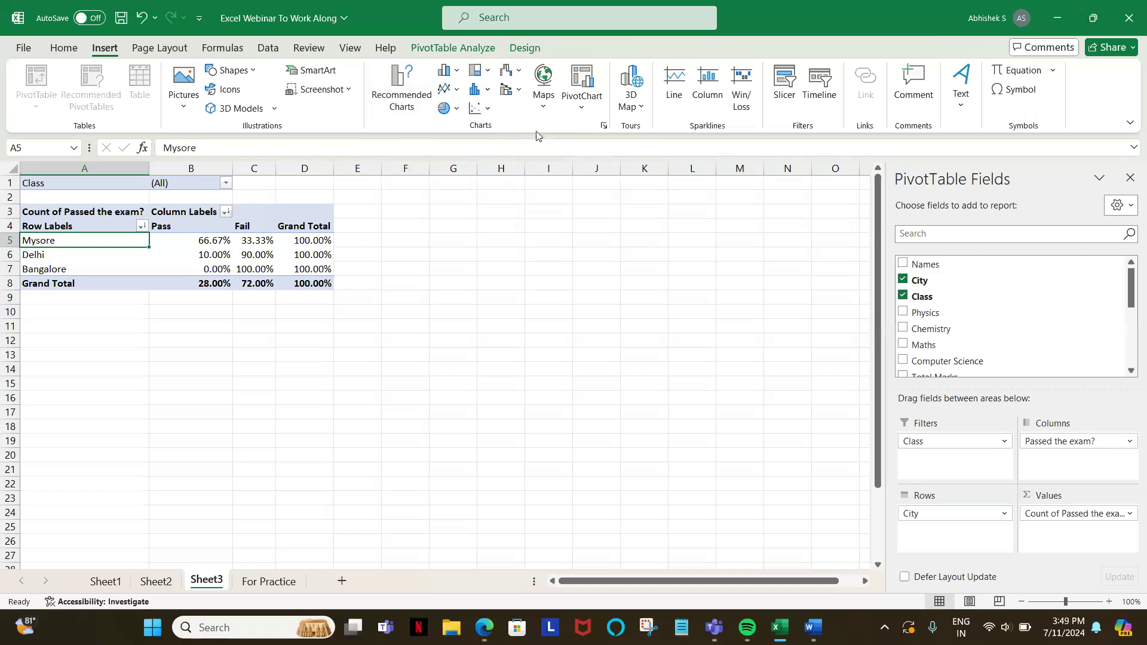
left_click(604, 130)
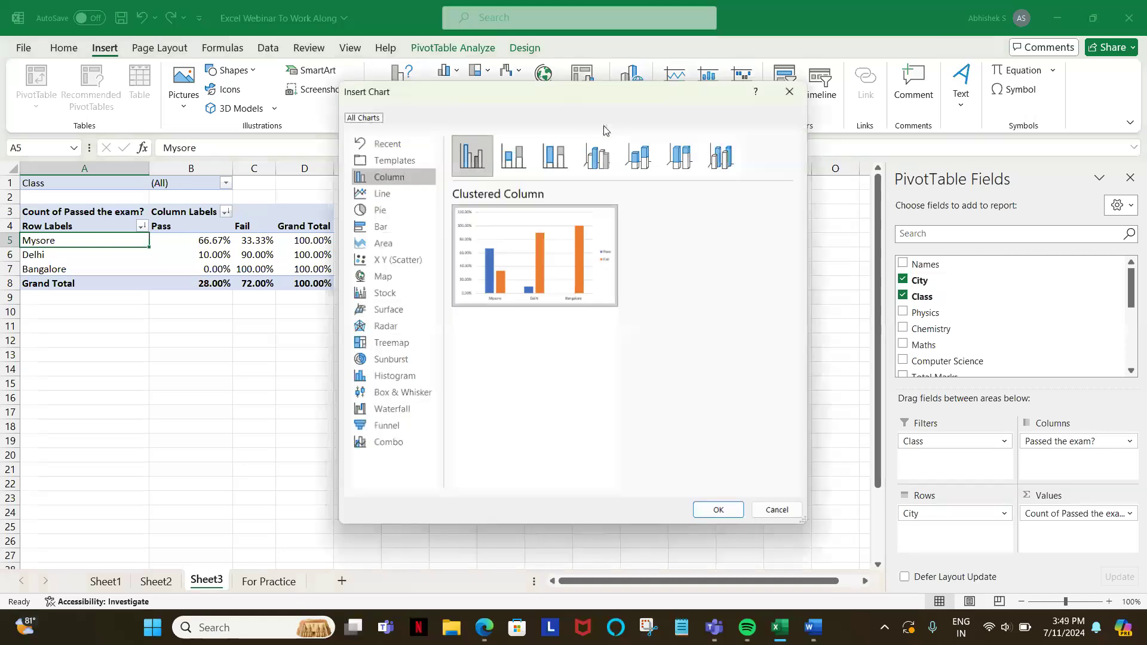
left_click(794, 92)
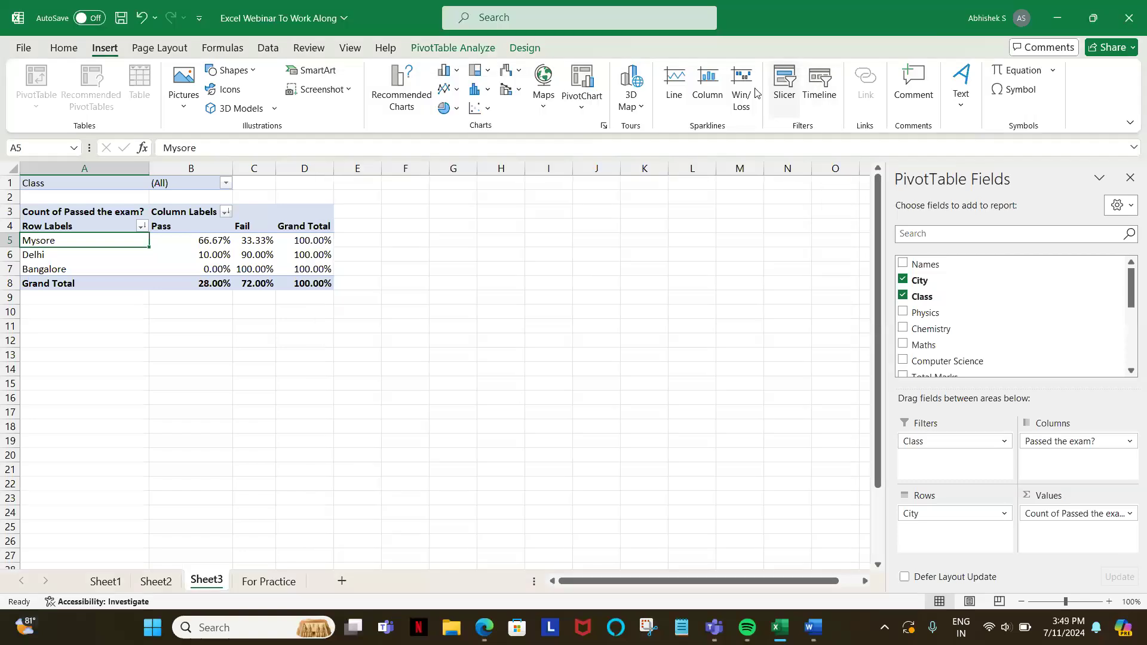
left_click(606, 128)
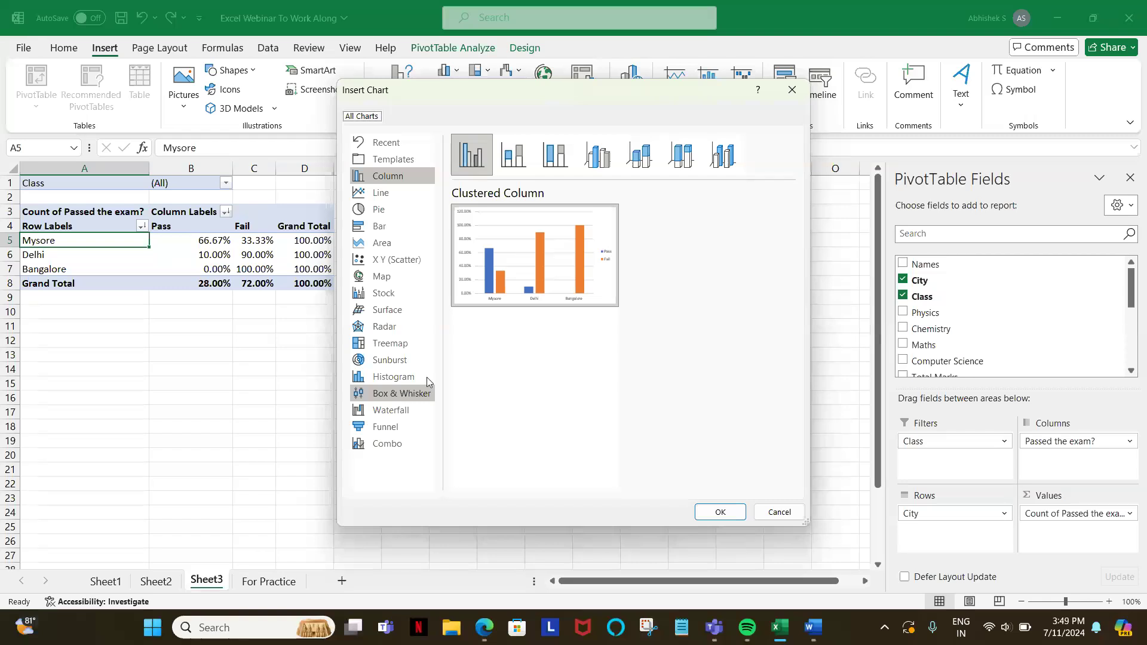
left_click(766, 513)
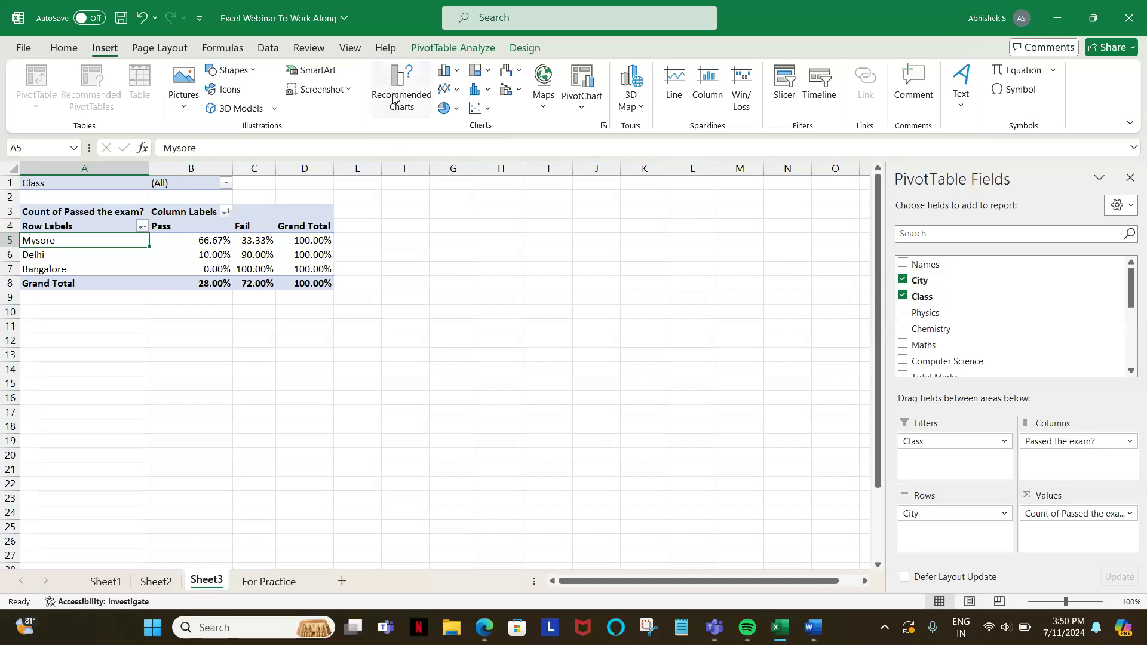
Step: Copy the Sheet3 PivotTable range A4:D8 and paste it below the table, starting at A11
left_click_drag(302, 285, 80, 224)
key("ctrl+c")
left_click(71, 320)
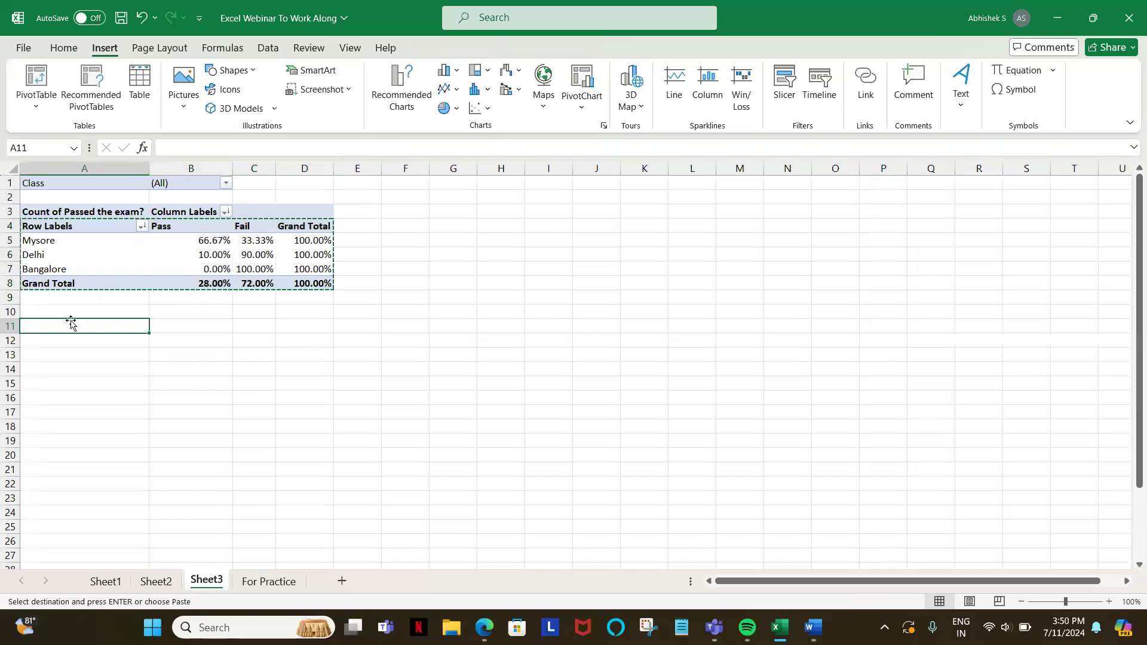
key("ctrl+v")
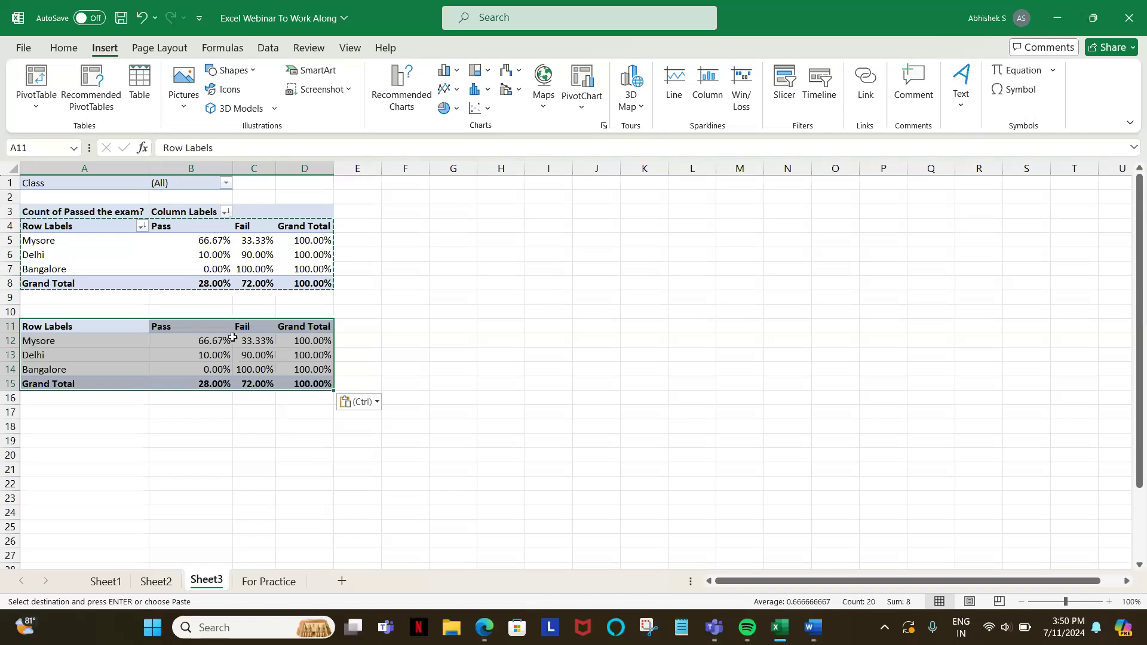
Step: Delete the Grand Total column contents in D11:D15 of the pasted table and remove the cells' fill color
left_click(281, 326)
key("ctrl+shift+Down")
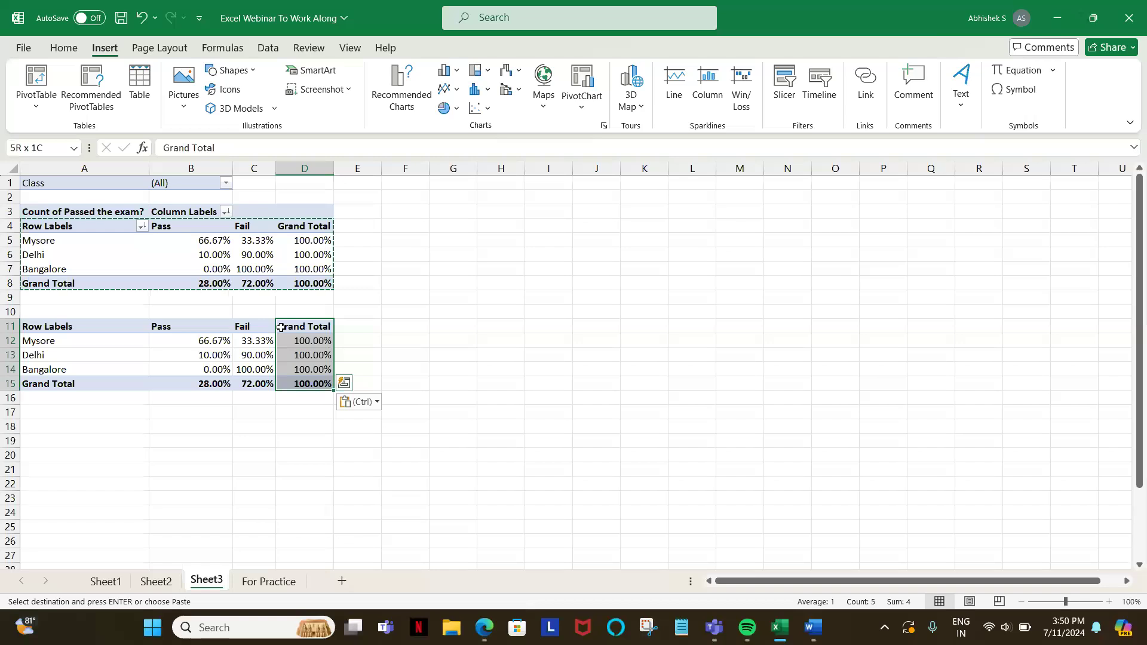
key("Delete")
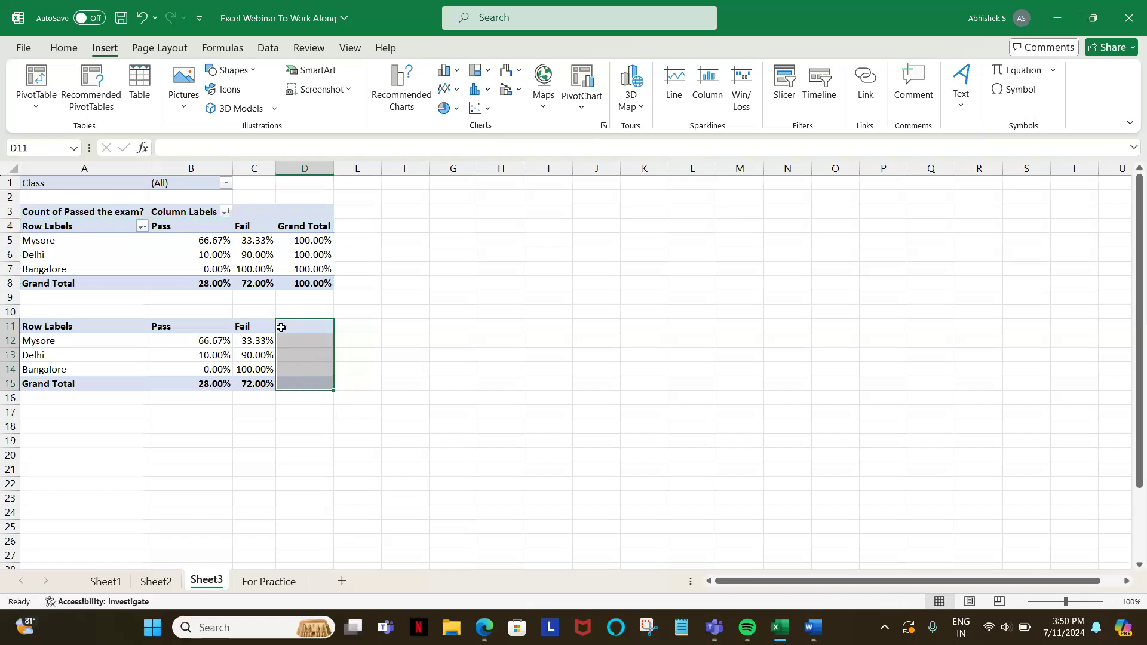
key("alt+h")
key("h")
key("n")
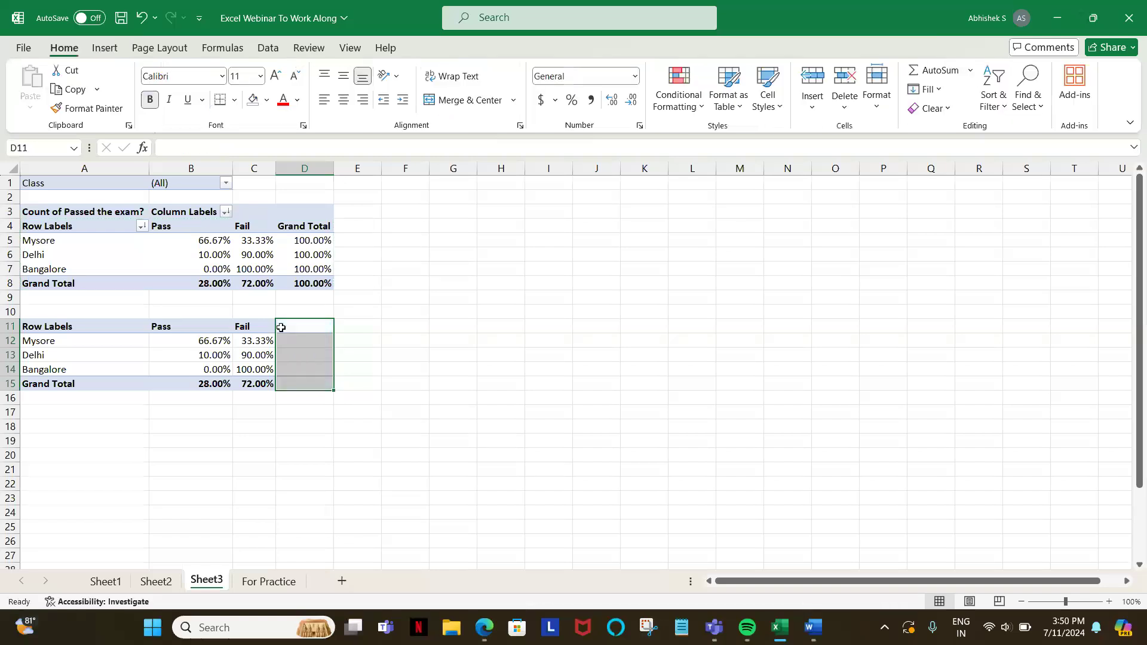
left_click(368, 333)
Step: Select the pasted table range A11:C15 and open the recommended charts for it
left_click(68, 329)
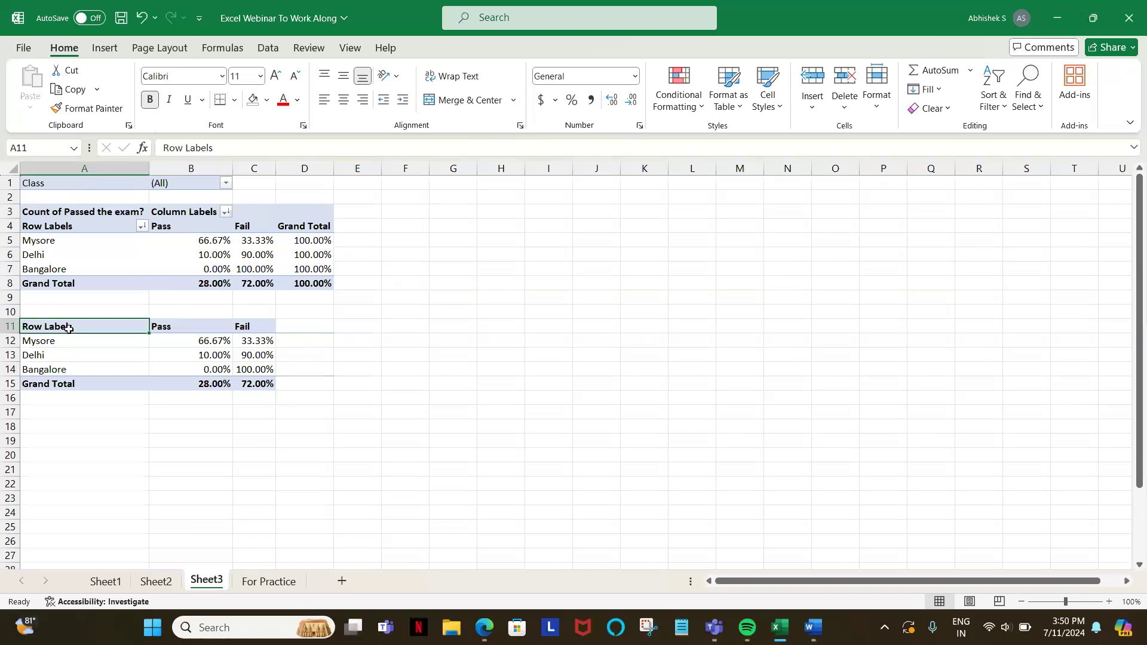
key("shift+Right")
key("shift+Right")
key("shift+Down")
key("shift+Down")
key("shift+Down")
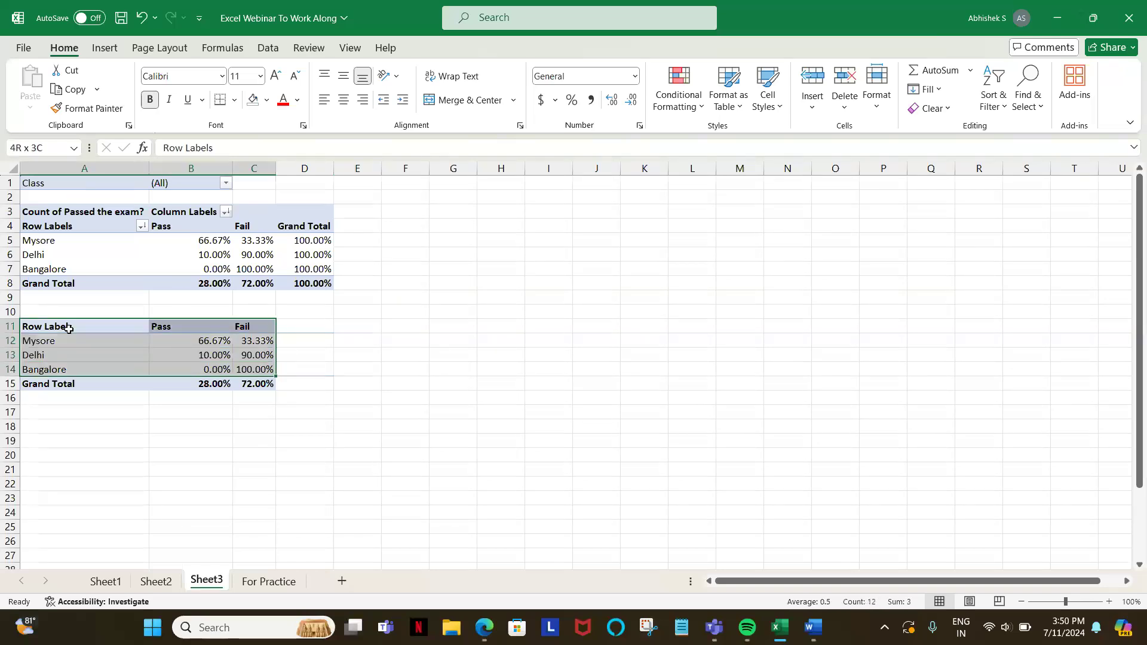
key("shift+Down")
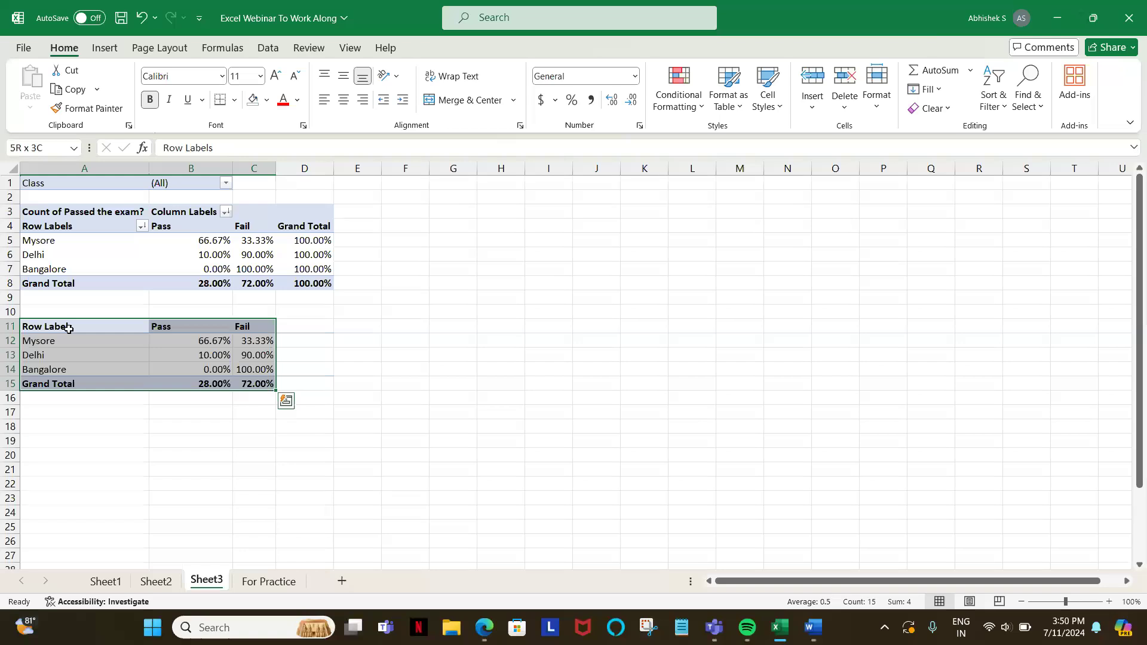
left_click(107, 52)
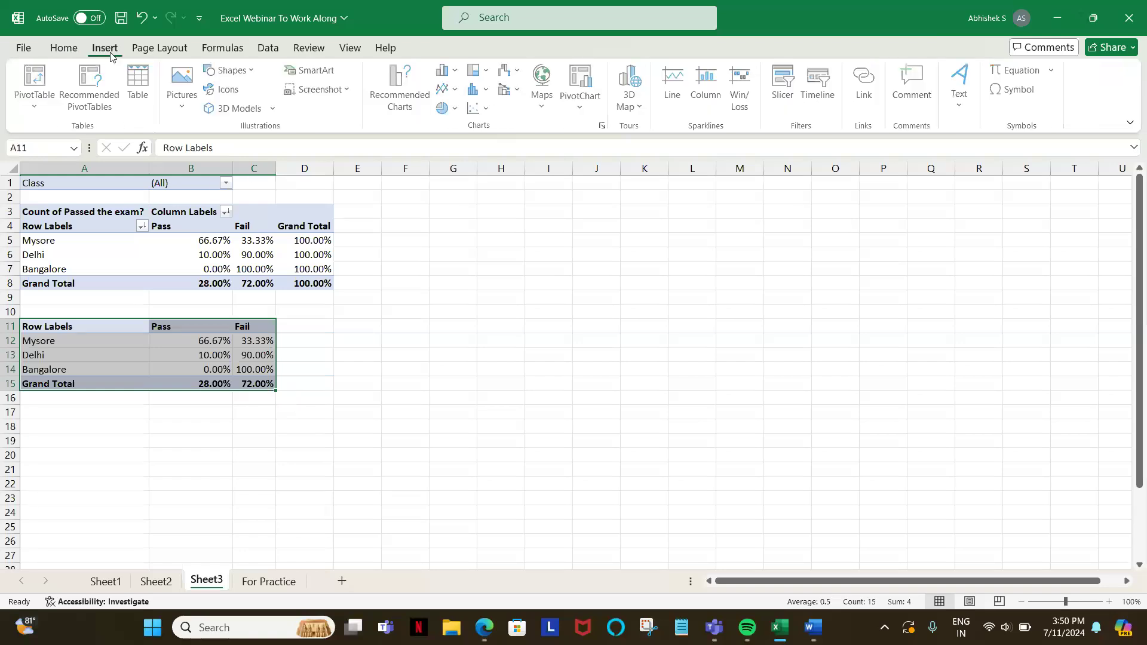
left_click(400, 89)
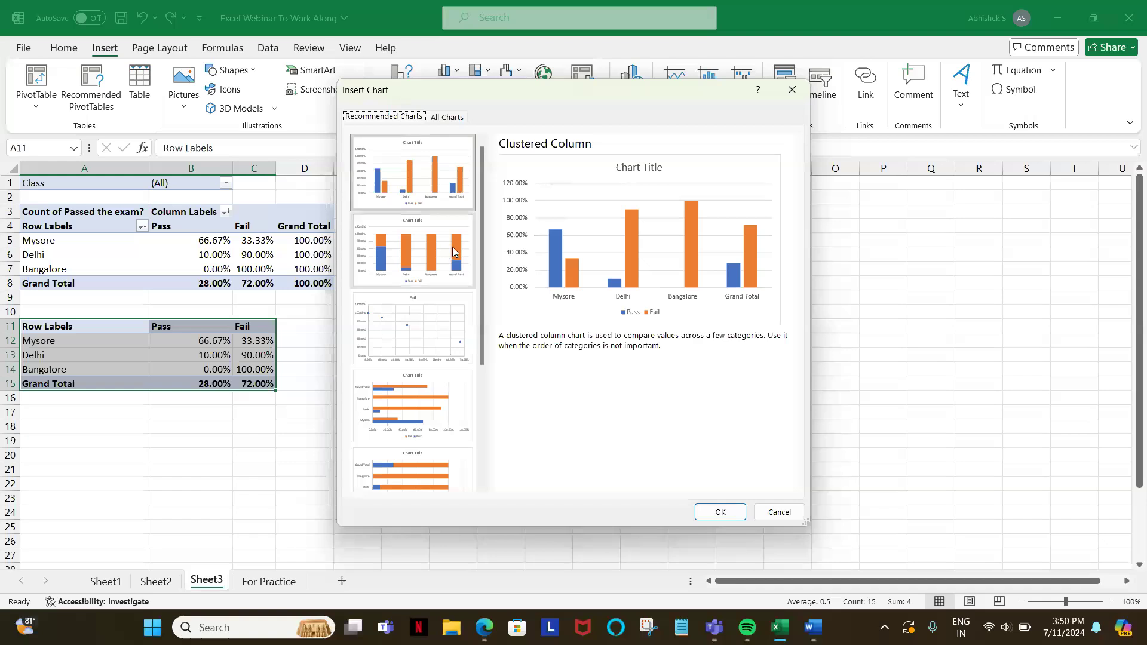
Step: Preview the recommended charts for the pasted table, including stacked column, scatter, clustered bar, stacked bar, 100% stacked column and funnel
scroll(405, 275, "down", 3)
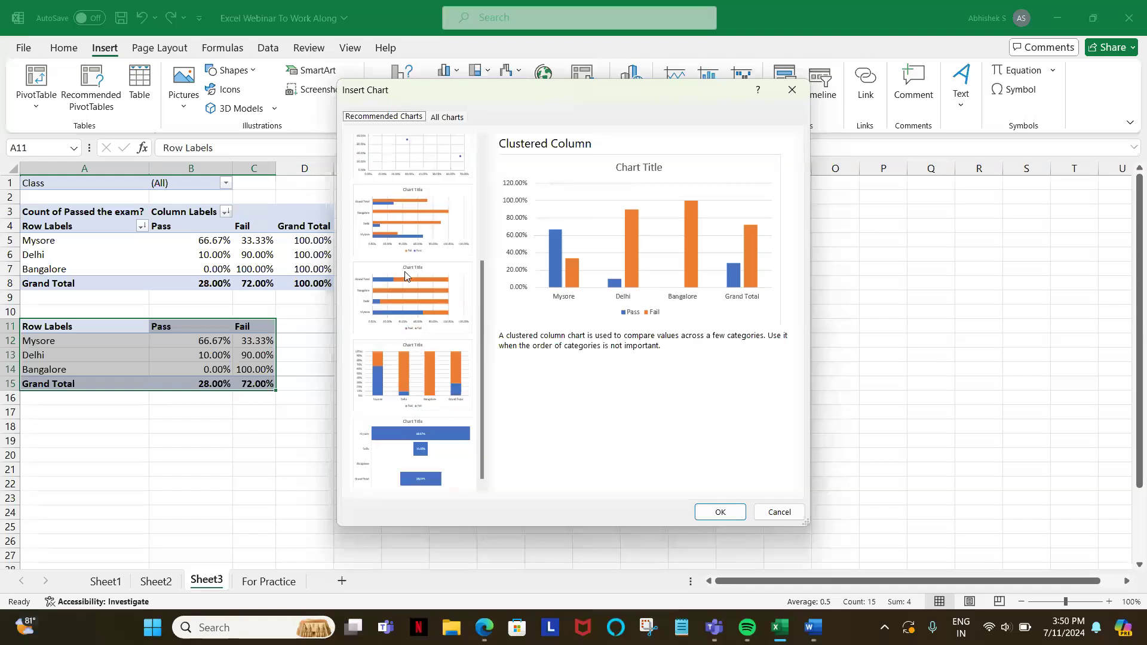
scroll(405, 276, "up", 4)
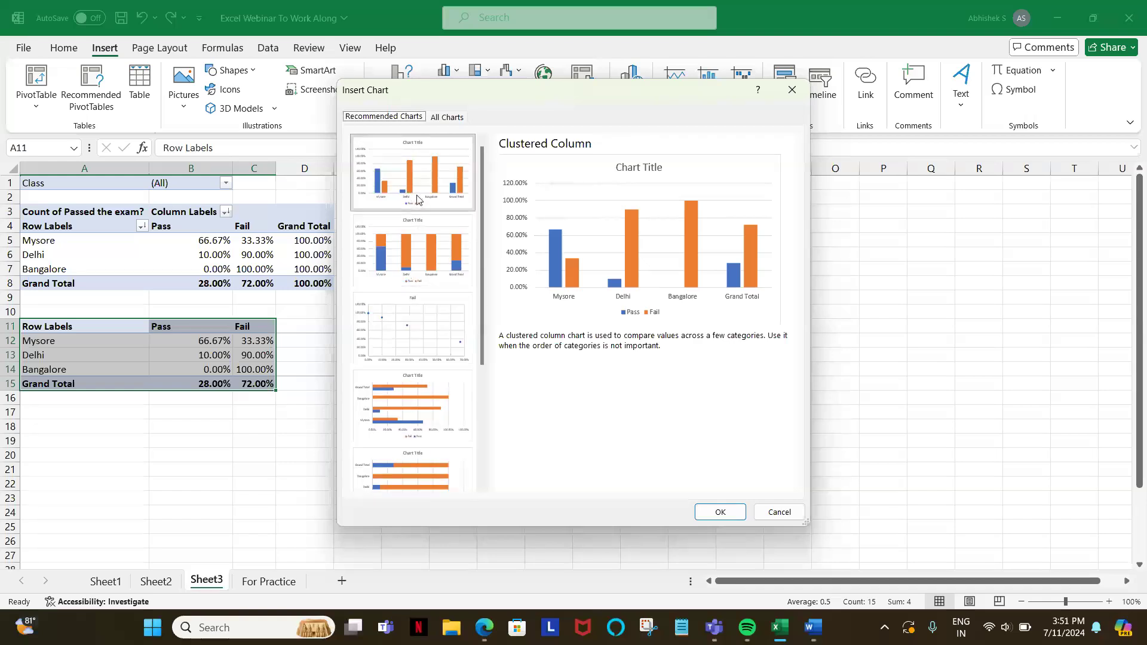
left_click(394, 264)
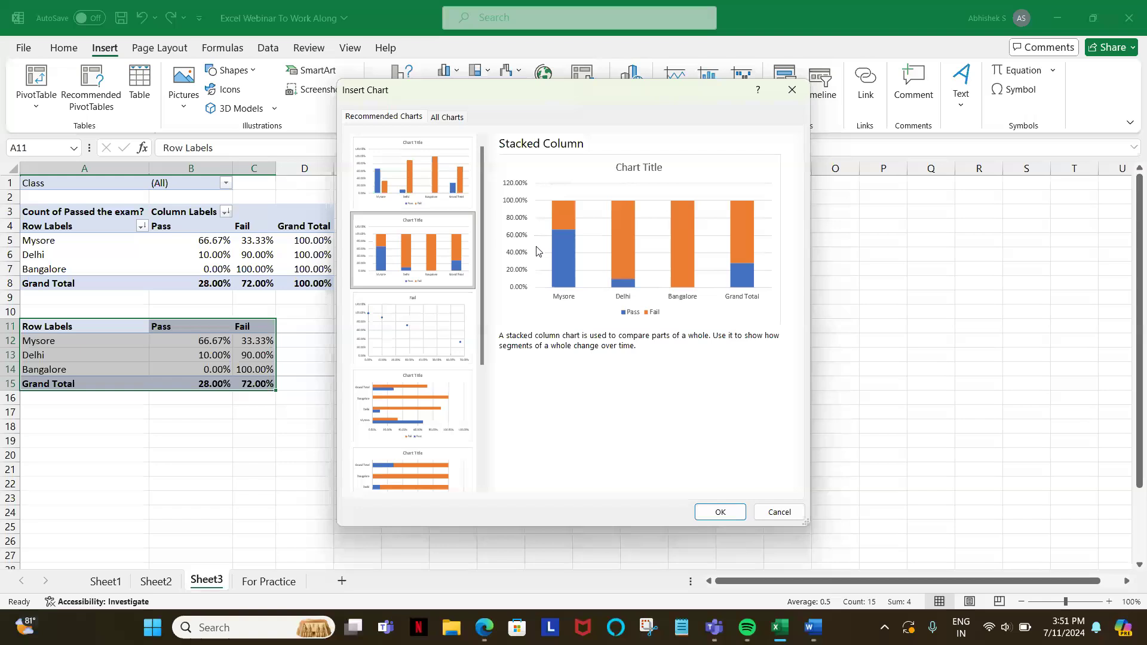
left_click(407, 323)
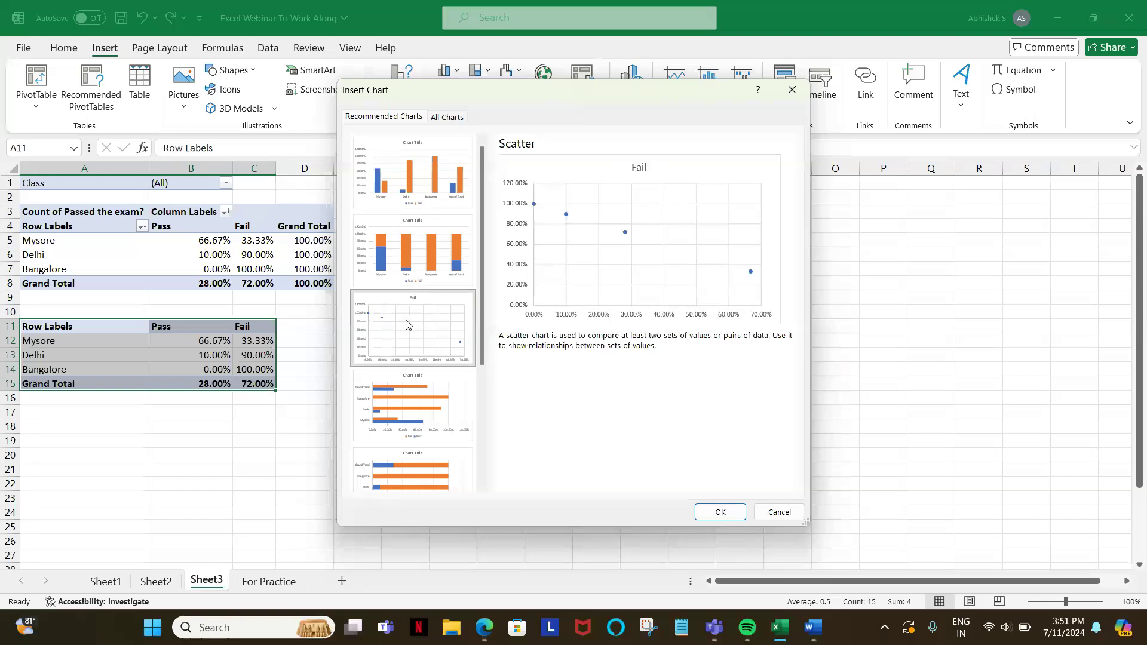
left_click(398, 393)
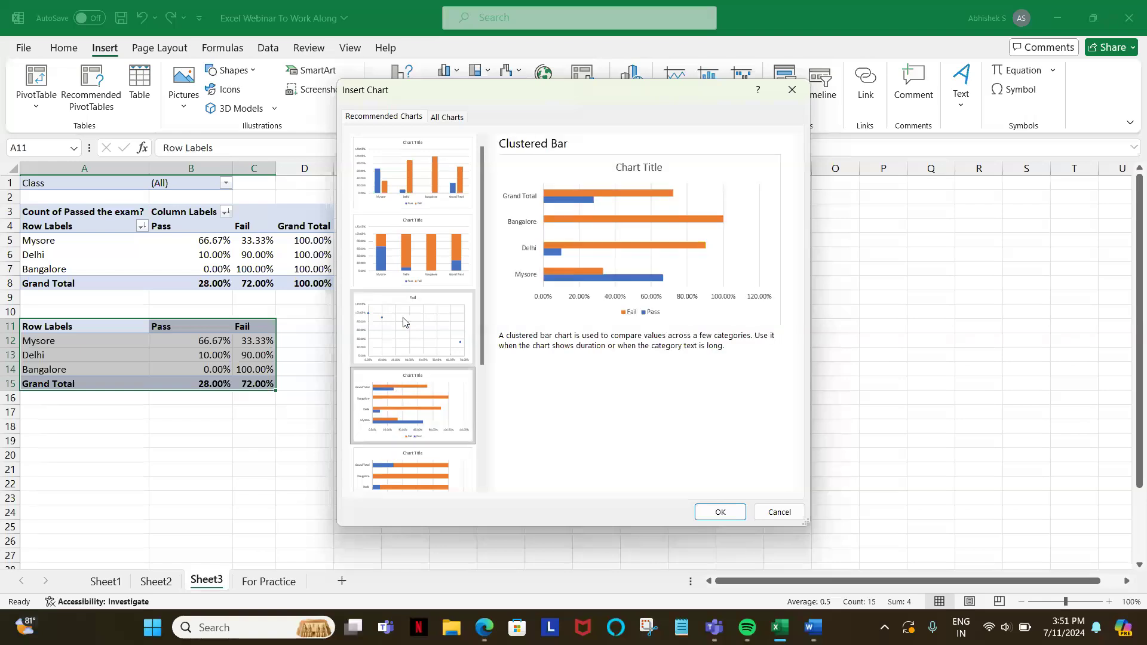
left_click(438, 191)
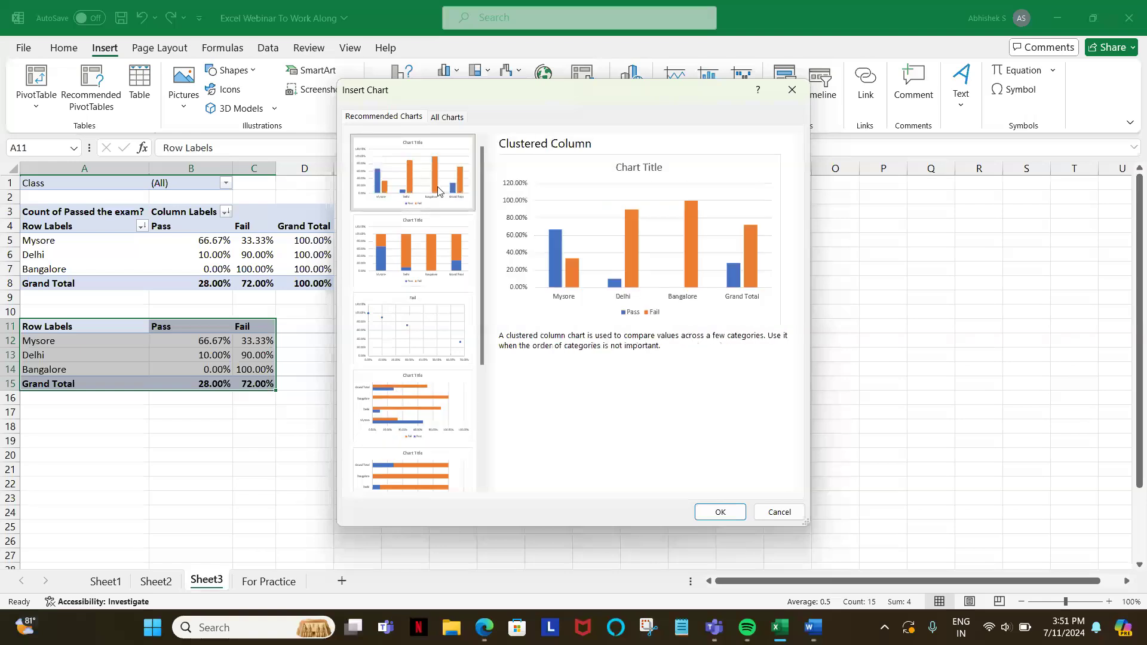
left_click(395, 402)
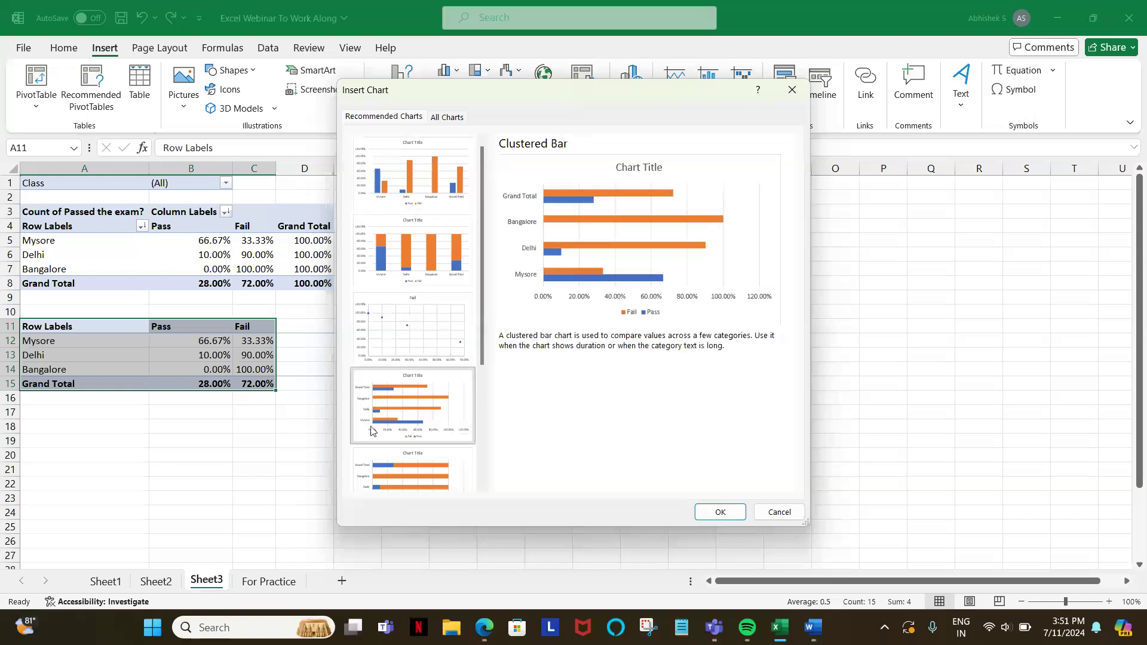
left_click(378, 489)
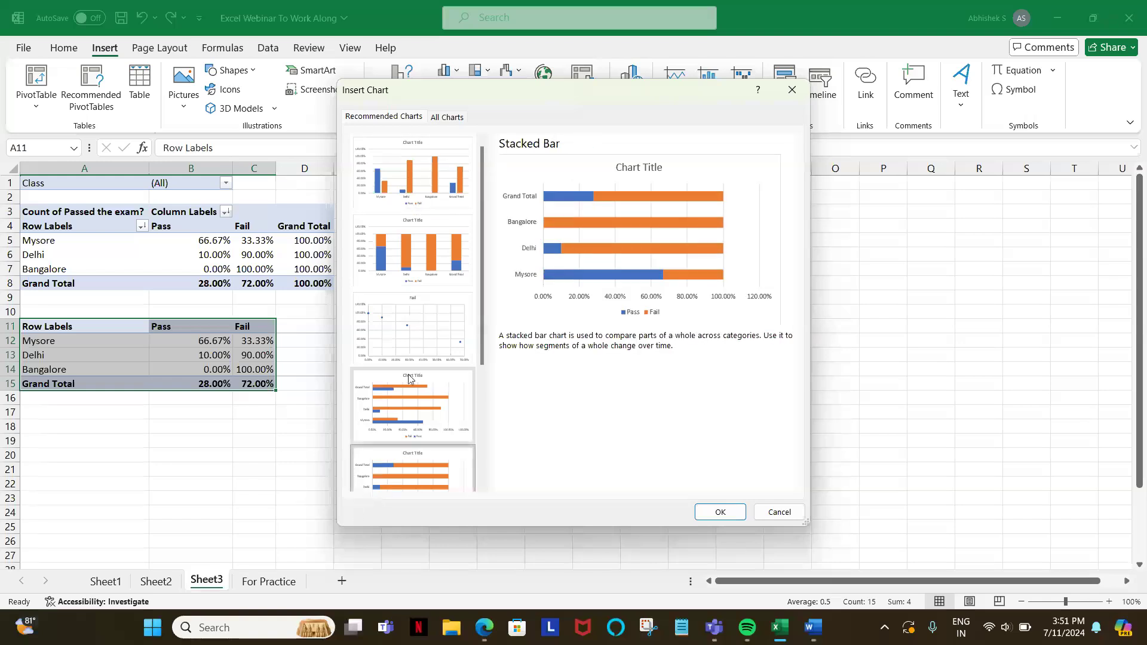
scroll(409, 378, "down", 3)
left_click(411, 386)
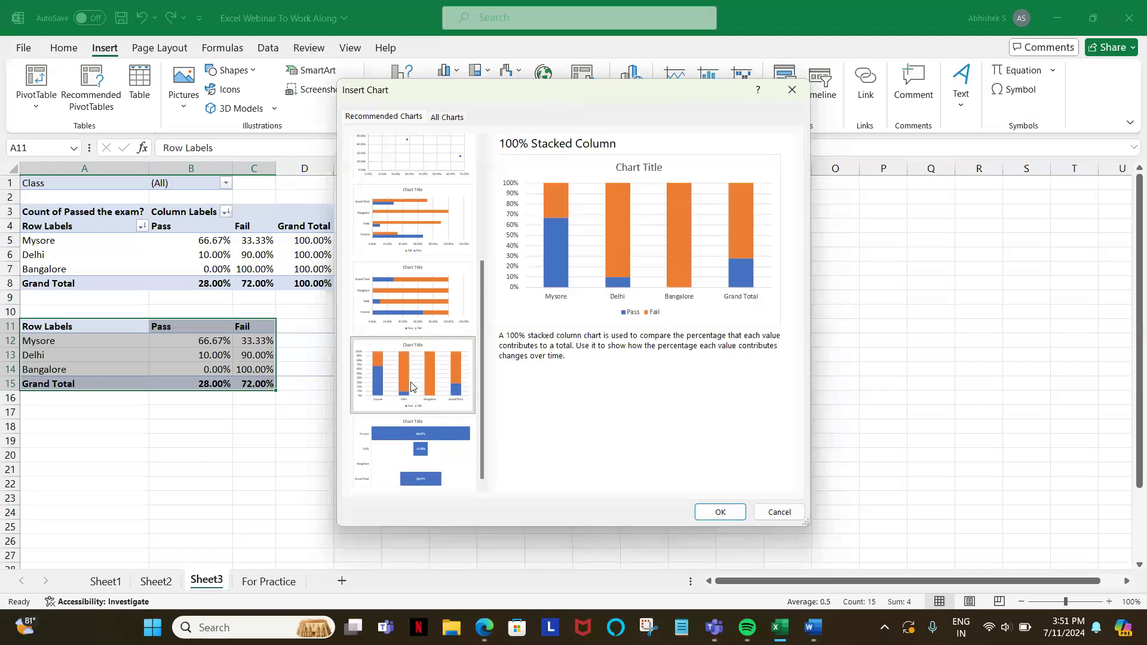
left_click(394, 451)
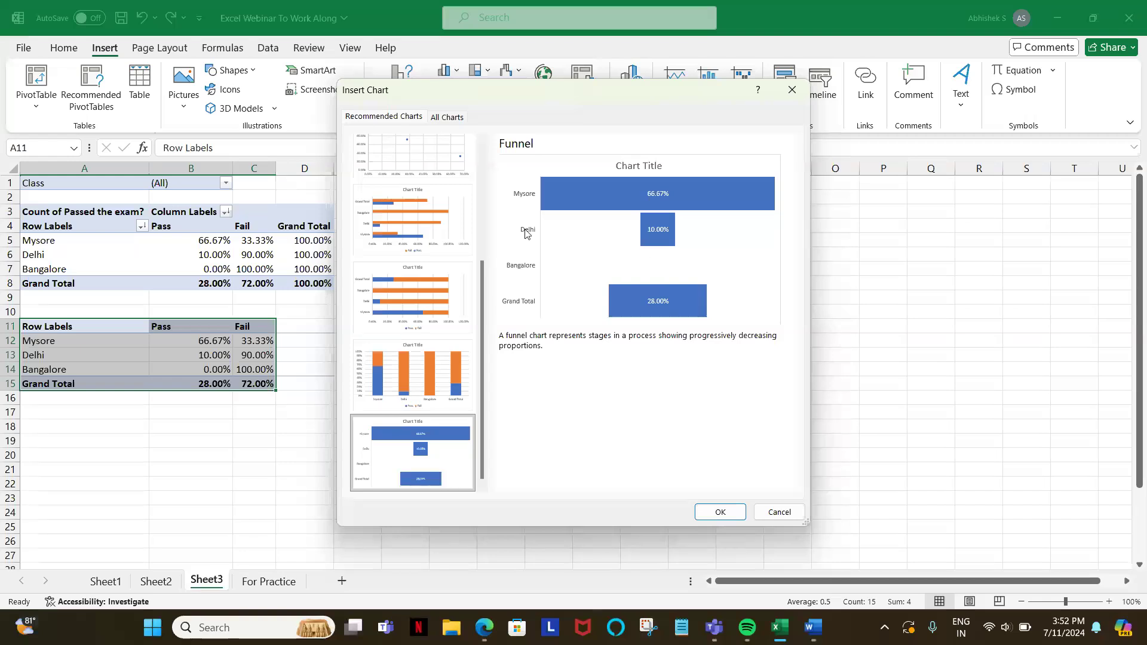
scroll(438, 189, "up", 3)
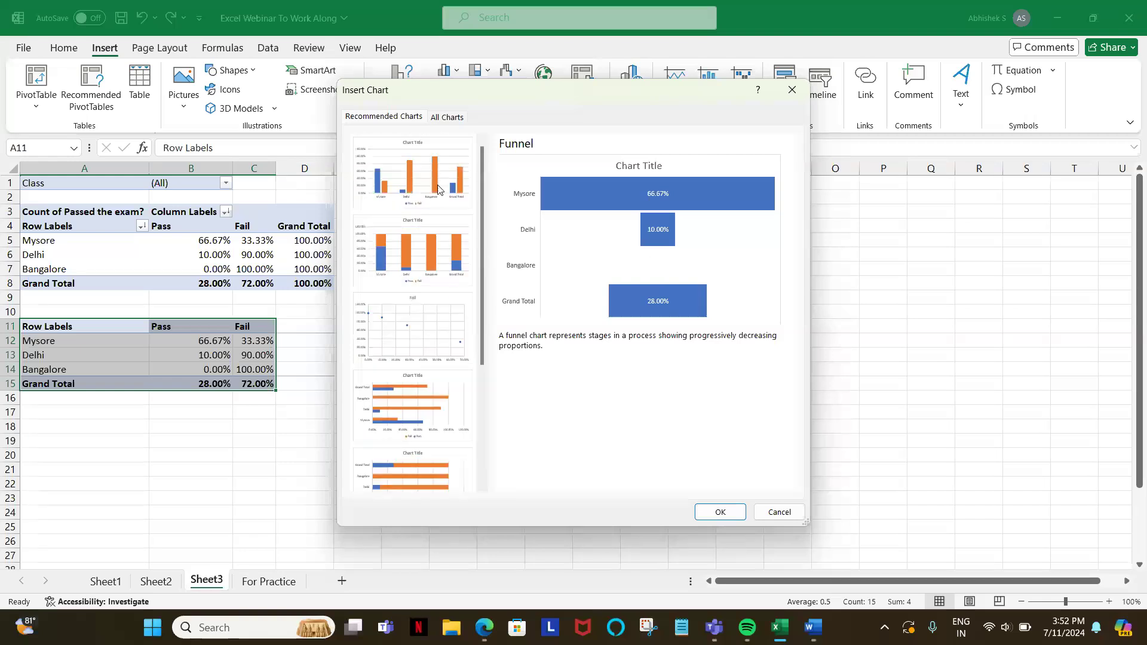
Step: Insert a clustered column chart of the pasted table and move it to about columns G to N beside the tables
left_click(438, 188)
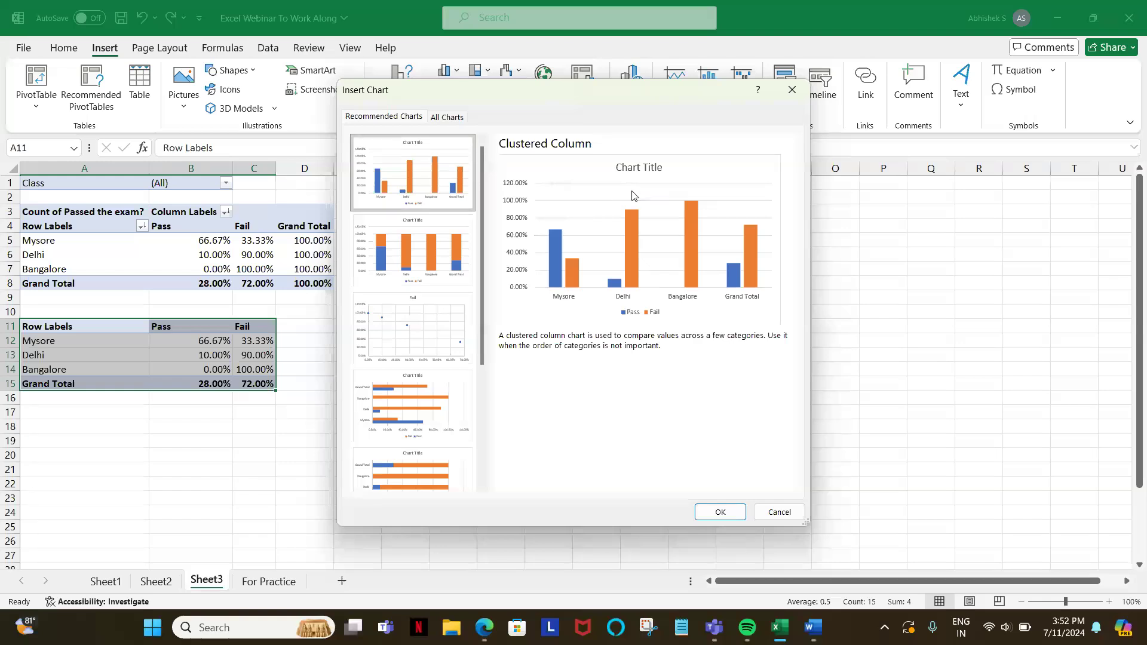
left_click(720, 514)
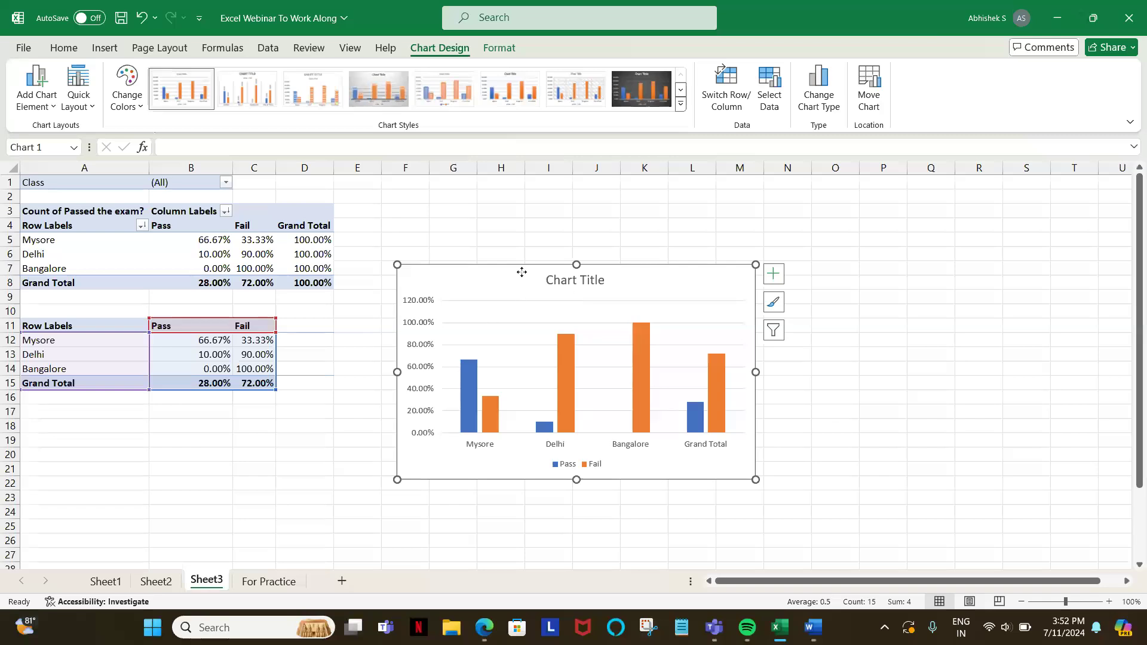
left_click_drag(521, 275, 573, 256)
Step: Try clearing the Grand Total row A15:C15 of the pasted table, and undo the deletion
left_click(258, 381)
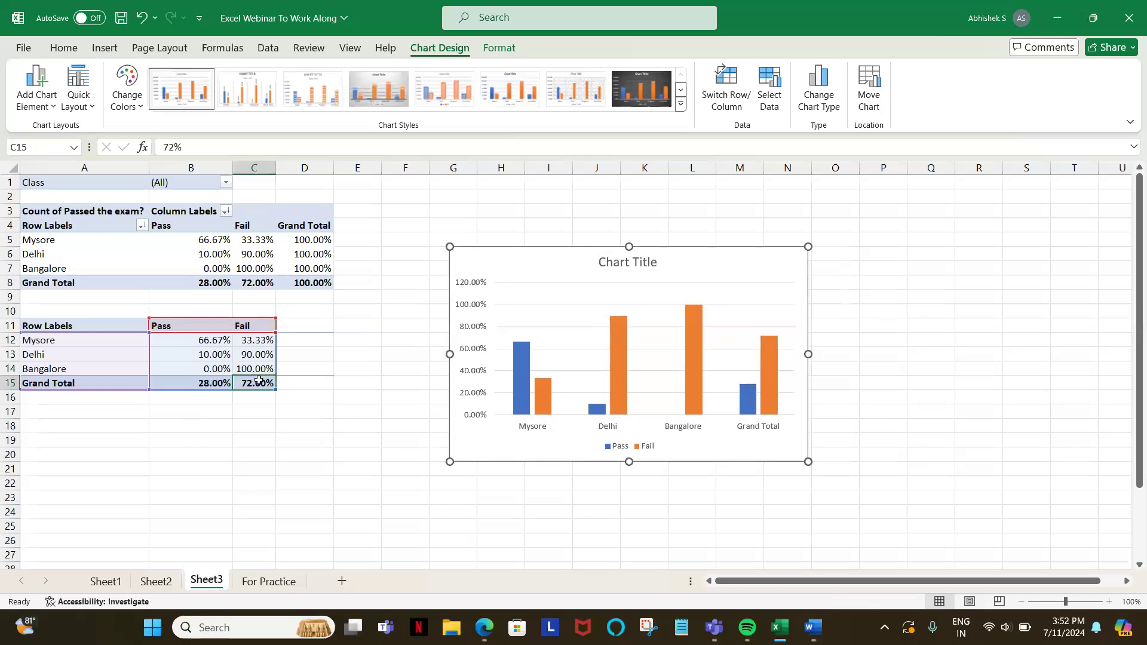
key("ctrl+shift+Left")
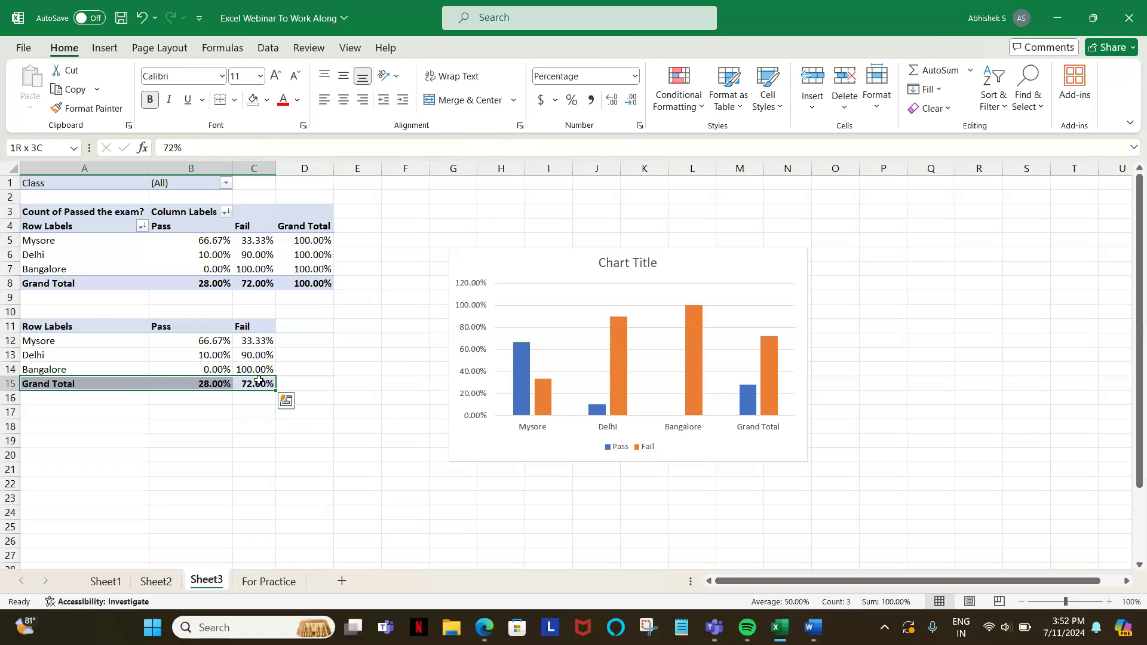
key("Delete")
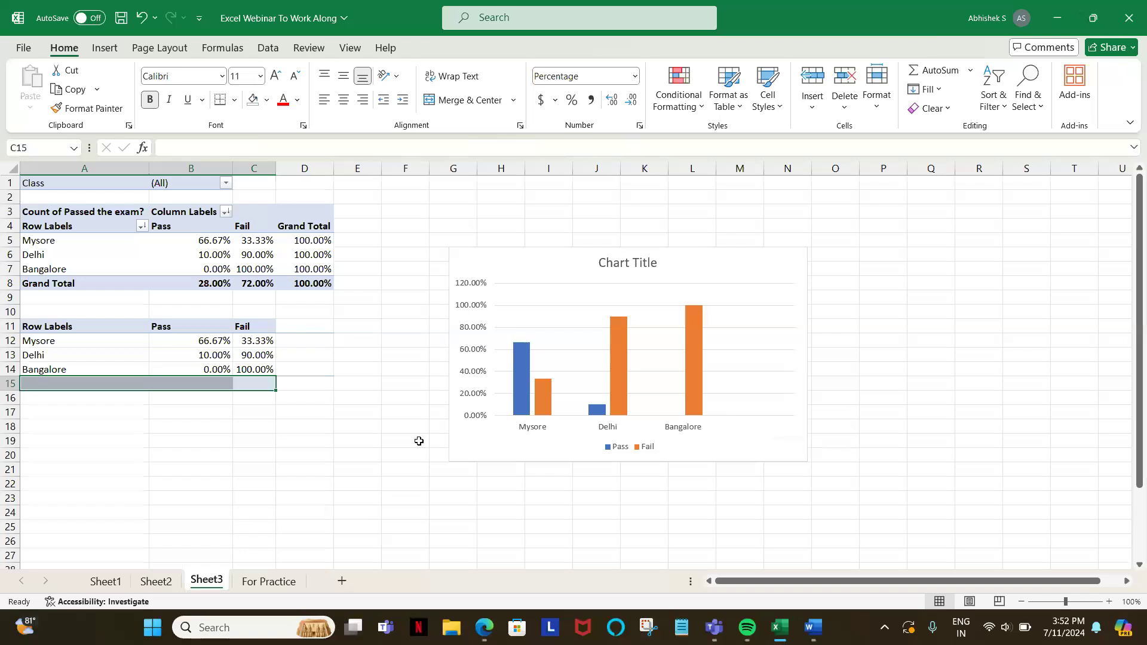
key("ctrl+z")
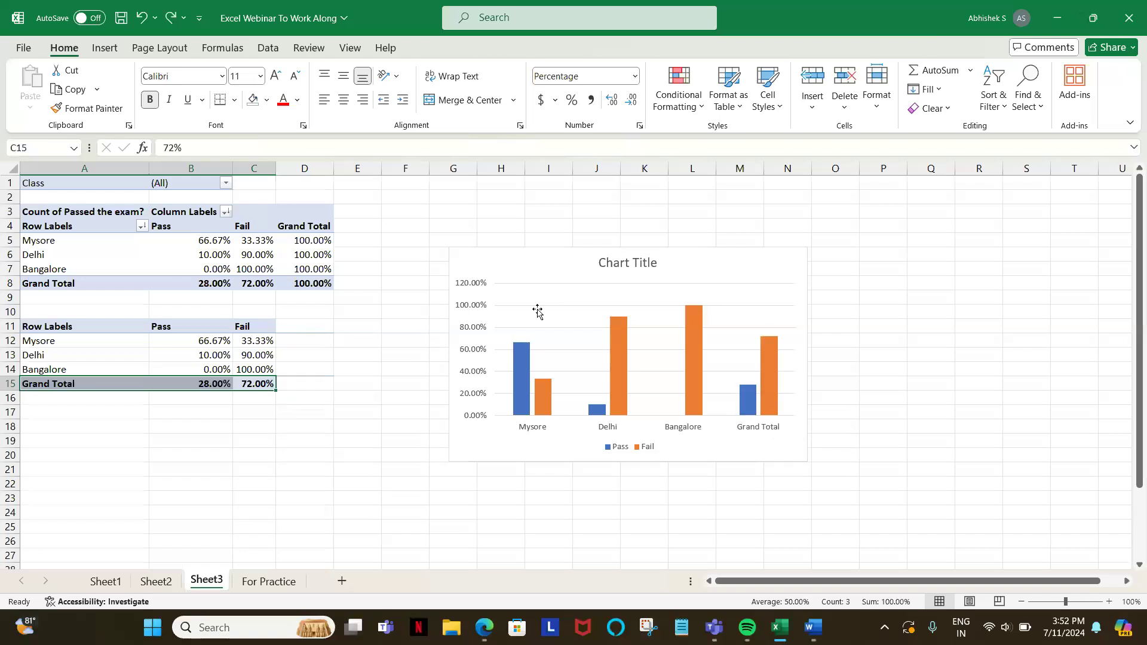
Step: Change the chart's data range to =Sheet3!$A$11:$C$14, leaving out the Grand Total row
right_click(538, 311)
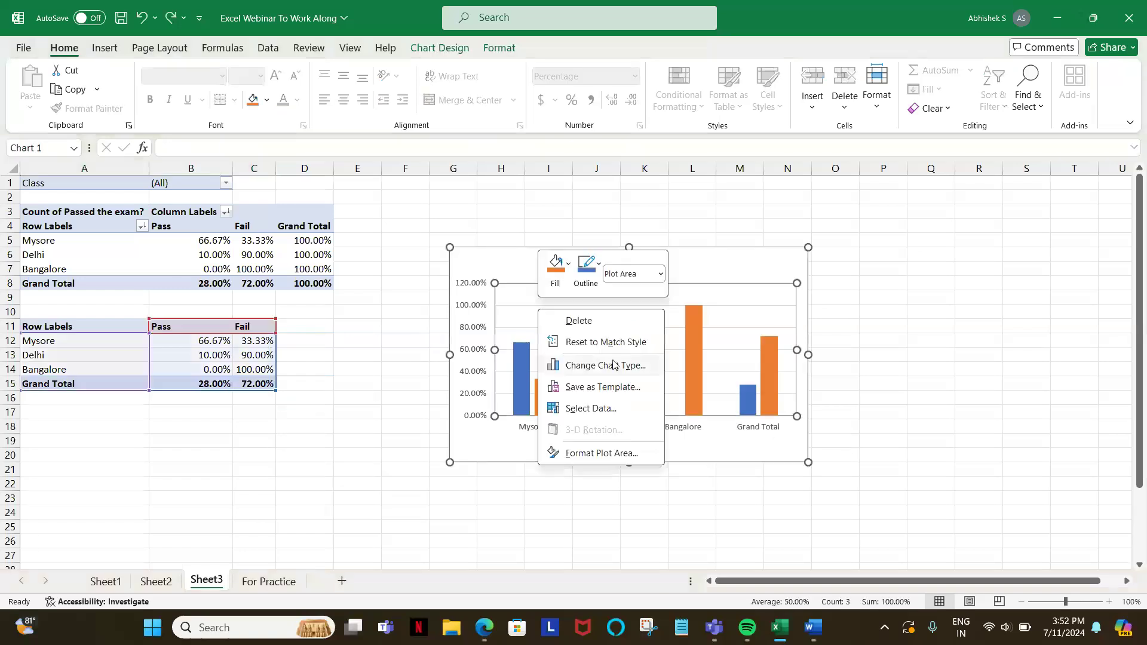
left_click(589, 411)
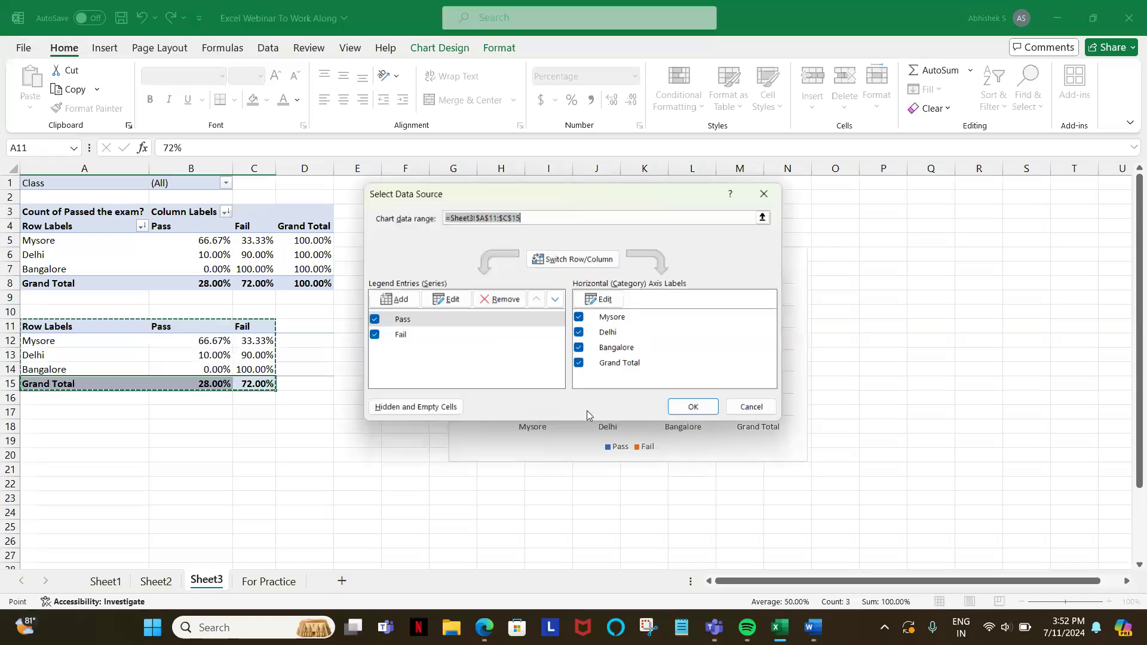
left_click(71, 325)
key("shift+Right")
key("shift+Right")
key("shift+Down")
key("shift+Down")
key("shift+Down")
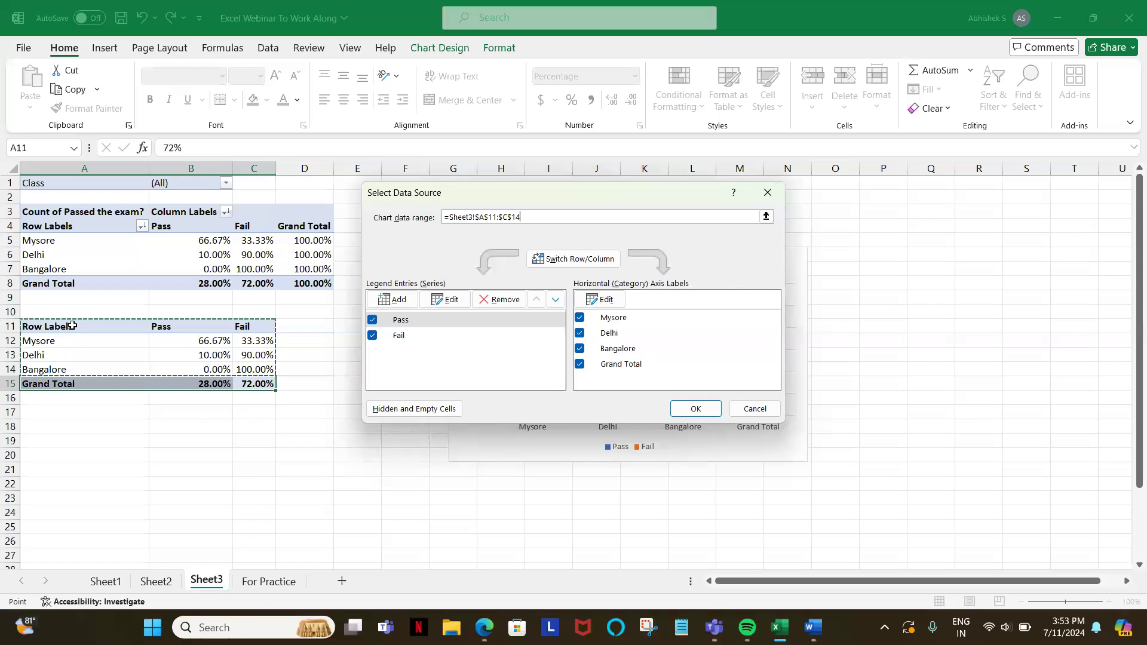
key("Return")
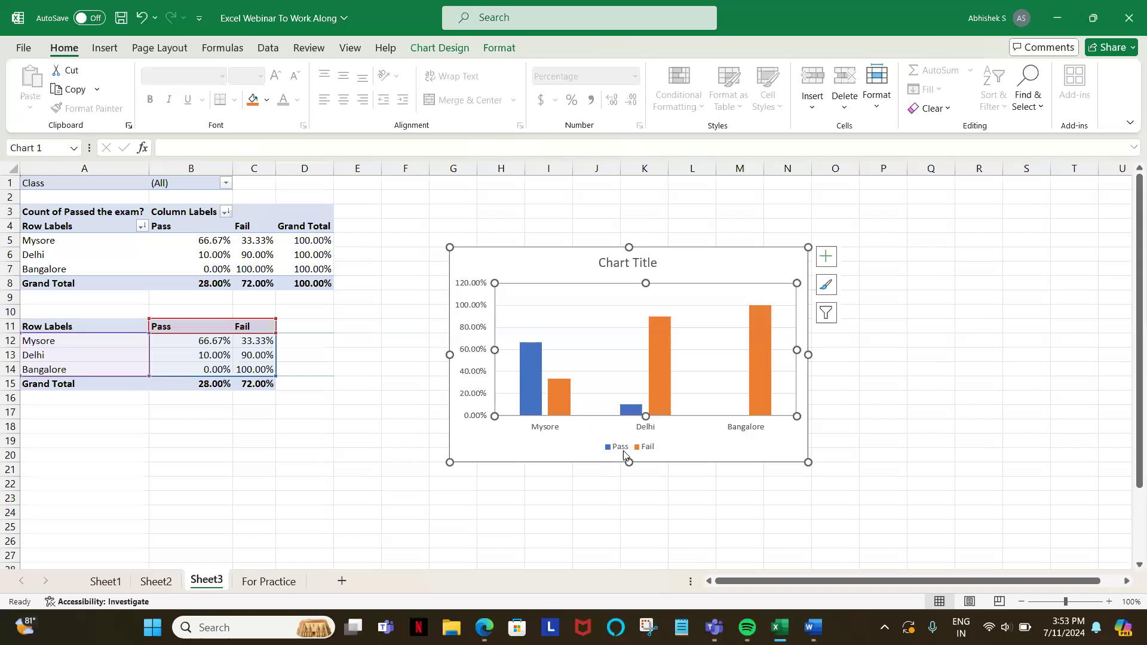
Step: Open the Format Plot Area options and look through the chart parts available for formatting
mouse_move(668, 342)
right_click(585, 327)
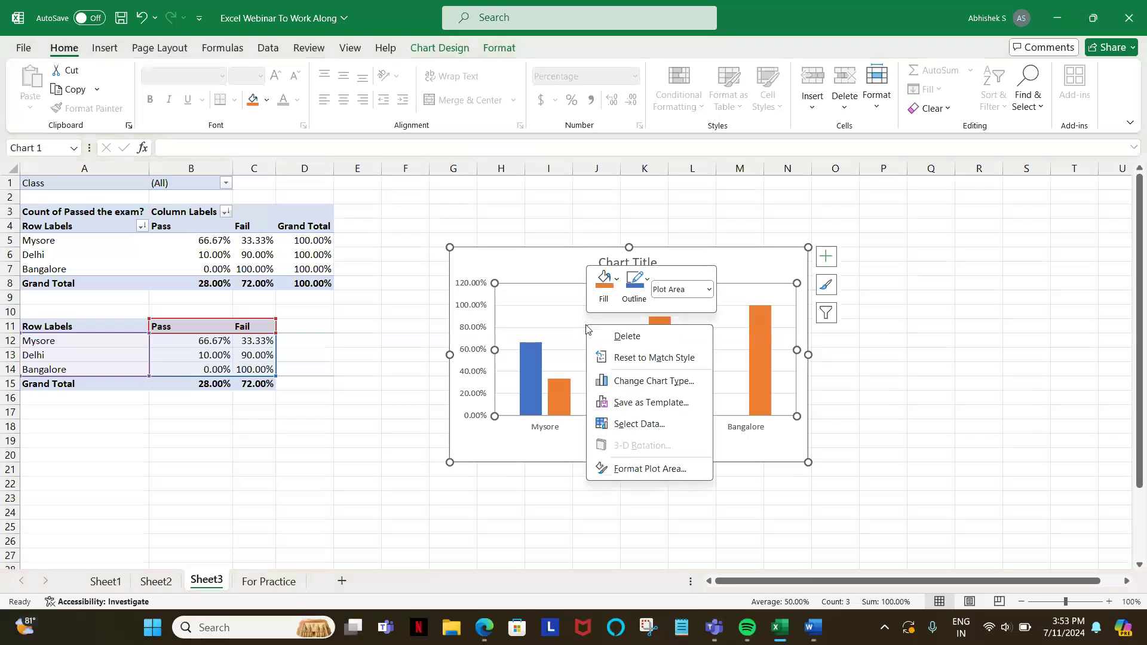
left_click(635, 472)
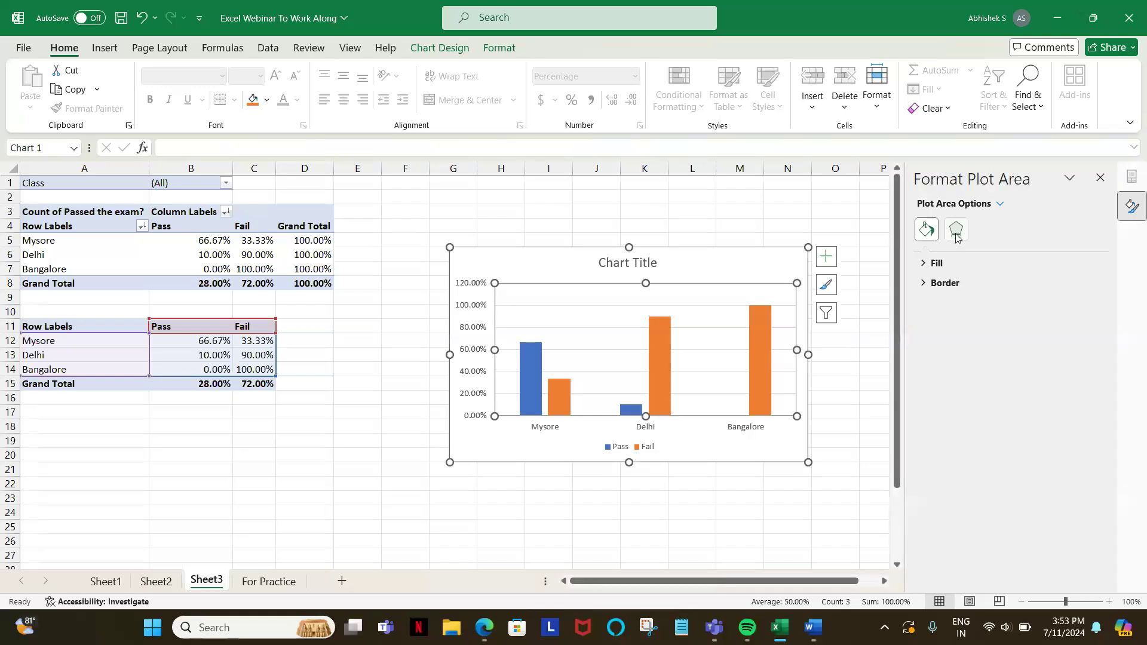
left_click(956, 237)
left_click(927, 241)
left_click(999, 204)
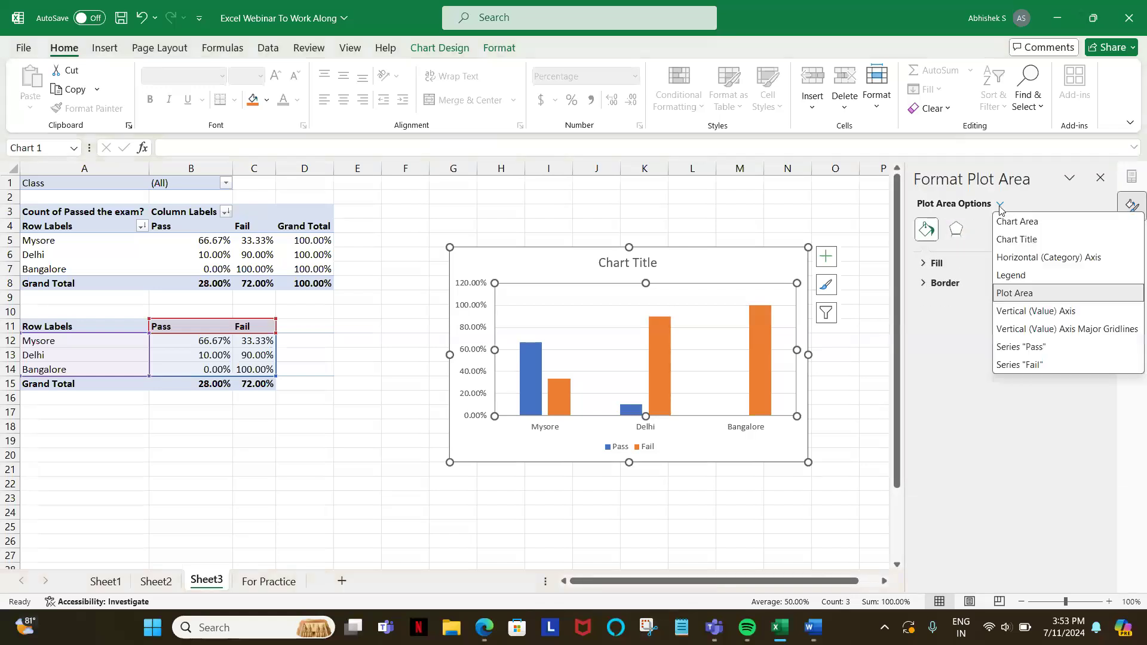
left_click(534, 328)
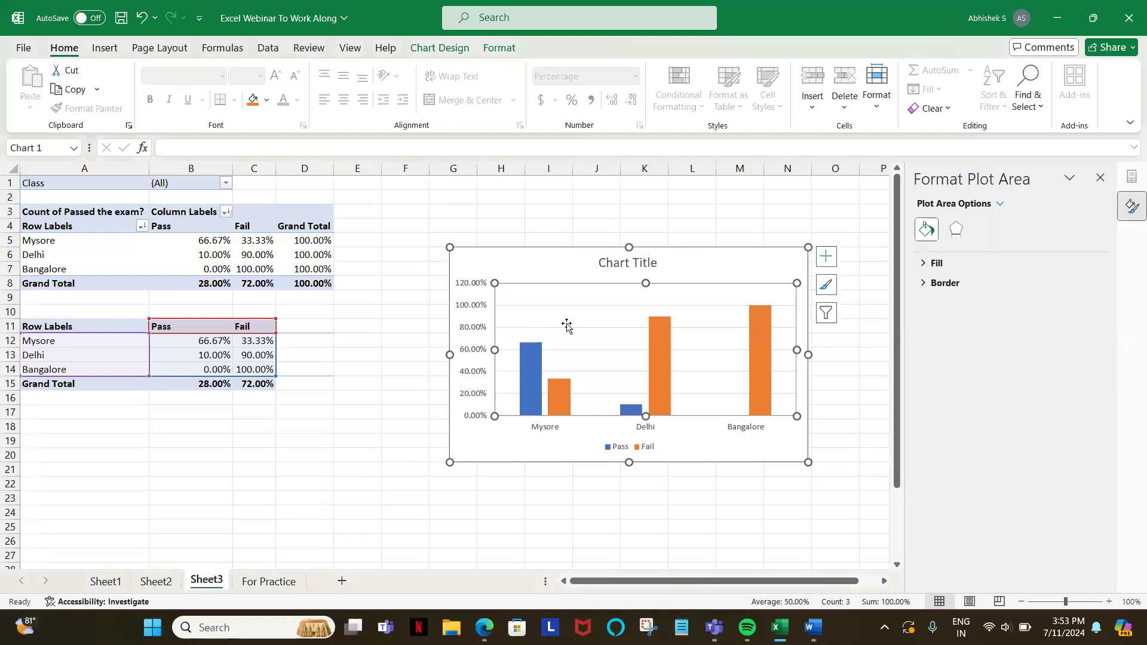
Step: Look at the chart elements and chart styles offered for the column chart without changing any
right_click(567, 327)
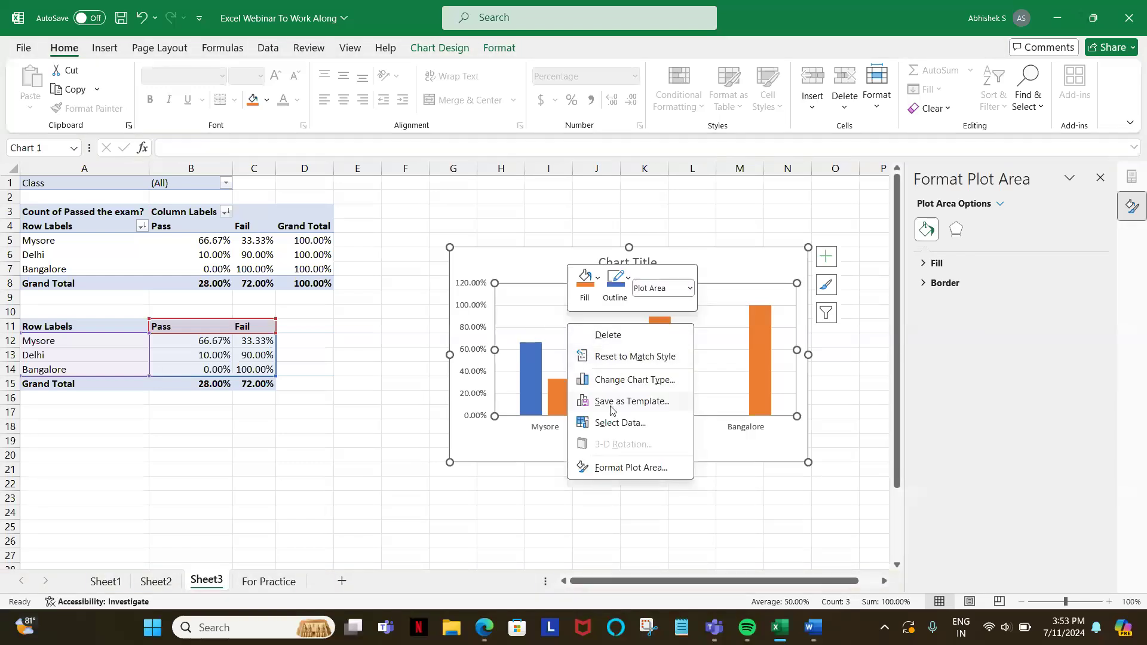
left_click(827, 257)
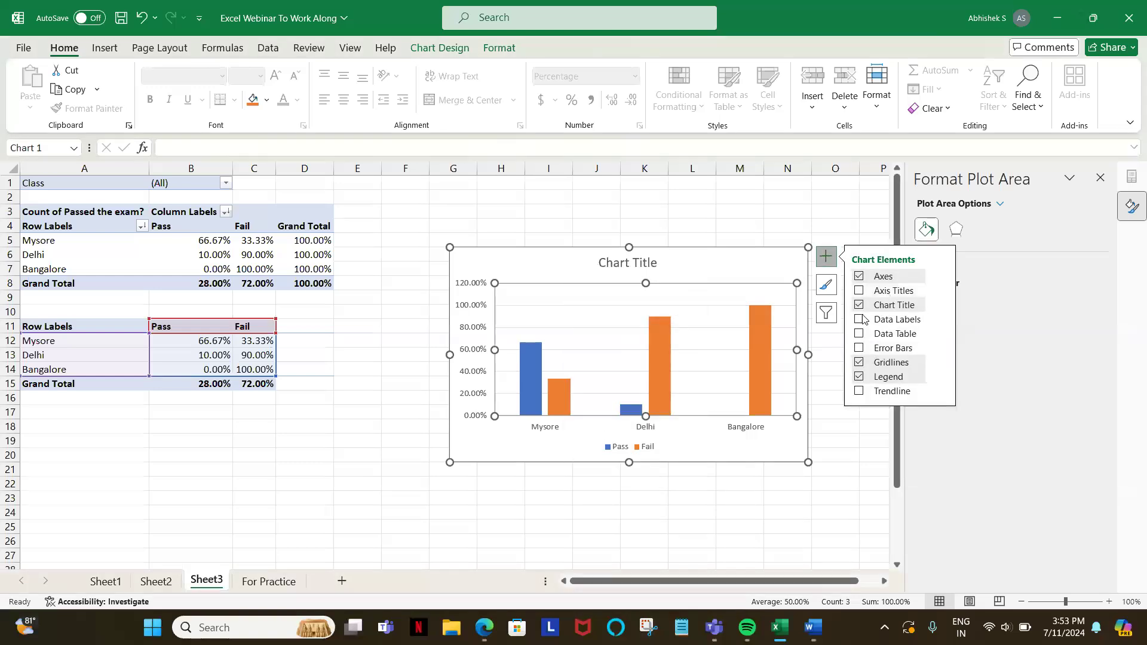
left_click(826, 284)
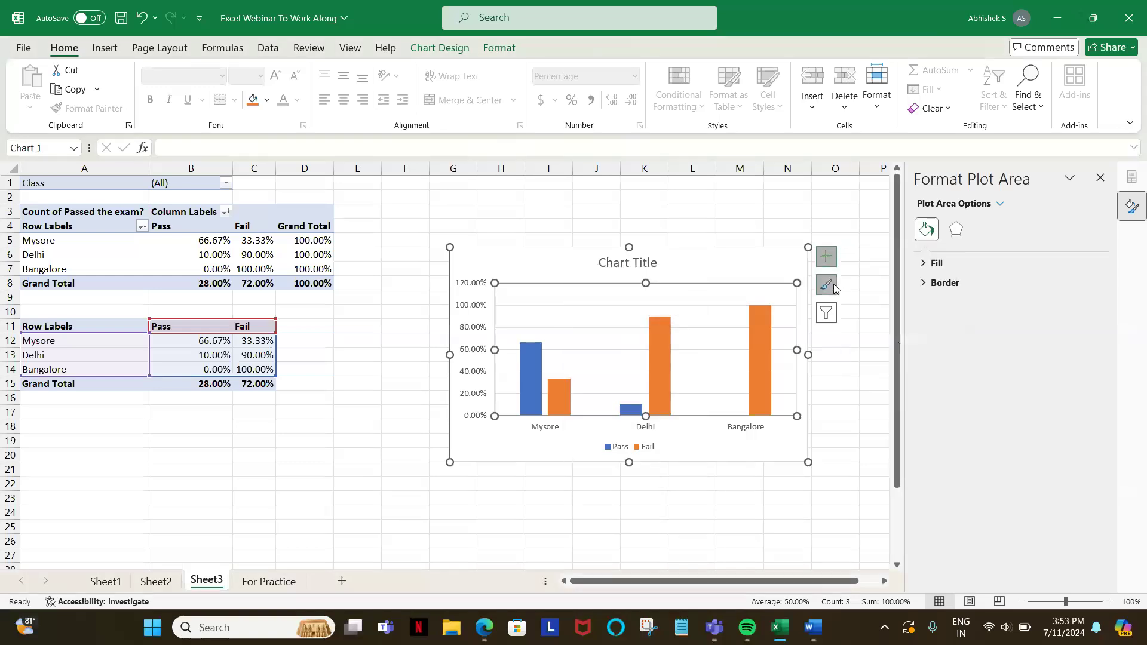
left_click(818, 323)
left_click(818, 324)
left_click(615, 280)
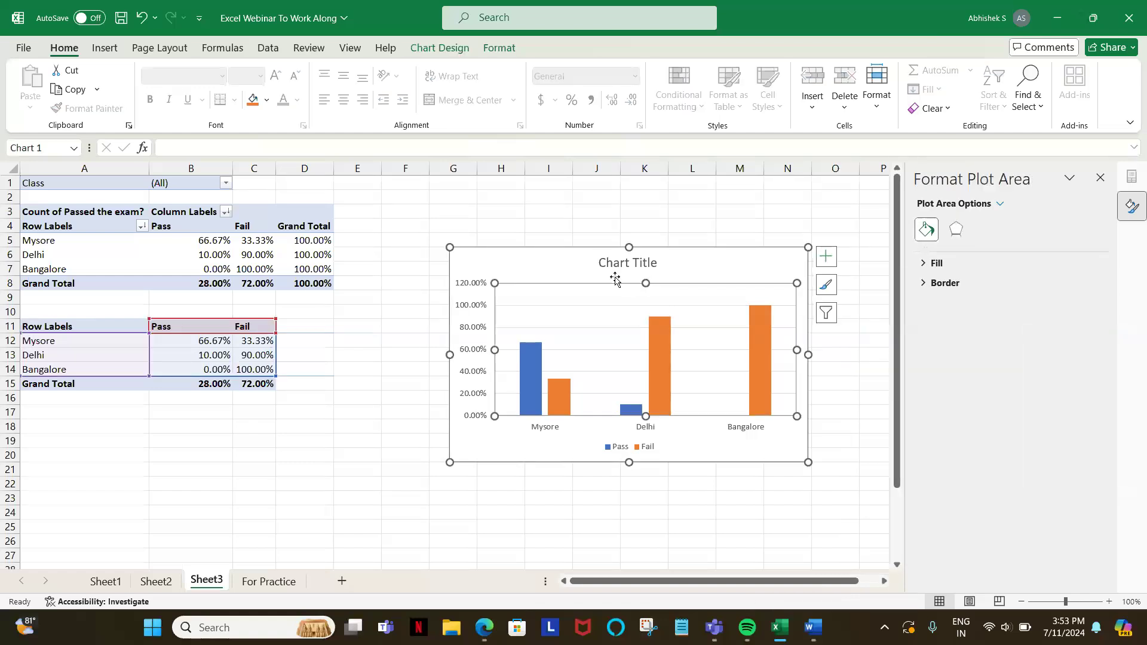
Step: Look through the chart title's alignment settings and the chart area's Size and Properties settings
left_click(604, 271)
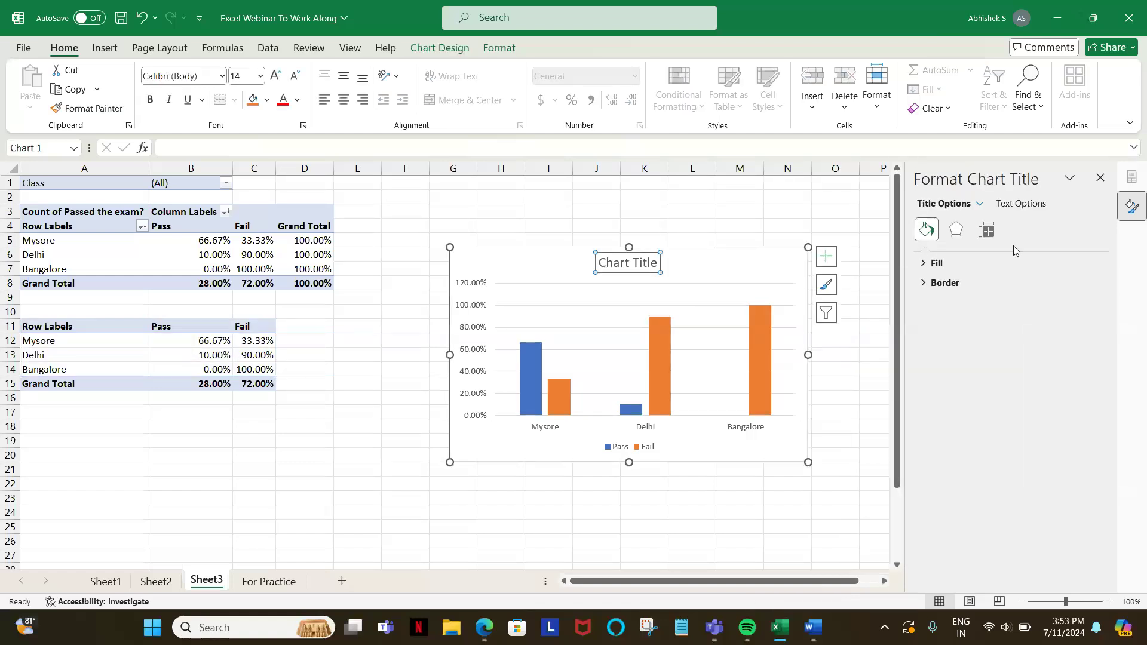
left_click(987, 231)
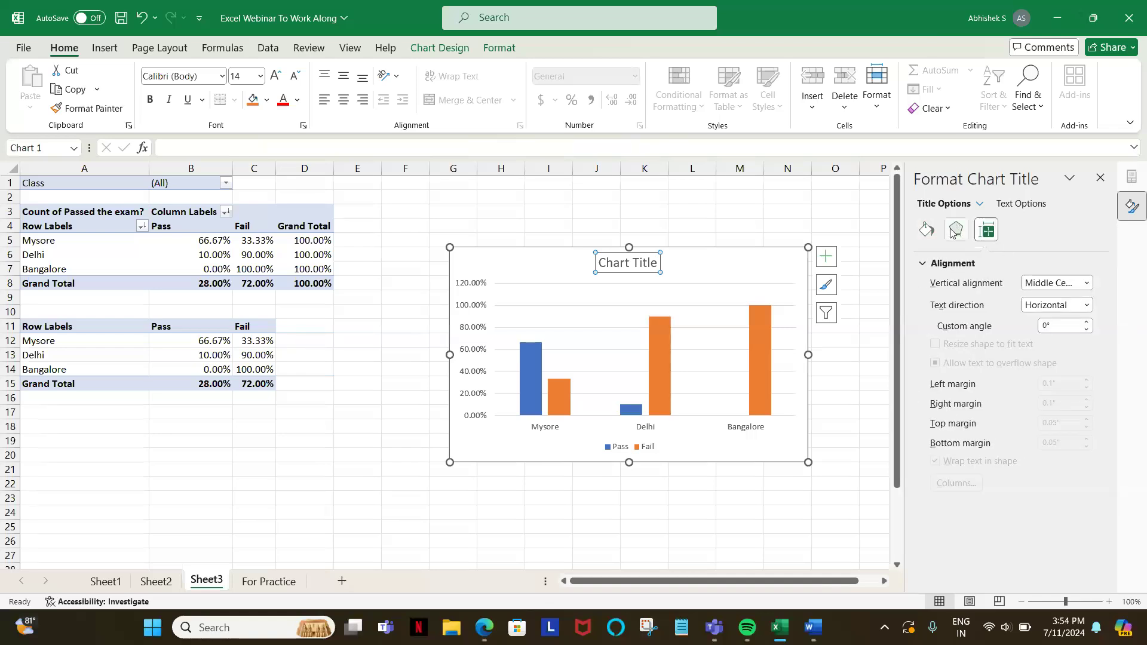
left_click(715, 270)
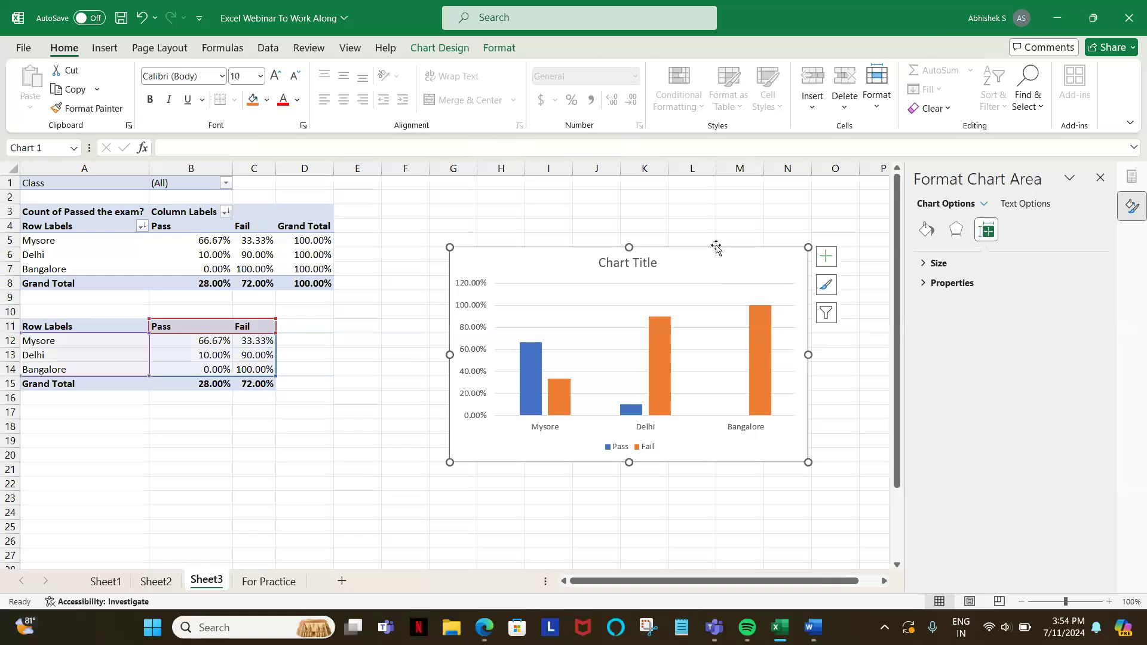
left_click(930, 282)
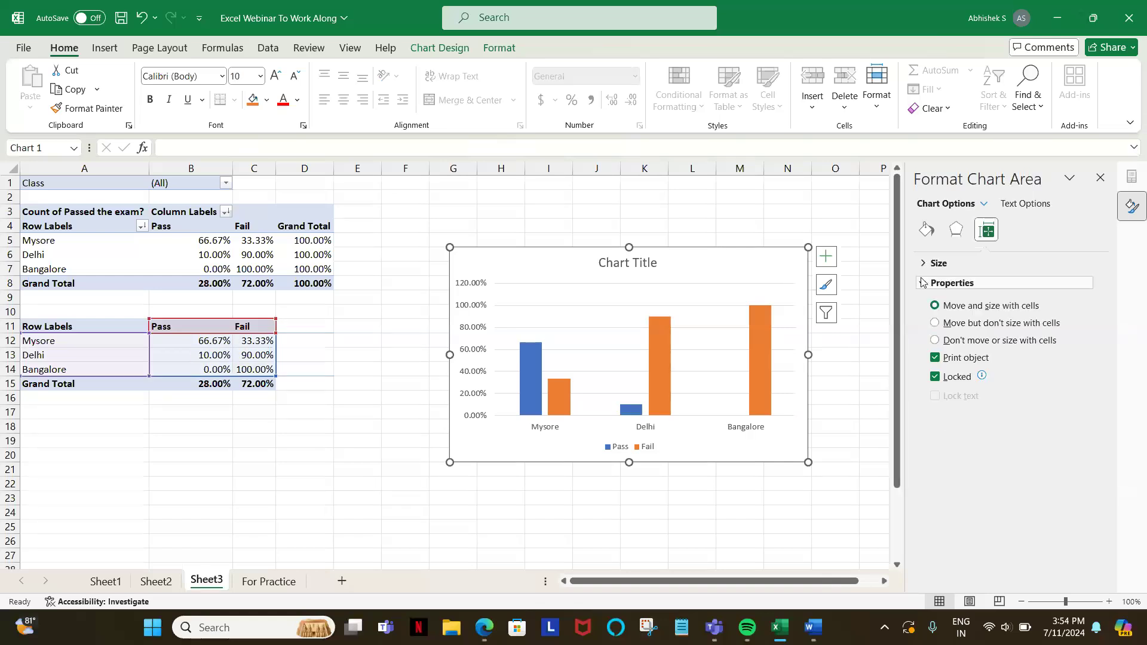
left_click(937, 262)
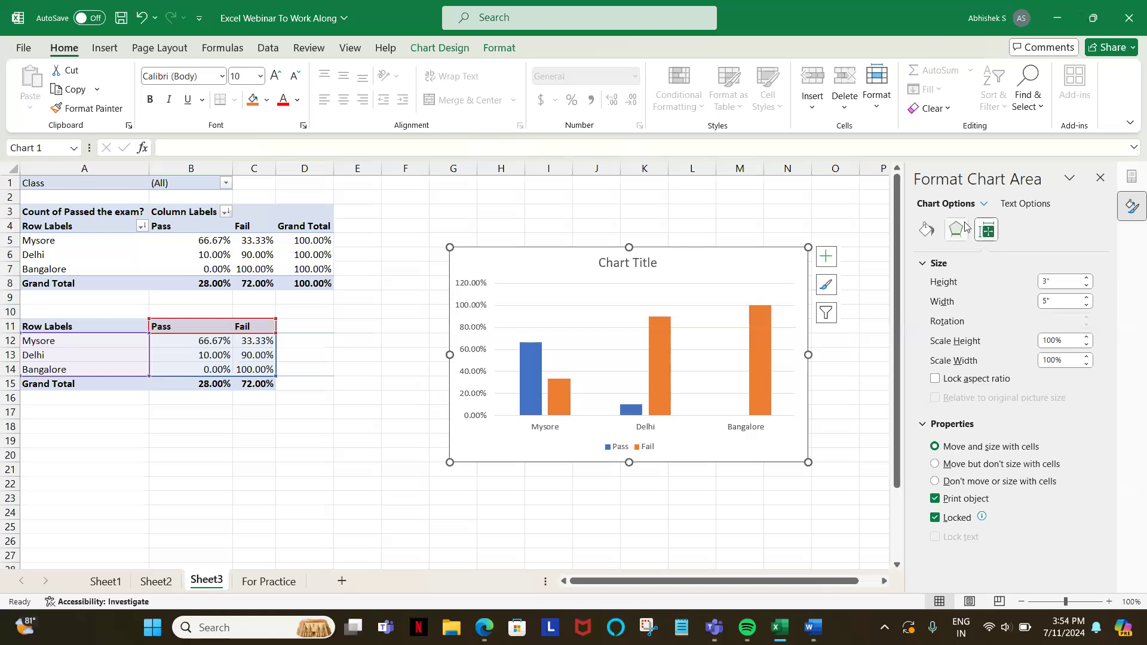
Step: Choose the Vertical (Value) Axis for formatting and set the custom angle of its labels to -1°
left_click(982, 205)
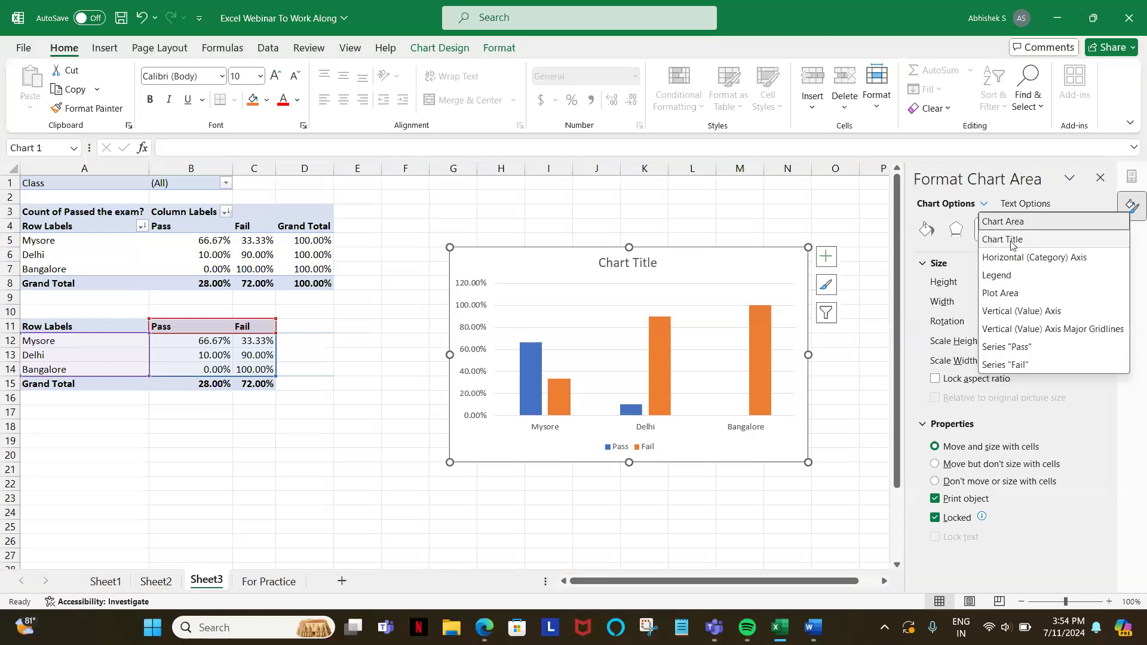
left_click(1023, 317)
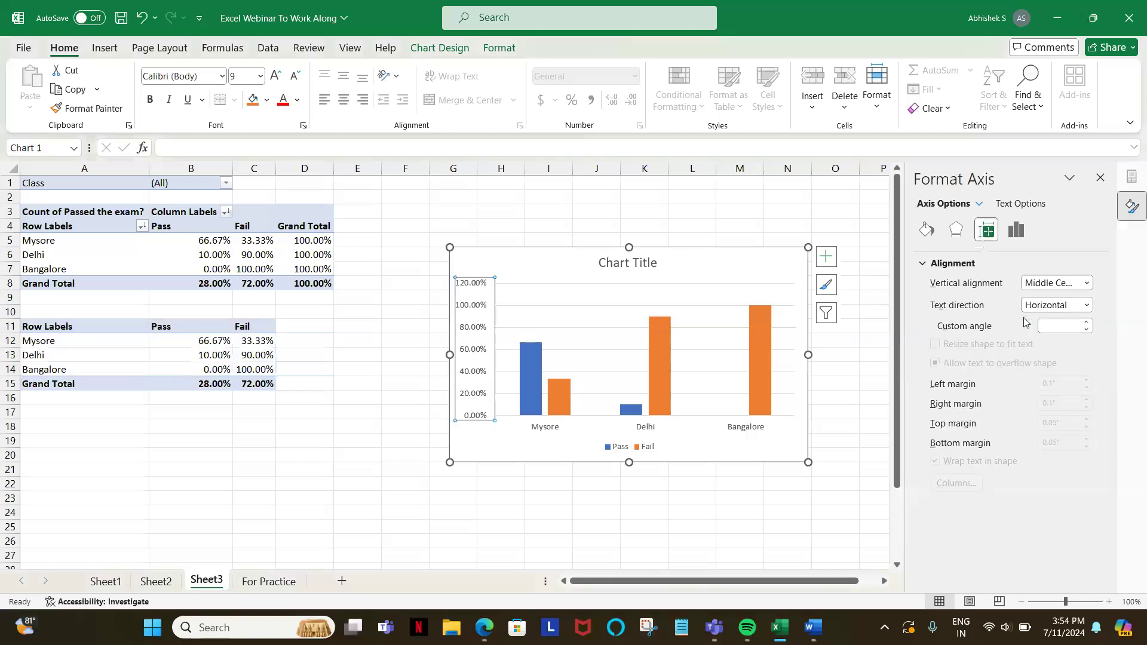
left_click(979, 205)
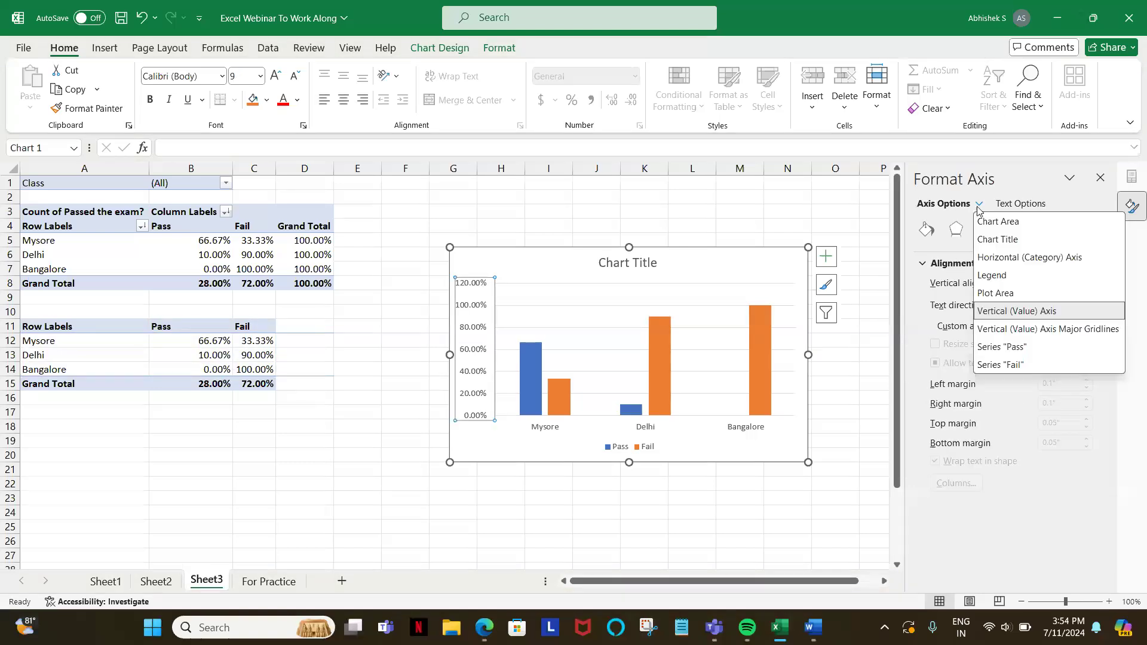
left_click(1009, 261)
left_click(470, 327)
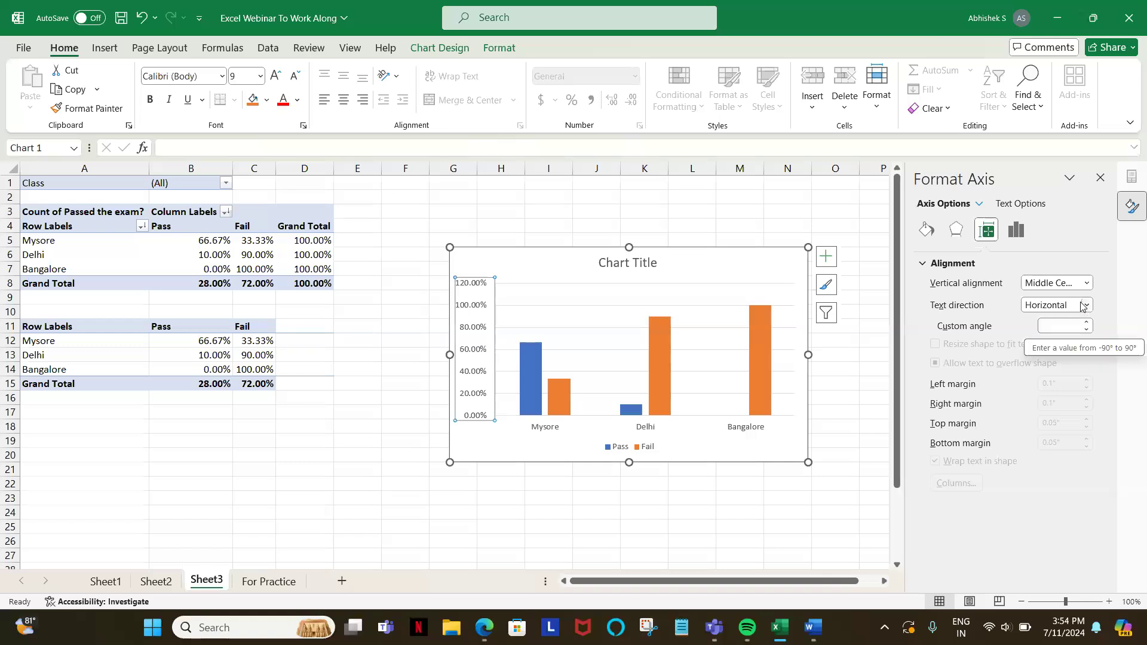
left_click(1088, 330)
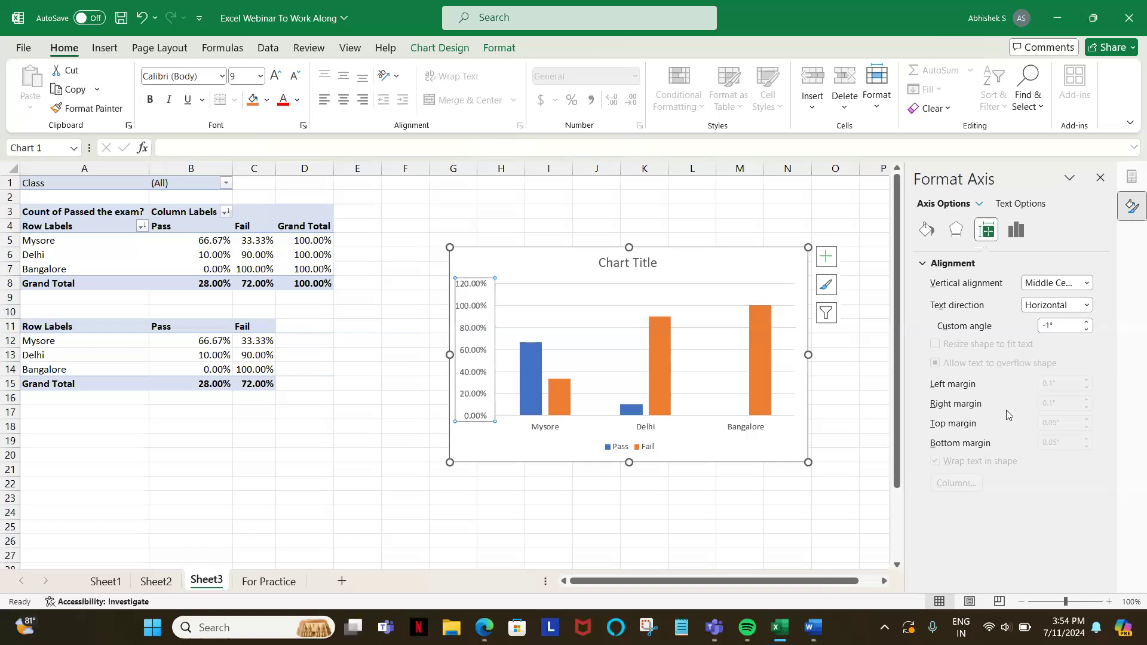
Step: Set the maximum bound of the vertical axis to 1.0 in the axis options
left_click(1017, 230)
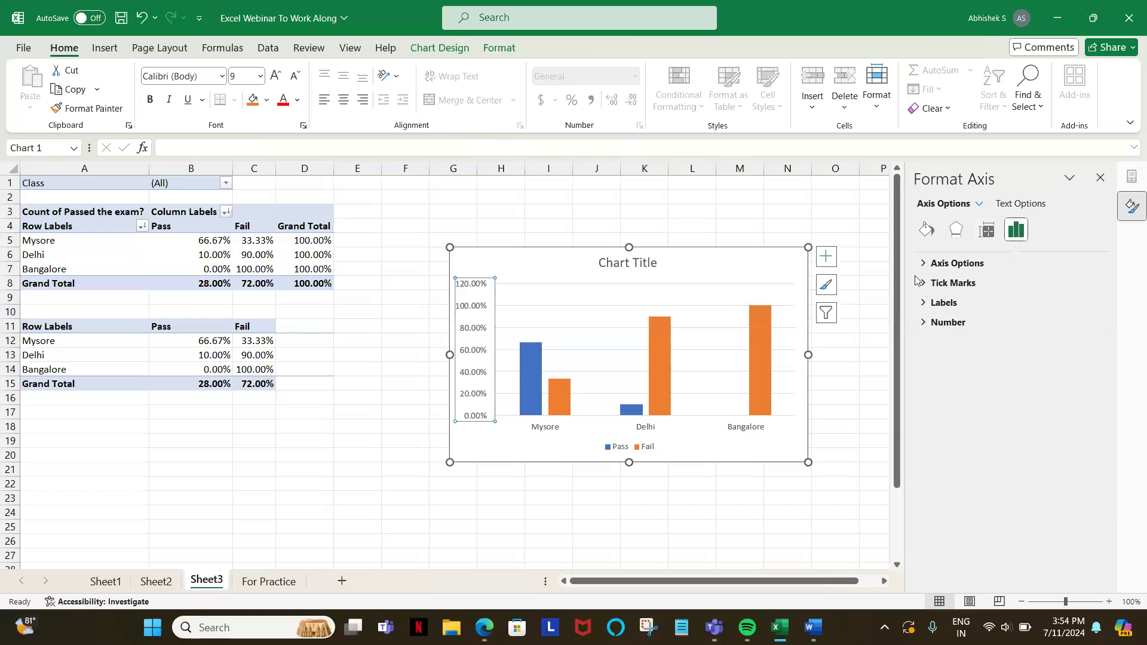
left_click(953, 264)
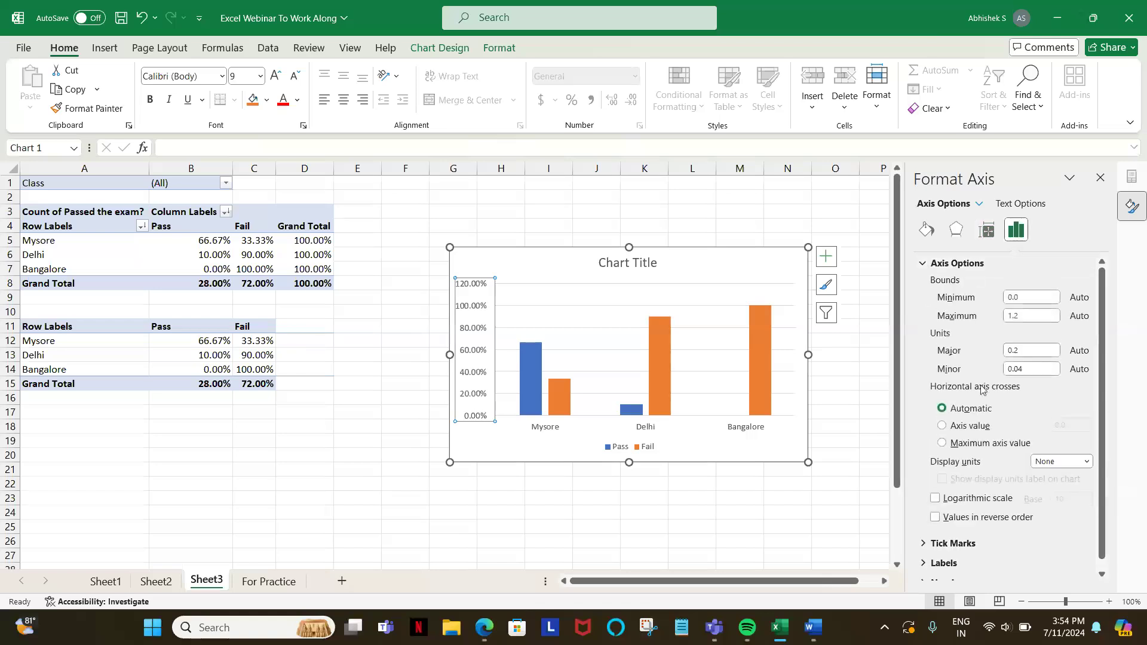
left_click(1022, 317)
key("BackSpace")
type("0")
scroll(1034, 421, "down", 1)
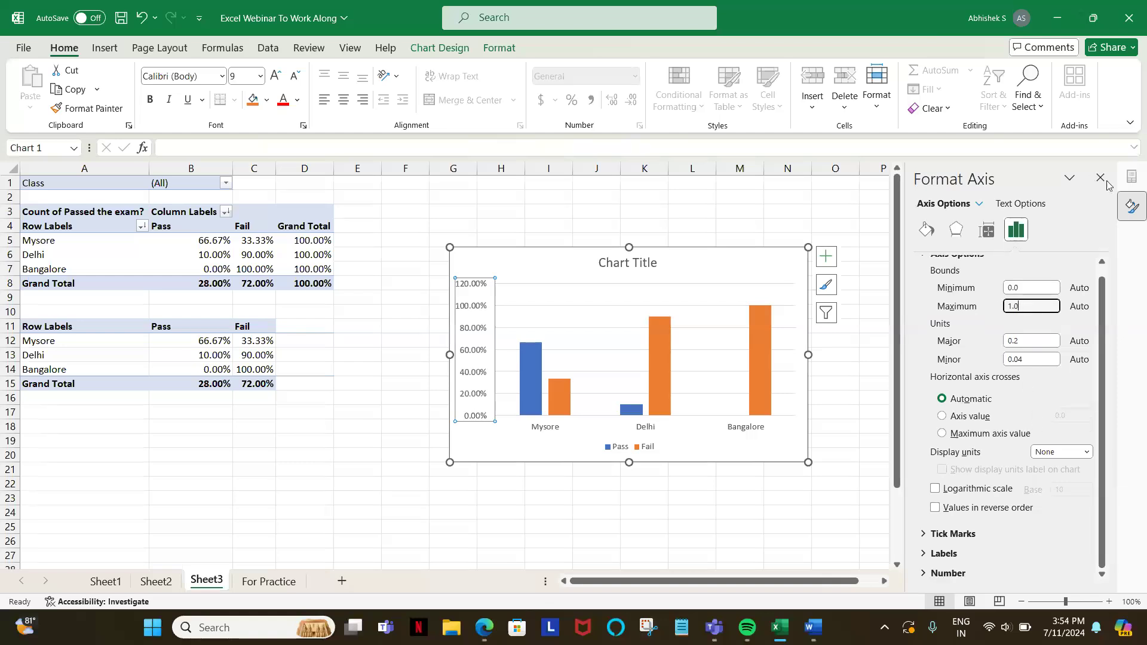
left_click(759, 242)
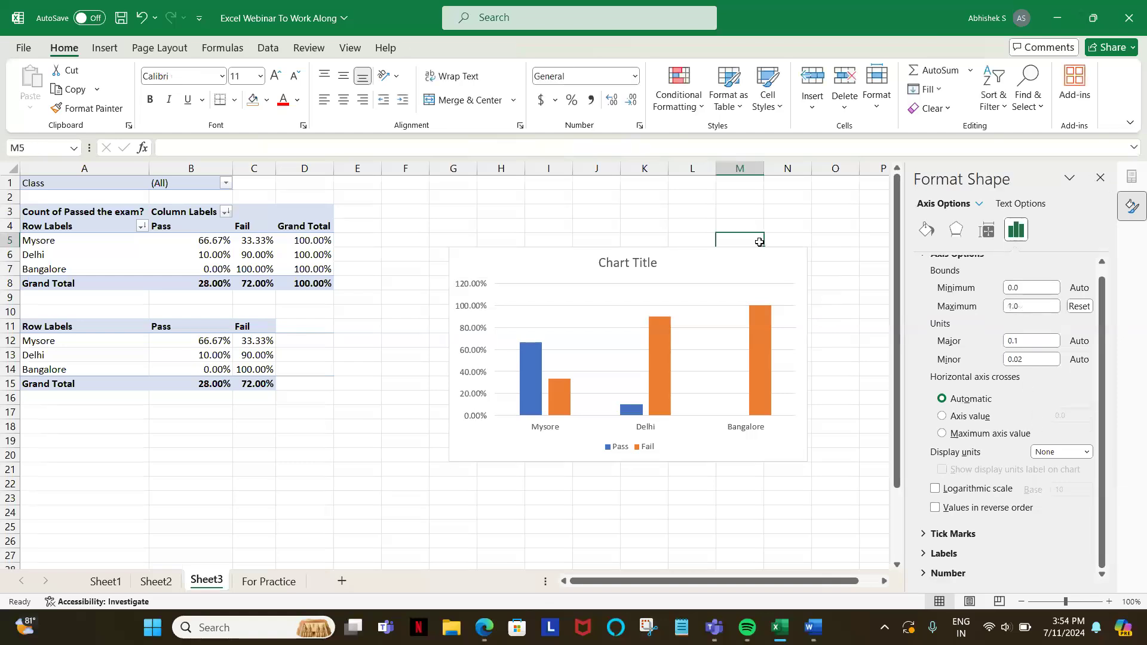
Step: Add axis titles to the chart and turn off its axes
left_click(476, 307)
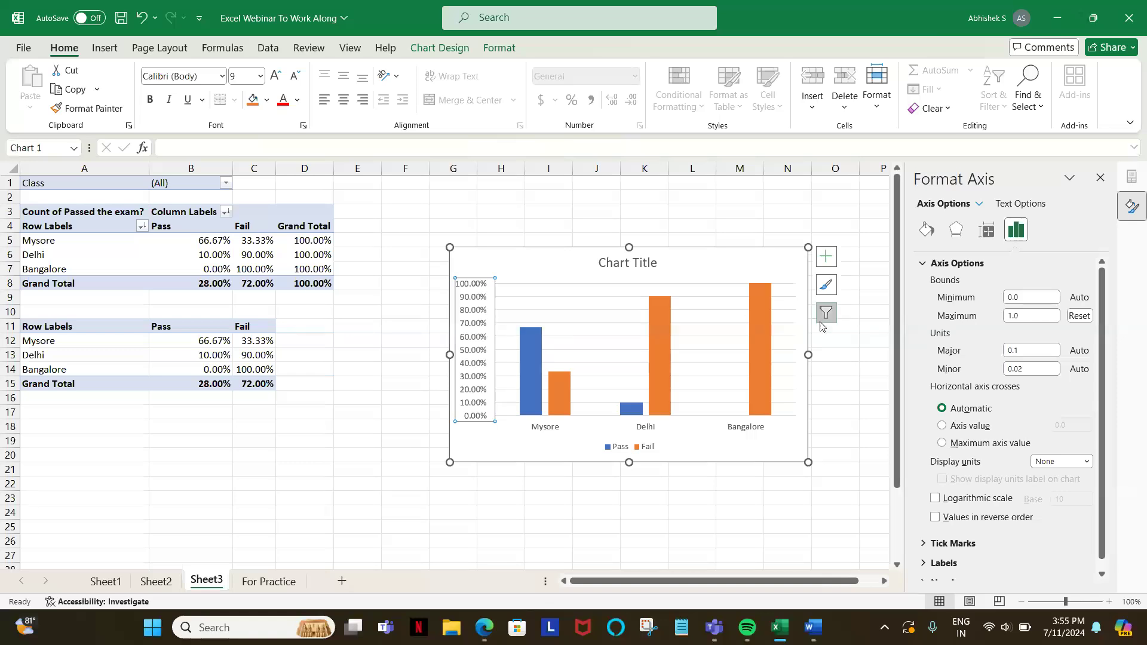
left_click(825, 257)
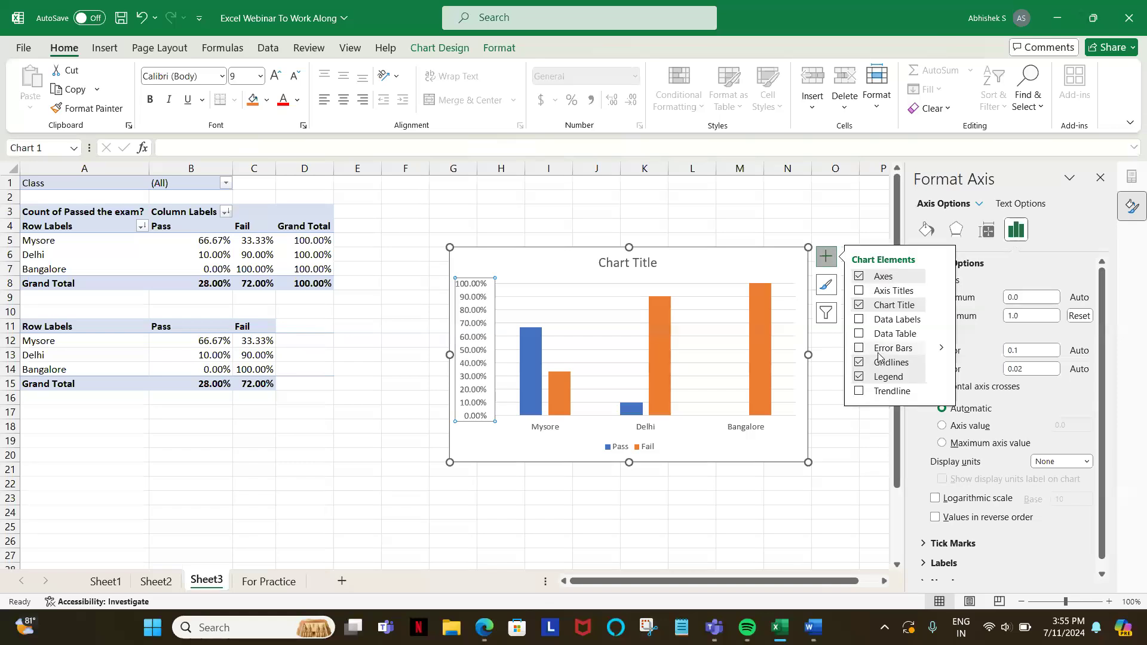
left_click(859, 290)
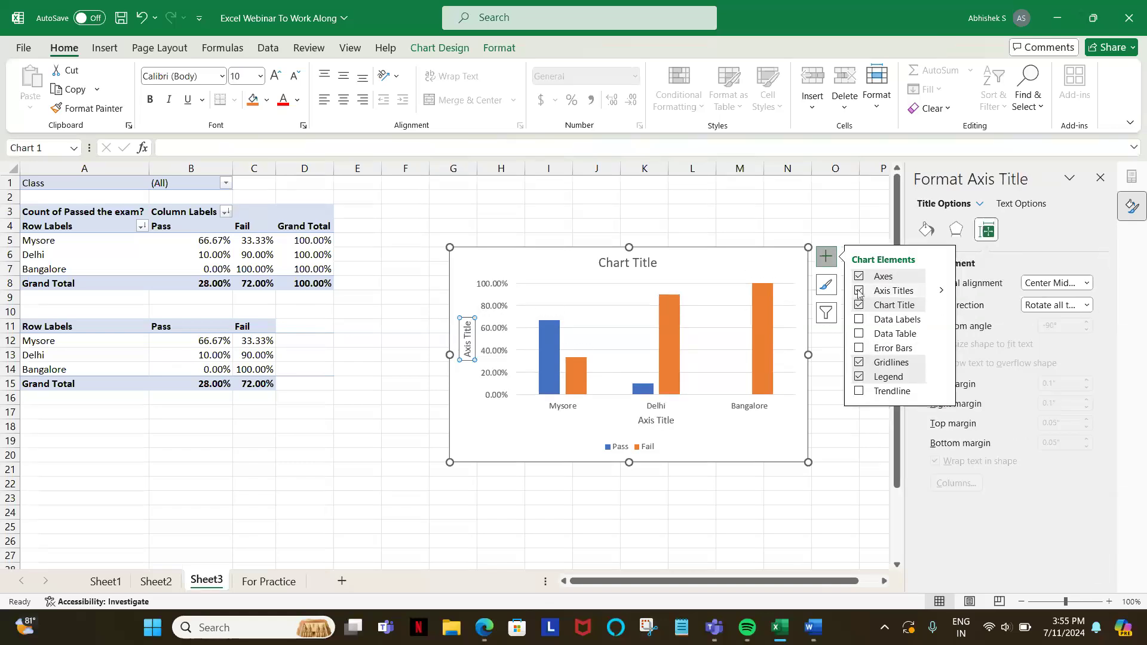
left_click(860, 277)
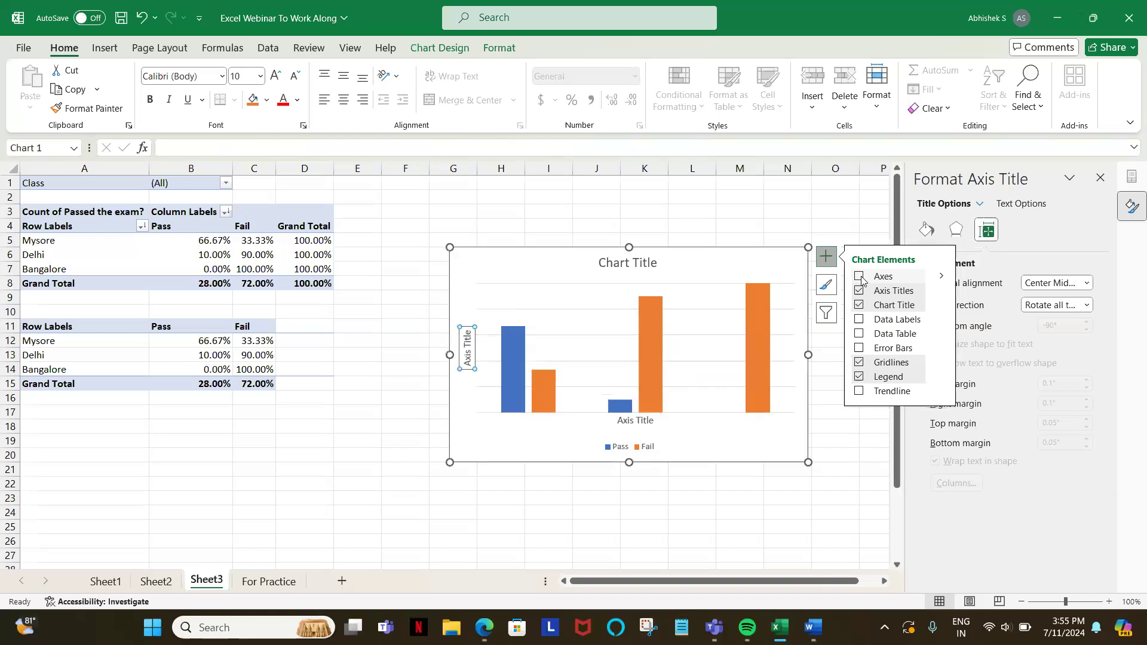
Step: Try error bars on the chart and remove them, and add data labels and a data table
left_click(860, 347)
left_click(861, 347)
left_click(859, 319)
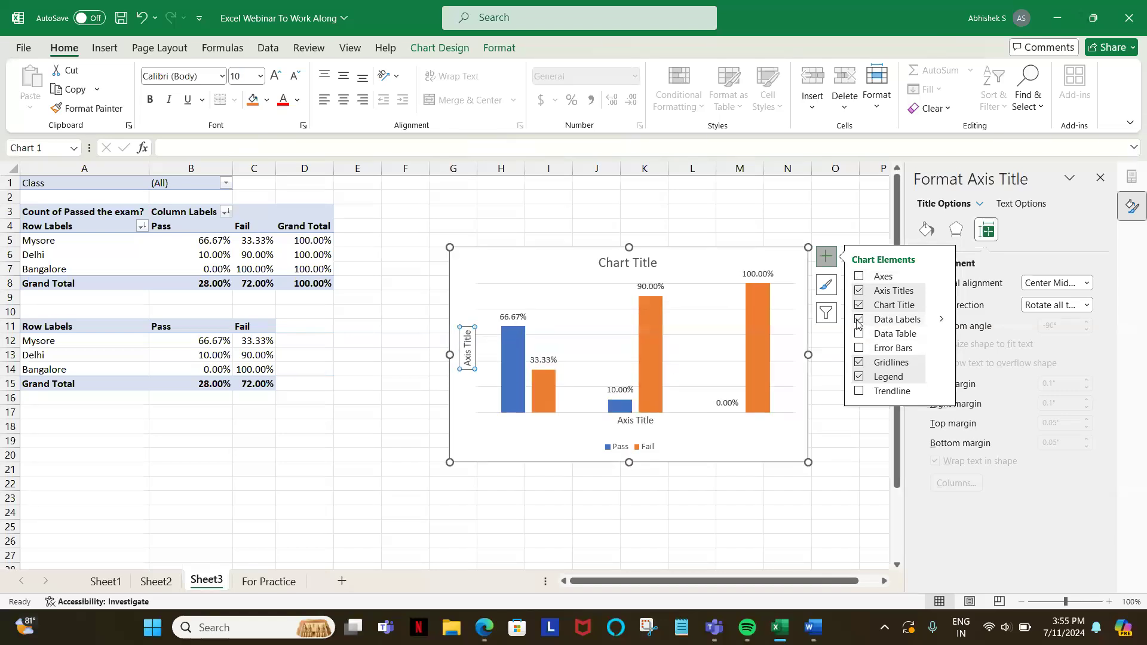
left_click(859, 334)
Step: Try the error bars once more, remove them, and add a linear trendline based on the Pass series
left_click(859, 348)
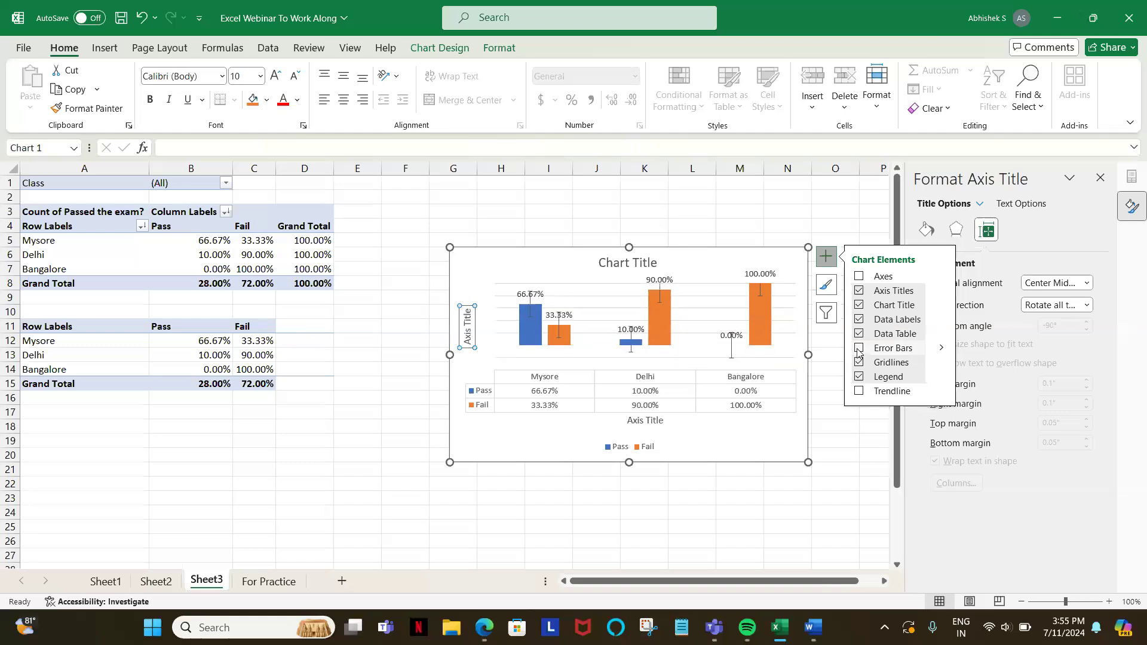
left_click(859, 350)
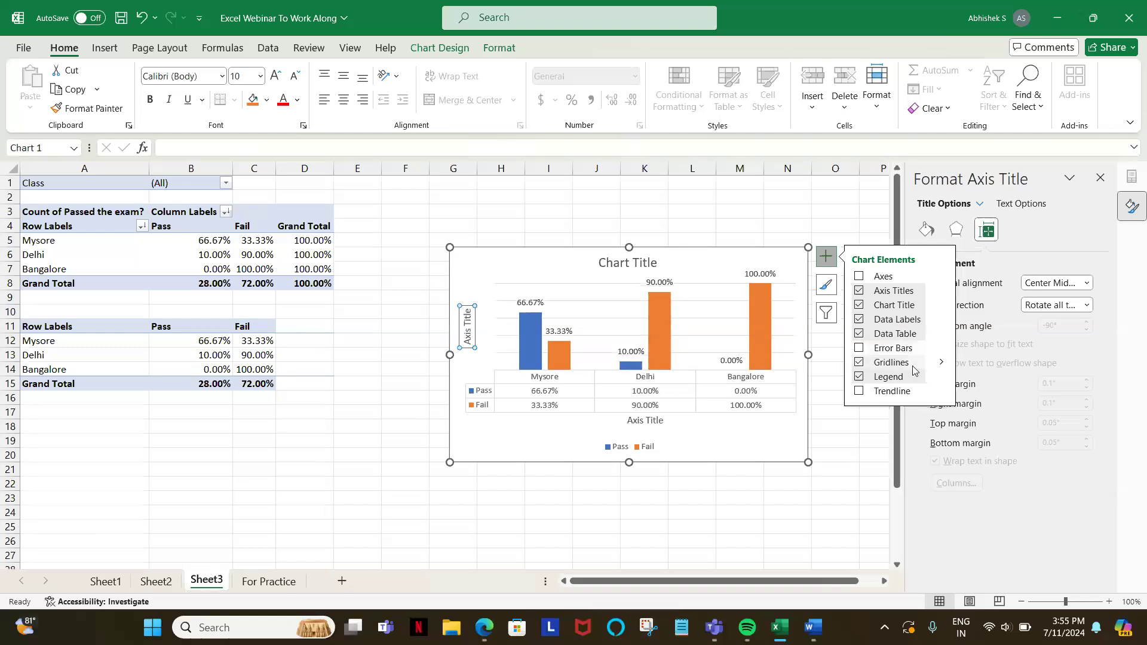
left_click(859, 392)
left_click(546, 362)
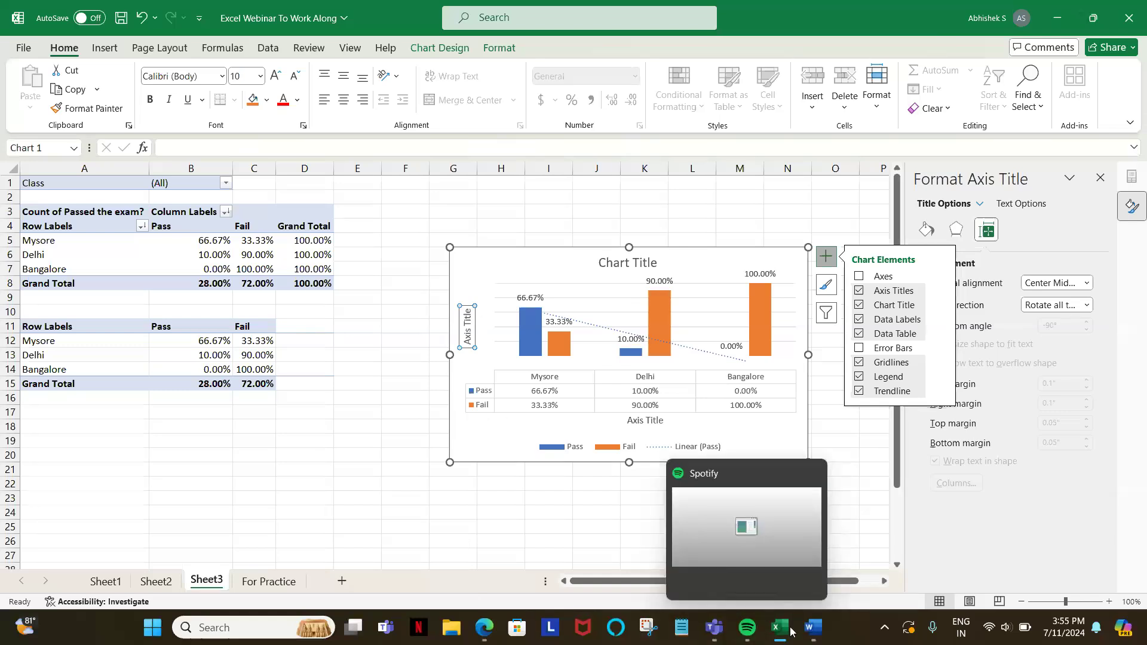
Step: Switch to the Word document of keyboard shortcuts and copy the whole numbered list, items 1 to 30
mouse_move(814, 627)
left_click(769, 549)
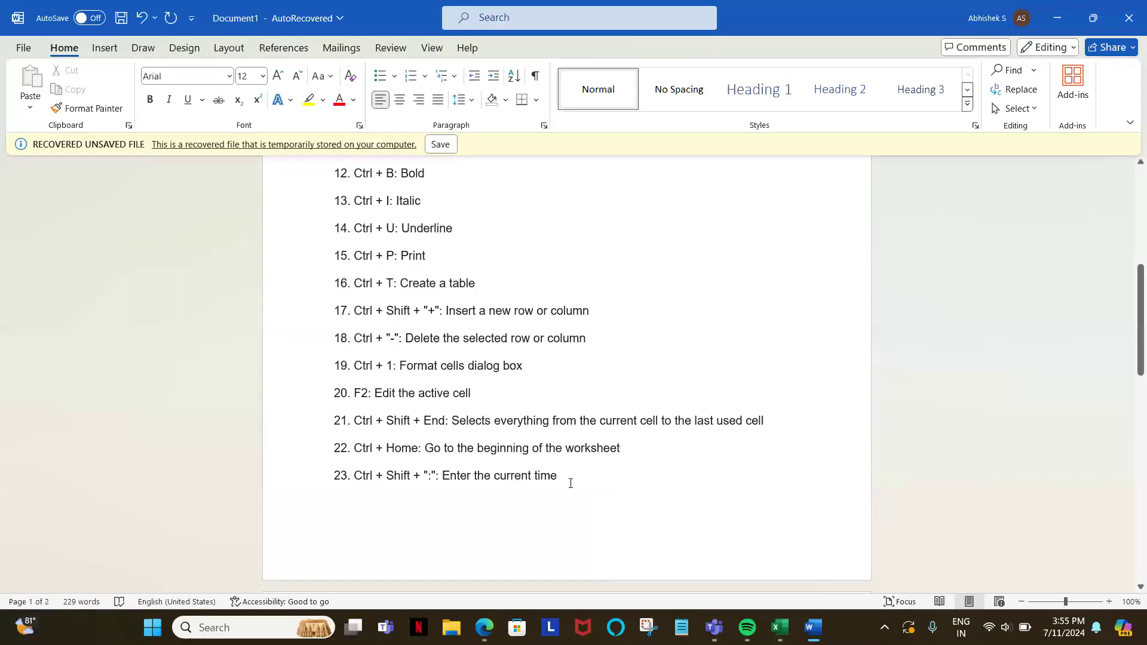
left_click_drag(569, 479, 418, 394)
scroll(419, 406, "up", 3)
scroll(419, 412, "up", 3)
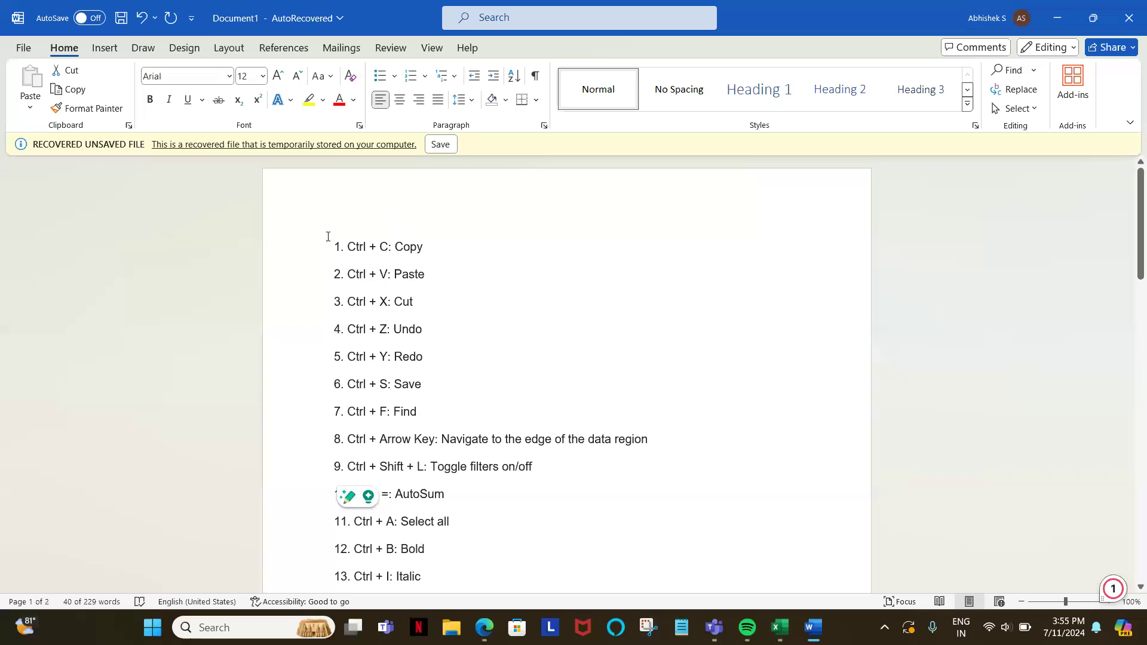
left_click(328, 236)
key("shift+Down")
key("shift+Down")
key("shift+Down")
key("shift+Down")
key("shift+Down")
key("shift+Down")
key("shift+Down")
key("shift+Down")
key("shift+Down")
key("shift+Down")
key("shift+Down")
key("shift+Down")
key("shift+Down")
key("shift+Down")
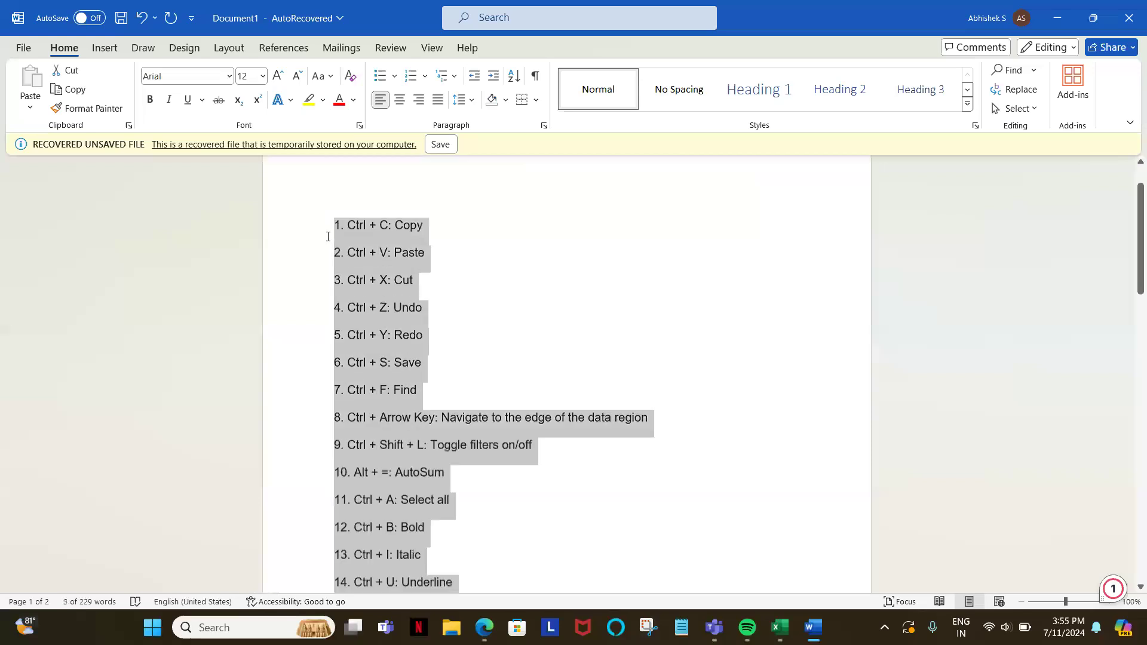
key("shift+Down")
key("shift+Down")
key("shift+Down")
key("shift+Down")
key("shift+Down")
key("shift+Down")
key("shift+Down")
key("shift+Down")
key("shift+Down")
key("shift+Down")
key("shift+Down")
key("shift+Down")
key("shift+Down")
key("shift+Down")
key("shift+Down")
key("shift+Down")
key("shift+Down")
key("ctrl+c")
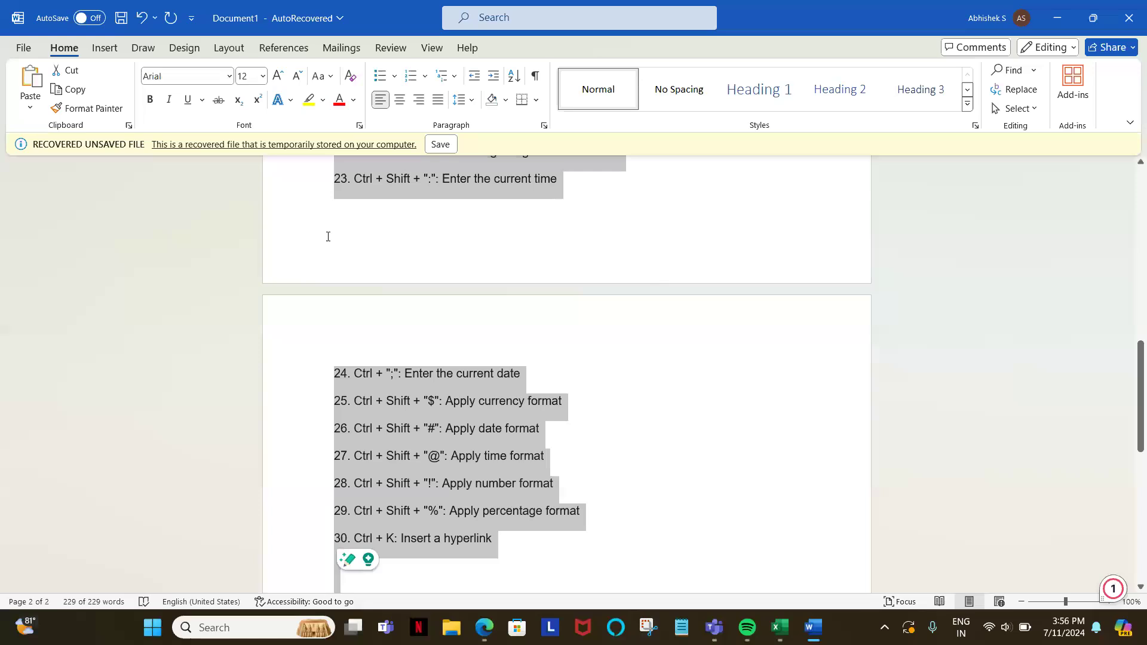
left_click(328, 237)
Step: Switch to the Zoom webinar in the Edge browser and paste the shortcut list into the chat message to Everyone
key("alt+Tab")
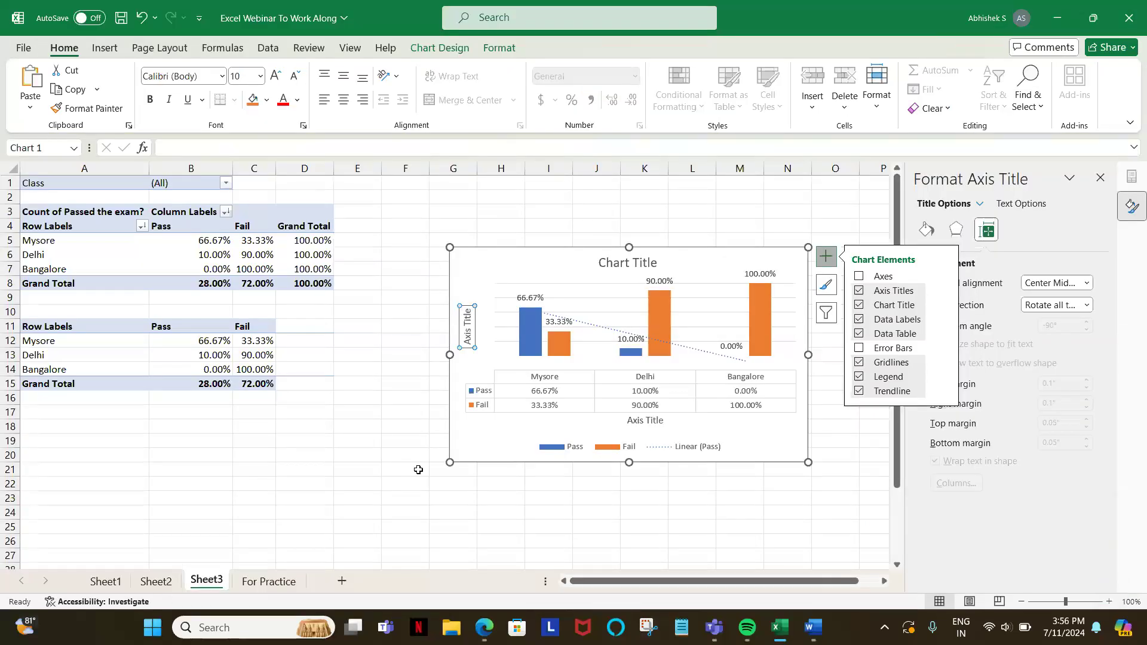
left_click(484, 627)
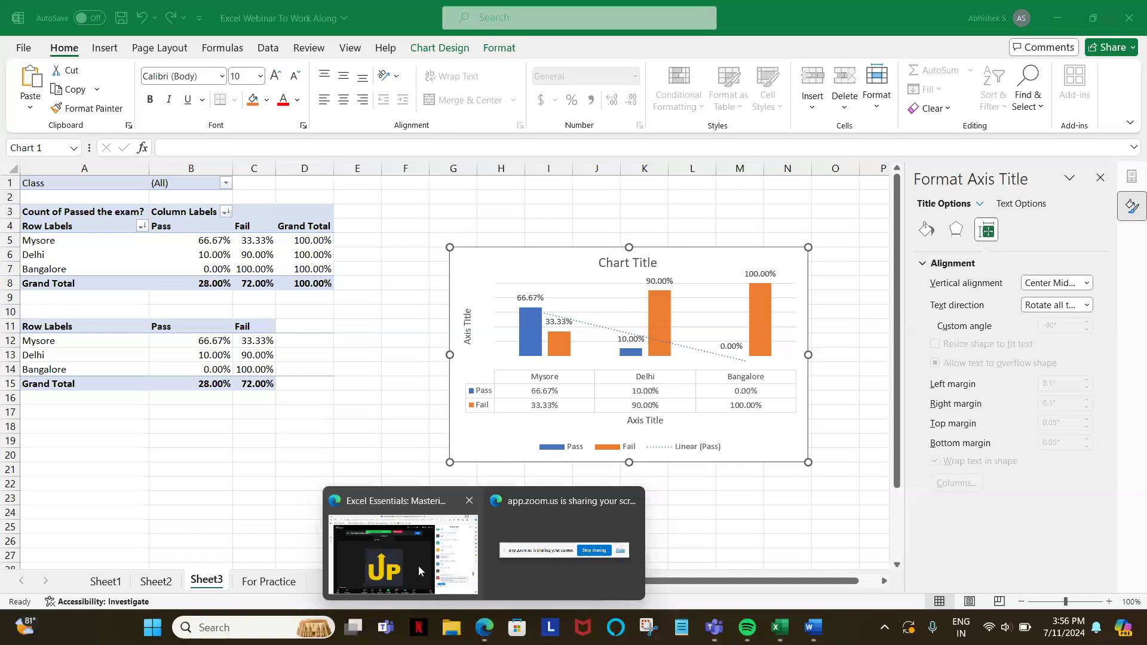
left_click(411, 562)
left_click(870, 558)
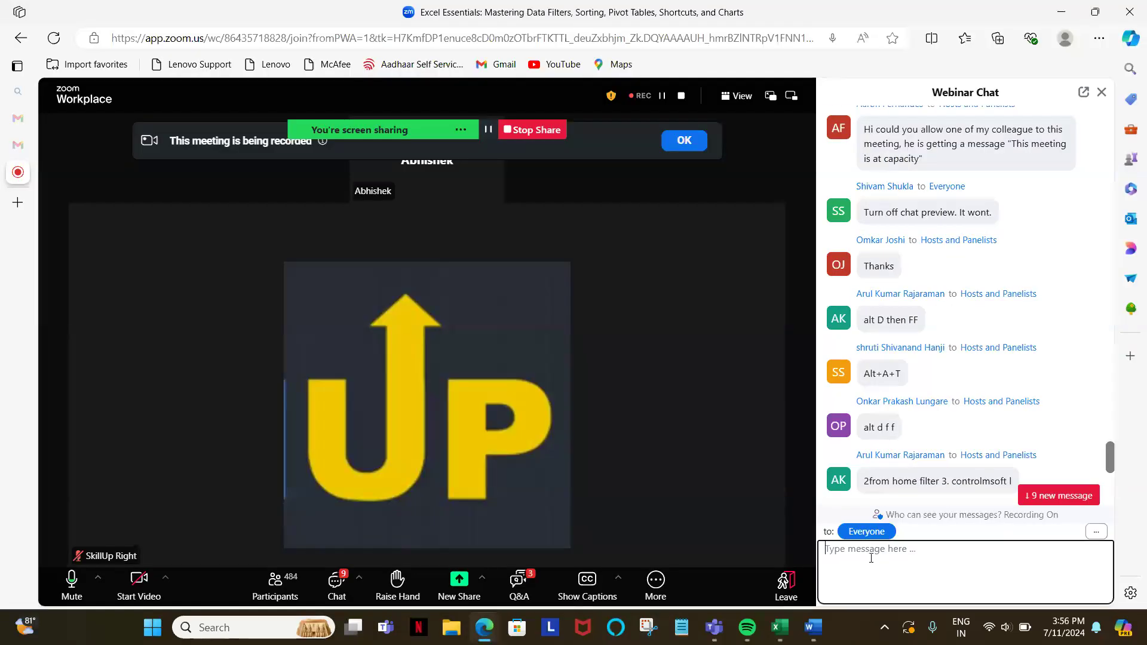
key("ctrl+v")
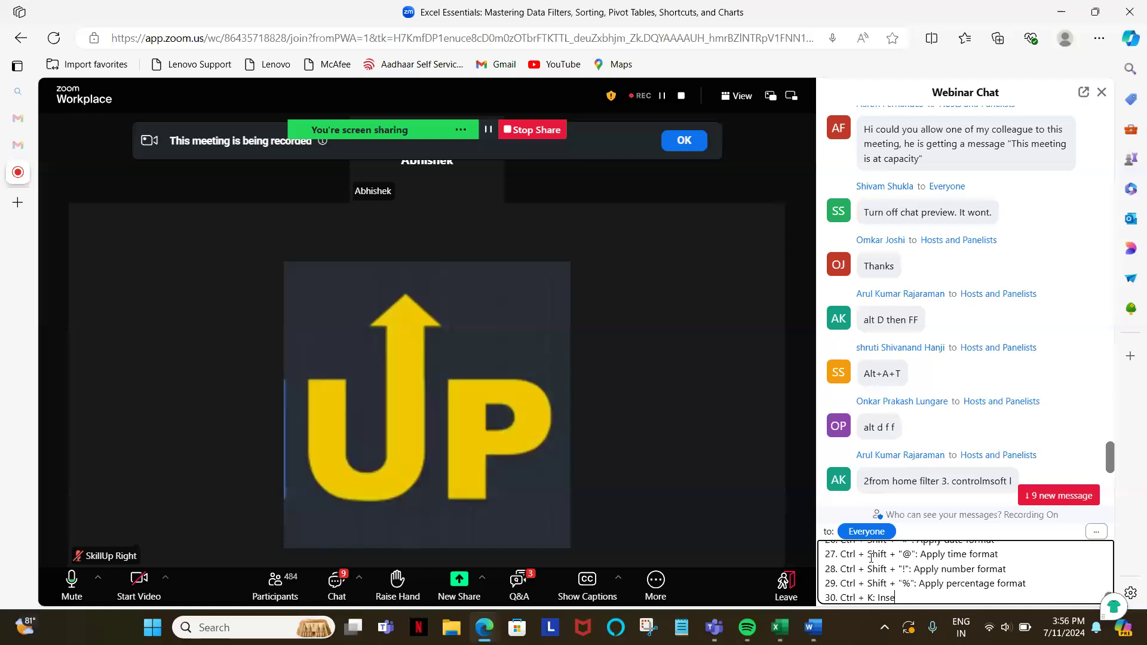
Step: Check the end of the copied shortcut list in Word and return to the Zoom webinar chat
key("alt+Tab")
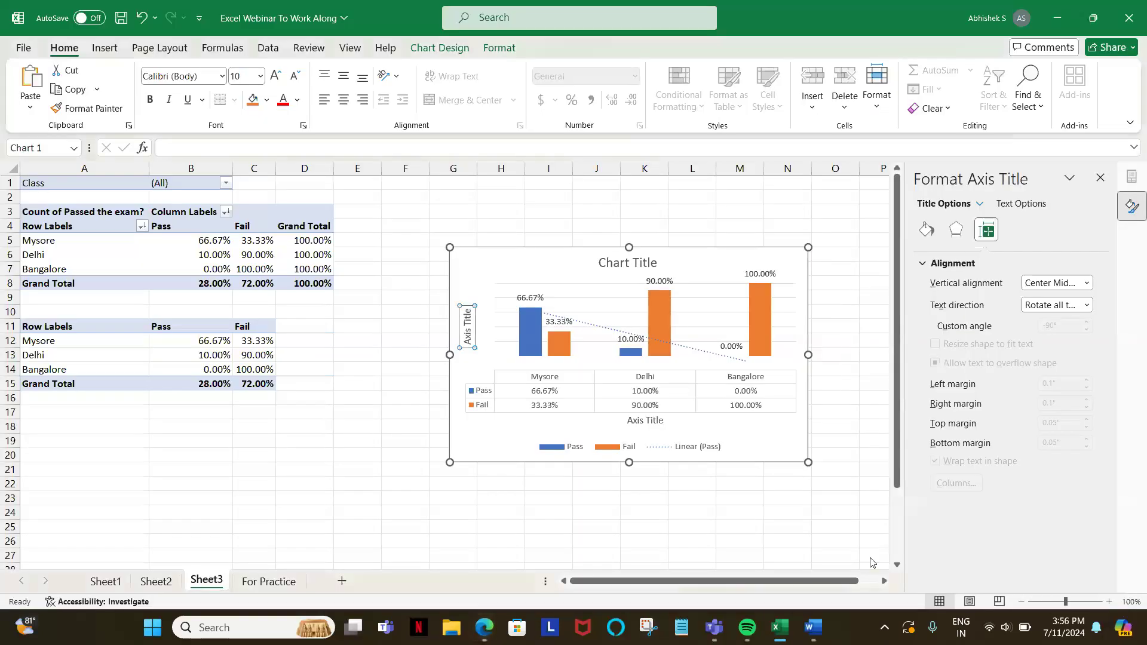
key("alt+Tab")
key("alt+Tab")
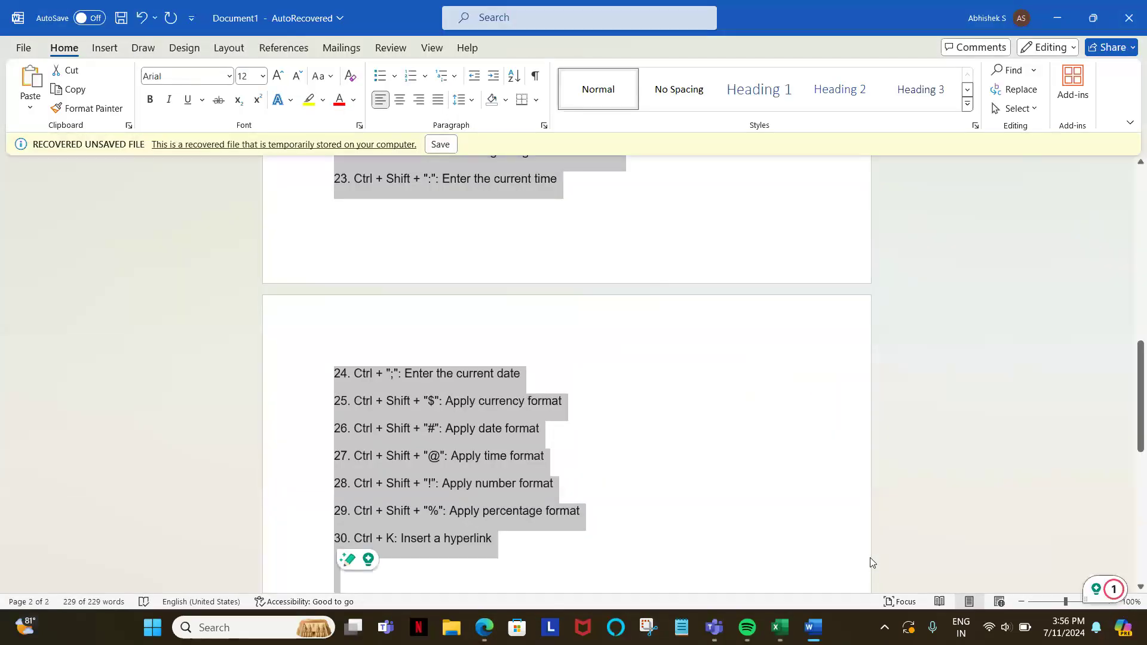
key("alt+Tab")
key("alt+Tab")
key("alt+Tab")
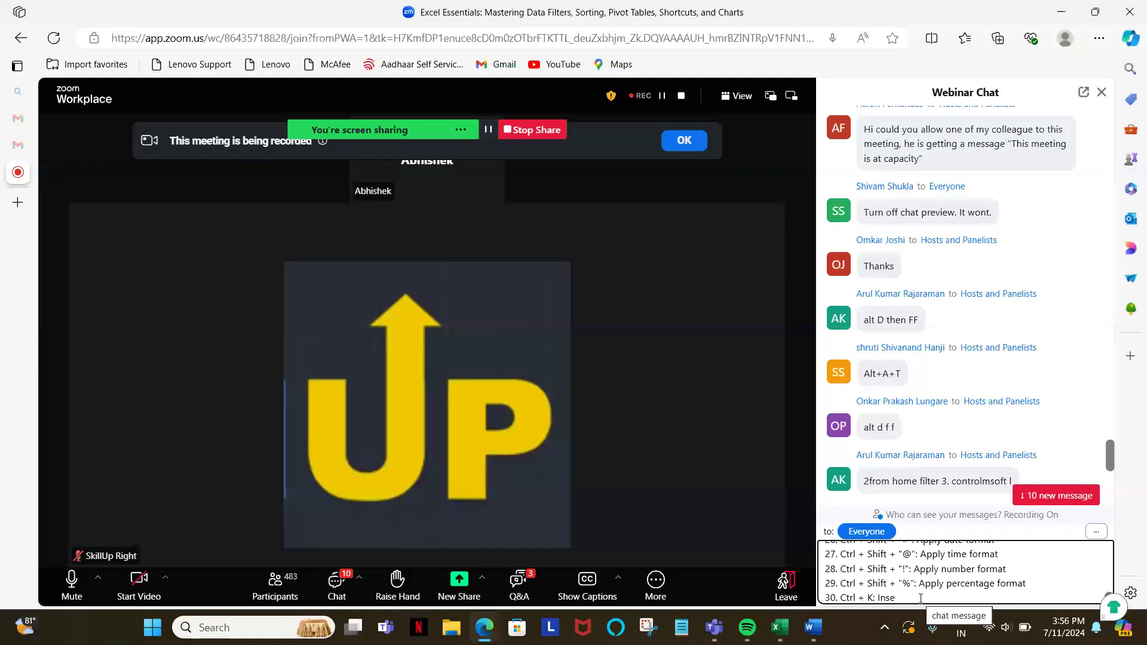
Step: Delete the cut-off item 30 from the pasted message and send the shortcut list to Everyone
key("BackSpace")
key("BackSpace")
key("BackSpace")
key("BackSpace")
key("BackSpace")
key("BackSpace")
key("BackSpace")
key("BackSpace")
key("BackSpace")
key("BackSpace")
key("BackSpace")
key("BackSpace")
key("BackSpace")
key("BackSpace")
key("BackSpace")
key("BackSpace")
key("BackSpace")
key("BackSpace")
key("BackSpace")
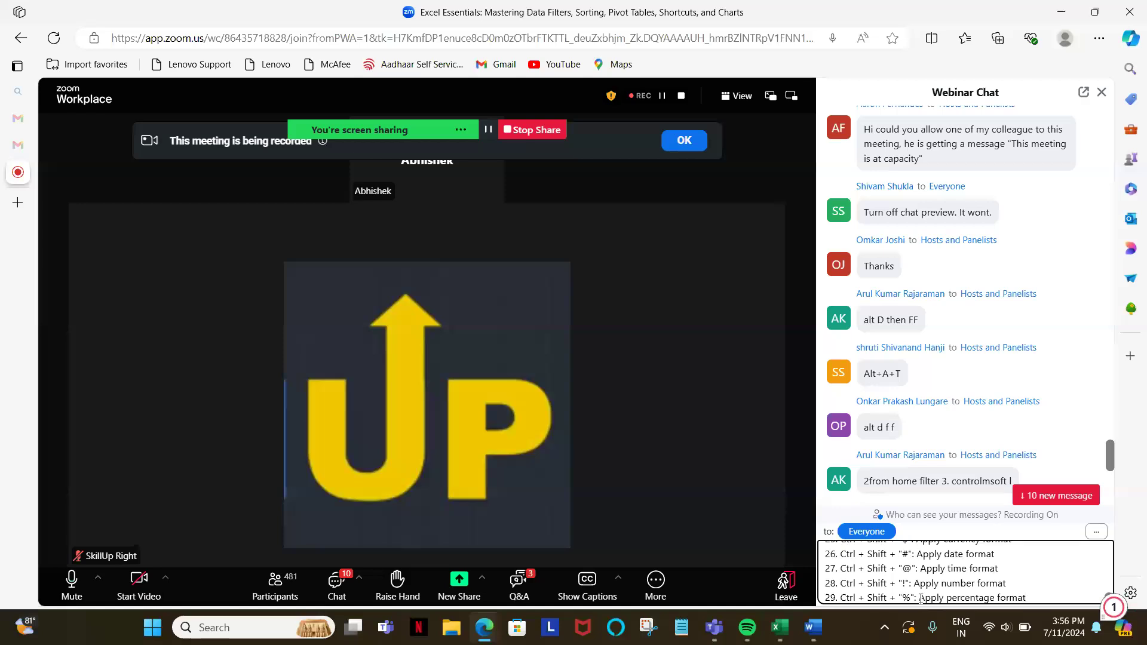
key("Return")
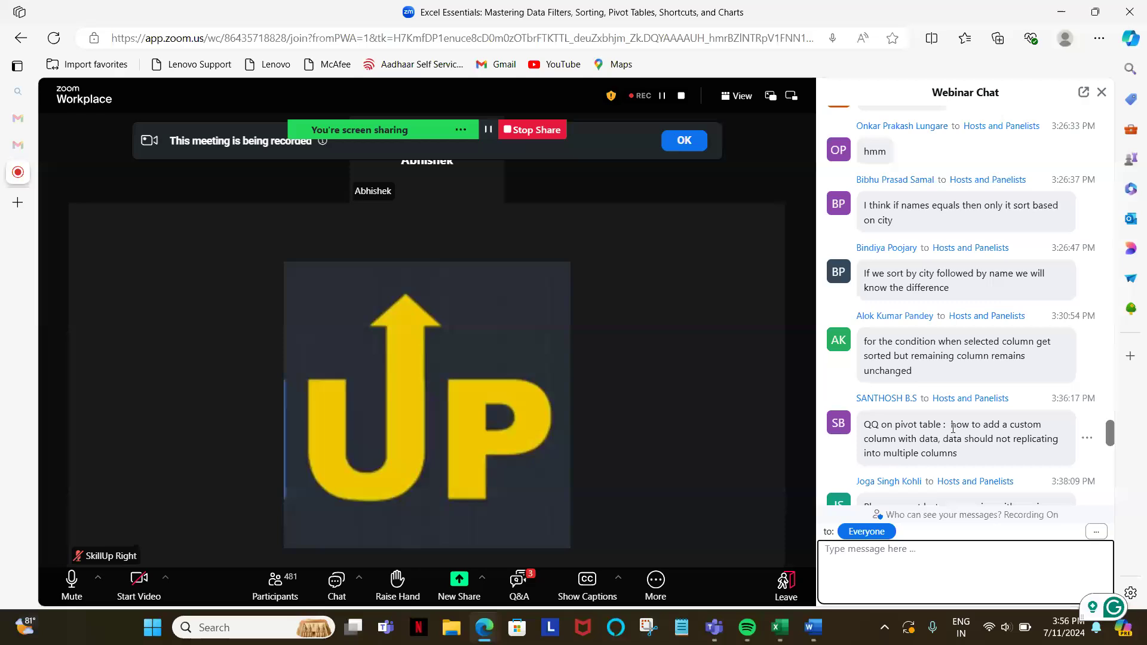
Step: Review the participants' recent questions in the webinar chat and check the sent shortcut list through to item 29
scroll(950, 280, "up", 5)
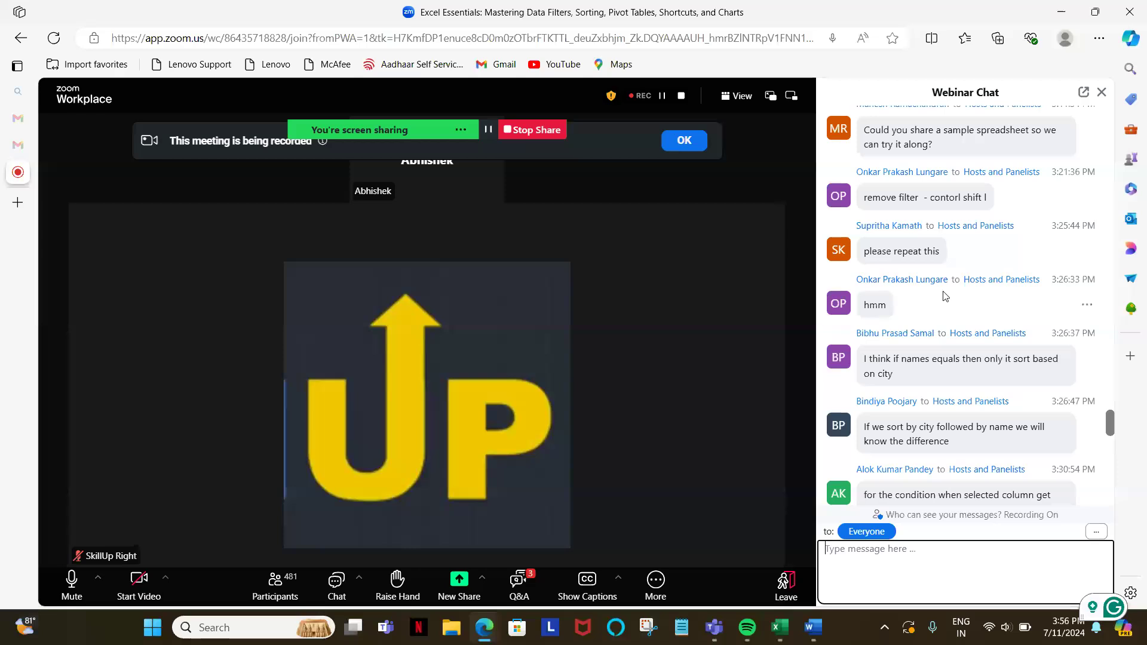
scroll(944, 296, "down", 12)
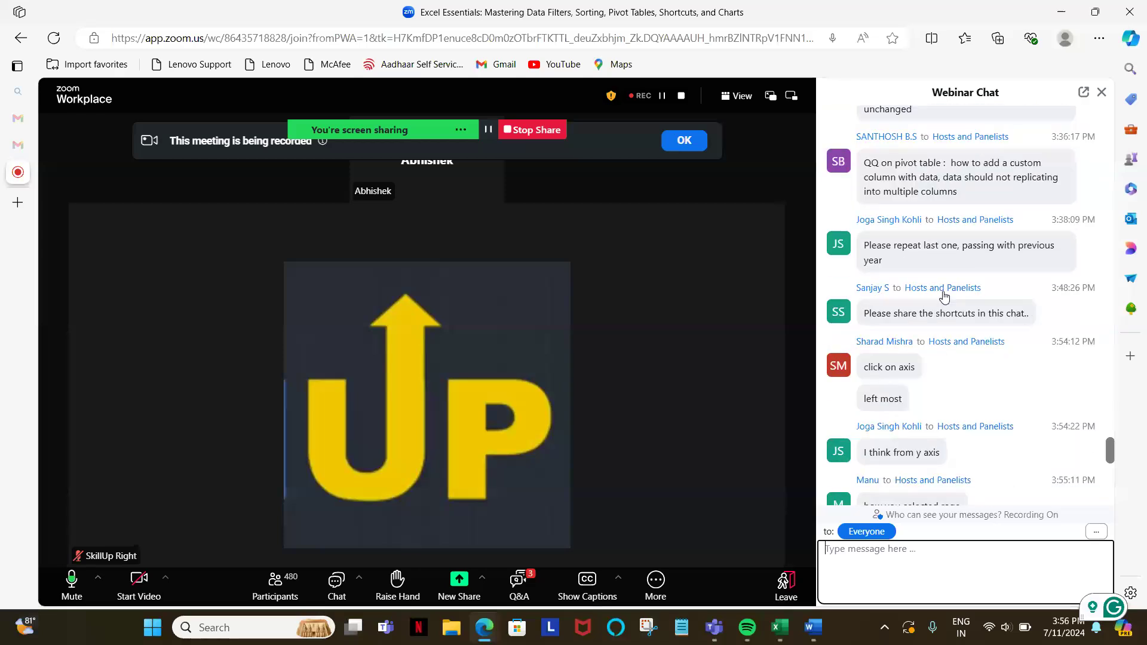
scroll(943, 294, "down", 6)
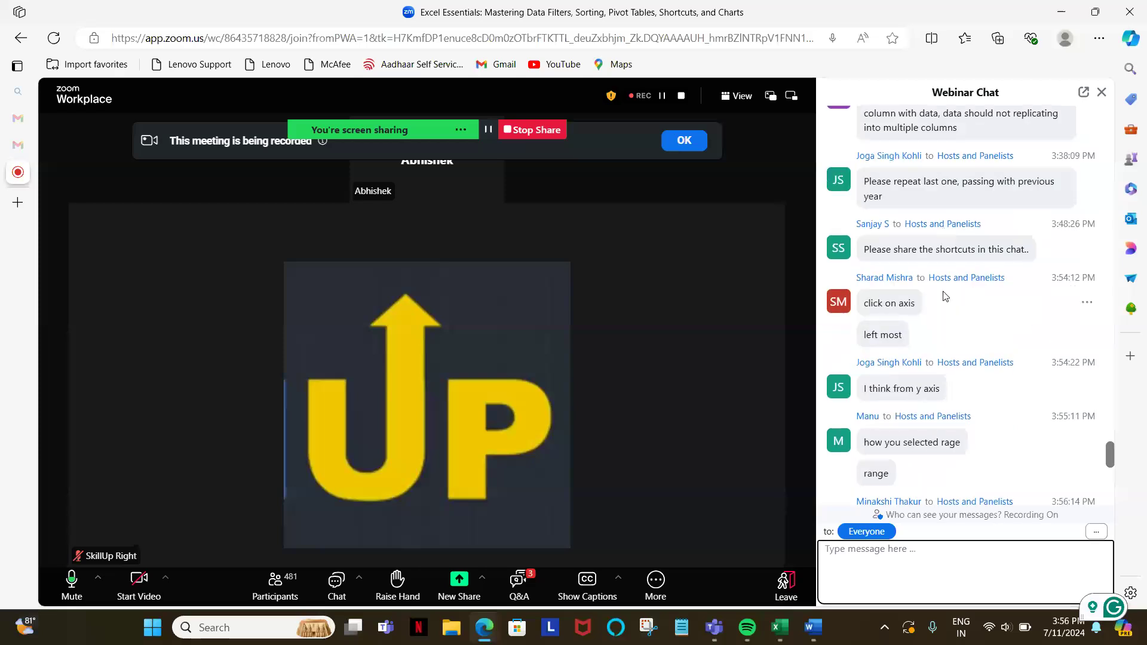
scroll(942, 291, "down", 5)
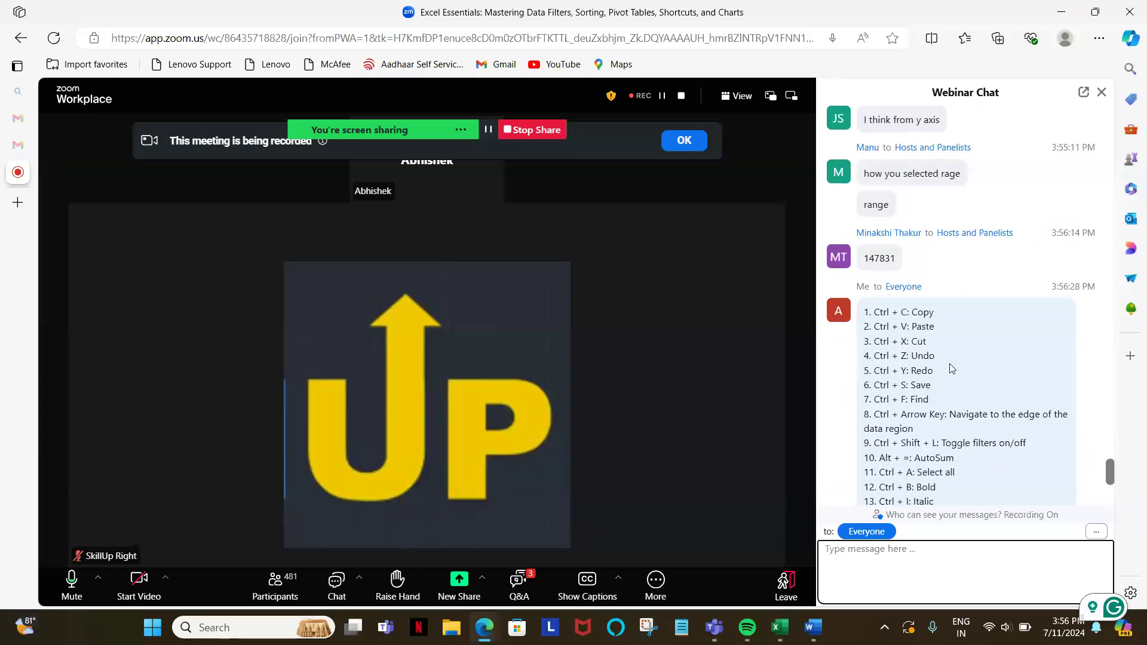
scroll(949, 367, "down", 8)
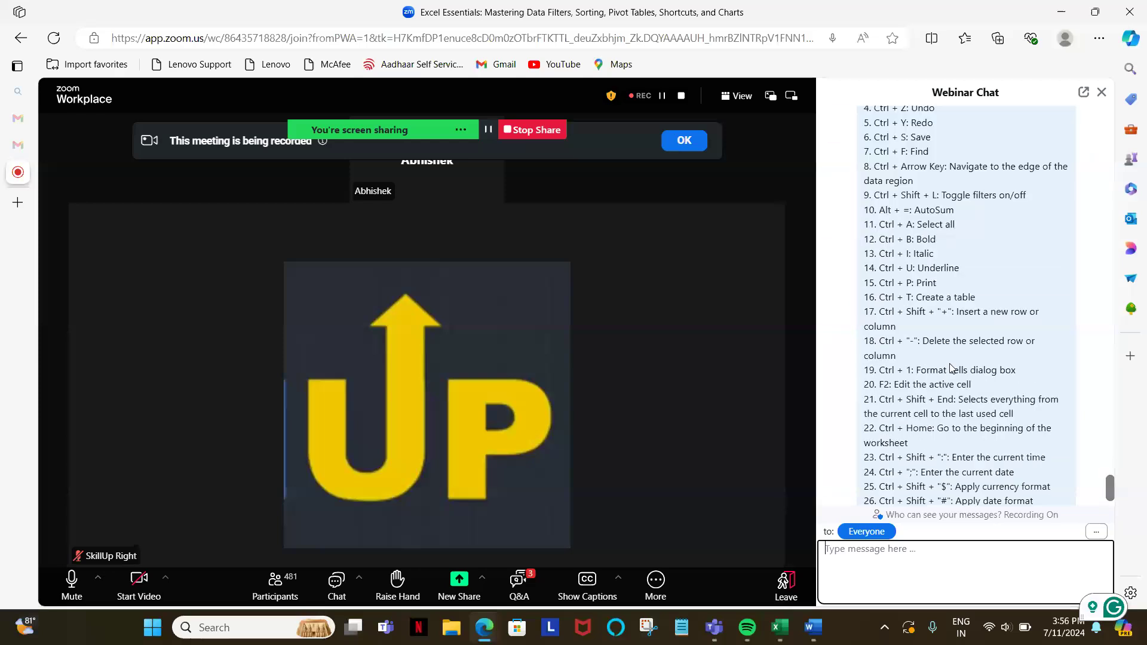
scroll(950, 368, "down", 2)
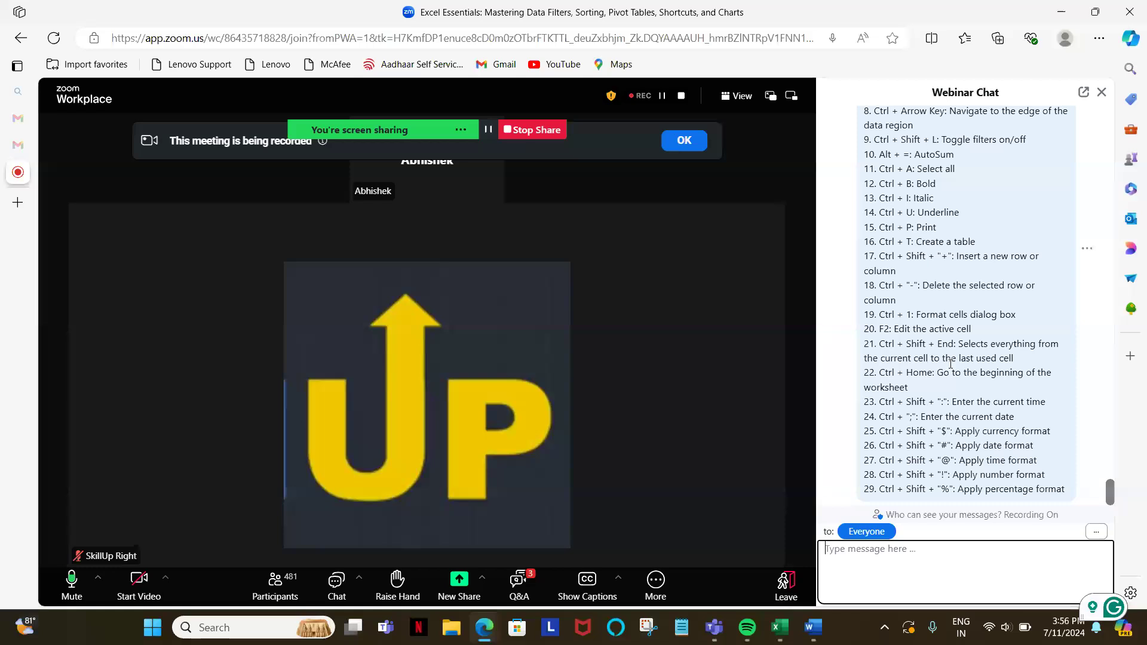
scroll(951, 364, "up", 4)
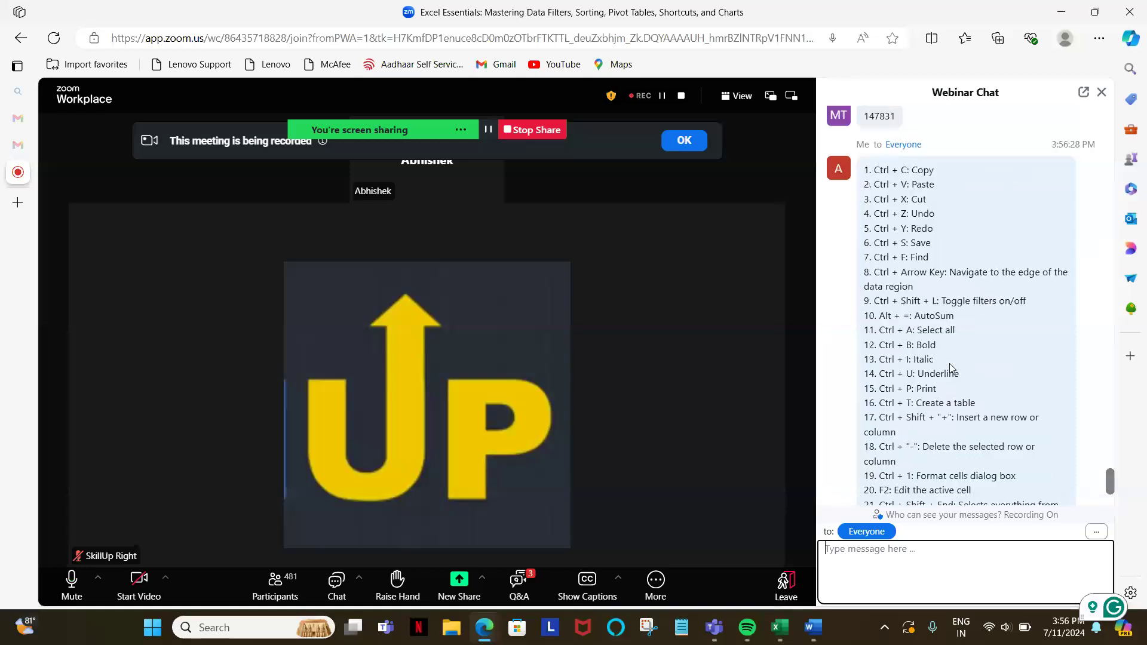
scroll(950, 367, "up", 10)
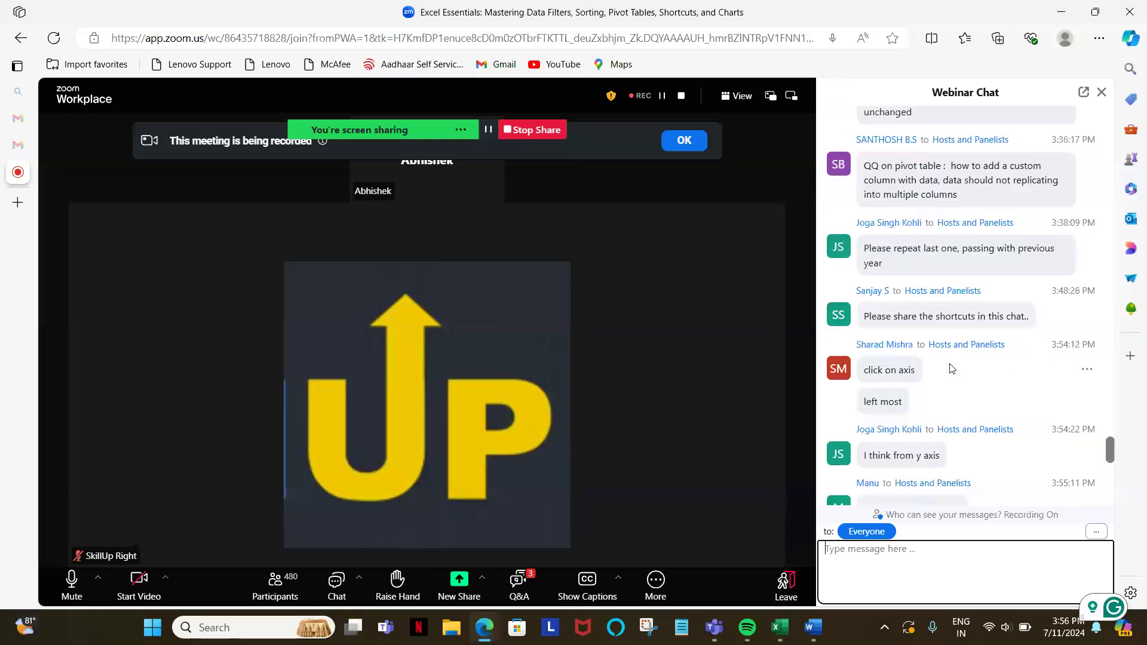
Step: Look back through the earlier participant messages for open questions, return to the end of the conversation and close the webinar chat
scroll(951, 367, "up", 4)
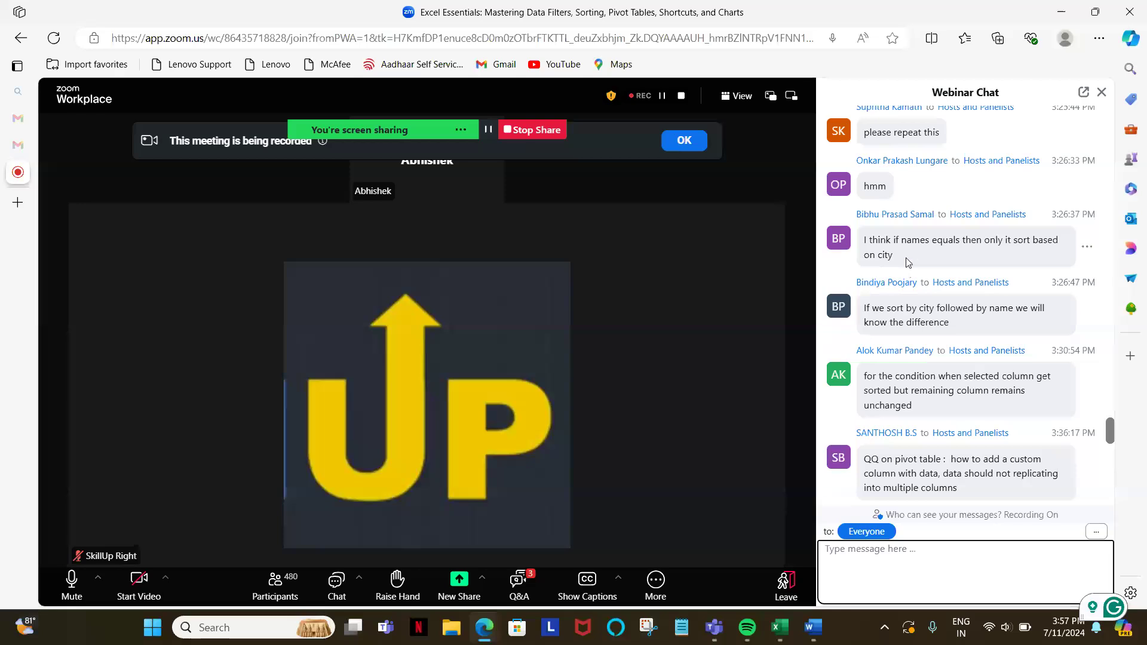
scroll(899, 266, "up", 5)
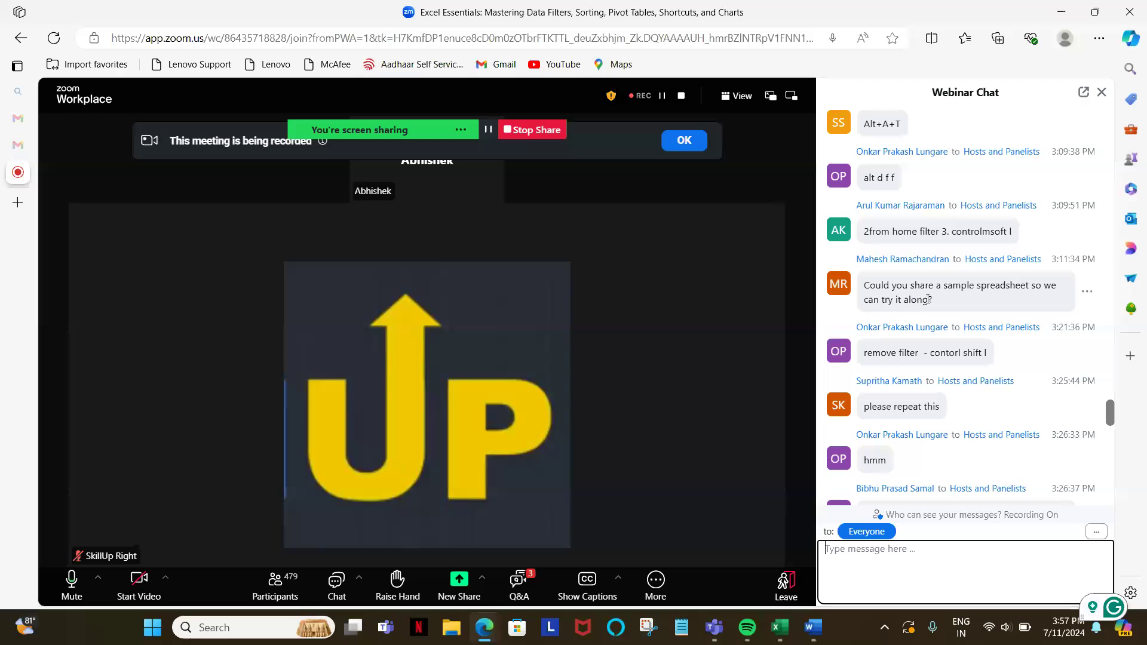
scroll(927, 299, "up", 3)
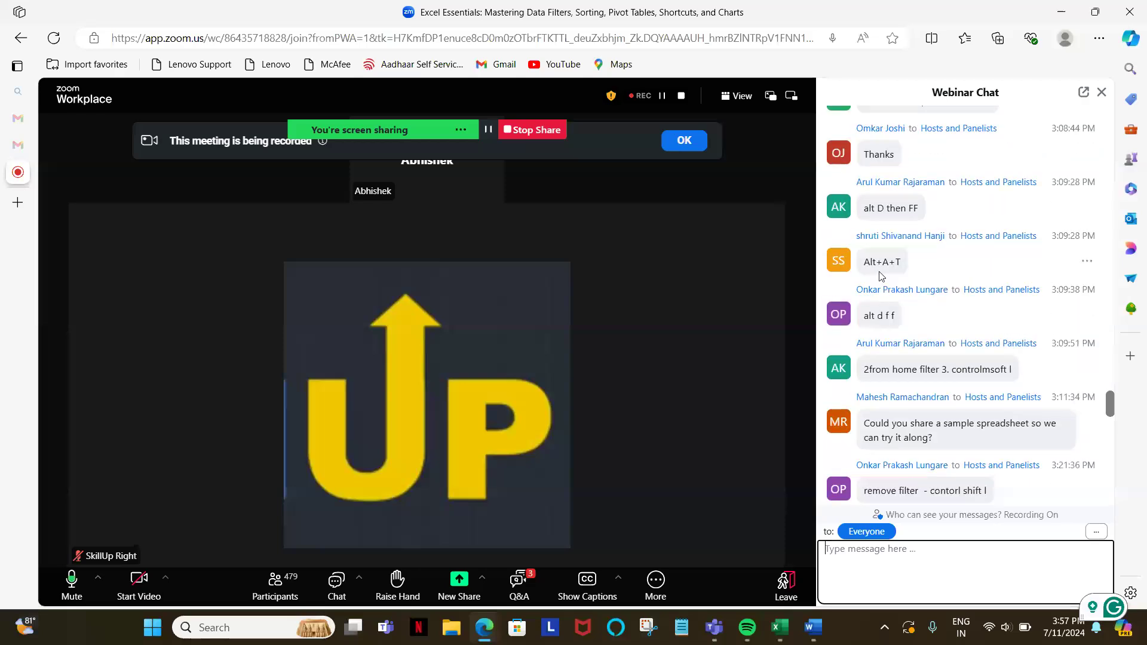
scroll(910, 266, "up", 1)
scroll(909, 266, "up", 2)
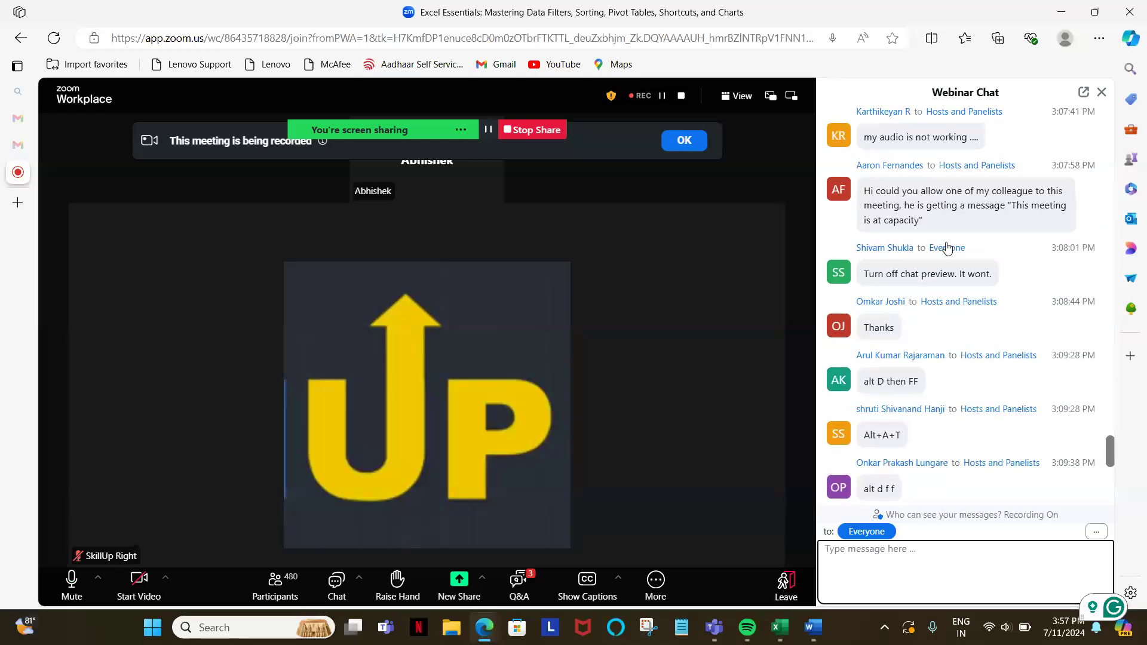
scroll(946, 246, "up", 3)
scroll(947, 246, "up", 1)
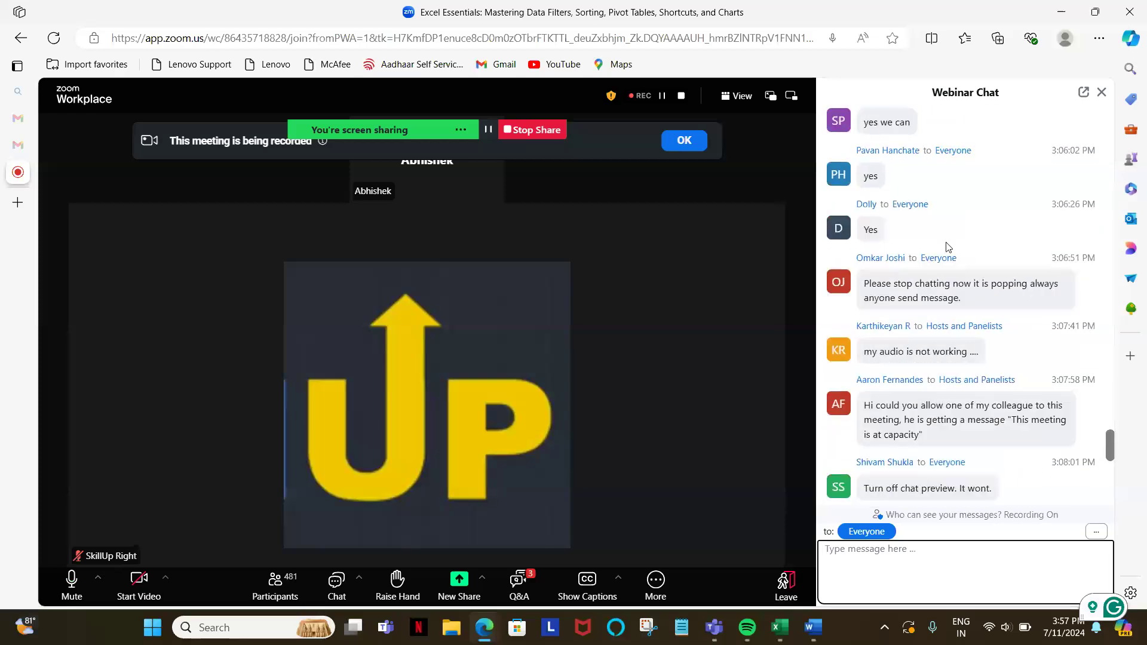
scroll(946, 246, "up", 12)
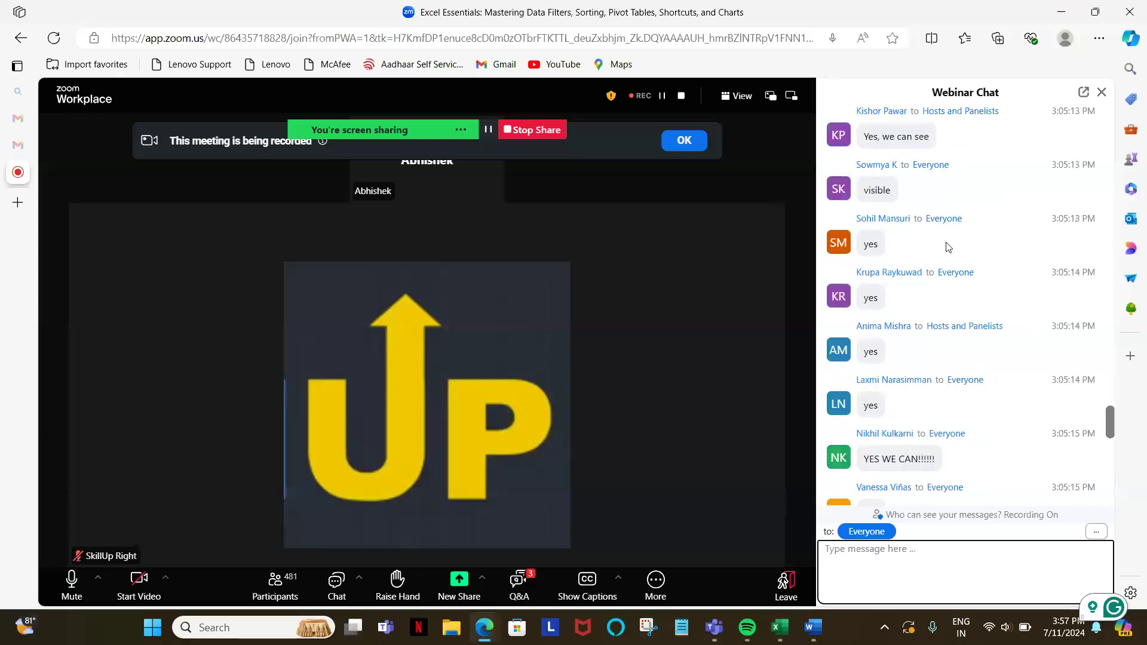
scroll(946, 246, "down", 15)
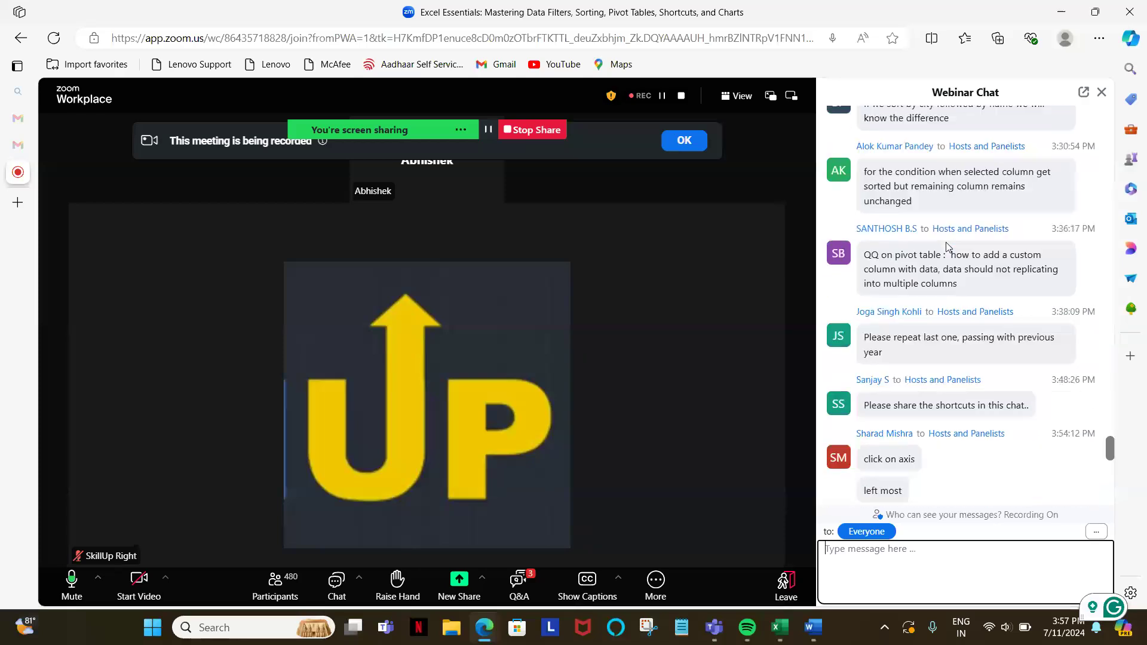
scroll(946, 246, "down", 12)
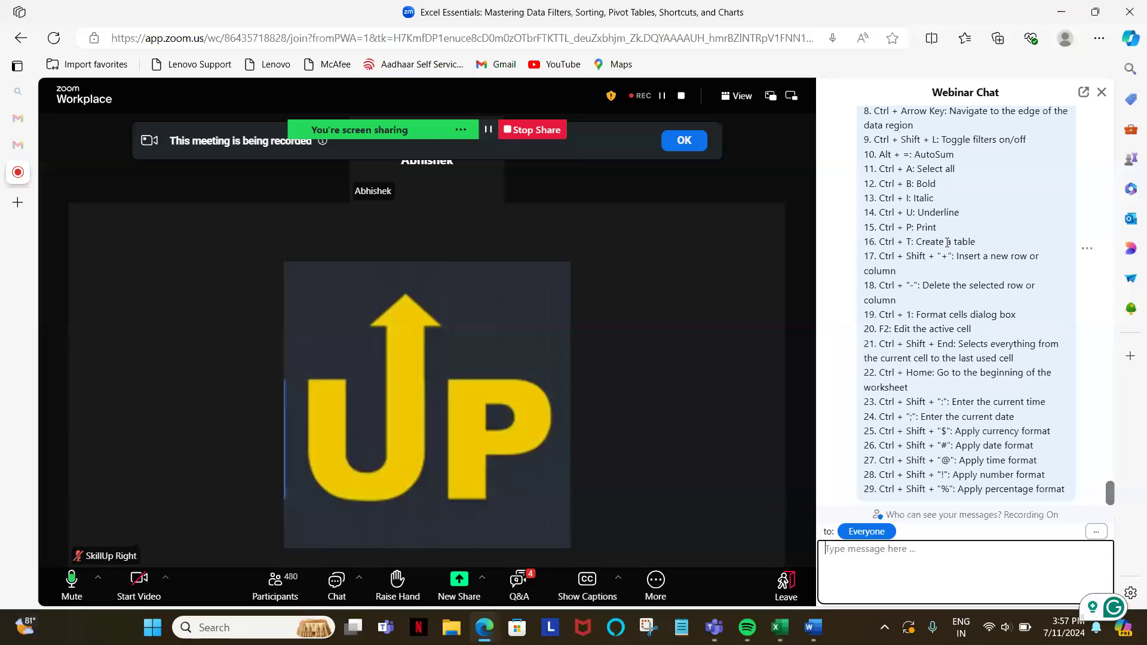
left_click(1103, 92)
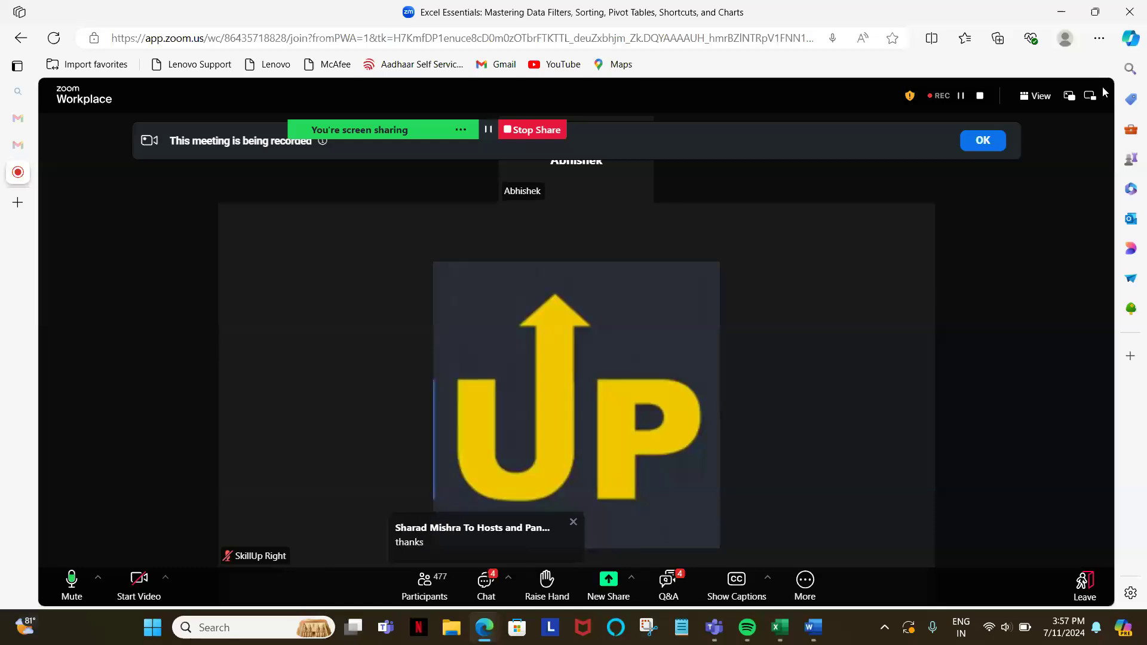
Step: Reopen the webinar chat, check the shared shortcut list and return to the newest messages
left_click(487, 585)
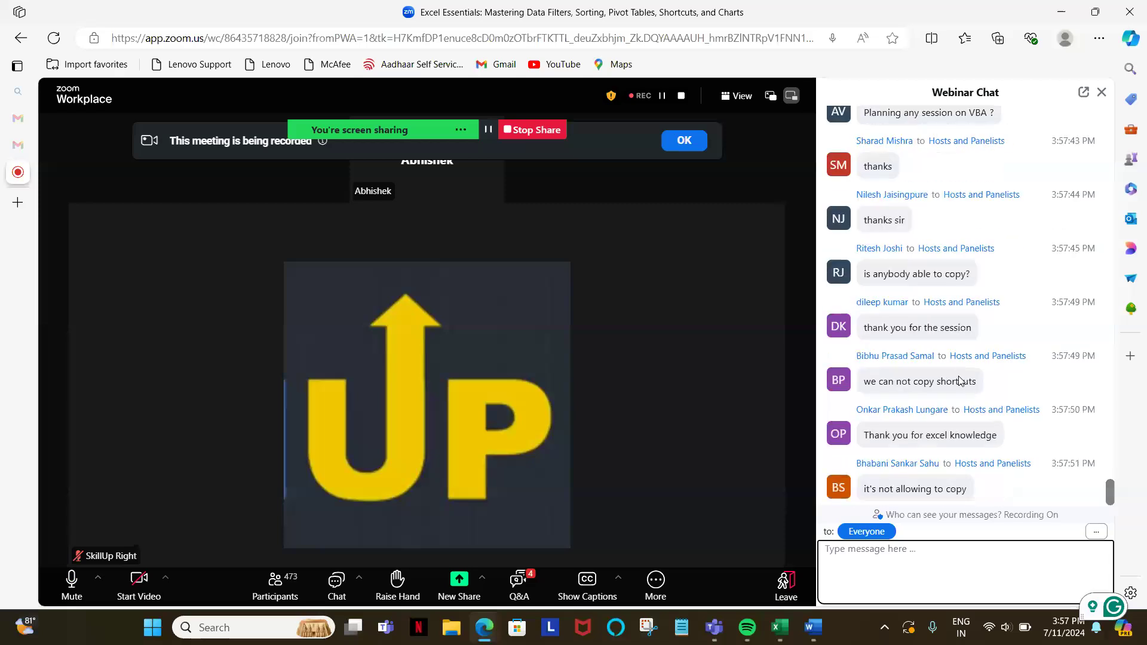
scroll(960, 381, "up", 3)
scroll(959, 380, "down", 5)
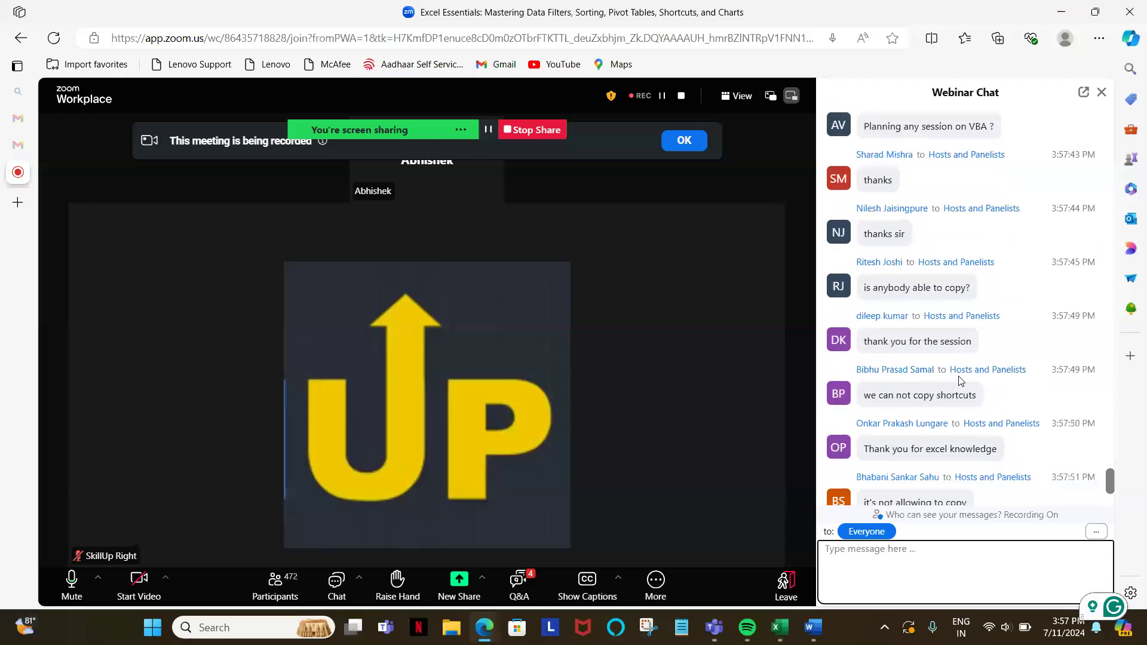
scroll(959, 380, "up", 10)
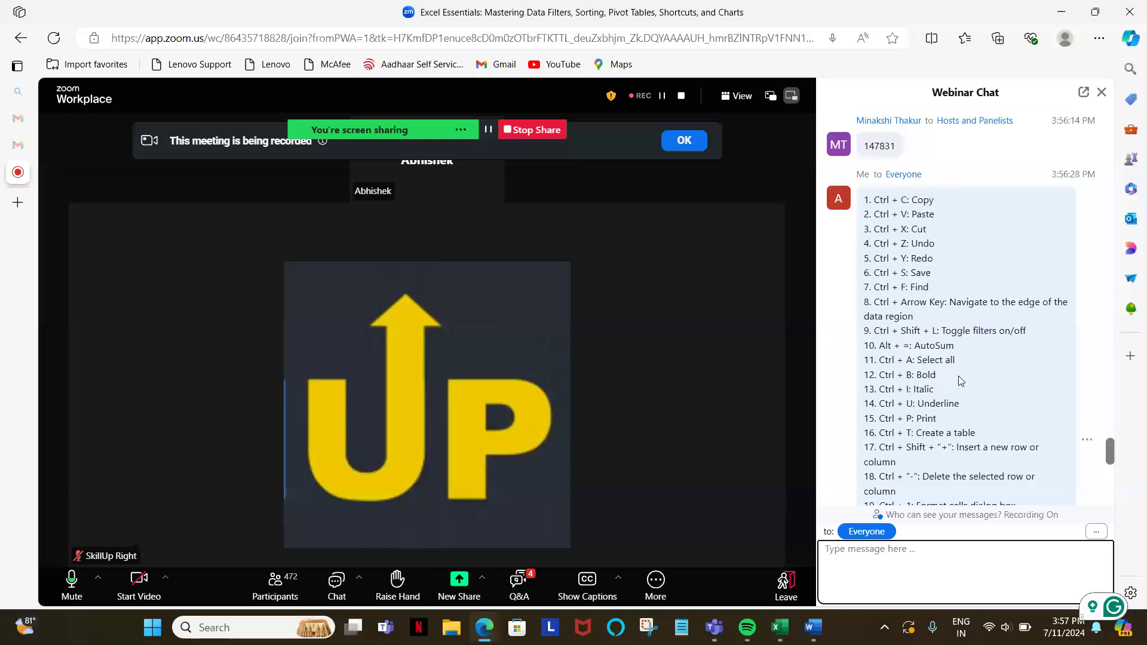
left_click(1044, 495)
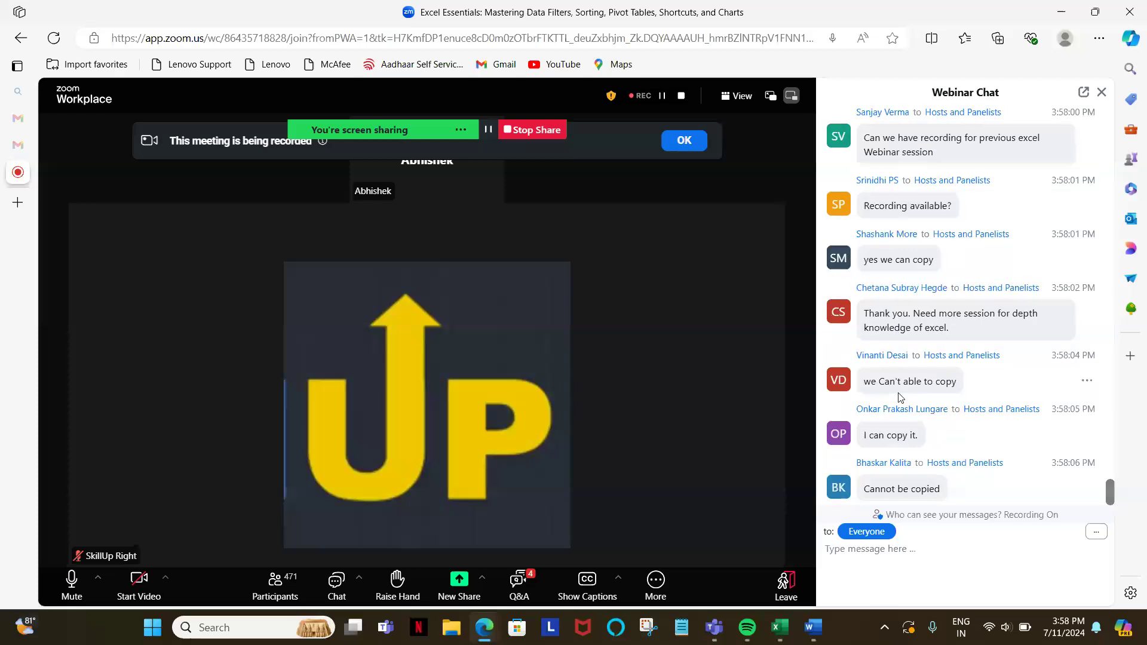
Step: Read the participants' newest chat replies on whether the shortcut list can be copied, along with their closing questions
scroll(901, 397, "up", 1)
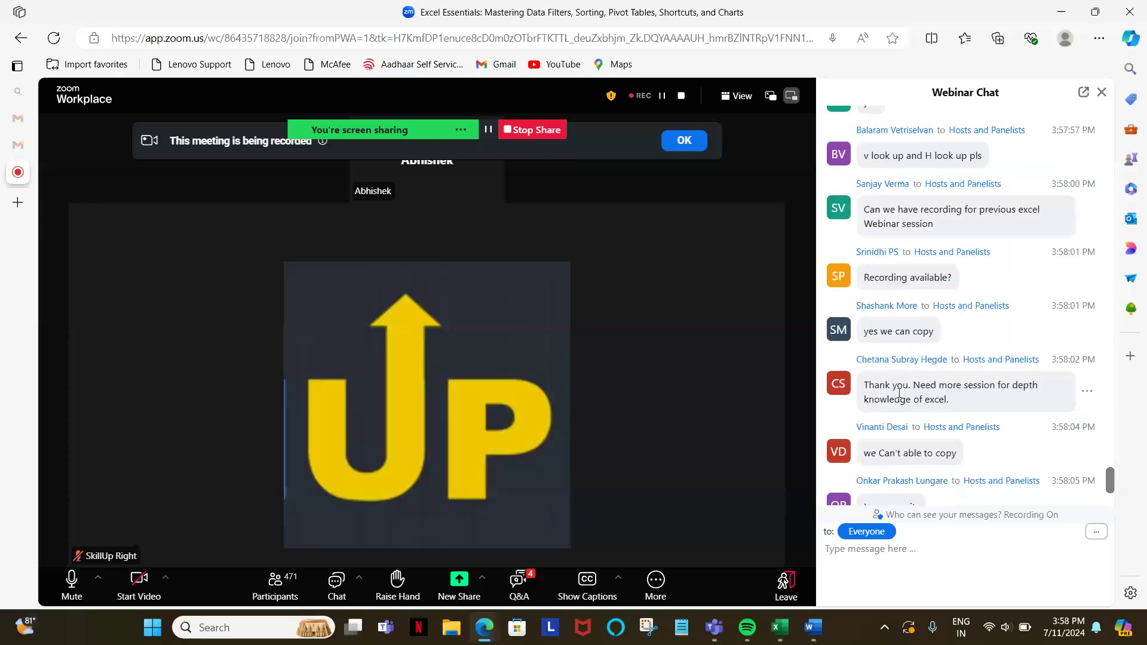
scroll(899, 393, "down", 3)
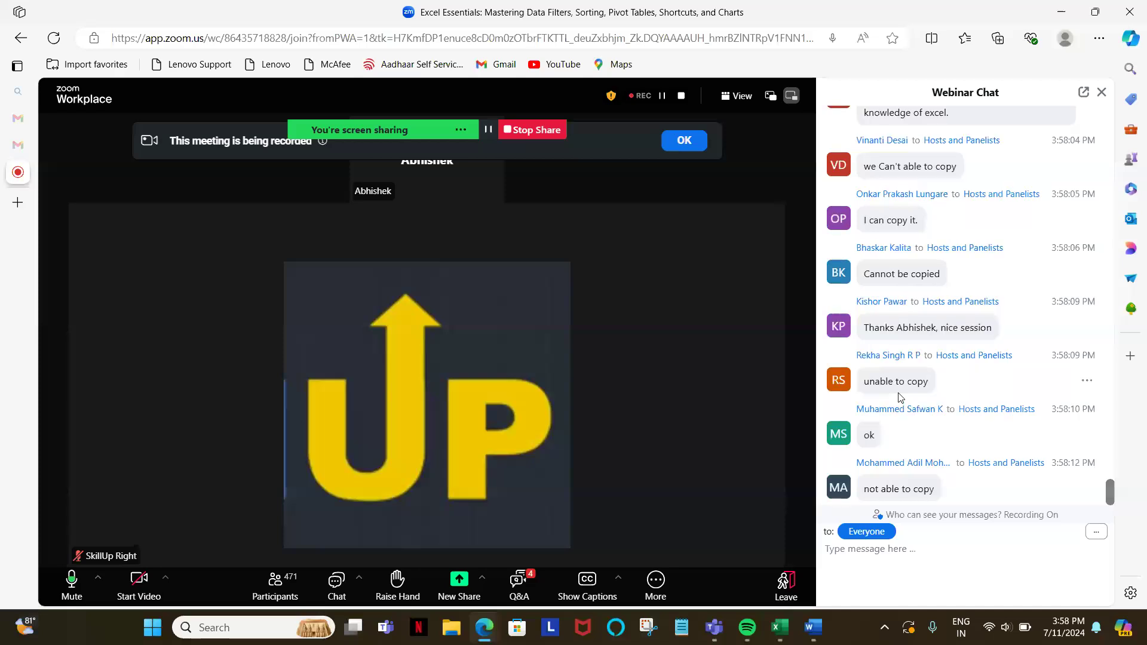
scroll(900, 397, "up", 1)
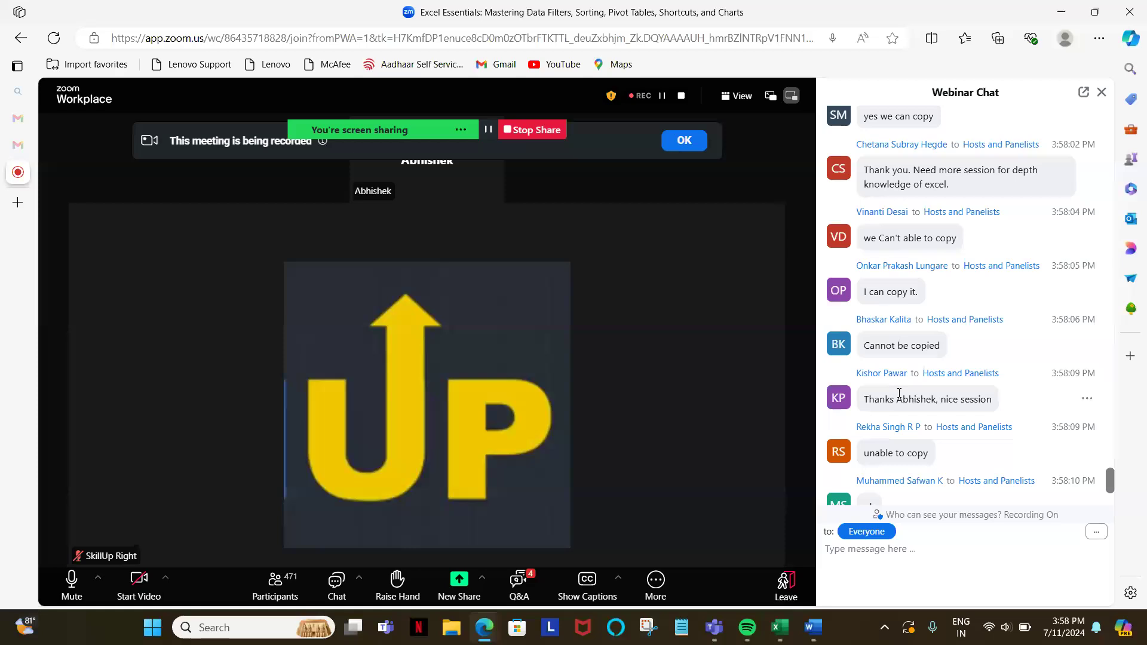
scroll(899, 394, "down", 3)
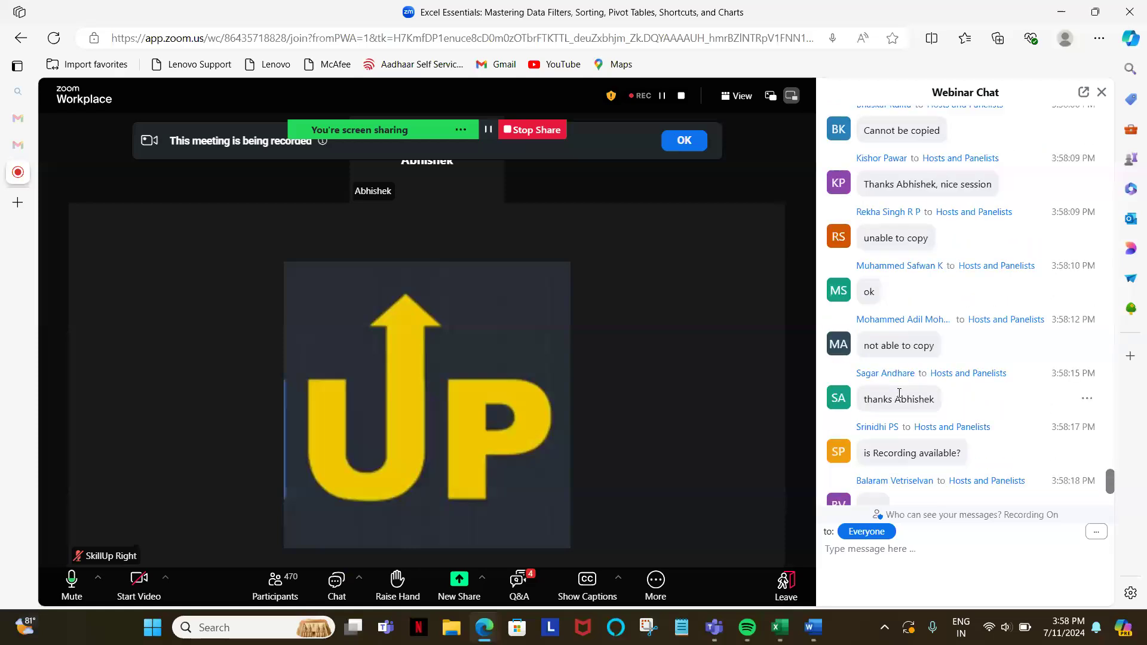
scroll(899, 393, "down", 4)
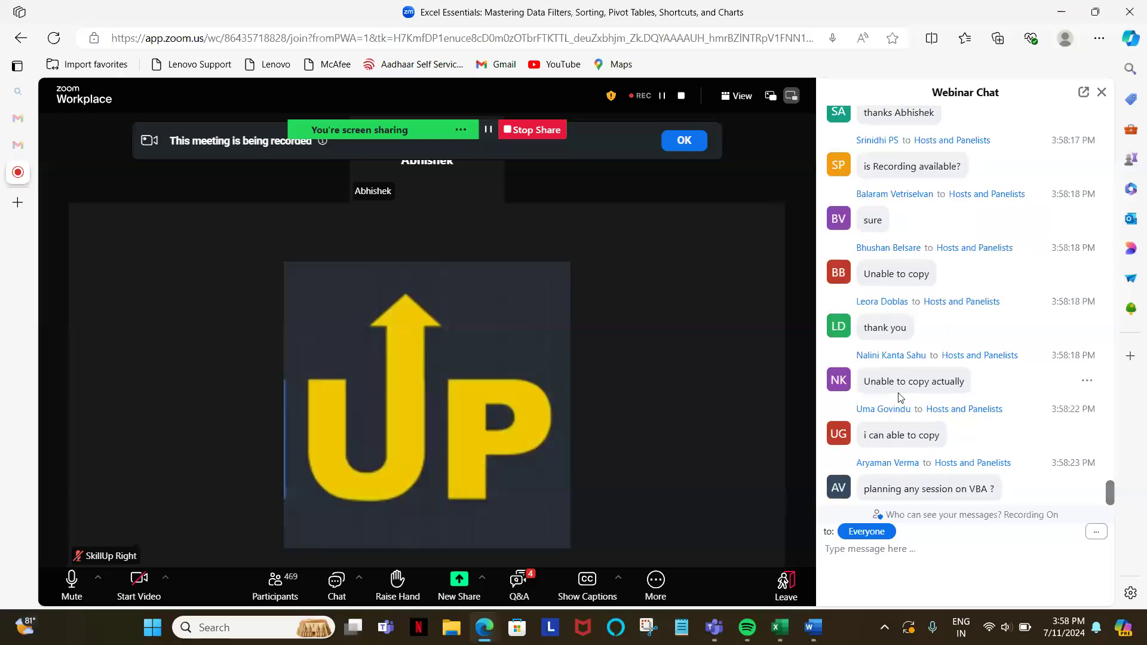
scroll(899, 395, "up", 2)
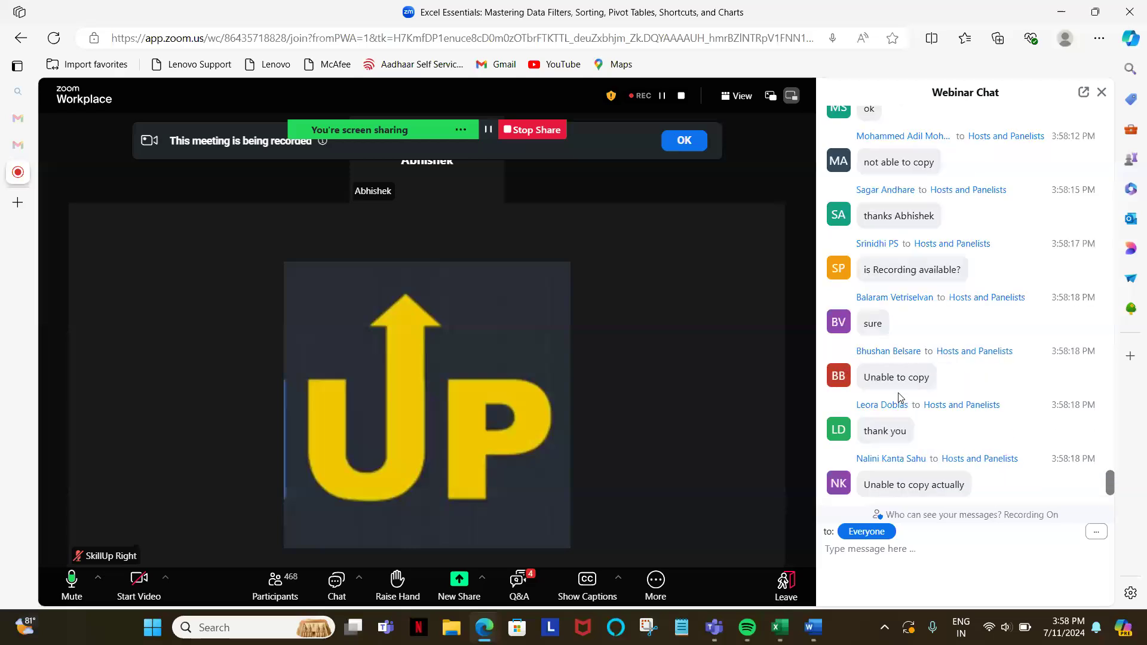
scroll(899, 396, "down", 3)
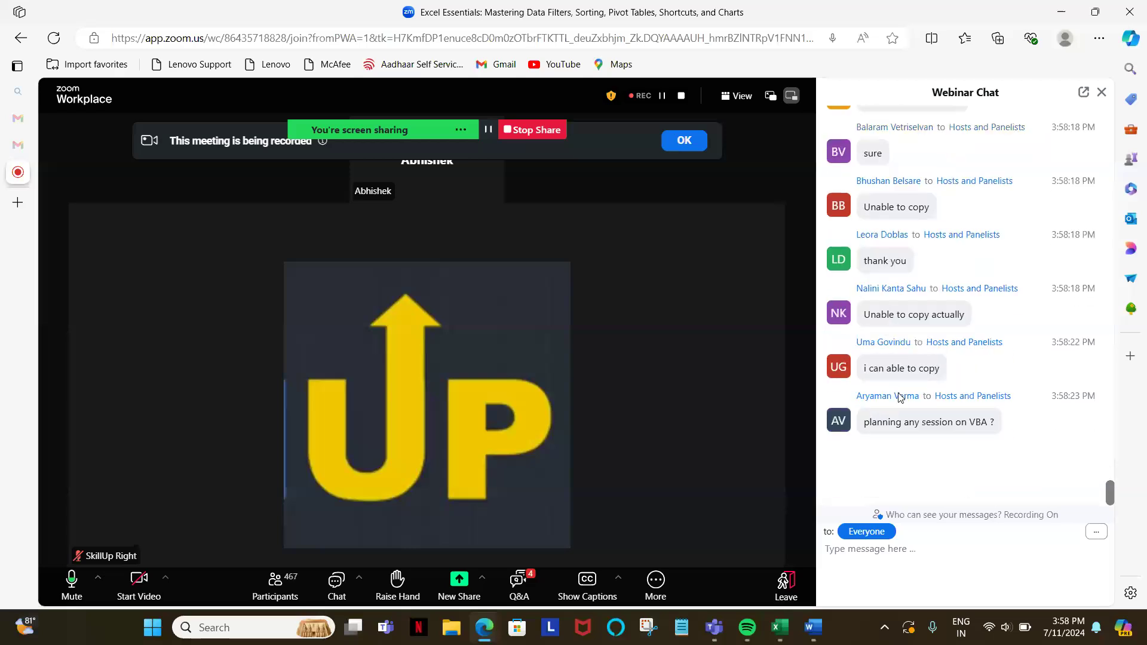
scroll(899, 396, "down", 5)
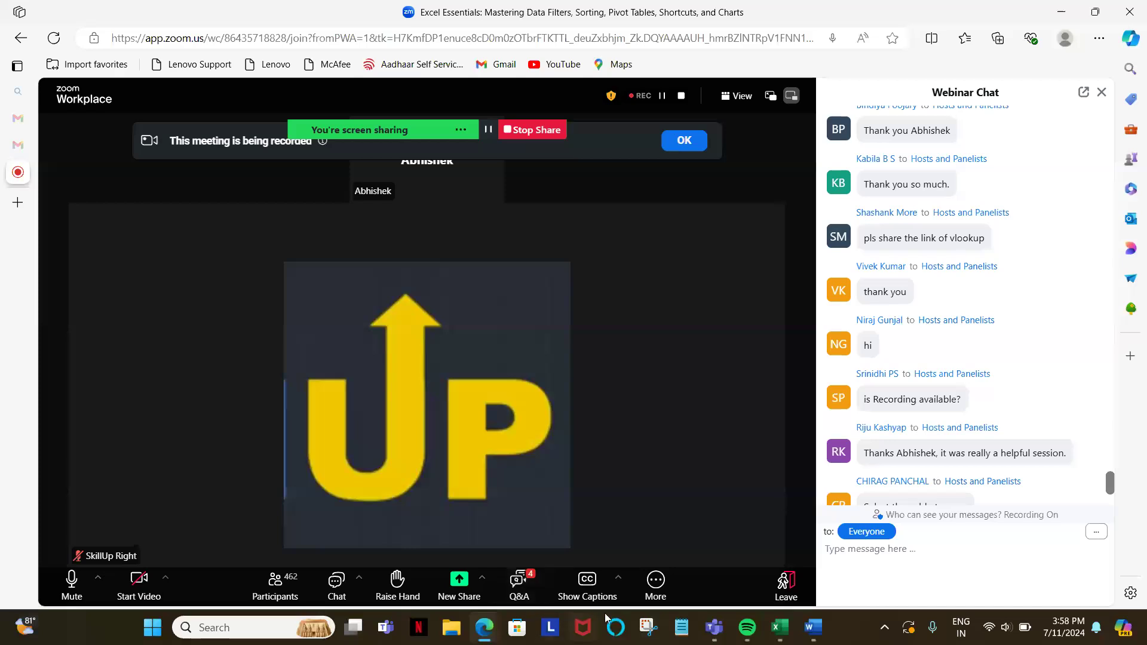
Step: Start leaving the webinar
left_click(789, 592)
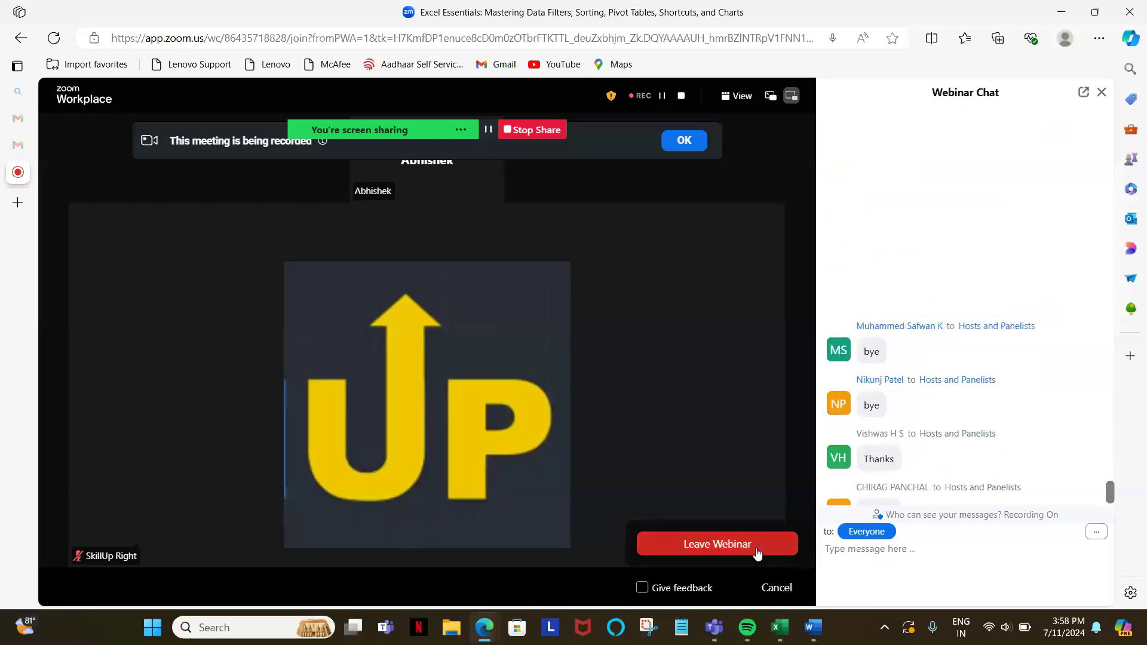